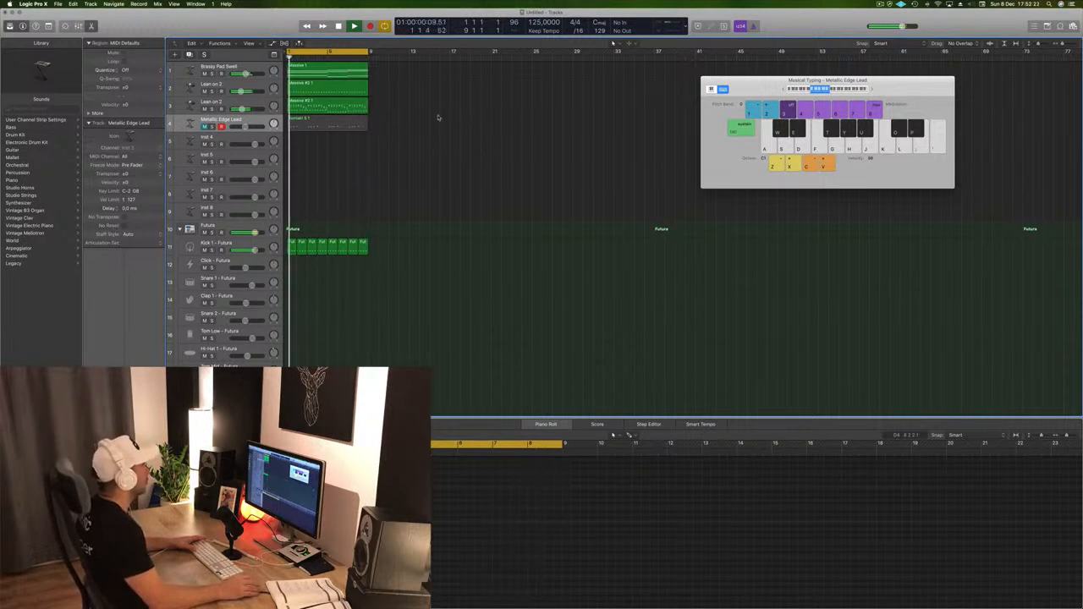
- Stop playback and enlarge the track height of the Brassy Pad Swell track
{"action": "key", "text": "space"}
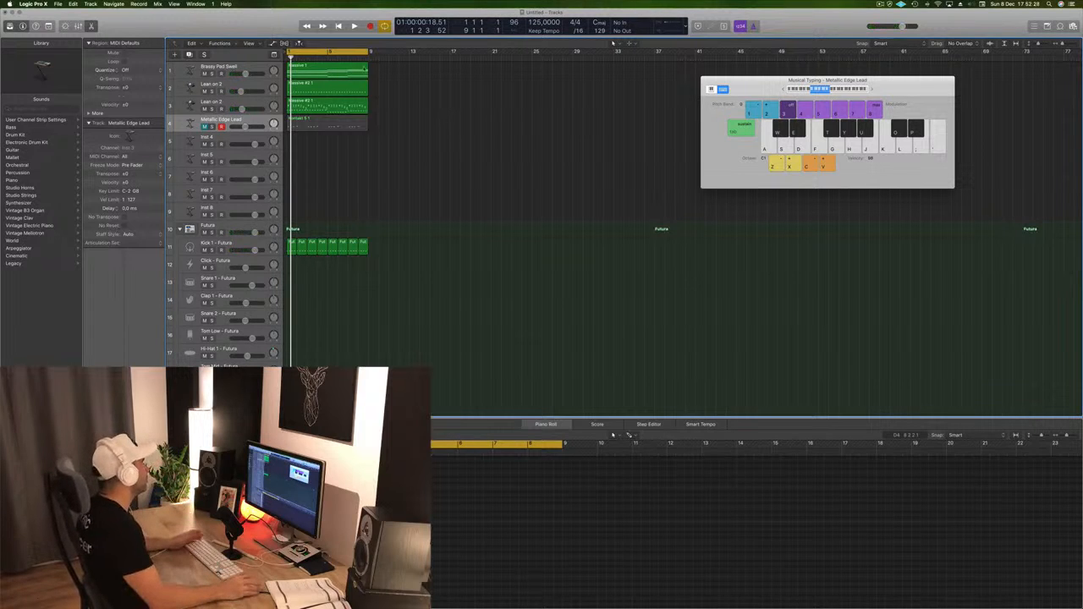
{"action": "left_click", "coordinate": [259, 72]}
{"action": "left_click_drag", "start_coordinate": [252, 79], "coordinate": [252, 155]}
{"action": "left_click", "coordinate": [533, 126]}
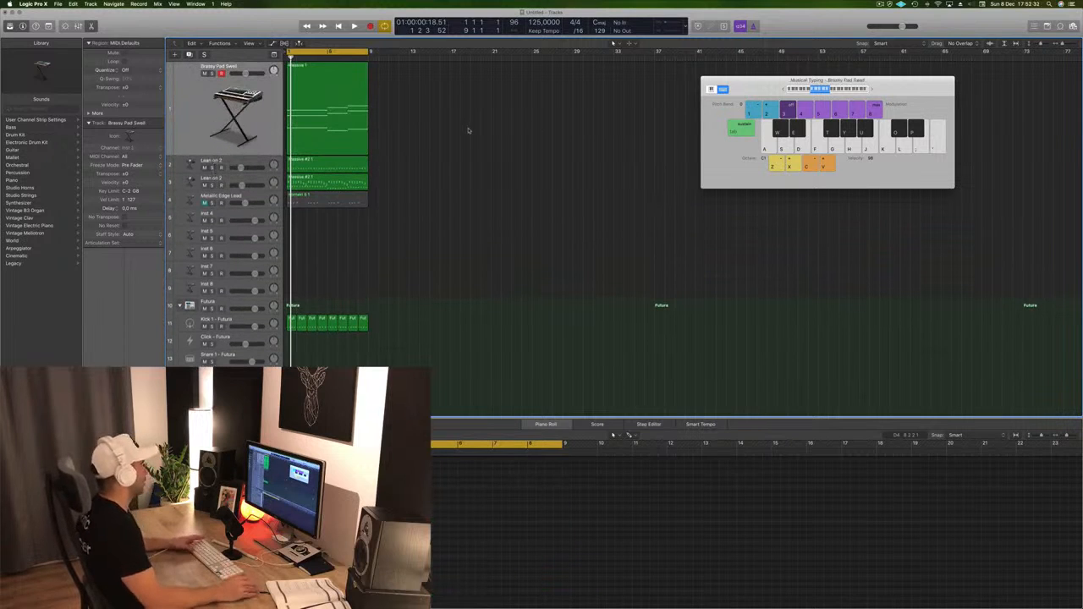
- Play the loop, audition the Brassy Pad Swell track in solo, and clear its solo again
{"action": "key", "text": "space"}
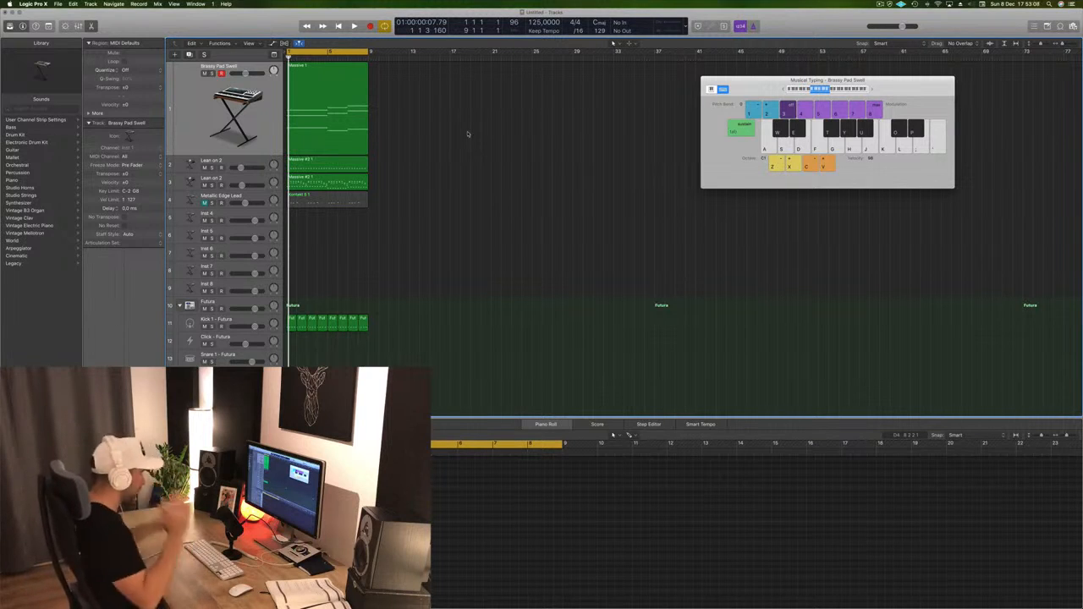
{"action": "key", "text": "space"}
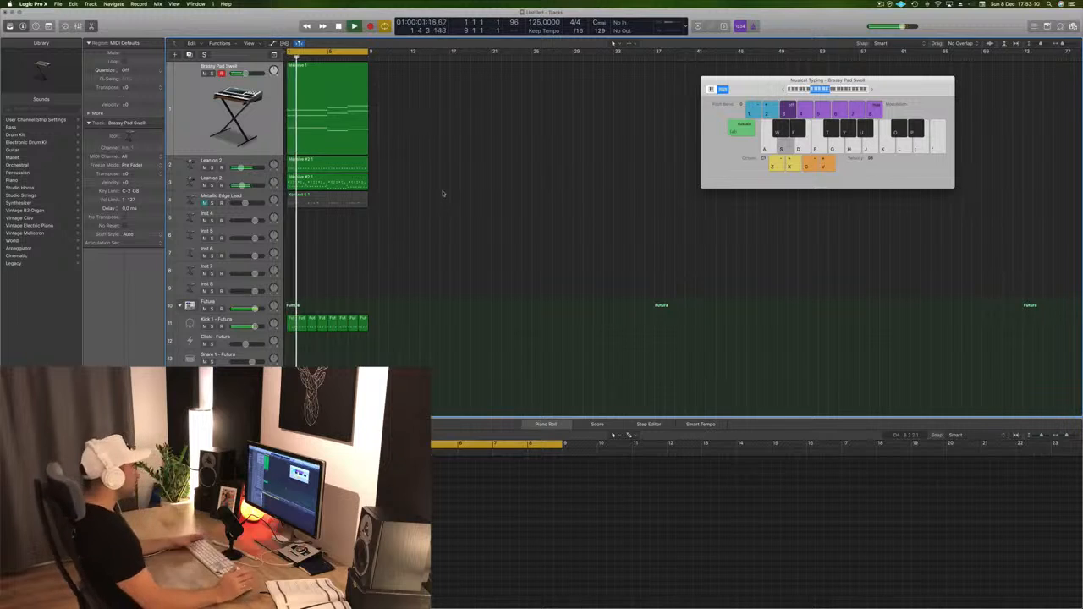
{"action": "key", "text": "space"}
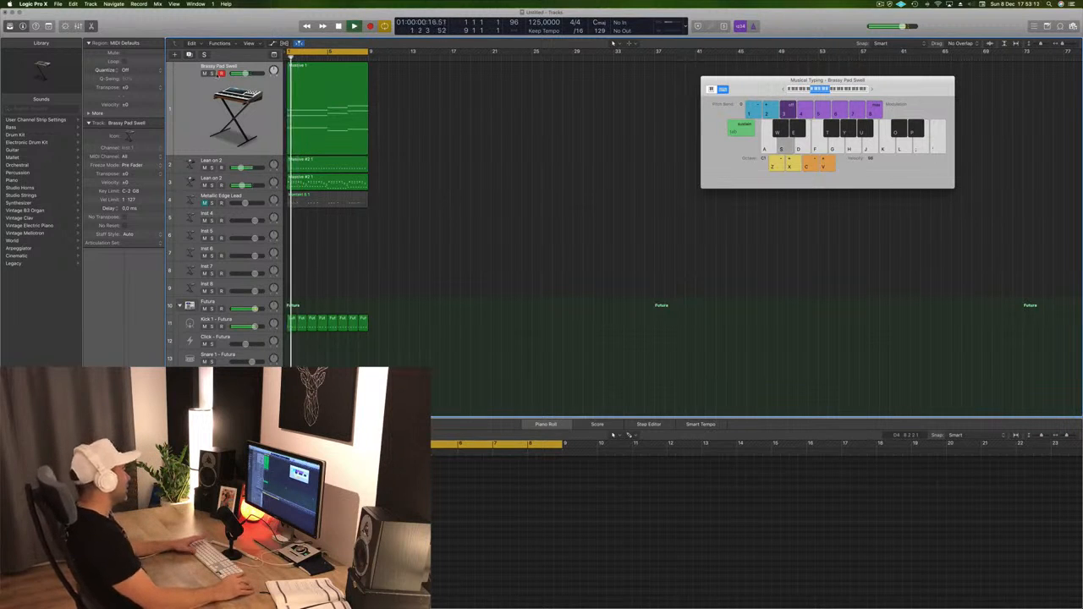
{"action": "left_click", "coordinate": [204, 79]}
{"action": "left_click", "coordinate": [211, 74]}
{"action": "key", "text": "space"}
{"action": "key", "text": "space"}
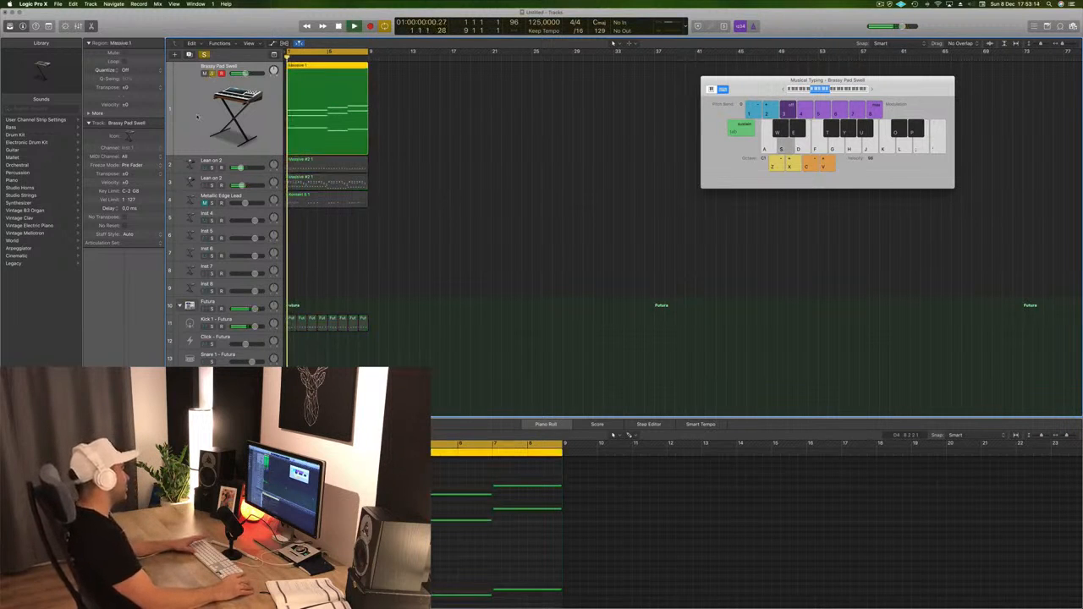
{"action": "left_click", "coordinate": [204, 54]}
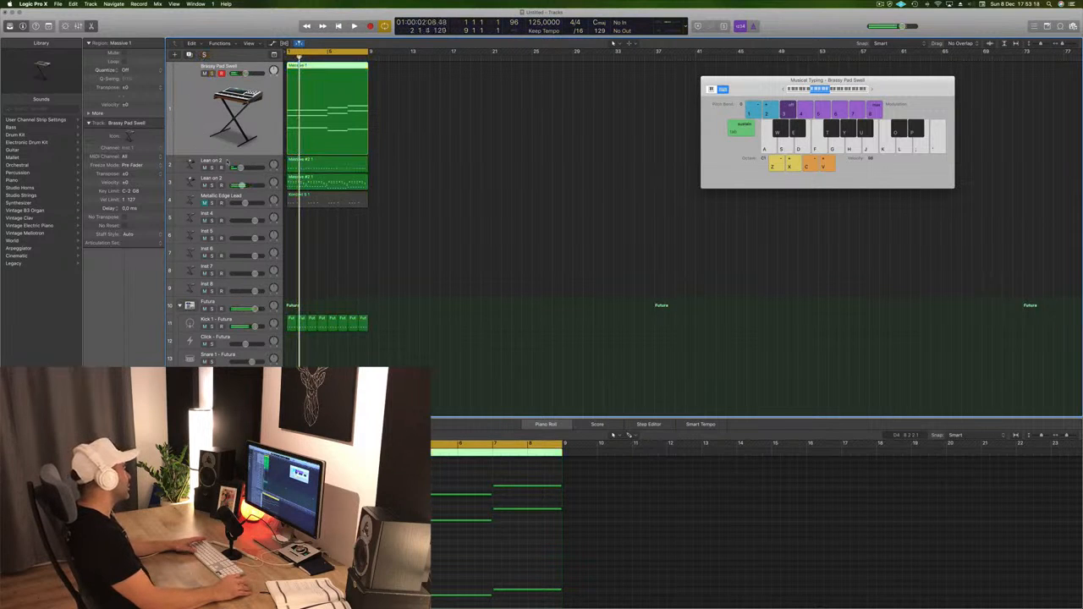
- Audition the first Lean on 2 track in solo and clear its solo again
{"action": "left_click", "coordinate": [226, 162]}
{"action": "key", "text": "space"}
{"action": "key", "text": "space"}
{"action": "left_click", "coordinate": [211, 167]}
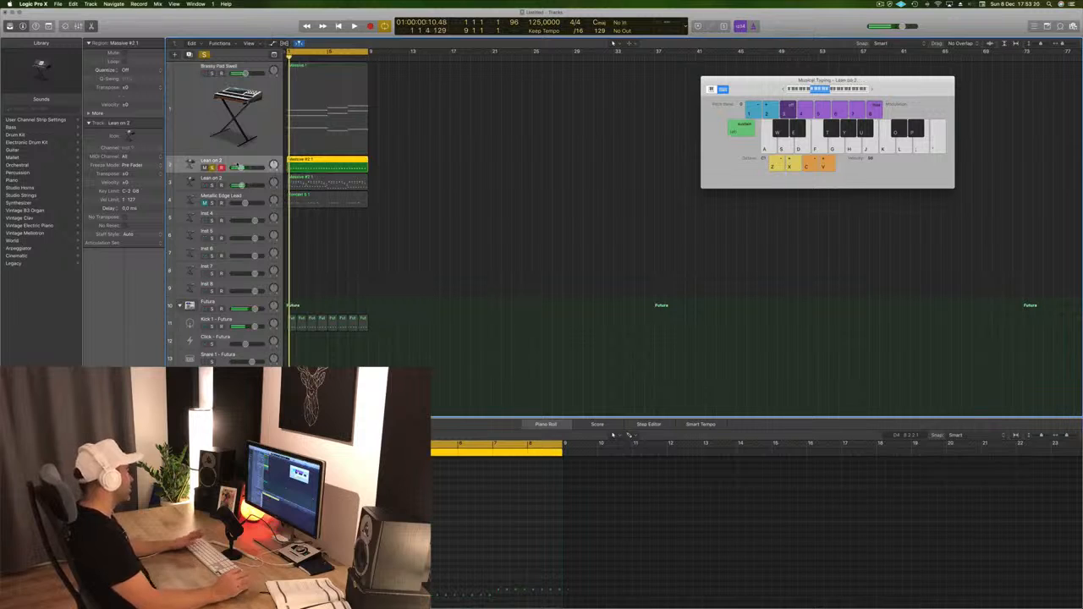
{"action": "key", "text": "space"}
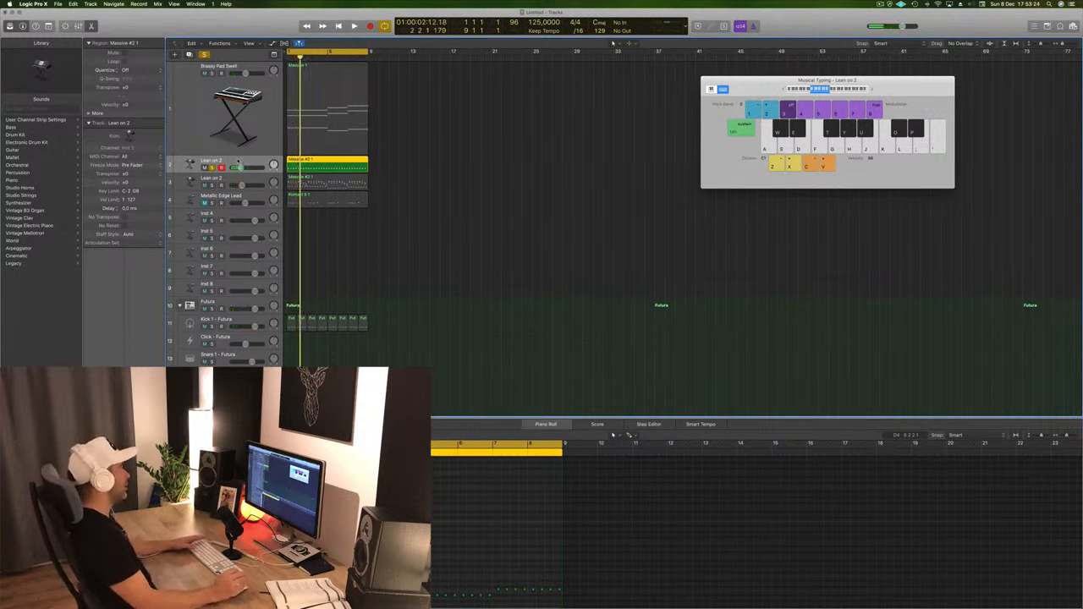
{"action": "left_click", "coordinate": [211, 167]}
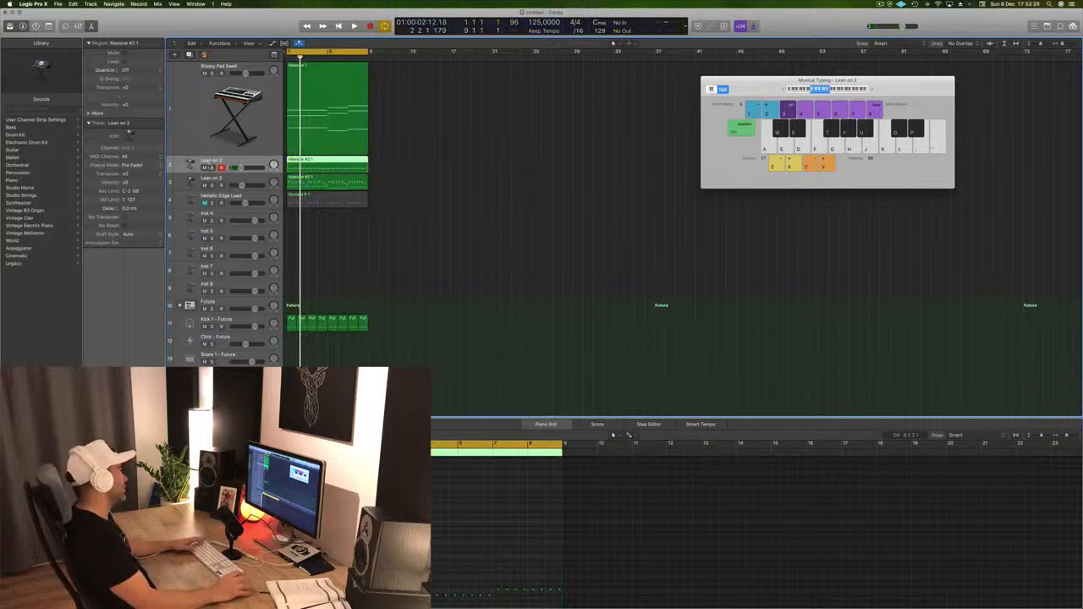
- Play the loop with the second Lean on 2 track soloed, and clear its solo again
{"action": "key", "text": "space"}
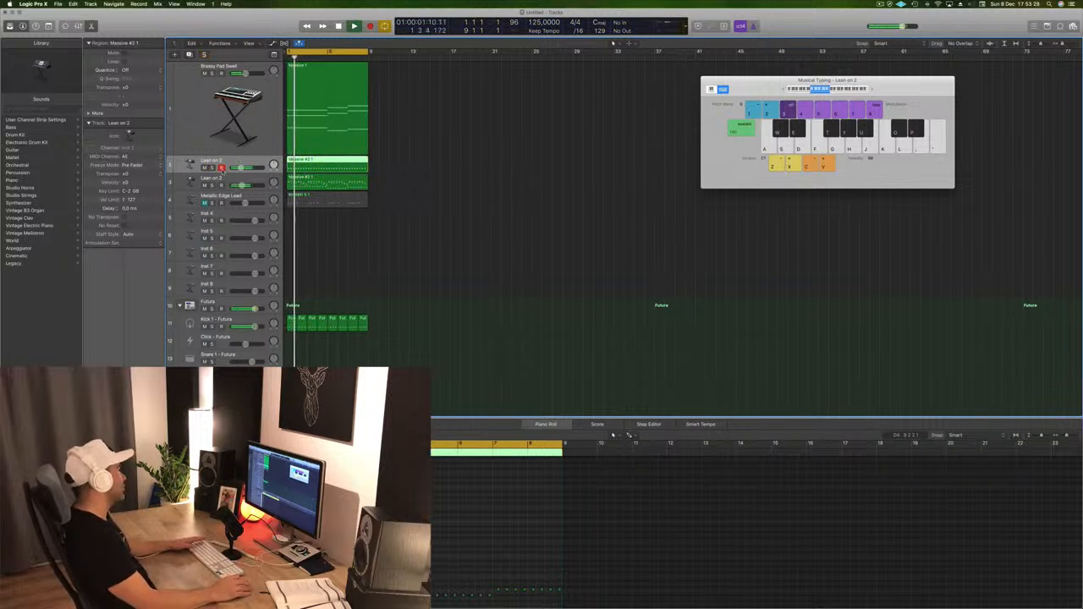
{"action": "key", "text": "Down"}
{"action": "key", "text": "ctrl+s"}
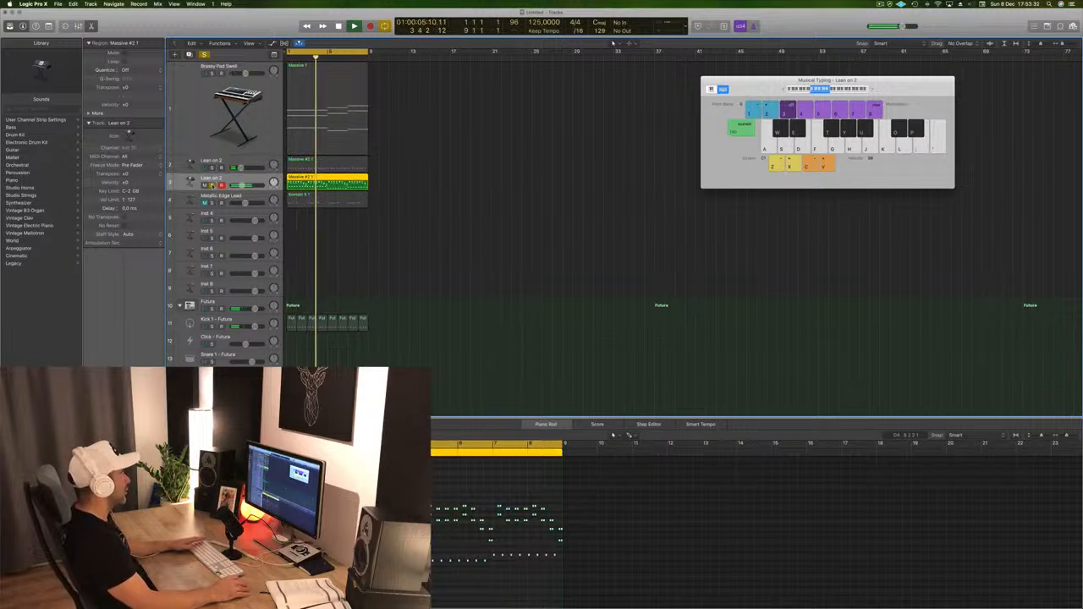
{"action": "key", "text": "s"}
{"action": "key", "text": "space"}
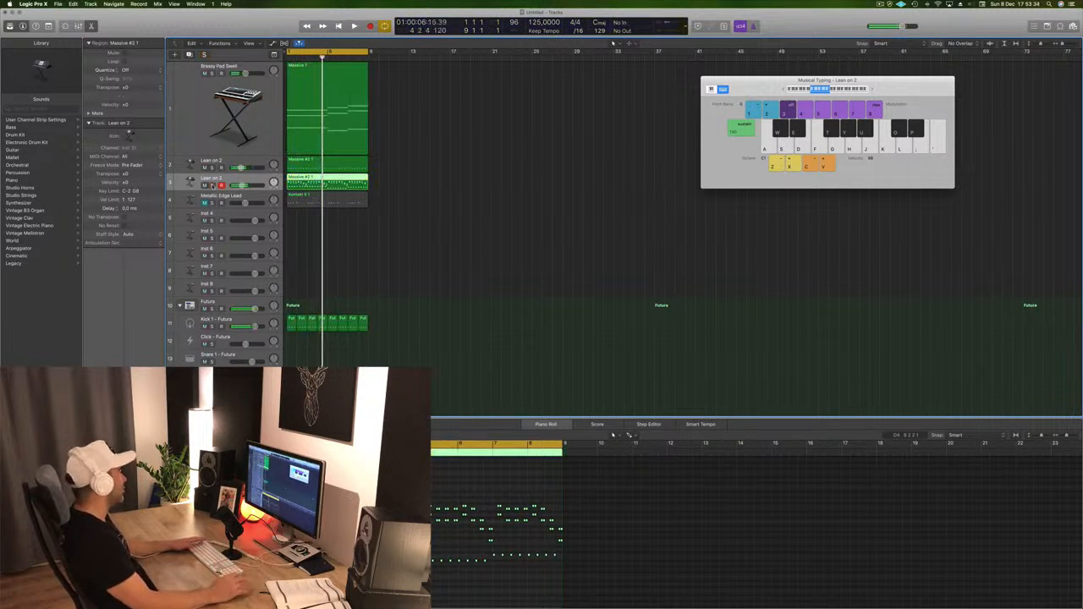
- Unmute the Metallic Edge Lead track to hear it from the start of the loop, and mute it again
{"action": "left_click", "coordinate": [391, 239]}
{"action": "key", "text": "Return"}
{"action": "key", "text": "space"}
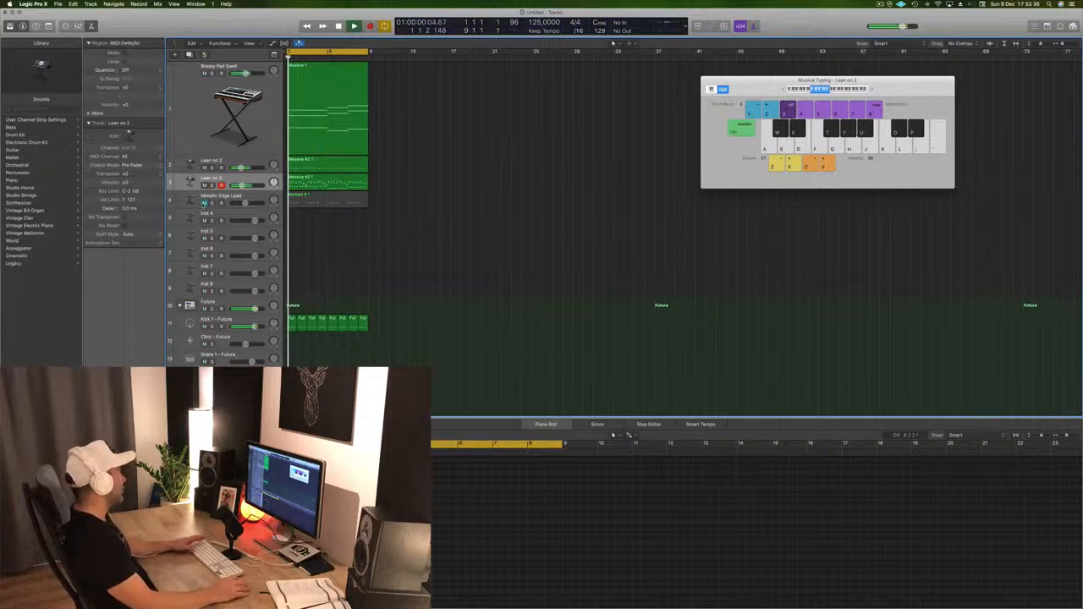
{"action": "left_click", "coordinate": [204, 203]}
{"action": "left_click", "coordinate": [260, 202]}
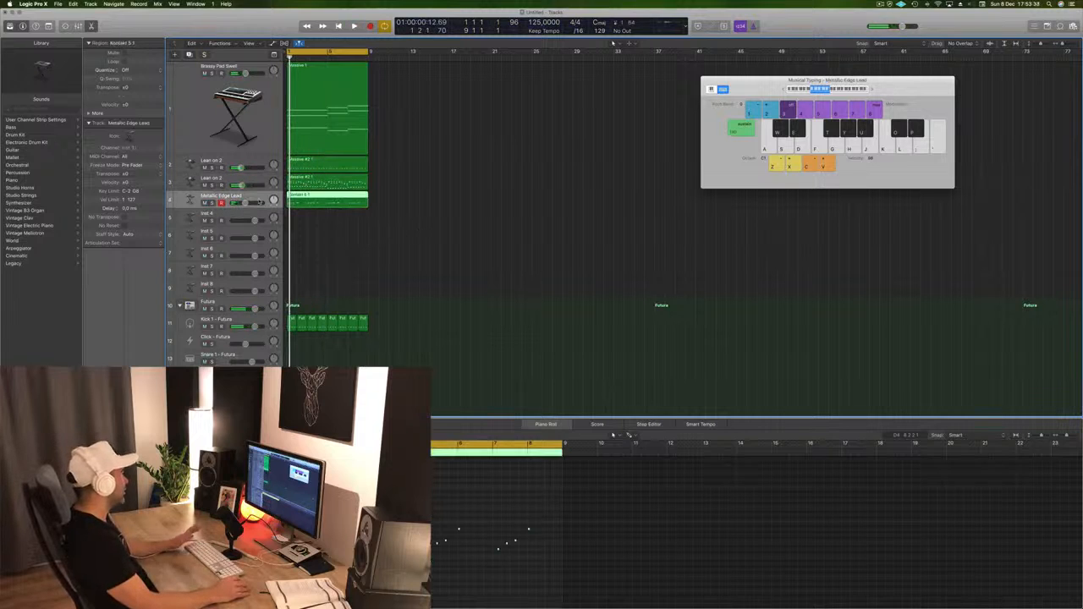
{"action": "key", "text": "space"}
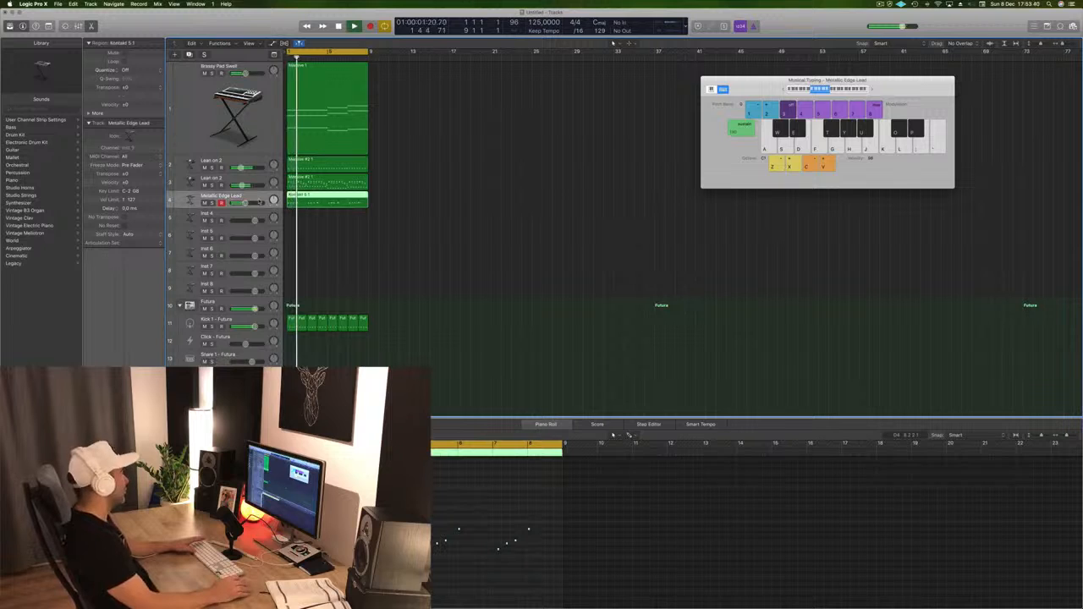
{"action": "key", "text": "space"}
{"action": "left_click", "coordinate": [449, 217]}
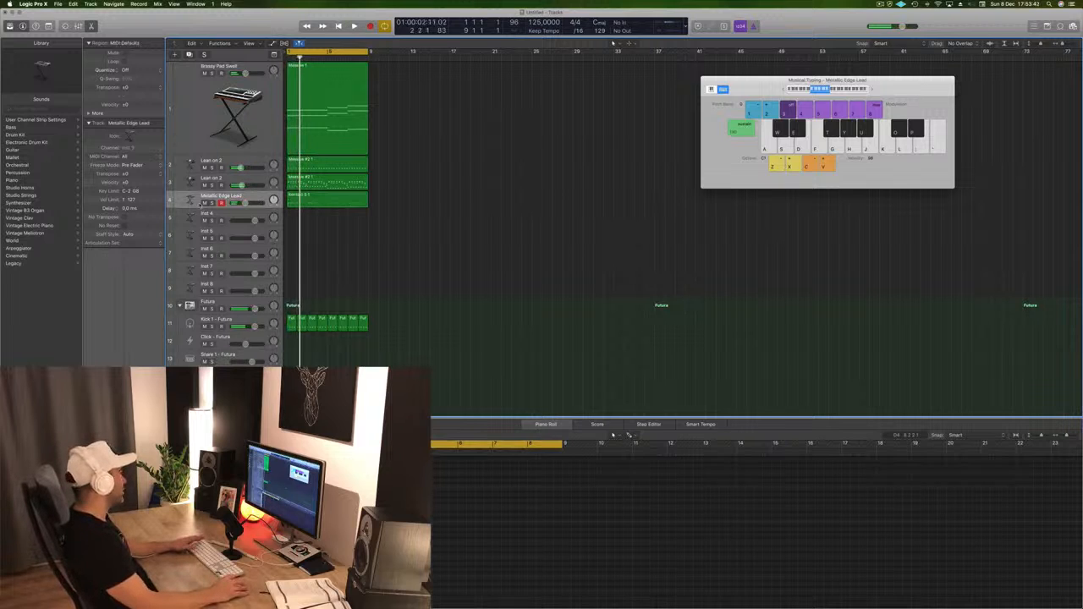
{"action": "left_click", "coordinate": [200, 204]}
{"action": "left_click", "coordinate": [204, 203]}
- Play back the loop with the Metallic Edge Lead track muted
{"action": "key", "text": "space"}
{"action": "left_click", "coordinate": [451, 240]}
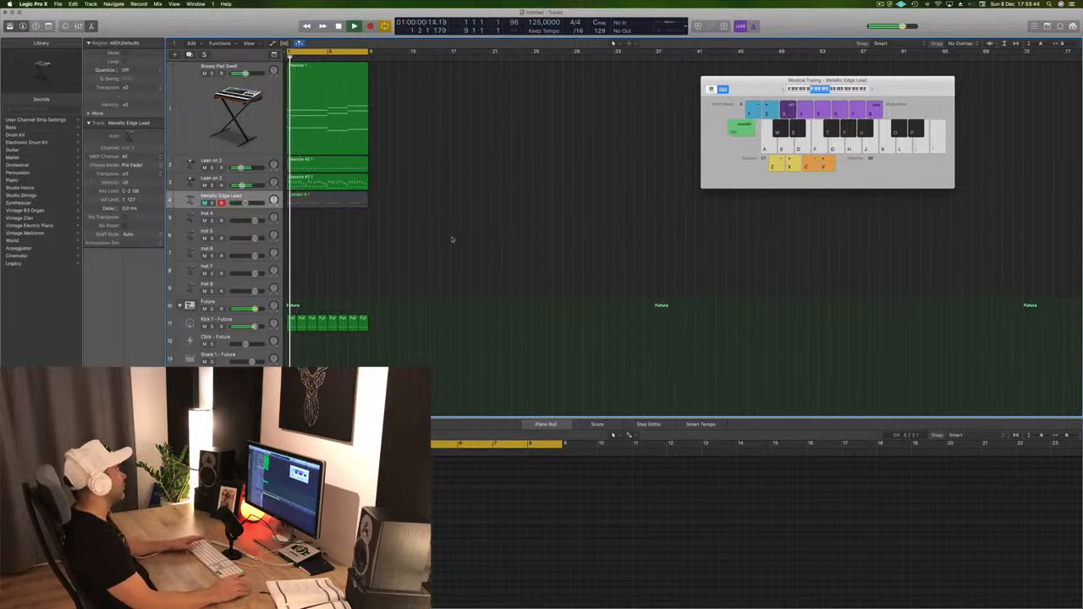
{"action": "key", "text": "space"}
- Copy the first Kick 1 region to the Snare 1 track and edit its notes into snare hits on beats 2 and 4
{"action": "left_click", "coordinate": [251, 321]}
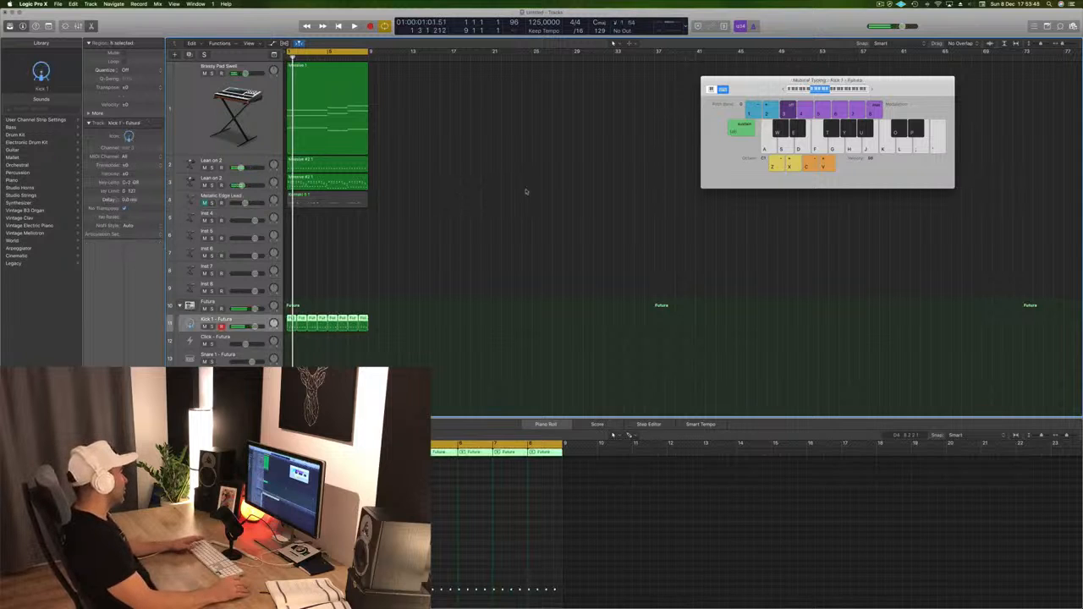
{"action": "scroll", "coordinate": [398, 192], "scroll_direction": "down", "scroll_amount": 5}
{"action": "left_click", "coordinate": [352, 248]}
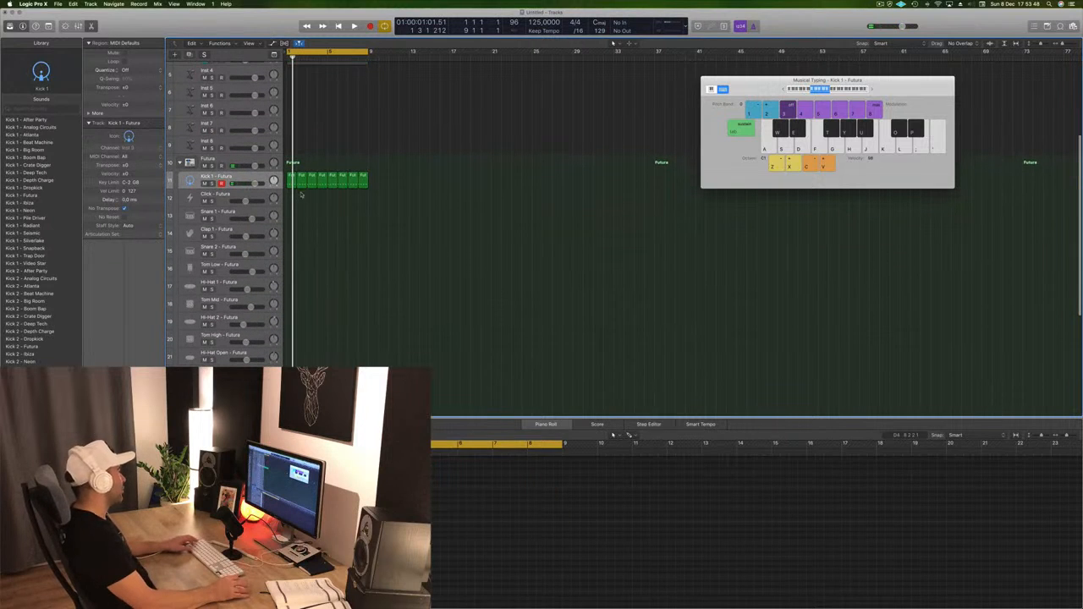
{"action": "left_click_drag", "start_coordinate": [292, 177], "coordinate": [292, 218]}
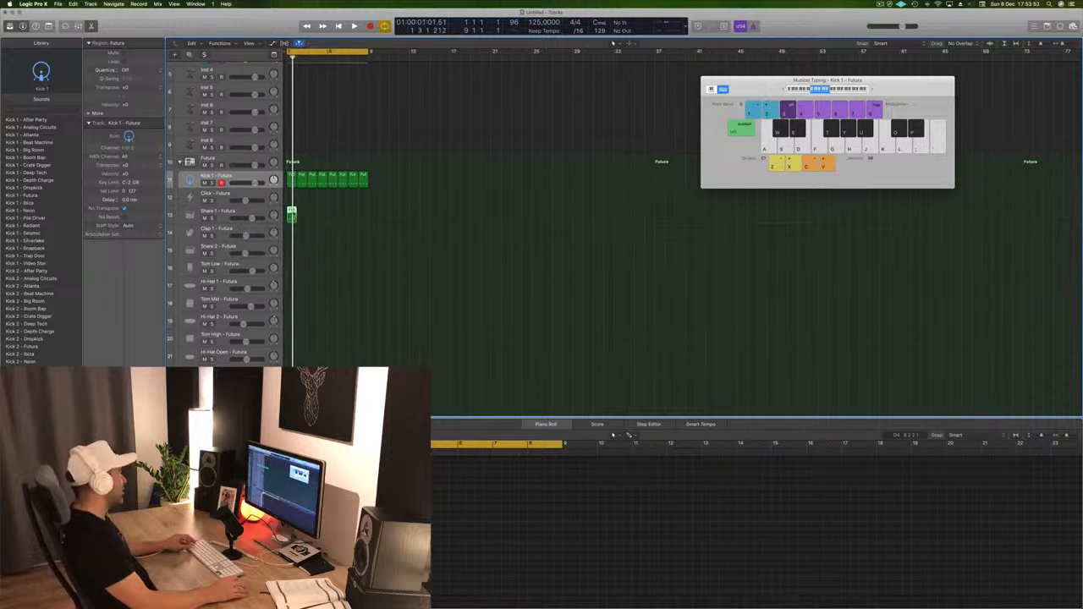
{"action": "key", "text": "e"}
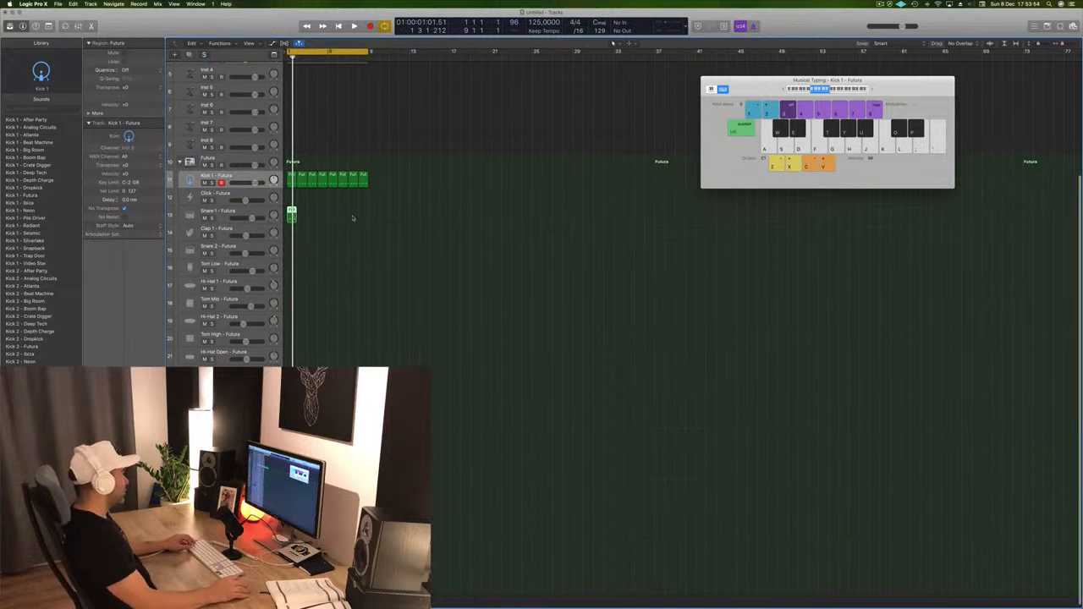
{"action": "key", "text": "e"}
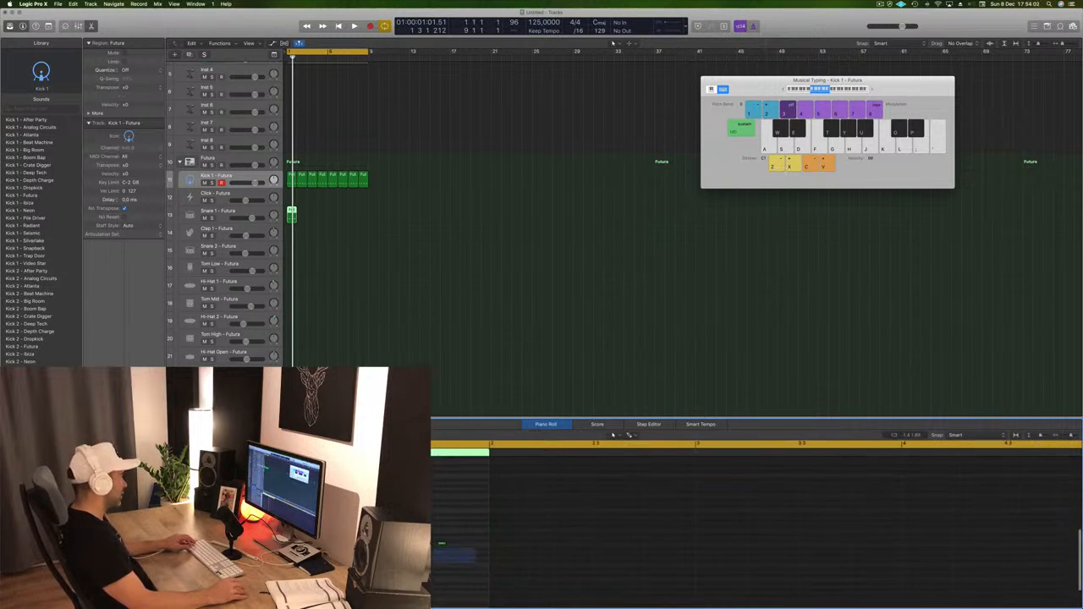
{"action": "left_click_drag", "start_coordinate": [422, 549], "coordinate": [419, 538]}
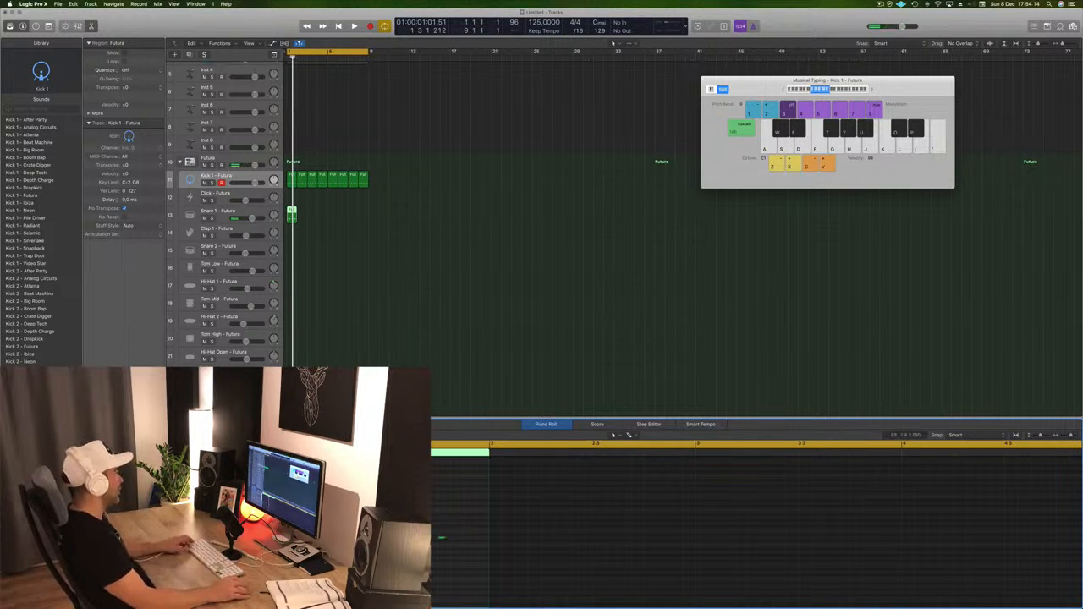
- Repeat the Snare 1 region across all eight bars of the loop and lower the track volume to -9.0 dB during playback
{"action": "left_click_drag", "start_coordinate": [289, 212], "coordinate": [362, 212]}
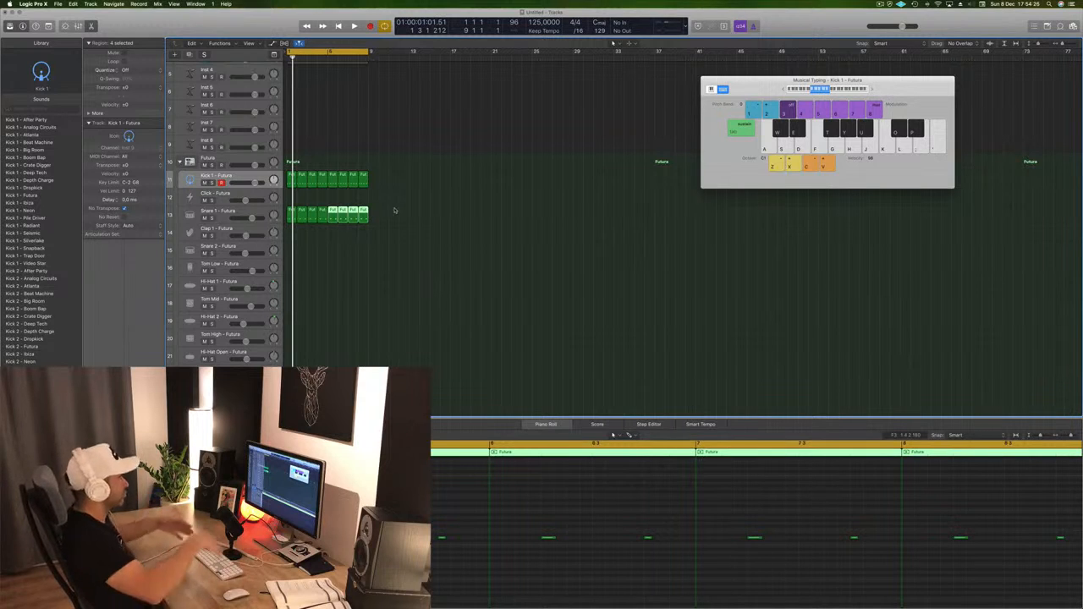
{"action": "key", "text": "space"}
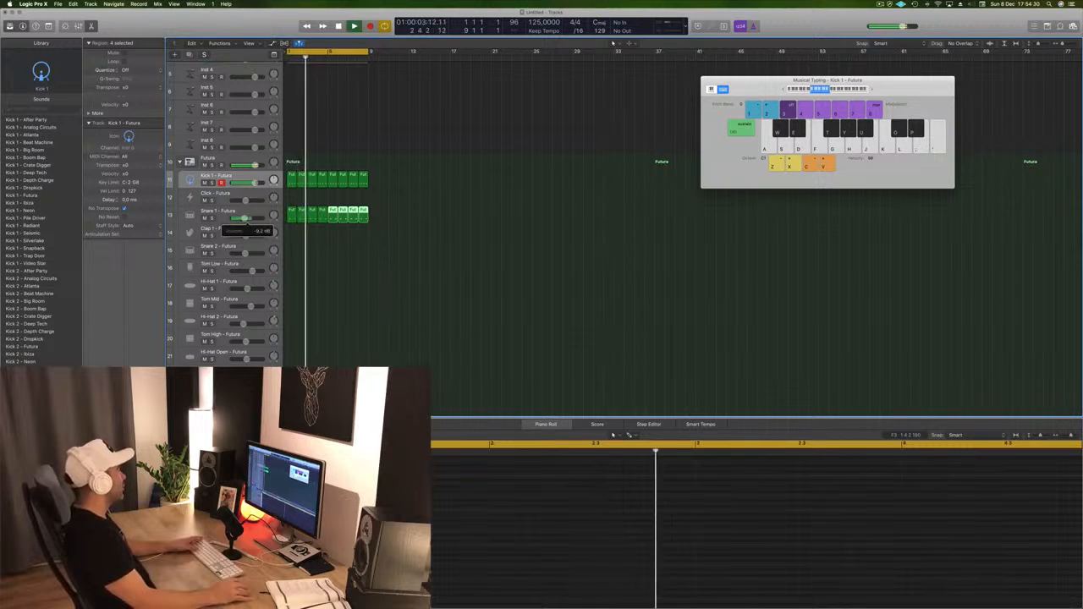
- Copy the first Snare 1 region to the Clap 1 track and edit it into a single clap hit on beat 2, checking it during playback
{"action": "left_click_drag", "start_coordinate": [293, 215], "coordinate": [292, 232]}
{"action": "left_click_drag", "start_coordinate": [318, 511], "coordinate": [457, 581]}
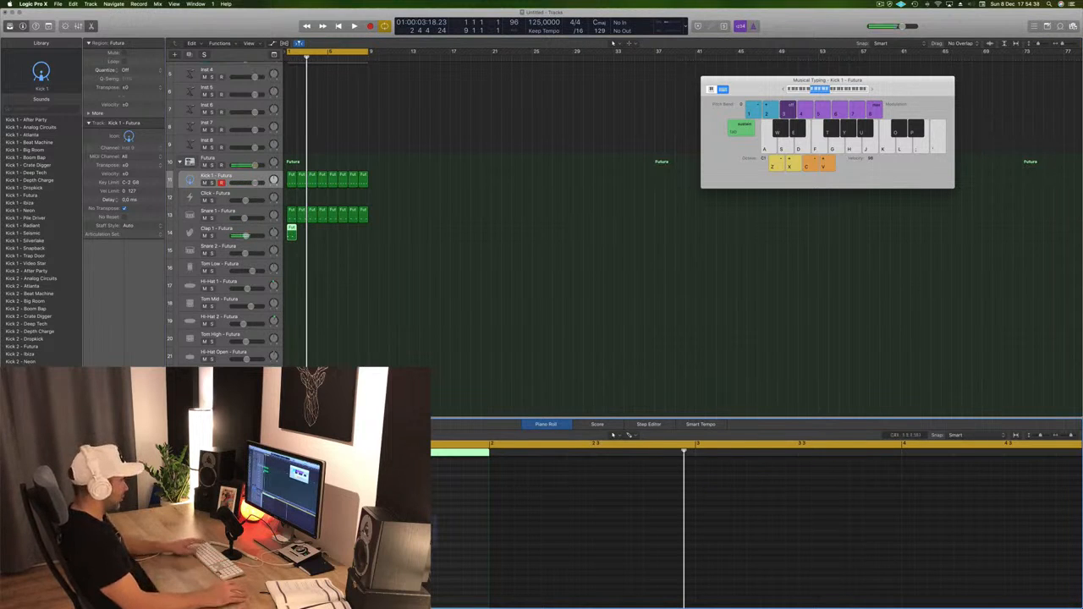
{"action": "key", "text": "Return"}
{"action": "key", "text": "space"}
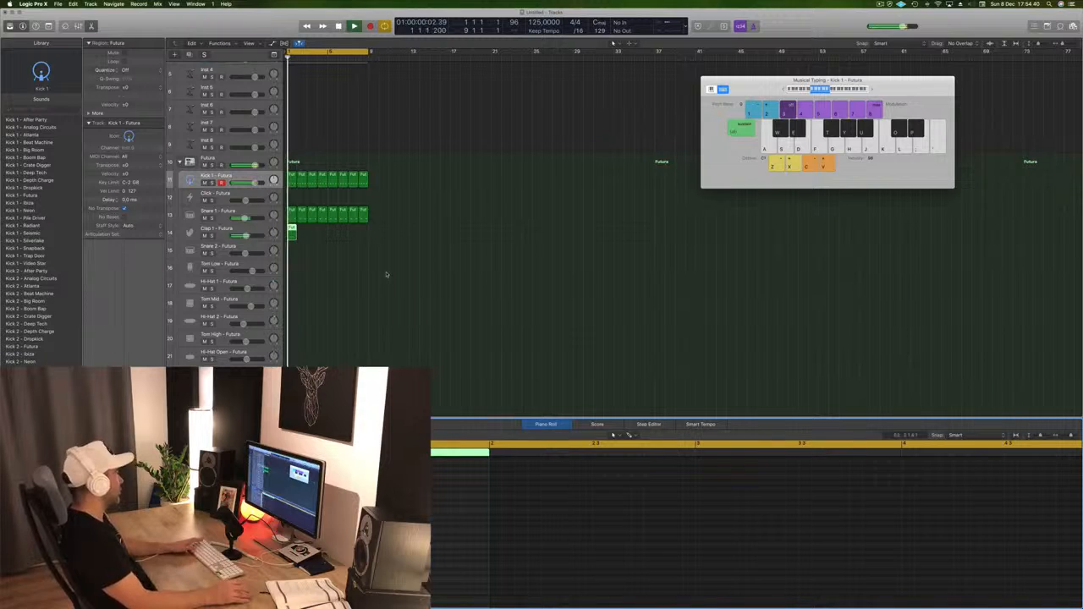
{"action": "key", "text": "space"}
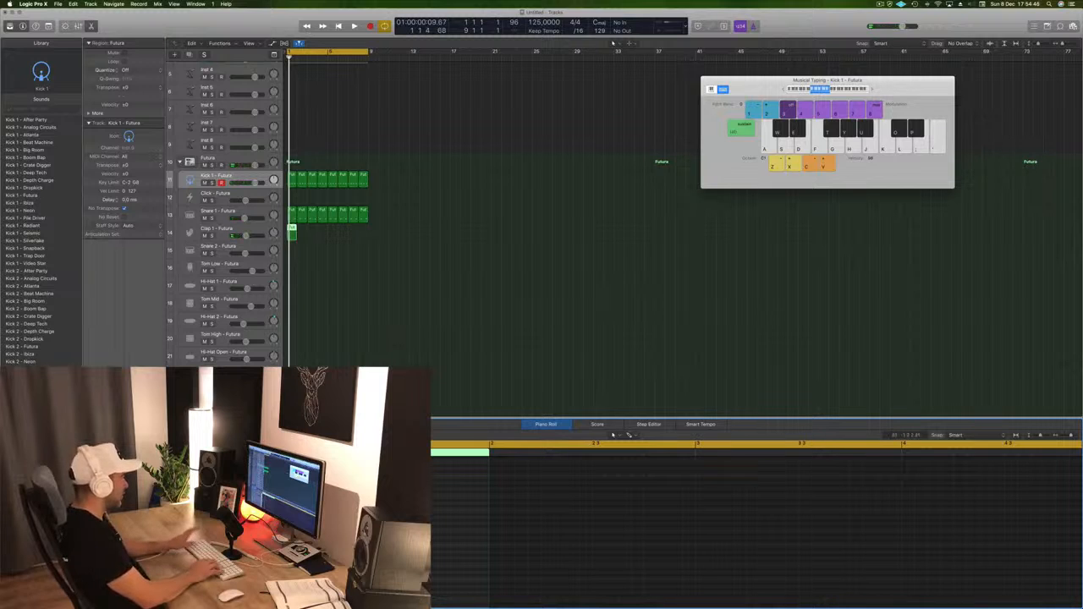
{"action": "key", "text": "space"}
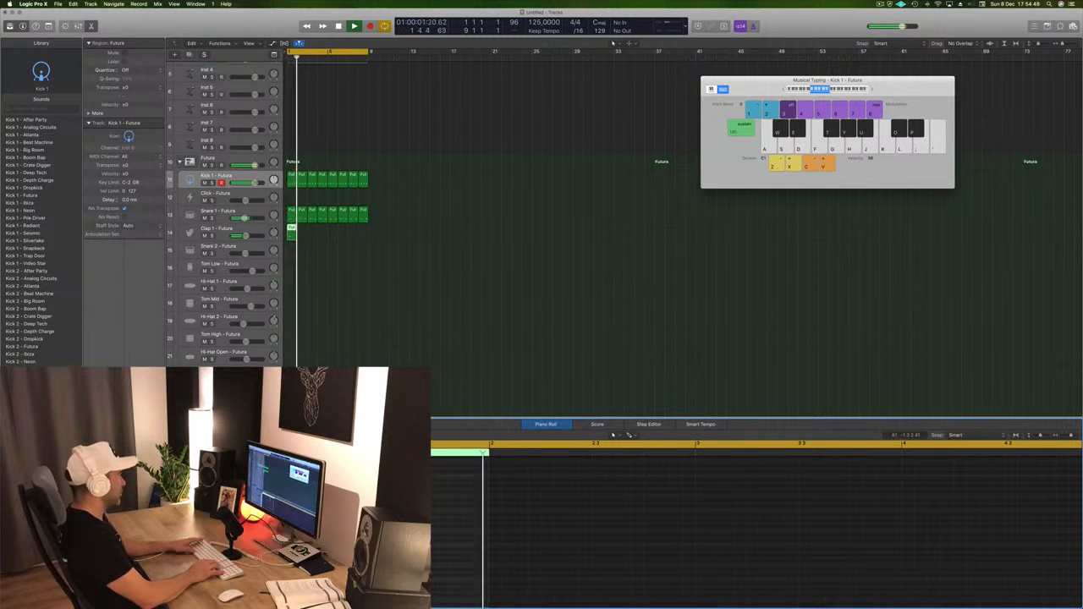
{"action": "key", "text": "space"}
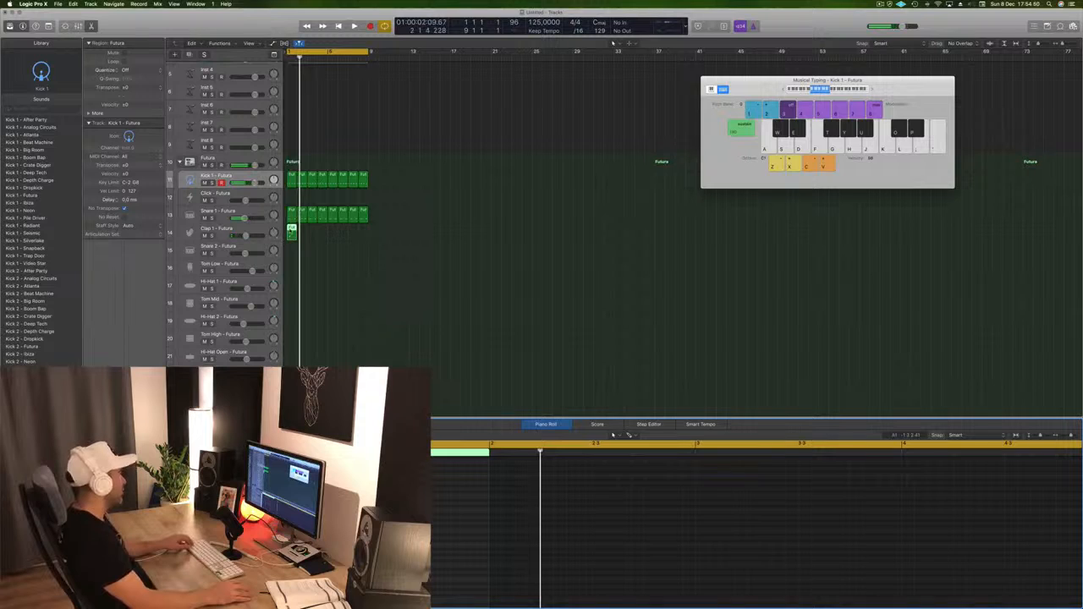
- Repeat the Clap 1 region across all eight bars of the loop and play it back
{"action": "left_click_drag", "start_coordinate": [290, 230], "coordinate": [314, 236]}
{"action": "mouse_move", "coordinate": [341, 234]}
{"action": "left_mouse_down"}
{"action": "mouse_move", "coordinate": [268, 236]}
{"action": "mouse_move", "coordinate": [355, 235]}
{"action": "mouse_move", "coordinate": [331, 242]}
{"action": "left_mouse_up"}
{"action": "key", "text": "space"}
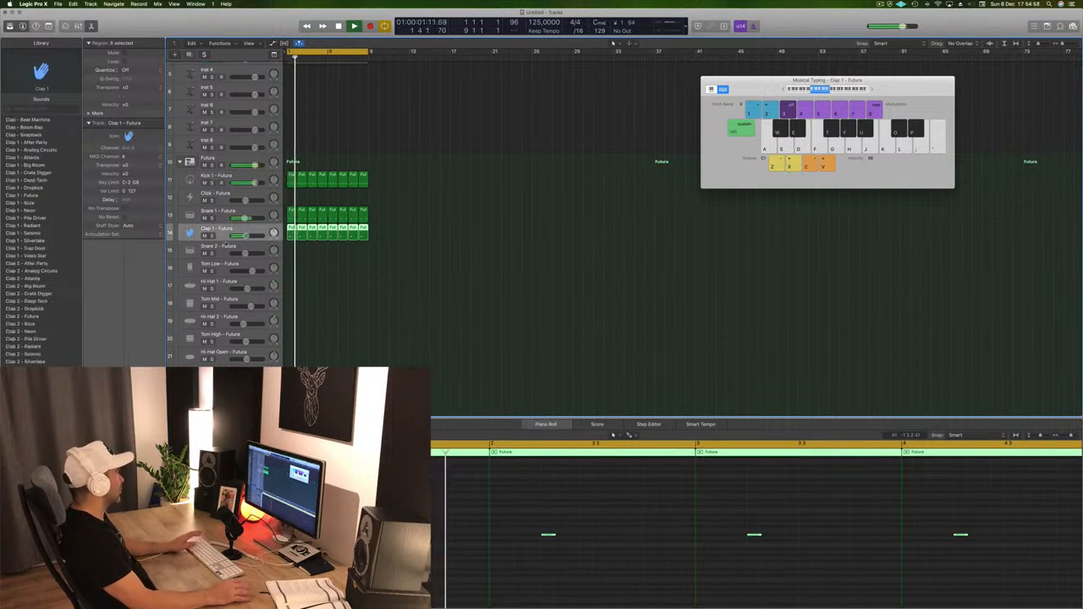
{"action": "left_click", "coordinate": [344, 278]}
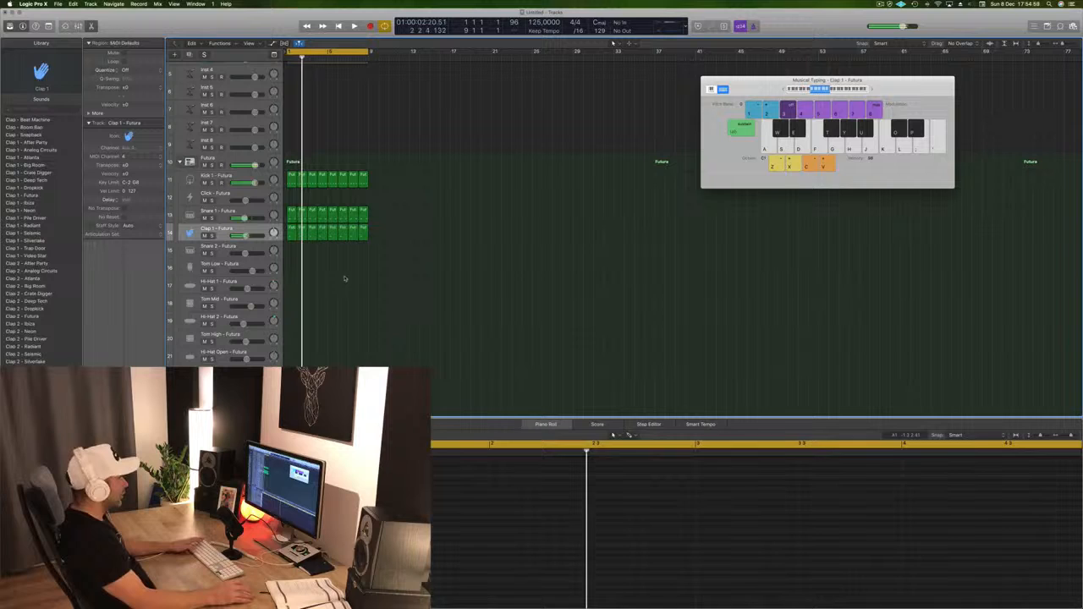
- Copy the first Snare 1 region to the Hi-Hat 1 track and transpose its notes up to trigger the hi-hat
{"action": "left_click", "coordinate": [291, 217]}
{"action": "key", "text": "space"}
{"action": "left_click_drag", "start_coordinate": [291, 212], "coordinate": [291, 285]}
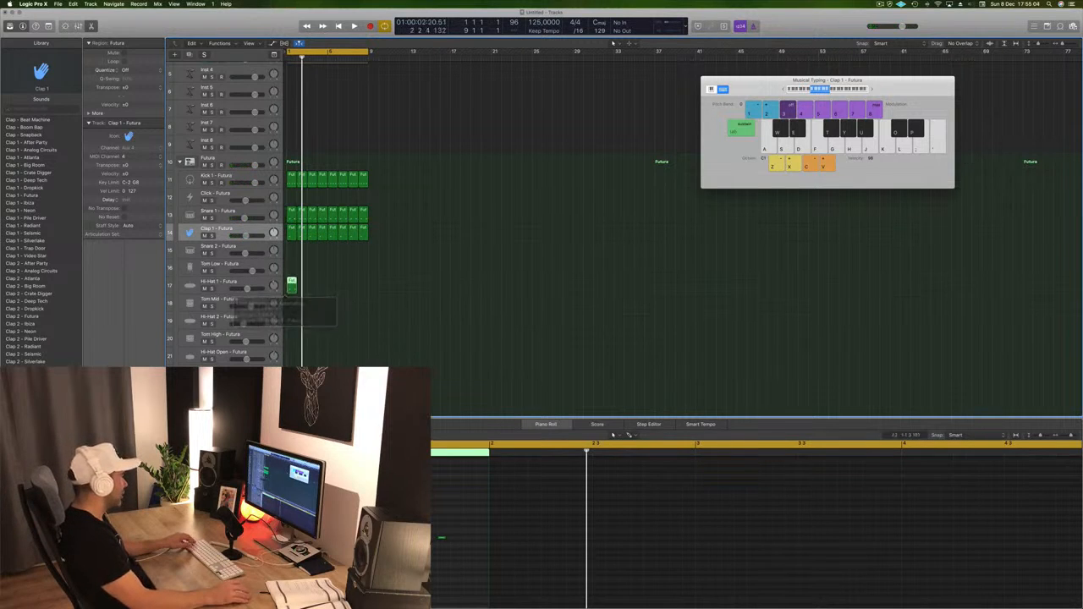
{"action": "left_click_drag", "start_coordinate": [432, 507], "coordinate": [497, 574]}
{"action": "key", "text": "alt+Up"}
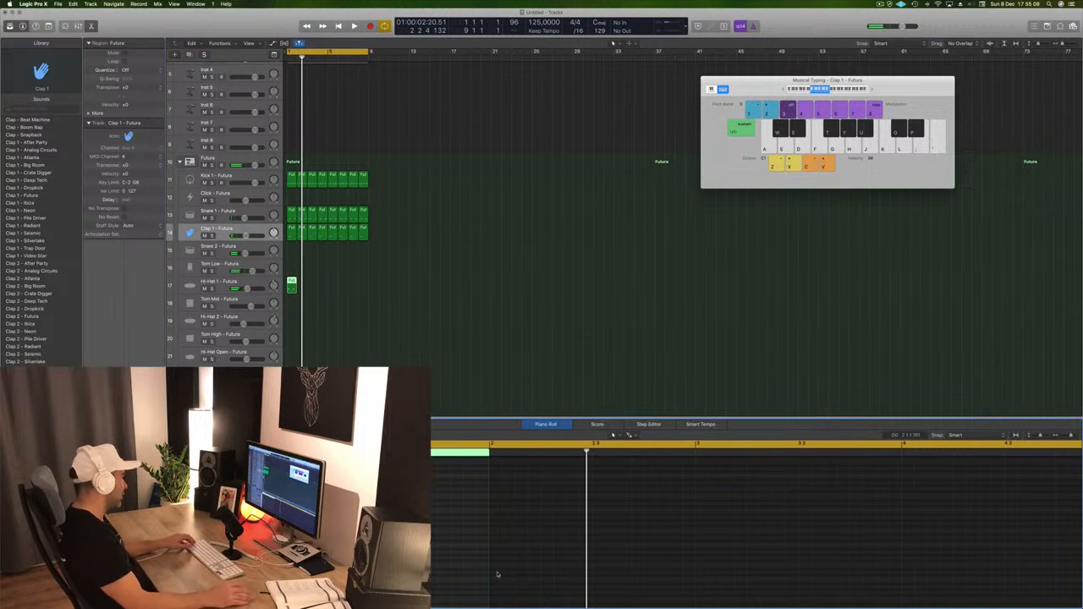
- Raise the pitch of the Hi-Hat 1 notes, then repeat the region across all eight bars of the loop and play it back
{"action": "left_click_drag", "start_coordinate": [355, 530], "coordinate": [355, 526]}
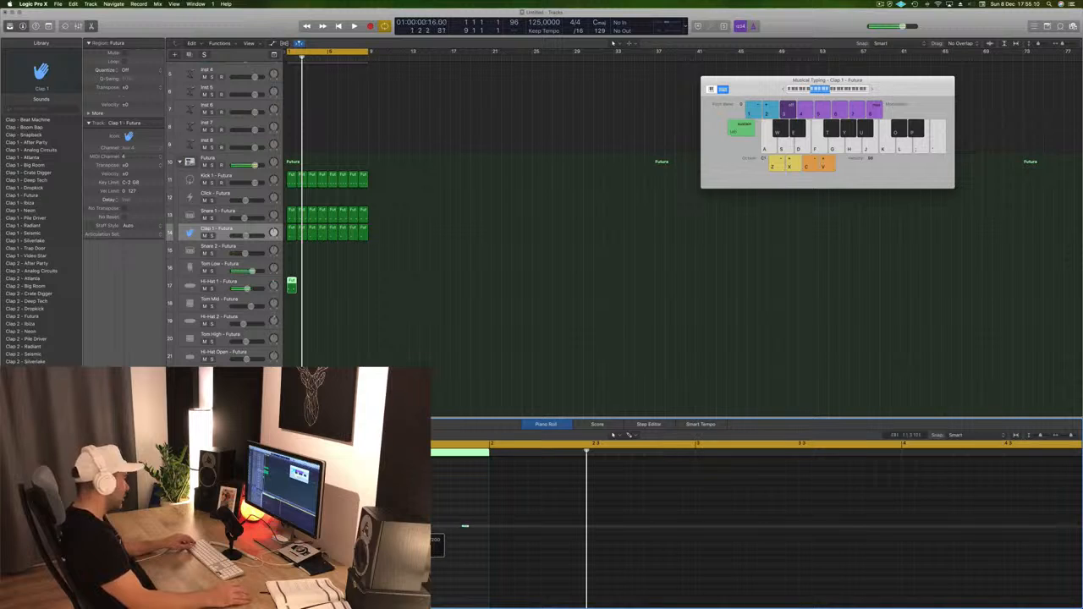
{"action": "key", "text": "space"}
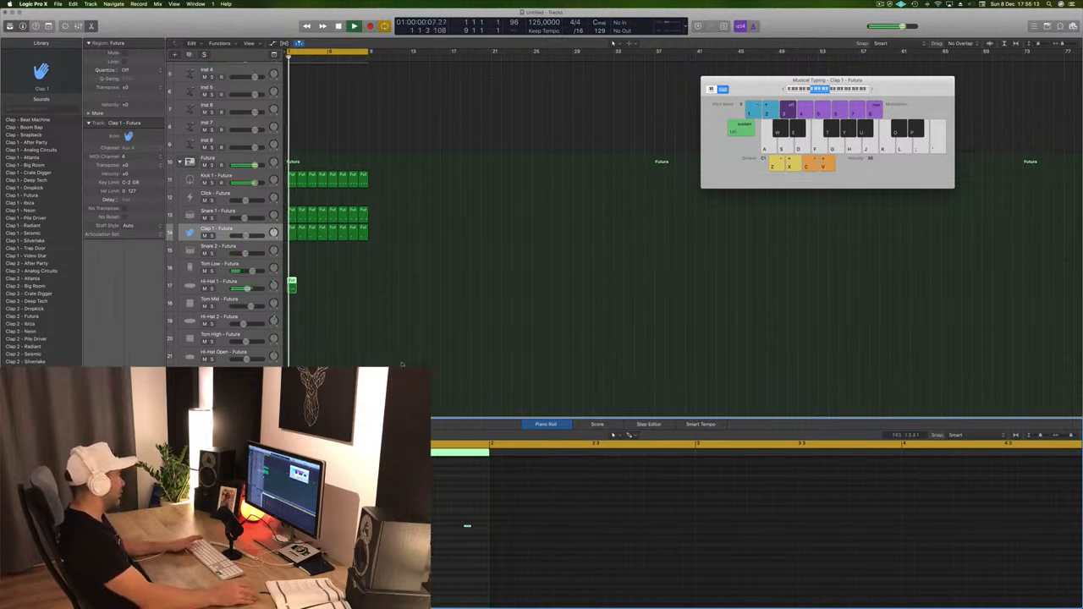
{"action": "left_click_drag", "start_coordinate": [291, 281], "coordinate": [365, 286]}
{"action": "key", "text": "space"}
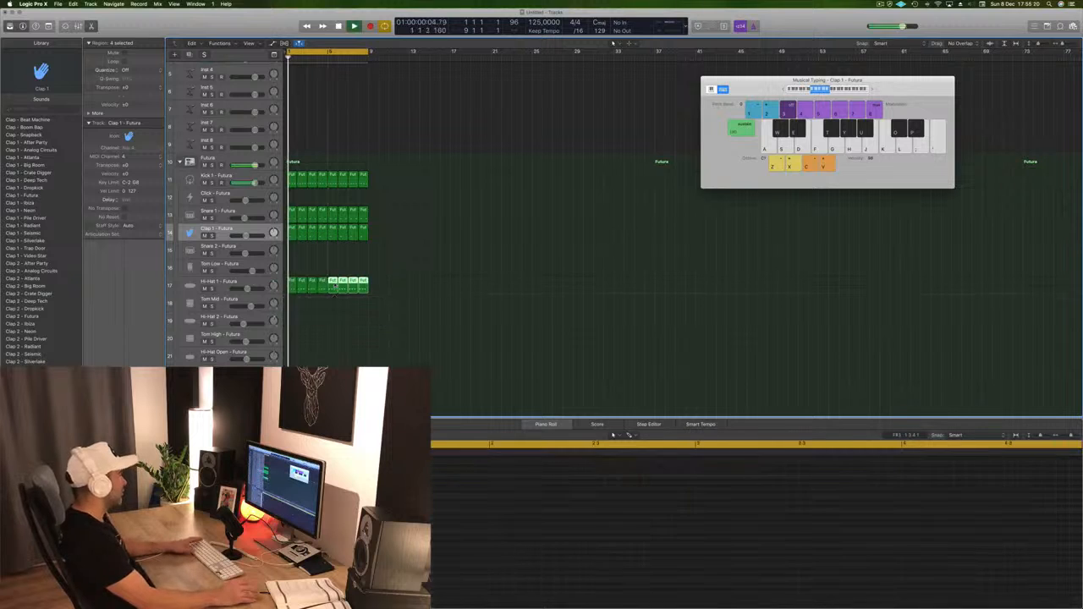
- Audition other hi-hat sounds on the Hi-Hat 1 track during playback and load Hi-Hat 1 - Ibiza
{"action": "left_click", "coordinate": [227, 283]}
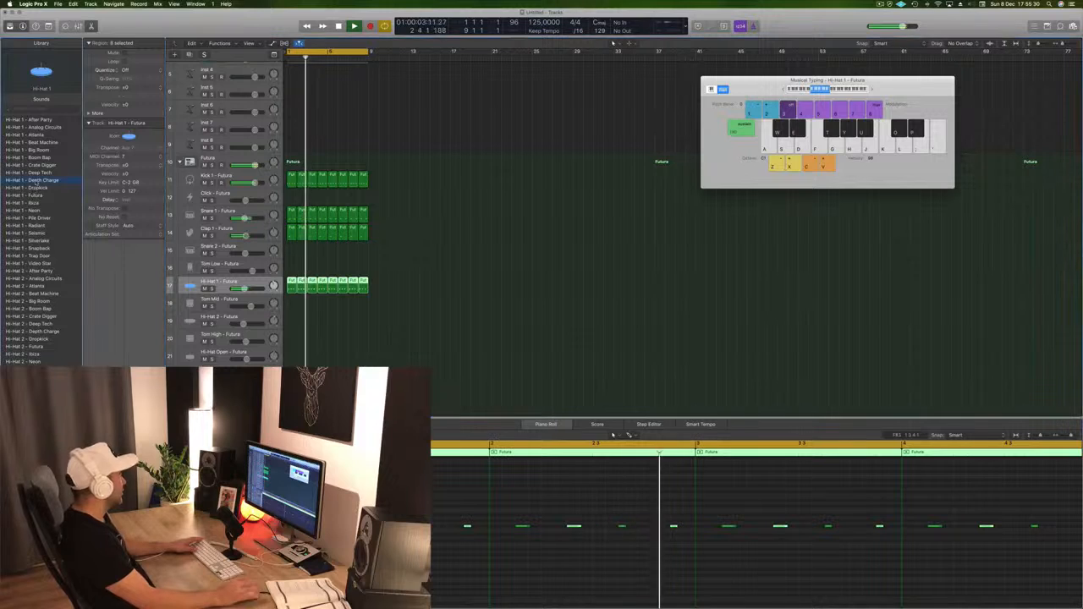
{"action": "left_click", "coordinate": [32, 189]}
{"action": "left_click", "coordinate": [32, 195]}
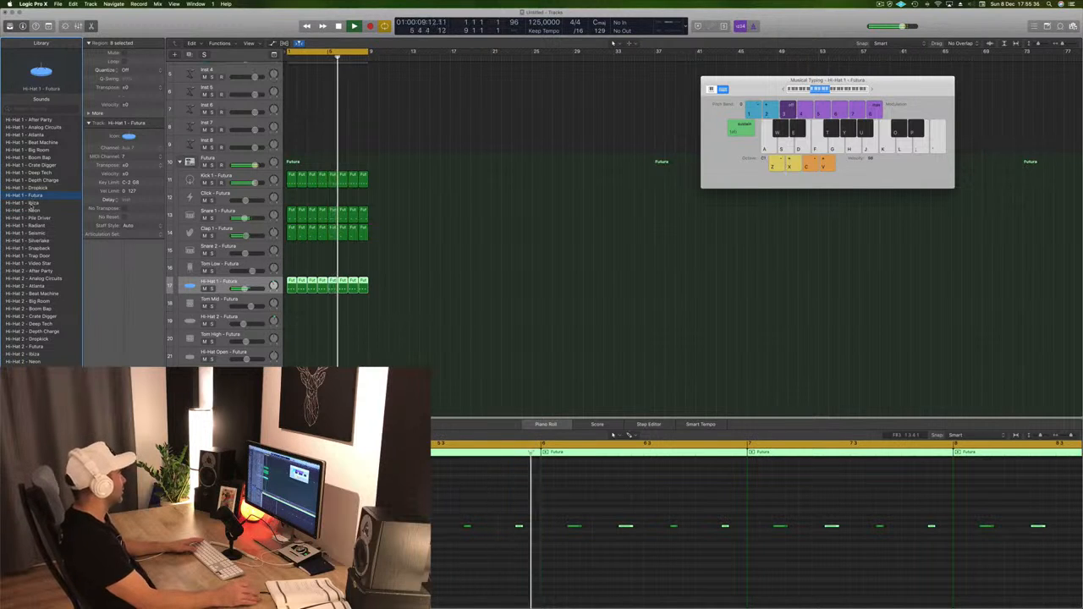
{"action": "left_click", "coordinate": [31, 204]}
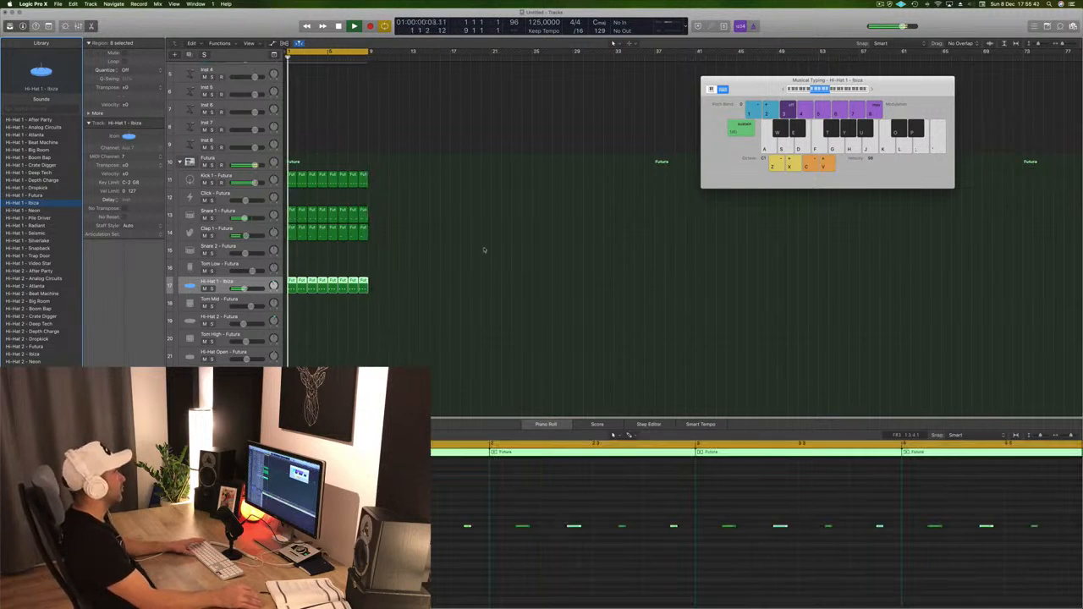
- Copy the first Hi-Hat 1 region to the Tom Mid track and edit it into a single hit late in the bar, checking it during playback
{"action": "scroll", "coordinate": [462, 285], "scroll_direction": "down", "scroll_amount": 2}
{"action": "scroll", "coordinate": [462, 287], "scroll_direction": "down", "scroll_amount": 1}
{"action": "key", "text": "space"}
{"action": "left_click", "coordinate": [422, 303]}
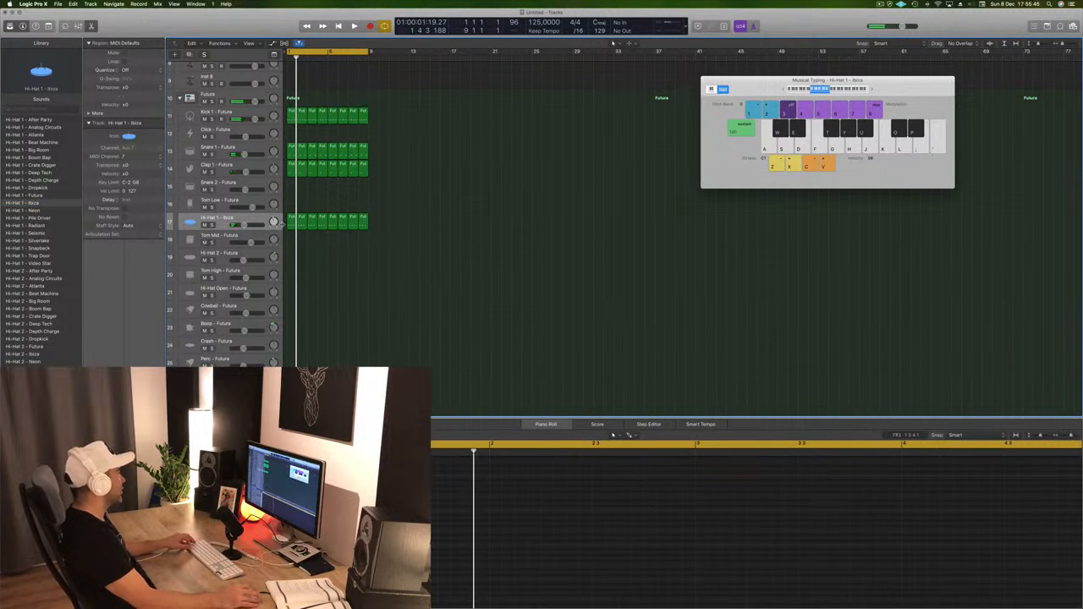
{"action": "left_click_drag", "start_coordinate": [290, 239], "coordinate": [290, 239]}
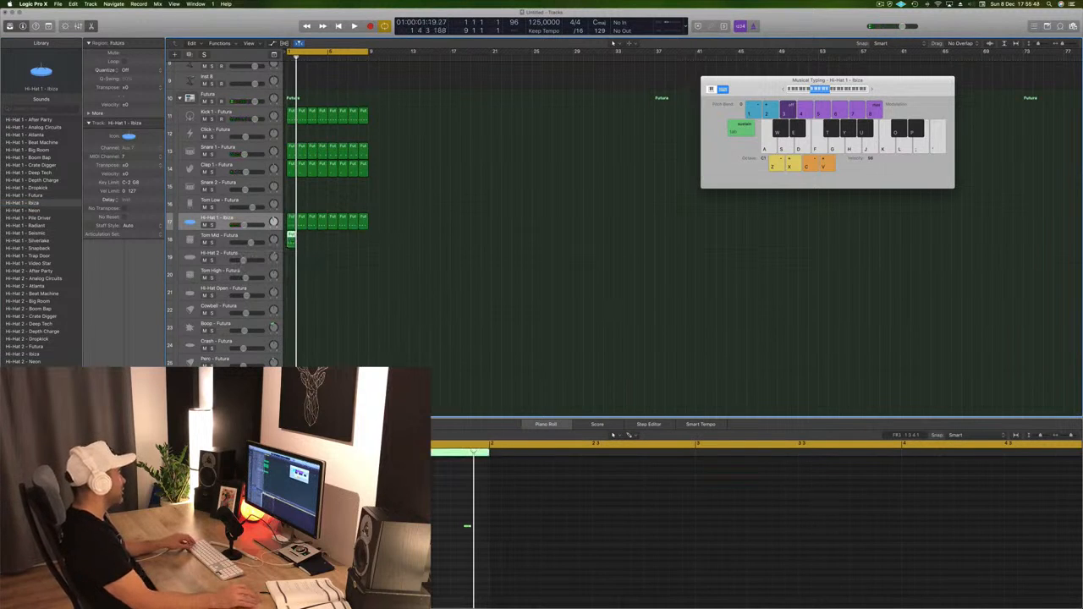
{"action": "left_click_drag", "start_coordinate": [315, 518], "coordinate": [484, 541]}
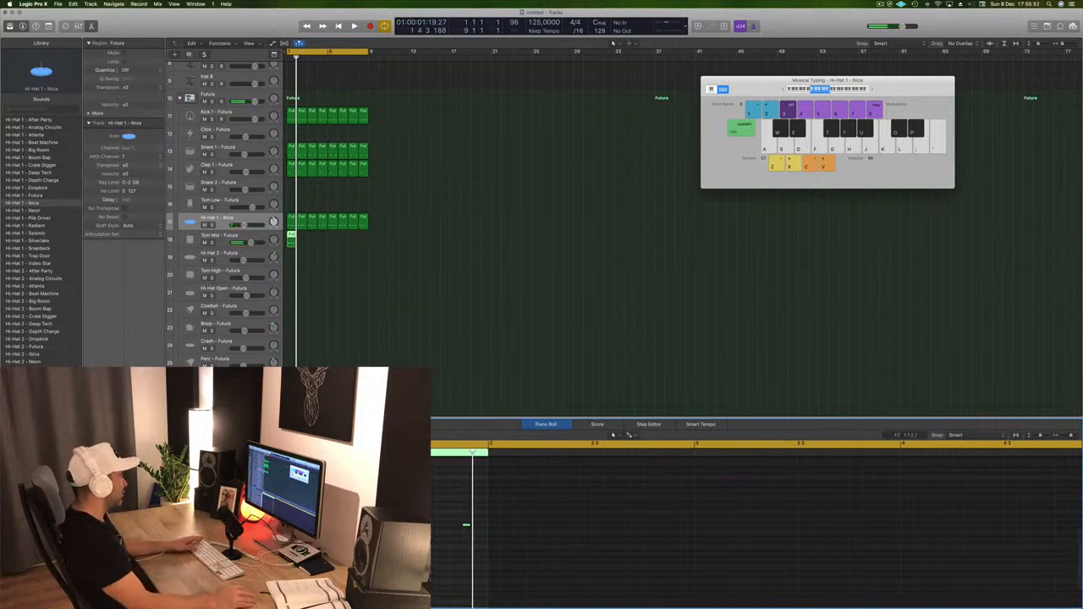
{"action": "key", "text": "space"}
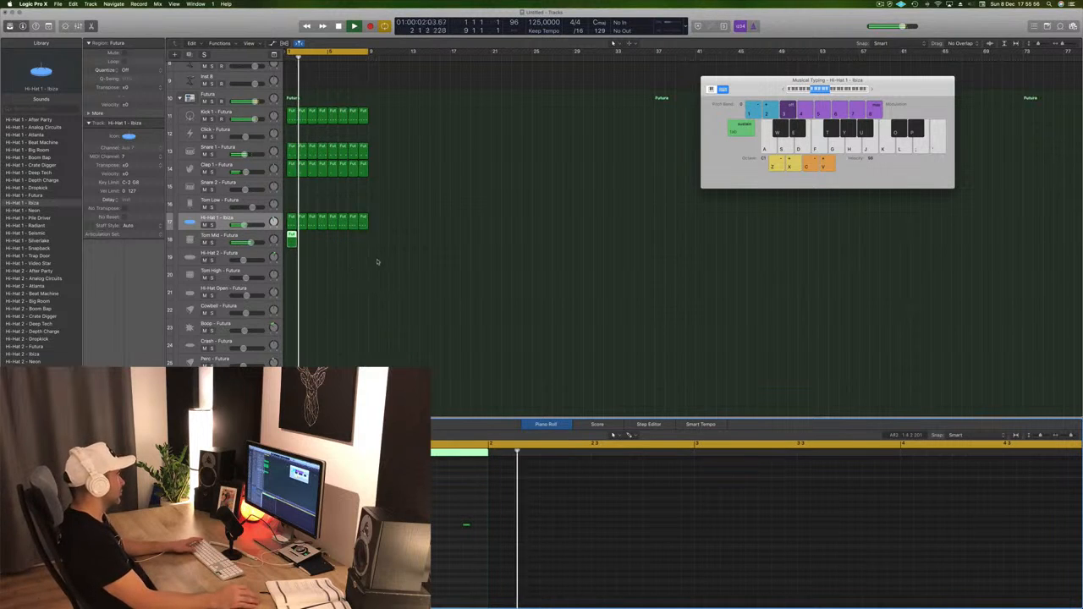
{"action": "key", "text": "space"}
{"action": "key", "text": "space"}
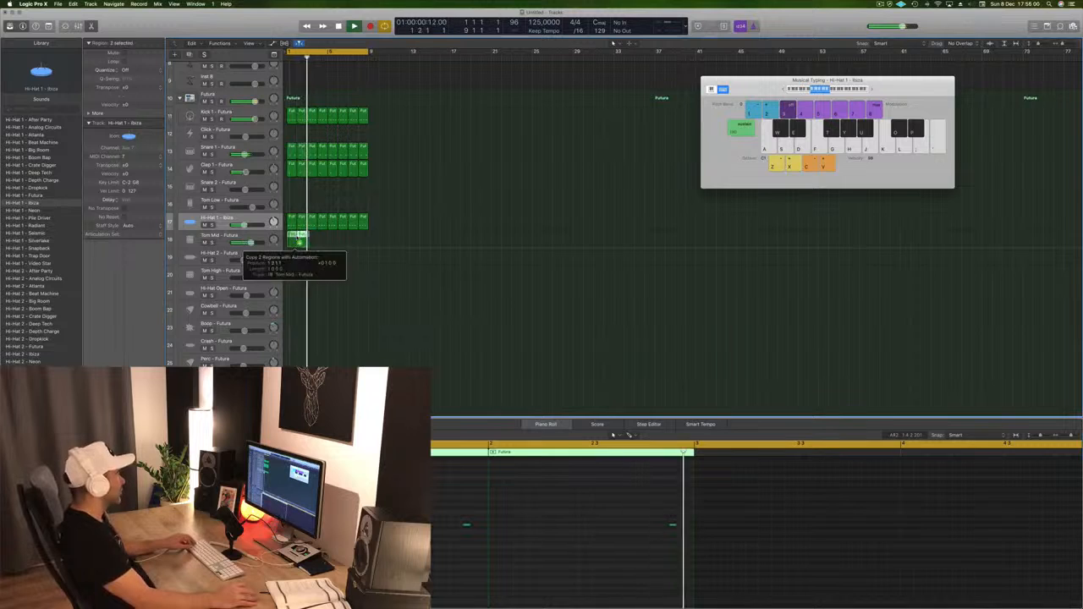
- Repeat the Tom Mid region across all eight bars of the loop and play it back
{"action": "left_click_drag", "start_coordinate": [288, 246], "coordinate": [332, 243]}
{"action": "key", "text": "space"}
{"action": "key", "text": "space"}
- Audition low tom sounds such as Boom Bap, Depth Charge, Dropkick and Seismic on the Tom Mid track, and load Tom Low - Video Star
{"action": "left_click", "coordinate": [191, 241]}
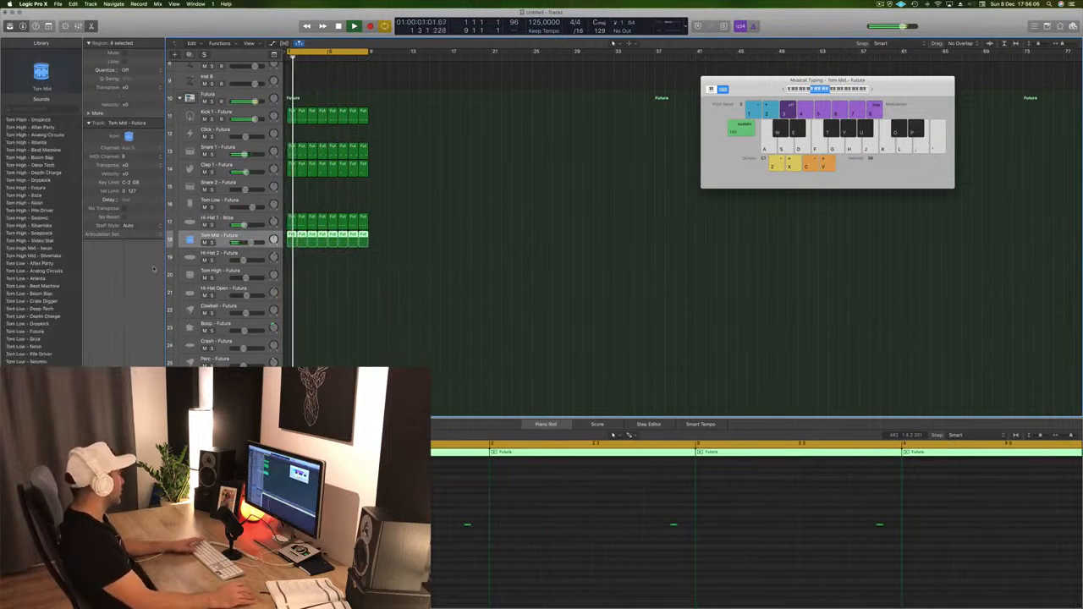
{"action": "key", "text": "space"}
{"action": "key", "text": "space"}
{"action": "key", "text": "space"}
{"action": "key", "text": "space"}
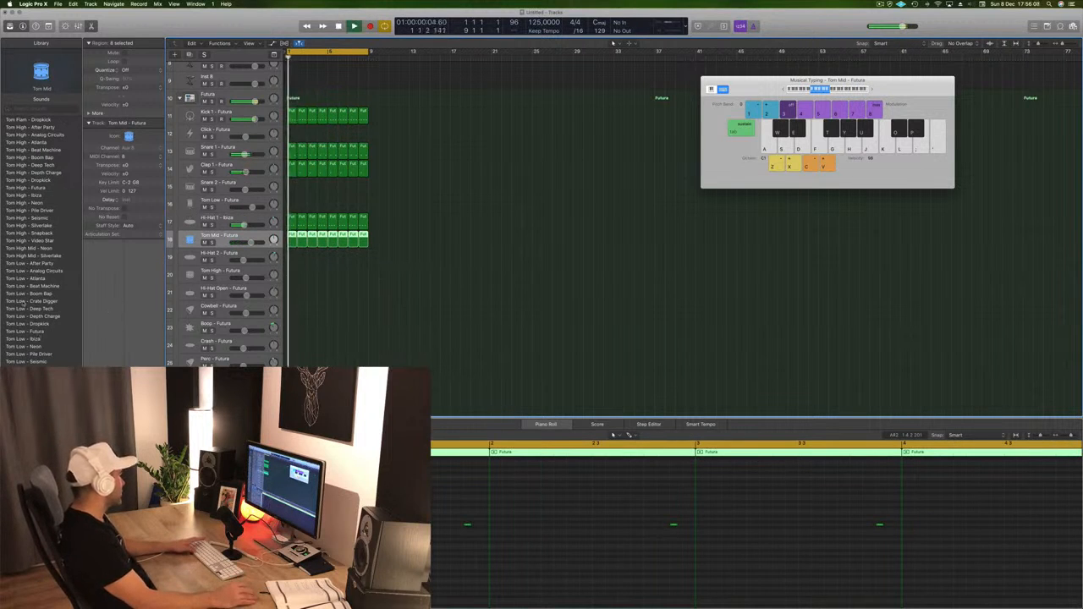
{"action": "left_click", "coordinate": [31, 293]}
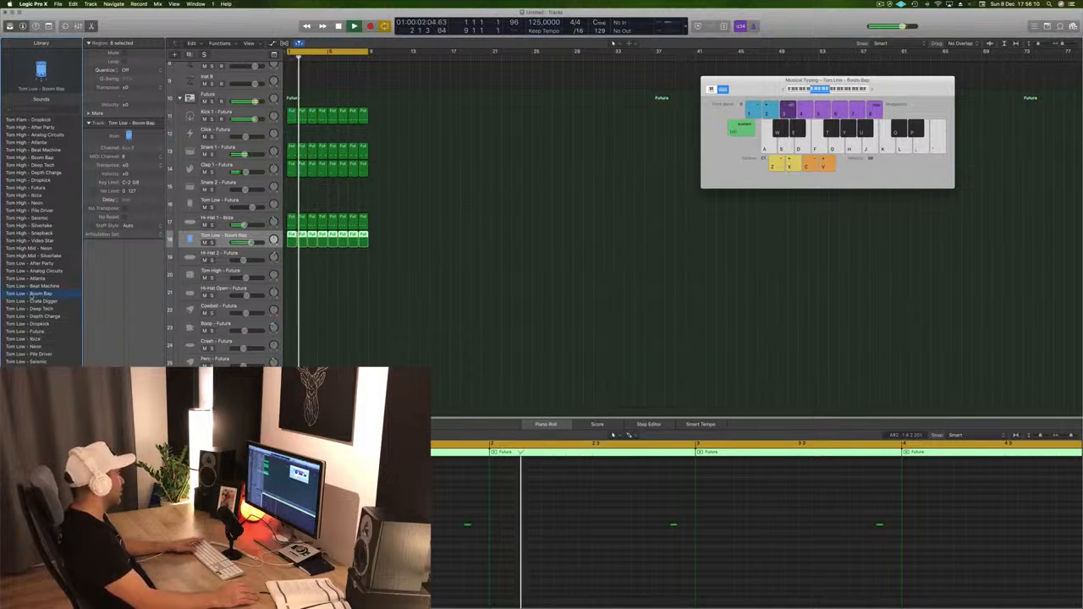
{"action": "left_click", "coordinate": [32, 303]}
{"action": "left_click", "coordinate": [30, 308]}
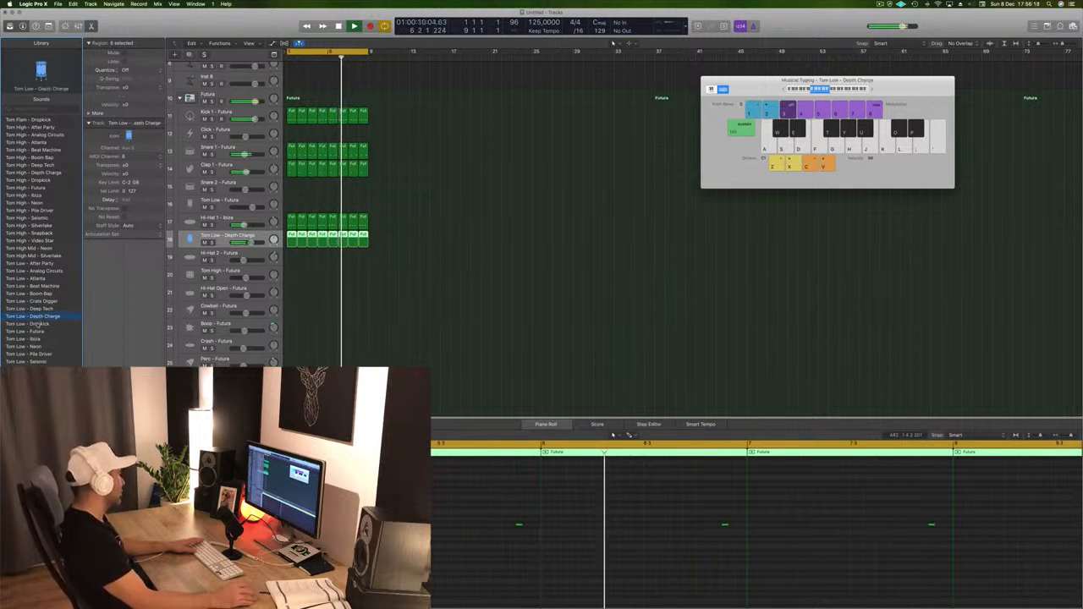
{"action": "left_click", "coordinate": [38, 324]}
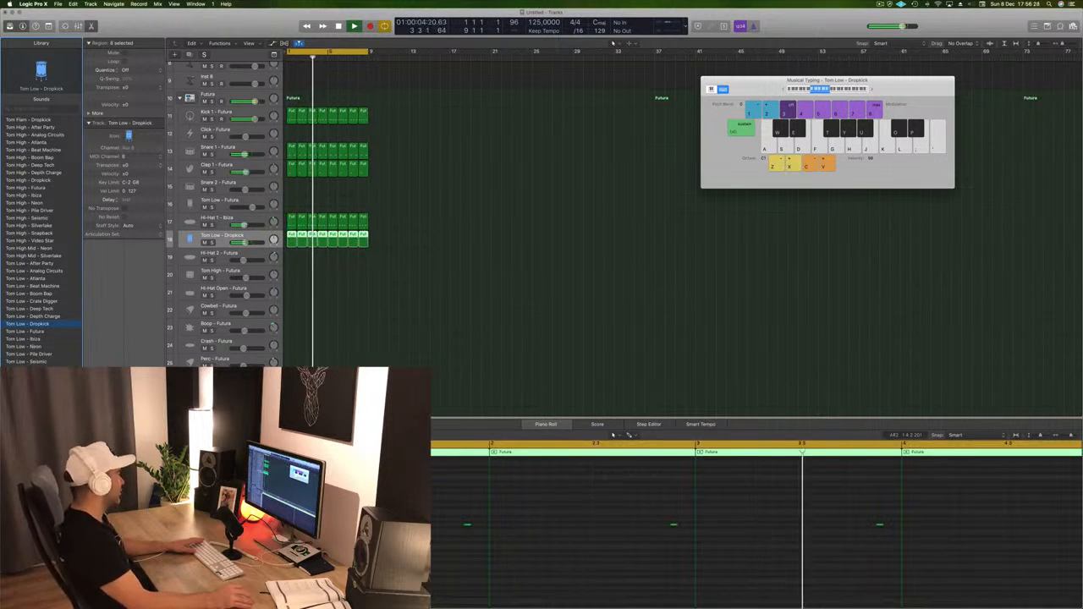
{"action": "left_click", "coordinate": [36, 362]}
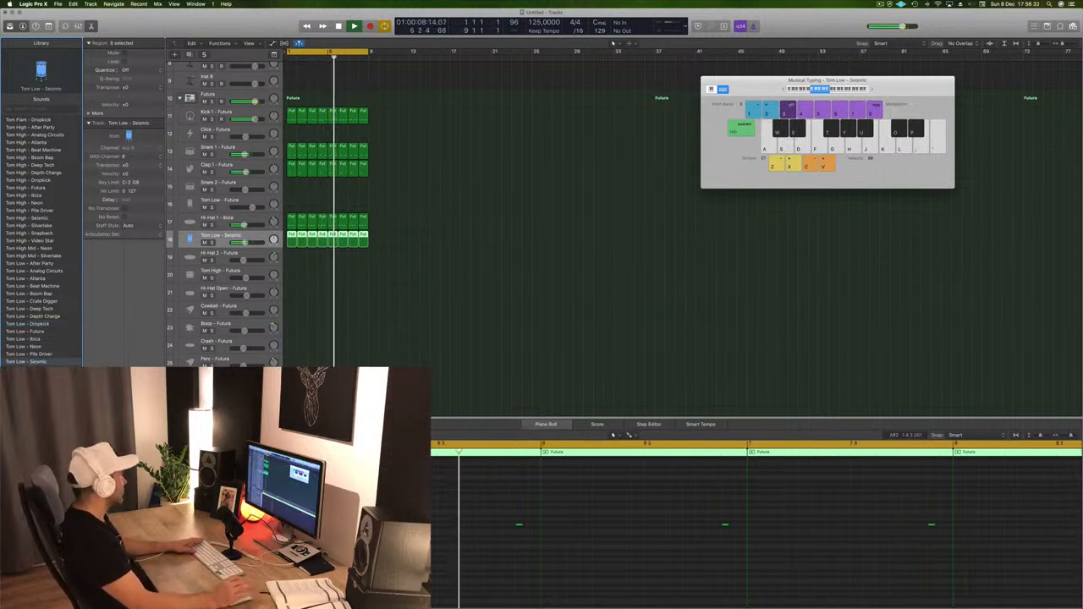
{"action": "key", "text": "Down"}
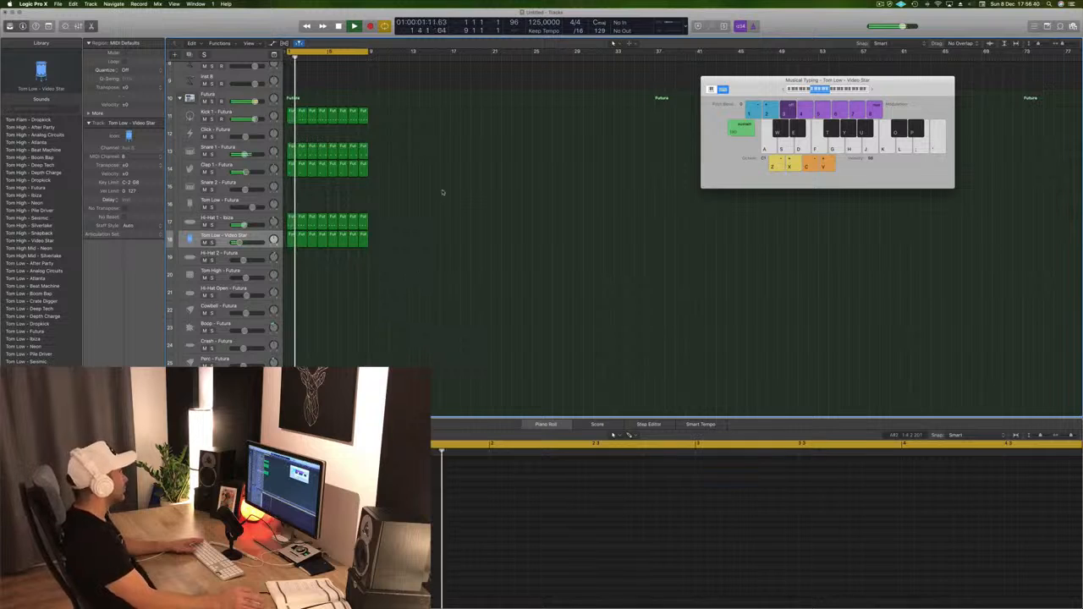
{"action": "left_click", "coordinate": [292, 222]}
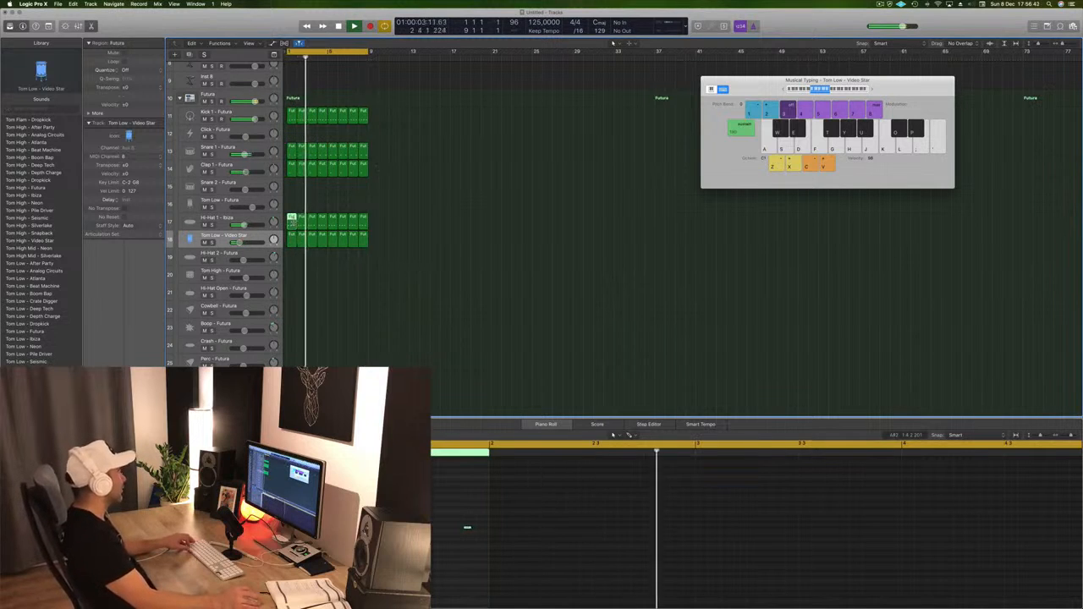
{"action": "left_click_drag", "start_coordinate": [291, 224], "coordinate": [289, 302]}
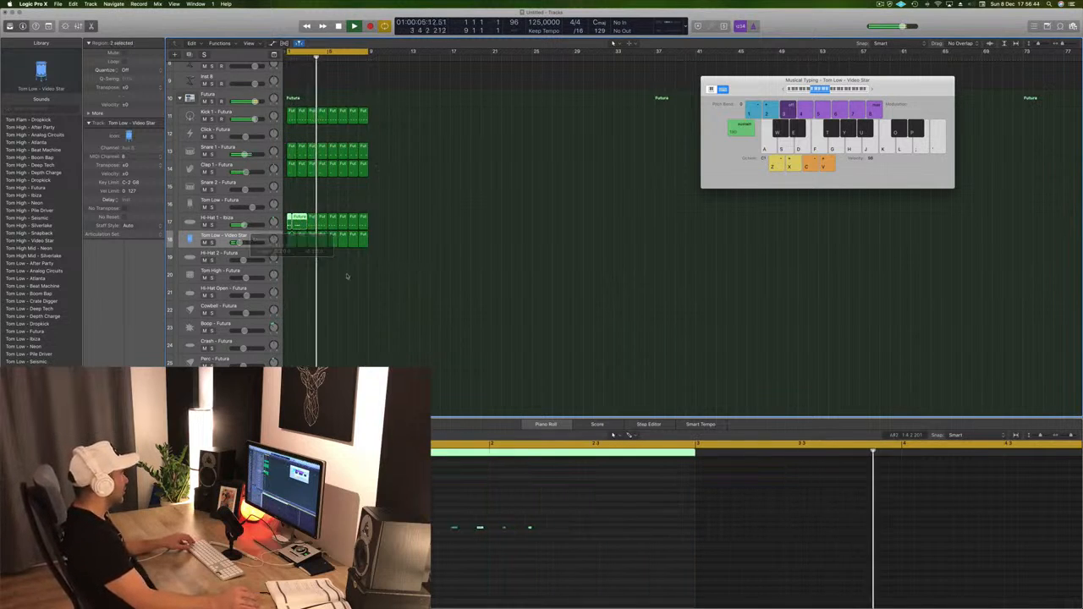
{"action": "key", "text": "super+z"}
- Copy the first Hi-Hat 1 region to the Hi-Hat Open track and edit it into a single higher-pitched note late in the bar
{"action": "left_click", "coordinate": [285, 224]}
{"action": "left_click", "coordinate": [291, 220]}
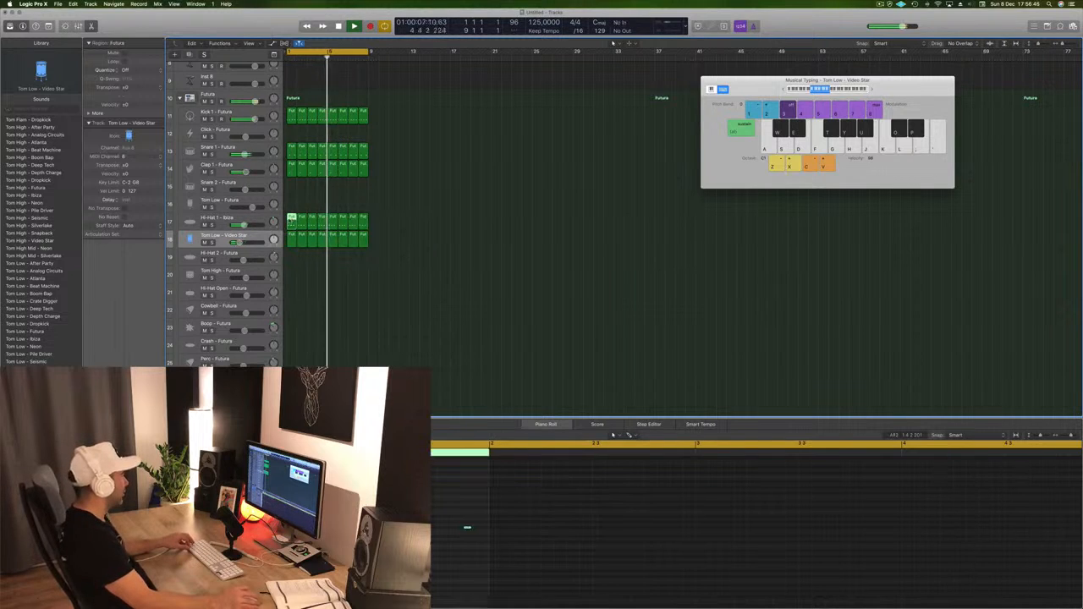
{"action": "left_click_drag", "start_coordinate": [291, 220], "coordinate": [291, 298]}
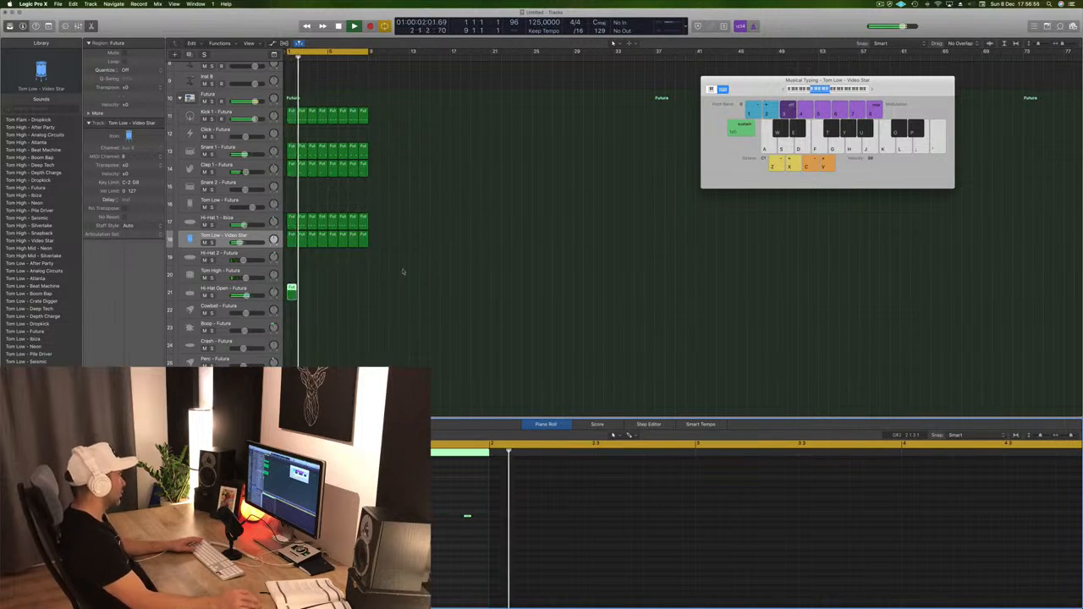
- Audition other sounds on the Hi-Hat Open track during playback and load Hi-Hat Open - After Party
{"action": "left_click", "coordinate": [224, 289]}
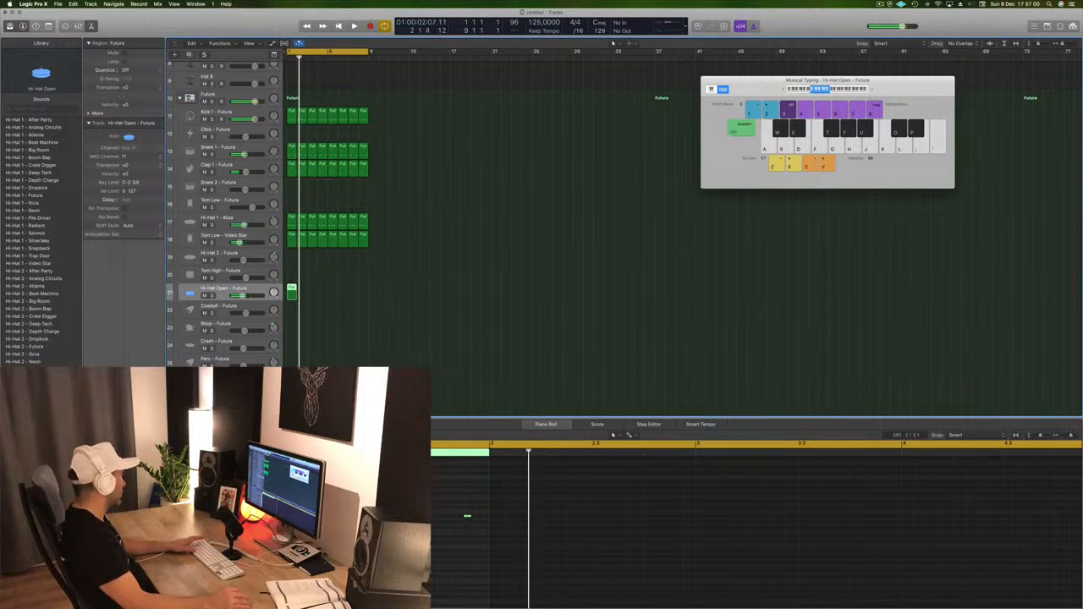
{"action": "left_click", "coordinate": [34, 421]}
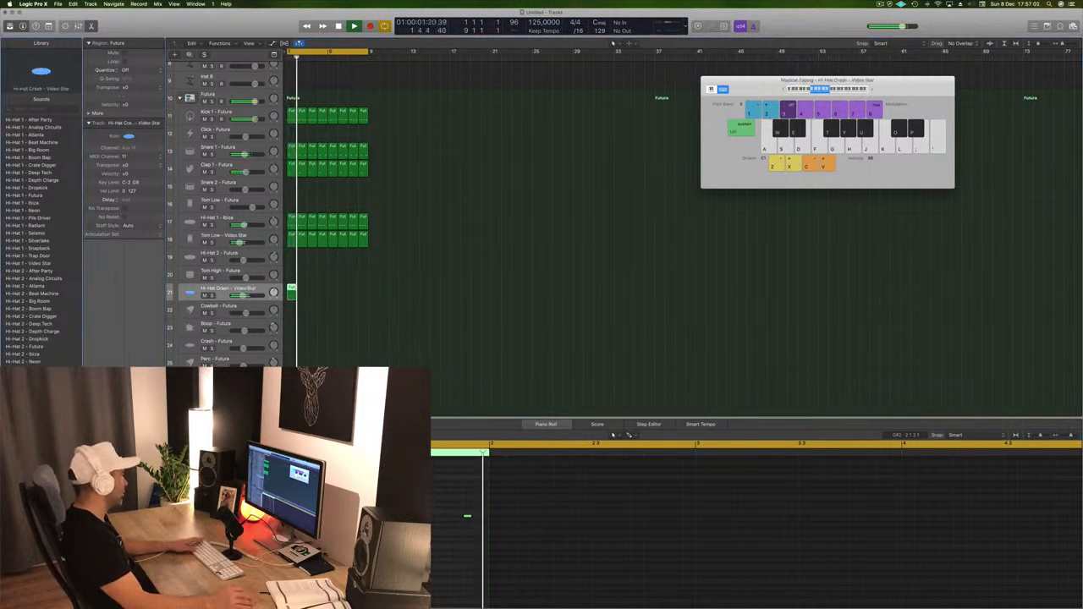
{"action": "left_click", "coordinate": [34, 542]}
{"action": "key", "text": "Return"}
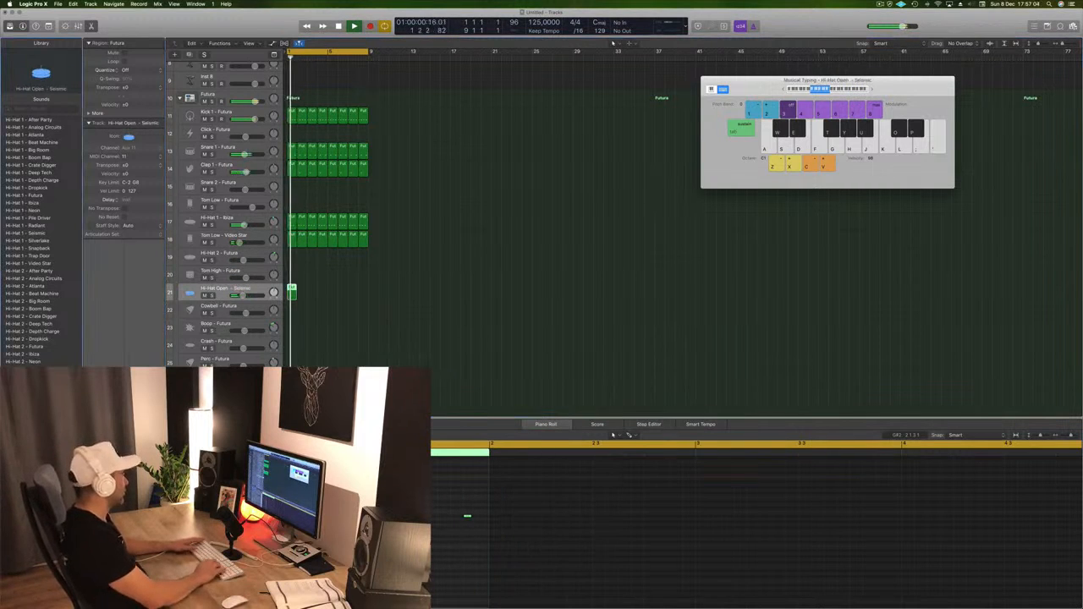
{"action": "key", "text": "Up"}
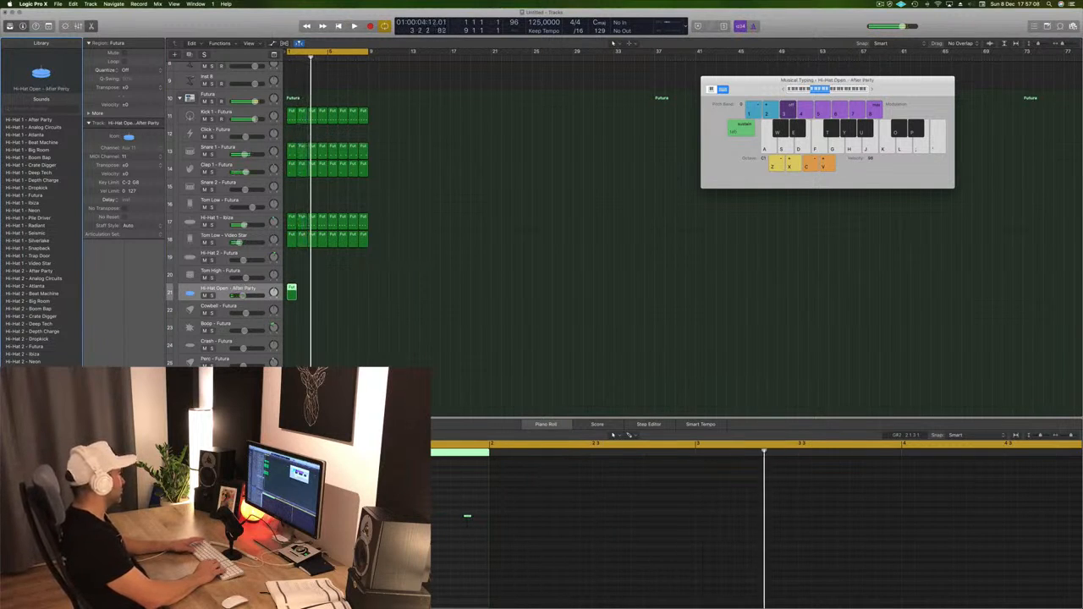
{"action": "key", "text": "Return"}
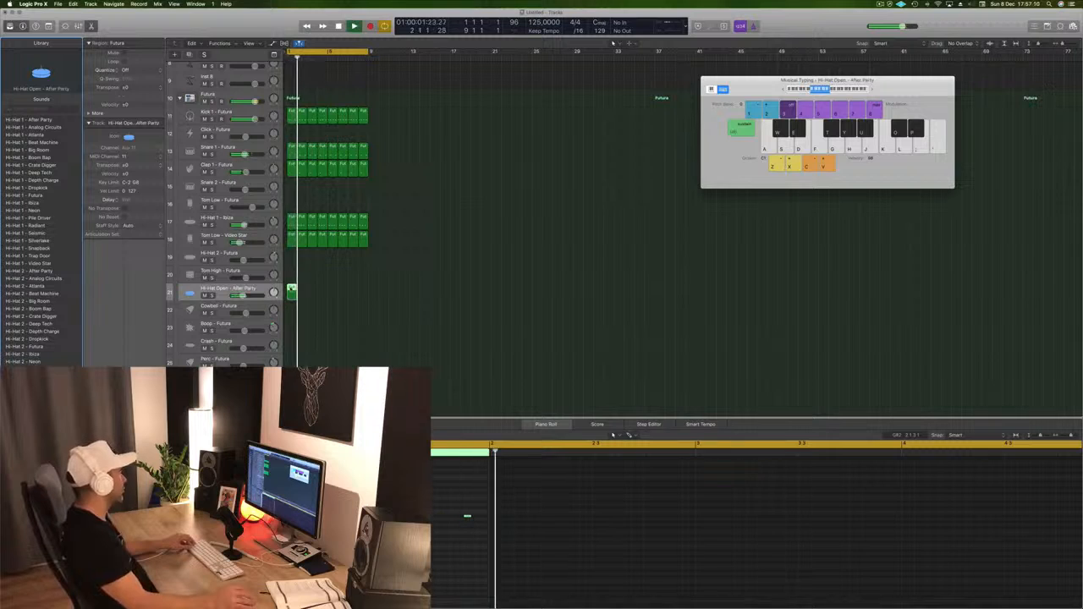
- Repeat the Hi-Hat Open region across all eight bars of the loop
{"action": "mouse_move", "coordinate": [301, 293]}
{"action": "left_mouse_down"}
{"action": "mouse_move", "coordinate": [292, 294]}
{"action": "mouse_move", "coordinate": [318, 291]}
{"action": "left_mouse_up"}
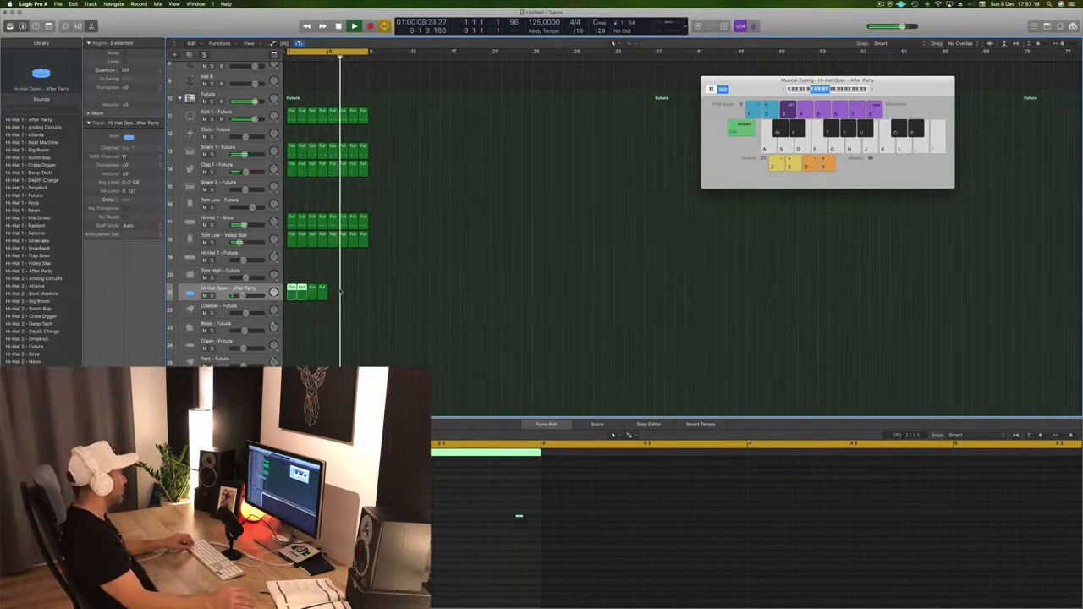
{"action": "left_click", "coordinate": [318, 291]}
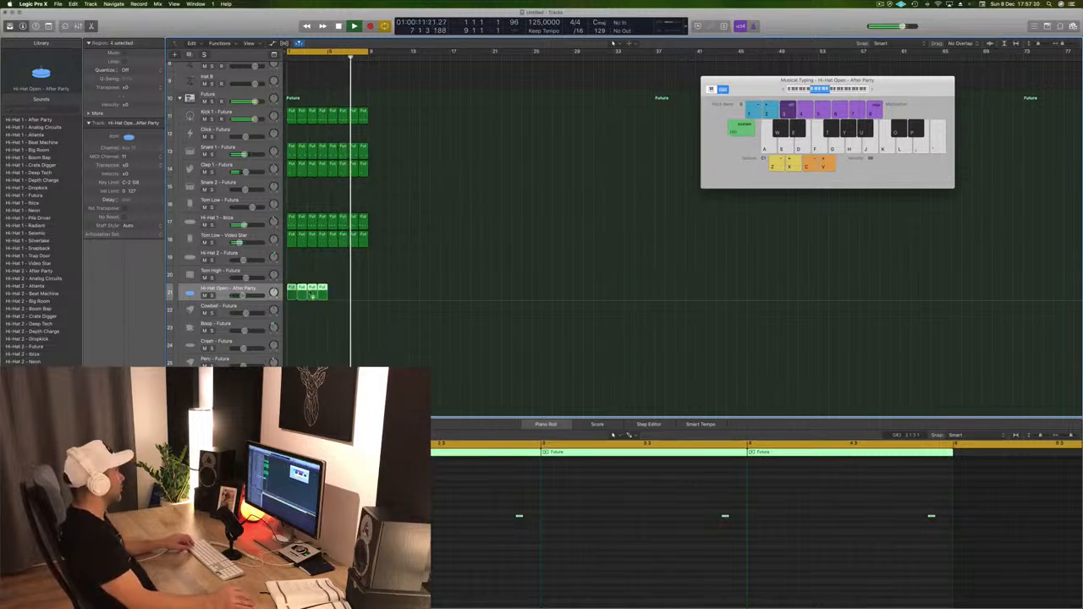
{"action": "left_click_drag", "start_coordinate": [291, 294], "coordinate": [333, 296]}
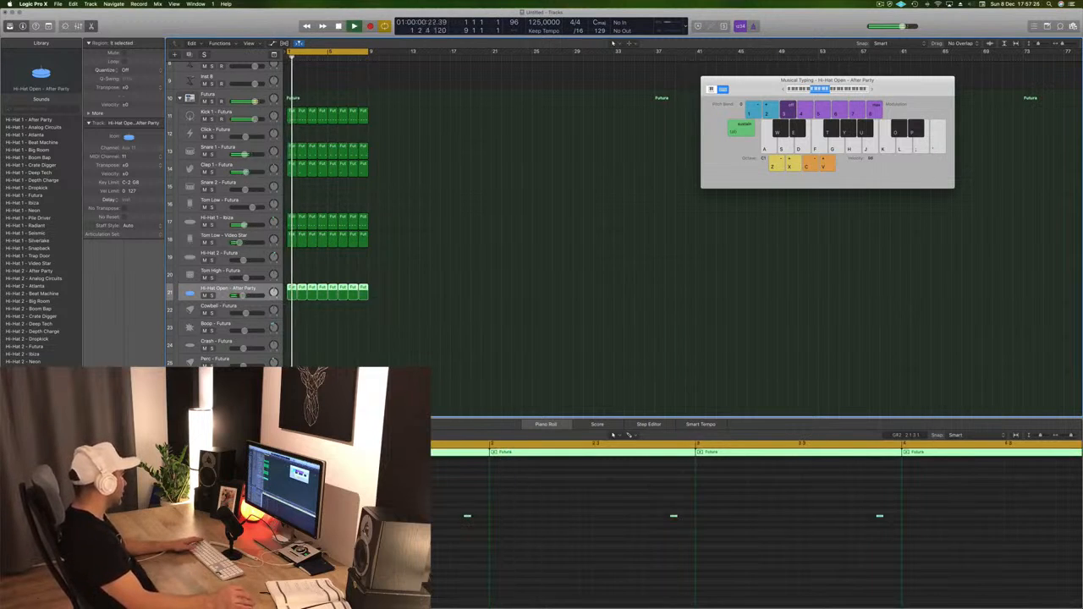
- Open a Stereo Delay on the Hi-Hat Open track and audition its presets during playback, loading Dual 1:16 Note Dotted
{"action": "left_click", "coordinate": [103, 415]}
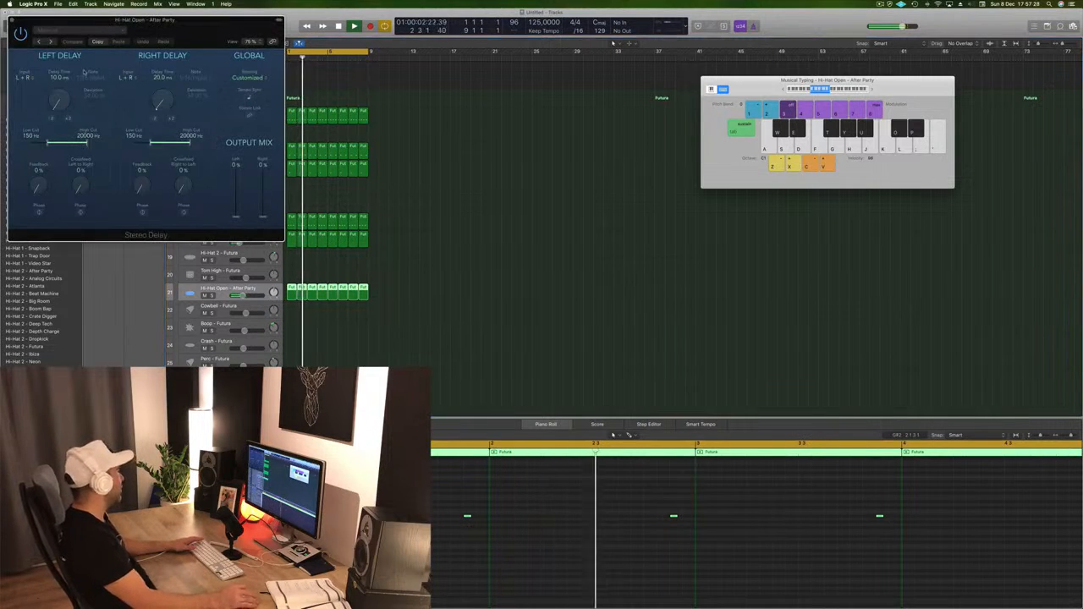
{"action": "left_click_drag", "start_coordinate": [198, 34], "coordinate": [408, 116]}
{"action": "left_click", "coordinate": [242, 122]}
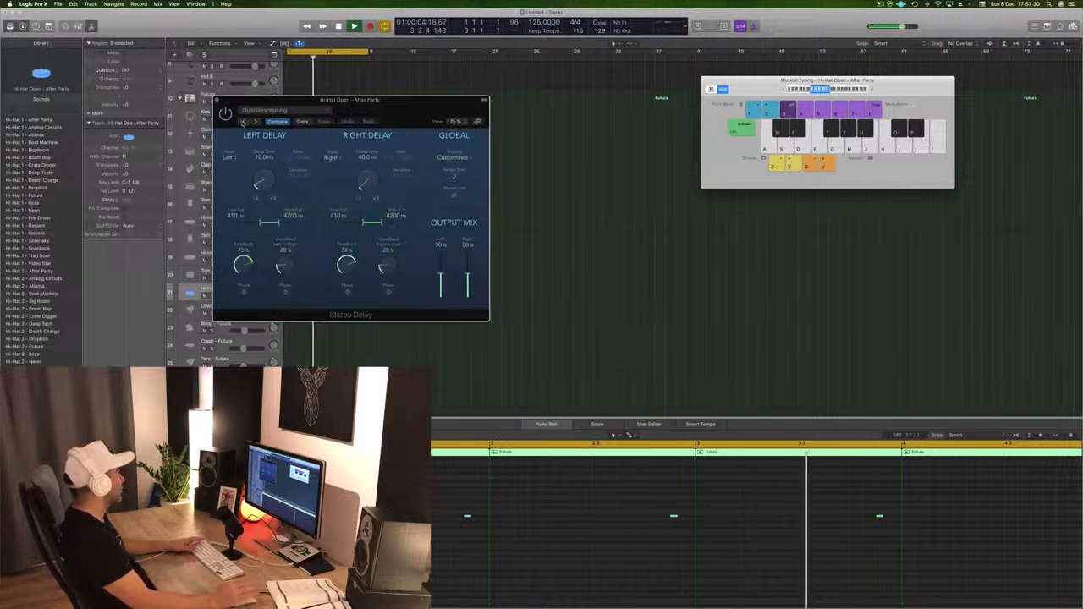
{"action": "left_click", "coordinate": [243, 122]}
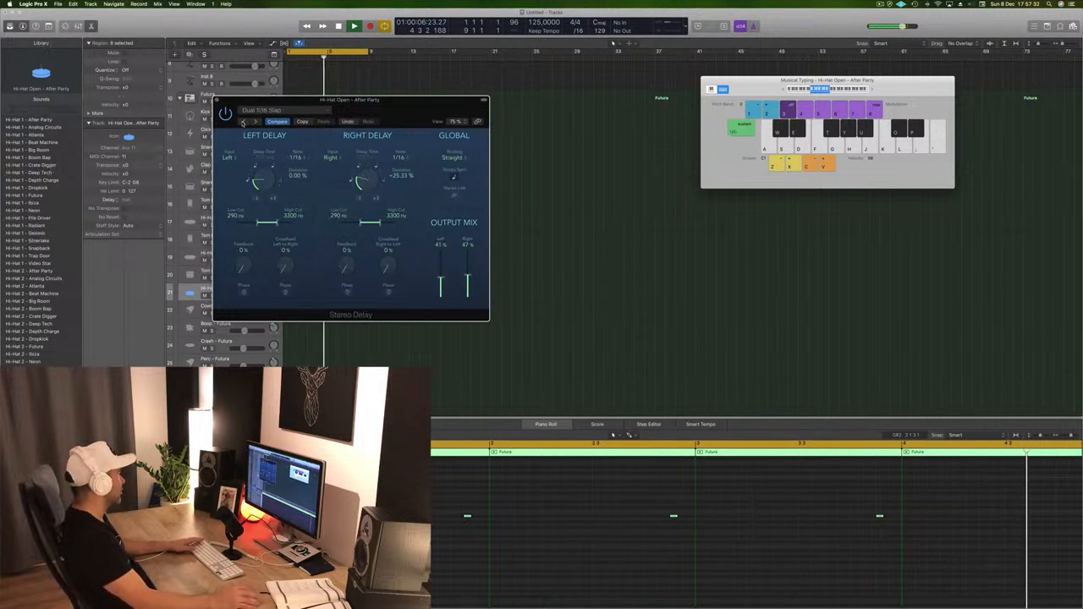
{"action": "left_click", "coordinate": [243, 122]}
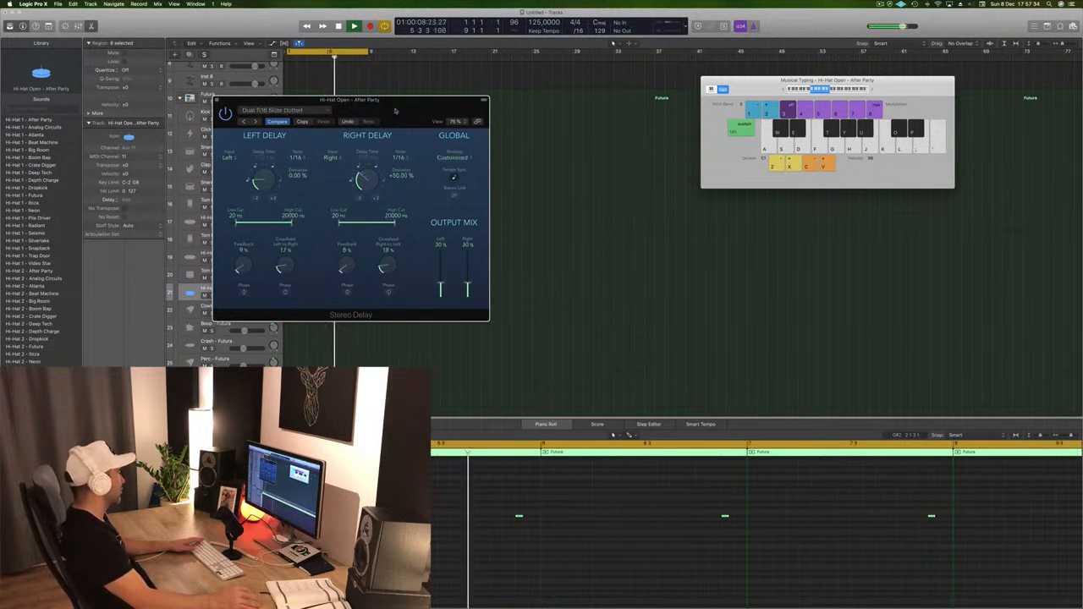
{"action": "left_click", "coordinate": [243, 123]}
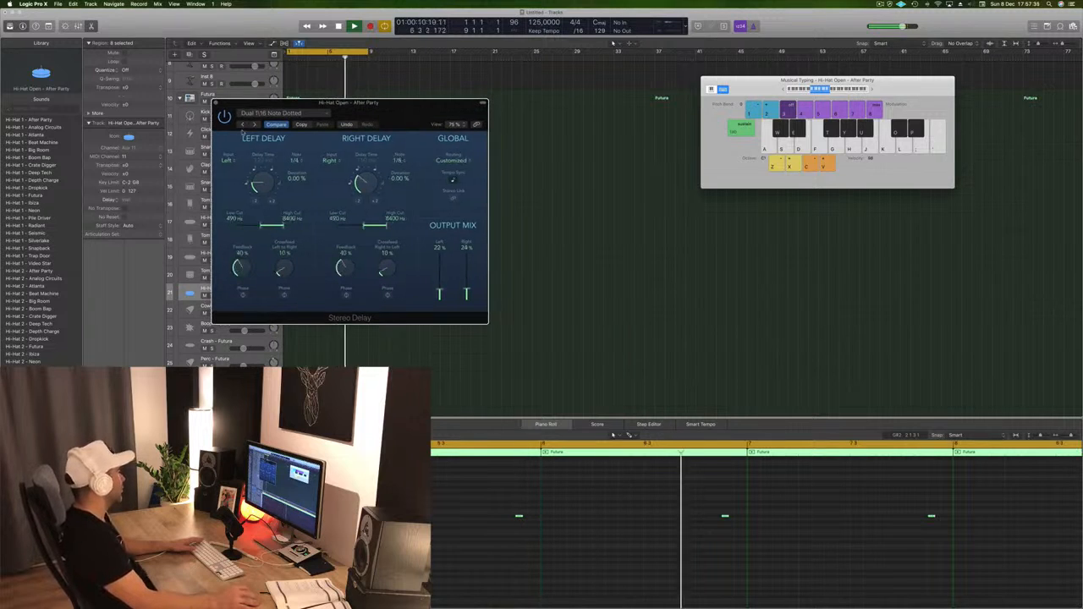
- Load the Dual 1:8 Note preset in the Hi-Hat Open track's Stereo Delay and close the plug-in
{"action": "left_click_drag", "start_coordinate": [378, 117], "coordinate": [361, 136]}
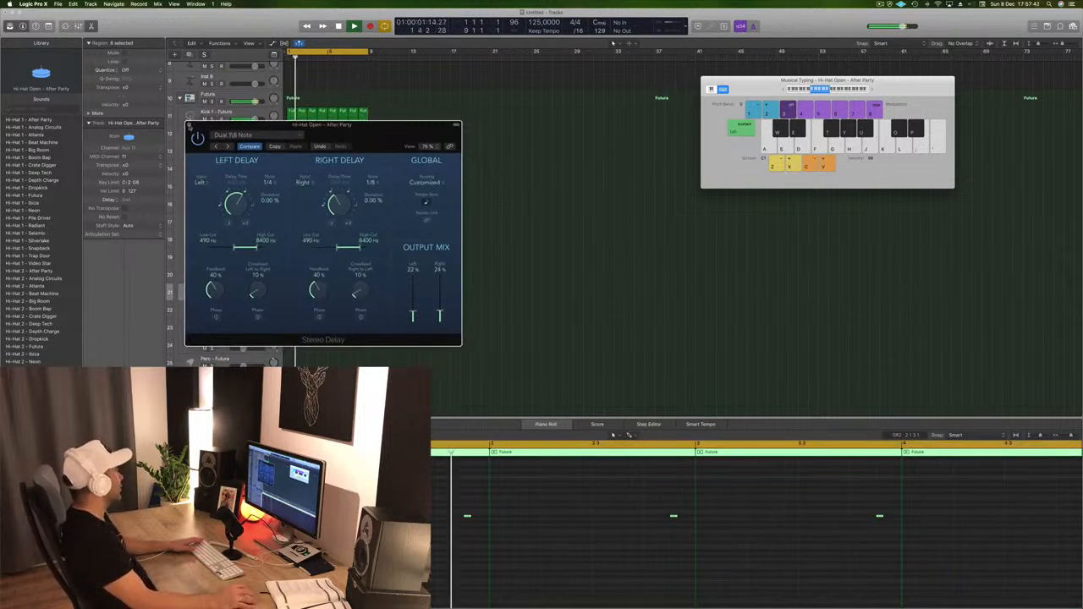
{"action": "left_click", "coordinate": [189, 125]}
{"action": "scroll", "coordinate": [412, 237], "scroll_direction": "up", "scroll_amount": 5}
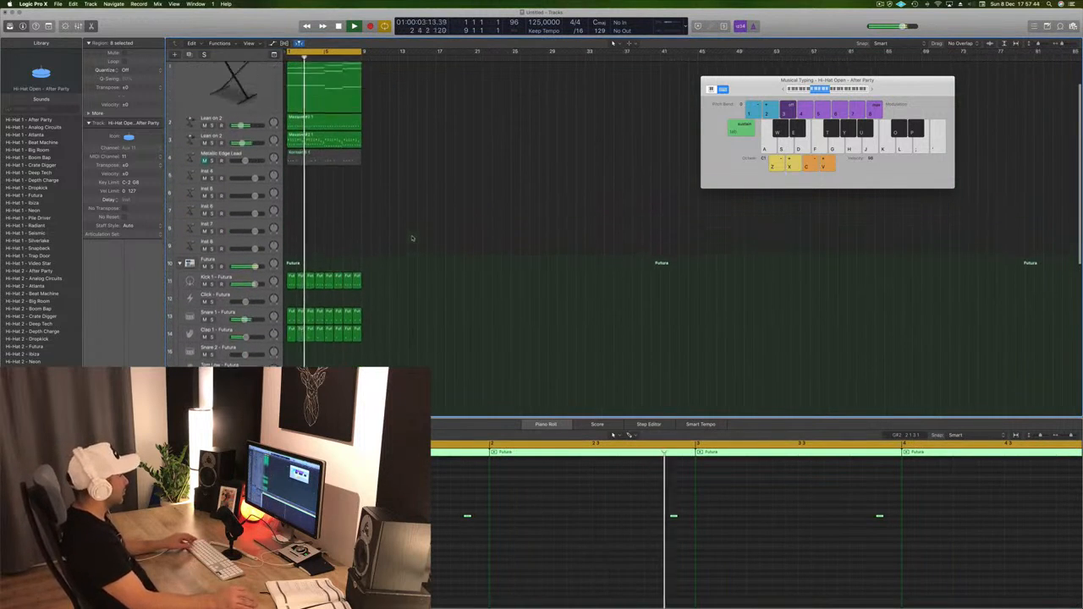
{"action": "scroll", "coordinate": [412, 237], "scroll_direction": "up", "scroll_amount": 3}
- Repeat all regions three times to fill 32 bars and extend the cycle range to the end of bar 32
{"action": "key", "text": "super+a"}
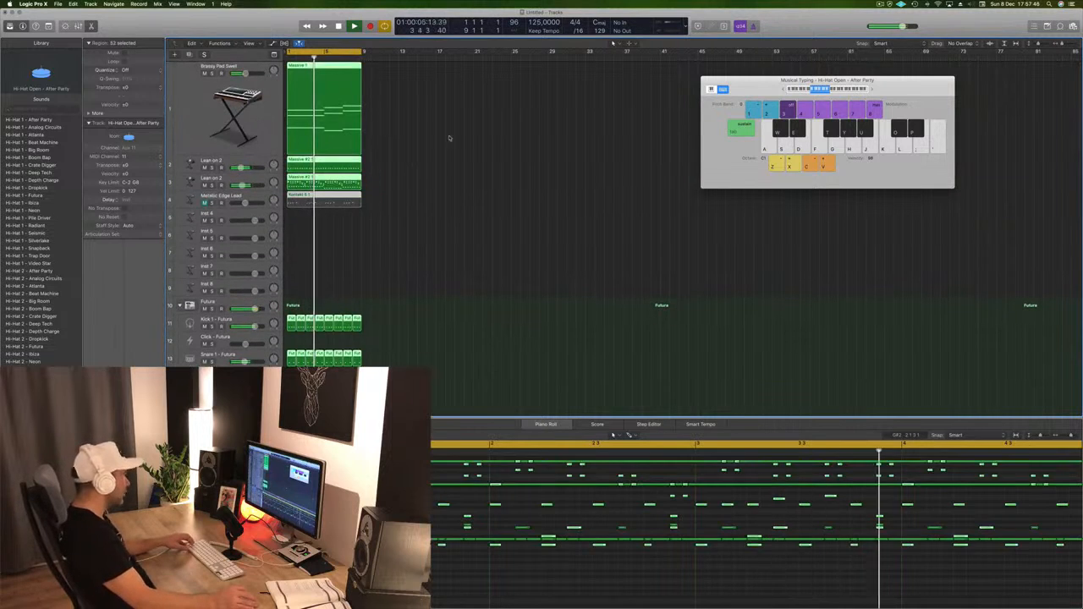
{"action": "left_click", "coordinate": [449, 151]}
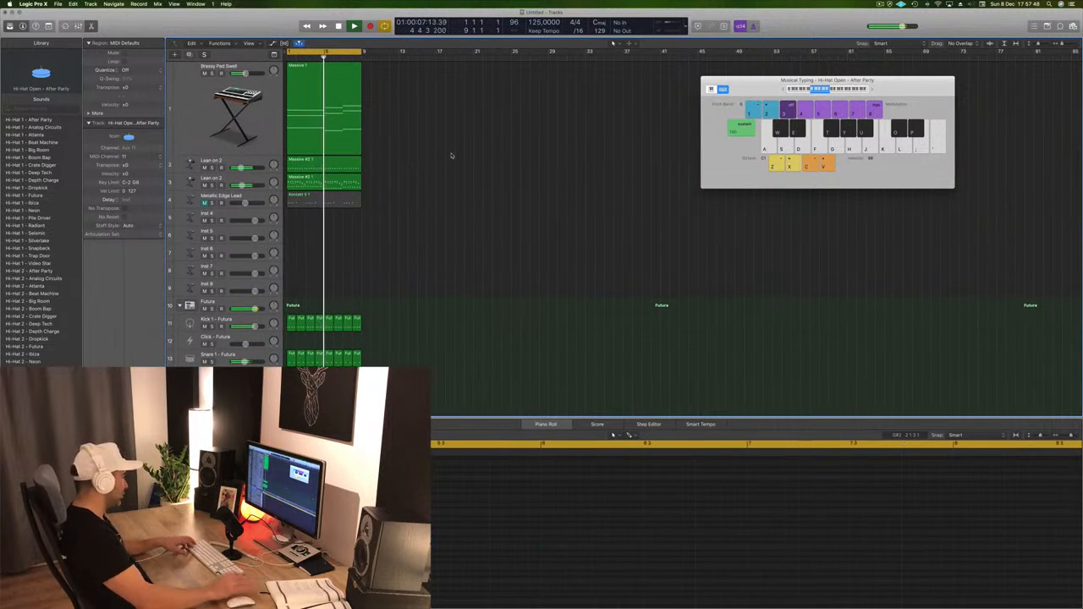
{"action": "key", "text": "super+a"}
{"action": "key", "text": "super+r"}
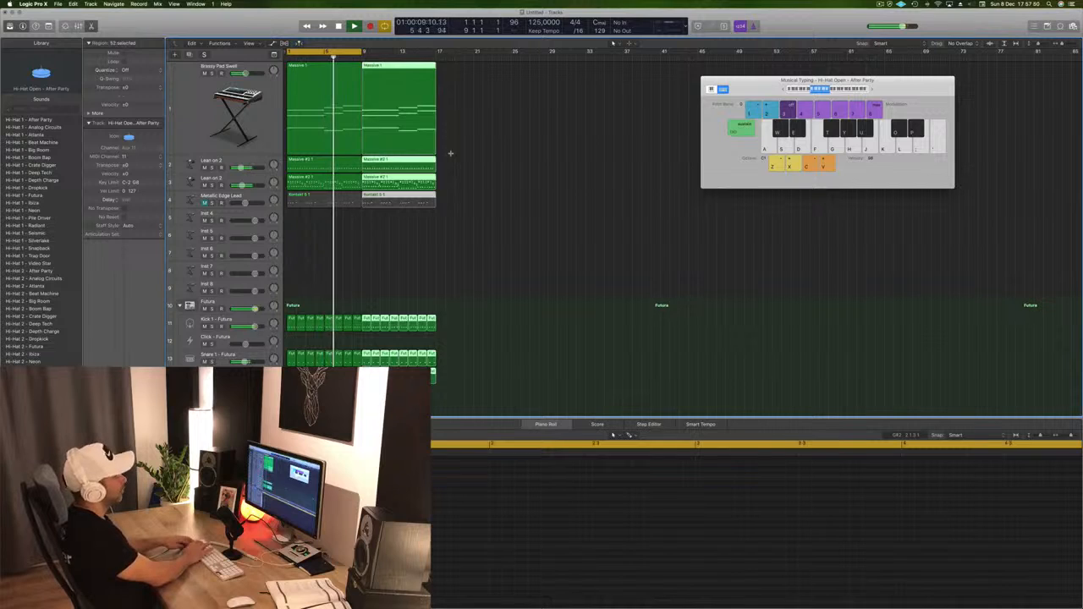
{"action": "key", "text": "super+r"}
{"action": "key", "text": "super+r"}
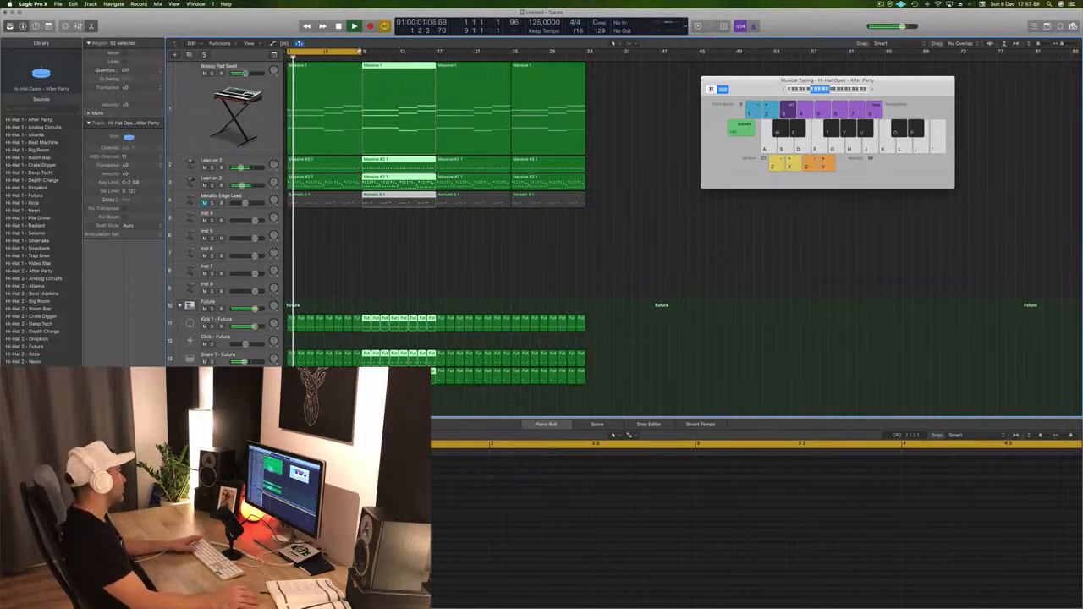
{"action": "left_click_drag", "start_coordinate": [359, 51], "coordinate": [589, 64]}
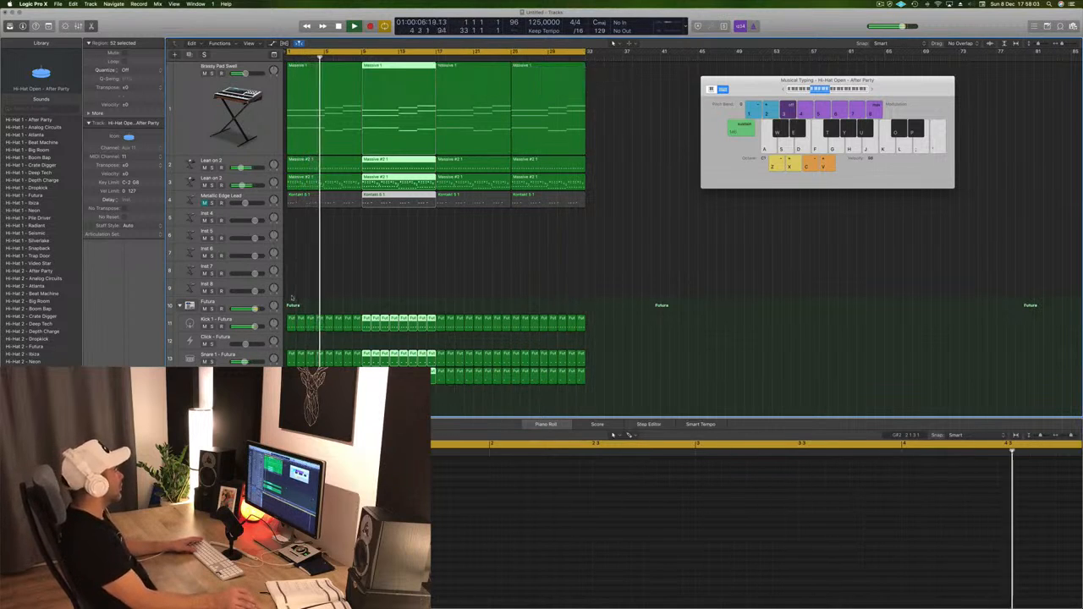
{"action": "left_click", "coordinate": [411, 264]}
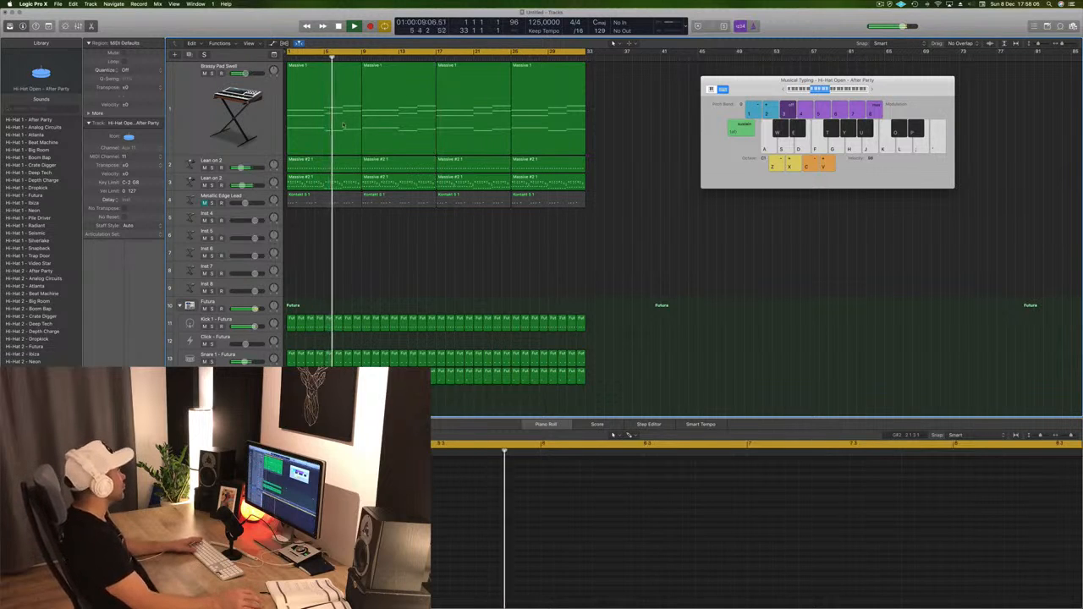
- Solo the first Lean on 2 track briefly during playback, then return to the full mix
{"action": "left_click", "coordinate": [244, 127]}
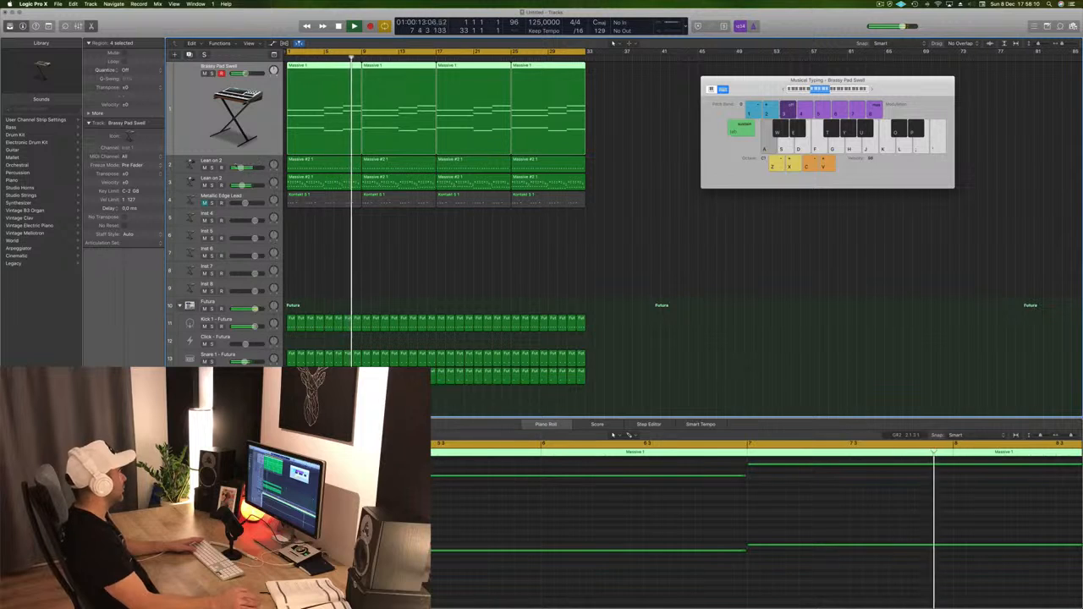
{"action": "left_click", "coordinate": [211, 167]}
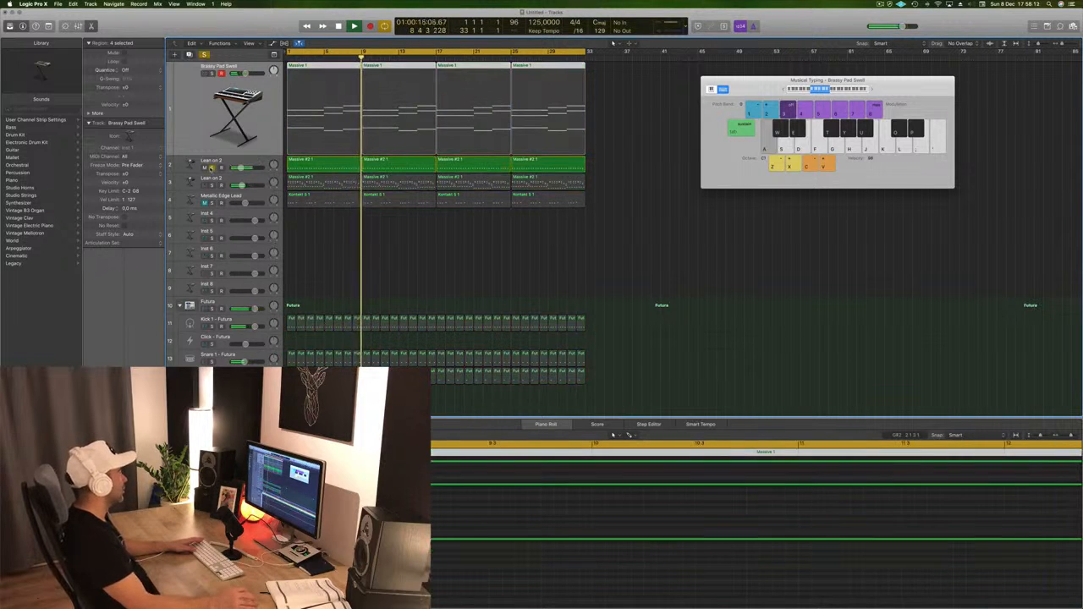
{"action": "left_click", "coordinate": [212, 168]}
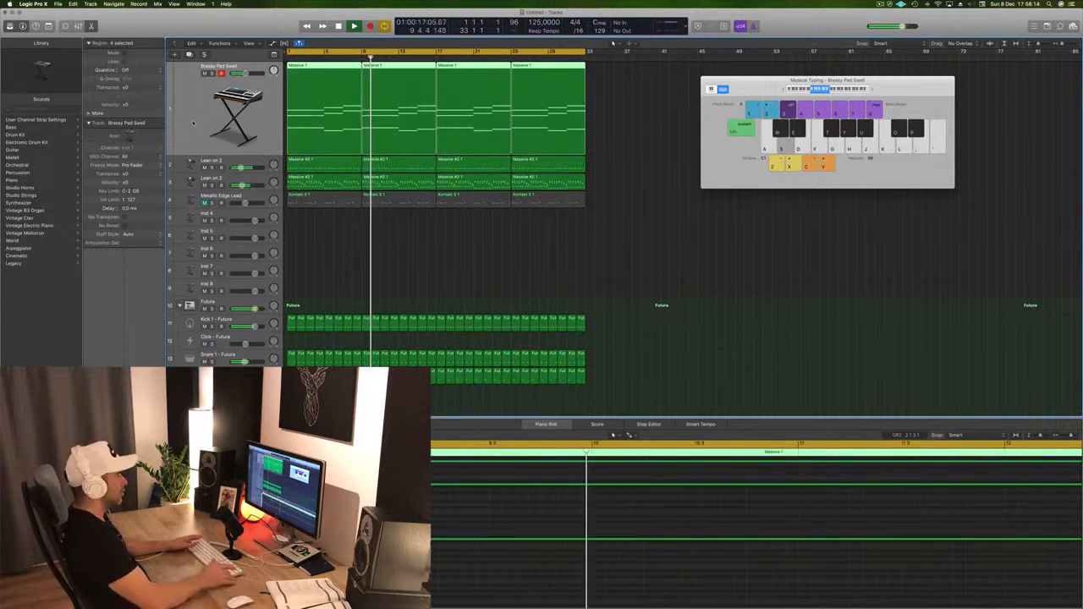
{"action": "left_click", "coordinate": [508, 247]}
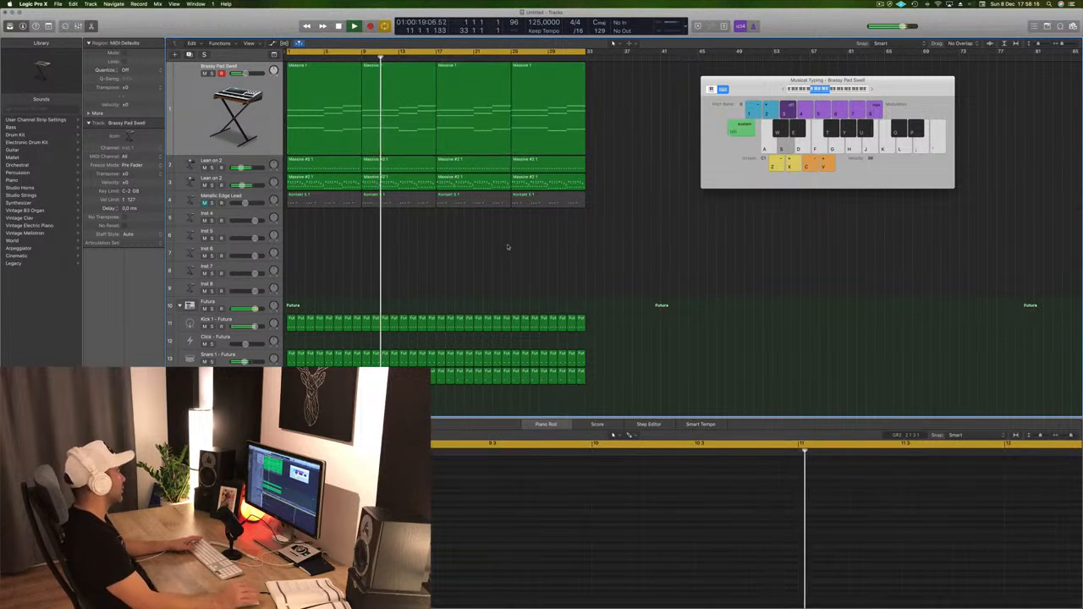
- Play the arrangement from the start and review the drum tracks, including Hi-Hat Open - After Party
{"action": "scroll", "coordinate": [452, 254], "scroll_direction": "down", "scroll_amount": 10}
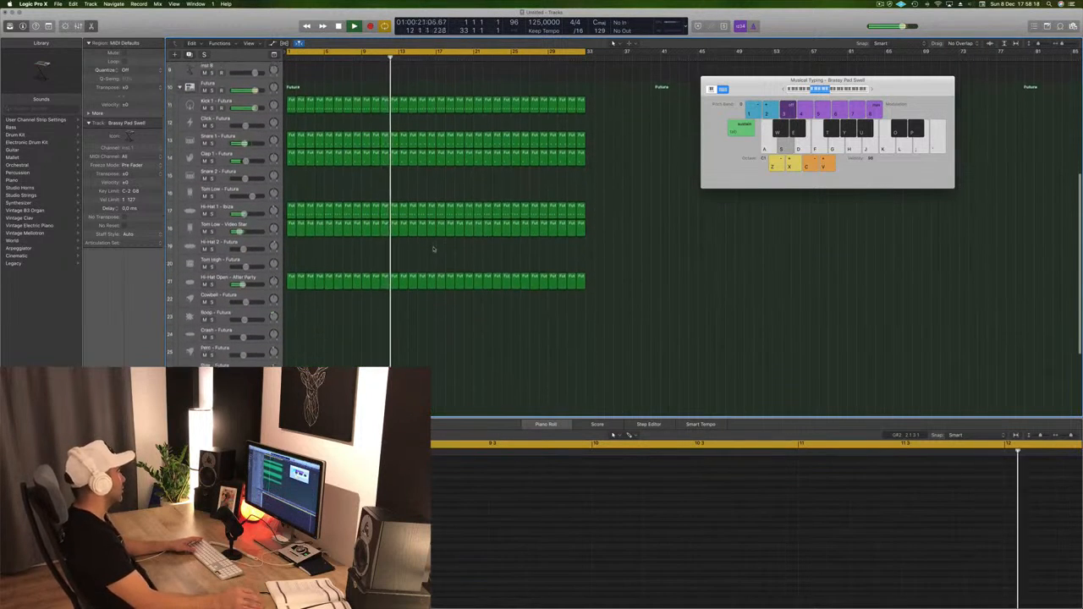
{"action": "scroll", "coordinate": [432, 248], "scroll_direction": "down", "scroll_amount": 1}
{"action": "key", "text": "Return"}
{"action": "left_click", "coordinate": [255, 269]}
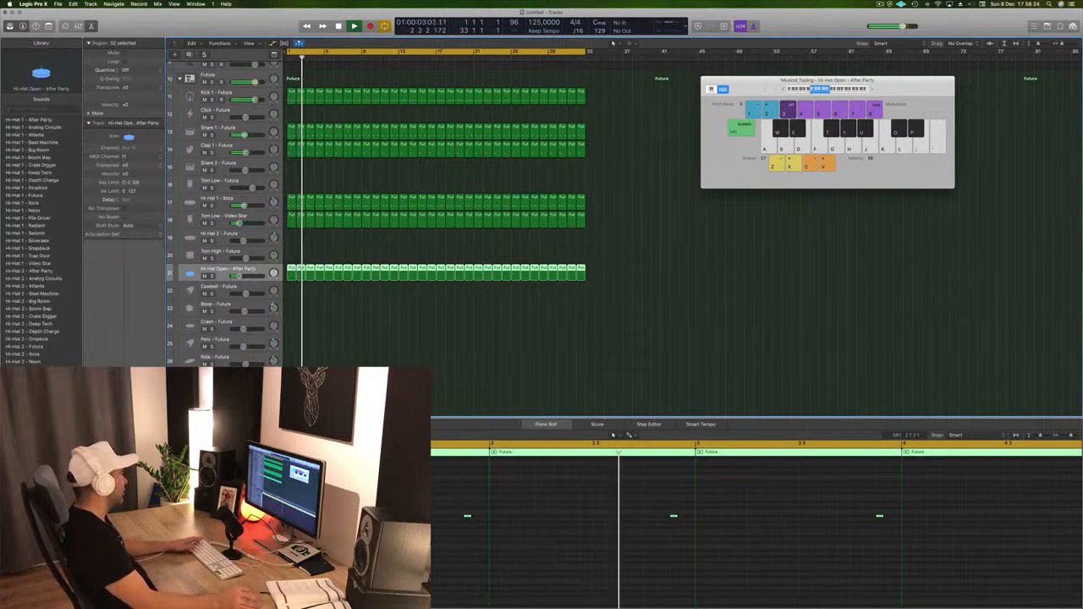
{"action": "scroll", "coordinate": [474, 237], "scroll_direction": "up", "scroll_amount": 5}
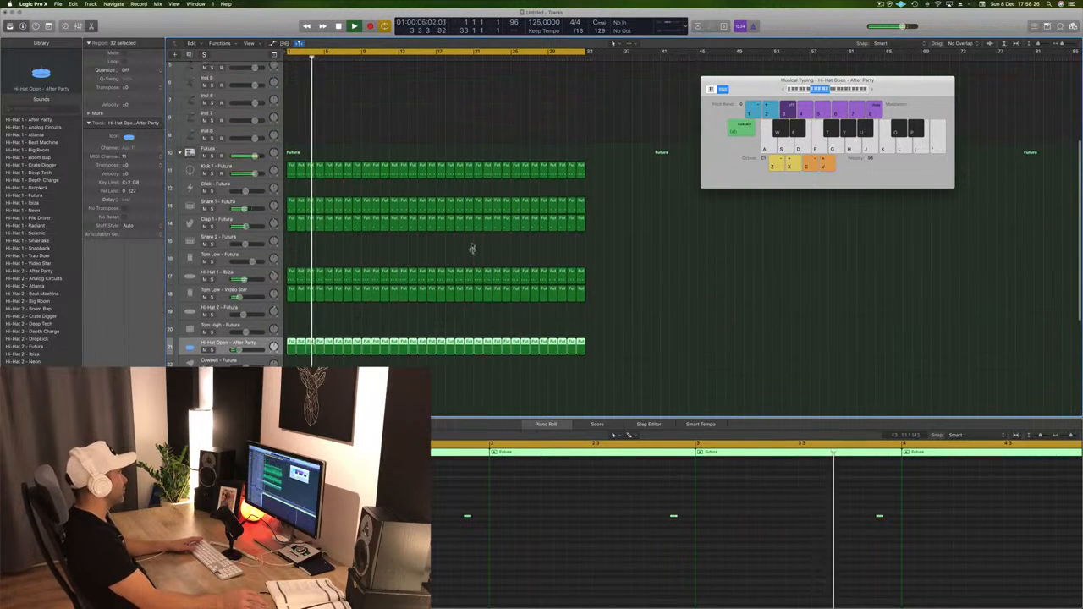
{"action": "left_click", "coordinate": [498, 212]}
{"action": "key", "text": "Return"}
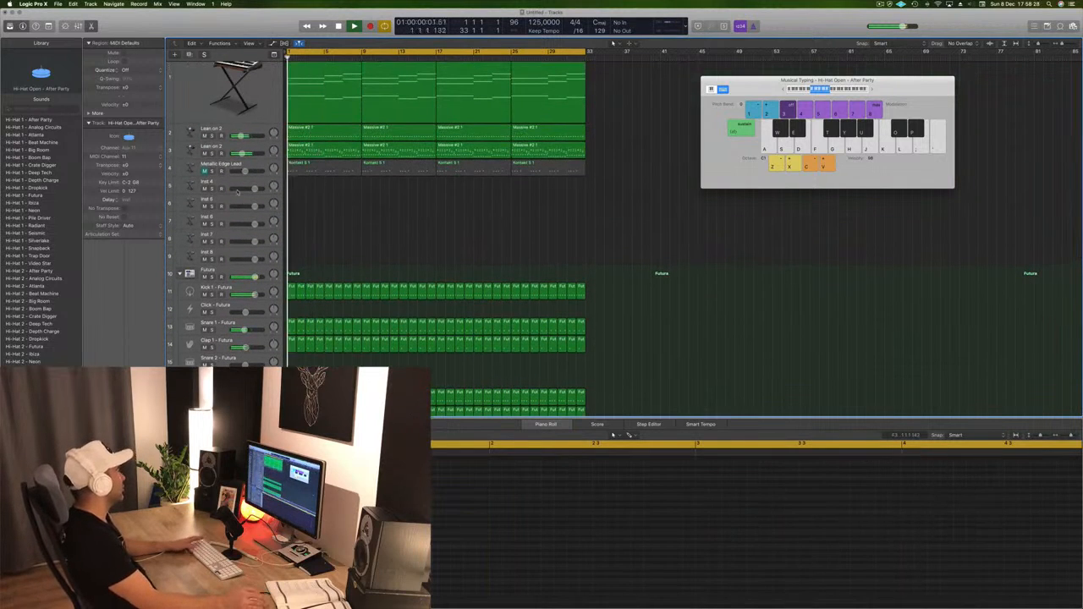
- Duplicate the Brassy Pad Swell track with its instrument settings
{"action": "left_click", "coordinate": [195, 99]}
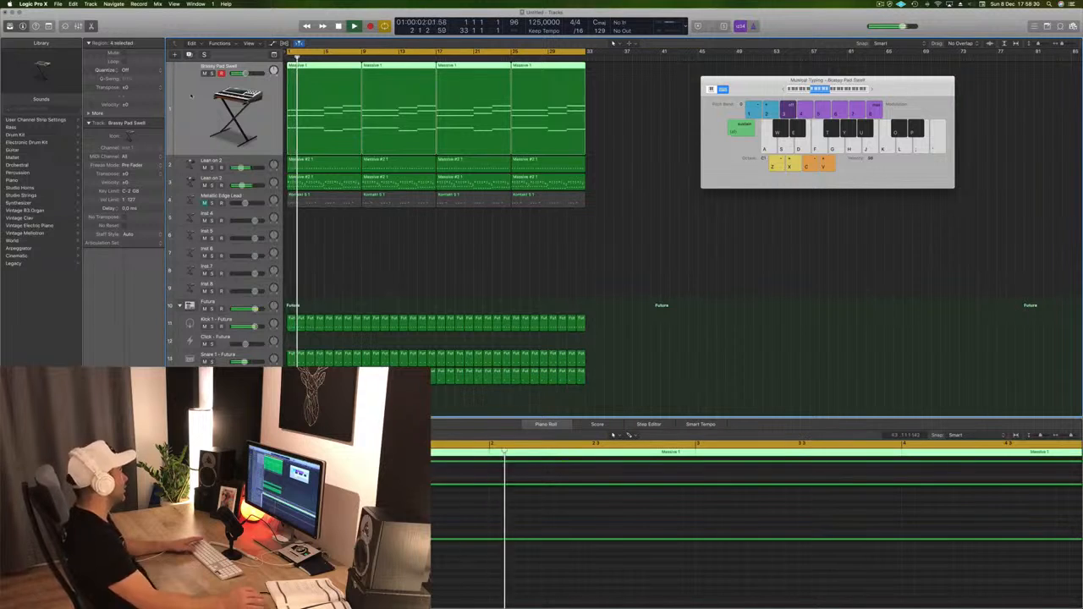
{"action": "key", "text": "Return"}
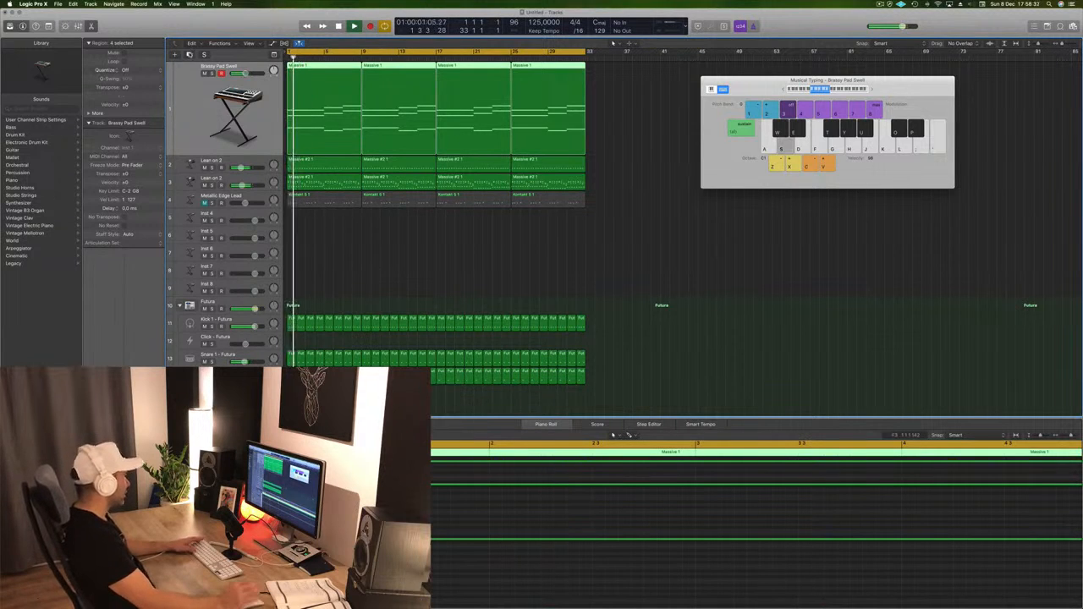
{"action": "key", "text": "super+d"}
{"action": "left_click_drag", "start_coordinate": [622, 154], "coordinate": [335, 127]}
{"action": "key", "text": "space"}
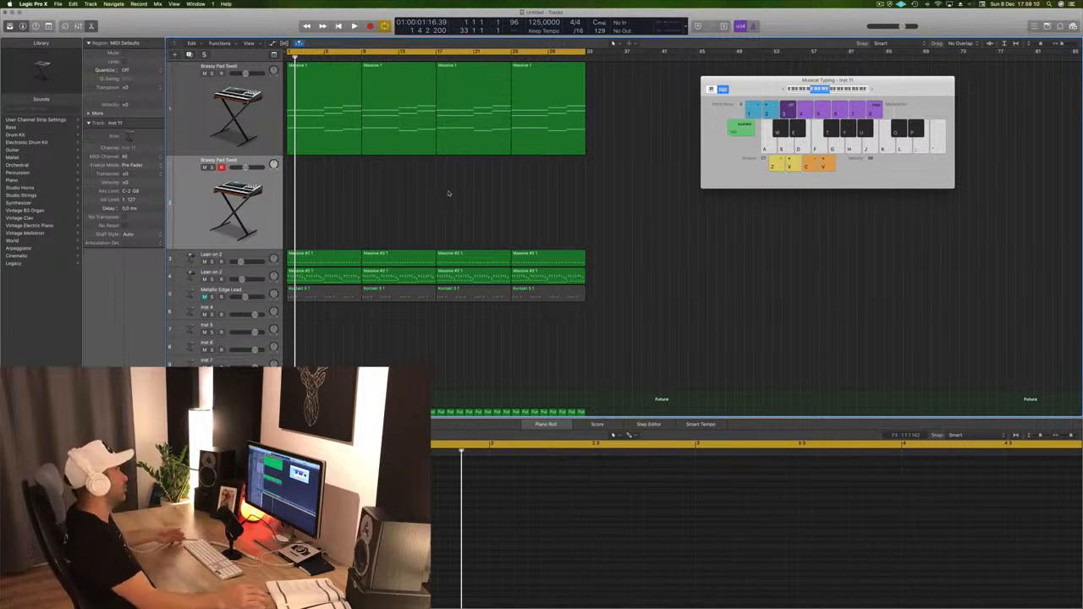
{"action": "key", "text": "space"}
{"action": "key", "text": "space"}
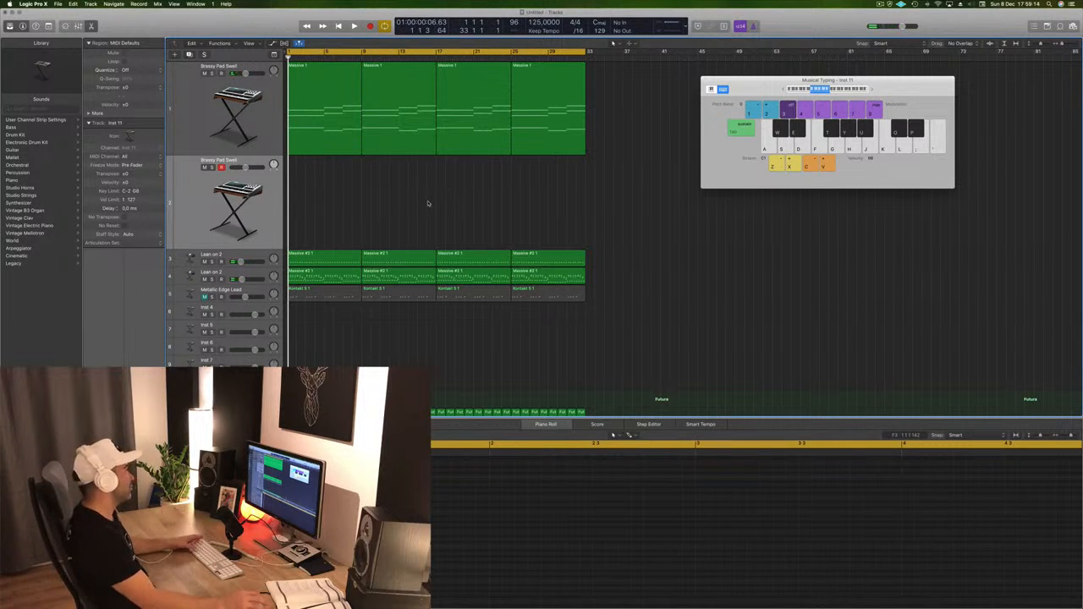
{"action": "key", "text": "space"}
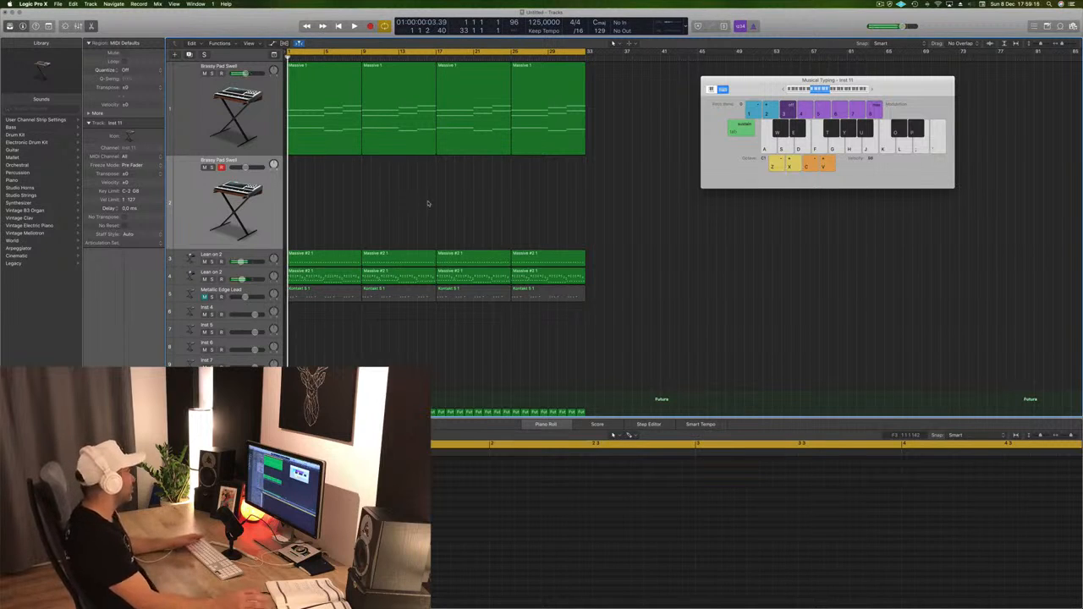
- Copy the first eight-bar Brassy Pad Swell region to the start of the duplicated track
{"action": "left_click_drag", "start_coordinate": [310, 149], "coordinate": [314, 197]}
{"action": "left_click_drag", "start_coordinate": [338, 161], "coordinate": [336, 113]}
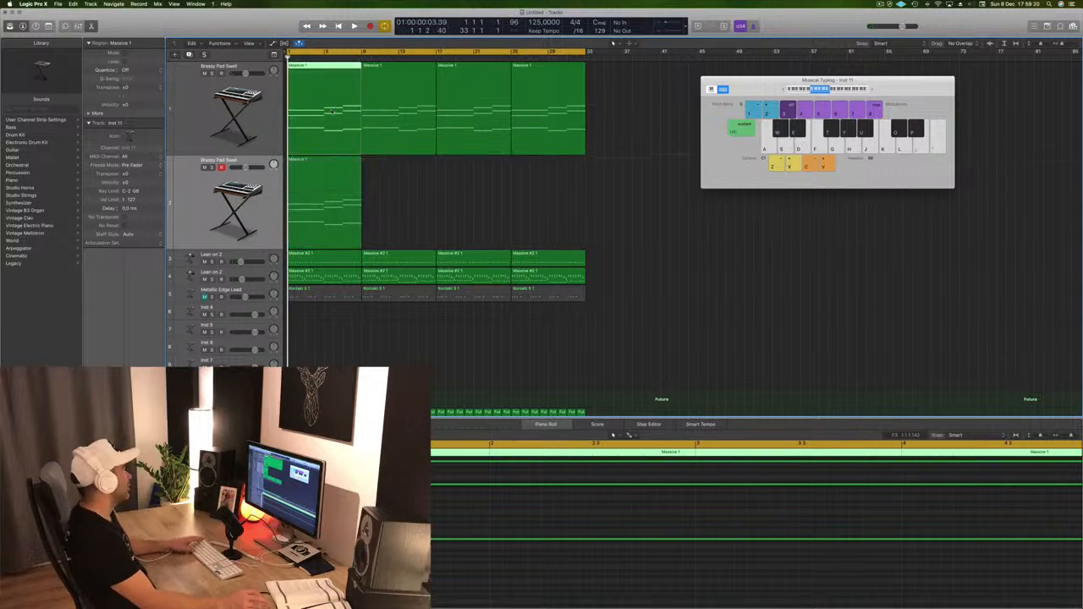
{"action": "key", "text": "space"}
{"action": "key", "text": "space"}
- Open the Alchemy instrument on the duplicated track and show the copied region's notes in the Piano Roll during playback
{"action": "left_click", "coordinate": [218, 217]}
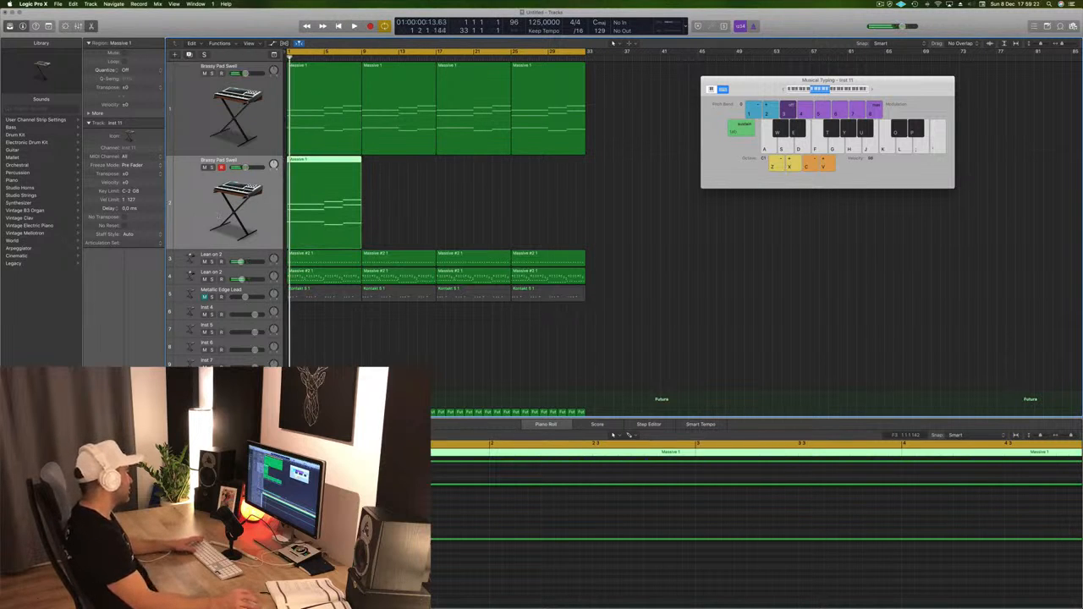
{"action": "double_click", "coordinate": [218, 218]}
{"action": "left_click_drag", "start_coordinate": [229, 29], "coordinate": [772, 113]}
{"action": "scroll", "coordinate": [454, 555], "scroll_direction": "down", "scroll_amount": 5}
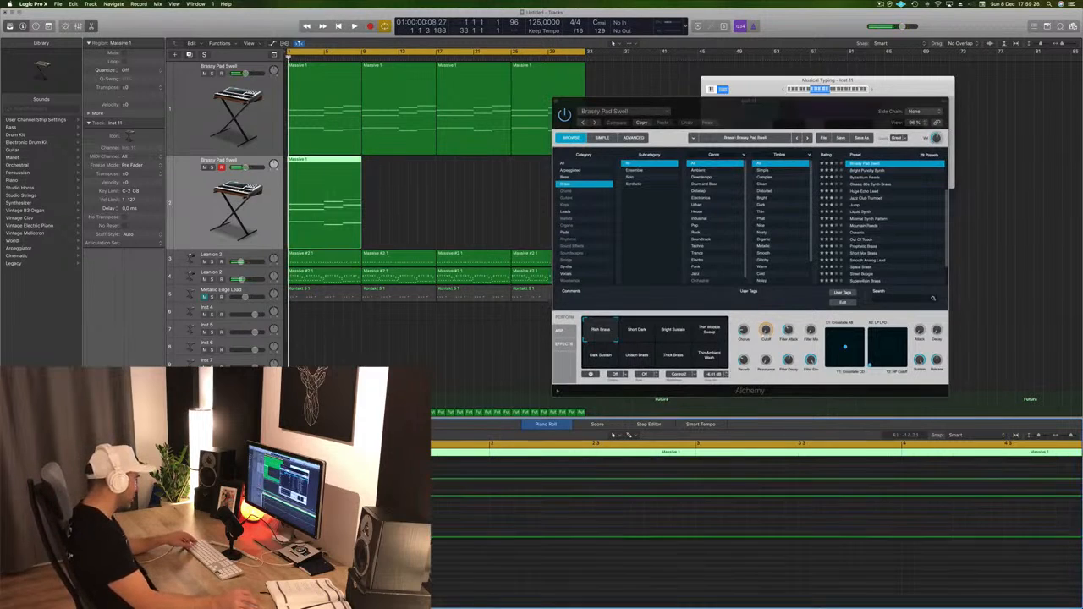
{"action": "scroll", "coordinate": [454, 555], "scroll_direction": "left", "scroll_amount": 3}
{"action": "scroll", "coordinate": [454, 555], "scroll_direction": "left", "scroll_amount": 3}
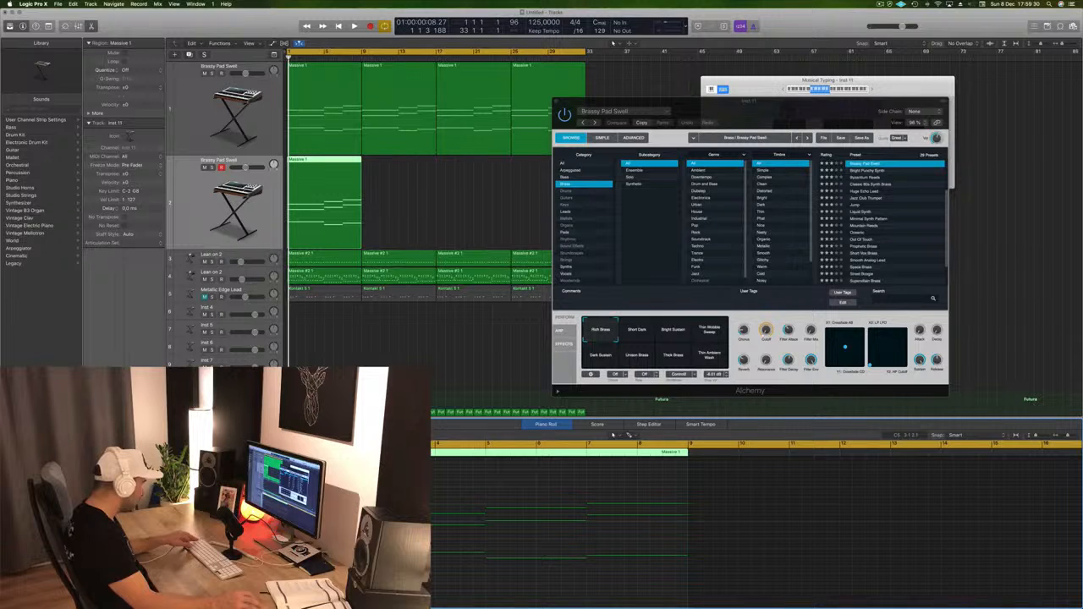
{"action": "key", "text": "space"}
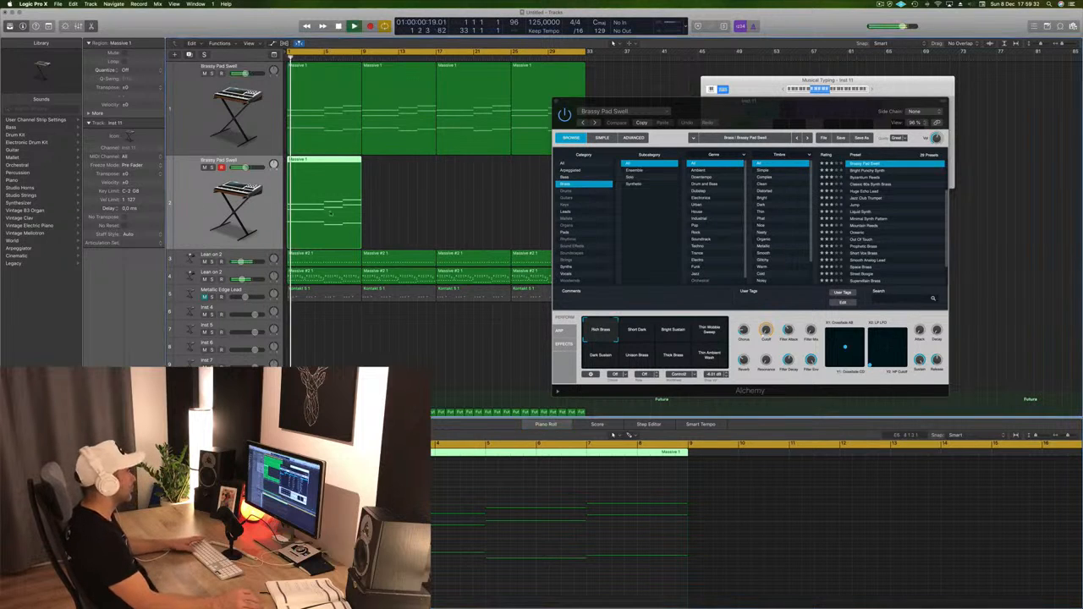
- Filter the Alchemy presets to Pads with the Organic timbre and load 8mm Film Sequence on the duplicated track
{"action": "left_click_drag", "start_coordinate": [753, 110], "coordinate": [664, 112]}
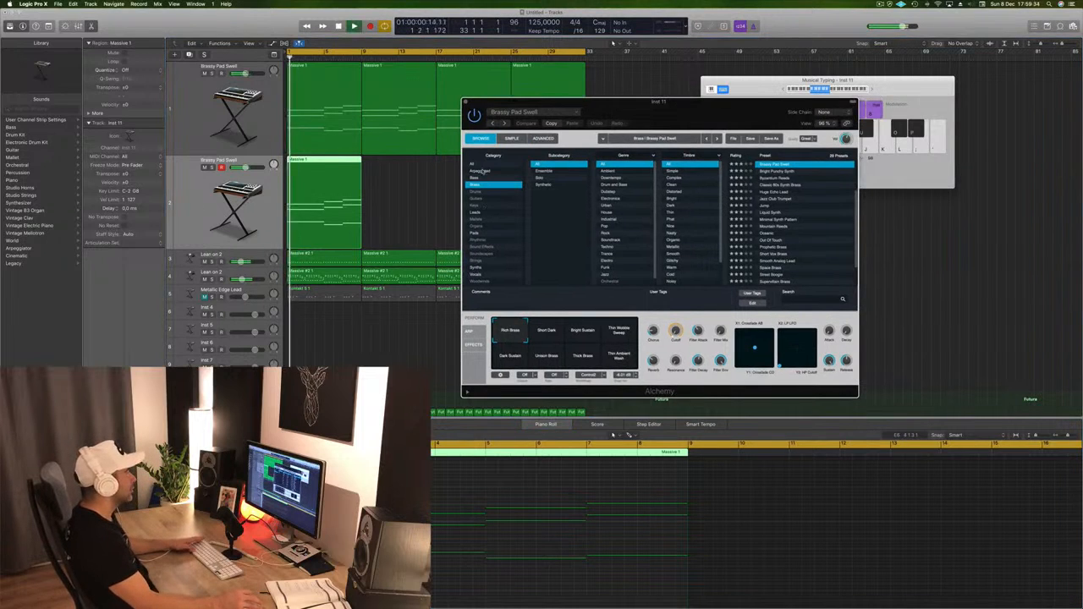
{"action": "left_click", "coordinate": [471, 163]}
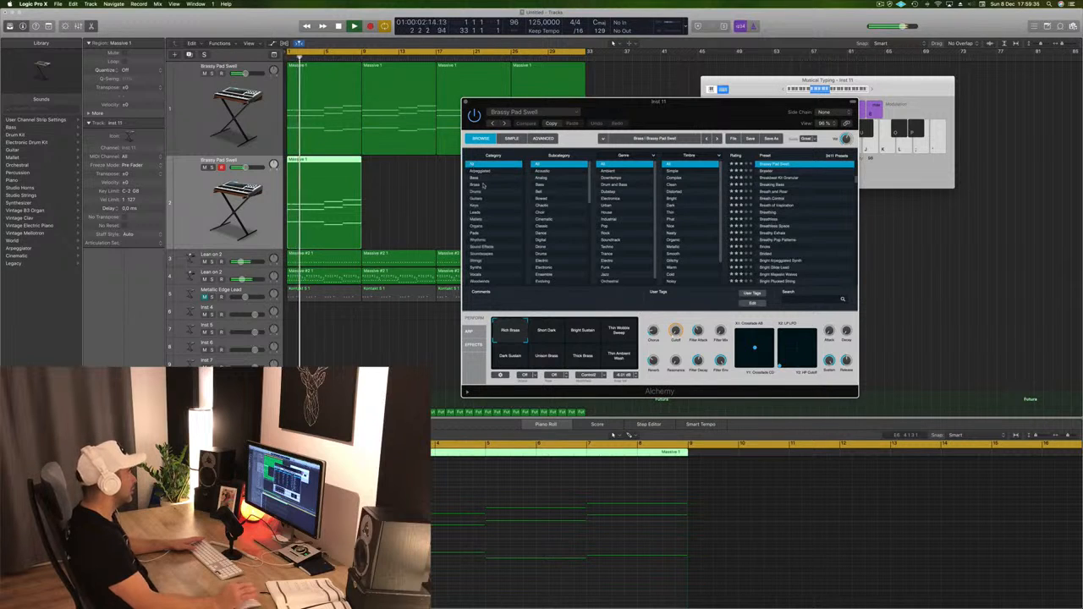
{"action": "left_click", "coordinate": [484, 233]}
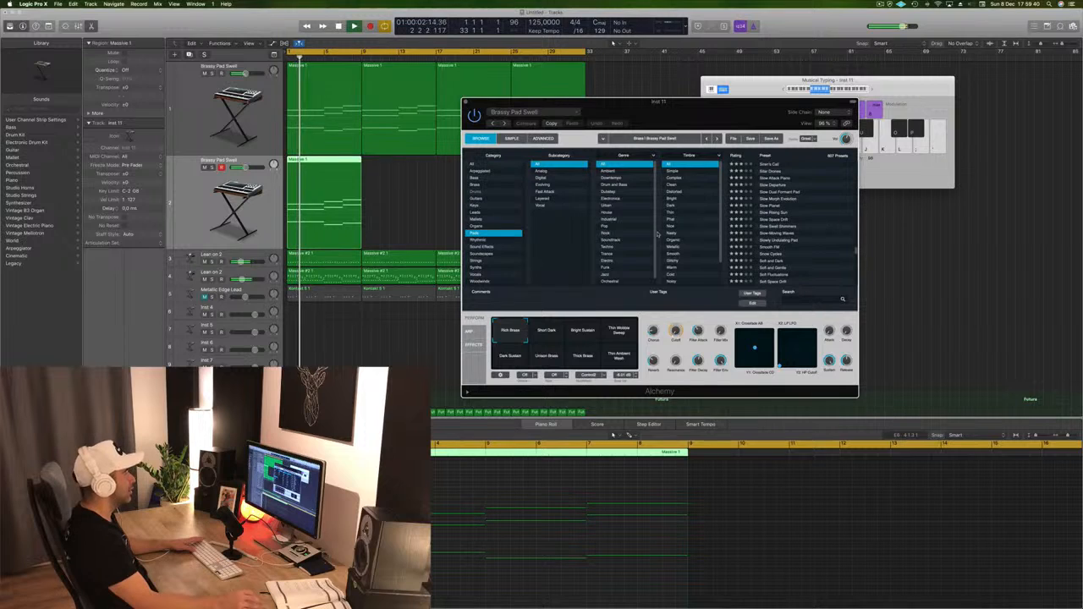
{"action": "scroll", "coordinate": [689, 218], "scroll_direction": "down", "scroll_amount": 2}
{"action": "left_click", "coordinate": [689, 227]}
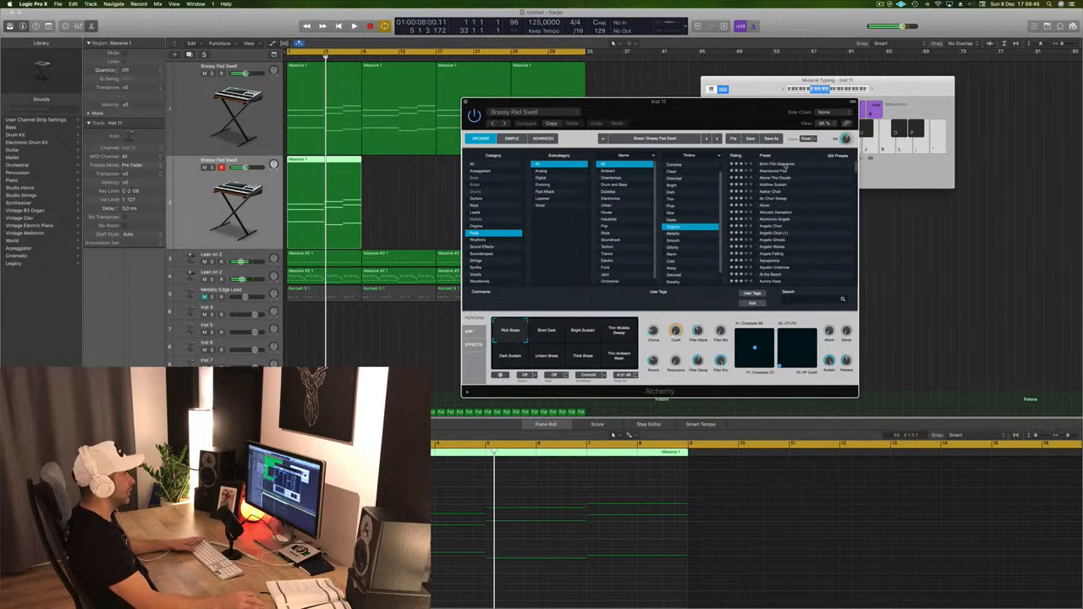
{"action": "left_click", "coordinate": [788, 165]}
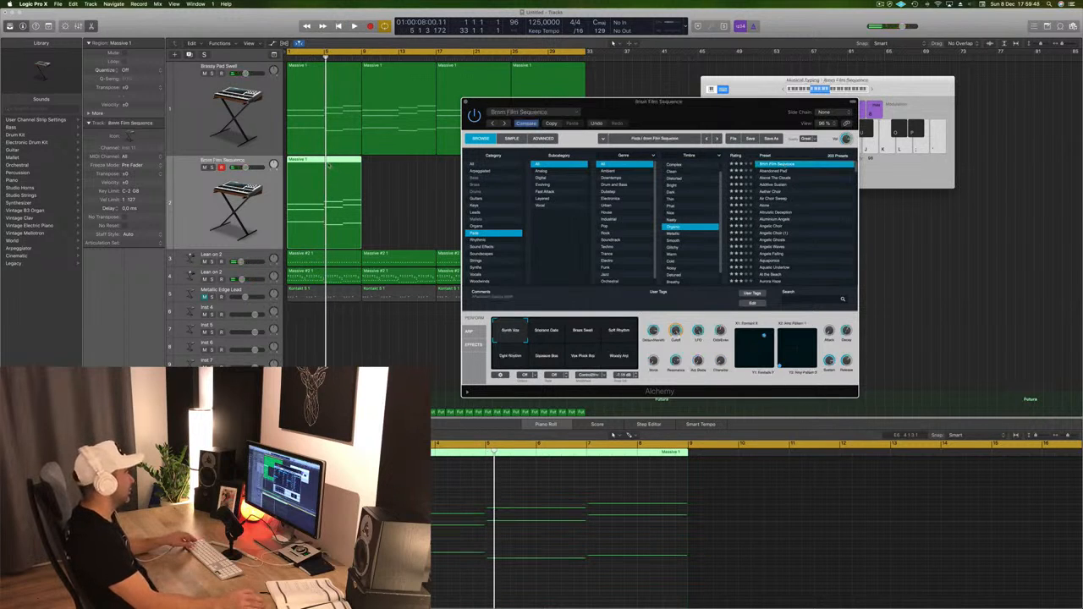
- Copy the 8mm Film Sequence region across all 32 bars and play the arrangement from the start
{"action": "left_click_drag", "start_coordinate": [329, 165], "coordinate": [407, 169]}
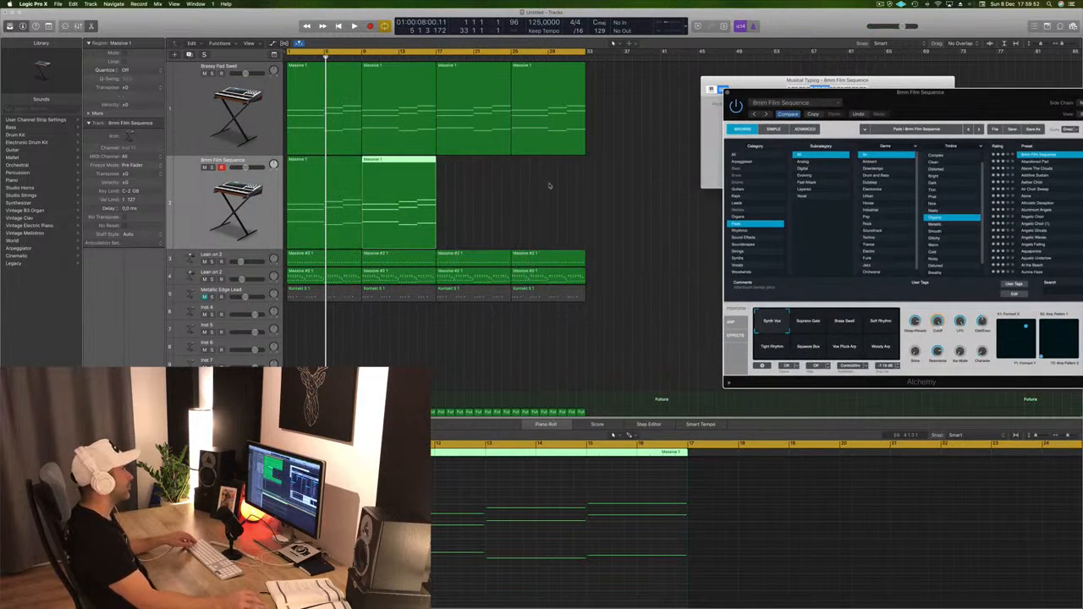
{"action": "left_click_drag", "start_coordinate": [549, 185], "coordinate": [338, 207]}
{"action": "left_click_drag", "start_coordinate": [353, 163], "coordinate": [500, 166]}
{"action": "key", "text": "Return"}
{"action": "key", "text": "space"}
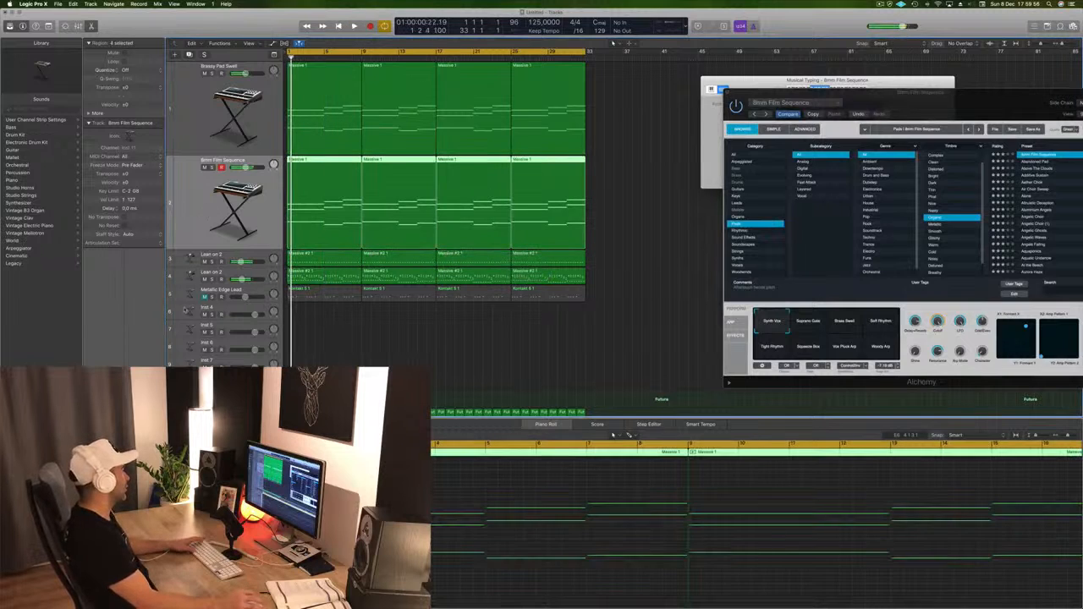
{"action": "key", "text": "Return"}
{"action": "key", "text": "space"}
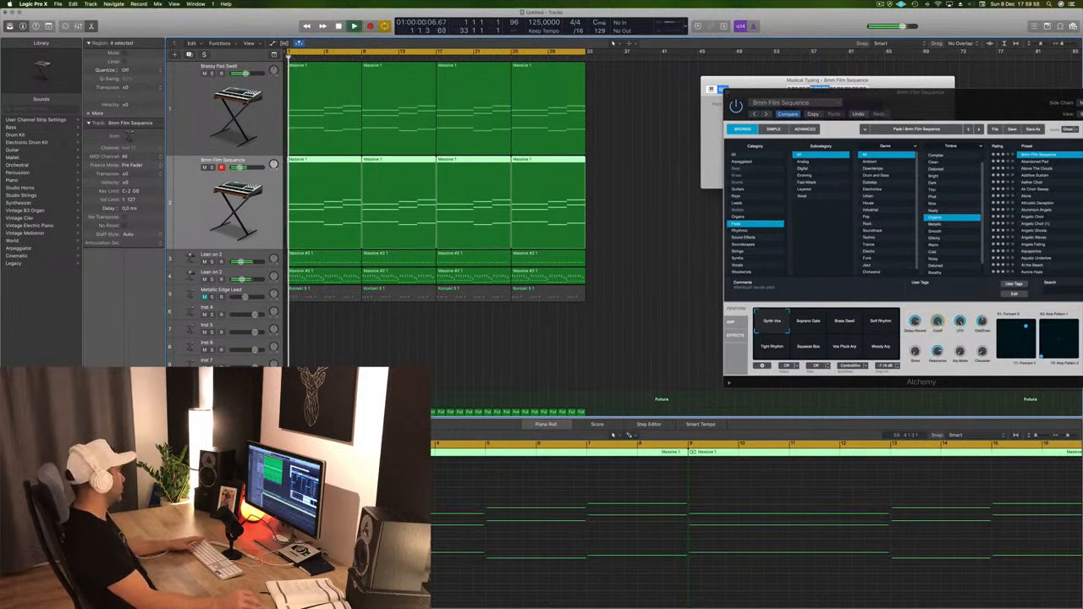
- Load the Abandoned Pad preset in the second pad track's Alchemy and audition it during playback
{"action": "left_click_drag", "start_coordinate": [967, 113], "coordinate": [669, 171]}
{"action": "key", "text": "space"}
{"action": "left_click", "coordinate": [744, 221]}
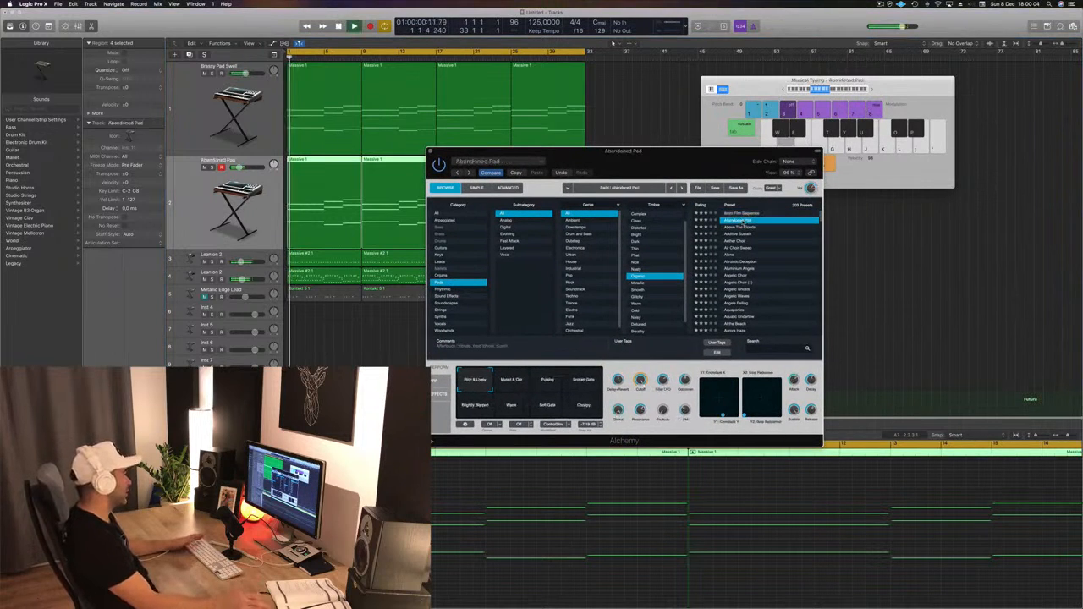
- Audition the Aether Choir and Air Choir Sweep presets on the second pad track during playback
{"action": "left_click", "coordinate": [739, 241]}
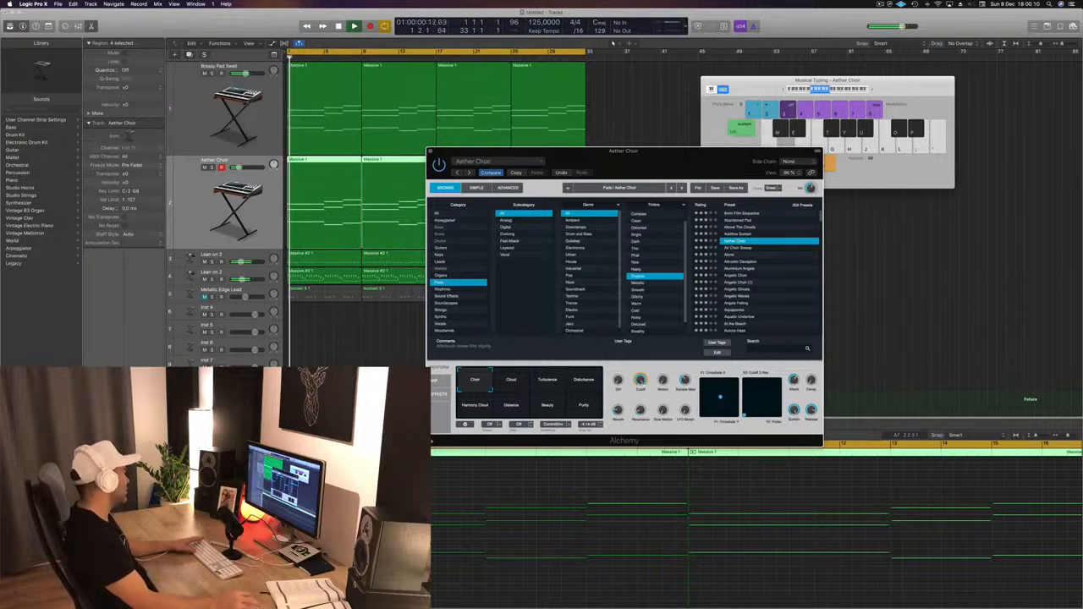
{"action": "left_click", "coordinate": [238, 168]}
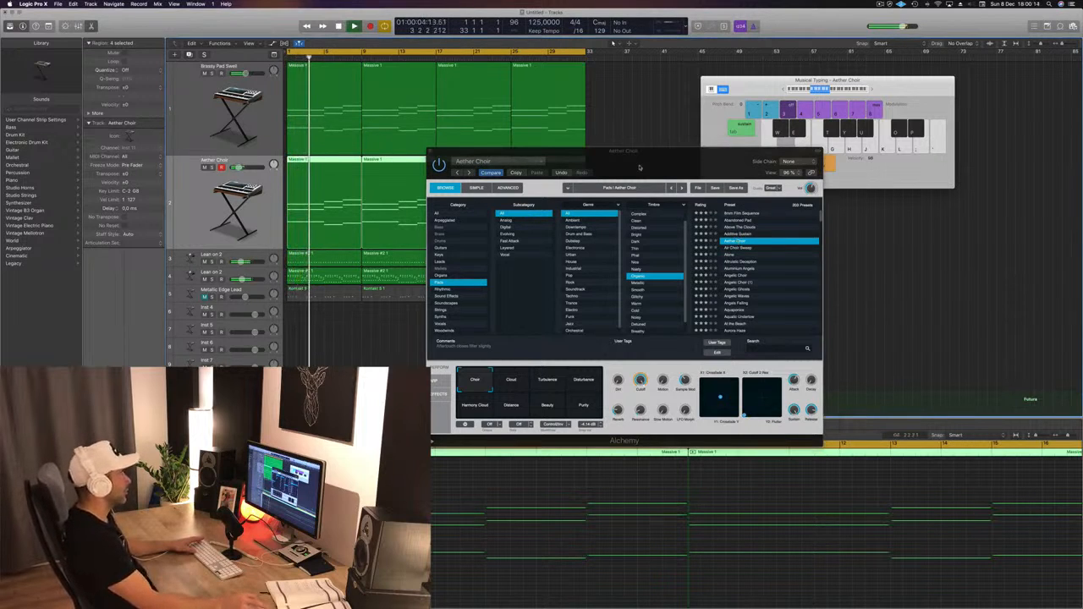
{"action": "left_click_drag", "start_coordinate": [639, 168], "coordinate": [738, 145]}
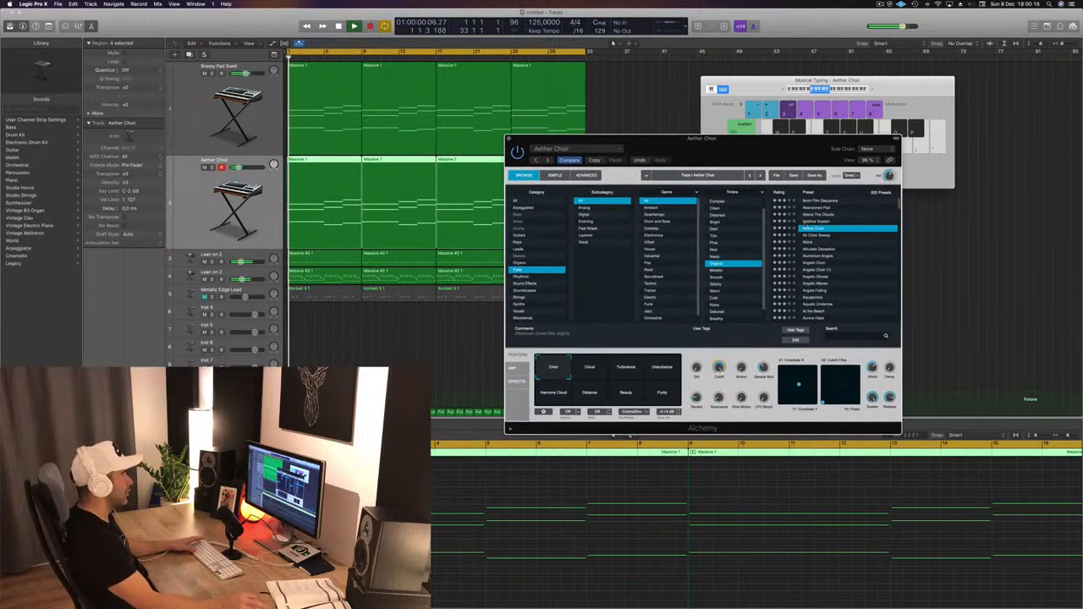
{"action": "left_click", "coordinate": [812, 235]}
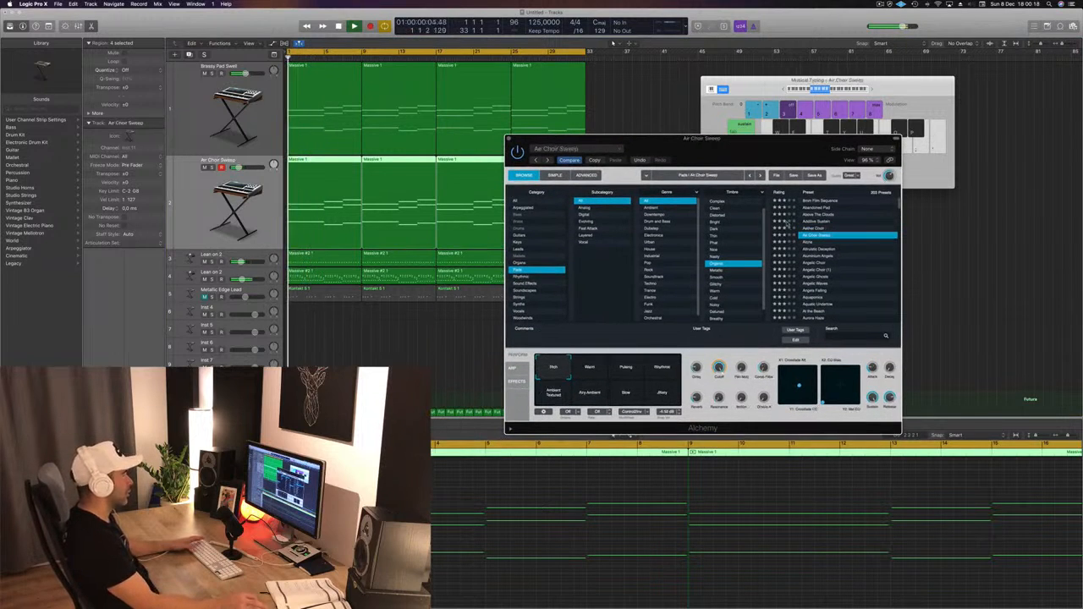
{"action": "left_click_drag", "start_coordinate": [763, 154], "coordinate": [851, 101]}
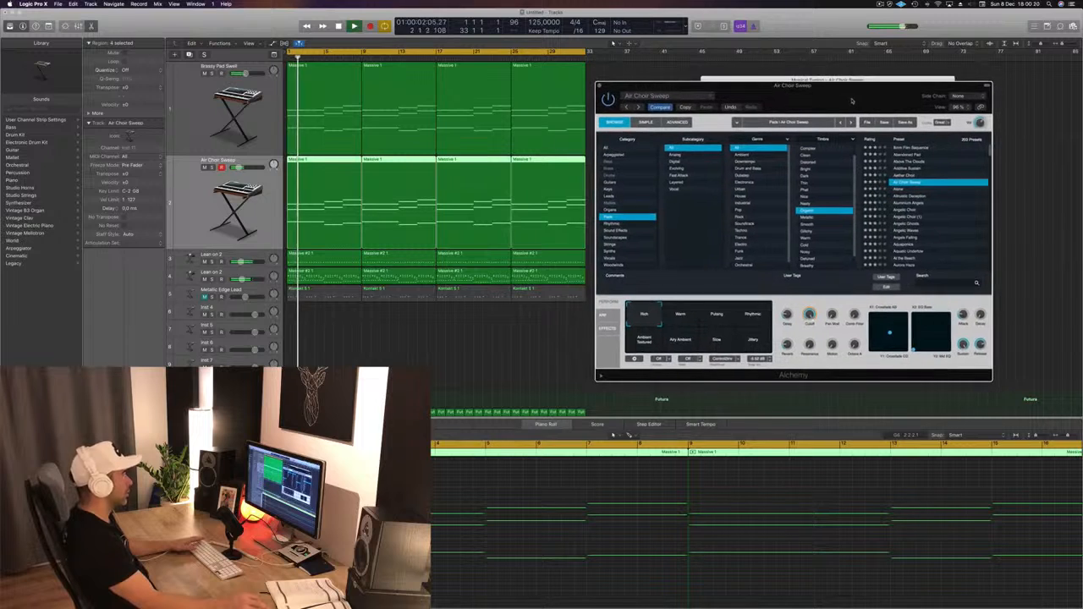
- Load the Altruistic Deception preset and audition its Warm, Textured, Dark Chopper and Impact Chopper variations
{"action": "left_click", "coordinate": [904, 196]}
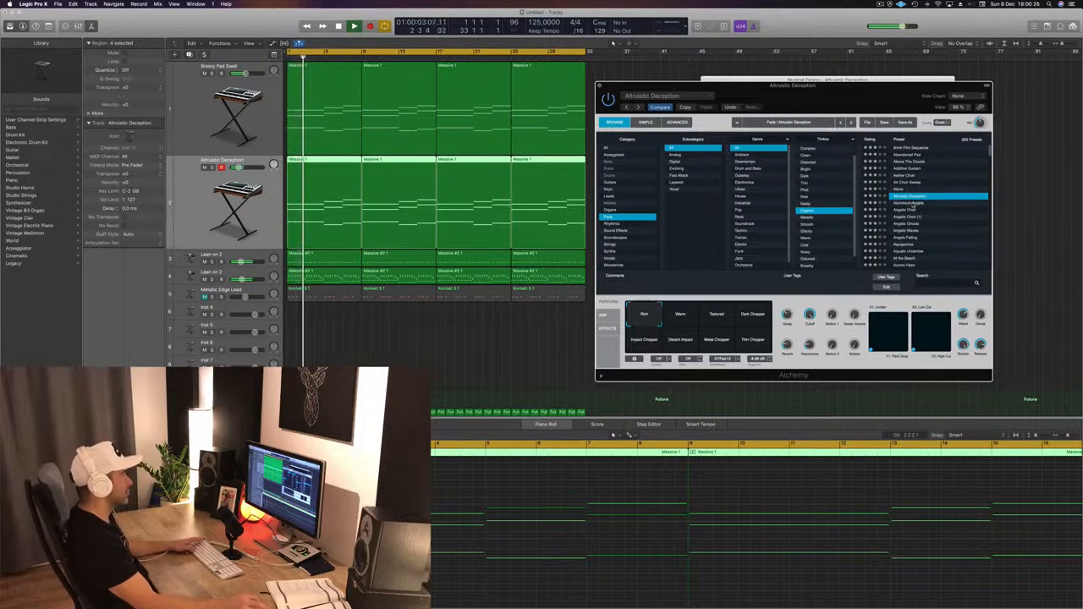
{"action": "left_click", "coordinate": [682, 310]}
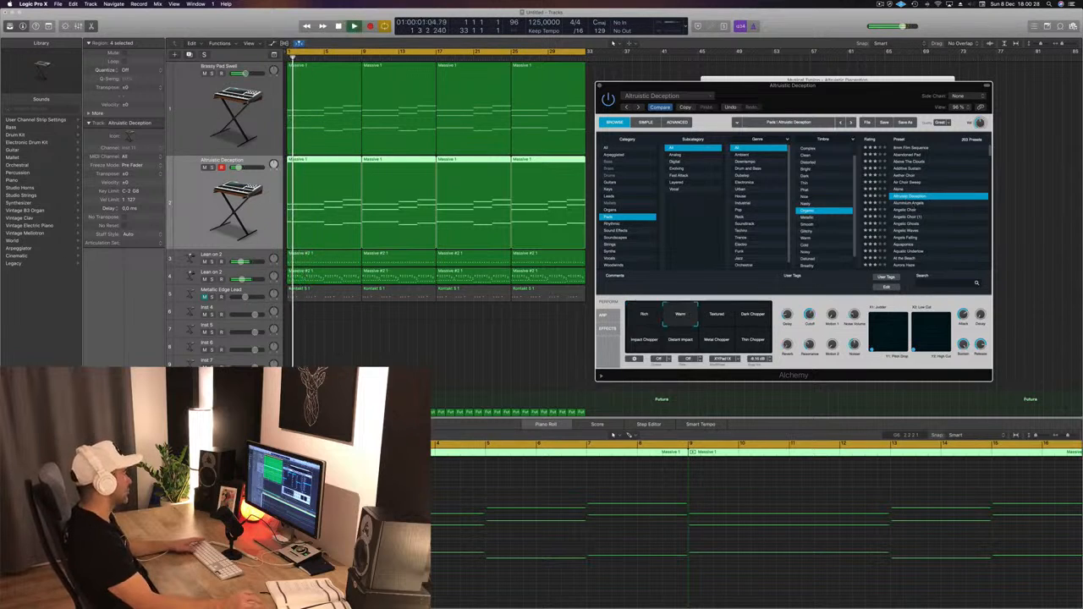
{"action": "left_click", "coordinate": [720, 324]}
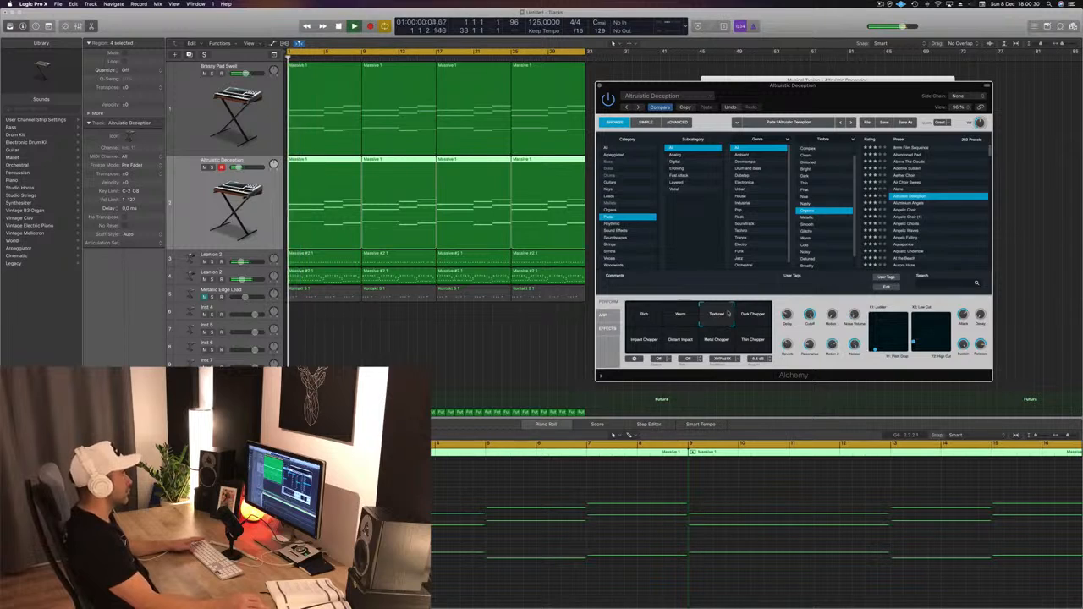
{"action": "left_click", "coordinate": [600, 85]}
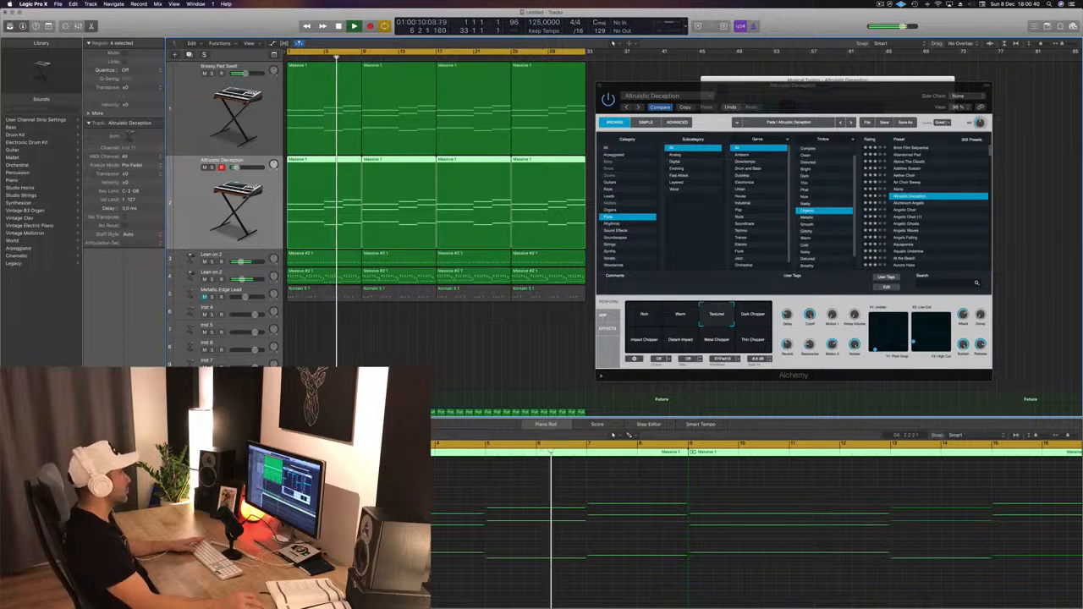
{"action": "left_click", "coordinate": [755, 315]}
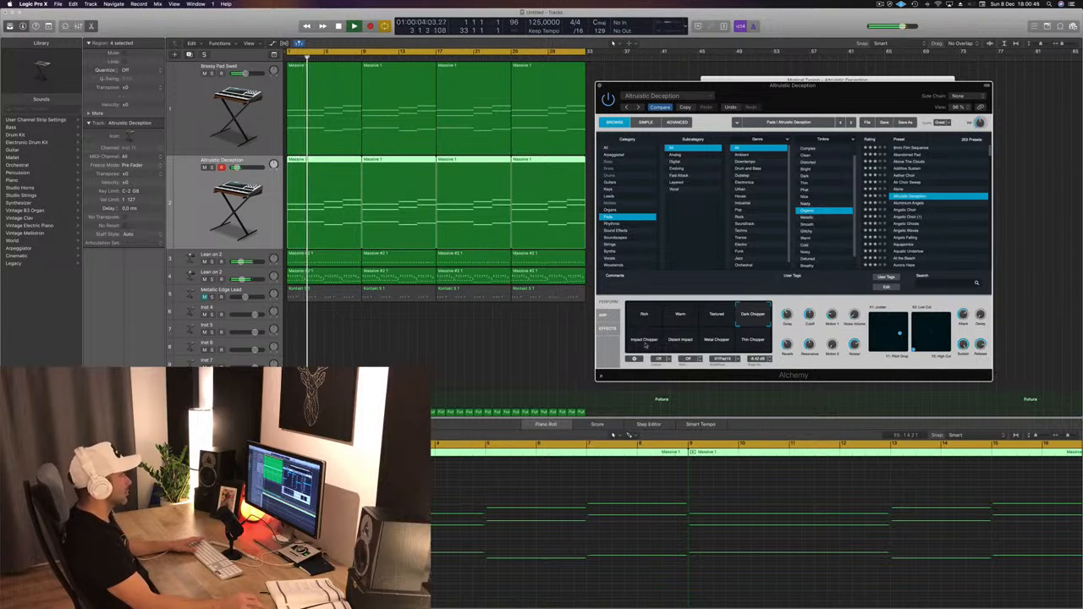
{"action": "left_click", "coordinate": [644, 341]}
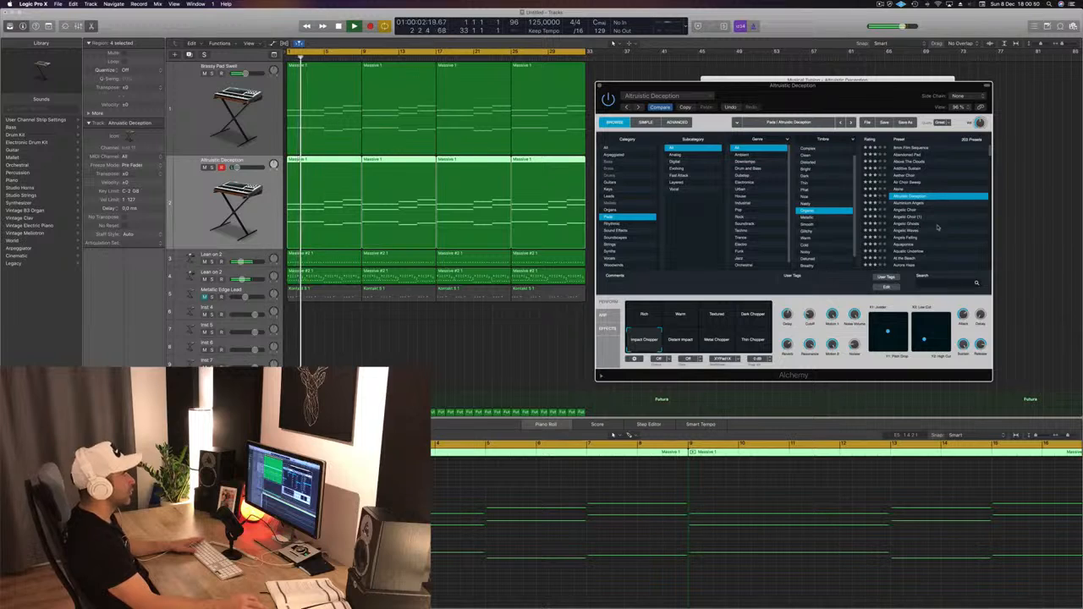
- Load the Angelic Waves preset on the second pad track, restart playback and close the Alchemy window
{"action": "scroll", "coordinate": [938, 227], "scroll_direction": "down", "scroll_amount": 2}
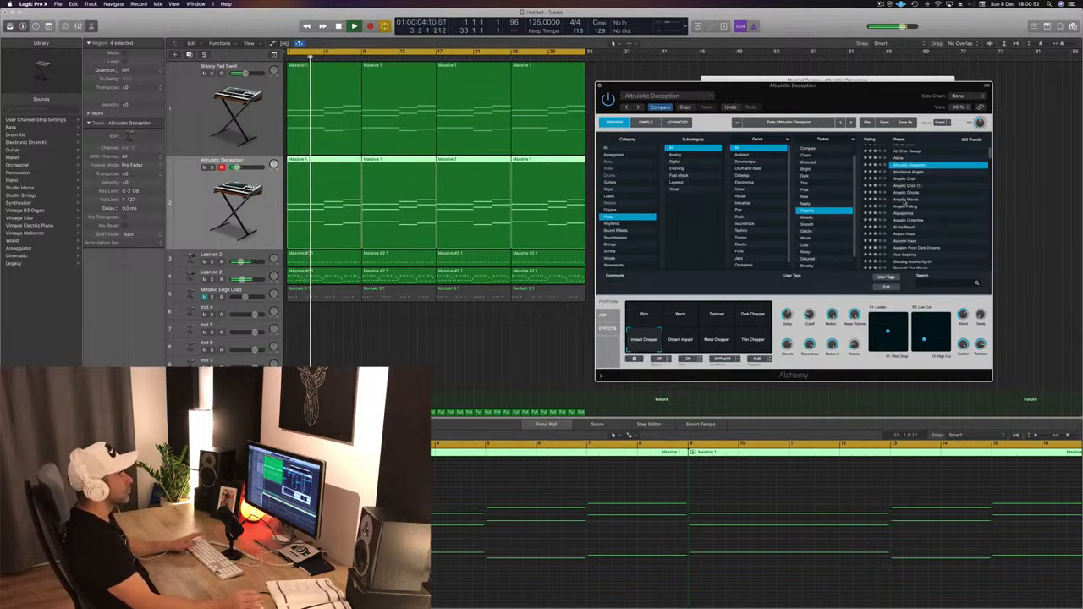
{"action": "left_click", "coordinate": [905, 201]}
{"action": "key", "text": "space"}
{"action": "key", "text": "space"}
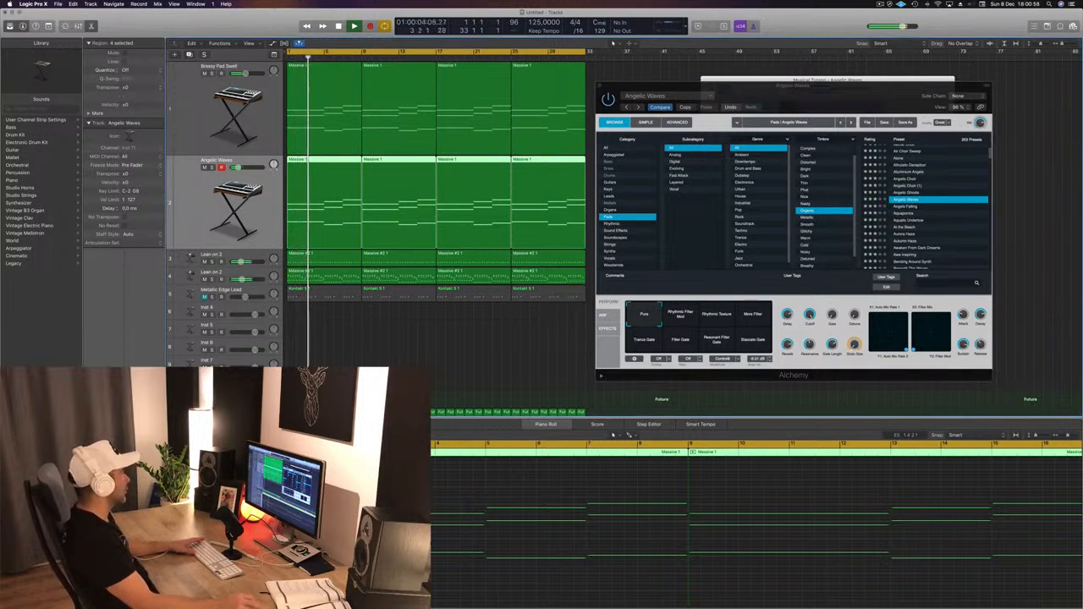
{"action": "mouse_move", "coordinate": [825, 87]}
{"action": "left_mouse_down"}
{"action": "mouse_move", "coordinate": [717, 99]}
{"action": "mouse_move", "coordinate": [823, 98]}
{"action": "left_mouse_up"}
{"action": "left_click", "coordinate": [491, 99]}
{"action": "left_click", "coordinate": [637, 174]}
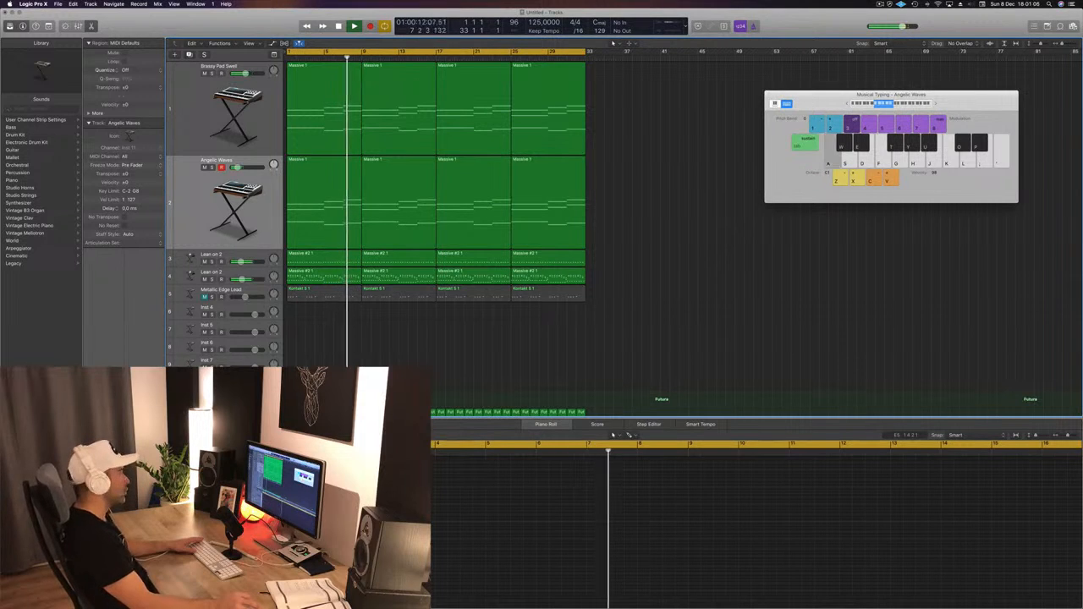
- Mute the lower of the two Lean on 2 tracks, replay the arrangement from the start and deselect the regions
{"action": "scroll", "coordinate": [640, 339], "scroll_direction": "down", "scroll_amount": 3}
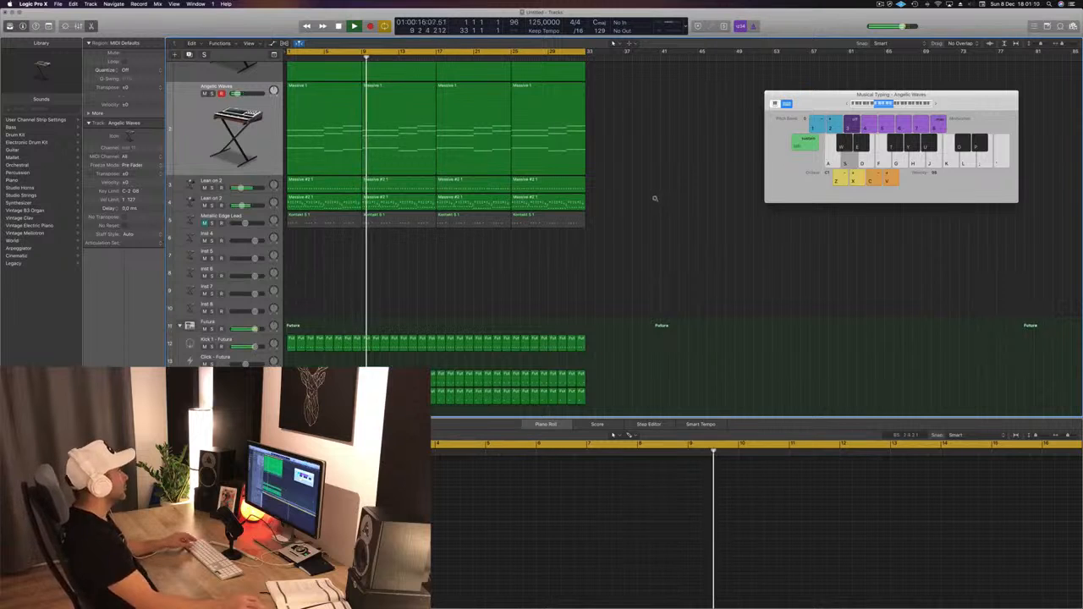
{"action": "scroll", "coordinate": [648, 230], "scroll_direction": "down", "scroll_amount": 3}
{"action": "scroll", "coordinate": [648, 230], "scroll_direction": "down", "scroll_amount": 5}
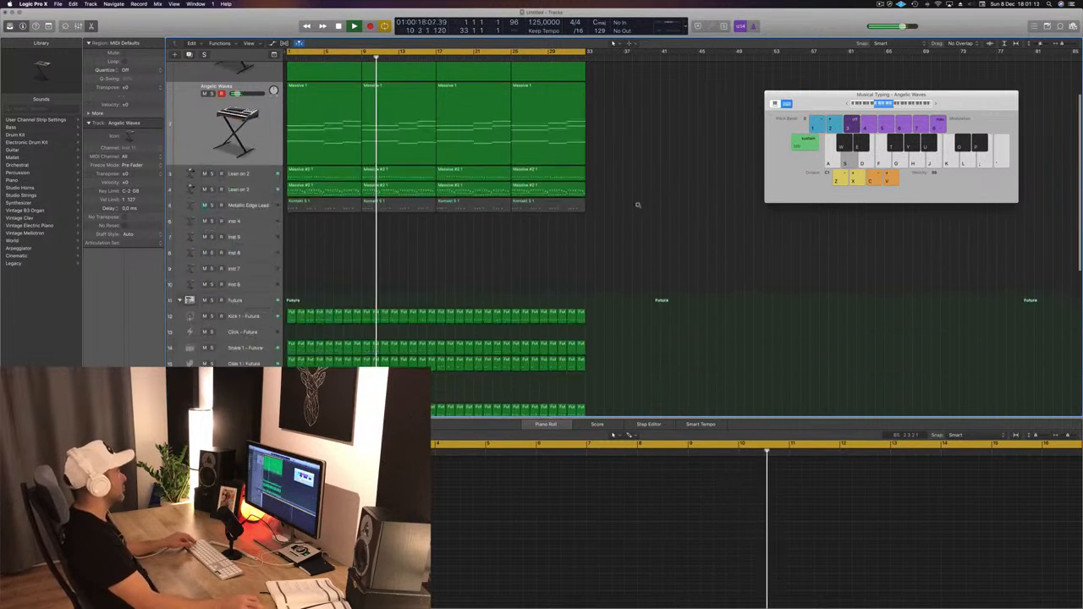
{"action": "scroll", "coordinate": [636, 165], "scroll_direction": "up", "scroll_amount": 1}
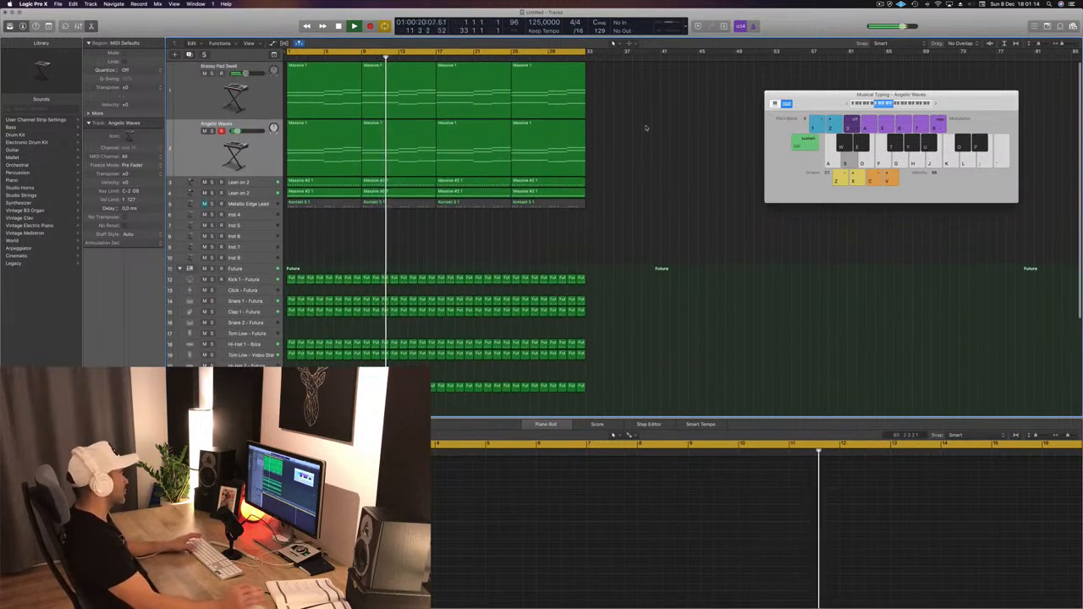
{"action": "left_click", "coordinate": [233, 194]}
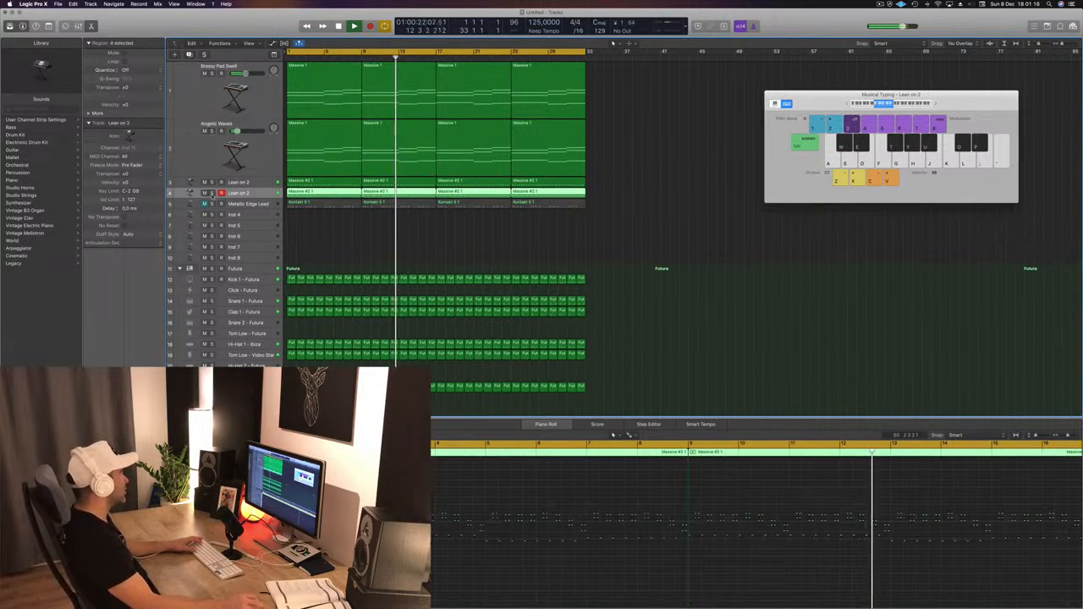
{"action": "left_click", "coordinate": [212, 194]}
{"action": "left_click", "coordinate": [211, 194]}
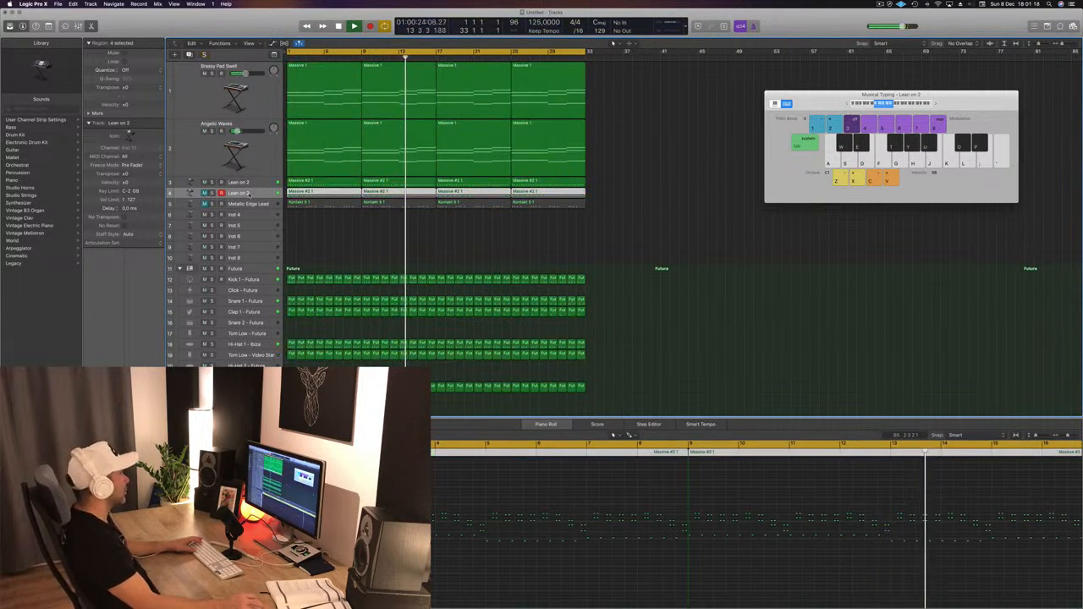
{"action": "key", "text": "space"}
{"action": "key", "text": "space"}
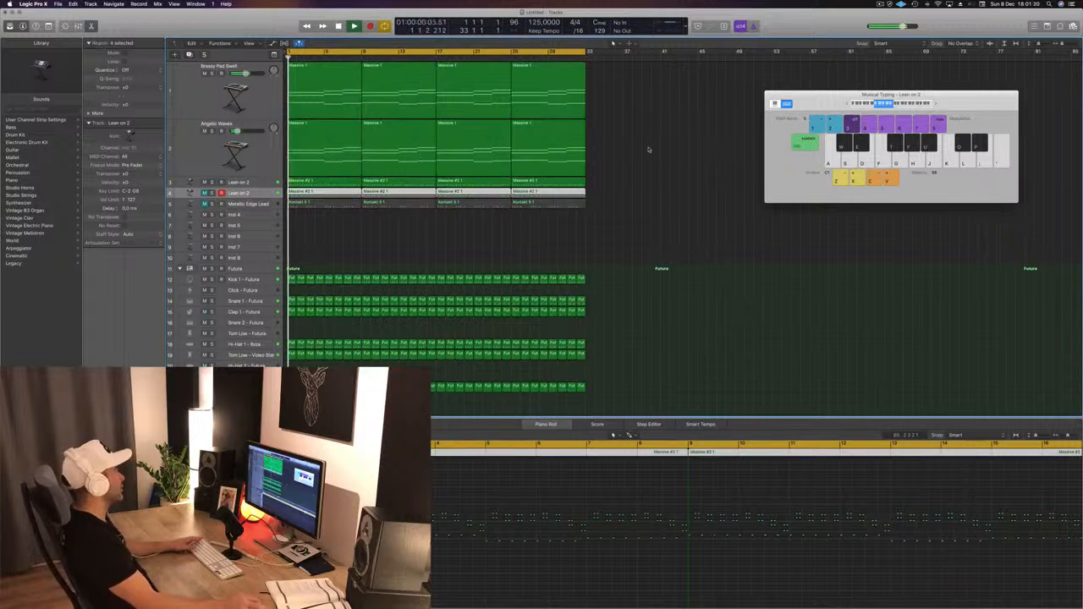
{"action": "left_click", "coordinate": [647, 150]}
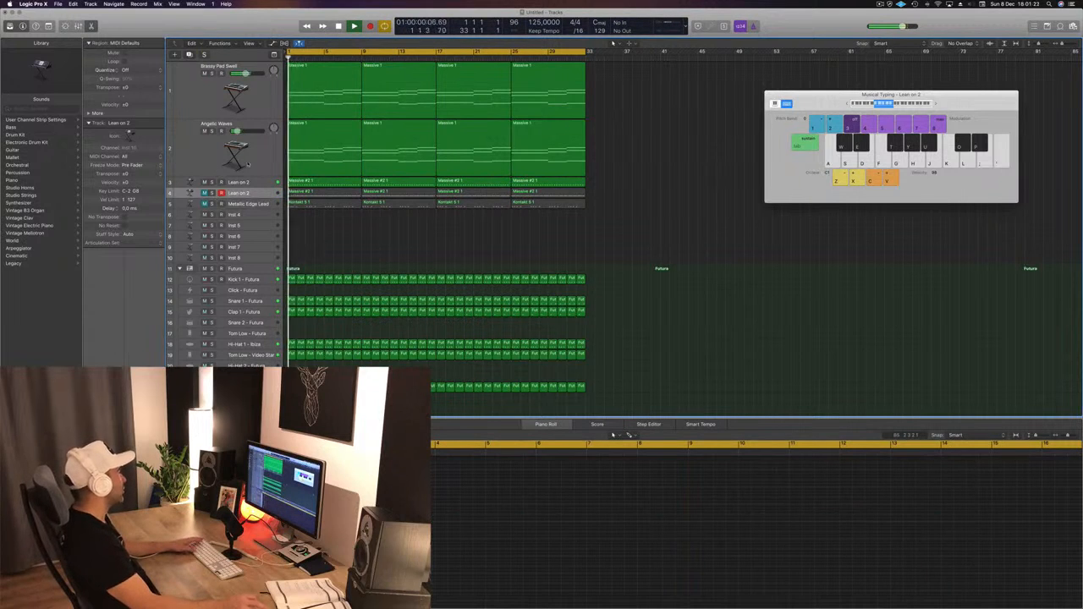
- Duplicate the Angelic Waves track and copy its four Massive 1 regions onto the new track
{"action": "left_click", "coordinate": [181, 154]}
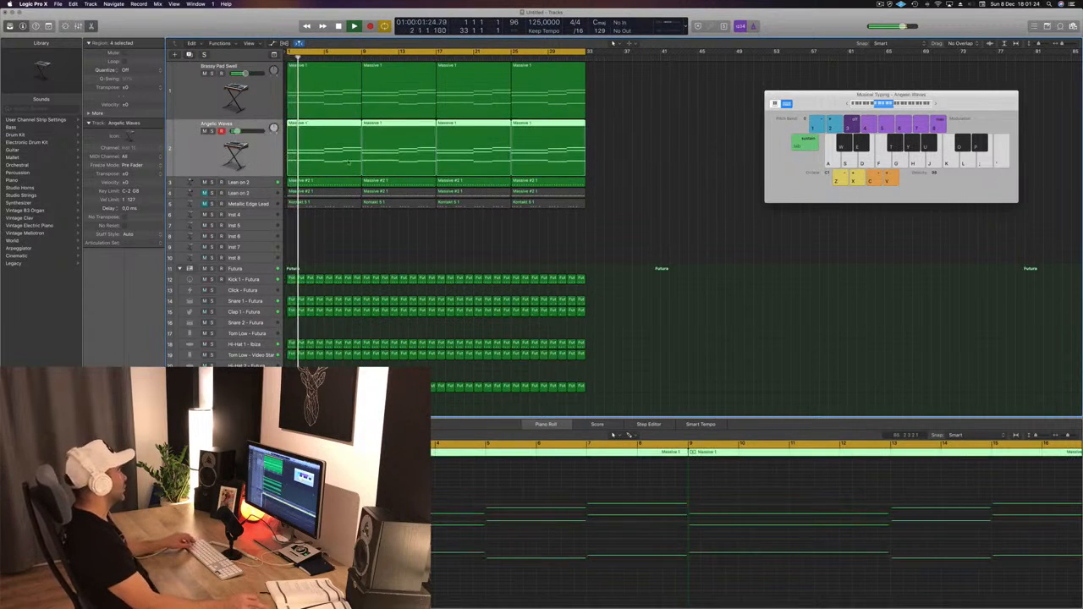
{"action": "key", "text": "super+d"}
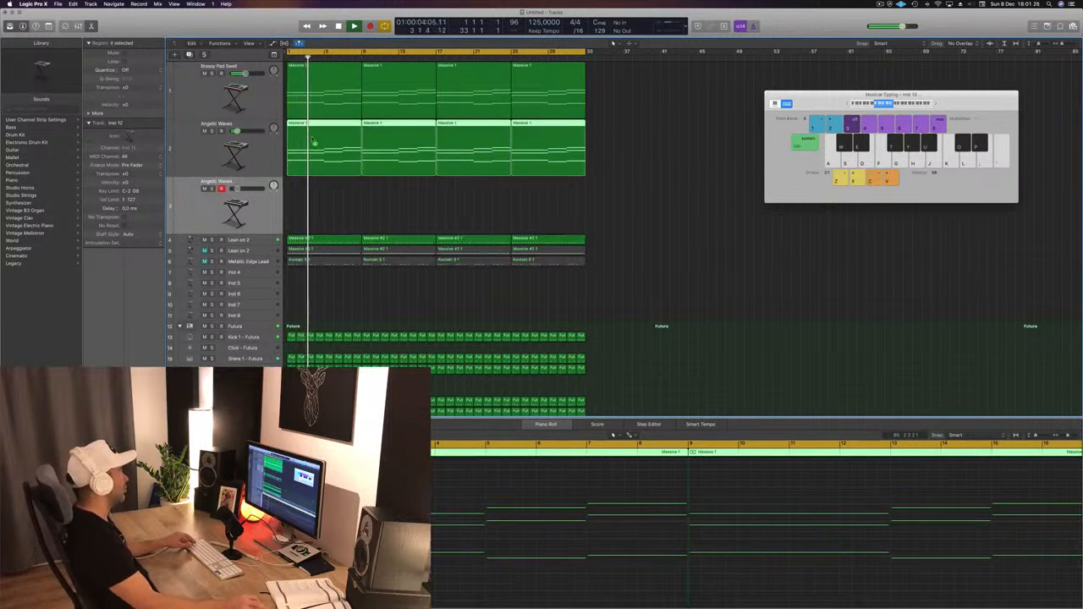
{"action": "left_click_drag", "start_coordinate": [313, 166], "coordinate": [310, 214]}
{"action": "key", "text": "space"}
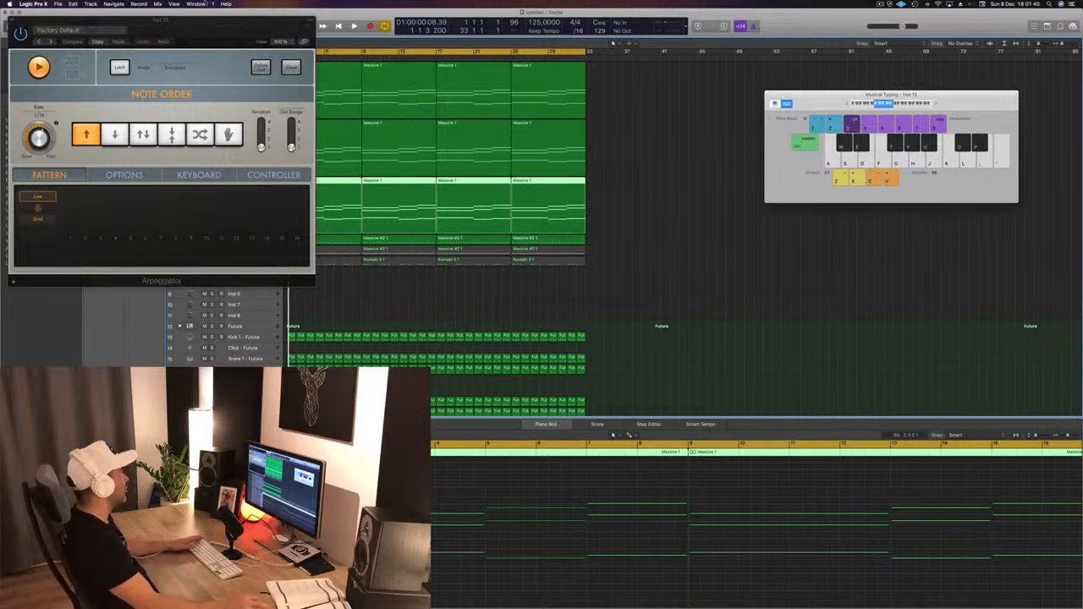
- Arrange the new track's Retro Synth and Arpeggiator windows and play the copied regions through them
{"action": "left_click_drag", "start_coordinate": [203, 20], "coordinate": [797, 89]}
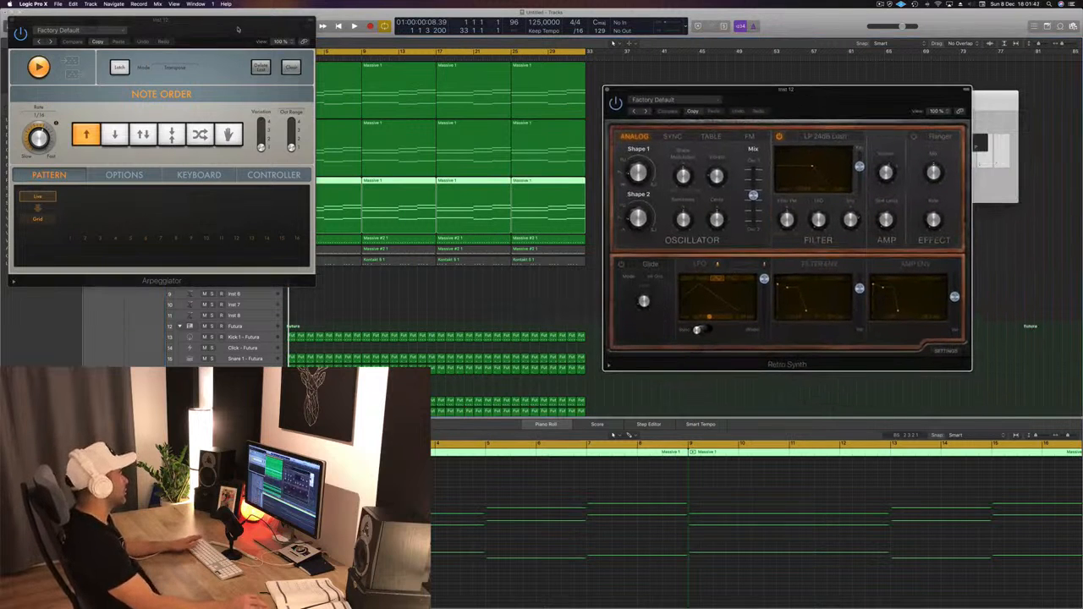
{"action": "left_click_drag", "start_coordinate": [237, 30], "coordinate": [670, 198]}
{"action": "key", "text": "space"}
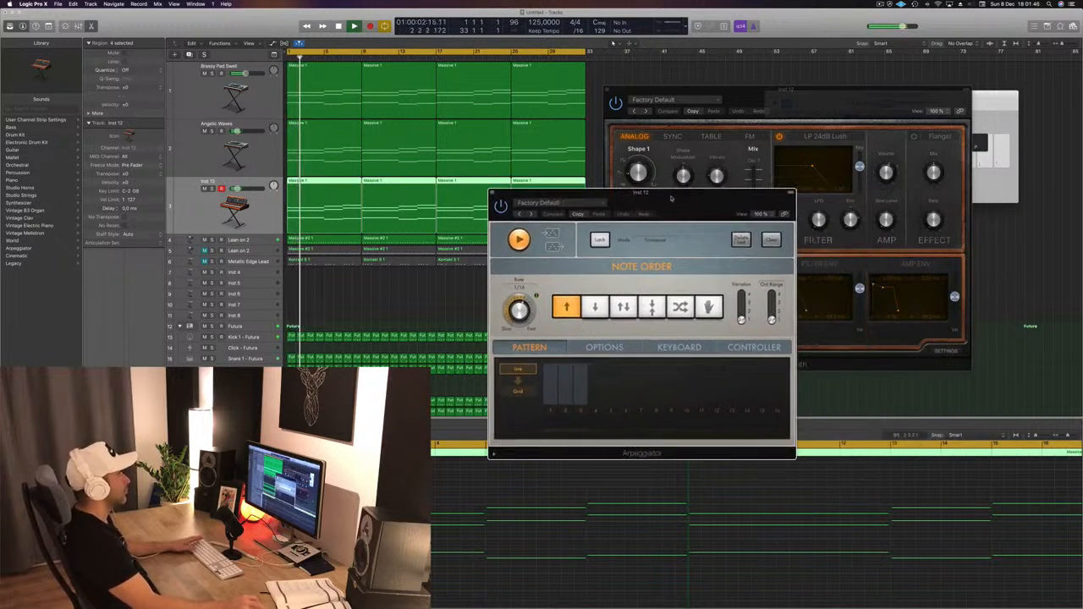
{"action": "left_click_drag", "start_coordinate": [818, 99], "coordinate": [953, 93]}
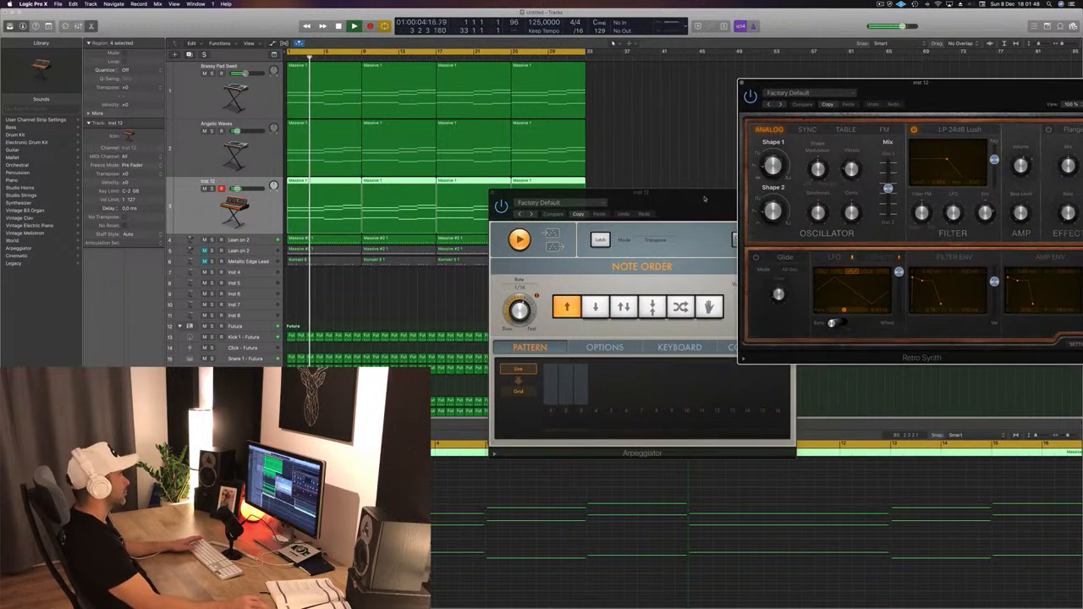
{"action": "left_click_drag", "start_coordinate": [703, 199], "coordinate": [671, 255]}
{"action": "left_click_drag", "start_coordinate": [907, 85], "coordinate": [684, 146]}
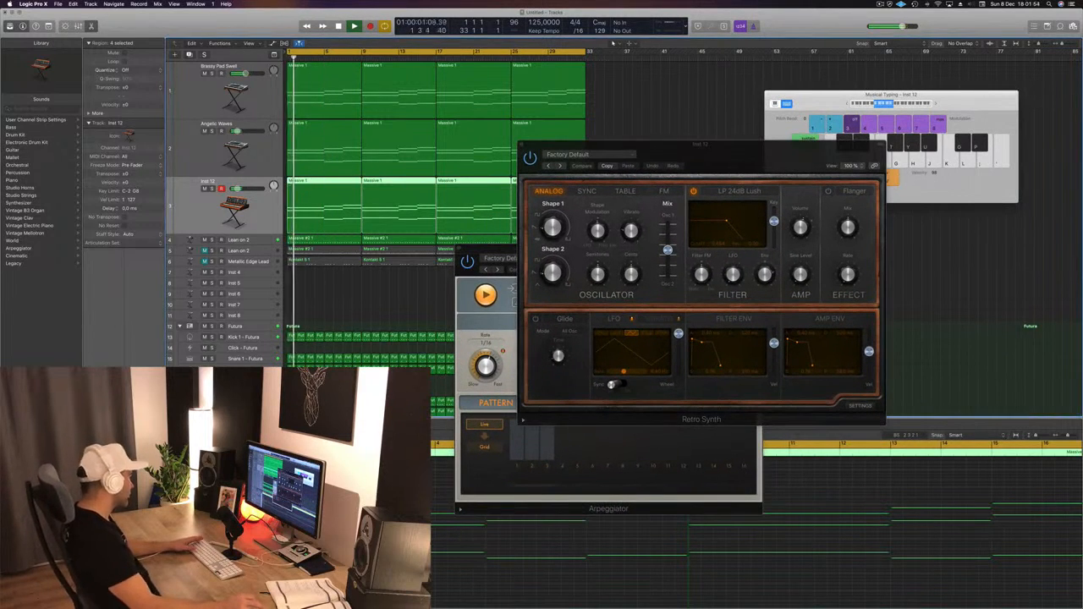
- Open a Channel EQ on the arpeggiated track and enable its high cut at 560 Hz with a 48 dB/Oct slope
{"action": "left_click", "coordinate": [103, 399]}
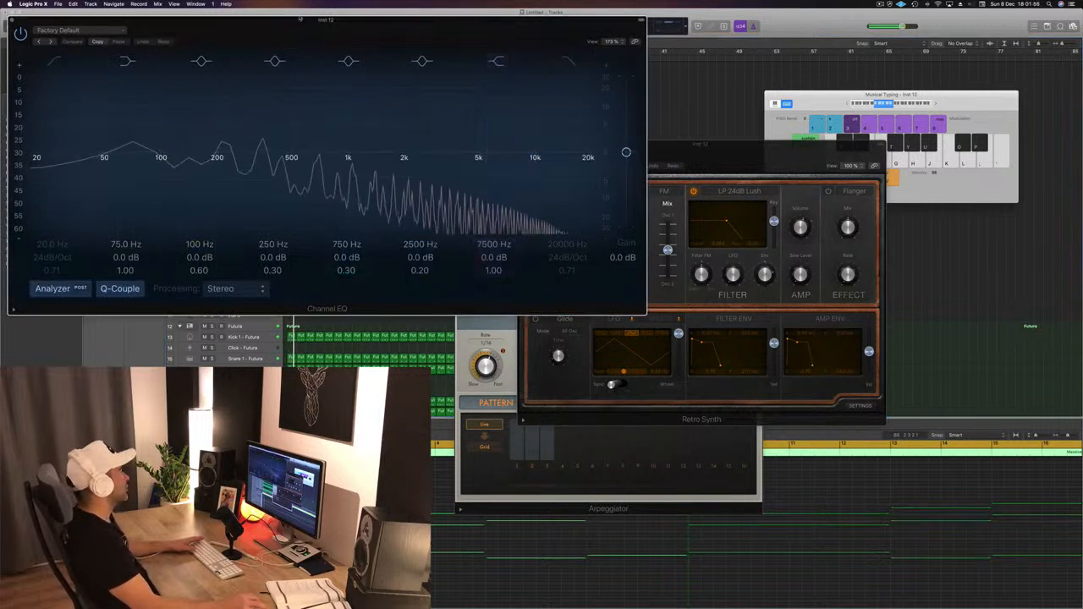
{"action": "left_click_drag", "start_coordinate": [300, 18], "coordinate": [480, 26]}
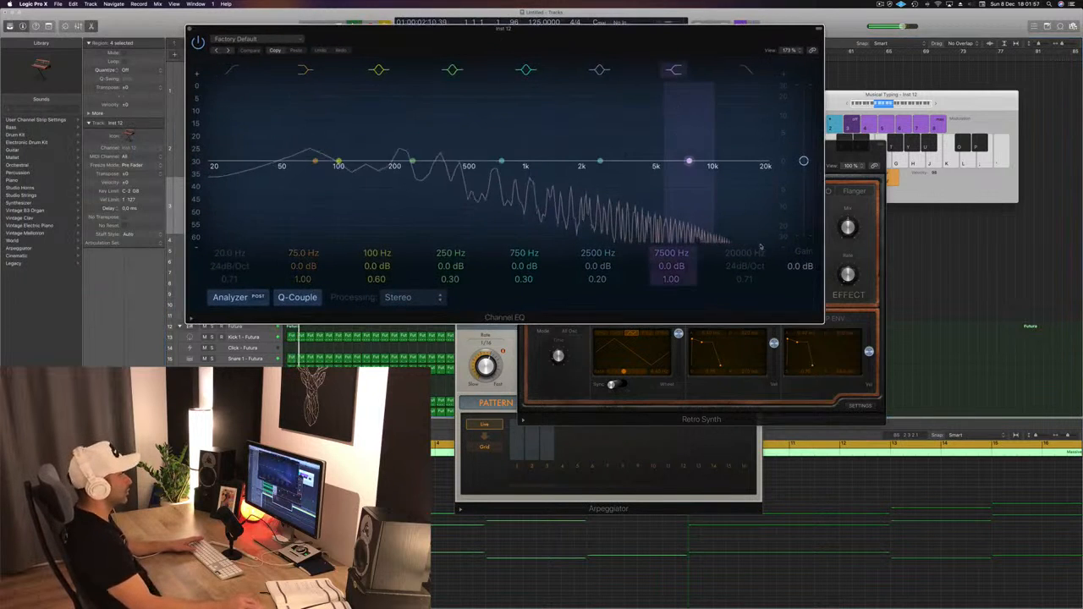
{"action": "left_click", "coordinate": [745, 69]}
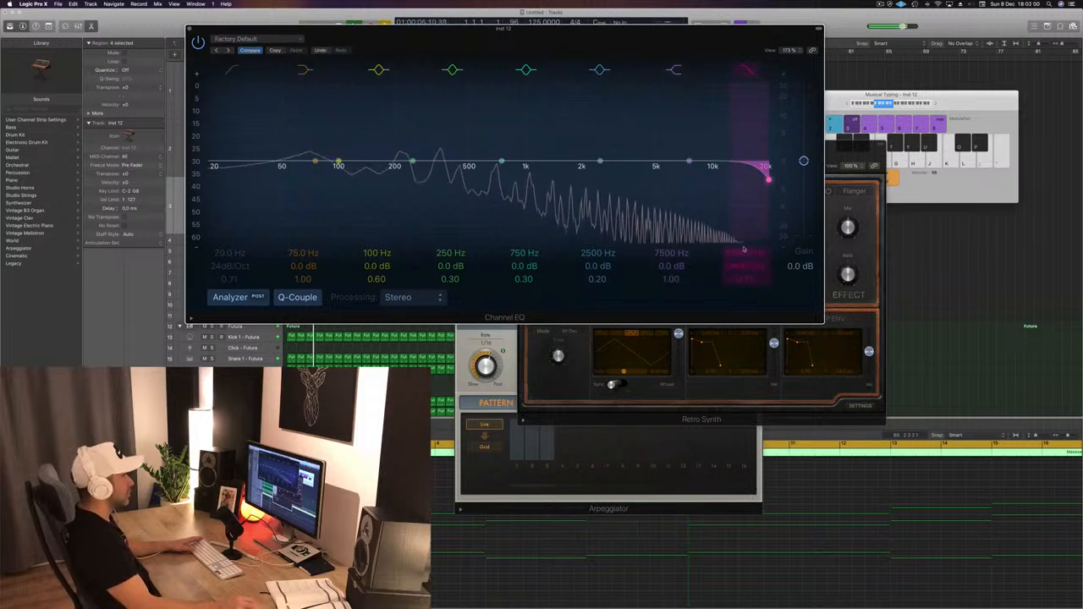
{"action": "left_click_drag", "start_coordinate": [745, 266], "coordinate": [745, 300]}
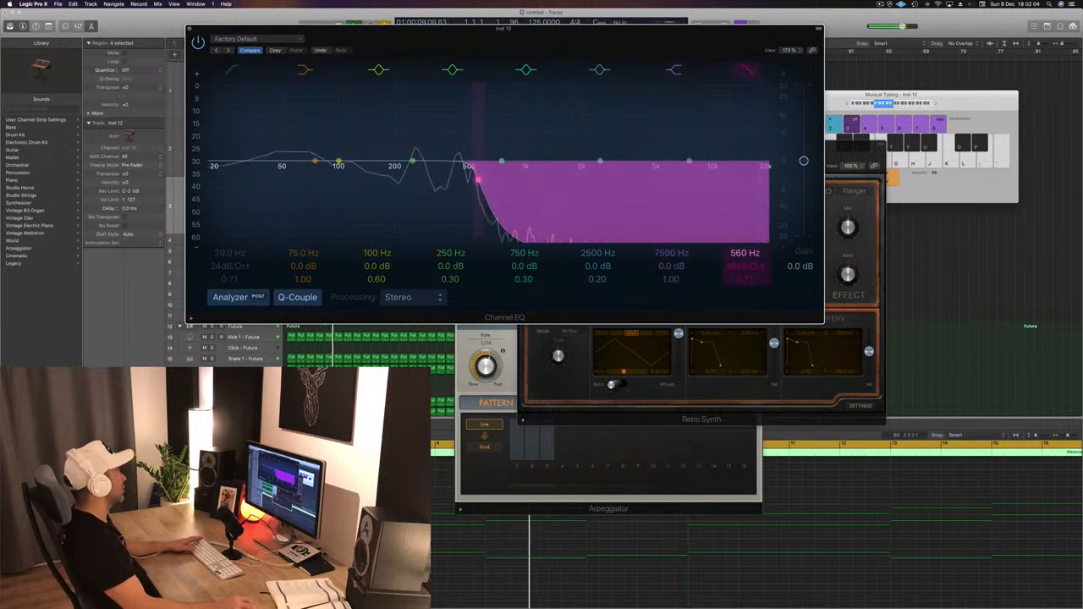
- Enable the Channel EQ's low cut at 126 Hz with a 24 dB/Oct slope and close the EQ window
{"action": "left_click", "coordinate": [233, 70]}
{"action": "left_click_drag", "start_coordinate": [230, 137], "coordinate": [383, 138]}
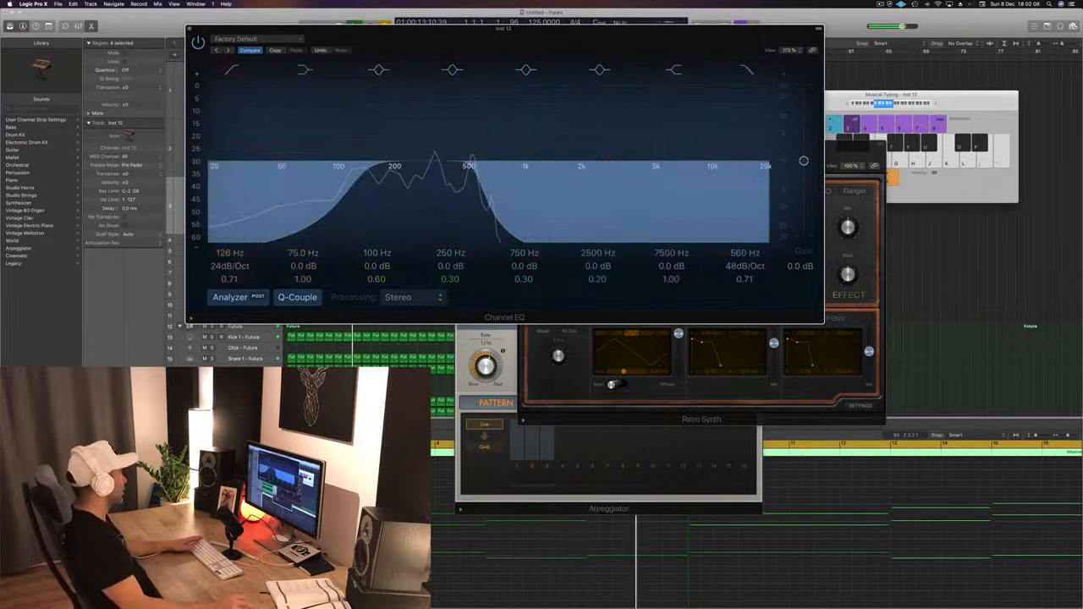
{"action": "left_click", "coordinate": [956, 279]}
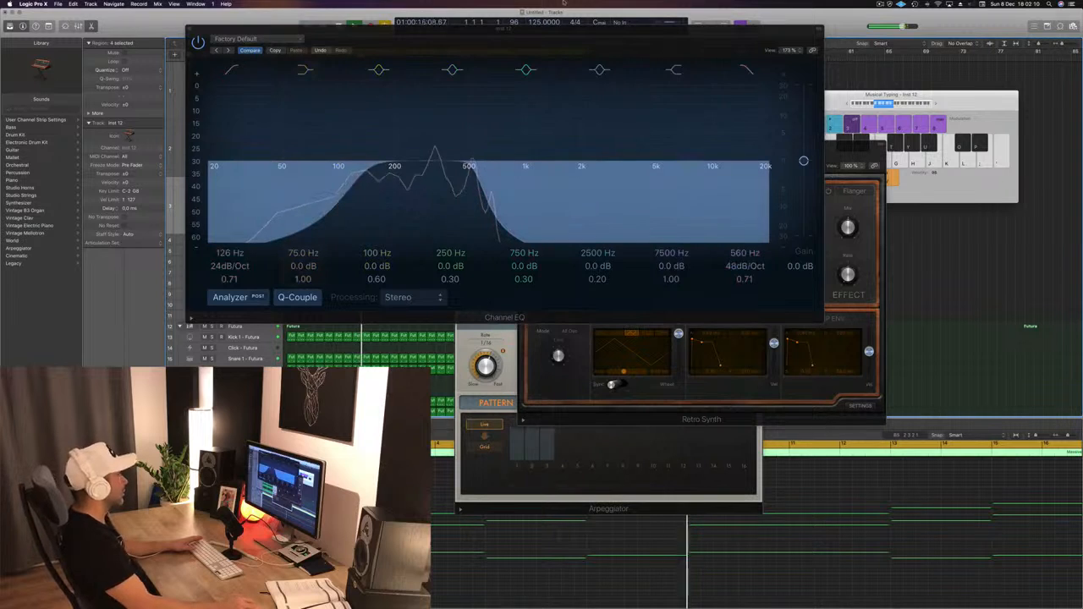
{"action": "left_click_drag", "start_coordinate": [492, 30], "coordinate": [613, 66]}
{"action": "key", "text": "super+w"}
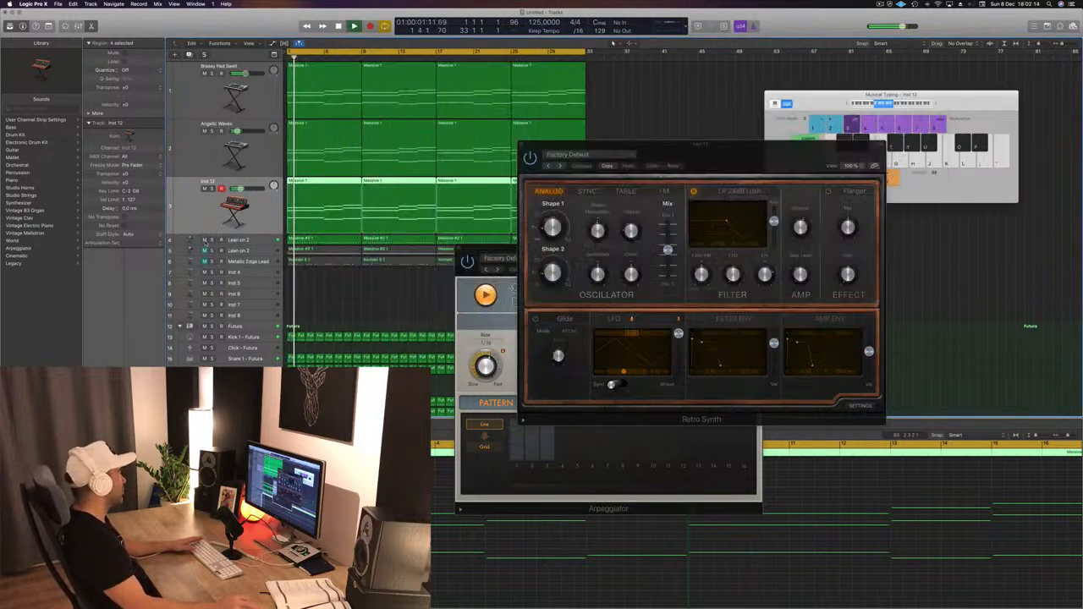
- Unmute both Lean on 2 tracks during playback and select the second one
{"action": "left_click", "coordinate": [205, 241]}
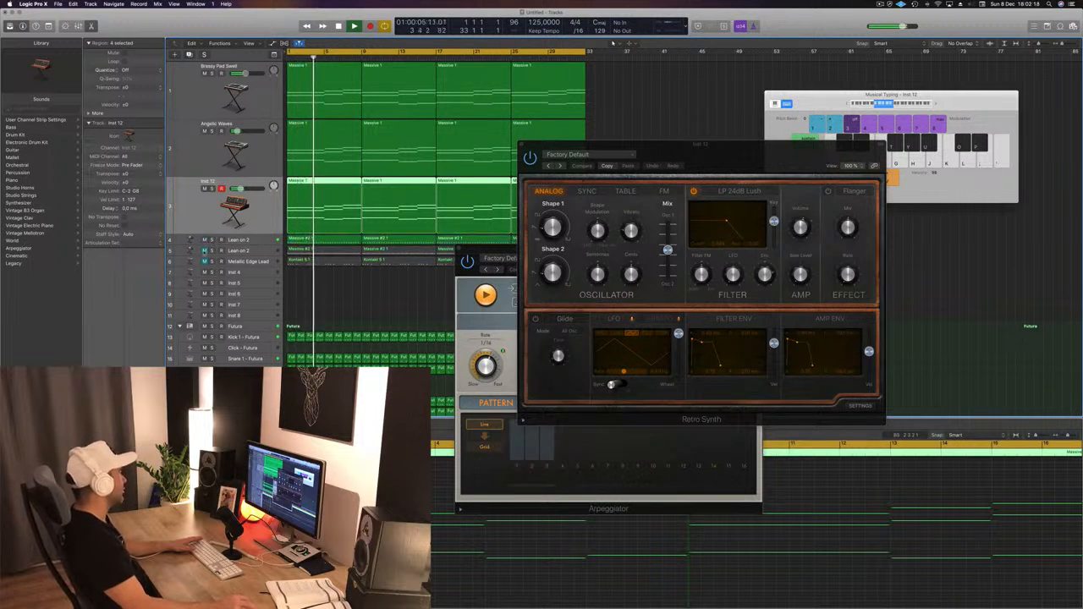
{"action": "left_click", "coordinate": [205, 252]}
{"action": "left_click", "coordinate": [262, 250]}
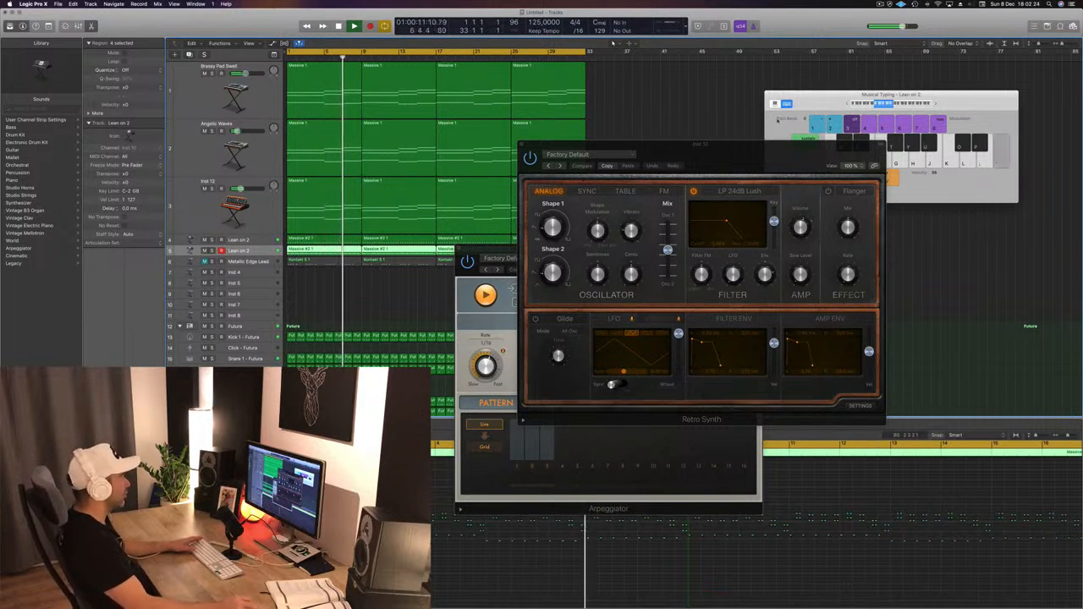
- Close the Retro Synth window and move the Arpeggiator window clear of the regions
{"action": "left_click_drag", "start_coordinate": [522, 145], "coordinate": [637, 154]}
{"action": "left_click", "coordinate": [637, 154]}
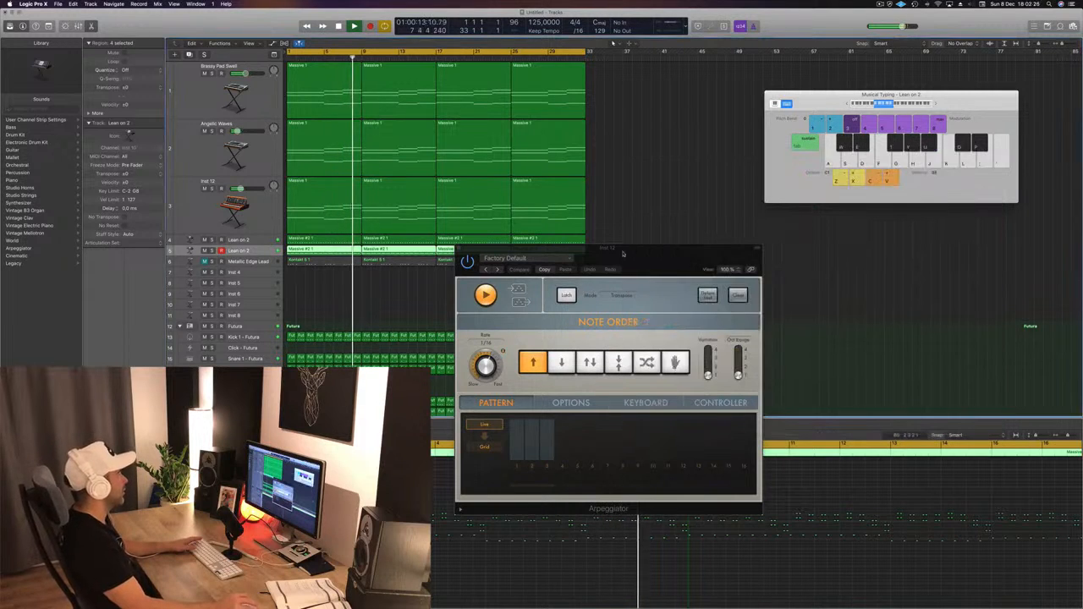
{"action": "left_click_drag", "start_coordinate": [609, 252], "coordinate": [824, 57]}
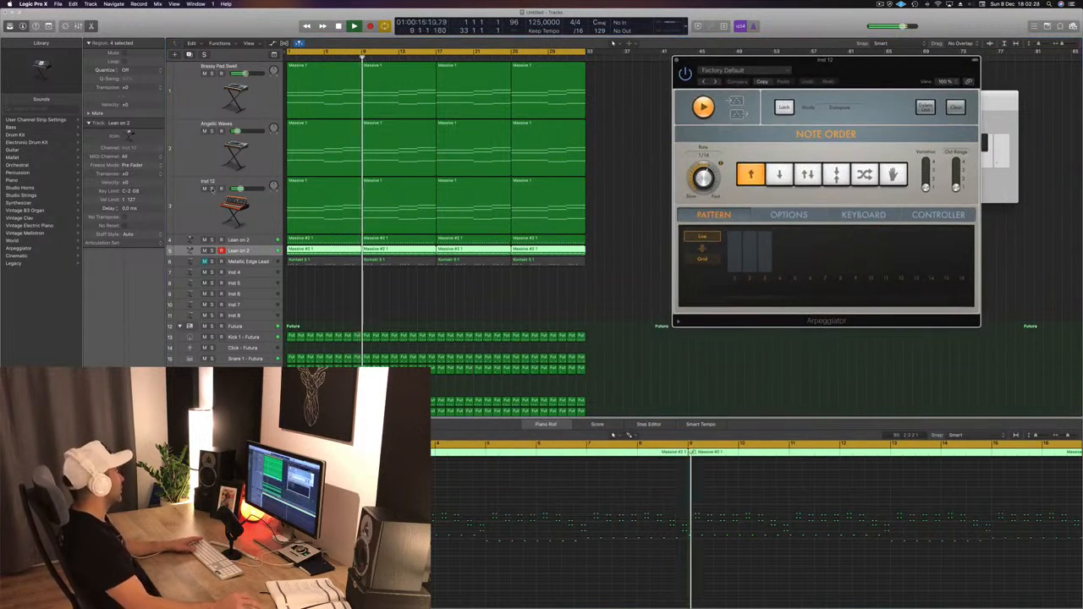
- Solo the Inst 12 track and play it from the start
{"action": "key", "text": "Return"}
{"action": "left_click", "coordinate": [186, 205]}
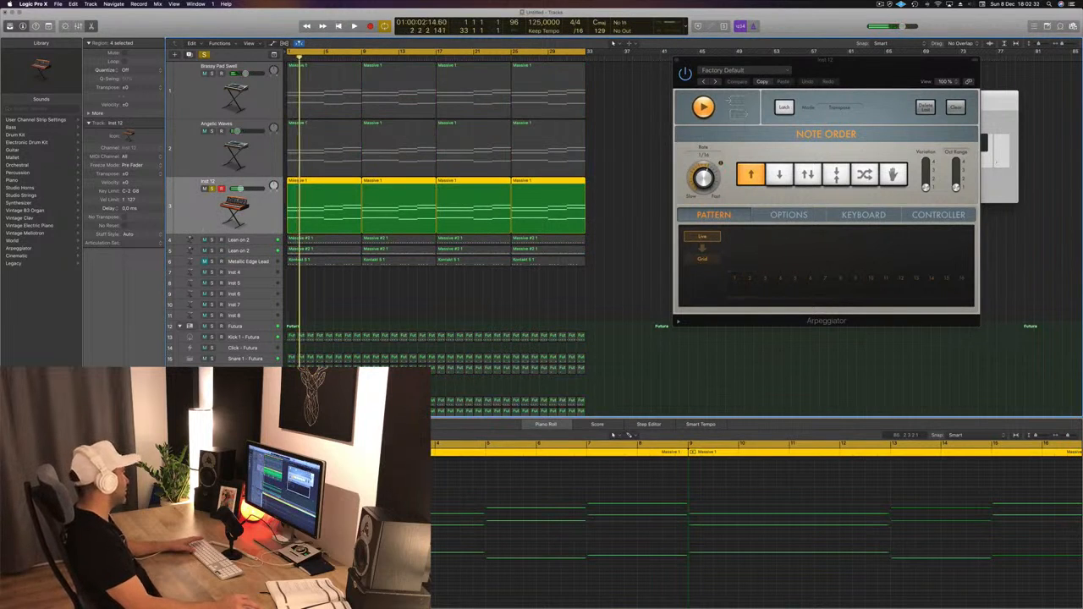
{"action": "key", "text": "Return"}
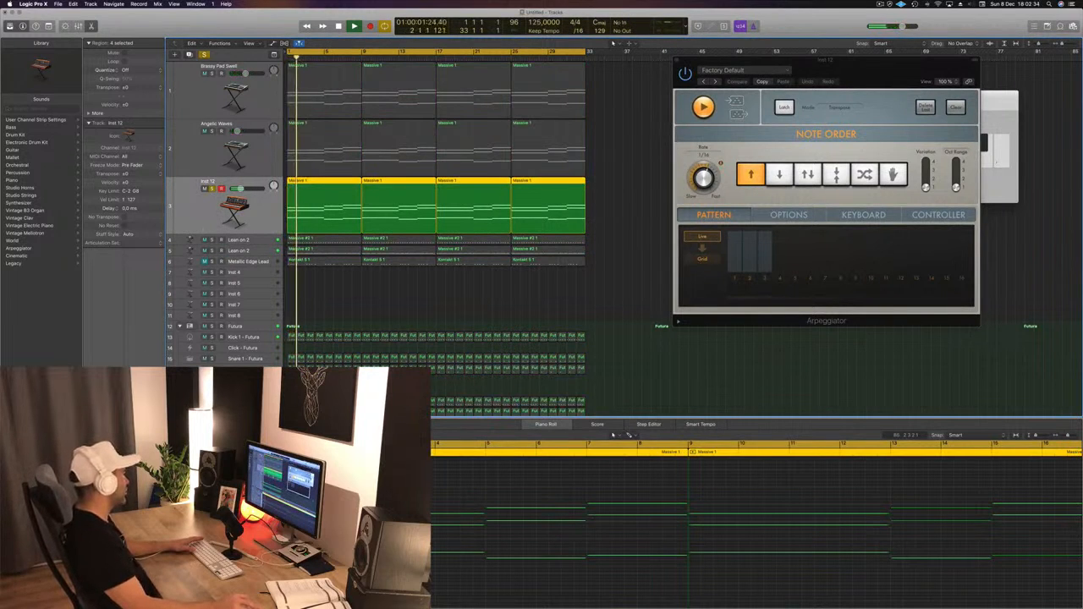
- In Inst 12's Retro Synth, adjust Shape 2, set the oscillator mix fully to Osc 2 and lower the filter cutoff to its minimum
{"action": "left_click_drag", "start_coordinate": [714, 182], "coordinate": [635, 165]}
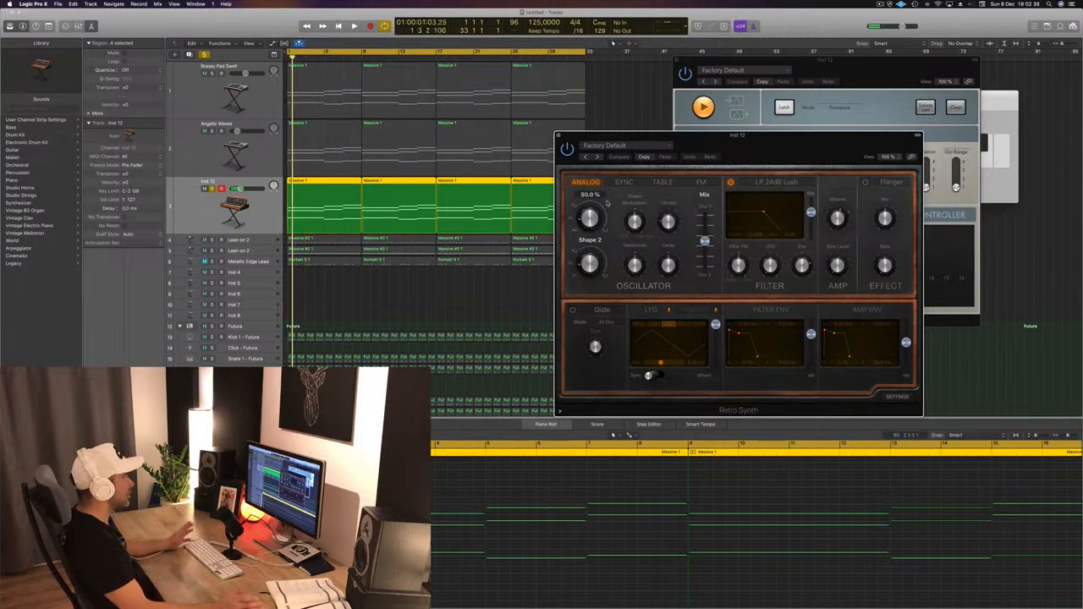
{"action": "key", "text": "space"}
{"action": "left_click_drag", "start_coordinate": [590, 276], "coordinate": [590, 278]}
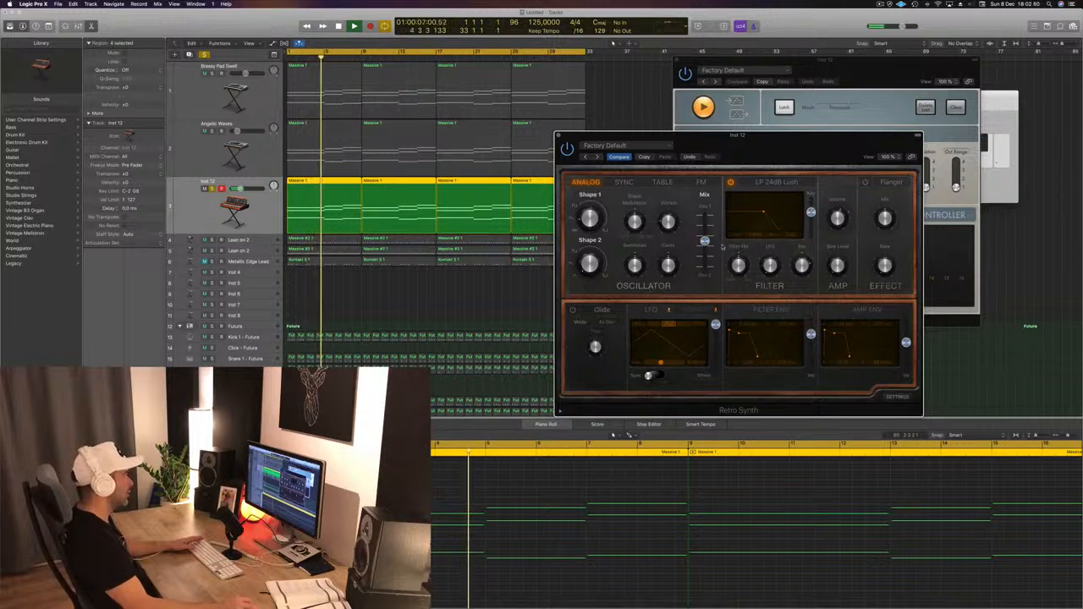
{"action": "left_click_drag", "start_coordinate": [704, 241], "coordinate": [701, 277]}
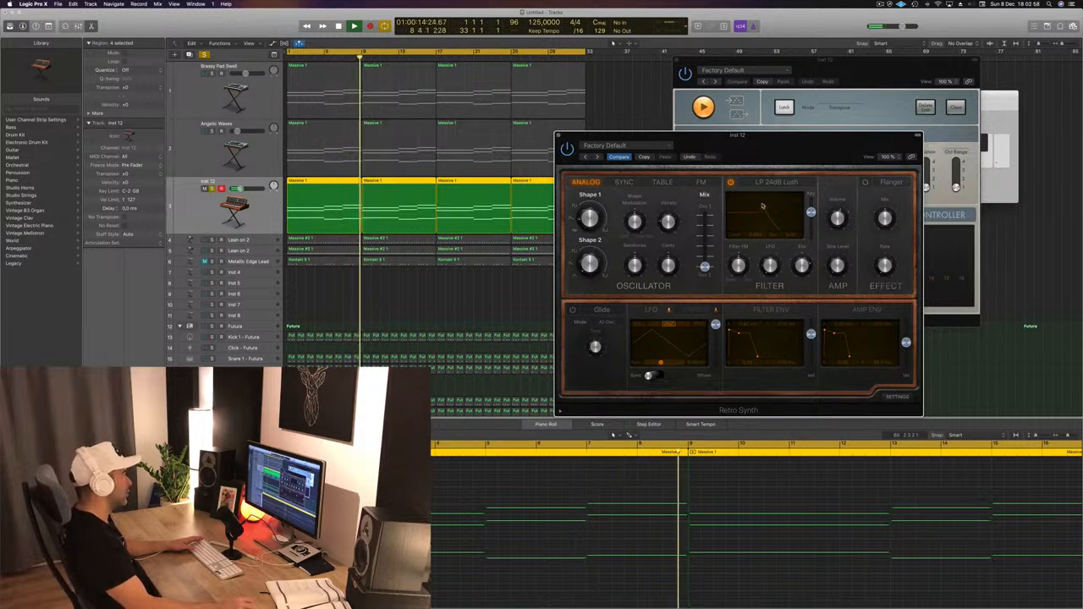
{"action": "left_click_drag", "start_coordinate": [761, 210], "coordinate": [727, 213]}
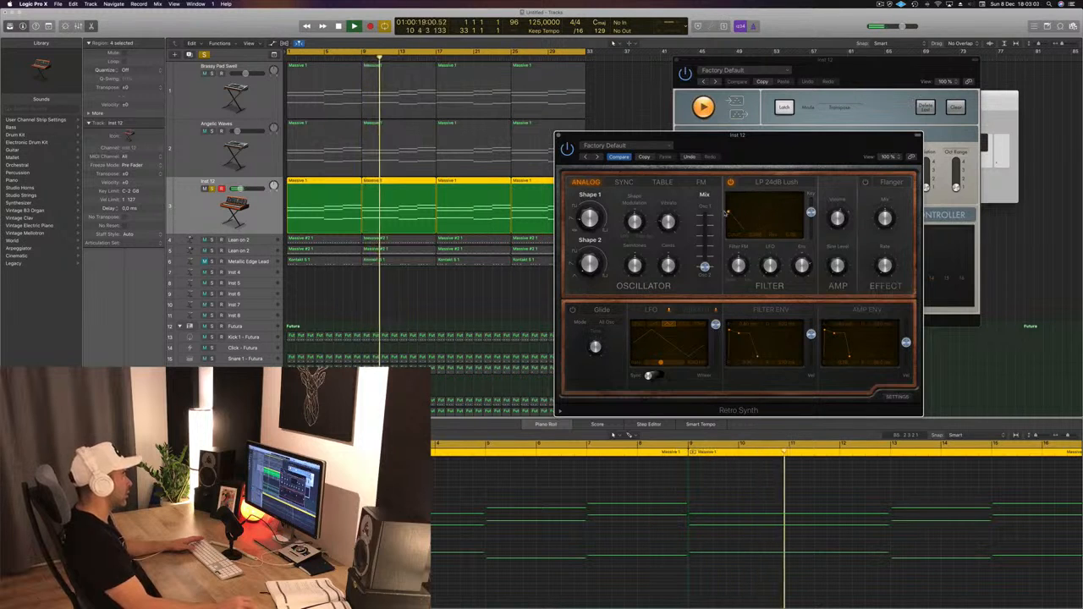
{"action": "left_click_drag", "start_coordinate": [832, 158], "coordinate": [903, 109]}
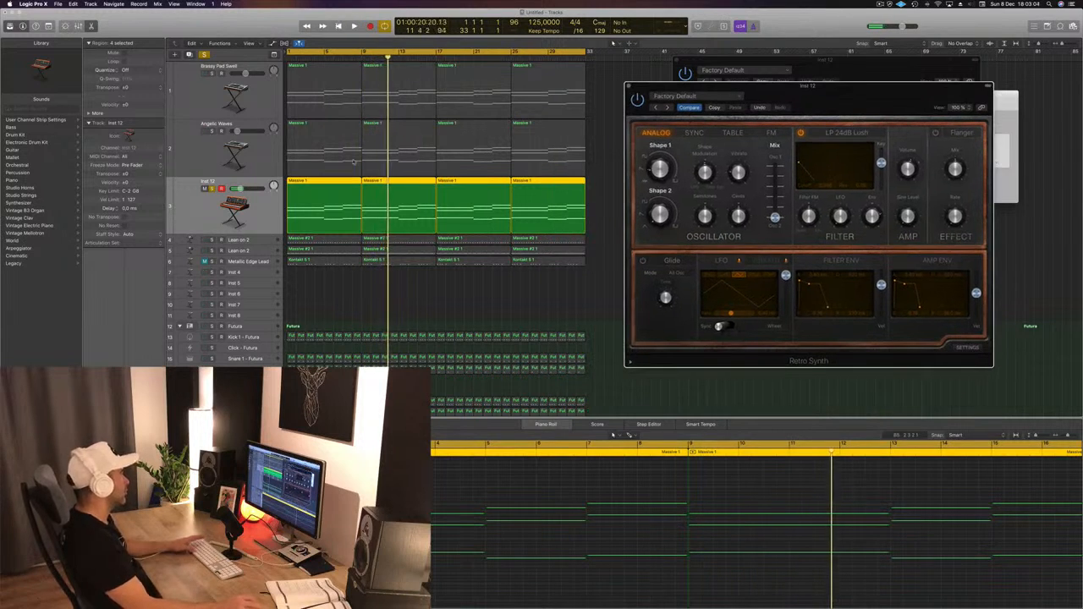
- Take Inst 12 out of solo and play the whole mix from the start
{"action": "key", "text": "Return"}
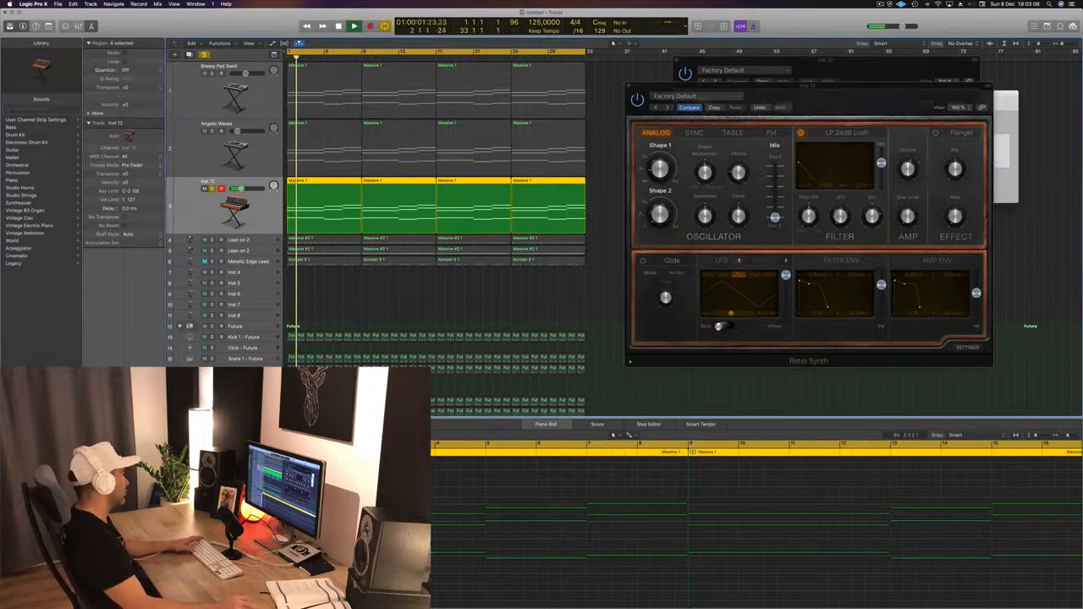
{"action": "key", "text": "super+a"}
{"action": "key", "text": "Return"}
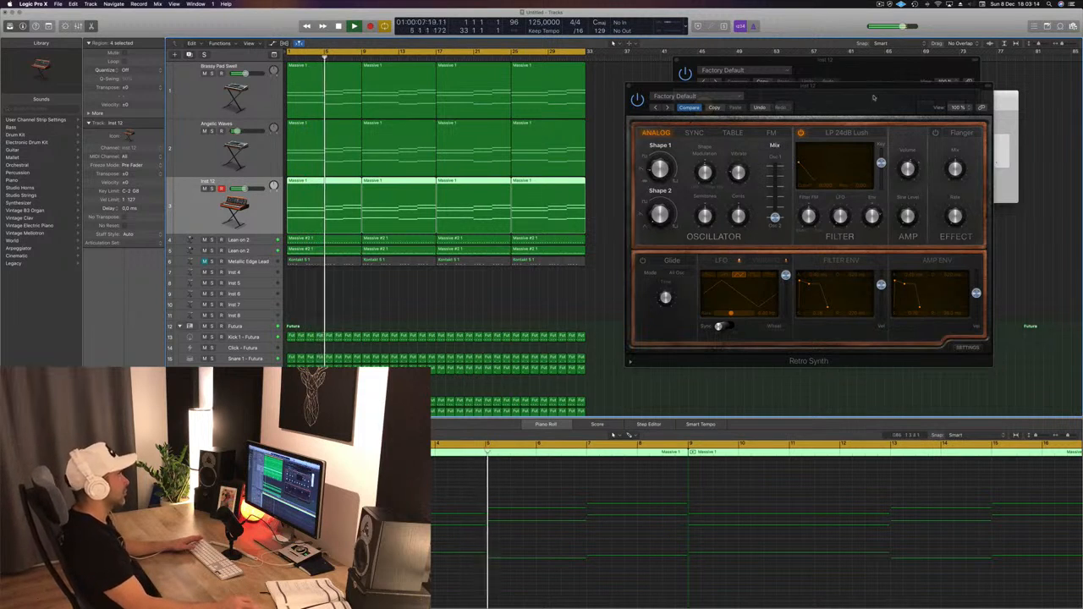
- Close the Retro Synth, Arpeggiator and Musical Typing windows while replaying the mix from bar 1
{"action": "left_click_drag", "start_coordinate": [874, 97], "coordinate": [795, 138]}
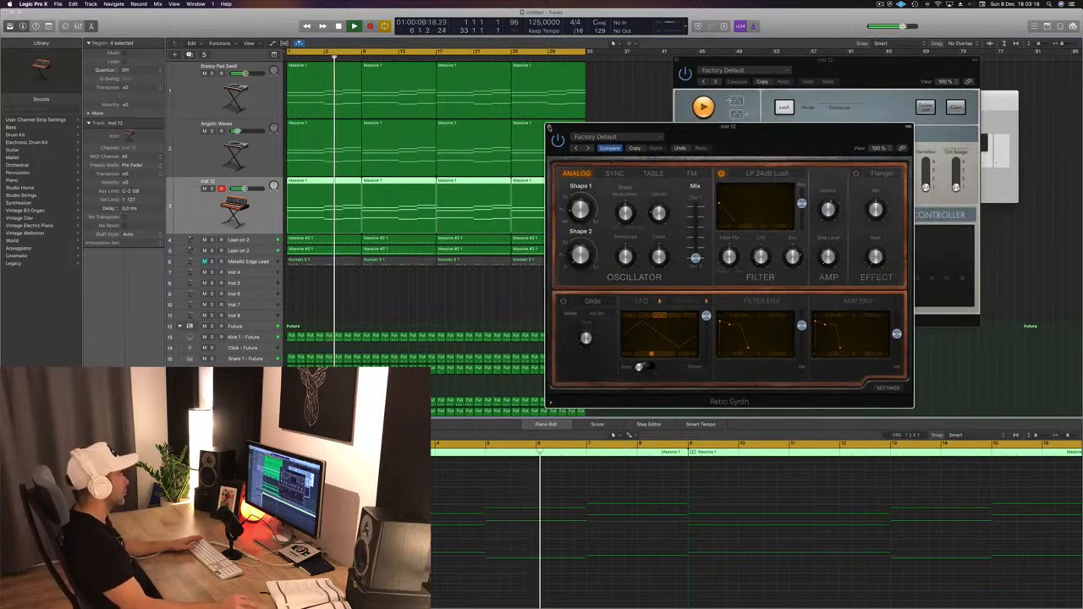
{"action": "left_click", "coordinate": [549, 128]}
{"action": "key", "text": "space"}
{"action": "key", "text": "space"}
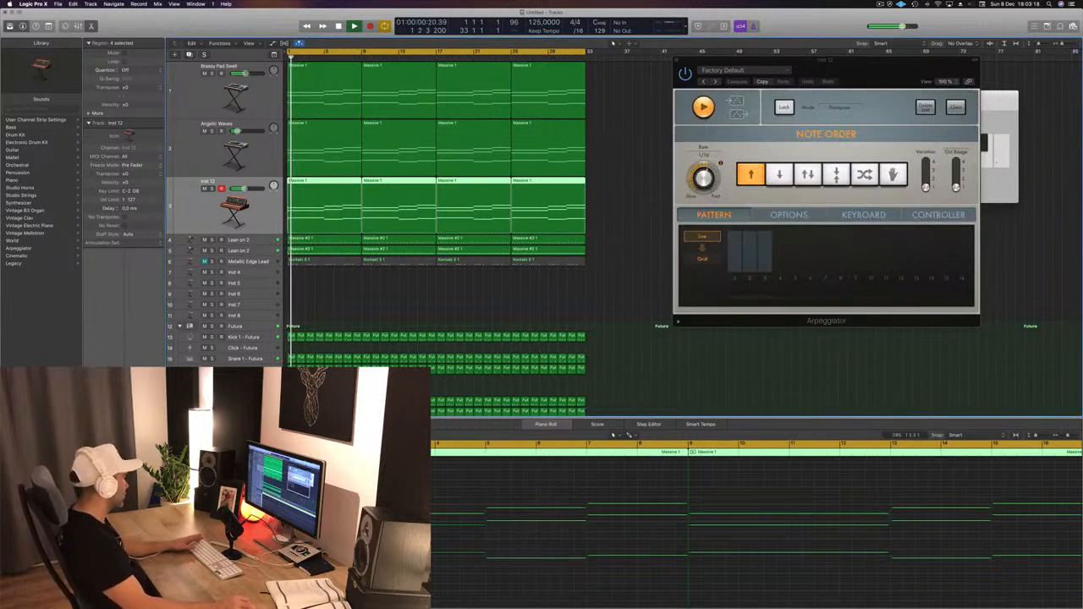
{"action": "left_click_drag", "start_coordinate": [676, 59], "coordinate": [691, 60]}
{"action": "left_click", "coordinate": [691, 60]}
{"action": "left_click_drag", "start_coordinate": [836, 99], "coordinate": [802, 101]}
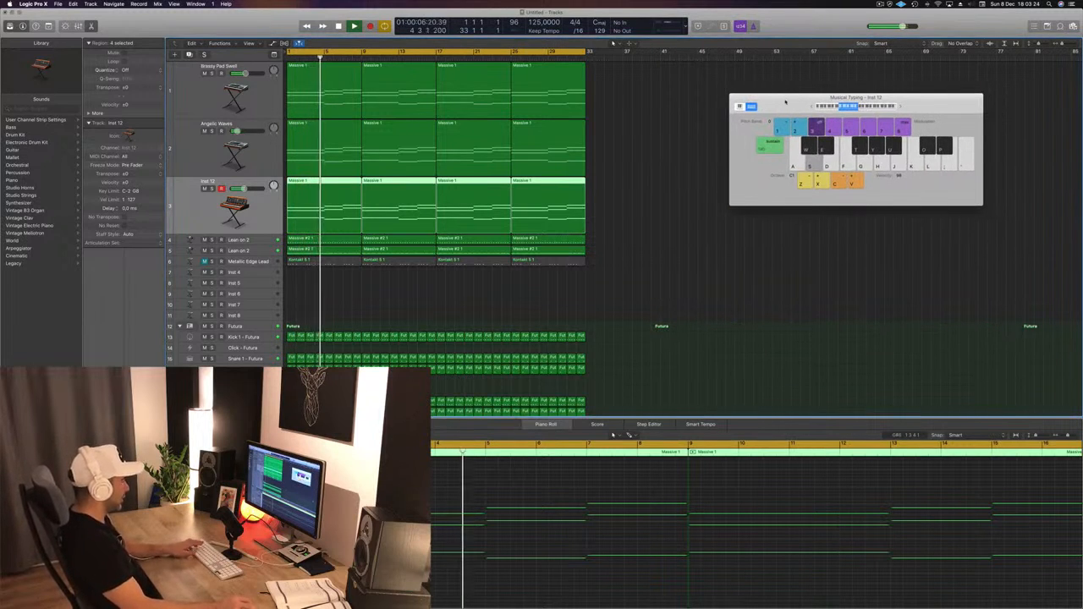
{"action": "left_click", "coordinate": [735, 97]}
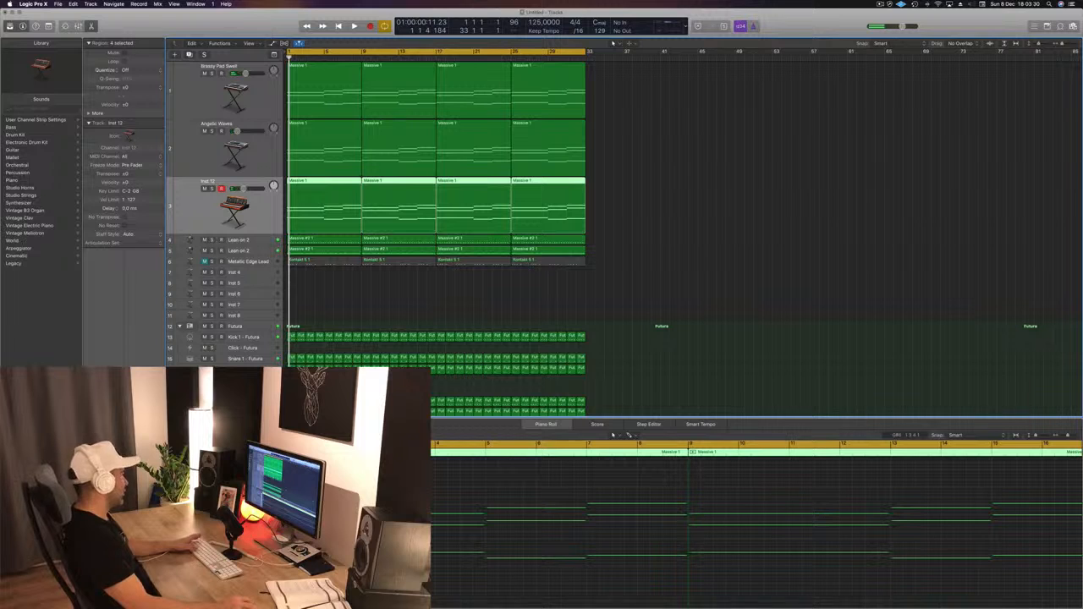
- Deselect the regions and play the arrangement from bar 1 while reviewing the synth and Futura drum tracks
{"action": "left_click", "coordinate": [656, 211]}
{"action": "scroll", "coordinate": [608, 261], "scroll_direction": "up", "scroll_amount": 2}
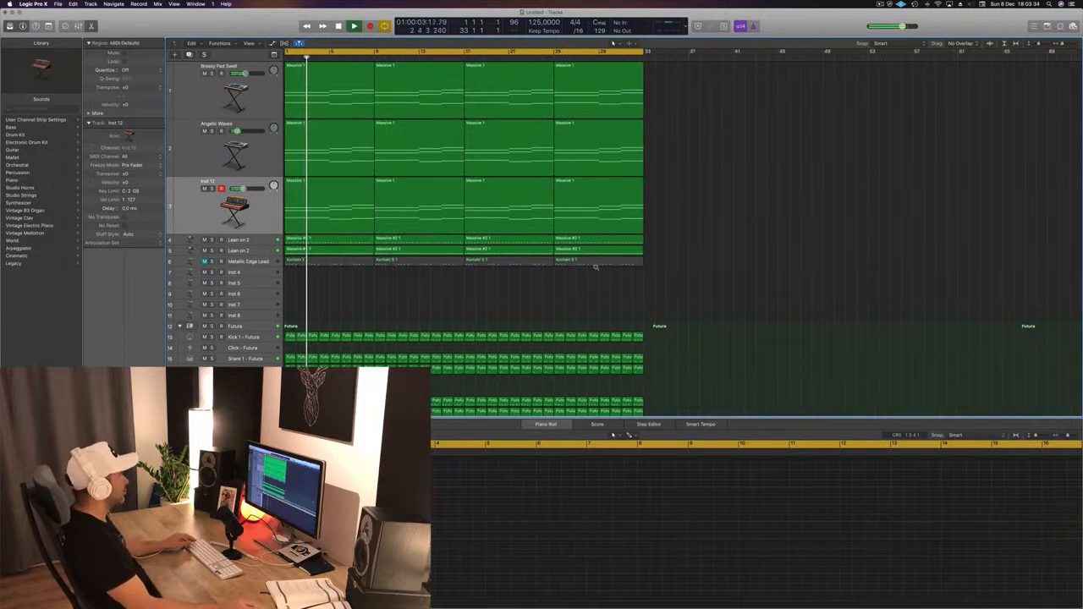
{"action": "scroll", "coordinate": [595, 268], "scroll_direction": "up", "scroll_amount": 1}
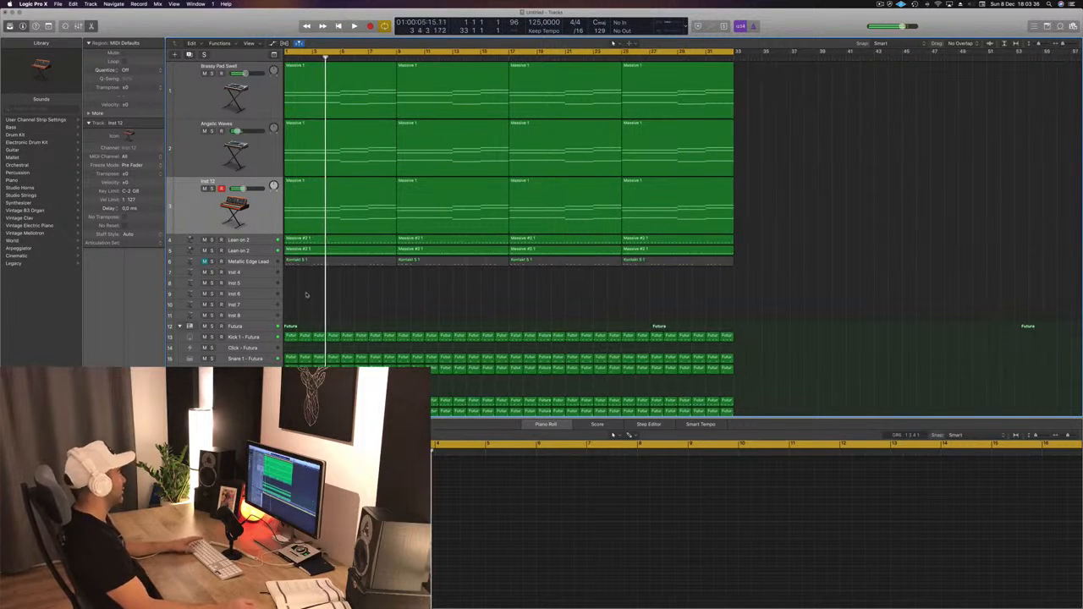
{"action": "key", "text": "Return"}
{"action": "scroll", "coordinate": [312, 294], "scroll_direction": "down", "scroll_amount": 5}
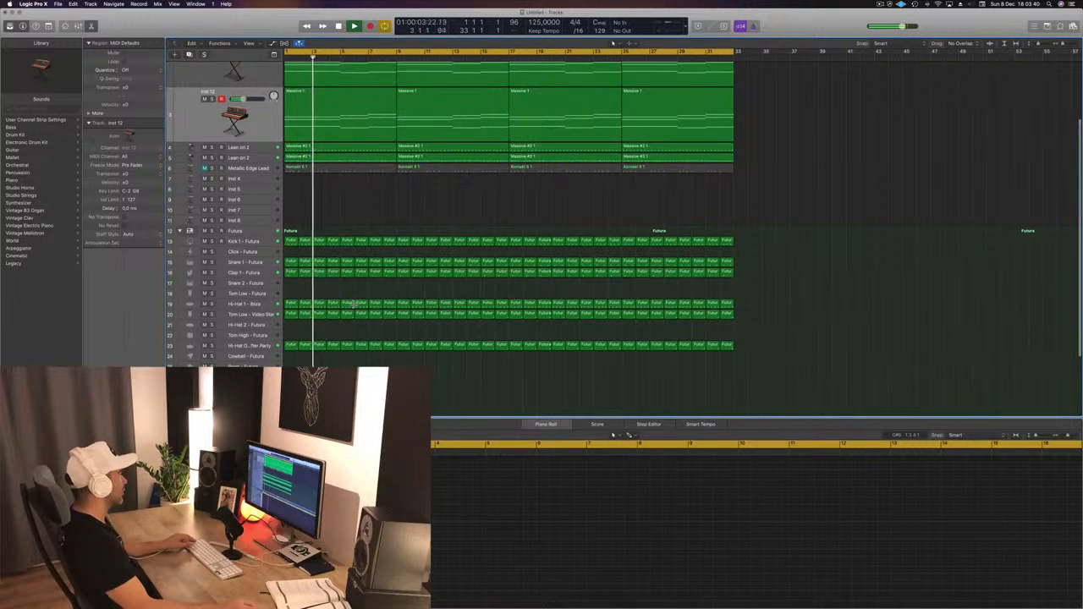
{"action": "scroll", "coordinate": [359, 287], "scroll_direction": "up", "scroll_amount": 5}
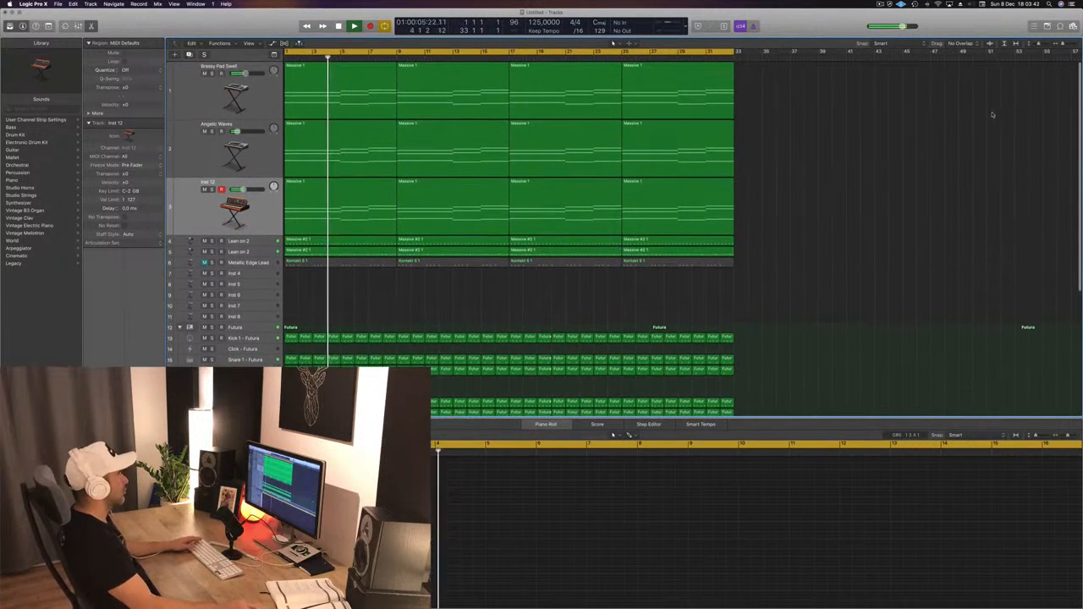
{"action": "key", "text": "space"}
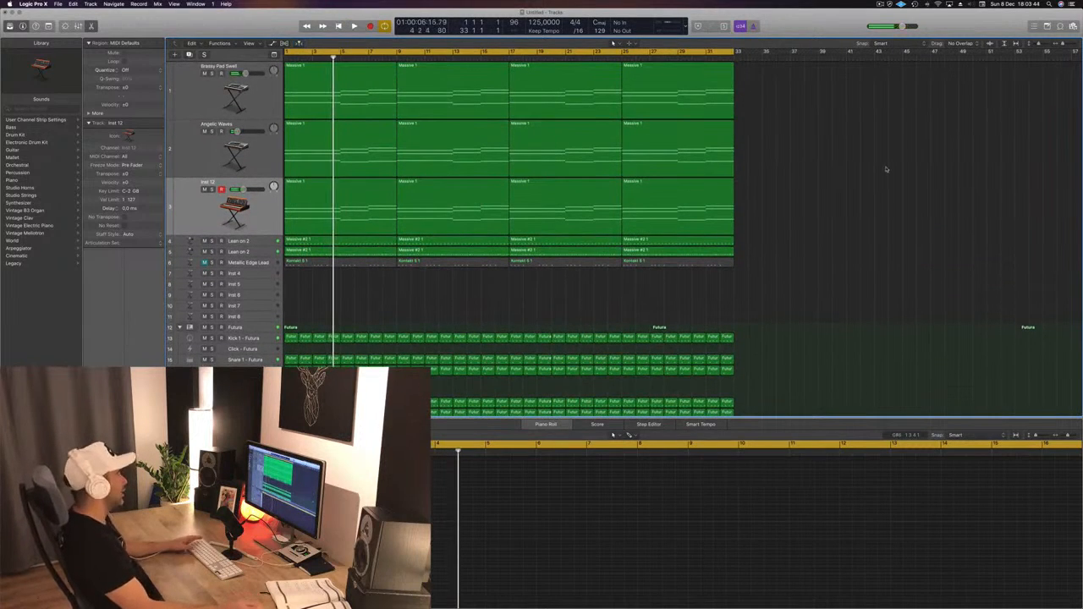
- Copy the first hi-hat region onto the Cowbell - Futura track at bar 1 and audition it
{"action": "scroll", "coordinate": [474, 339], "scroll_direction": "down", "scroll_amount": 10}
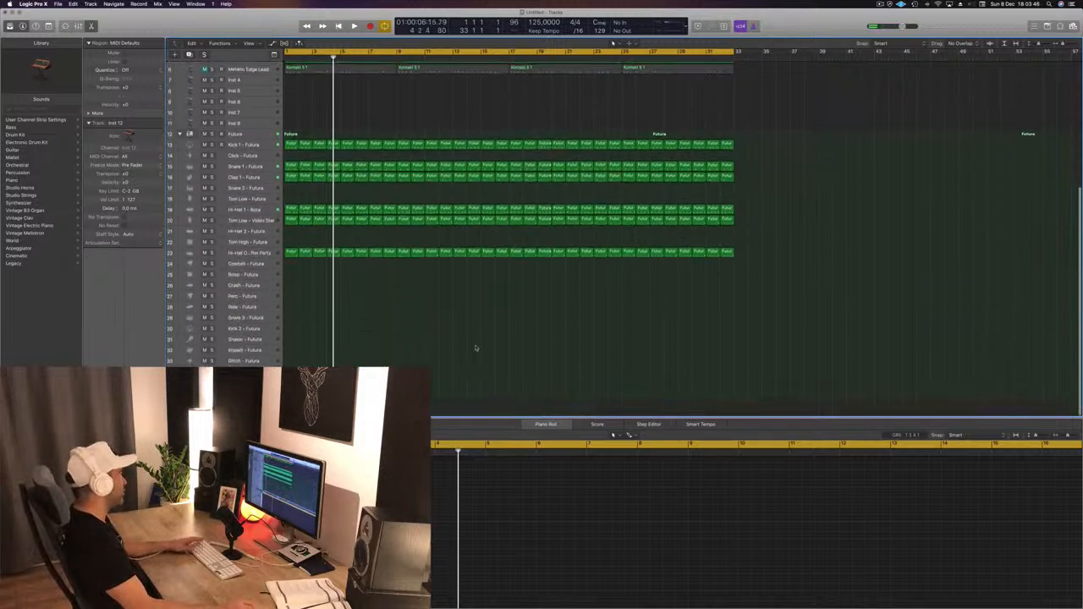
{"action": "key", "text": "Return"}
{"action": "key", "text": "space"}
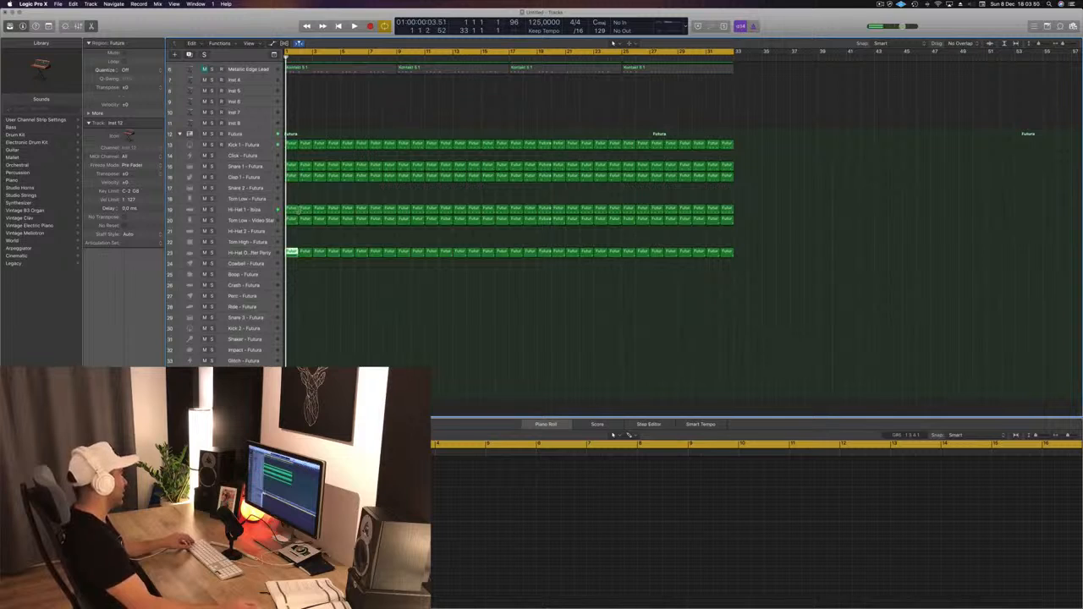
{"action": "left_click_drag", "start_coordinate": [291, 209], "coordinate": [291, 269]}
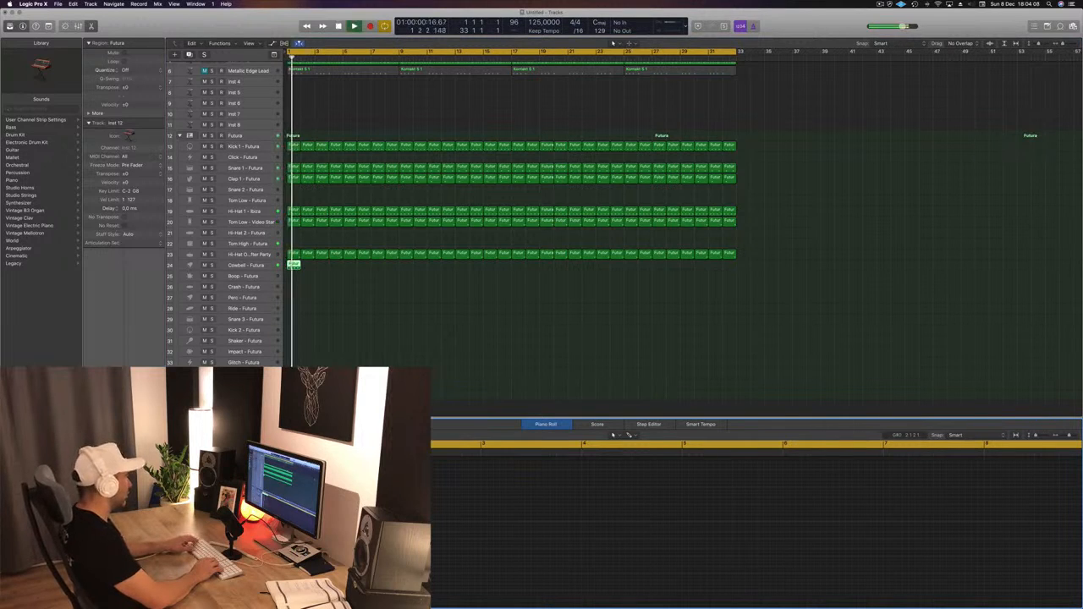
{"action": "key", "text": "space"}
{"action": "key", "text": "space"}
- Change the Cowbell - Futura track's sound to Cowbell Low - Silverlake and audition it from the start
{"action": "left_click", "coordinate": [251, 266]}
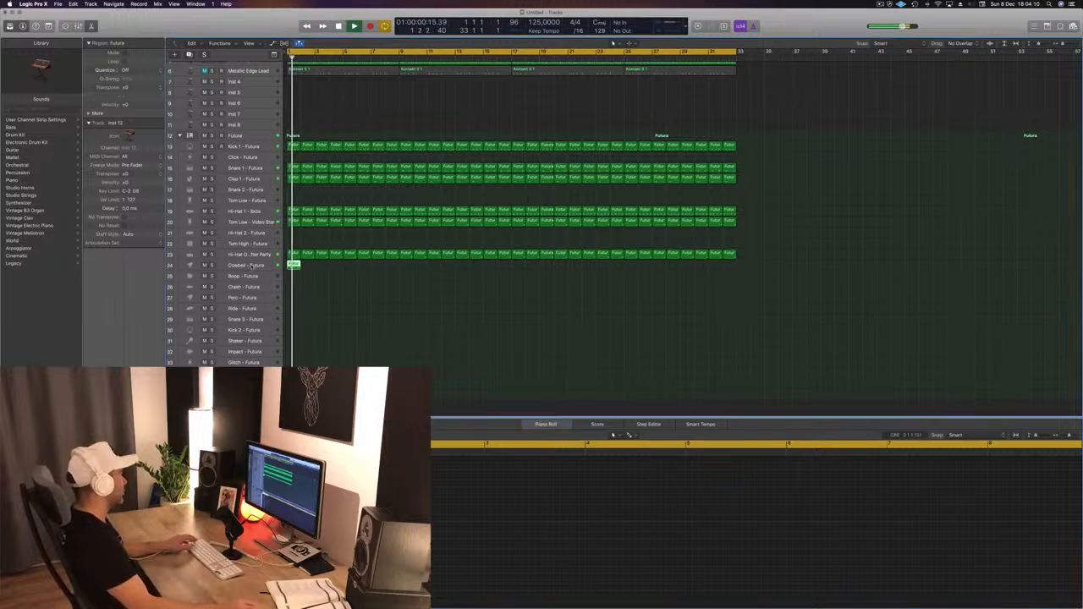
{"action": "left_click", "coordinate": [251, 267]}
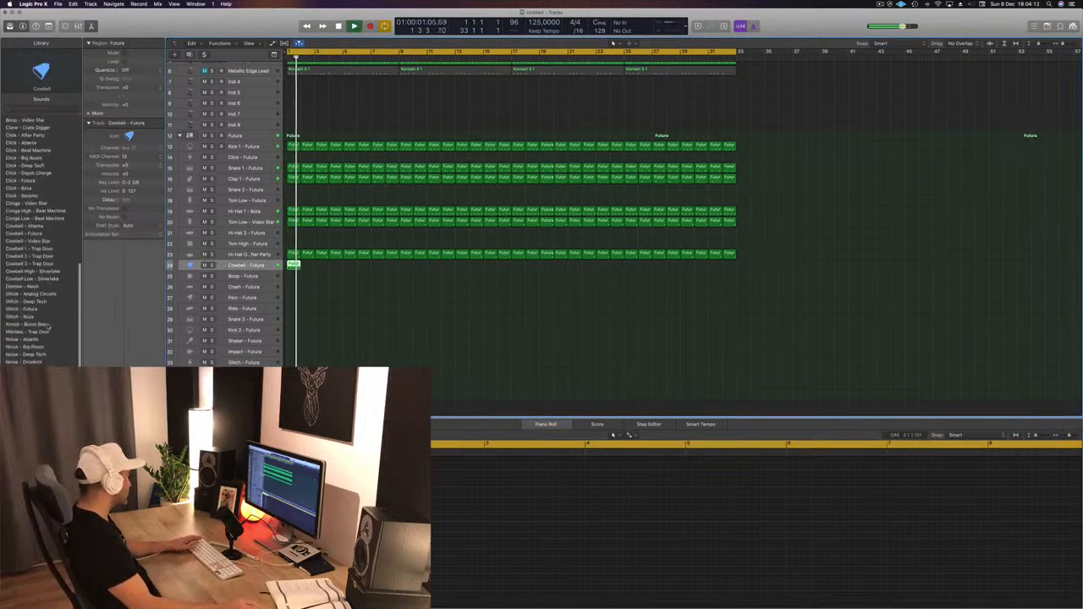
{"action": "scroll", "coordinate": [43, 313], "scroll_direction": "up", "scroll_amount": 1}
{"action": "key", "text": "space"}
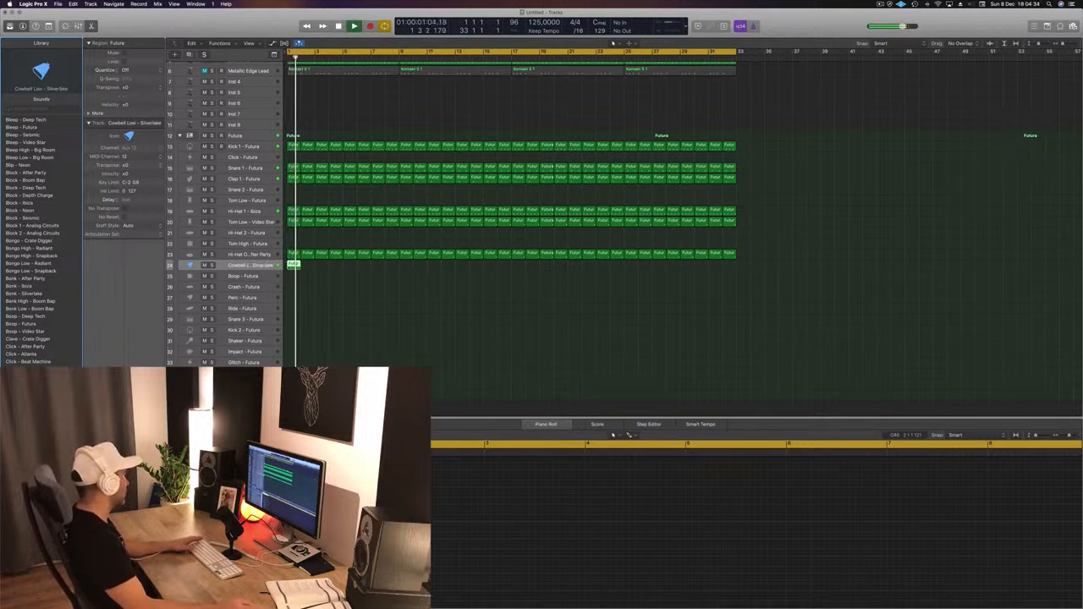
{"action": "key", "text": "Return"}
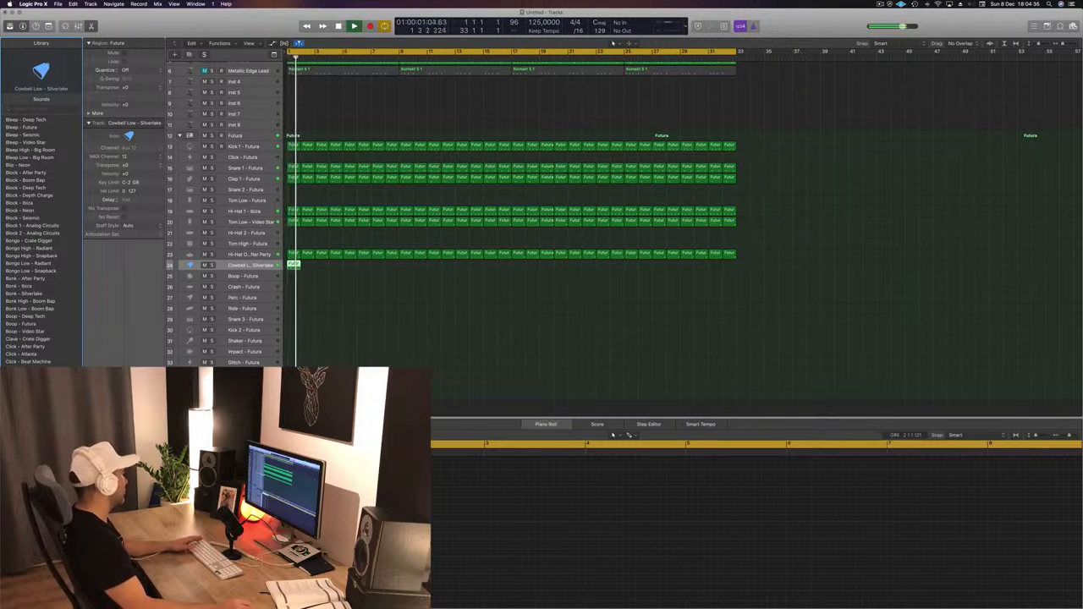
{"action": "key", "text": "Return"}
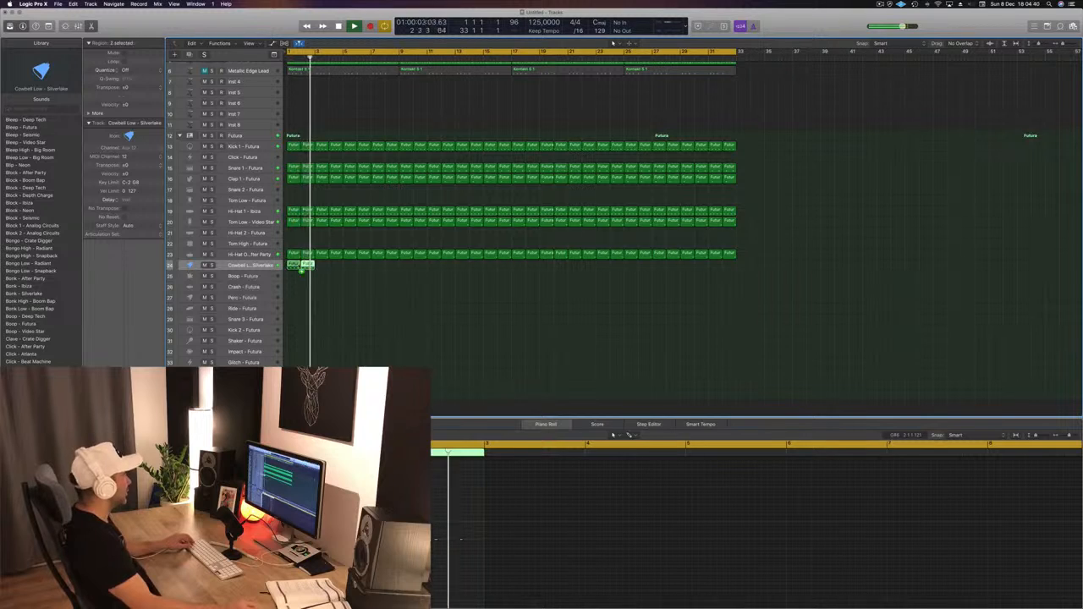
- Copy the one-bar cowbell region repeatedly along its track to fill all 32 bars
{"action": "left_click_drag", "start_coordinate": [294, 264], "coordinate": [357, 272]}
{"action": "left_click_drag", "start_coordinate": [436, 269], "coordinate": [412, 272]}
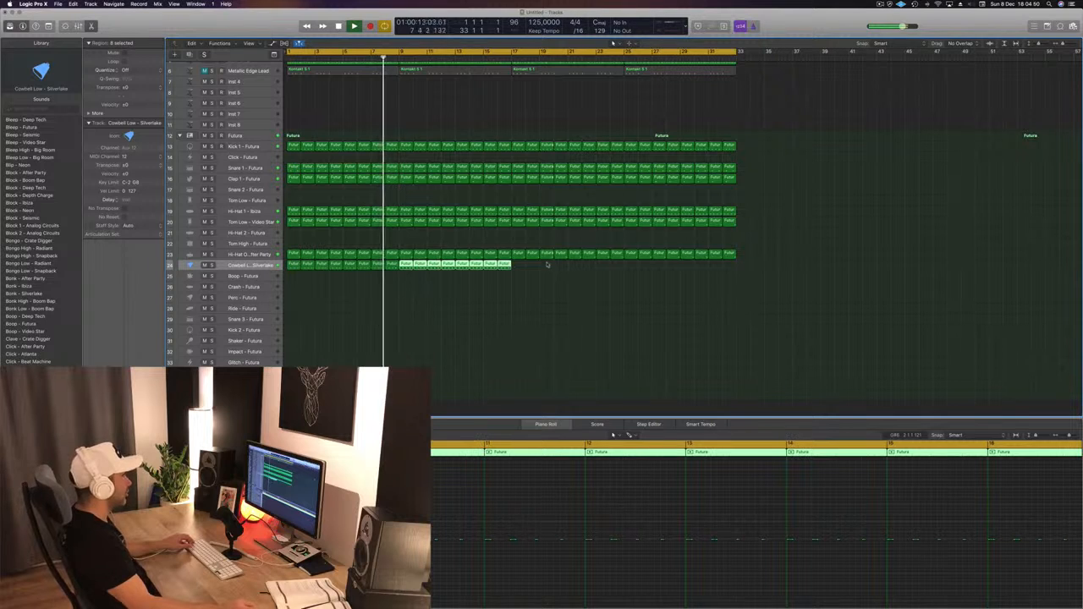
{"action": "mouse_move", "coordinate": [543, 268]}
{"action": "left_mouse_down"}
{"action": "mouse_move", "coordinate": [291, 277]}
{"action": "mouse_move", "coordinate": [543, 268]}
{"action": "mouse_move", "coordinate": [525, 269]}
{"action": "left_mouse_up"}
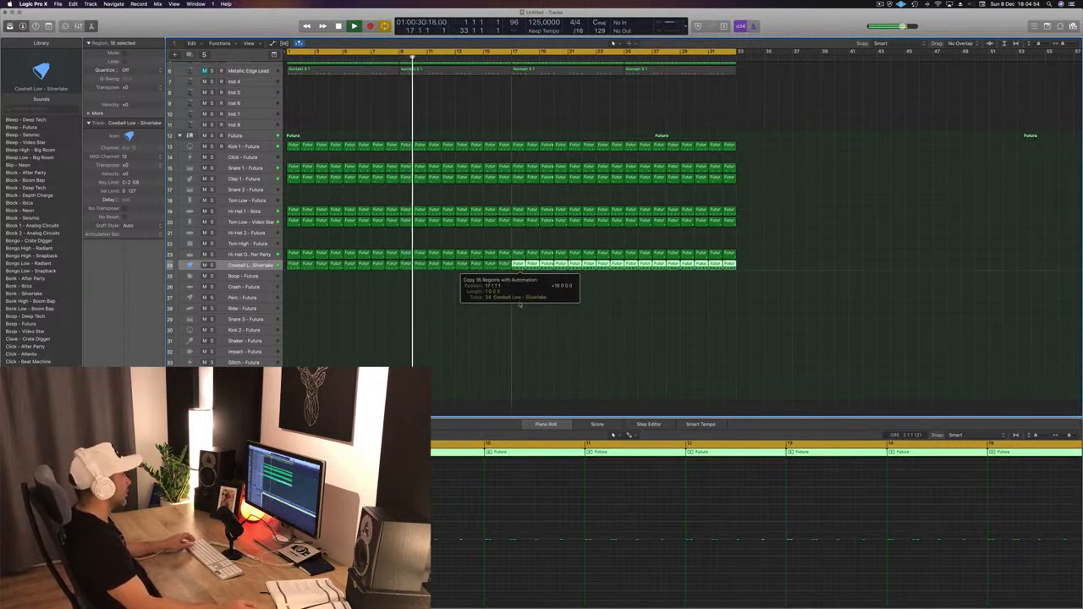
- Return to bar 1 and play the arrangement with the full Cowbell Low - Silverlake pattern
{"action": "key", "text": "Return"}
{"action": "scroll", "coordinate": [523, 316], "scroll_direction": "up", "scroll_amount": 6}
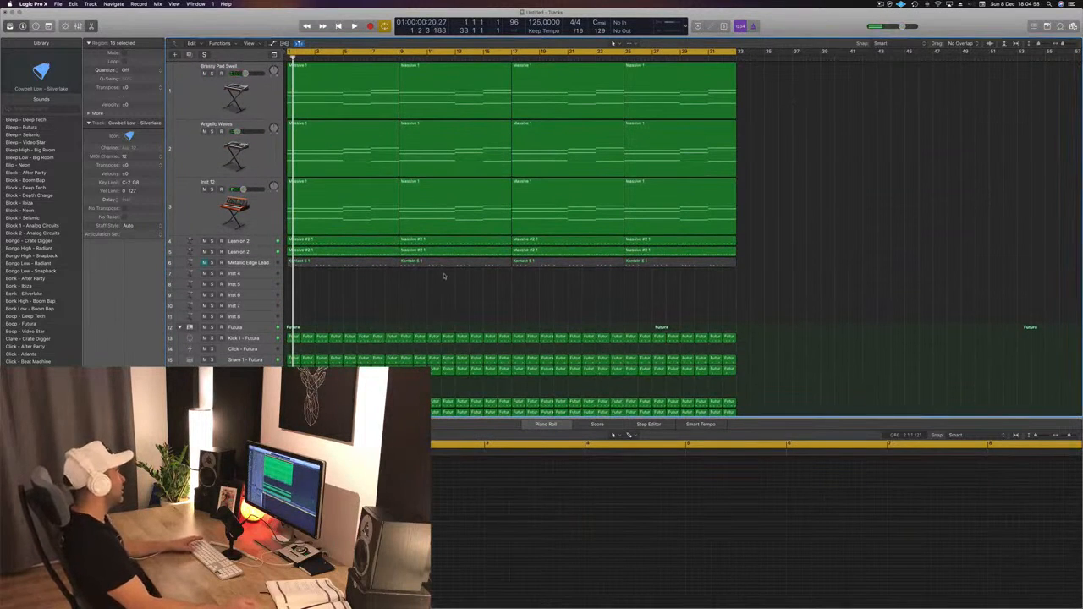
{"action": "key", "text": "space"}
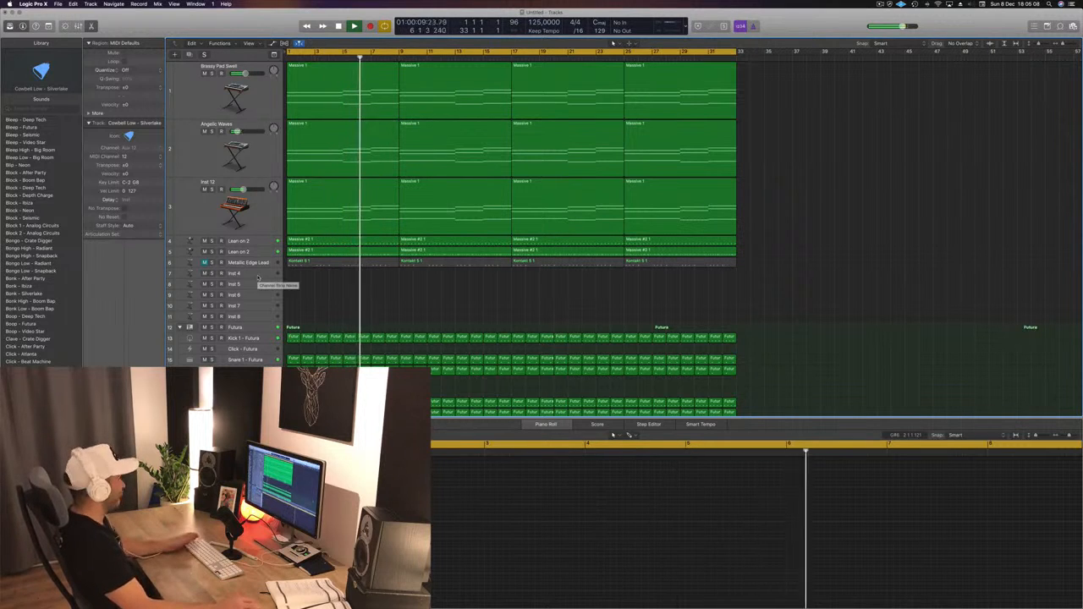
- Unmute the Metallic Edge Lead track, audition it in the mix from bar 1, and mute it again
{"action": "left_click", "coordinate": [211, 265]}
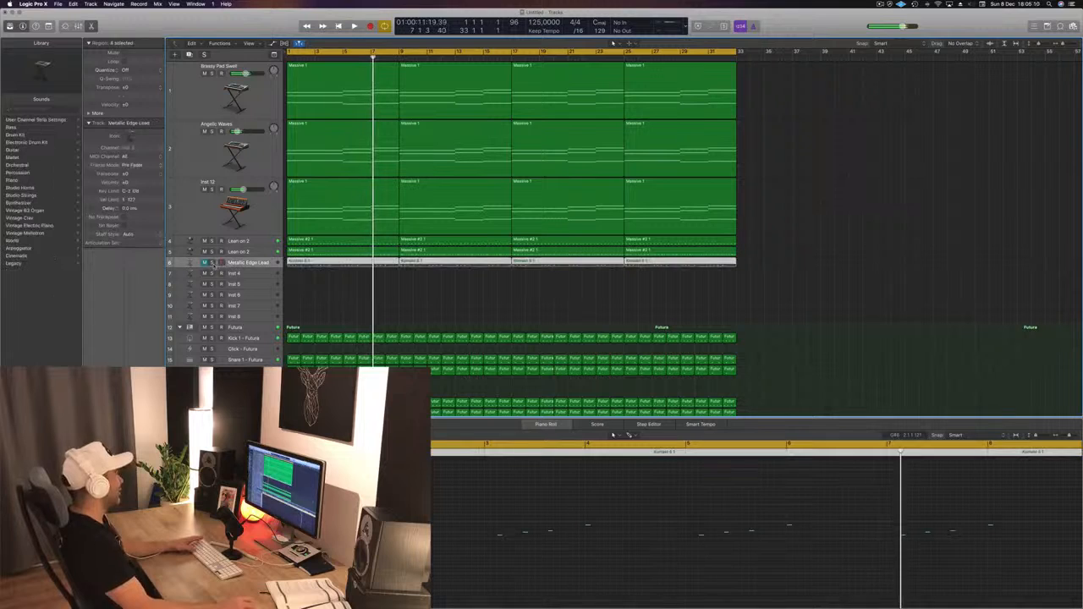
{"action": "key", "text": "Return"}
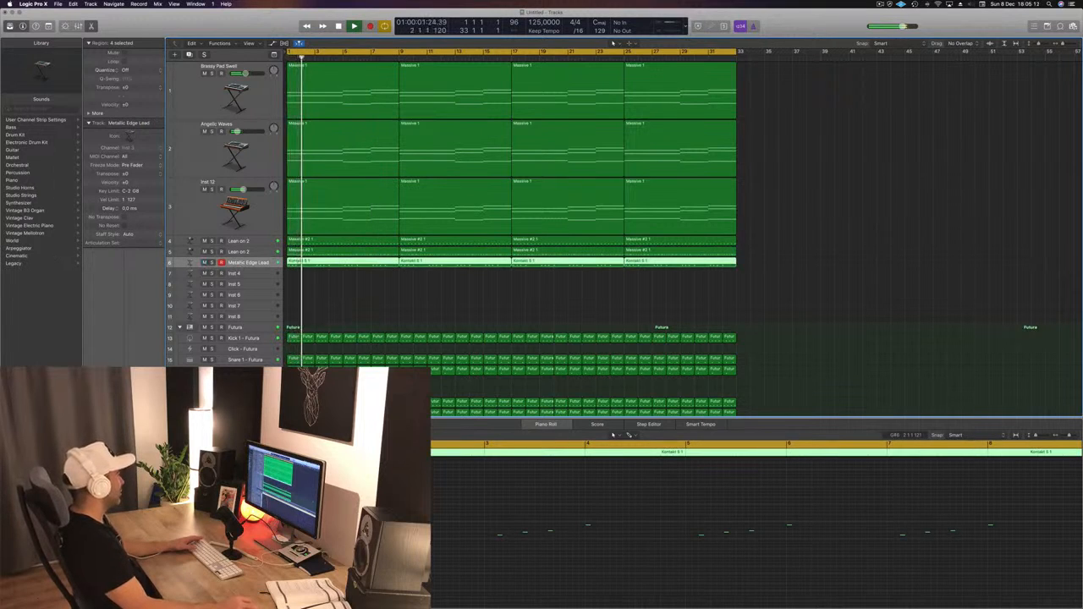
{"action": "key", "text": "Return"}
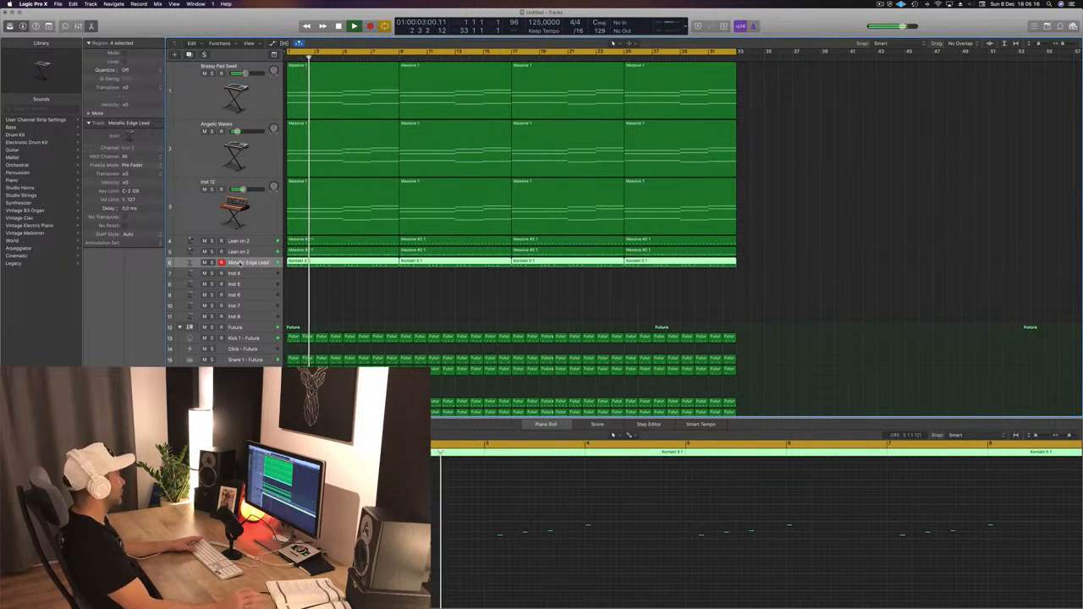
{"action": "left_click", "coordinate": [360, 300]}
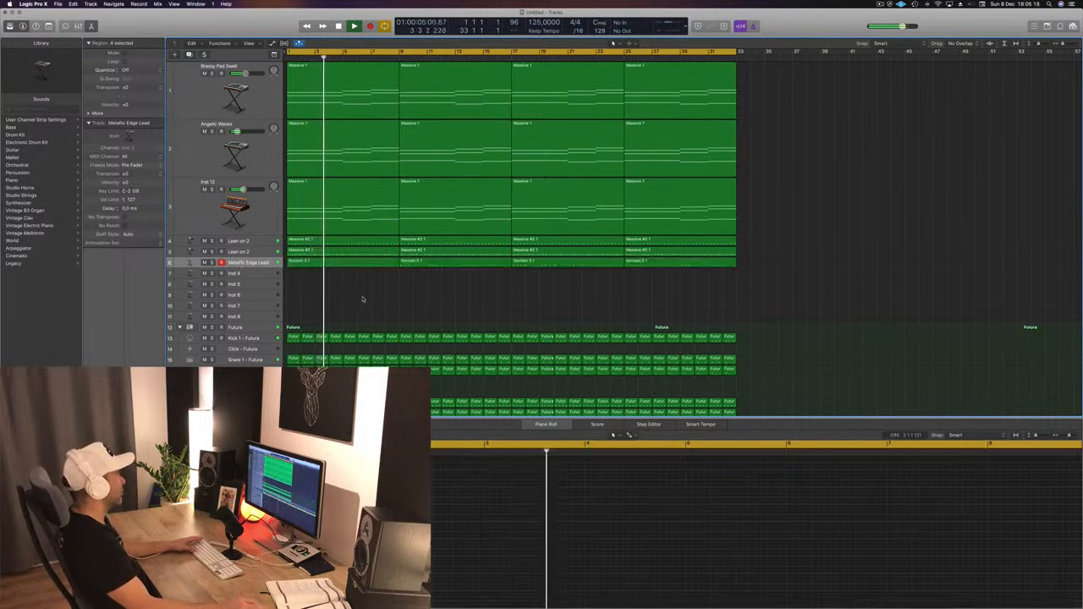
{"action": "key", "text": "Return"}
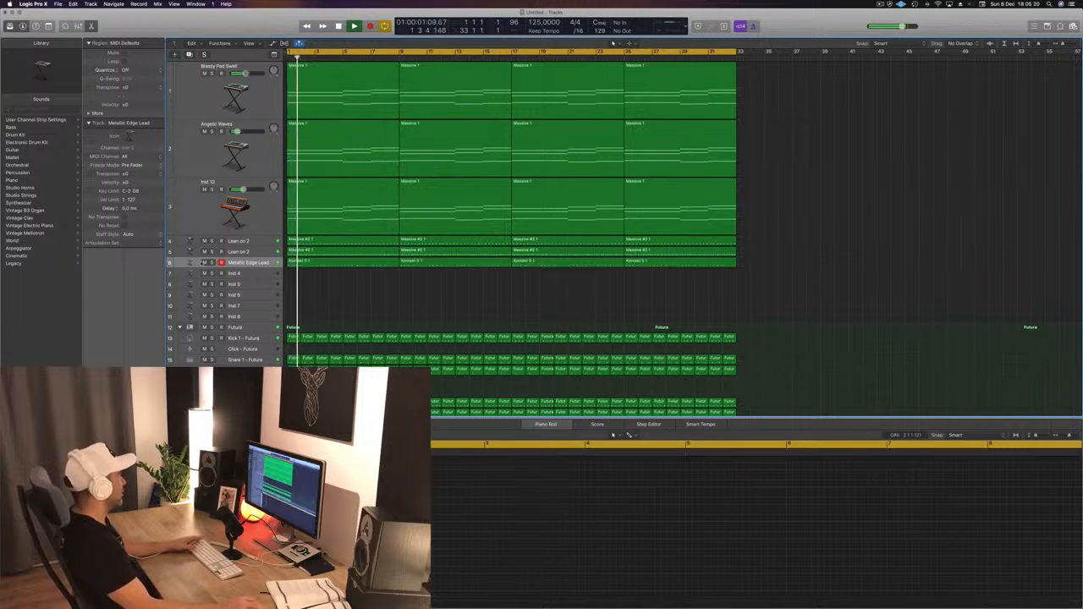
{"action": "key", "text": "ctrl+m"}
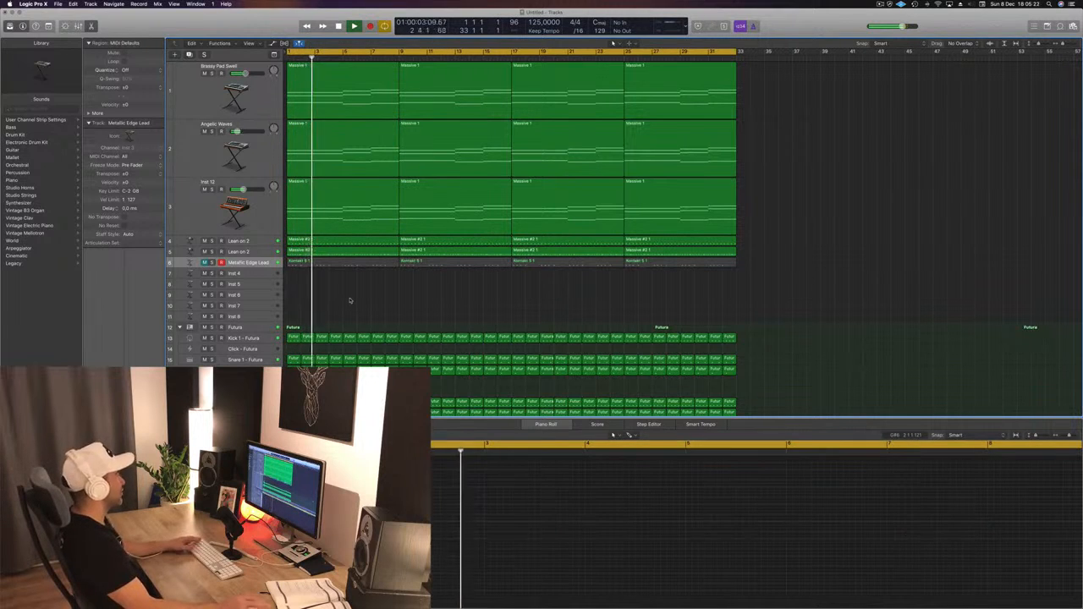
- Enlarge the track rows slightly, select the Inst 4 track and open the Musical Typing keyboard for it
{"action": "key", "text": "super+Down"}
{"action": "key", "text": "super+Down"}
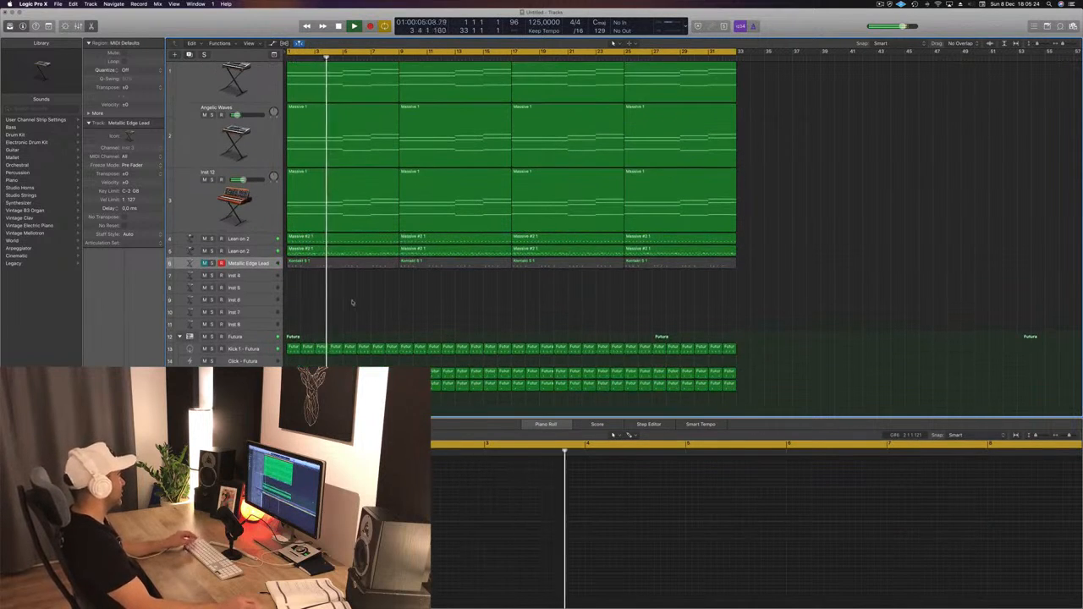
{"action": "left_click", "coordinate": [248, 277]}
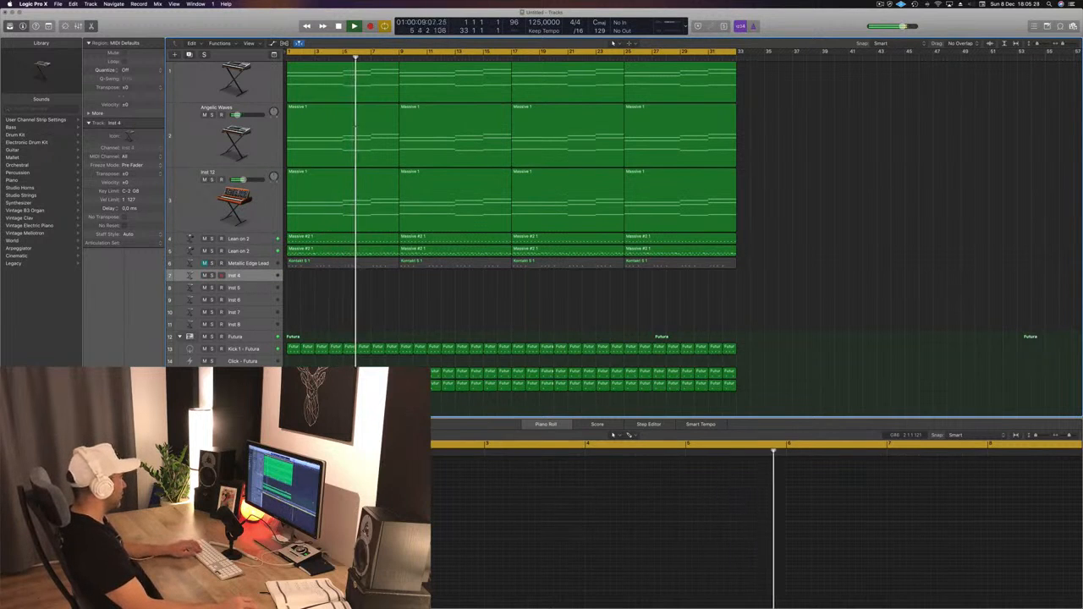
{"action": "key", "text": "g"}
{"action": "key", "text": "g"}
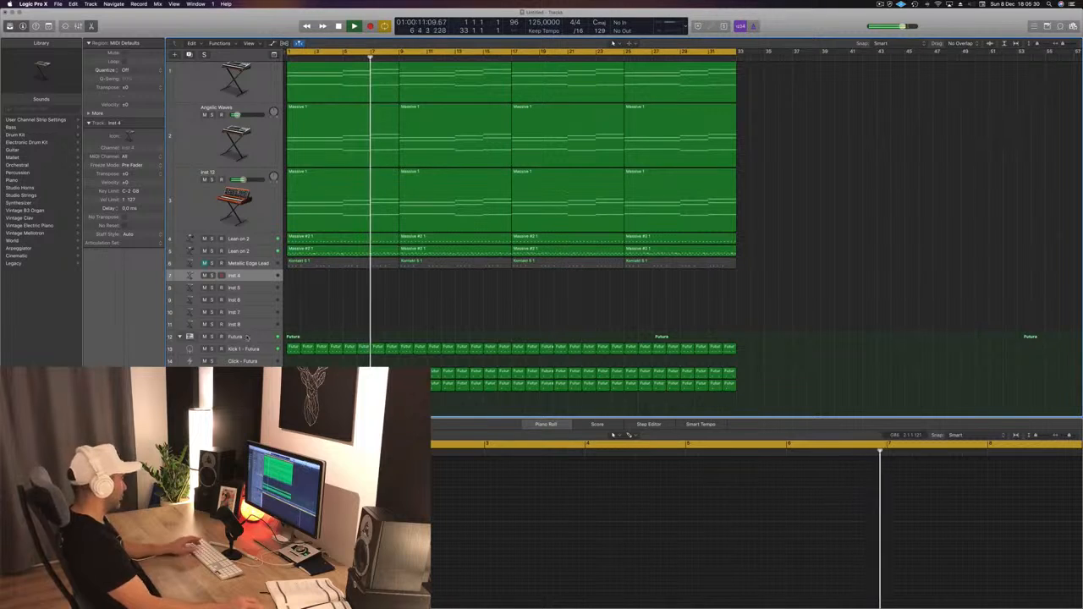
{"action": "key", "text": "super+k"}
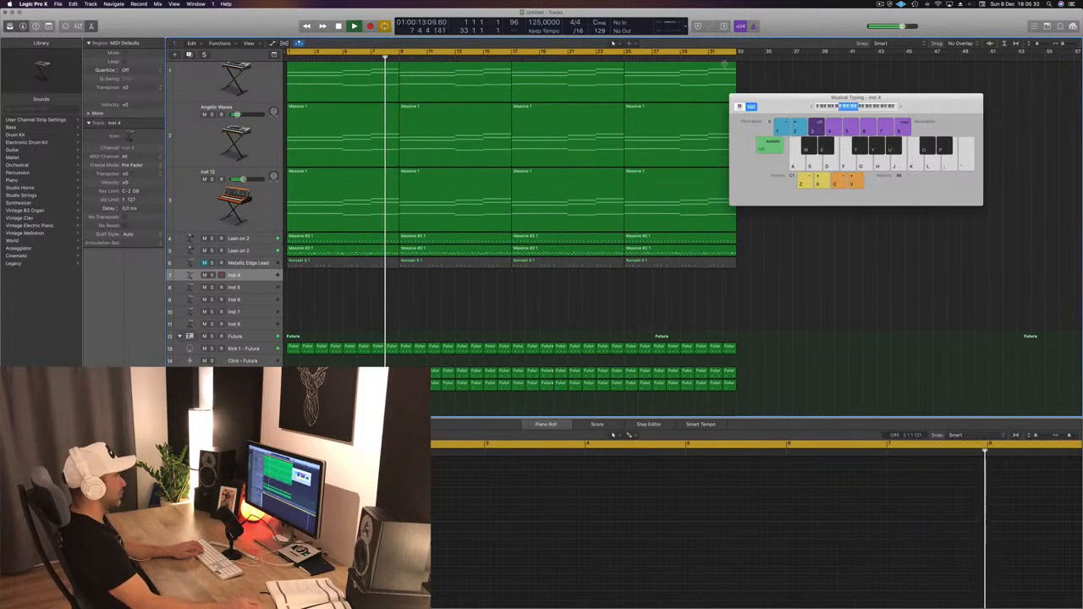
- Reposition the Musical Typing keyboard and try out low notes on Inst 4 over the playing arrangement
{"action": "left_click_drag", "start_coordinate": [780, 109], "coordinate": [636, 225]}
{"action": "key", "text": "h"}
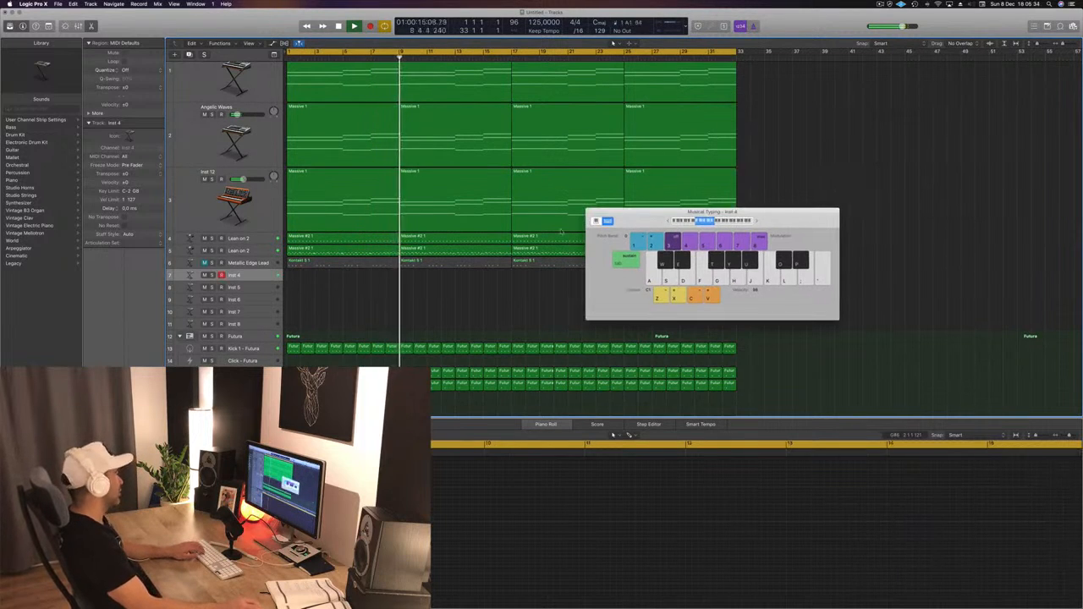
{"action": "key", "text": "h"}
{"action": "key", "text": "g"}
{"action": "key", "text": "h"}
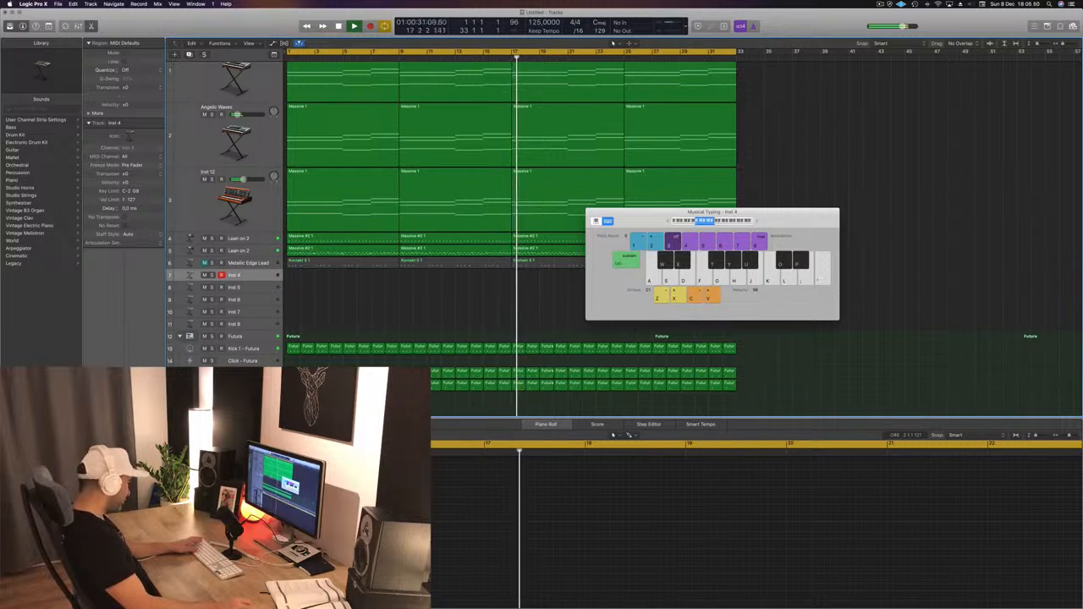
- Load the grandiose preset in the SilverVerb reverb on Aux 33 and close the plug-in window
{"action": "key", "text": "v"}
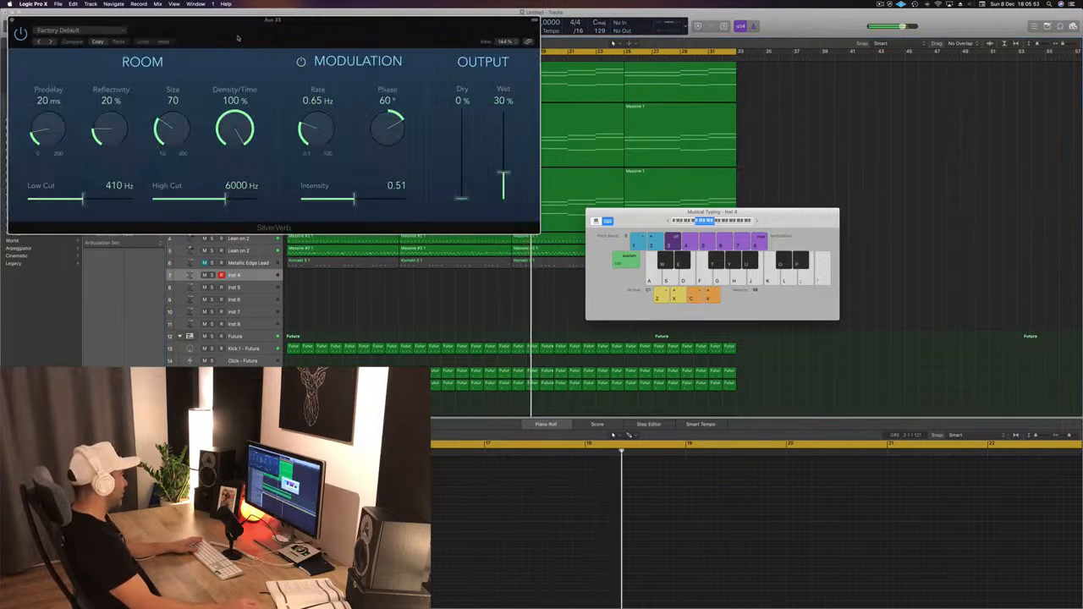
{"action": "left_click_drag", "start_coordinate": [237, 37], "coordinate": [576, 114]}
{"action": "left_click", "coordinate": [417, 105]}
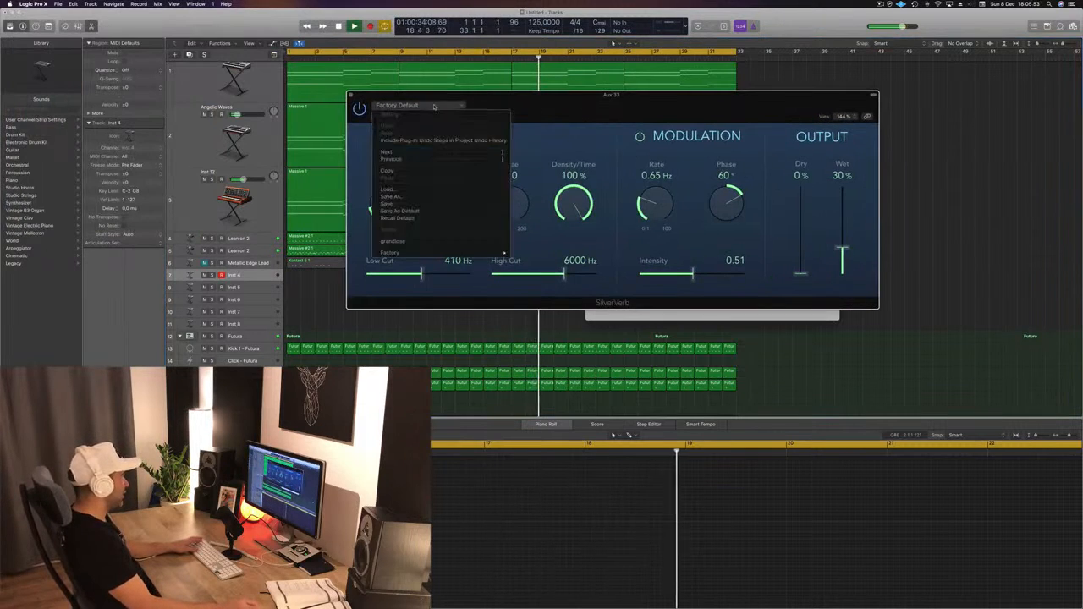
{"action": "left_click", "coordinate": [419, 241]}
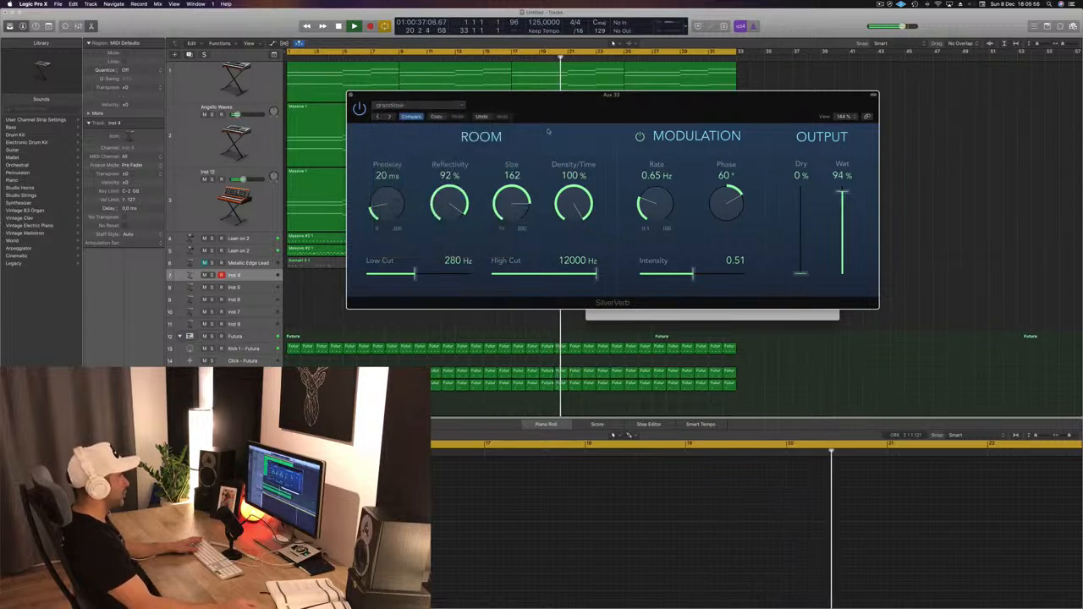
{"action": "left_click_drag", "start_coordinate": [490, 102], "coordinate": [454, 103]}
{"action": "left_click", "coordinate": [315, 96]}
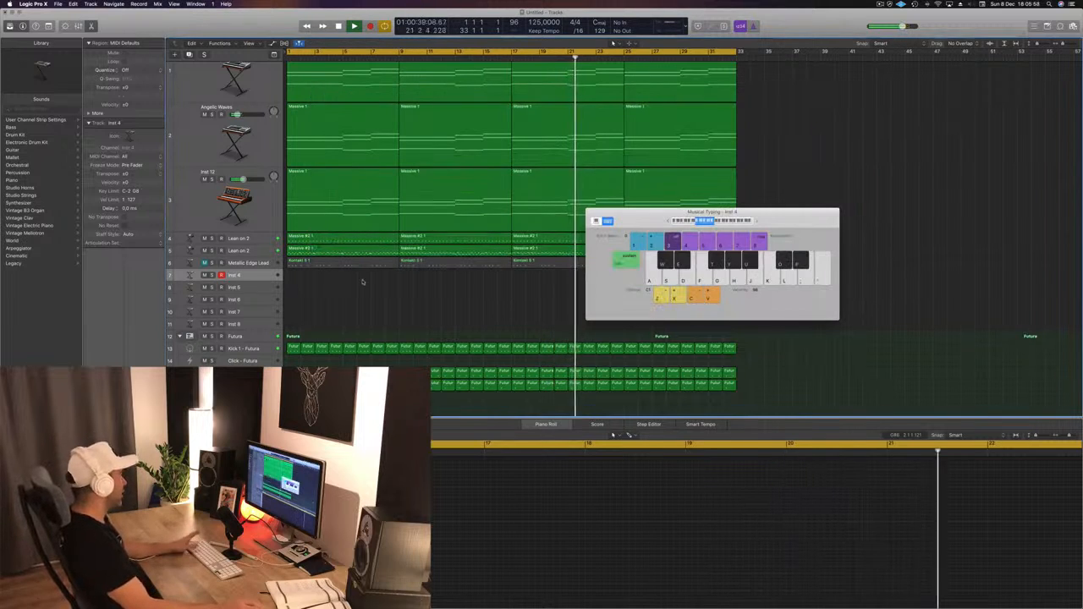
- Raise the Musical Typing octave to C4 and try out melody notes on Inst 4 over the playing arrangement
{"action": "key", "text": "j"}
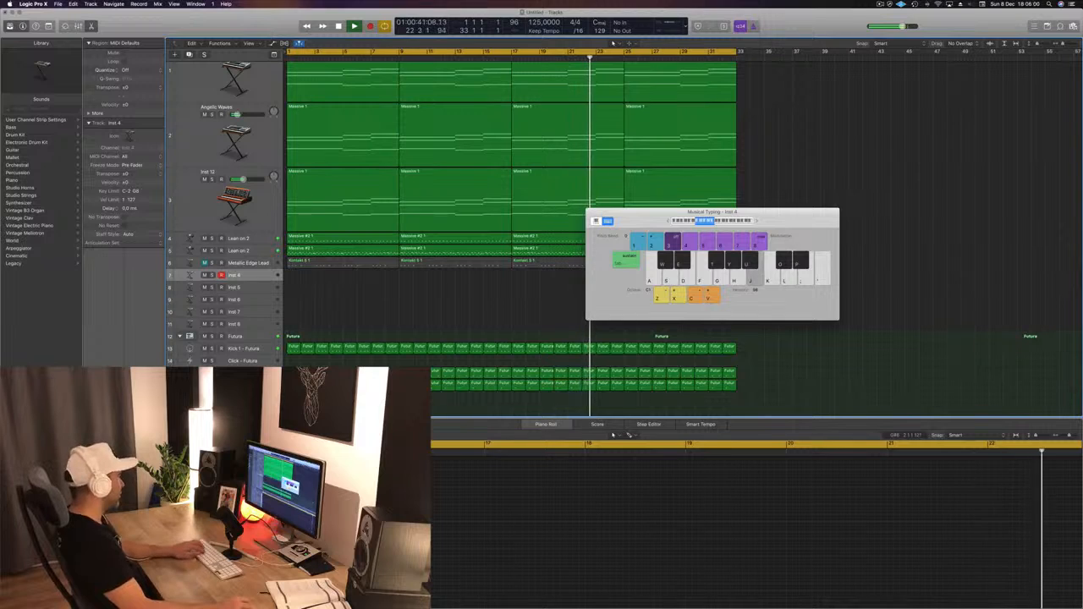
{"action": "key", "text": "g"}
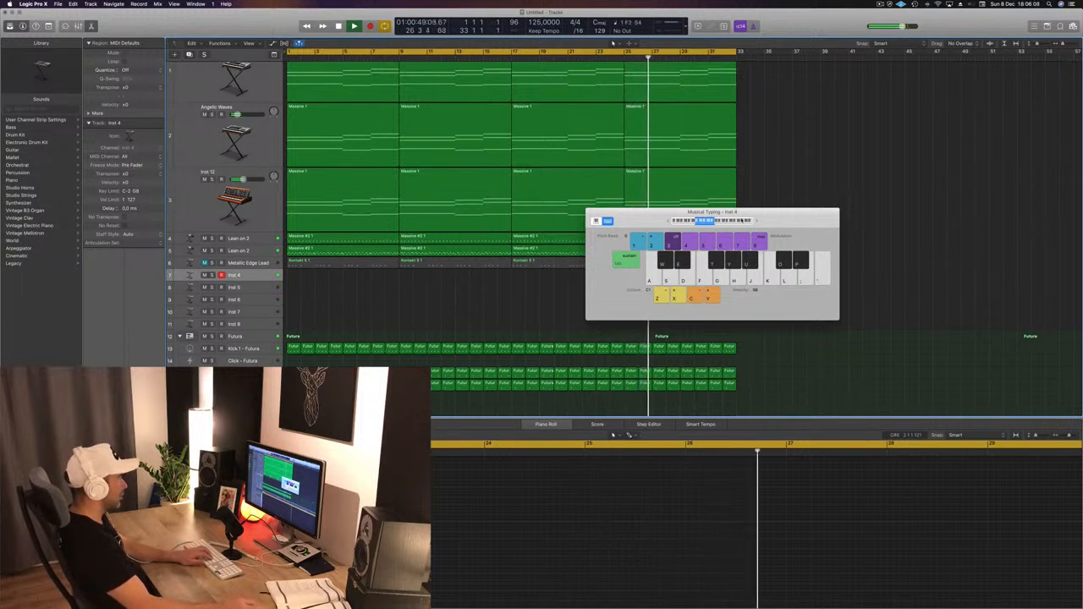
{"action": "left_click", "coordinate": [721, 221]}
{"action": "key", "text": "semicolon"}
{"action": "key", "text": "apostrophe"}
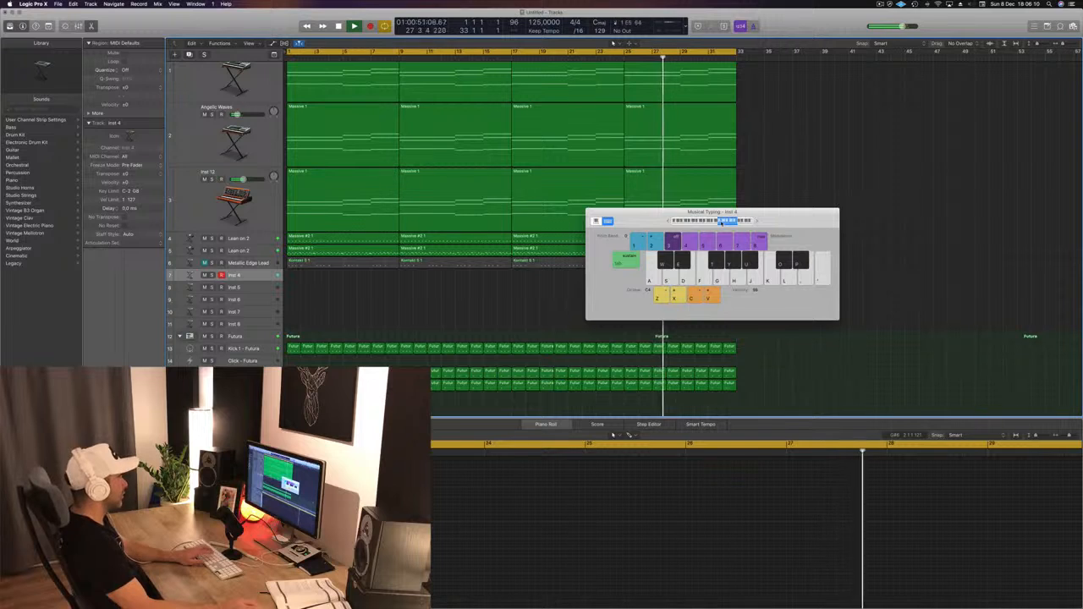
{"action": "left_click_drag", "start_coordinate": [655, 213], "coordinate": [590, 209]}
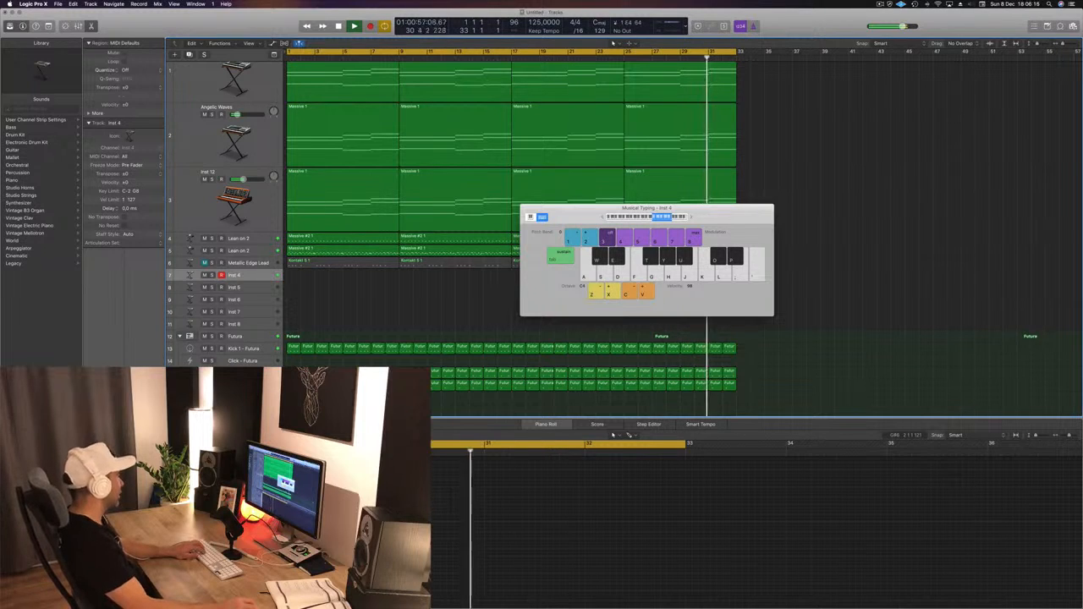
{"action": "key", "text": "j"}
{"action": "key", "text": "h"}
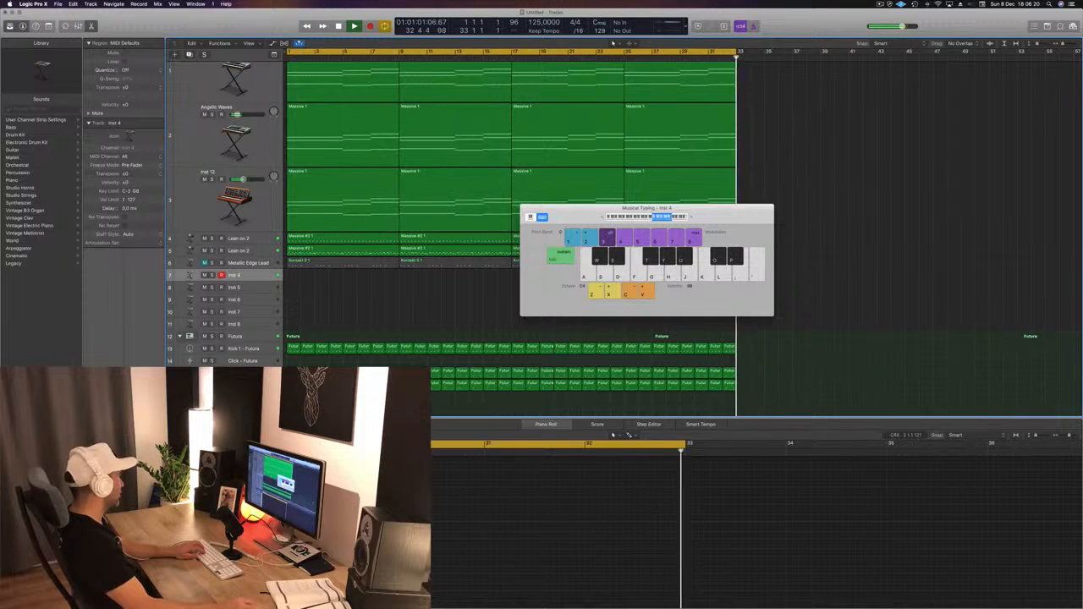
{"action": "key", "text": "g"}
{"action": "key", "text": "h"}
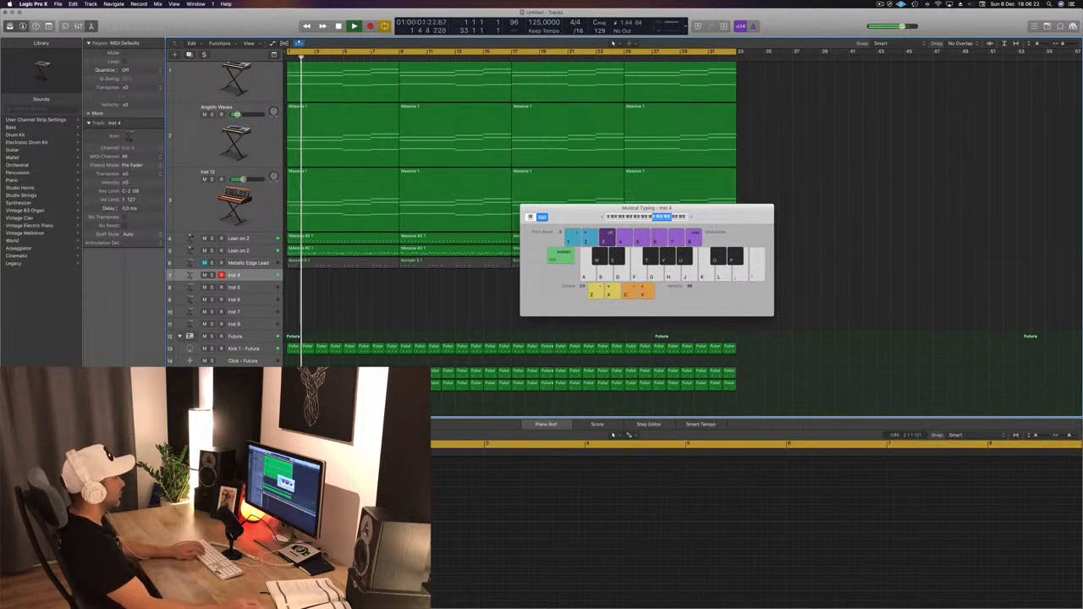
{"action": "left_click_drag", "start_coordinate": [700, 207], "coordinate": [888, 239]}
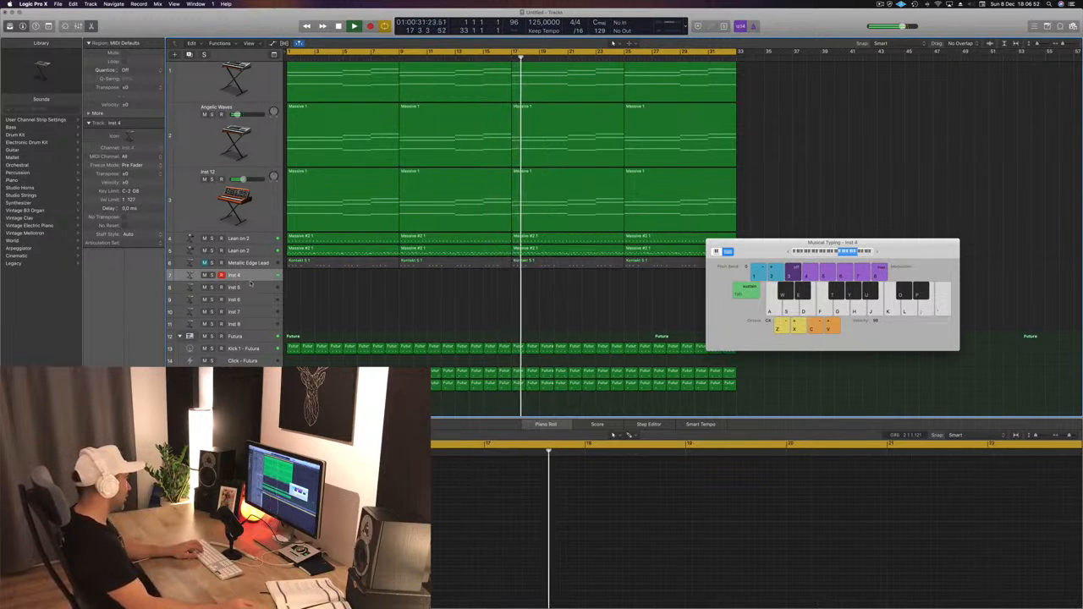
- Enlarge the Inst 4 track row and open its Alchemy instrument while testing notes
{"action": "left_click_drag", "start_coordinate": [250, 280], "coordinate": [252, 328]}
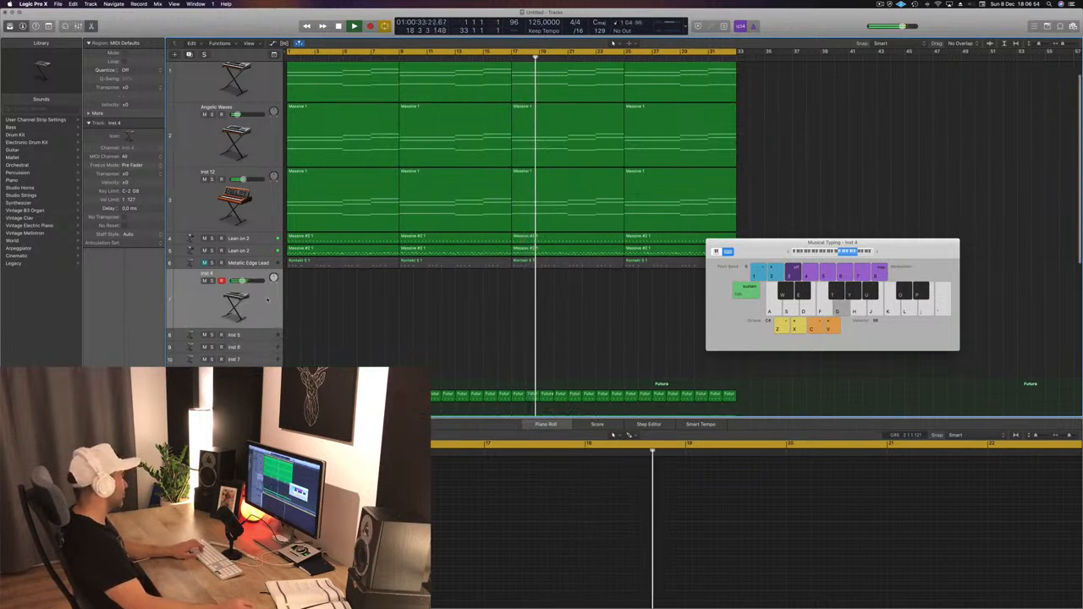
{"action": "key", "text": "s"}
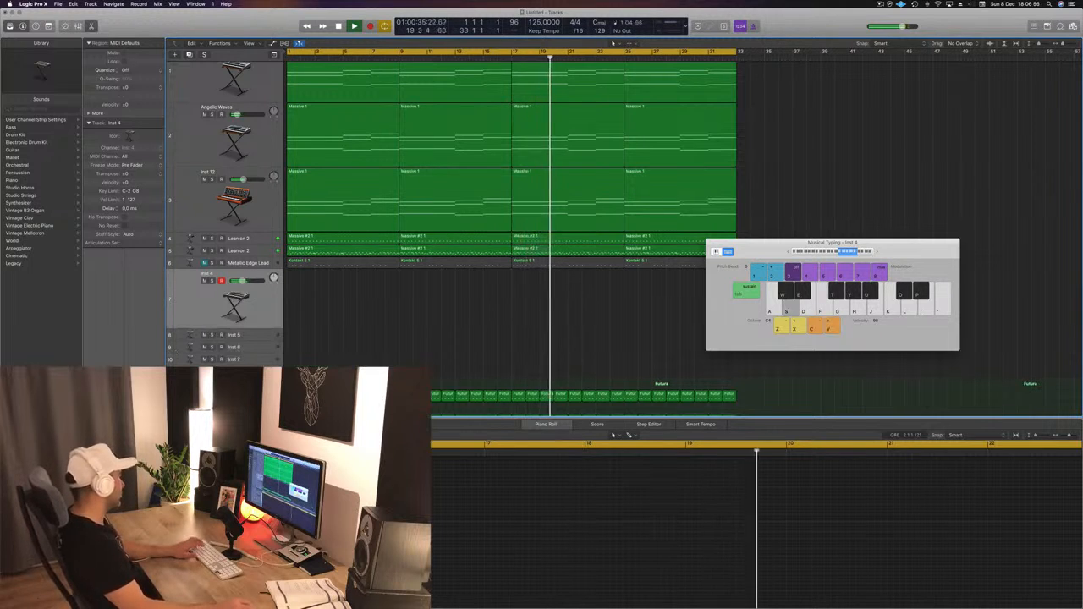
{"action": "left_click", "coordinate": [103, 415]}
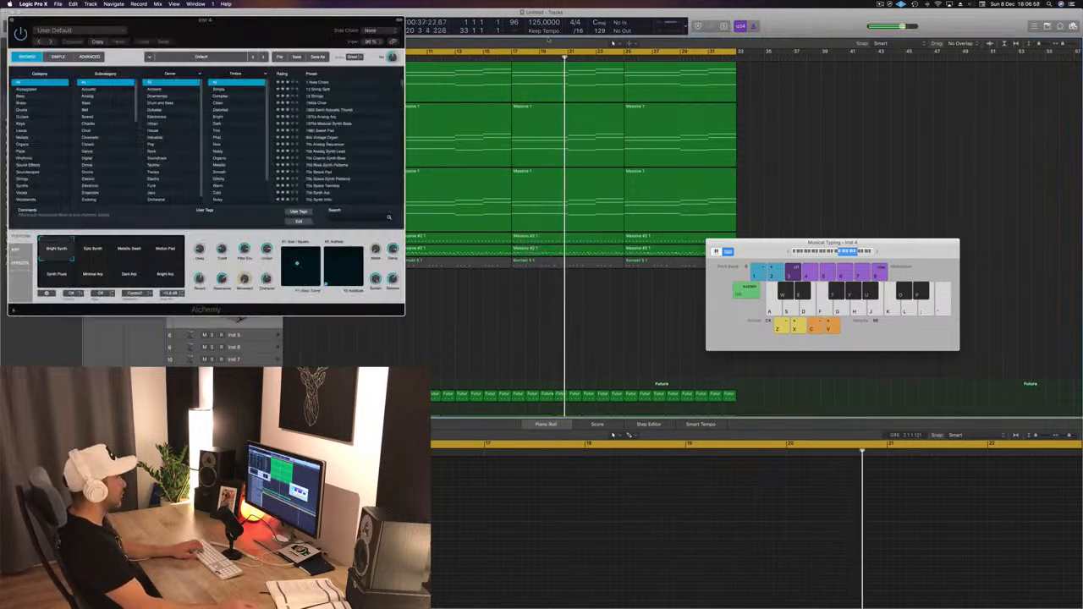
{"action": "key", "text": "f"}
{"action": "key", "text": "g"}
- Move the Alchemy window clear of the track headers and audition the Epic Synth performance snapshot with several notes
{"action": "left_click_drag", "start_coordinate": [294, 23], "coordinate": [691, 61]}
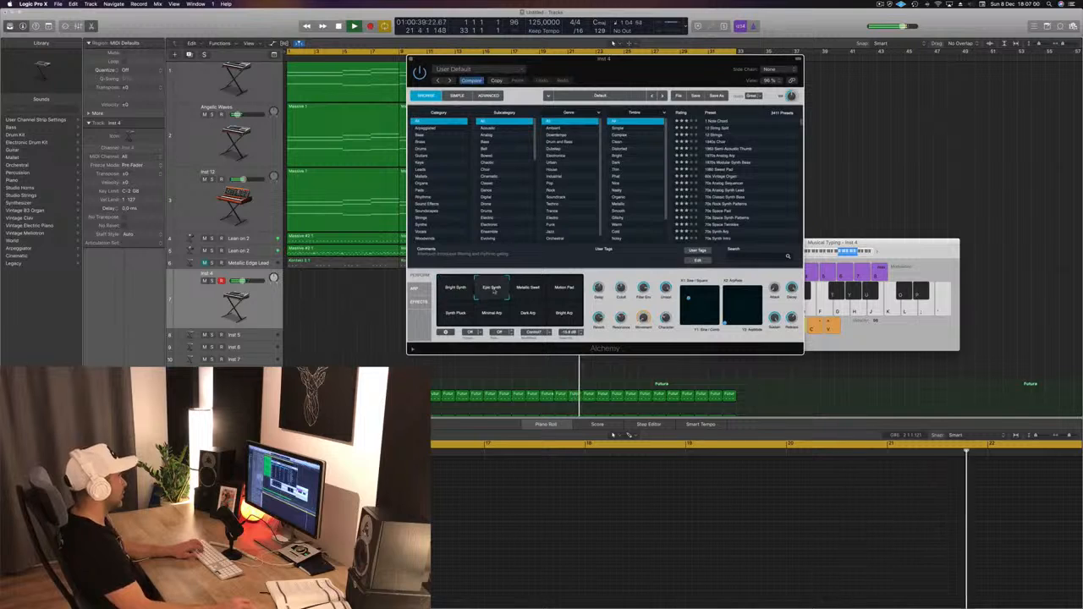
{"action": "key", "text": "h"}
{"action": "key", "text": "j"}
{"action": "key", "text": "k"}
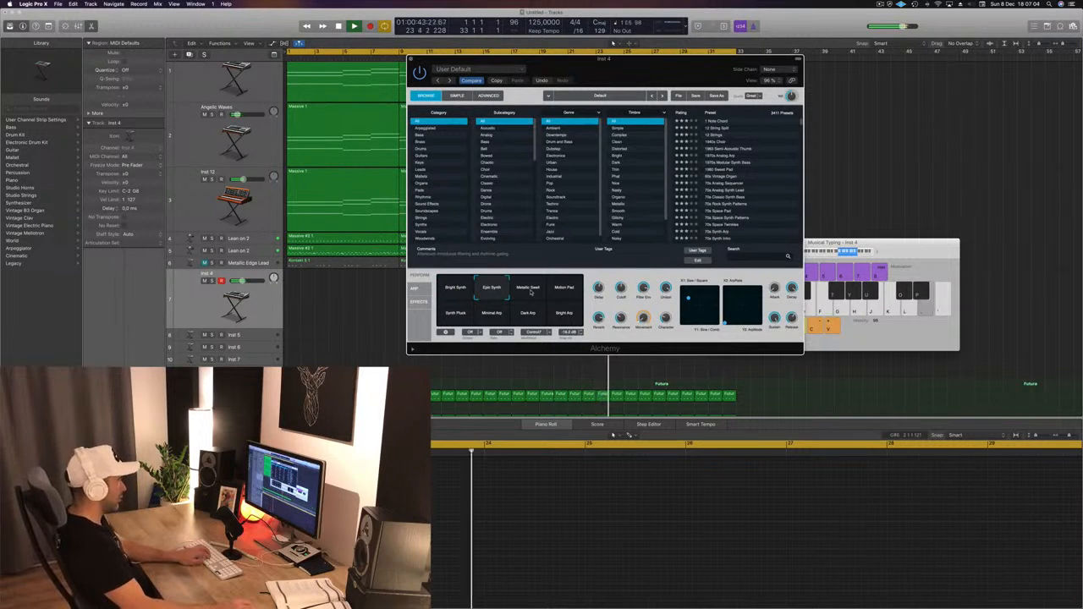
{"action": "key", "text": "apostrophe"}
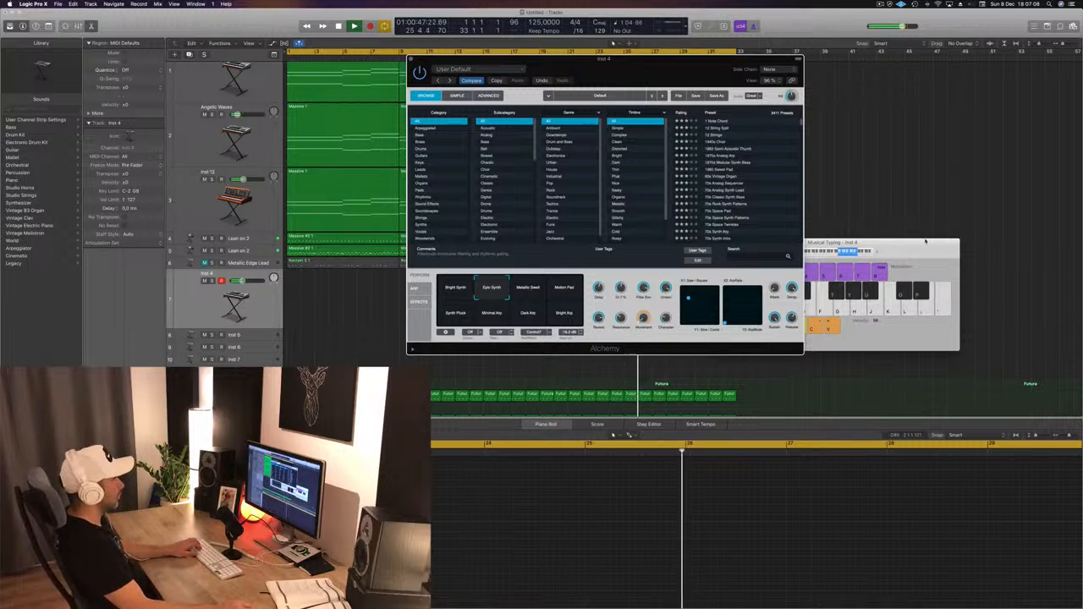
- Try Alchemy's Metallic Swell snapshot, then switch Inst 4 to Motion Pad and audition it over the arrangement
{"action": "left_click", "coordinate": [537, 289]}
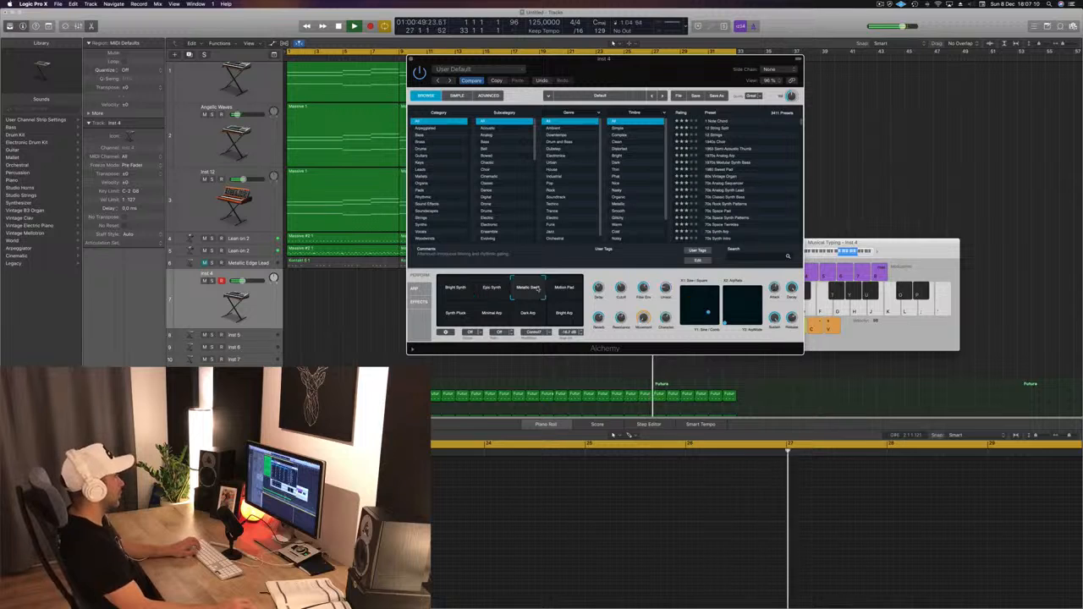
{"action": "left_click", "coordinate": [565, 290]}
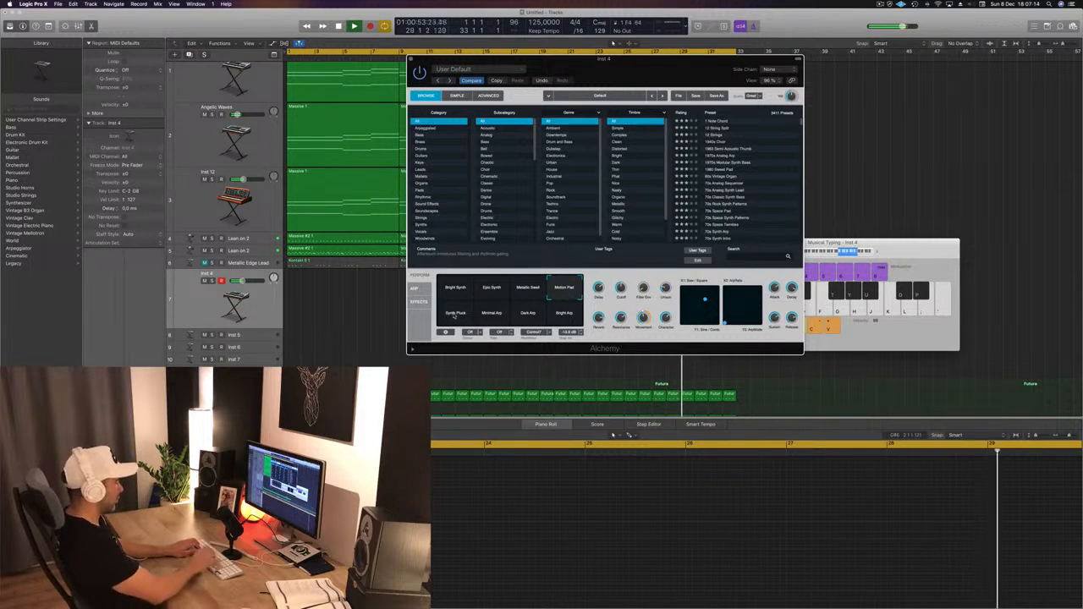
{"action": "key", "text": "apostrophe"}
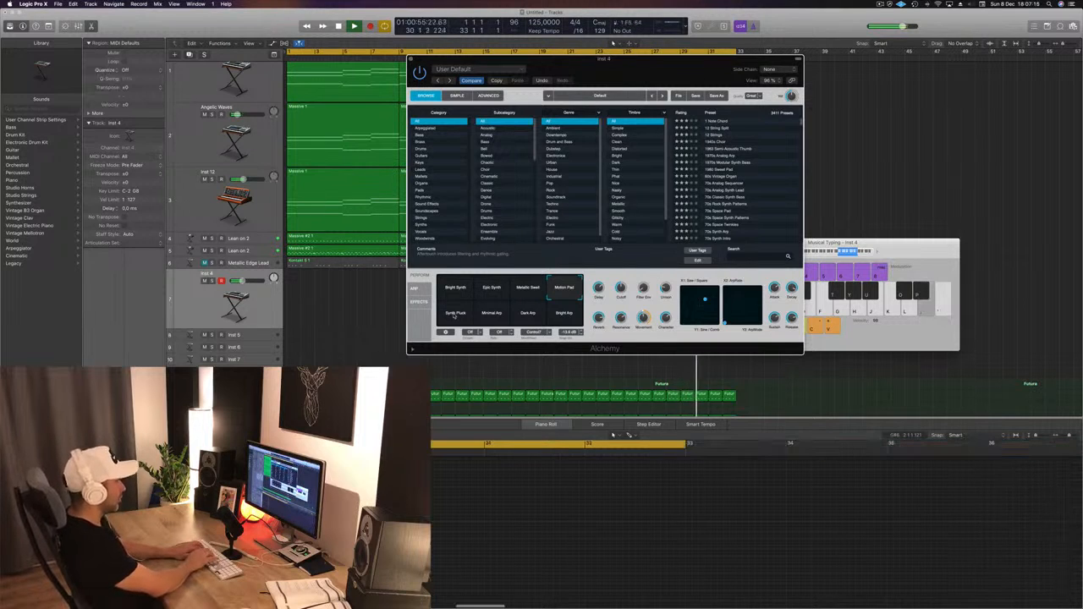
{"action": "key", "text": "apostrophe"}
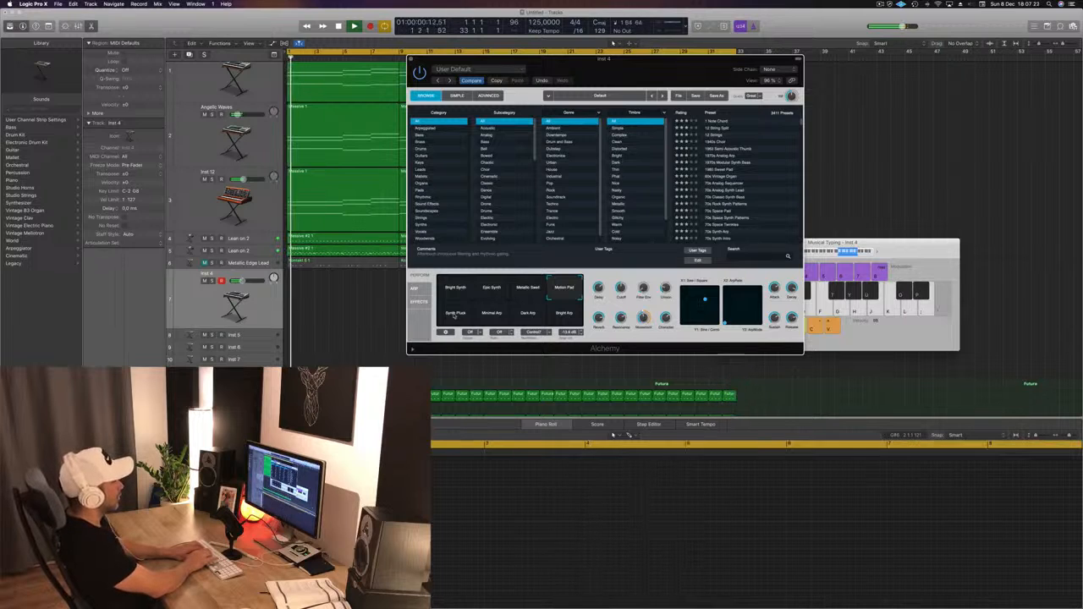
- Audition Motion Pad with a few more notes, then switch Inst 4 to Alchemy's Synth Pluck snapshot and test it
{"action": "key", "text": "semicolon"}
{"action": "key", "text": "l"}
{"action": "key", "text": "j"}
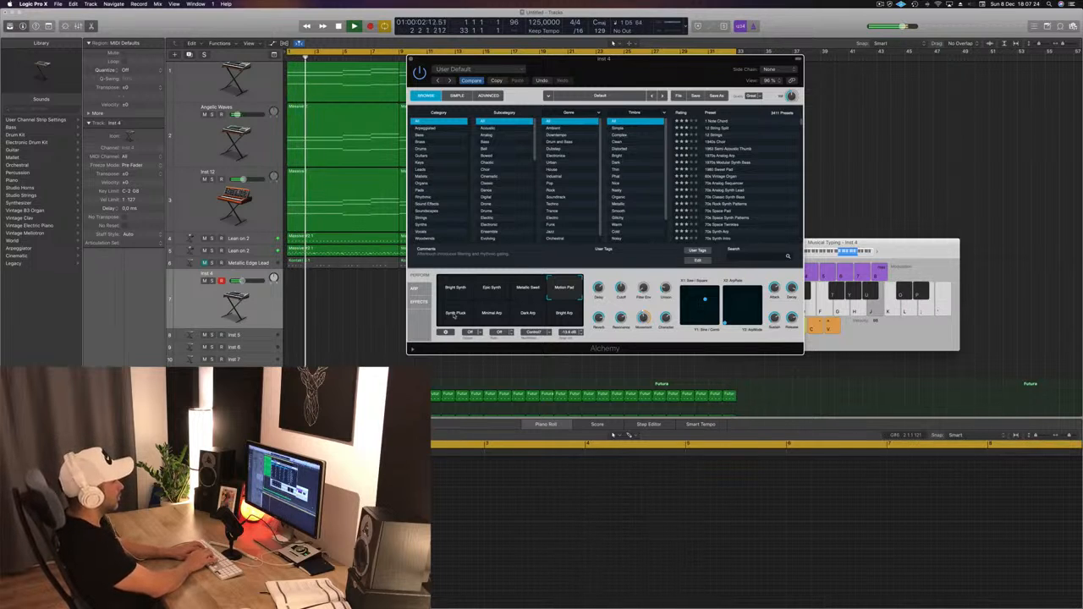
{"action": "key", "text": "apostrophe"}
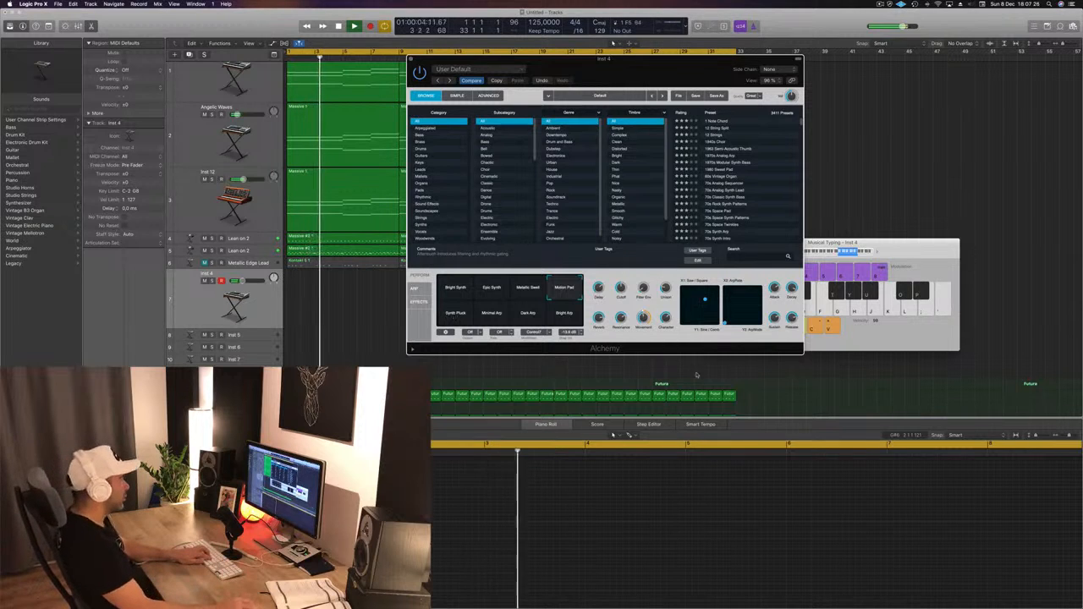
{"action": "left_click", "coordinate": [454, 314]}
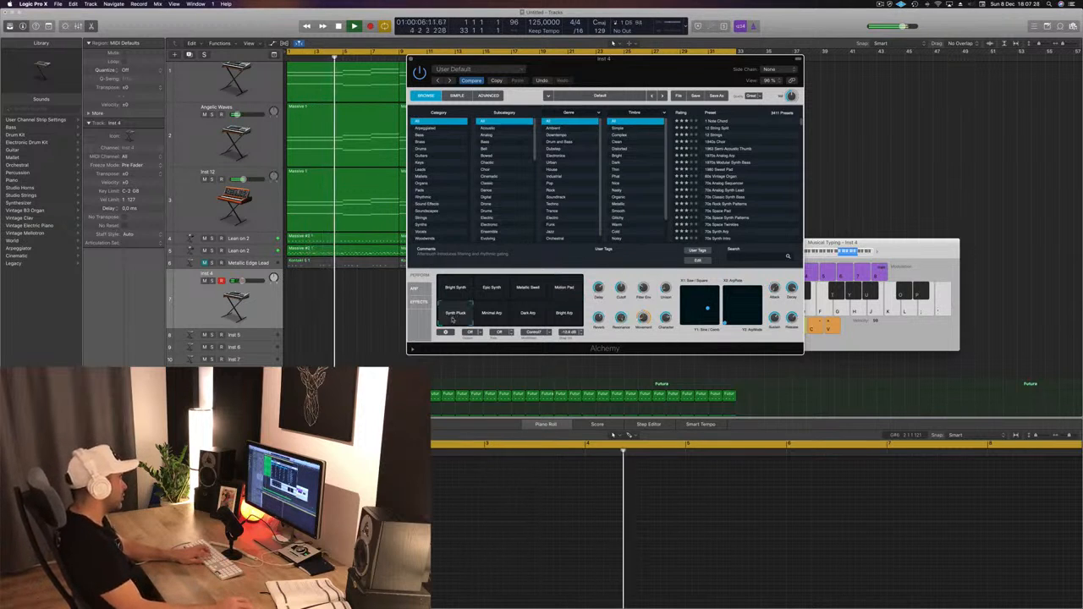
{"action": "key", "text": "apostrophe"}
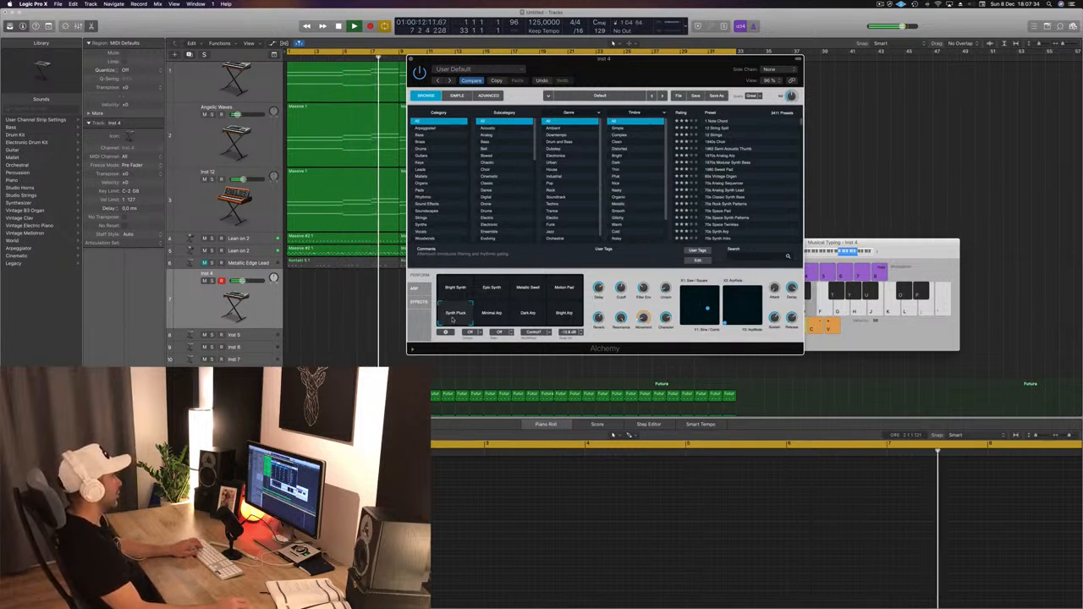
- Lower the Musical Typing range by one octave and try out melody notes on Inst 4 with Synth Pluck
{"action": "left_click", "coordinate": [837, 253]}
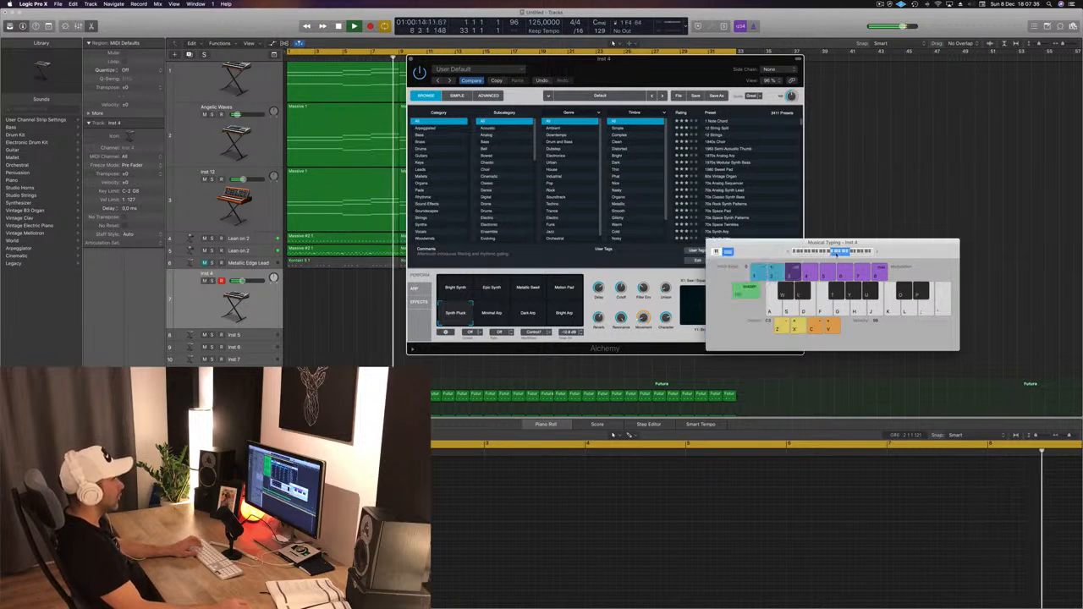
{"action": "key", "text": "f"}
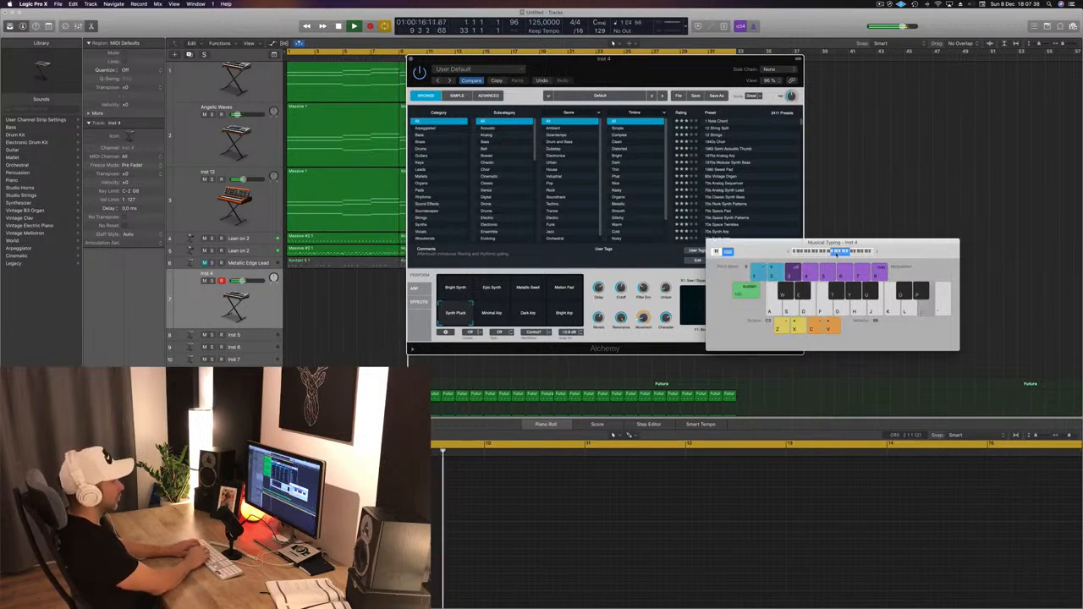
{"action": "key", "text": "h"}
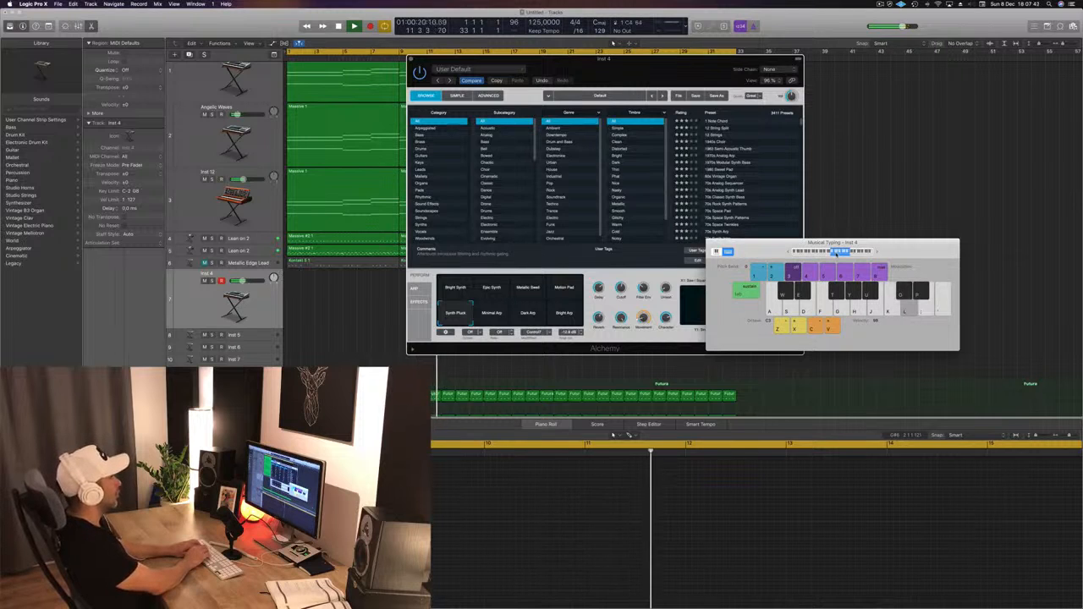
{"action": "key", "text": "h"}
{"action": "key", "text": "j"}
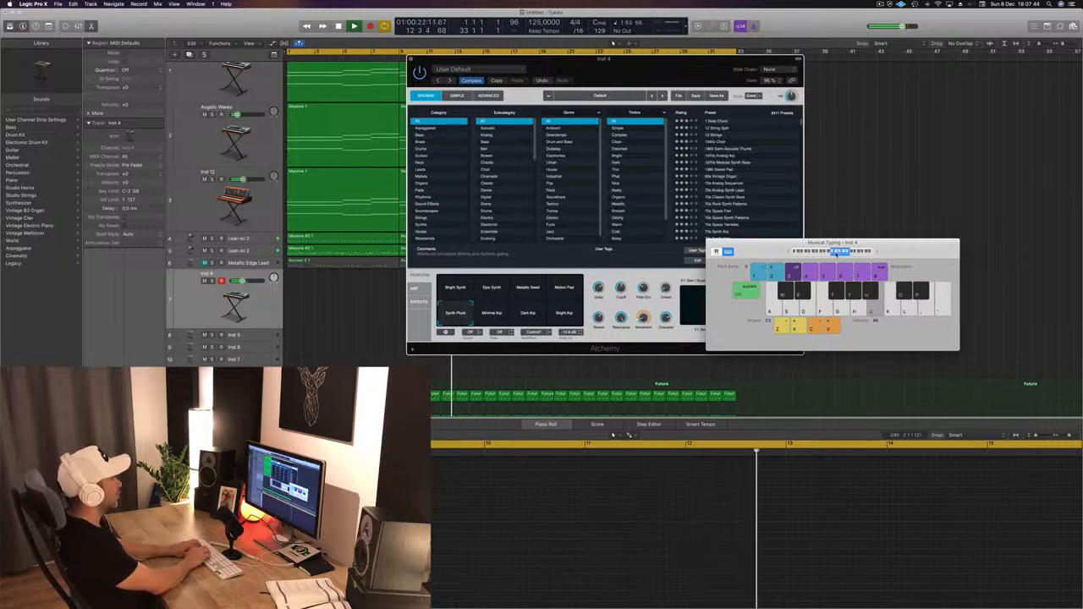
{"action": "key", "text": "k"}
{"action": "key", "text": "g"}
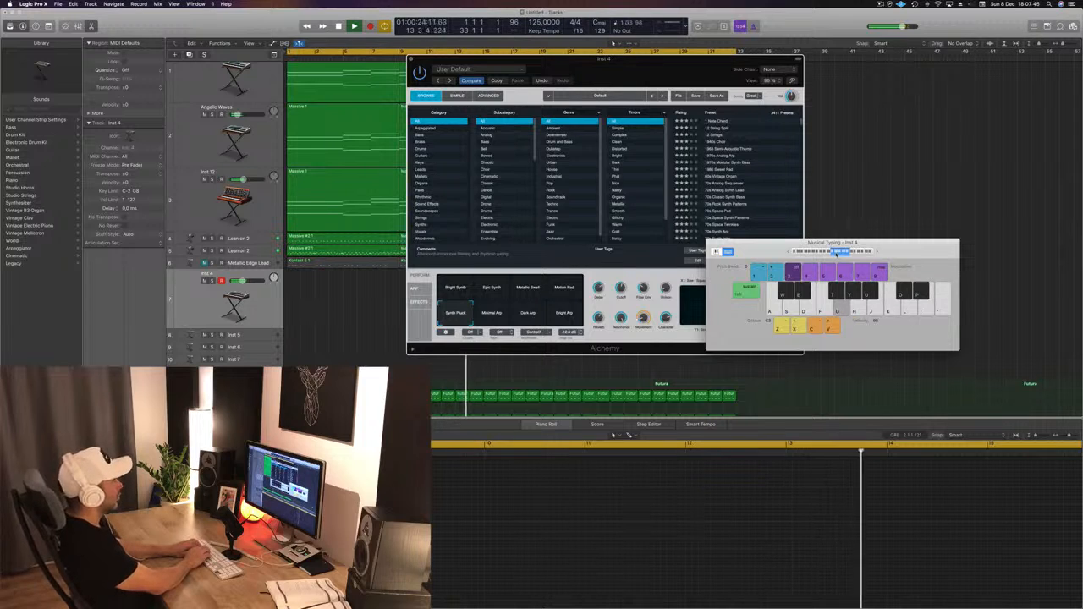
{"action": "key", "text": "l"}
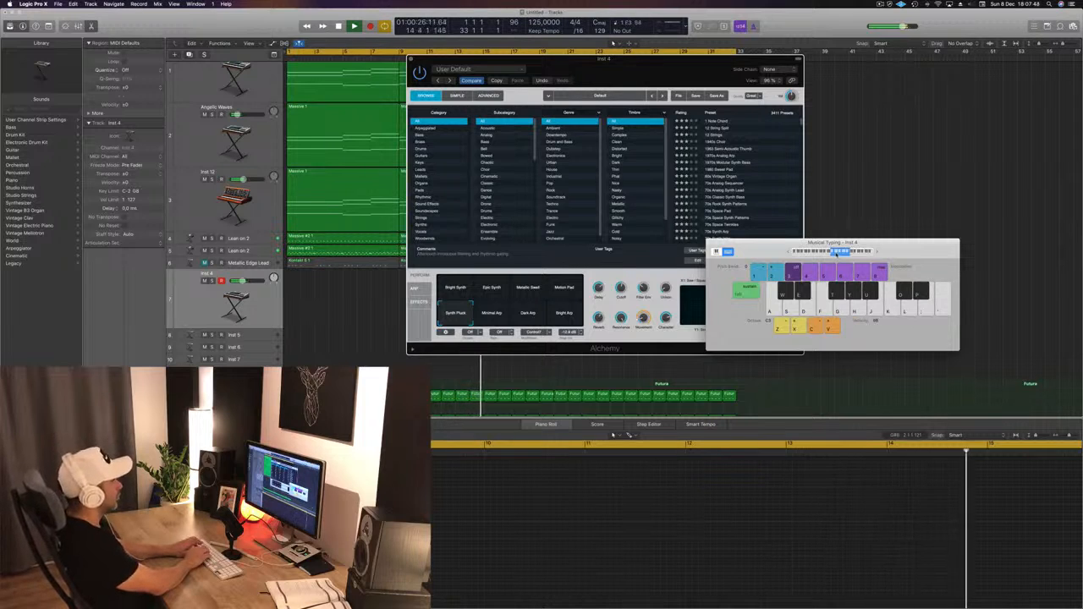
{"action": "key", "text": "a"}
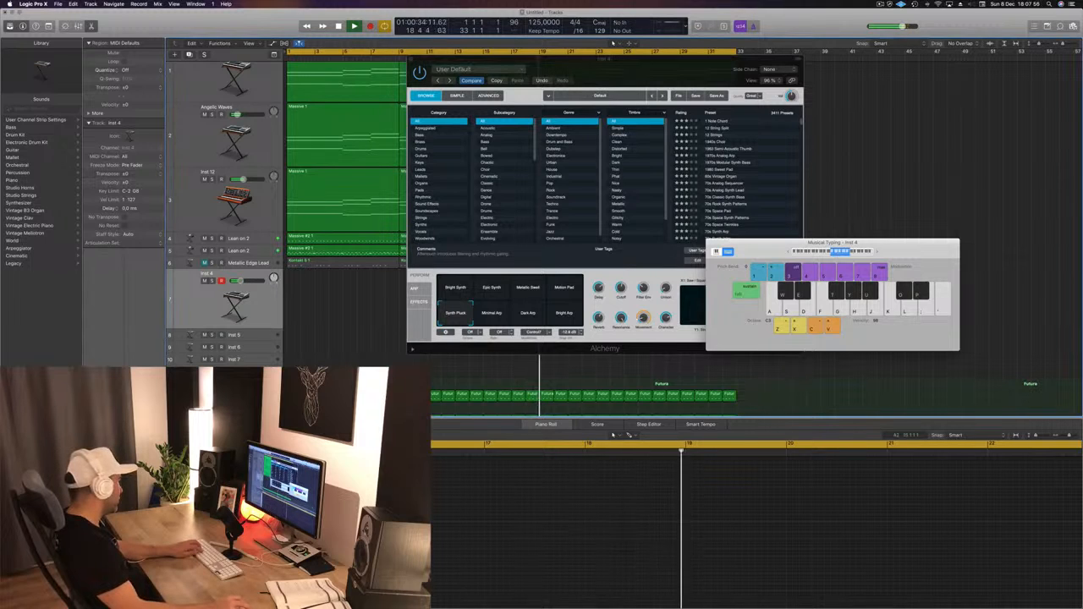
- Rehearse low and middle melody phrases with Synth Pluck over bars 18 to 29 of the playing arrangement
{"action": "key", "text": "d"}
{"action": "key", "text": "f"}
{"action": "key", "text": "g"}
{"action": "key", "text": "s"}
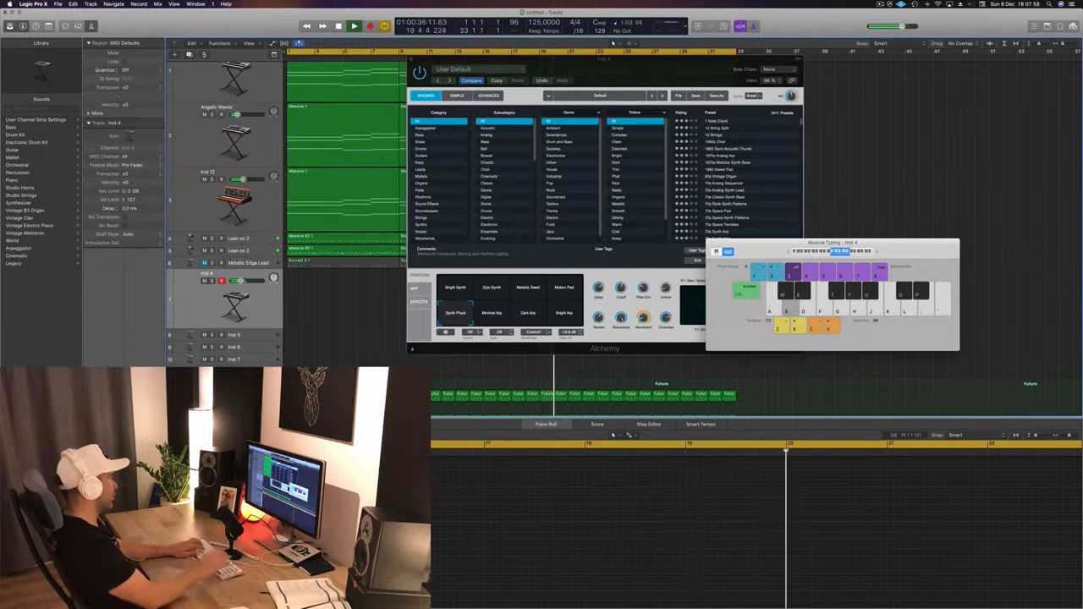
{"action": "key", "text": "f"}
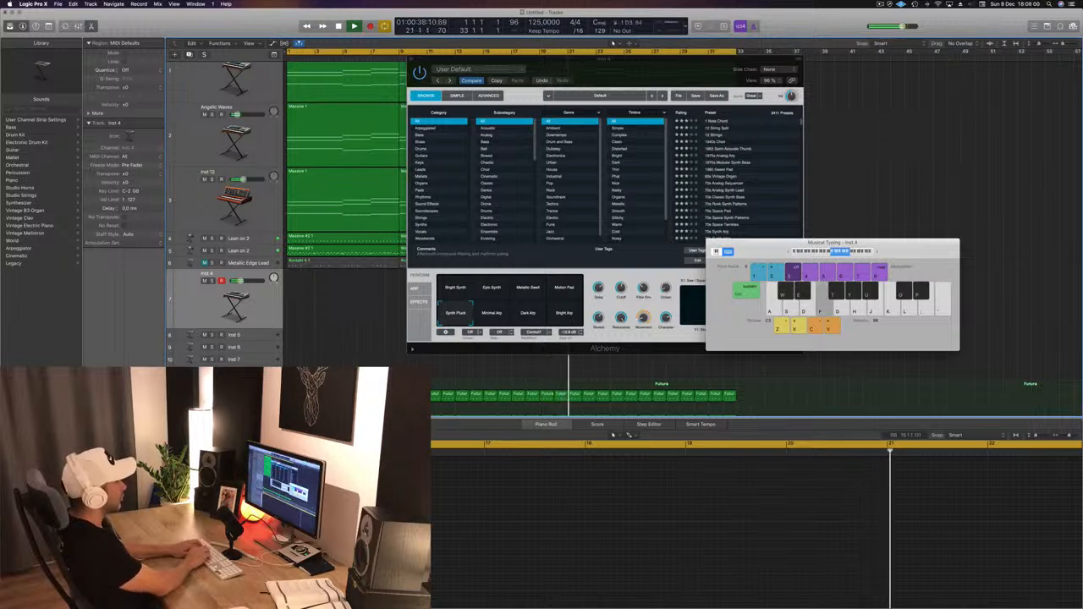
{"action": "key", "text": "g"}
{"action": "key", "text": "k"}
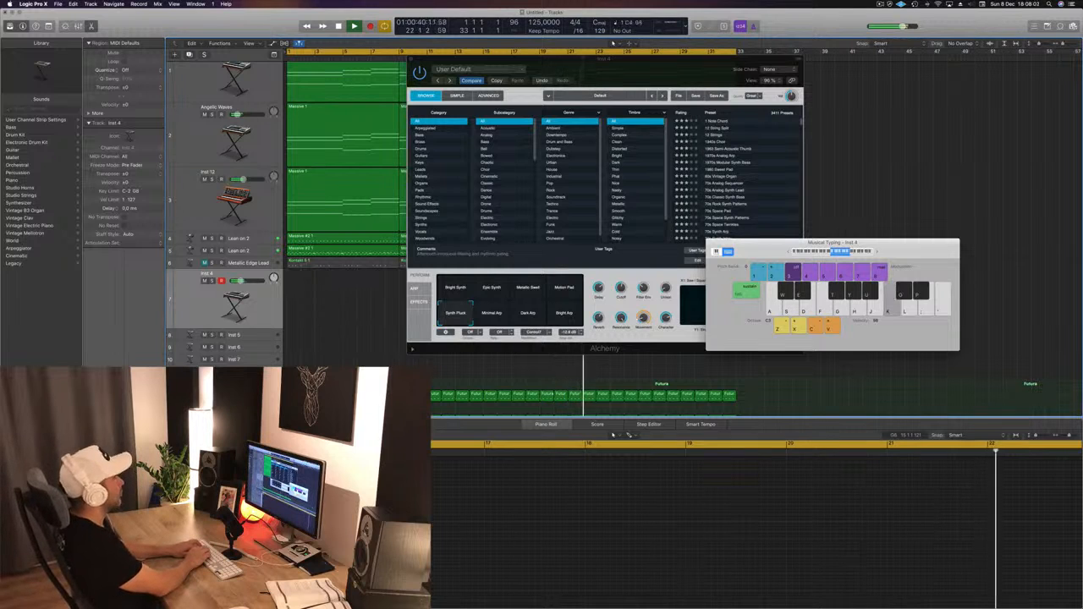
{"action": "key", "text": "semicolon"}
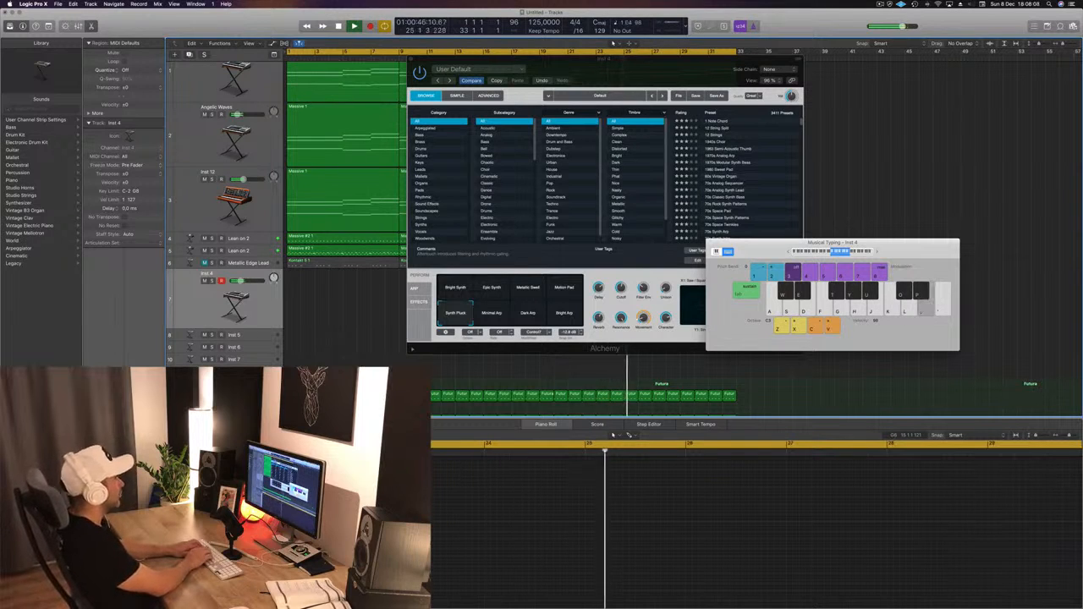
{"action": "key", "text": "l"}
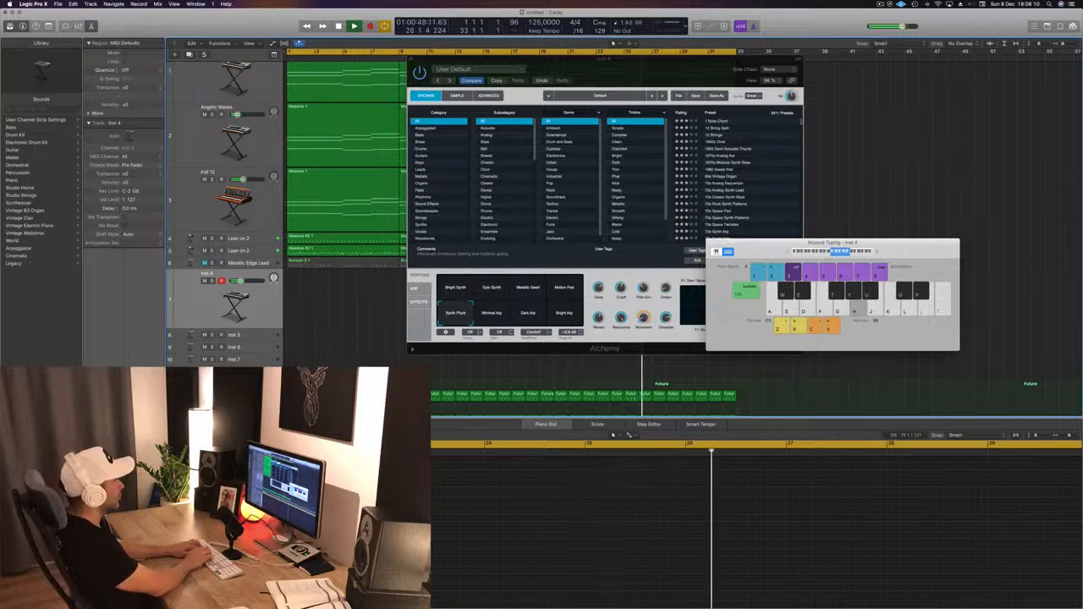
{"action": "key", "text": "g"}
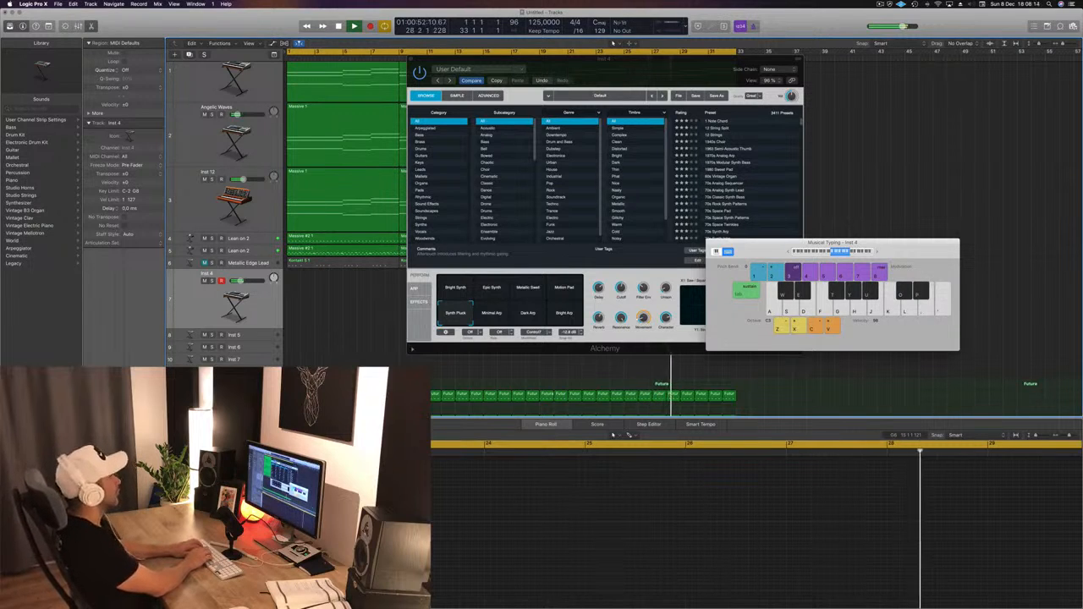
{"action": "key", "text": "f"}
{"action": "key", "text": "g"}
{"action": "key", "text": "k"}
{"action": "key", "text": "l"}
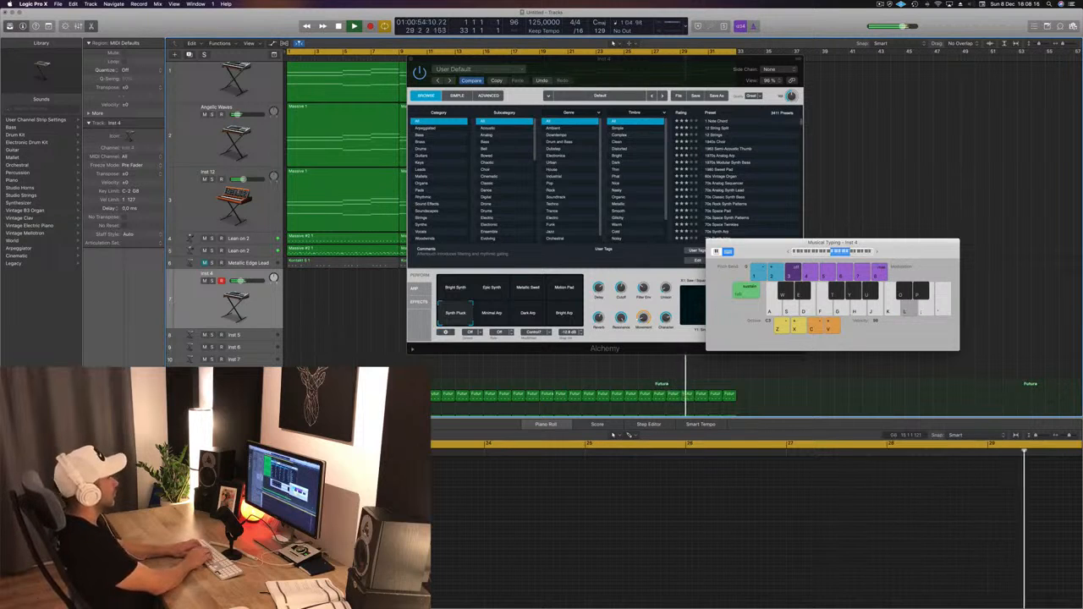
- Rehearse rising melody phrases up to the highest notes across the end of the cycle and its first bars
{"action": "key", "text": "apostrophe"}
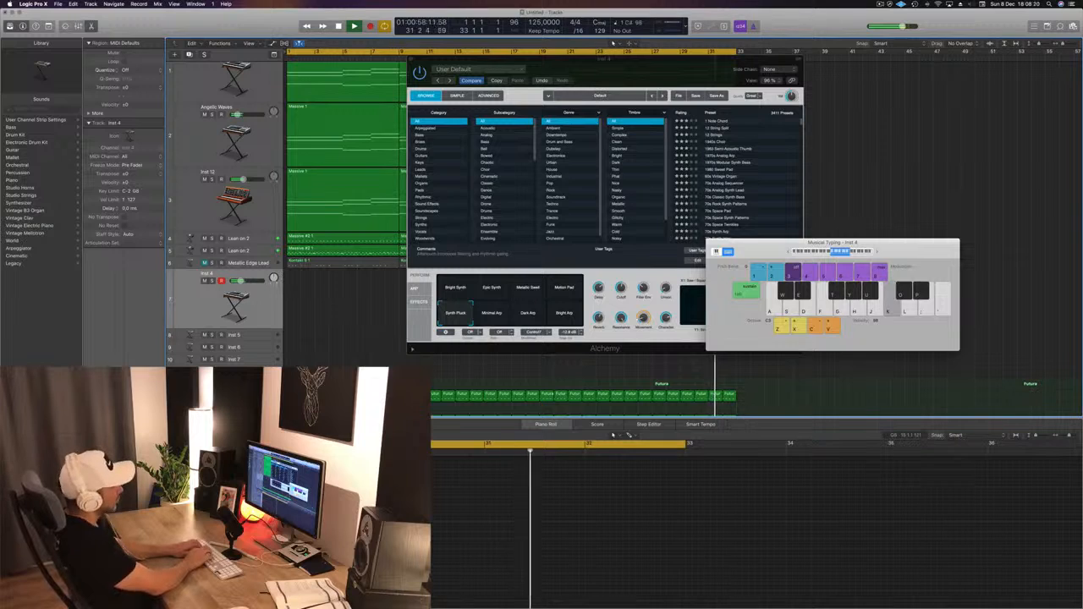
{"action": "key", "text": "l"}
{"action": "key", "text": "semicolon"}
{"action": "key", "text": "apostrophe"}
{"action": "key", "text": "semicolon"}
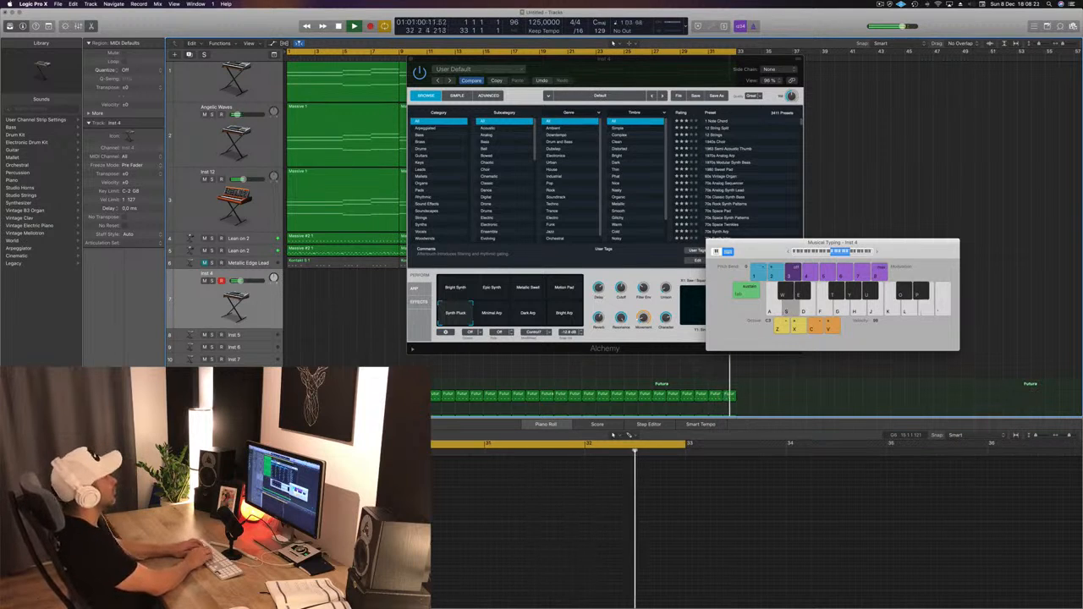
{"action": "key", "text": "g"}
{"action": "key", "text": "h"}
{"action": "key", "text": "k"}
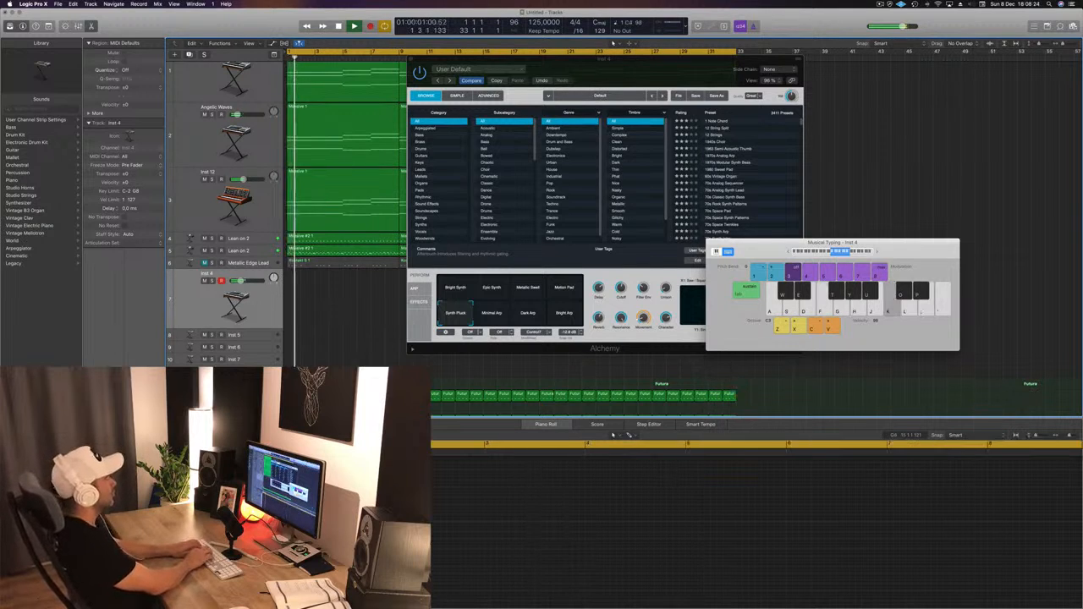
{"action": "key", "text": "l"}
{"action": "key", "text": "semicolon"}
{"action": "key", "text": "apostrophe"}
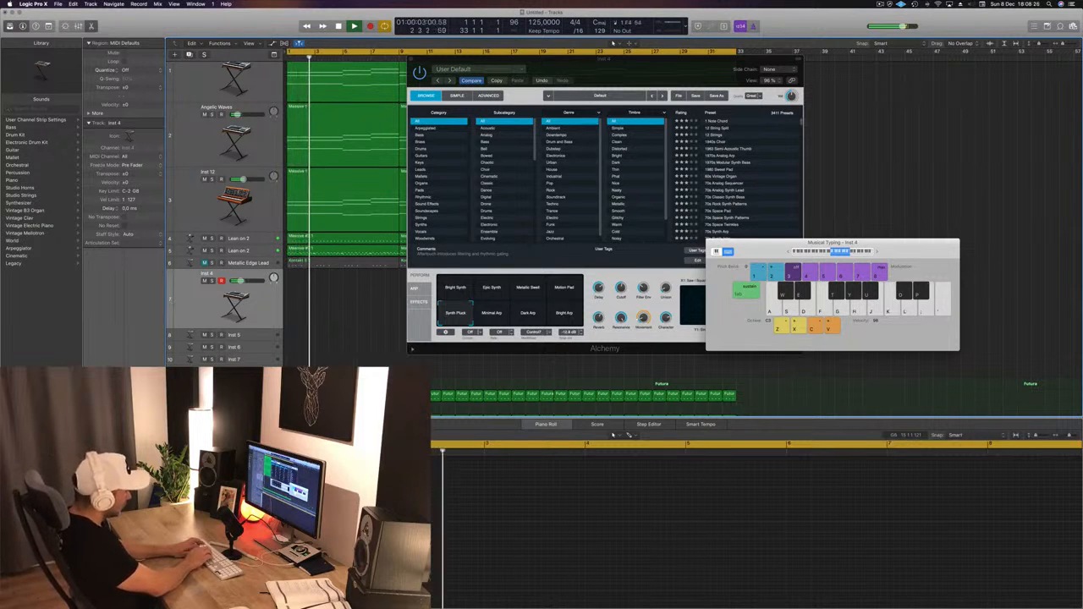
- Start recording on Inst 4 and play a rising opening melody with Synth Pluck from bar 4 to bar 6
{"action": "key", "text": "r"}
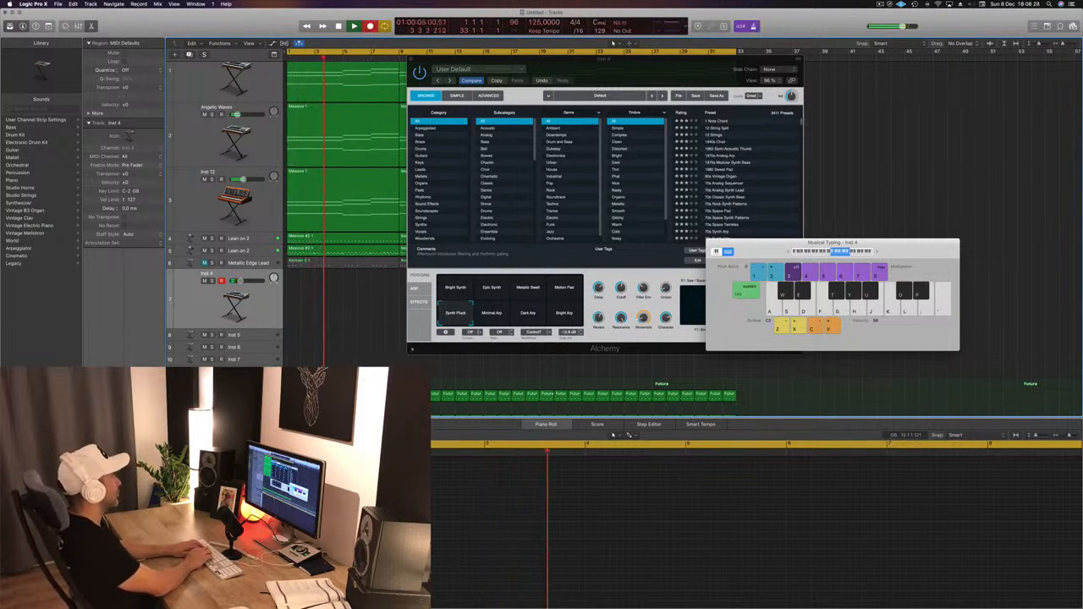
{"action": "key", "text": "s"}
{"action": "key", "text": "f"}
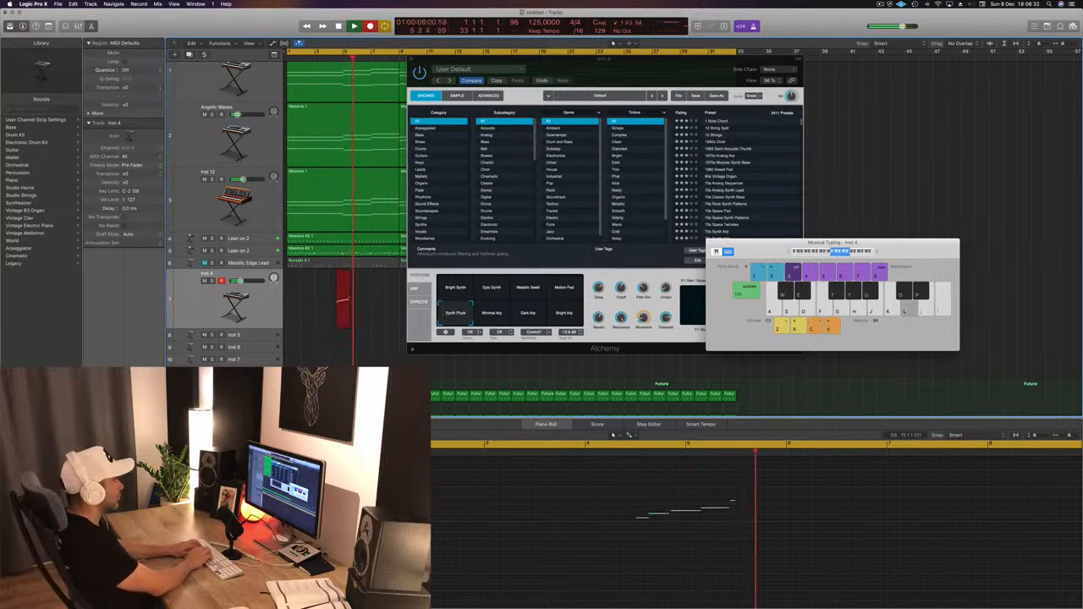
{"action": "key", "text": "apostrophe"}
{"action": "key", "text": "k"}
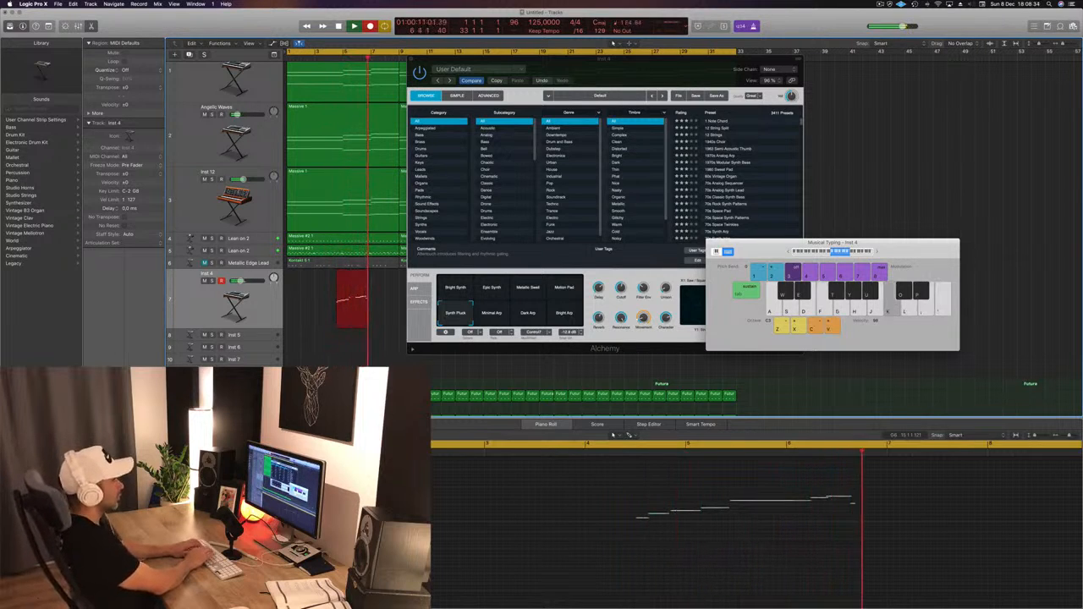
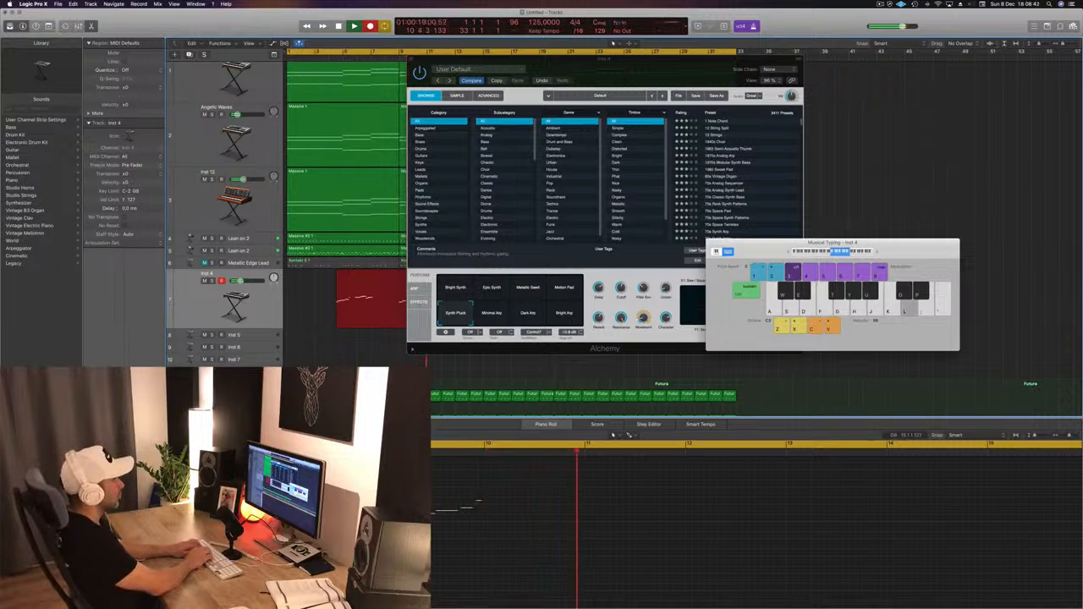
- Continue recording the Inst 4 melody with high phrases and lower rising phrases over bars 10 to 16
{"action": "key", "text": "k"}
{"action": "key", "text": "l"}
{"action": "key", "text": "semicolon"}
{"action": "key", "text": "apostrophe"}
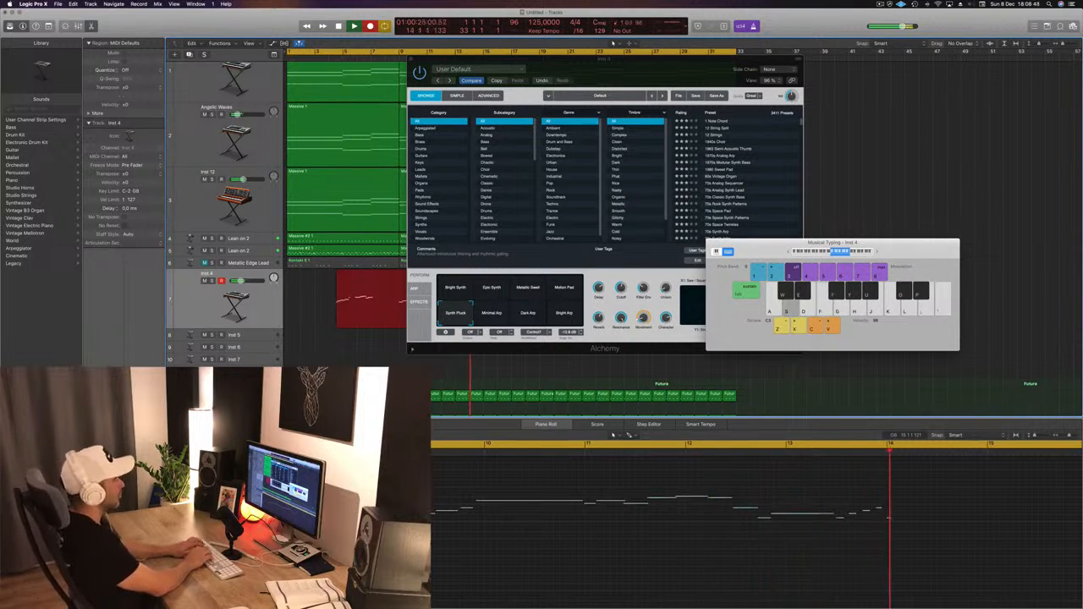
{"action": "key", "text": "f"}
{"action": "key", "text": "g"}
{"action": "key", "text": "h"}
{"action": "key", "text": "f"}
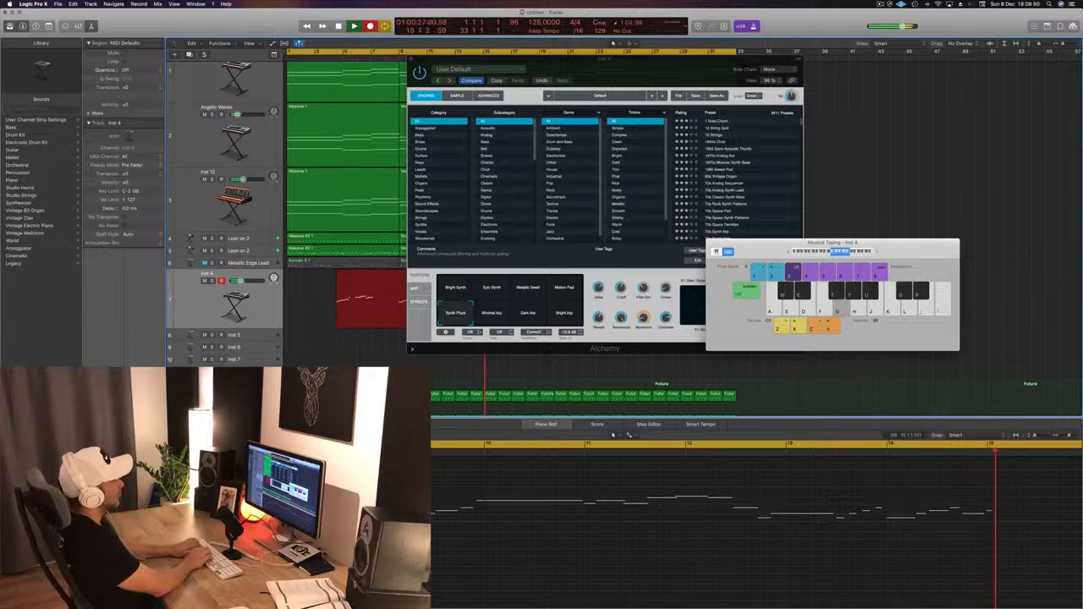
{"action": "key", "text": "g"}
{"action": "key", "text": "h"}
{"action": "key", "text": "k"}
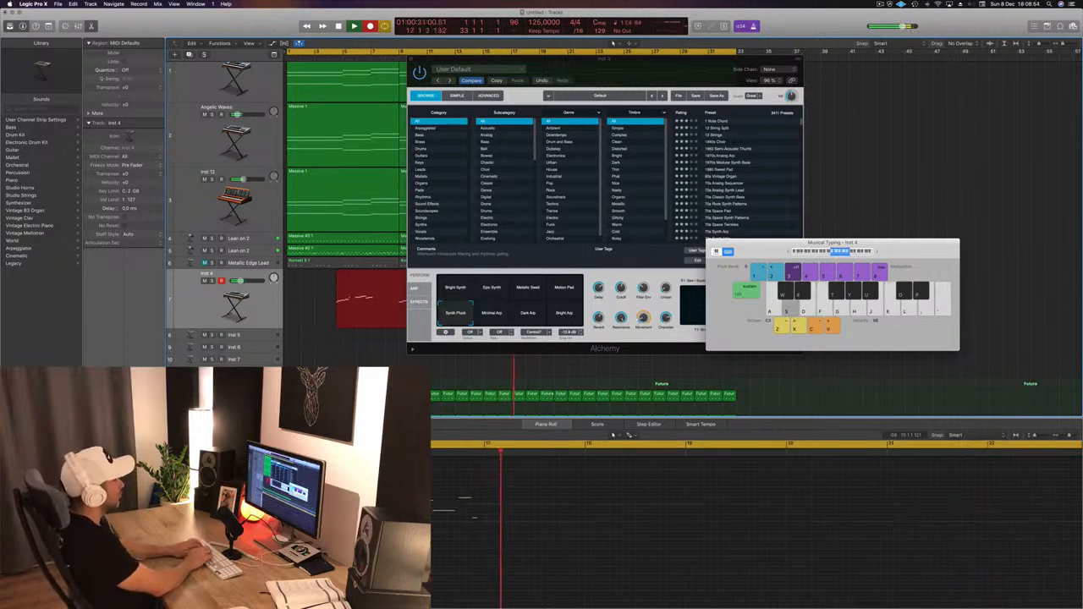
- Record a descending phrase and a low, repeating melody line on Inst 4 over bars 17 to 22
{"action": "key", "text": "apostrophe"}
{"action": "key", "text": "semicolon"}
{"action": "key", "text": "l"}
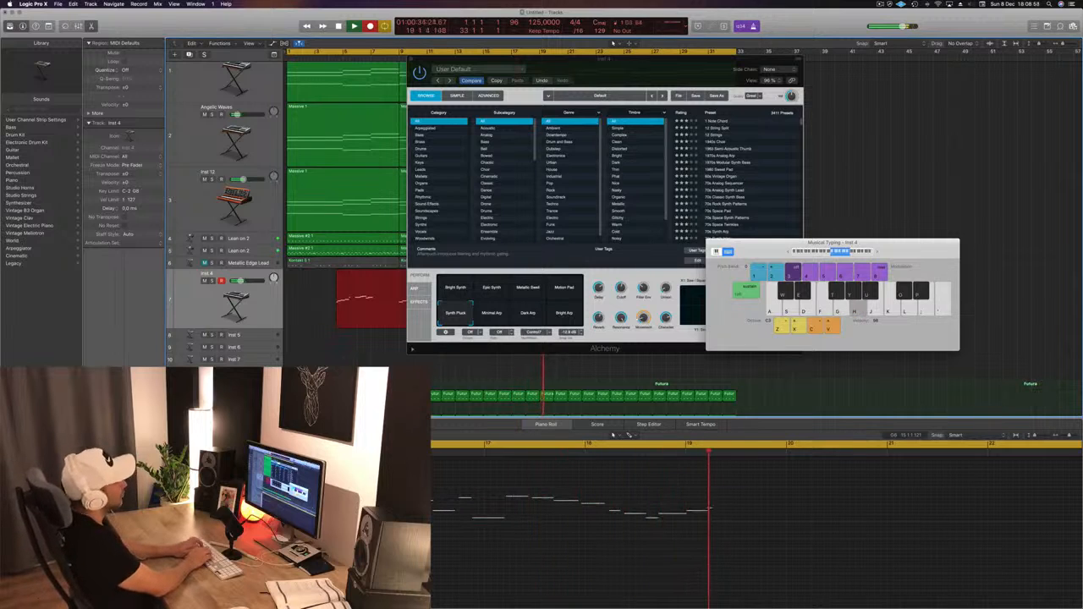
{"action": "key", "text": "f"}
{"action": "key", "text": "h"}
{"action": "key", "text": "f"}
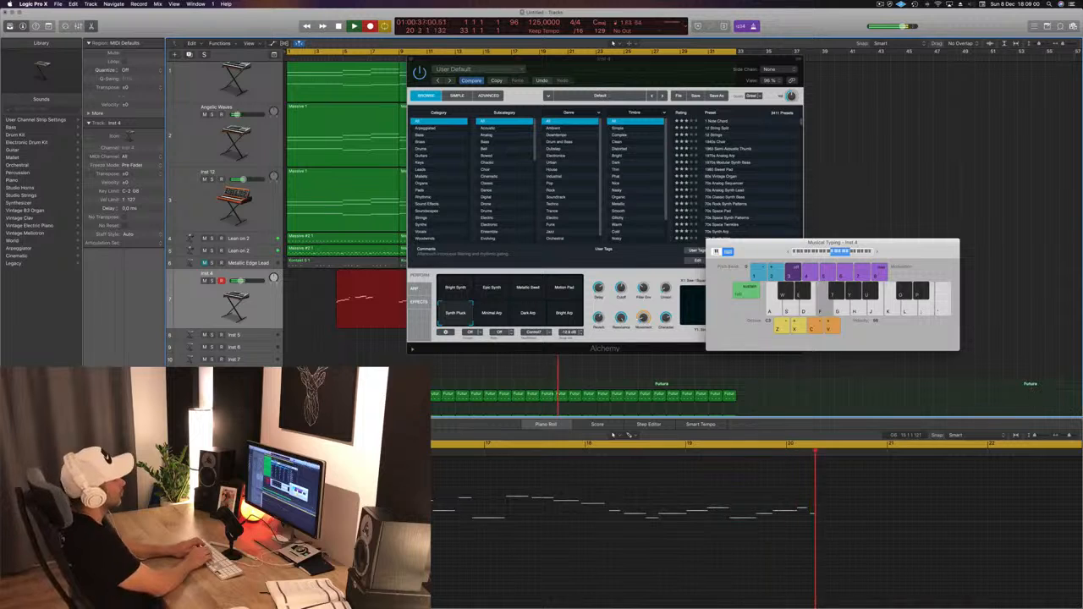
{"action": "key", "text": "s"}
{"action": "key", "text": "f"}
{"action": "key", "text": "g"}
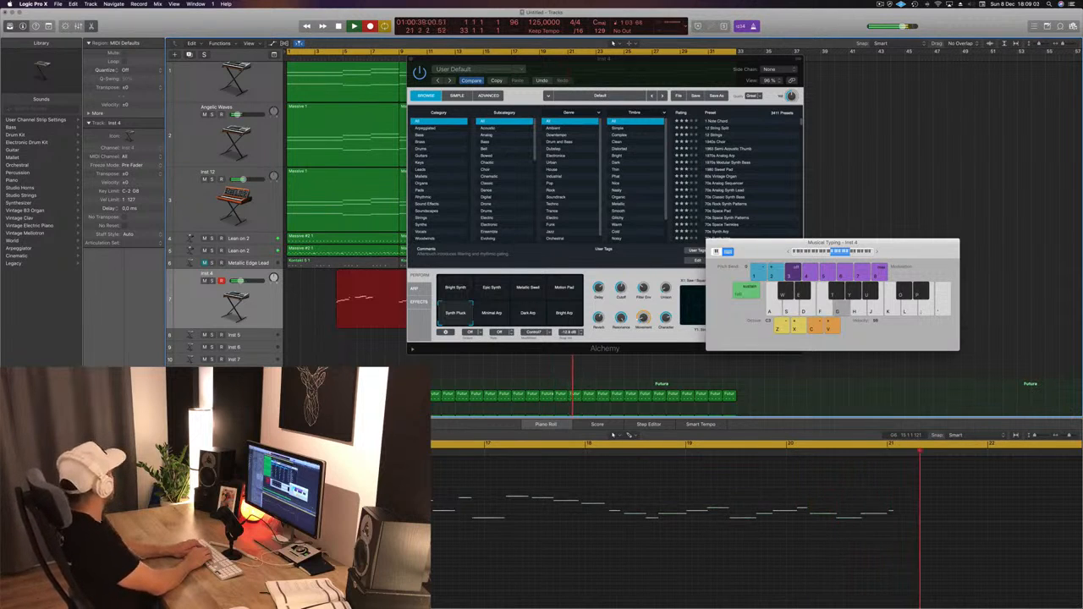
{"action": "key", "text": "h"}
{"action": "key", "text": "f"}
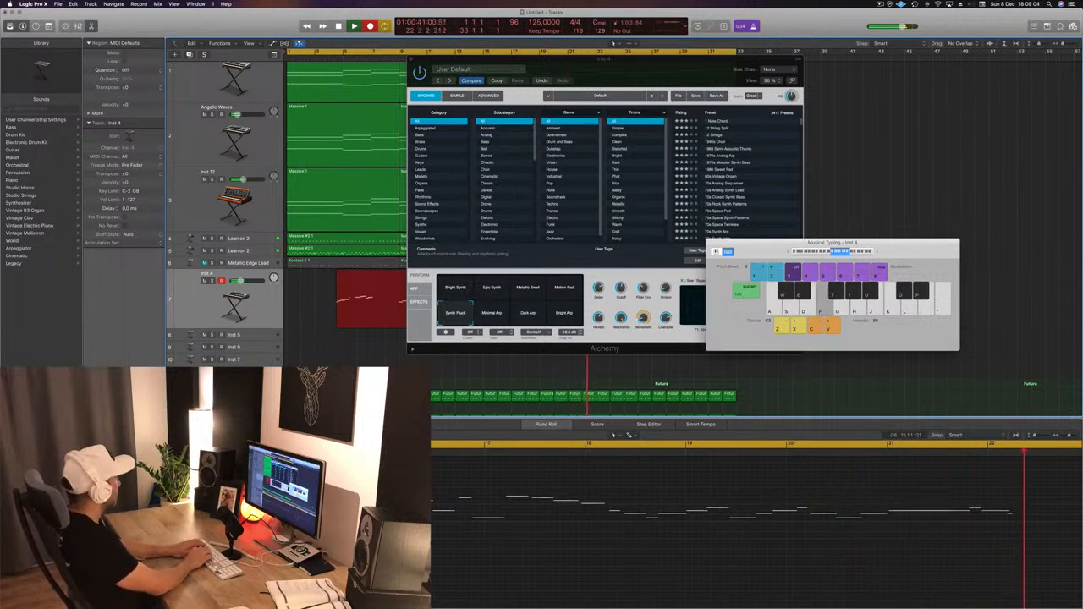
- Record rising phrases and a high descending phrase with Synth Pluck on Inst 4 over bars 22 to 26
{"action": "key", "text": "s"}
{"action": "key", "text": "f"}
{"action": "key", "text": "g"}
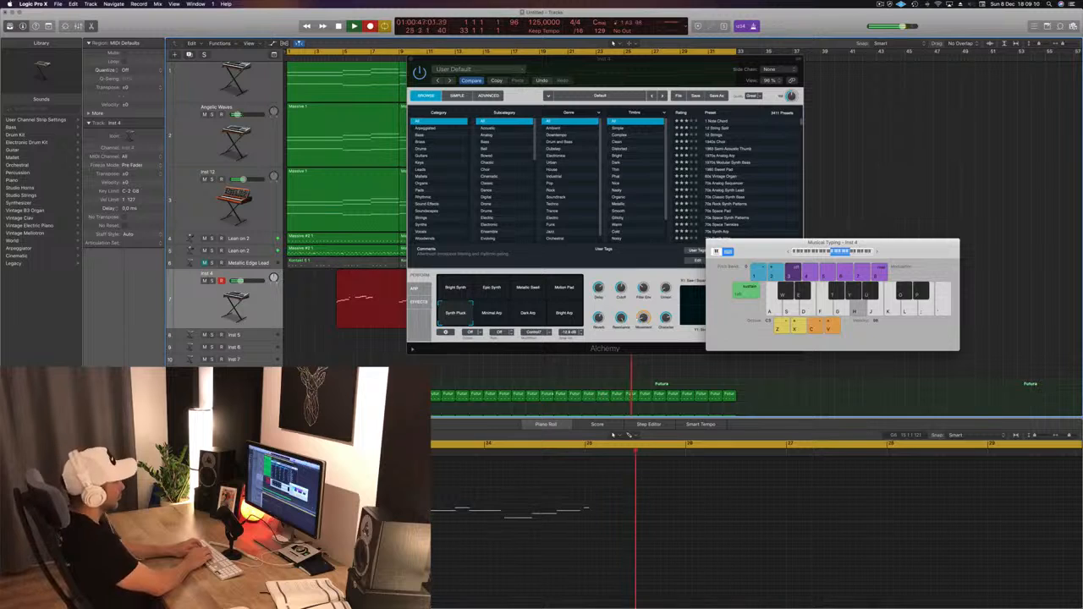
{"action": "key", "text": "l"}
{"action": "key", "text": "k"}
{"action": "key", "text": "h"}
{"action": "key", "text": "s"}
{"action": "key", "text": "f"}
{"action": "key", "text": "g"}
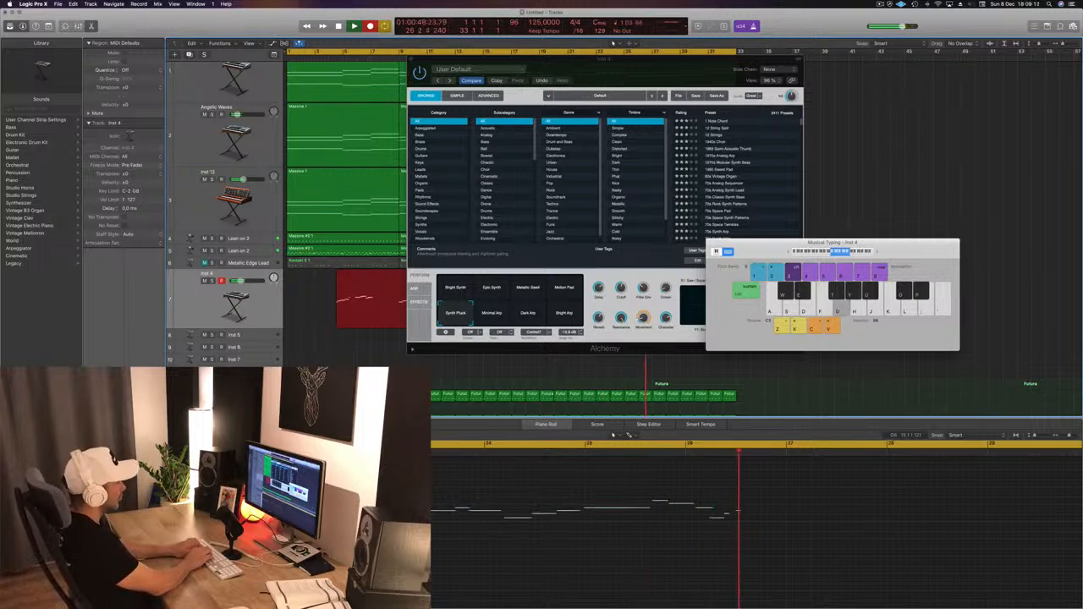
- Continue recording low, repeating notes on Inst 4 from bar 26 to bar 30
{"action": "key", "text": "h"}
{"action": "key", "text": "s"}
{"action": "key", "text": "f"}
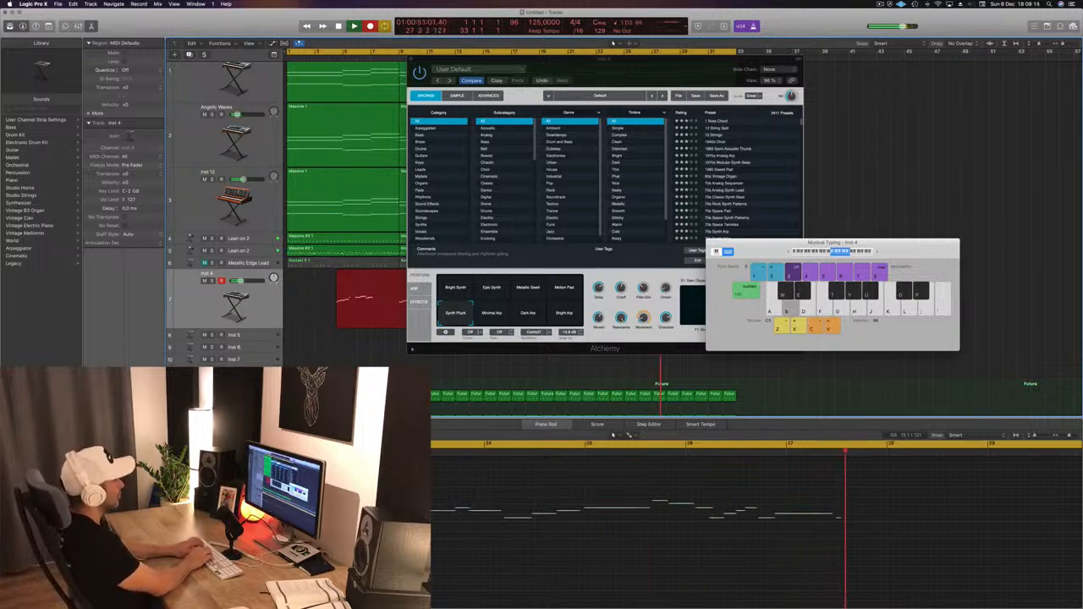
{"action": "key", "text": "f"}
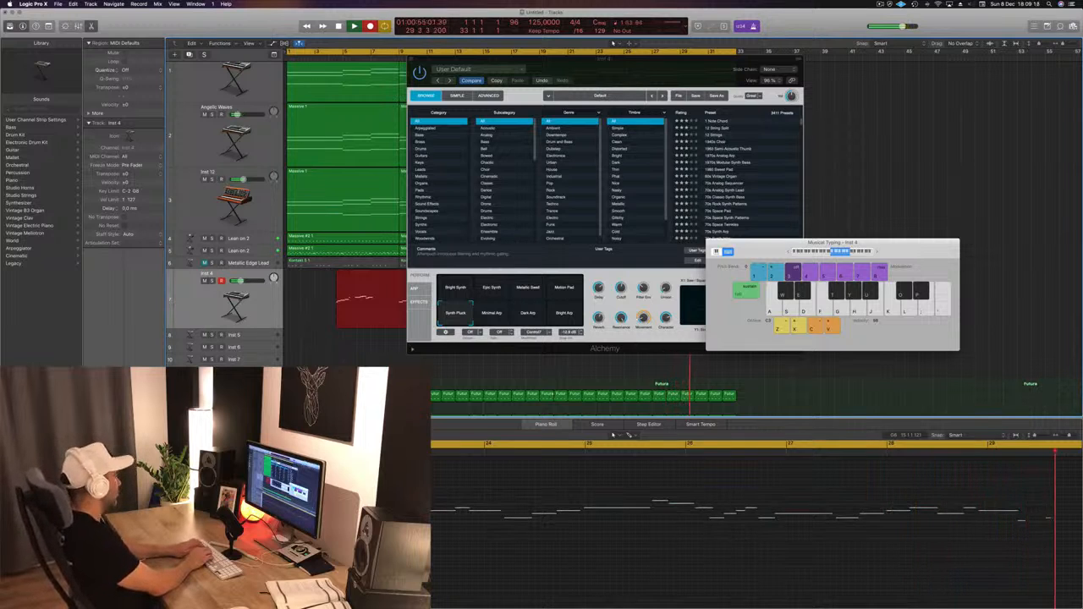
{"action": "key", "text": "a"}
{"action": "key", "text": "s"}
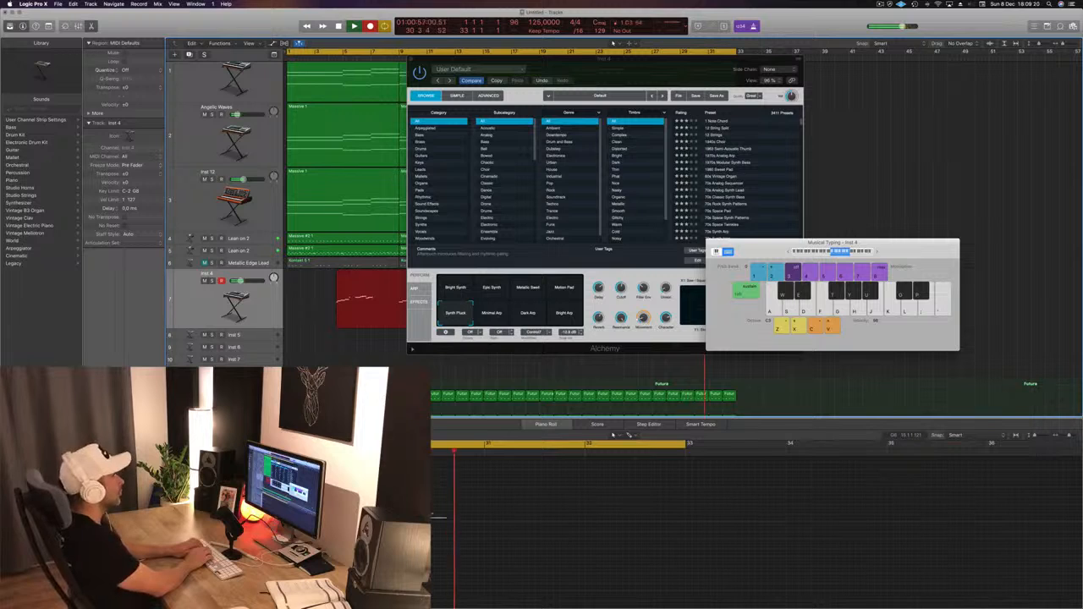
{"action": "key", "text": "f"}
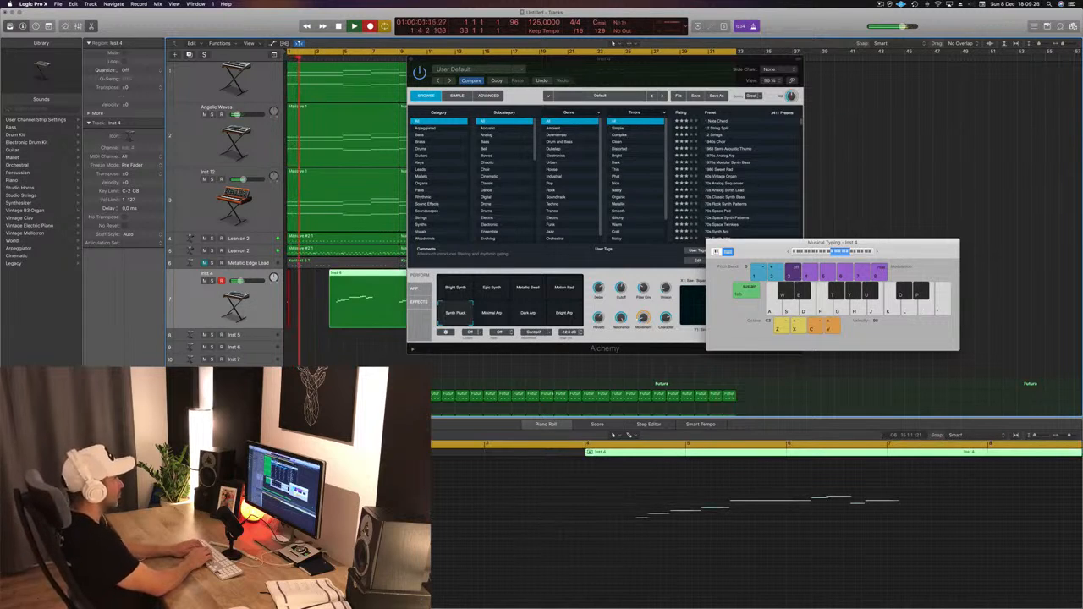
- Record a rising and falling opening phrase on Inst 4 over bars 2 to 4 and stop recording
{"action": "key", "text": "f"}
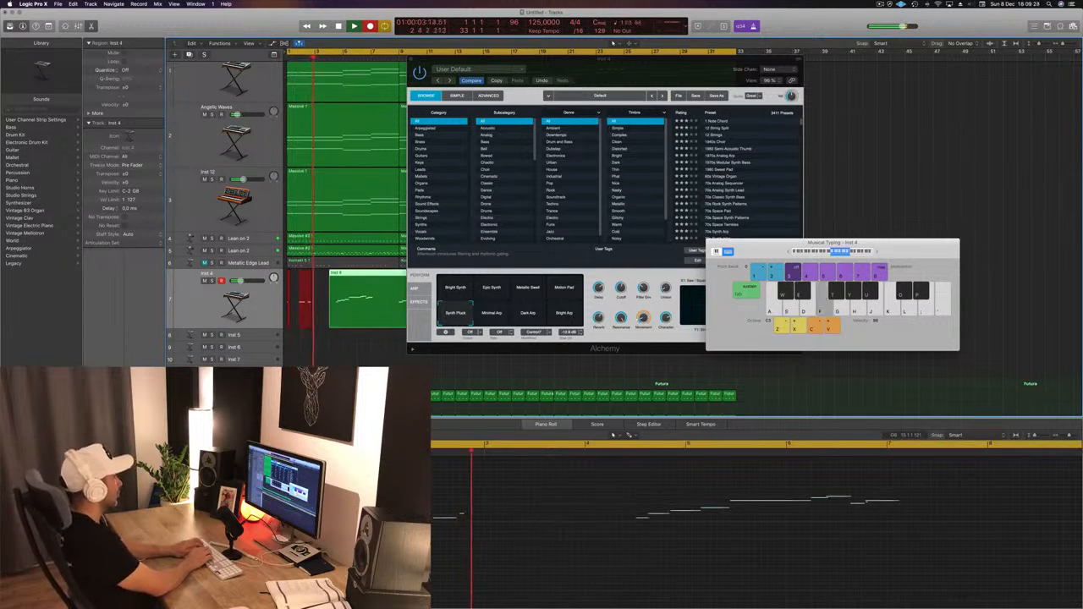
{"action": "key", "text": "g"}
{"action": "key", "text": "h"}
{"action": "key", "text": "g"}
{"action": "key", "text": "h"}
{"action": "key", "text": "g"}
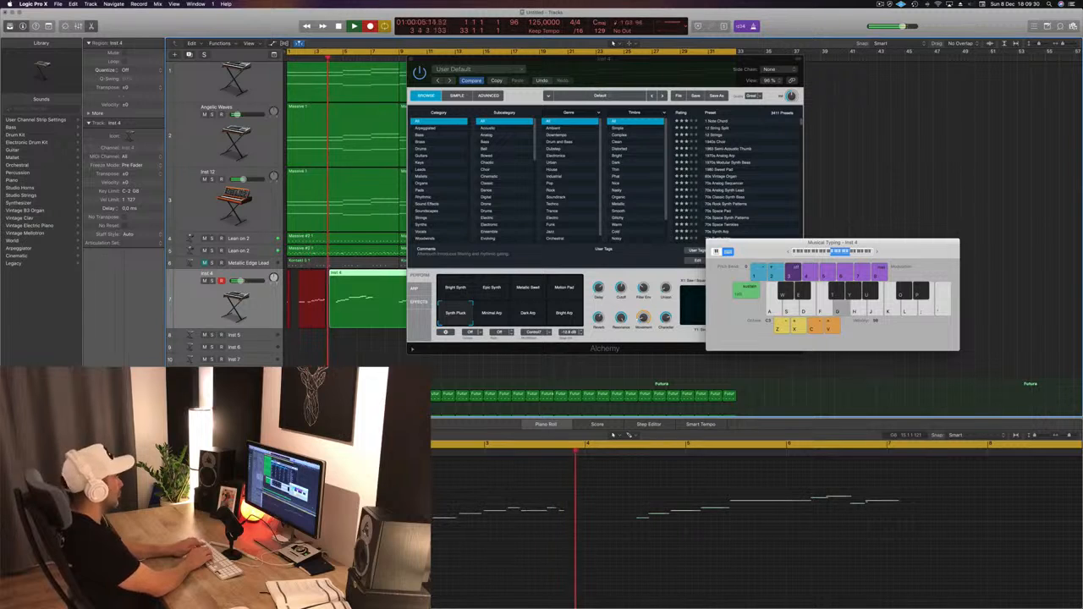
{"action": "key", "text": "s"}
{"action": "key", "text": "g"}
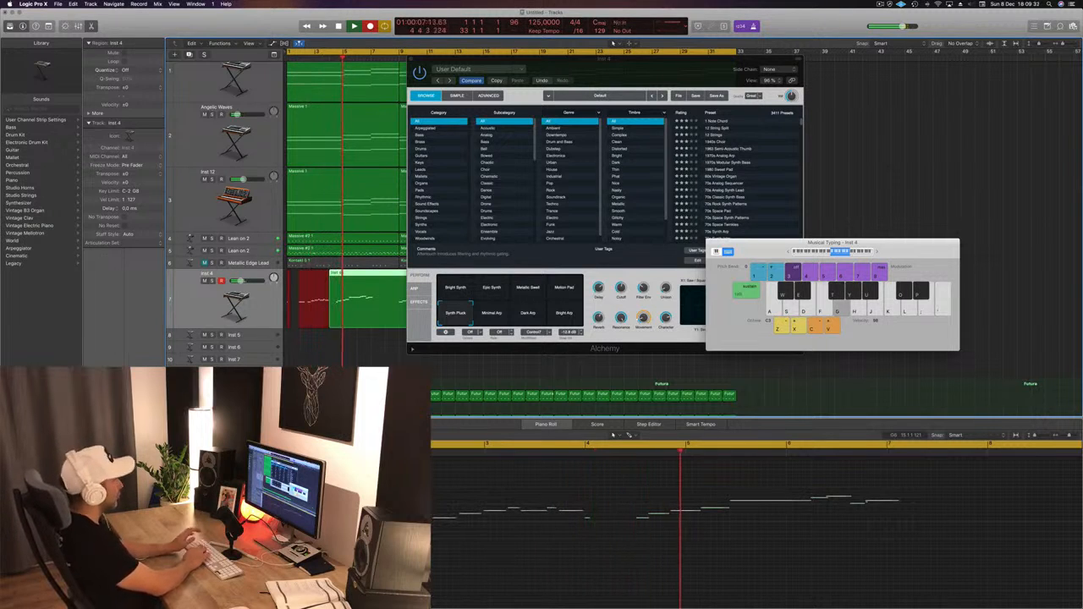
{"action": "key", "text": "space"}
- Play back the take from the beginning and split the Inst 4 region at bar 5
{"action": "key", "text": "Return"}
{"action": "key", "text": "space"}
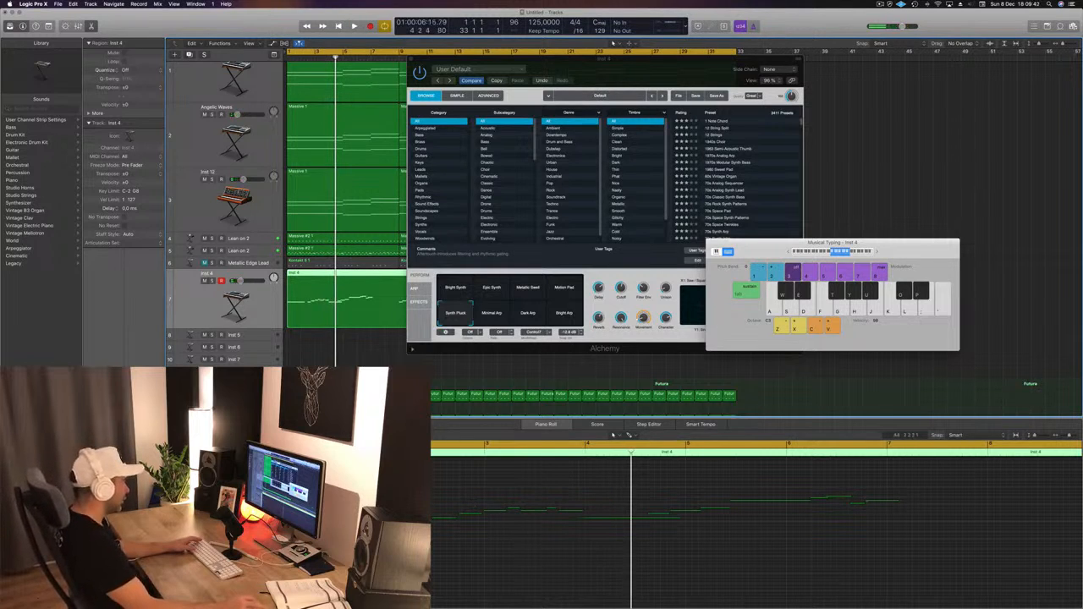
{"action": "left_click", "coordinate": [419, 484]}
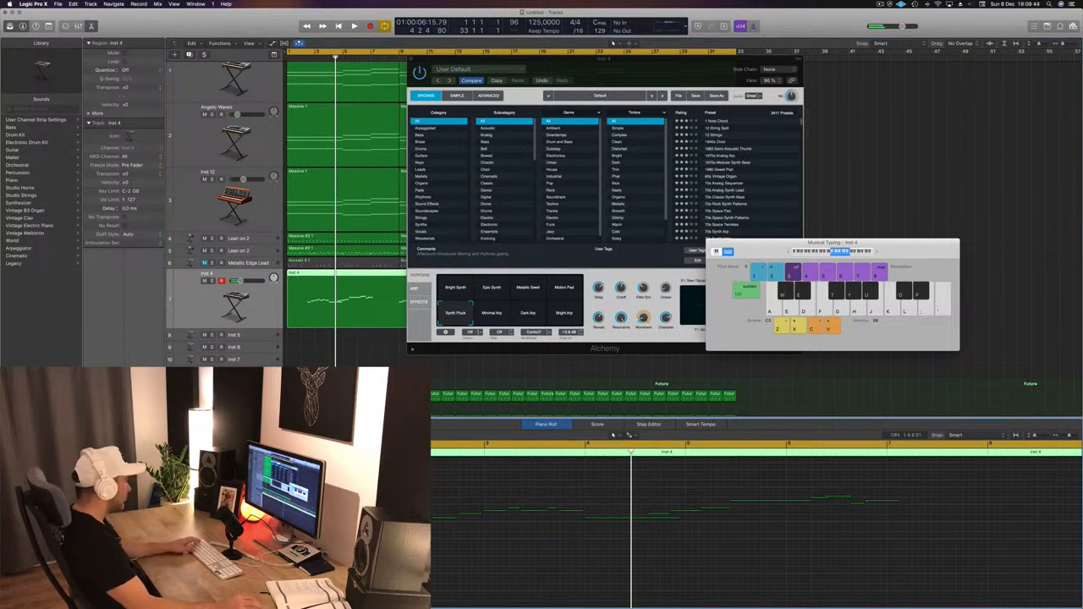
{"action": "key", "text": "Return"}
{"action": "key", "text": "space"}
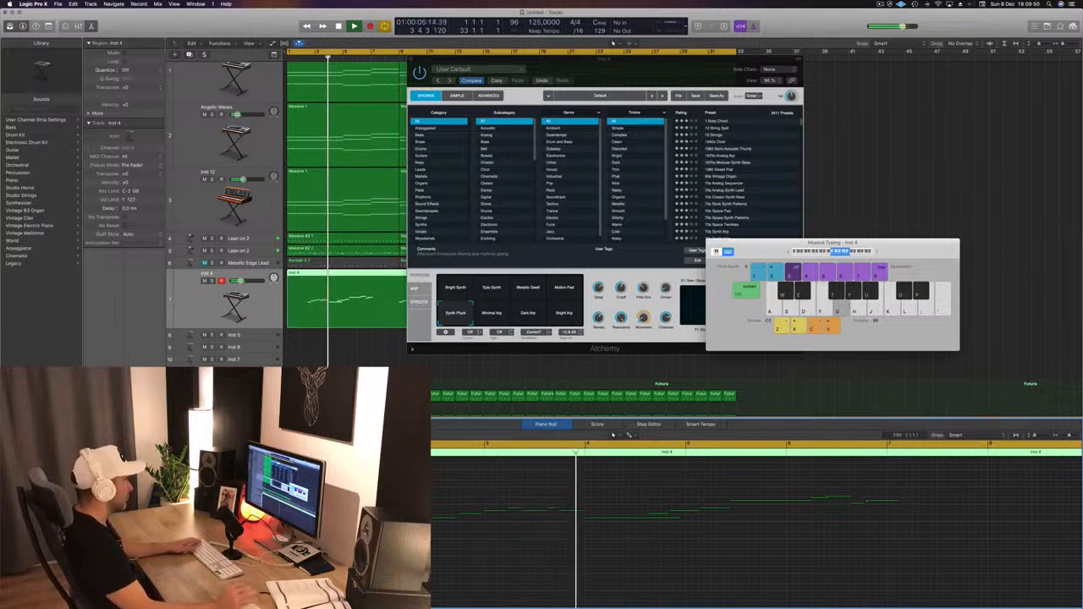
{"action": "key", "text": "space"}
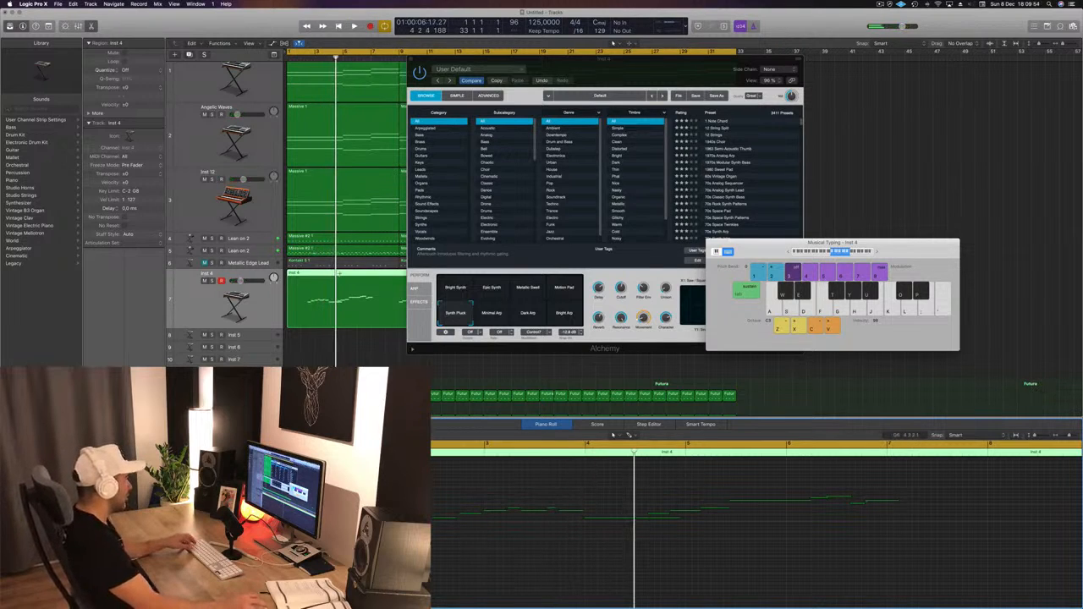
{"action": "key", "text": "super+t"}
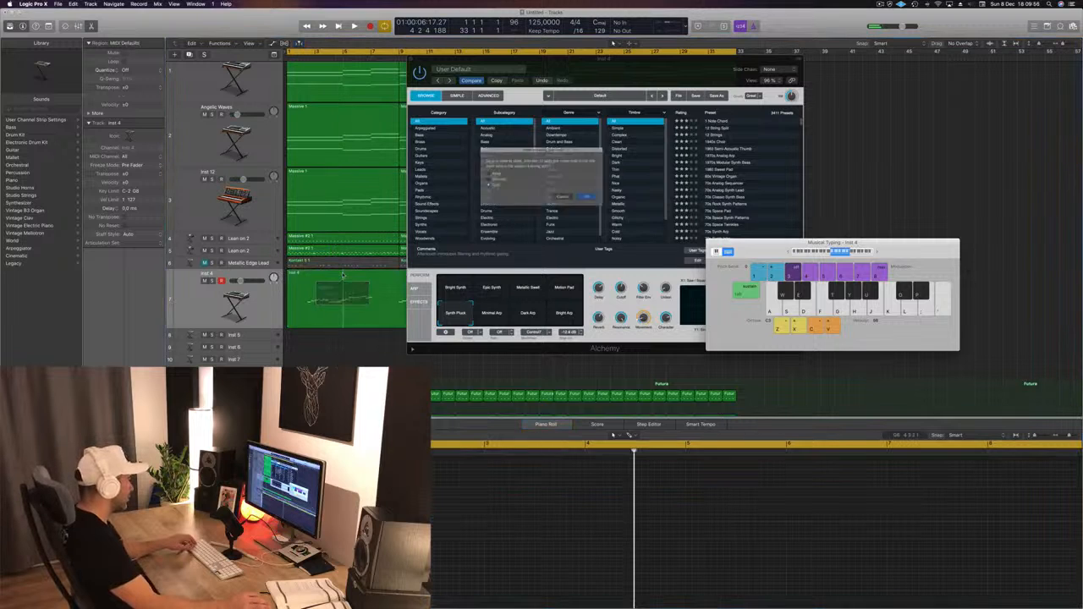
{"action": "left_click", "coordinate": [596, 201]}
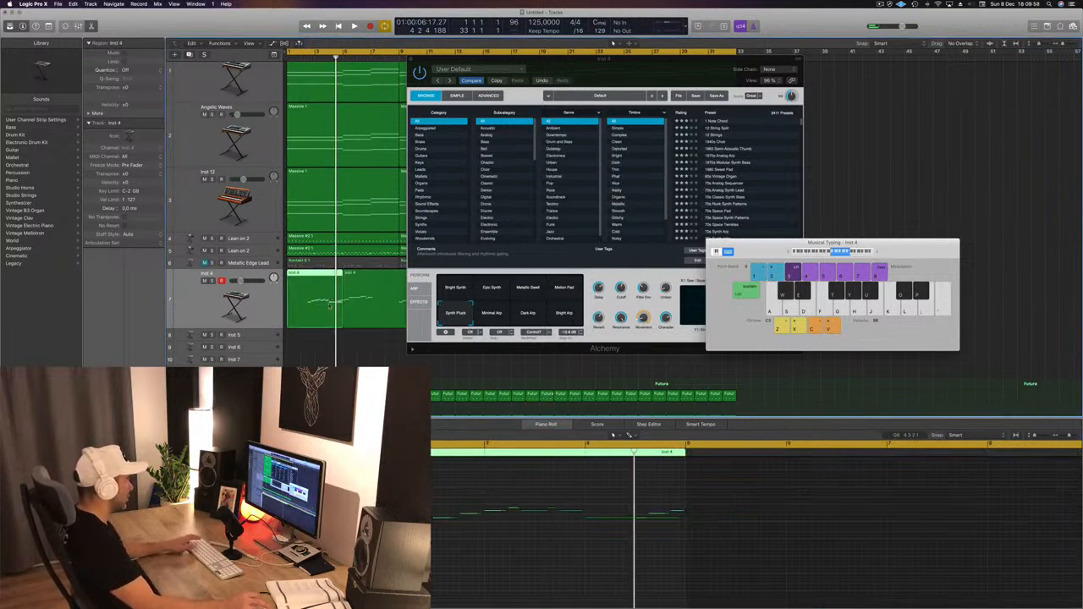
- Move all notes of the first Inst 4 region earlier so the phrase starts at bar 1
{"action": "key", "text": "space"}
{"action": "left_click_drag", "start_coordinate": [699, 592], "coordinate": [712, 596]}
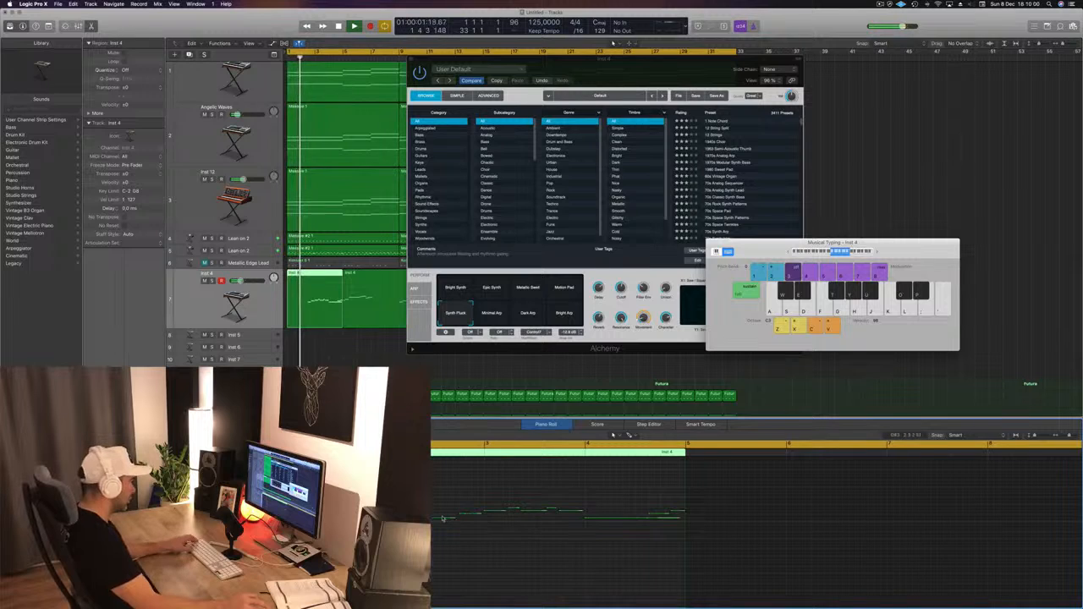
{"action": "left_click", "coordinate": [443, 520]}
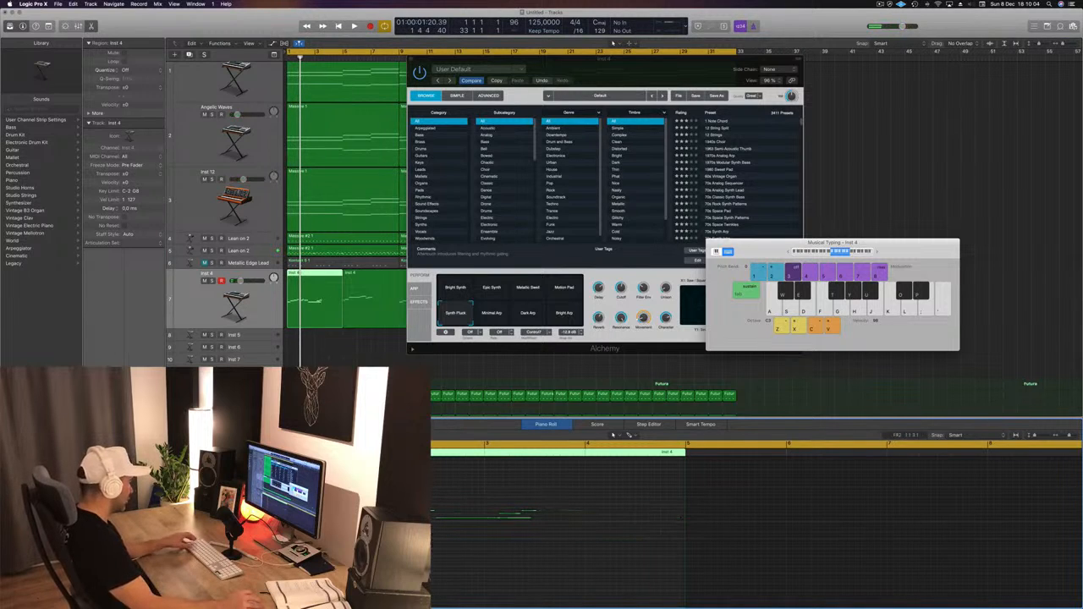
{"action": "key", "text": "space"}
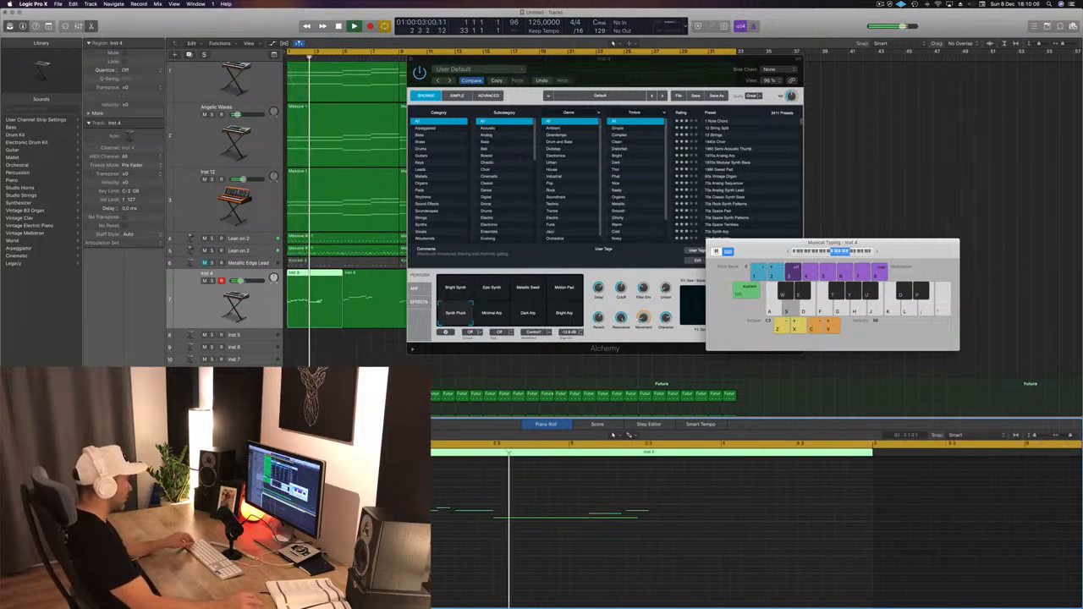
- Play the moved phrase and slightly shorten the note that crosses into bar 2
{"action": "key", "text": "space"}
{"action": "key", "text": "space"}
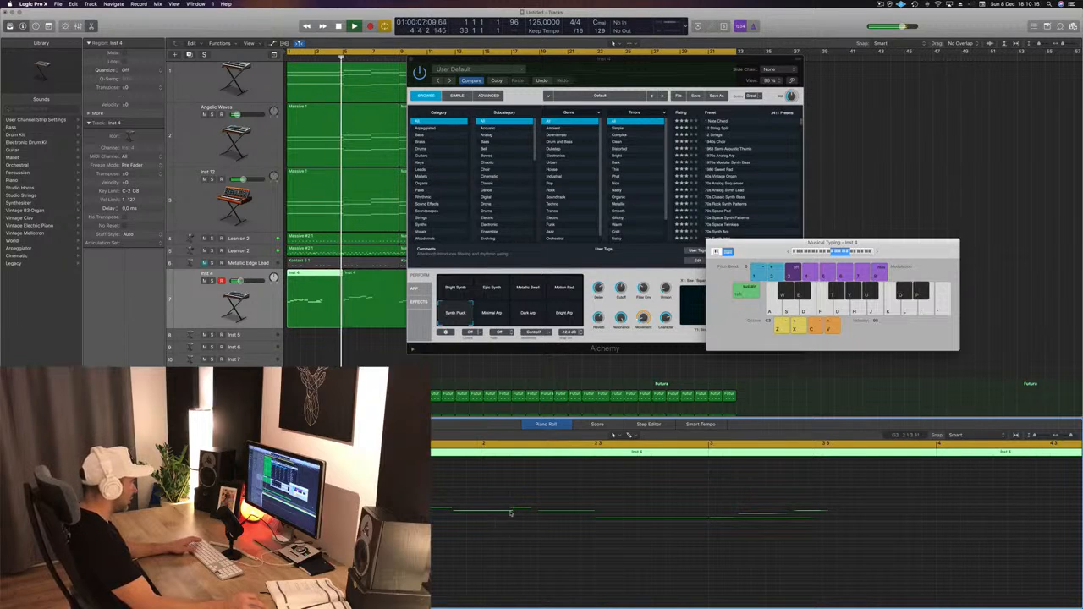
{"action": "left_click_drag", "start_coordinate": [510, 513], "coordinate": [504, 513]}
{"action": "key", "text": "space"}
{"action": "key", "text": "space"}
{"action": "scroll", "coordinate": [621, 537], "scroll_direction": "down", "scroll_amount": 2}
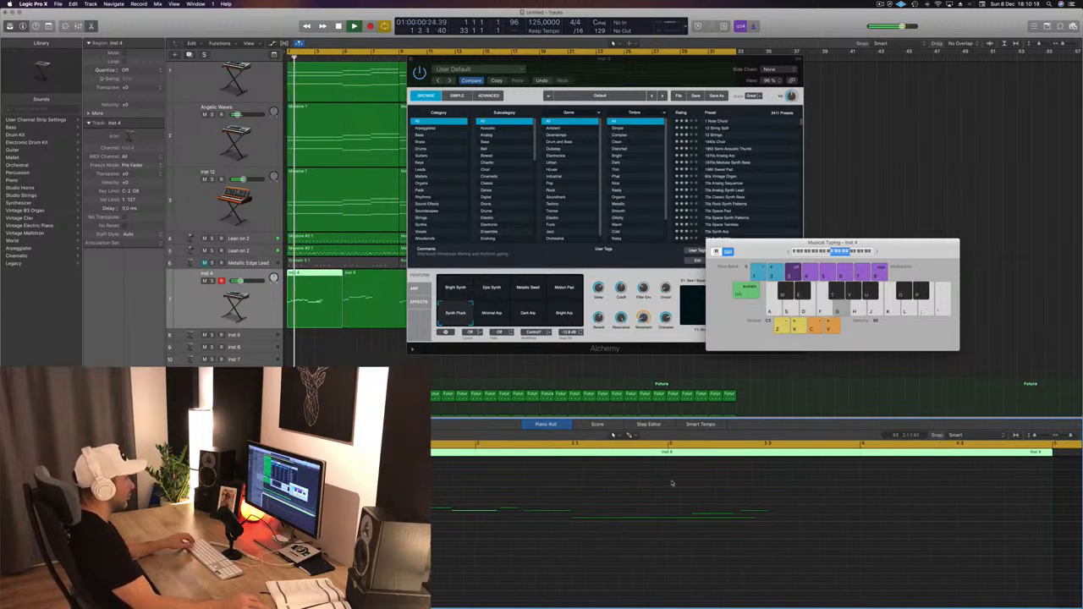
- Delete the last two high notes of the phrase and extend the held low note to about bar 4
{"action": "left_click_drag", "start_coordinate": [670, 481], "coordinate": [783, 515]}
{"action": "key", "text": "Delete"}
{"action": "scroll", "coordinate": [566, 501], "scroll_direction": "down", "scroll_amount": 1}
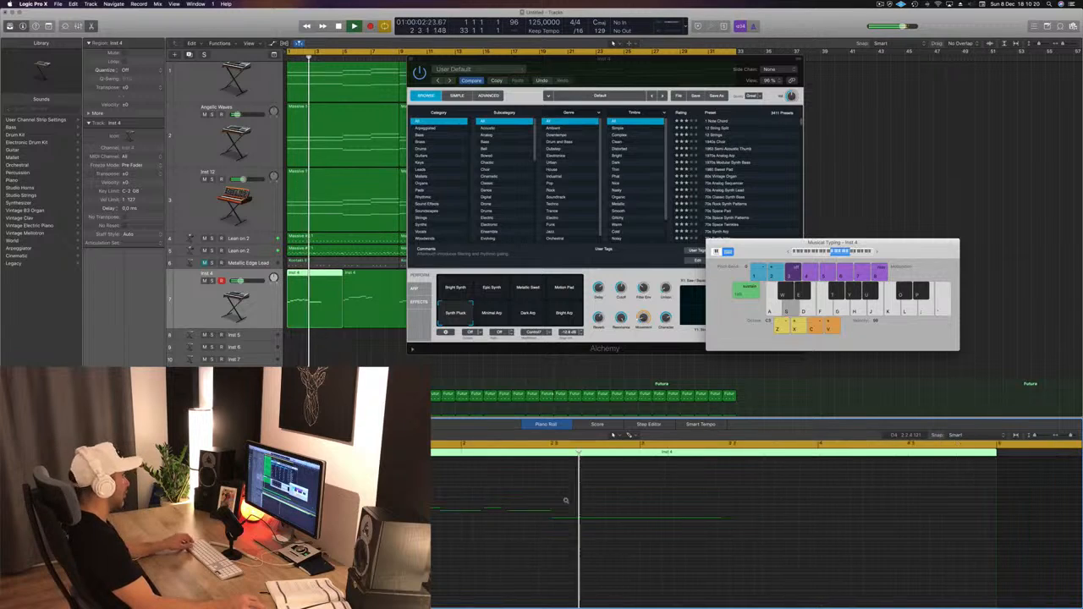
{"action": "scroll", "coordinate": [566, 501], "scroll_direction": "down", "scroll_amount": 3}
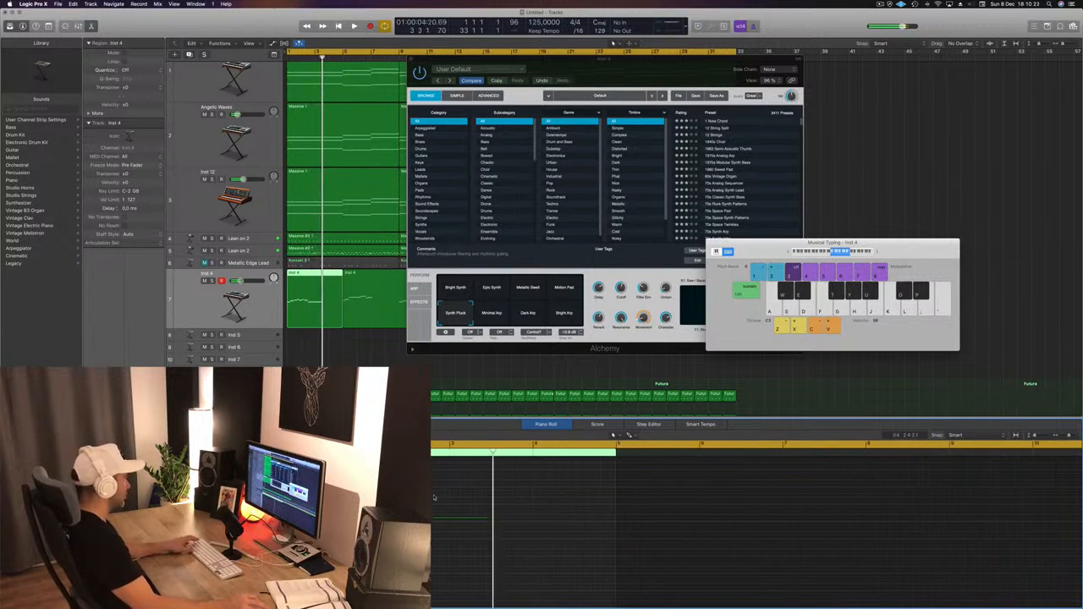
{"action": "key", "text": "space"}
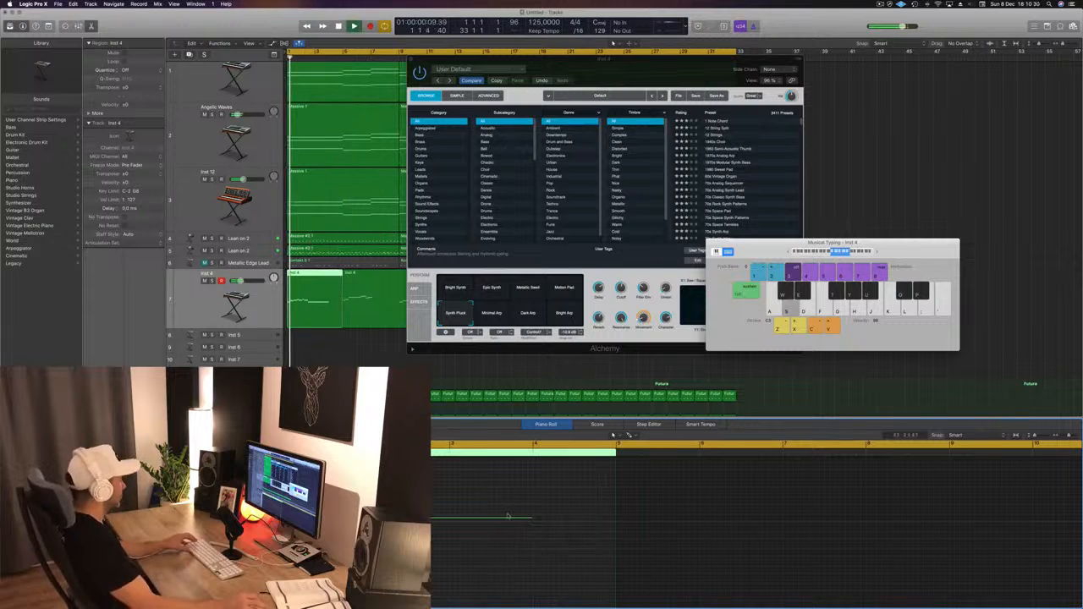
- Save the project as EPISODE 38 GUYS and move the Alchemy window away from the Inst 4 regions
{"action": "key", "text": "super+s"}
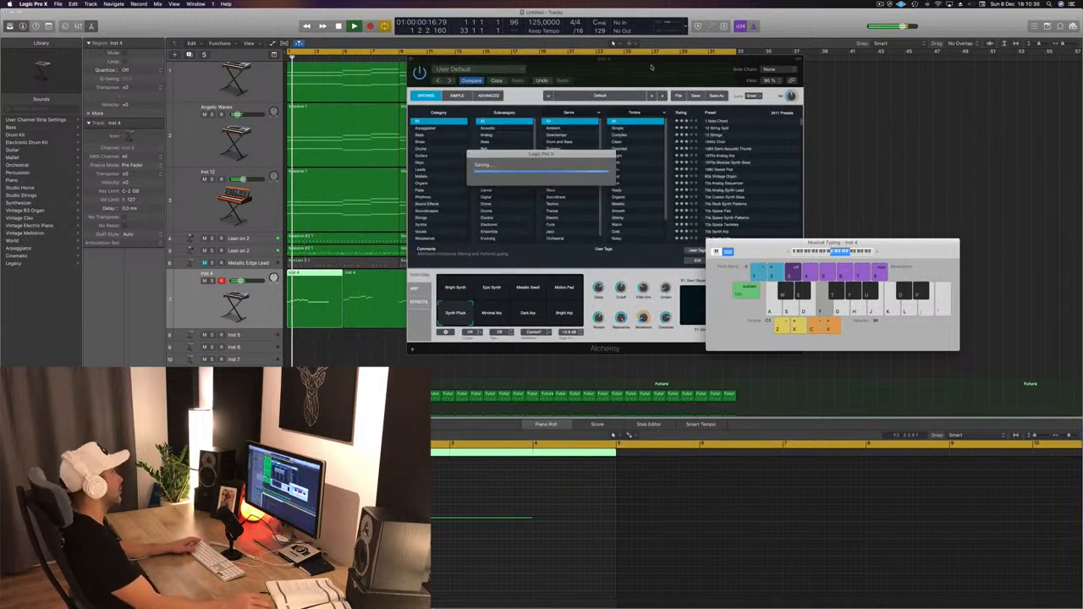
{"action": "left_click_drag", "start_coordinate": [651, 67], "coordinate": [923, 74]}
{"action": "key", "text": "space"}
- Delete the long Inst 4 region that follows bar 5
{"action": "left_click", "coordinate": [413, 339]}
{"action": "left_click", "coordinate": [442, 296]}
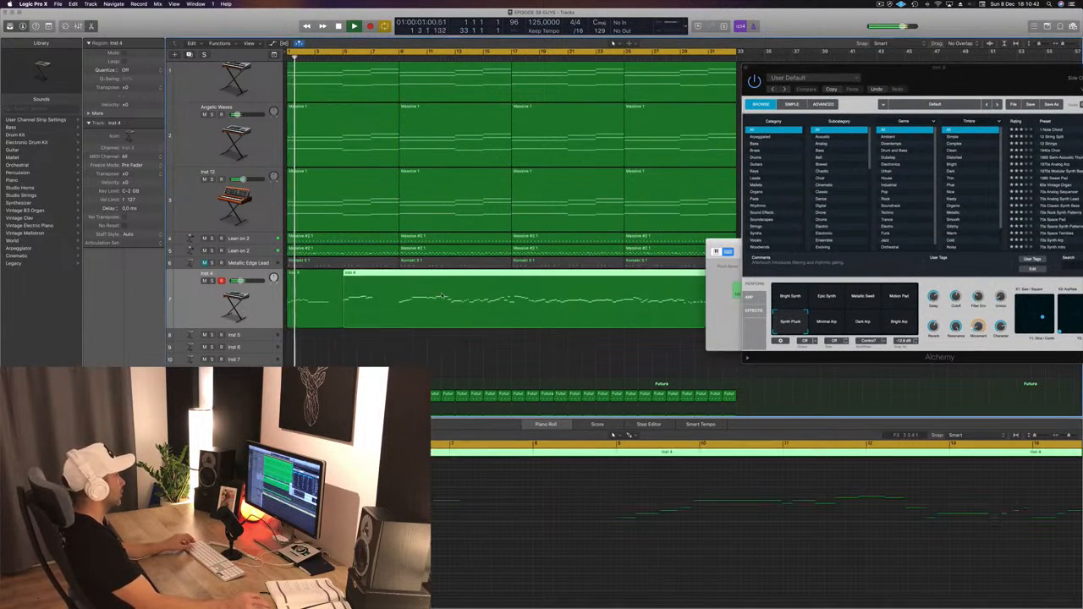
{"action": "scroll", "coordinate": [442, 296], "scroll_direction": "down", "scroll_amount": 5}
{"action": "key", "text": "Delete"}
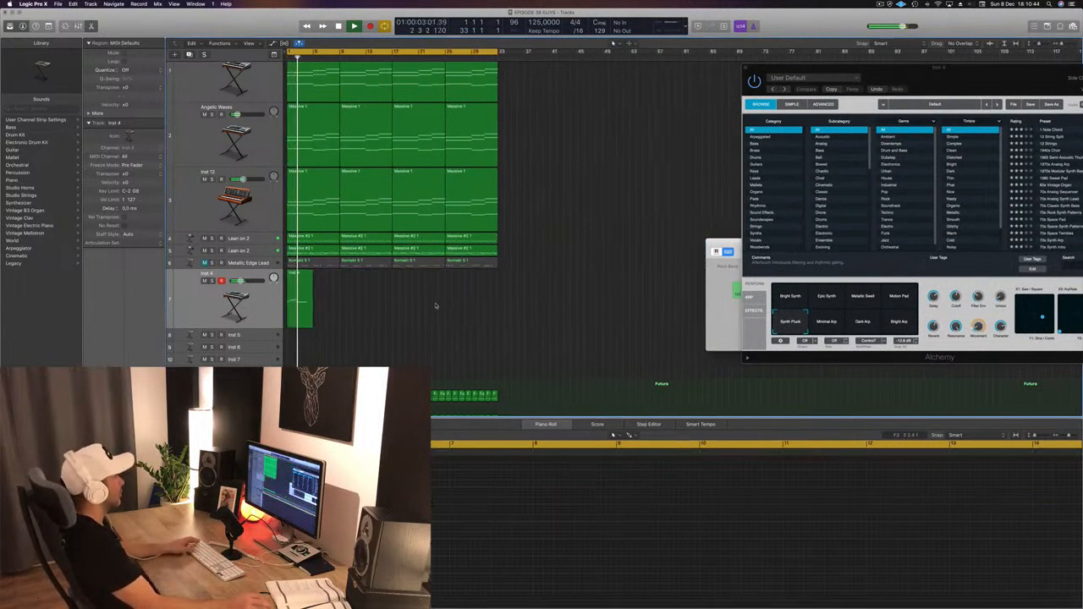
{"action": "scroll", "coordinate": [412, 302], "scroll_direction": "up", "scroll_amount": 4}
- Copy the four-bar Inst 4 region and place the copy at bar 9
{"action": "left_click", "coordinate": [298, 285]}
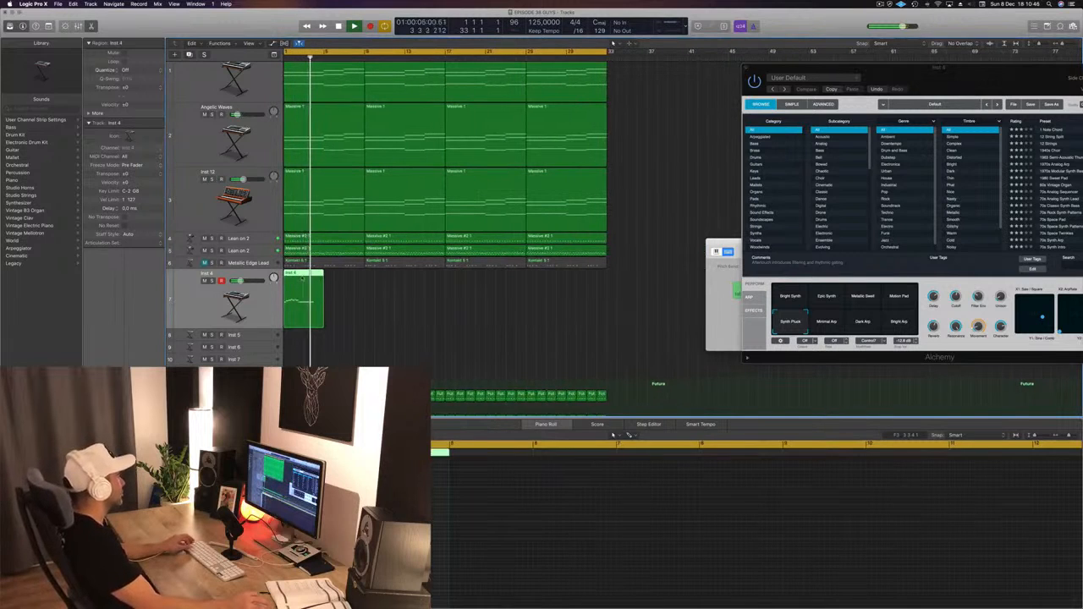
{"action": "key", "text": "space"}
{"action": "key", "text": "space"}
{"action": "scroll", "coordinate": [320, 313], "scroll_direction": "up", "scroll_amount": 3}
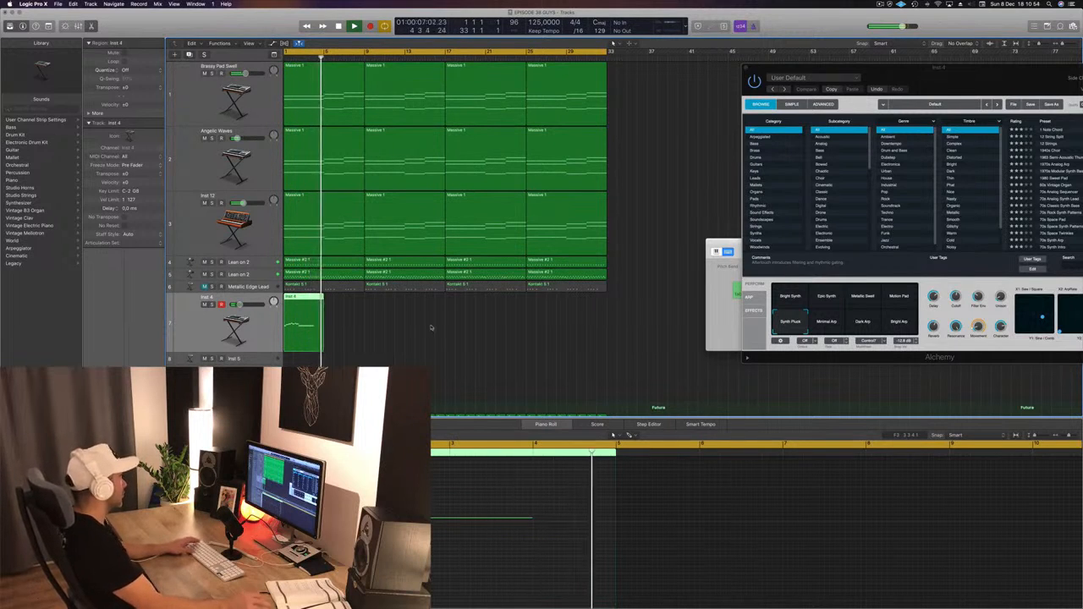
{"action": "mouse_move", "coordinate": [311, 299]}
{"action": "left_mouse_down"}
{"action": "mouse_move", "coordinate": [391, 309]}
{"action": "mouse_move", "coordinate": [311, 305]}
{"action": "left_mouse_up"}
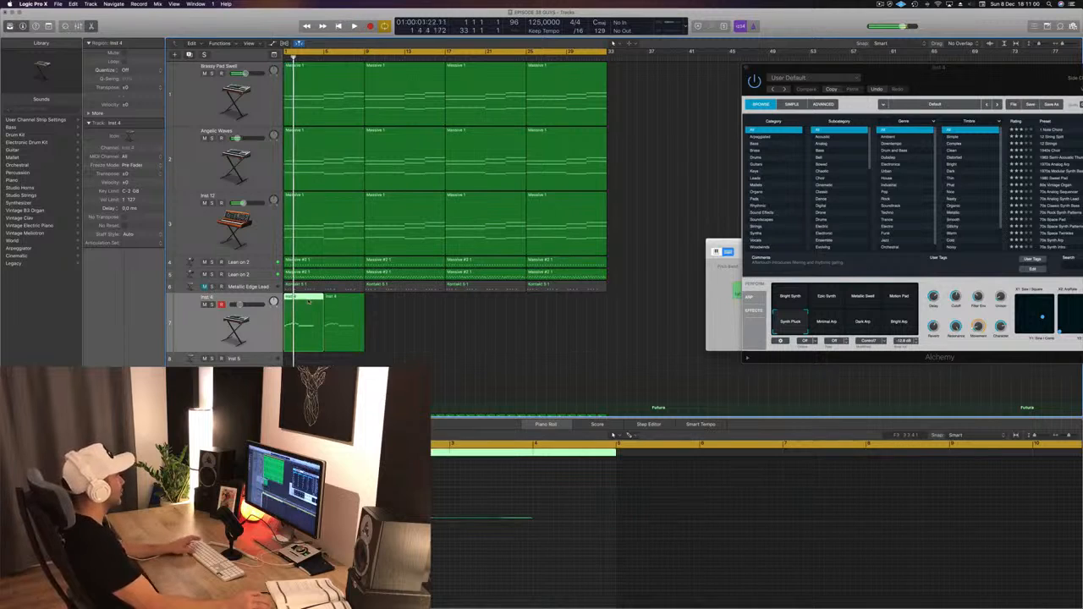
{"action": "scroll", "coordinate": [314, 303], "scroll_direction": "left", "scroll_amount": 1}
{"action": "left_click", "coordinate": [339, 299]}
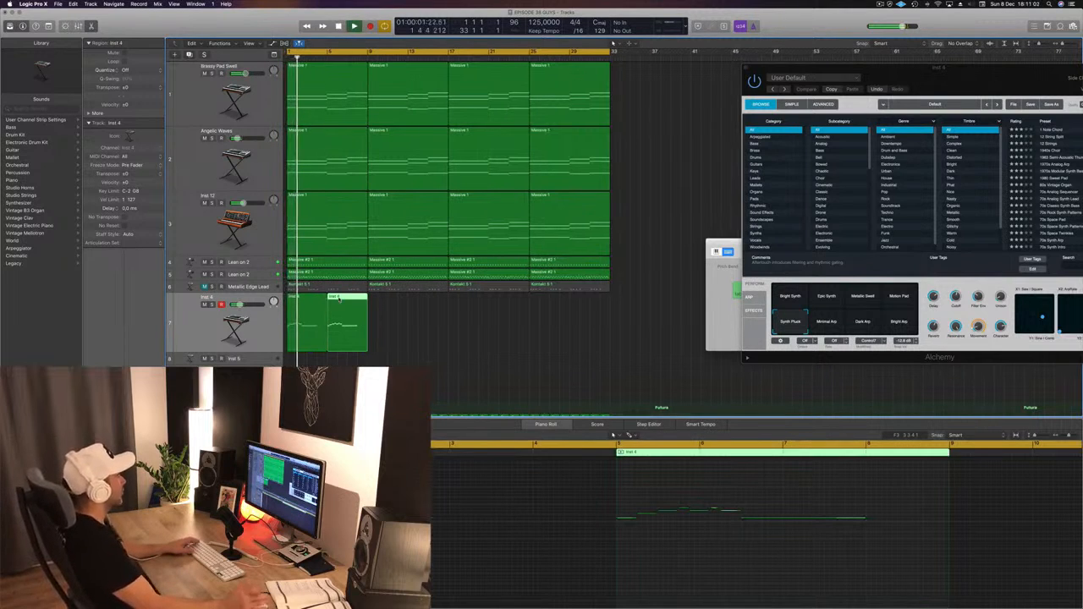
{"action": "left_click_drag", "start_coordinate": [338, 299], "coordinate": [380, 300]}
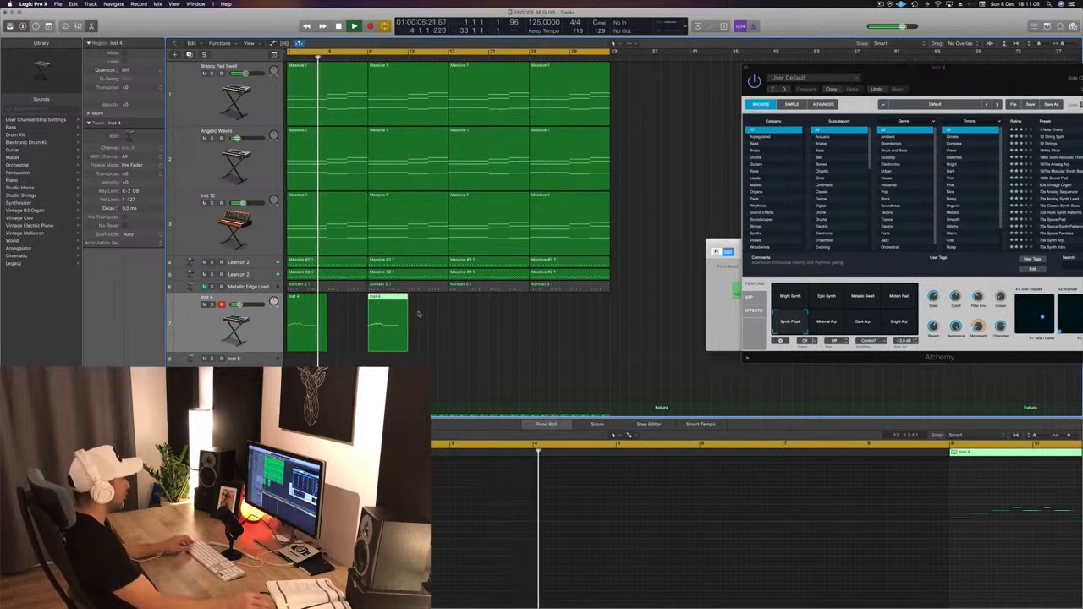
- Show both Inst 4 regions in the piano roll and lengthen the first region's held last note almost to bar 5
{"action": "left_click", "coordinate": [303, 298], "text": "shift"}
{"action": "key", "text": "e"}
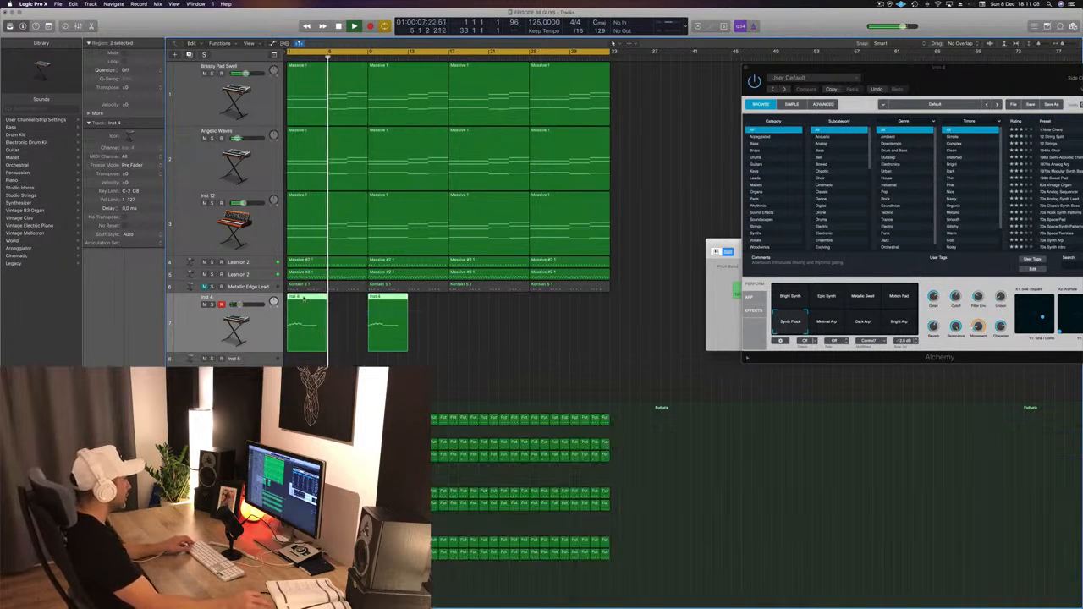
{"action": "key", "text": "e"}
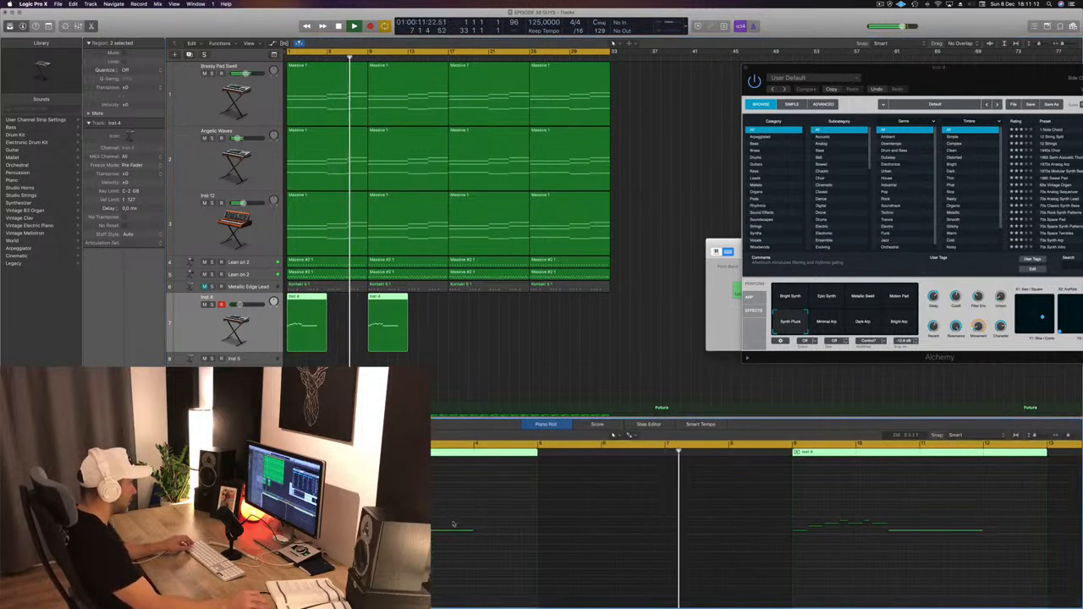
{"action": "left_click_drag", "start_coordinate": [472, 531], "coordinate": [533, 531]}
{"action": "left_click", "coordinate": [461, 384]}
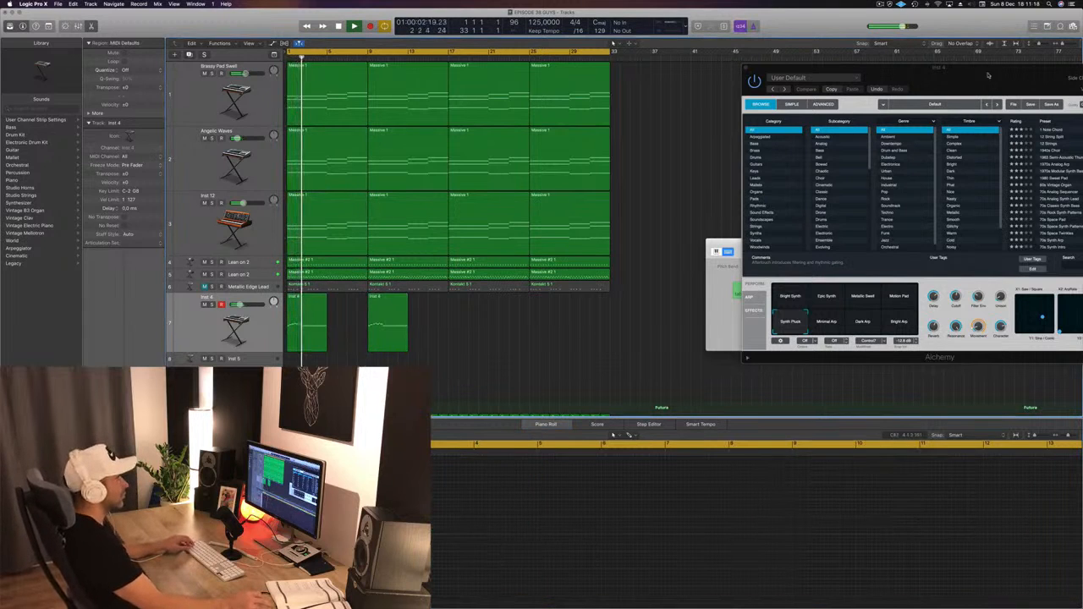
- Bring the Alchemy window back into view and audition Minimal Arp, Dark Arp and Bright Arp on Inst 4
{"action": "left_click_drag", "start_coordinate": [987, 77], "coordinate": [712, 82]}
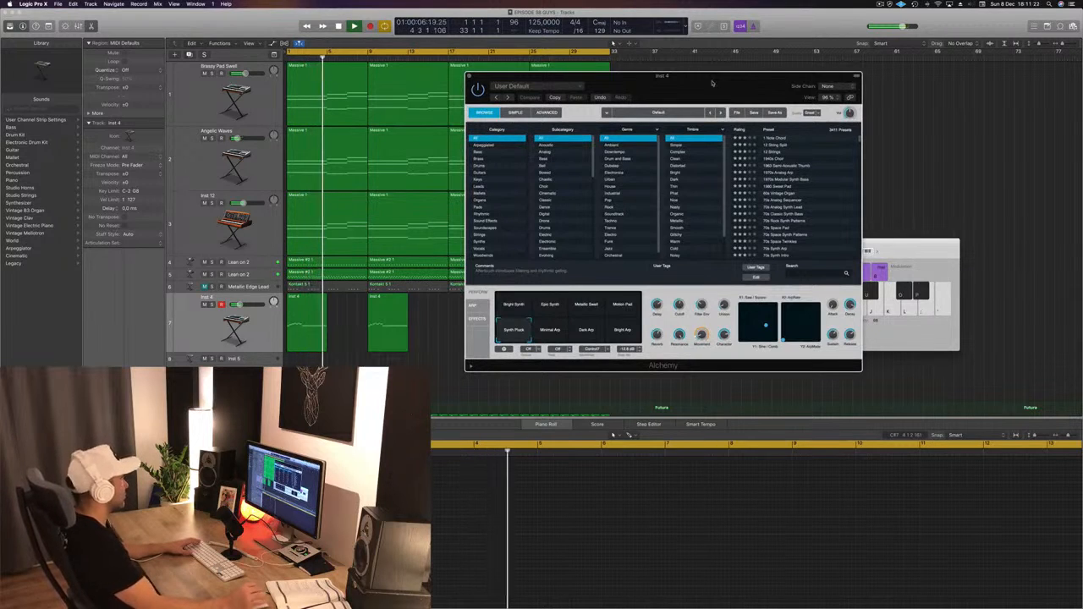
{"action": "left_click_drag", "start_coordinate": [712, 83], "coordinate": [773, 71]}
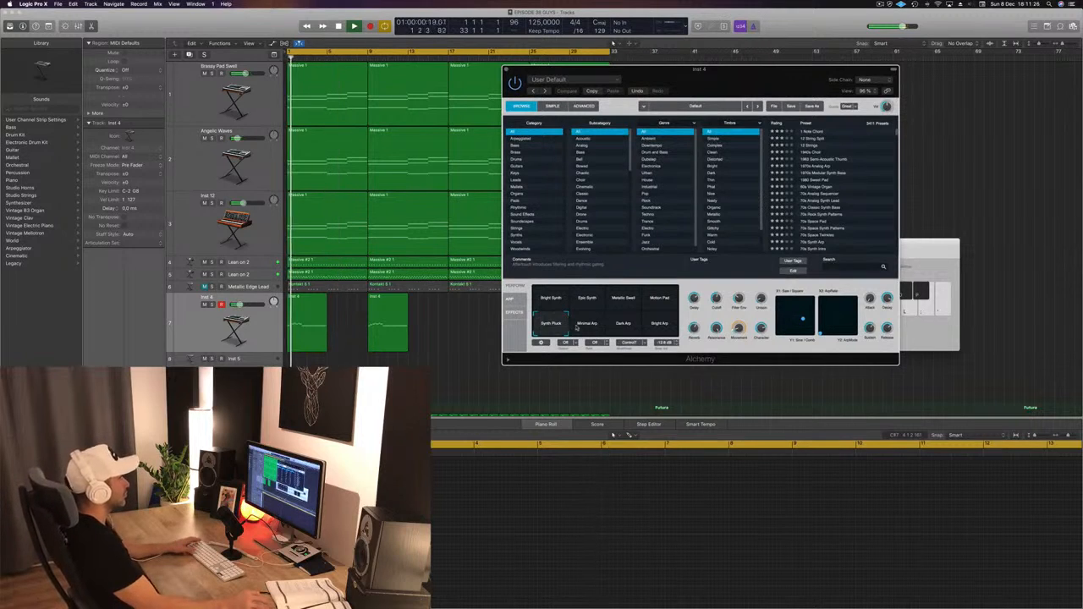
{"action": "left_click", "coordinate": [580, 326]}
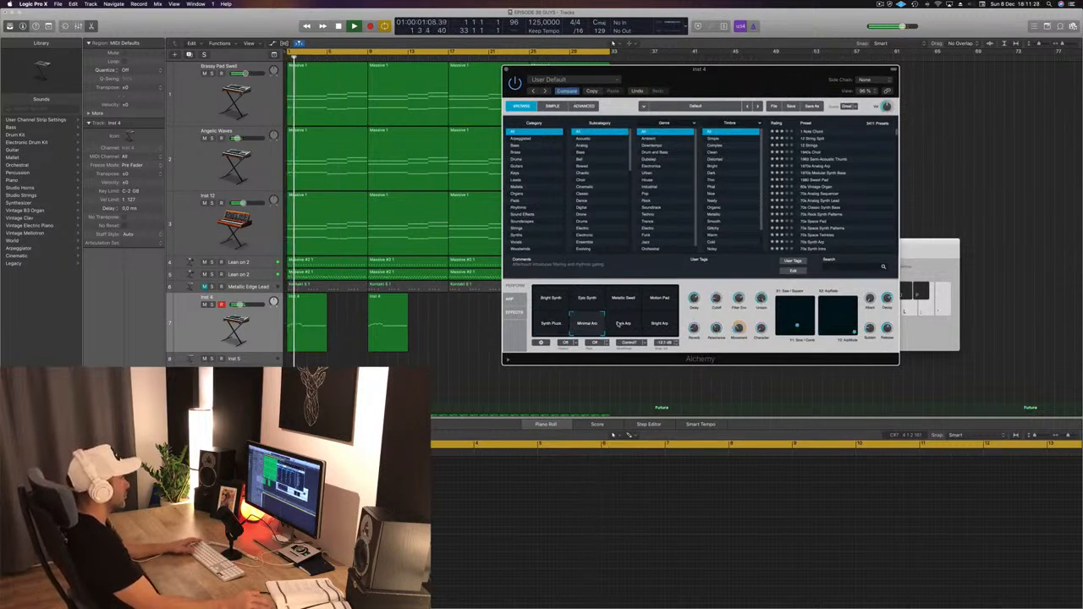
{"action": "left_click", "coordinate": [432, 333]}
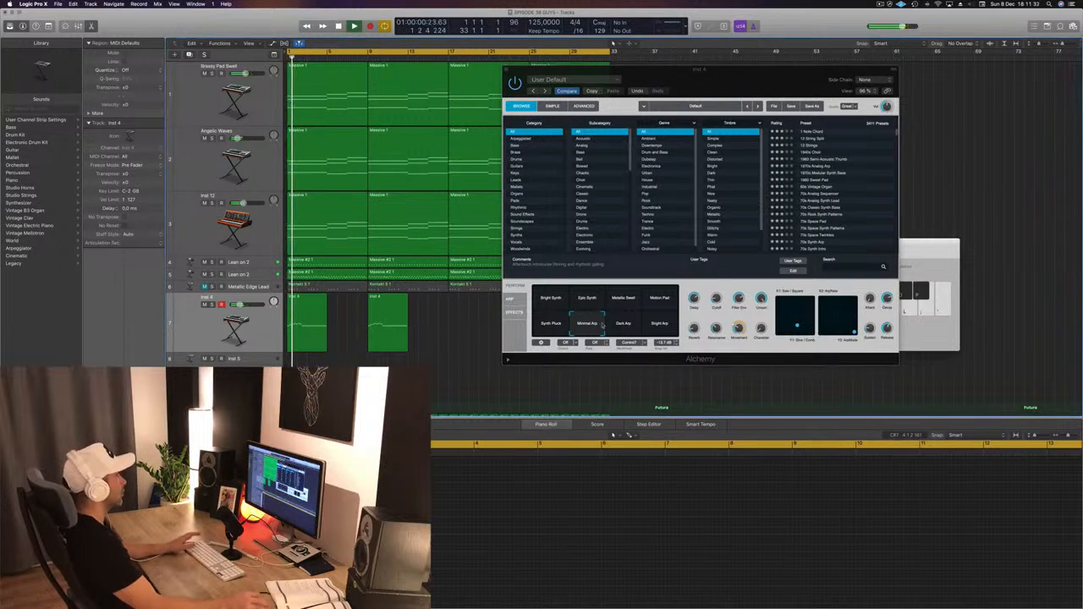
{"action": "left_click", "coordinate": [623, 325]}
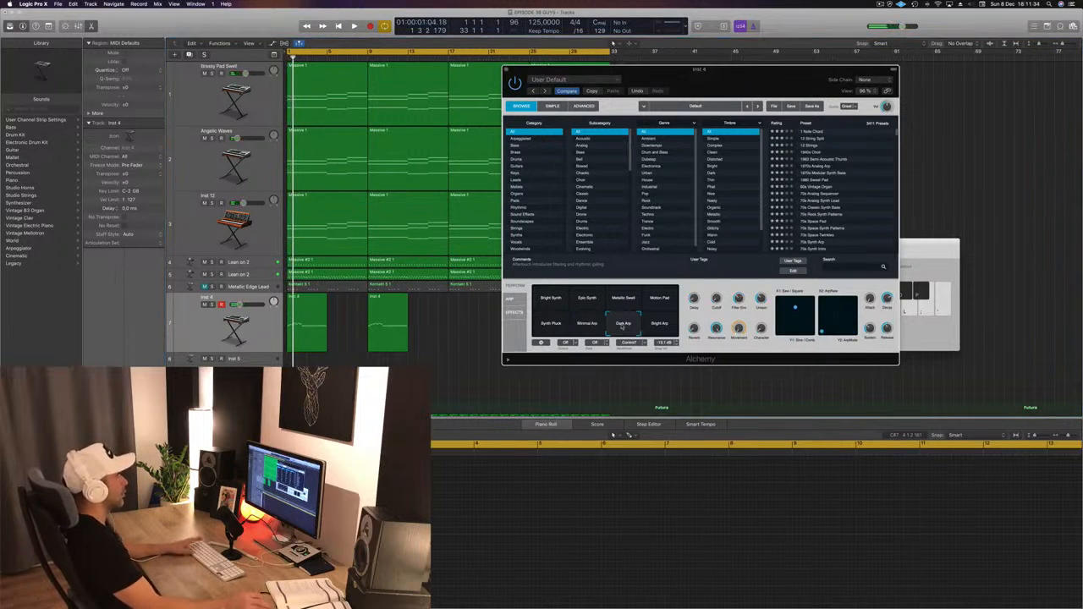
{"action": "key", "text": "space"}
{"action": "left_click", "coordinate": [659, 326]}
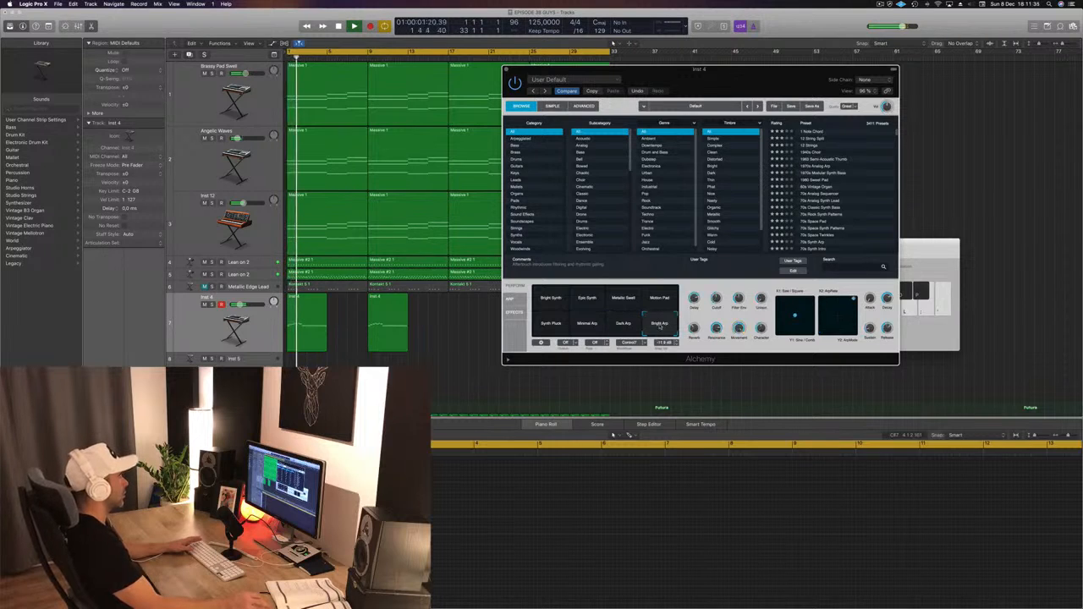
- Switch the Inst 4 Alchemy sound to the Synth Pluck variation and display the performance meter
{"action": "left_click", "coordinate": [555, 329]}
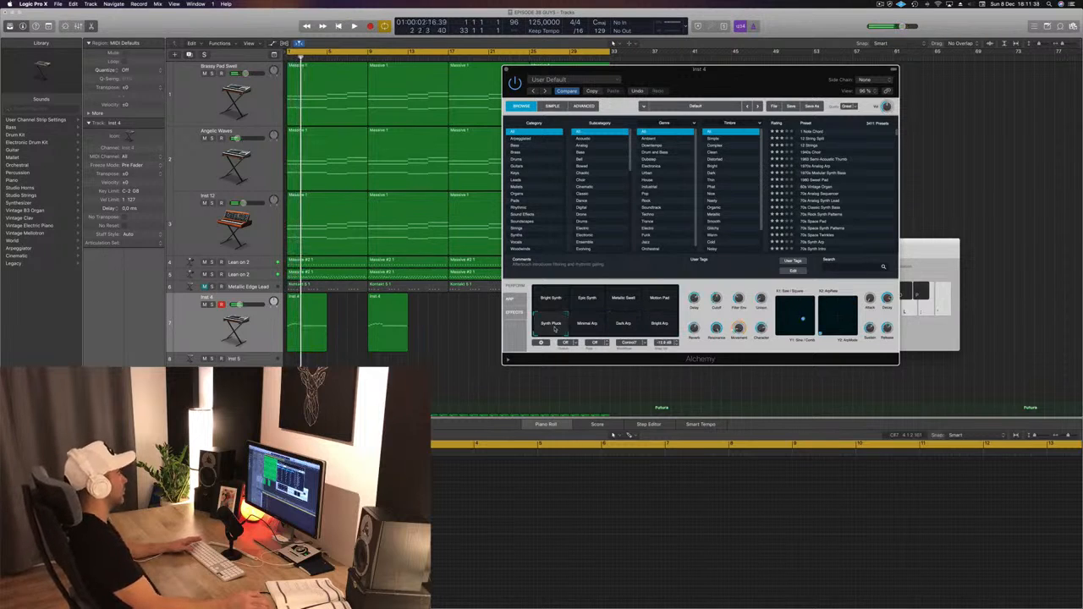
{"action": "left_click_drag", "start_coordinate": [751, 66], "coordinate": [690, 84]}
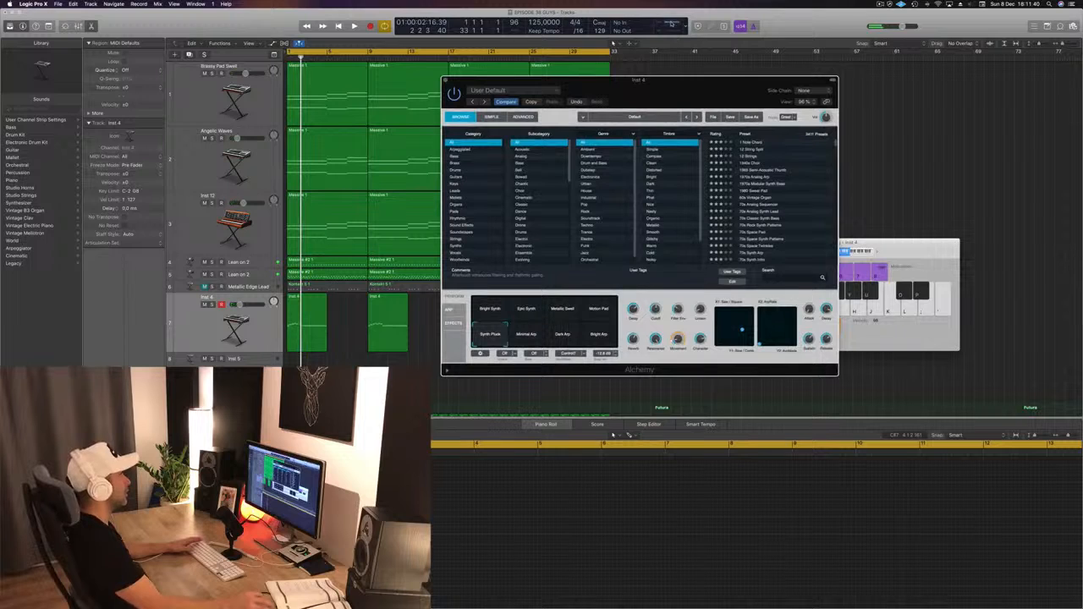
{"action": "double_click", "coordinate": [671, 23]}
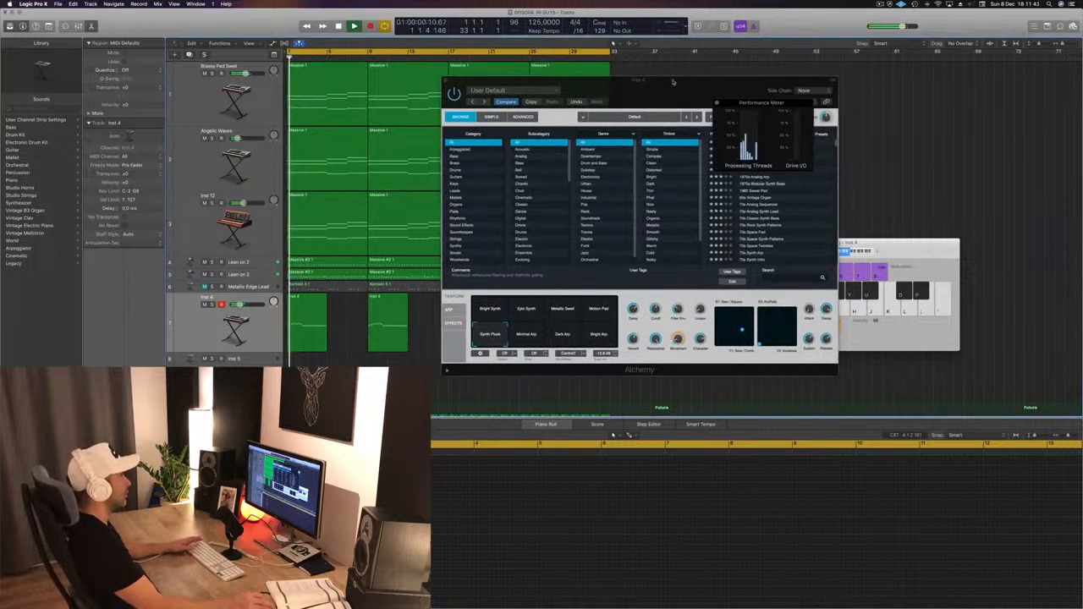
{"action": "left_click_drag", "start_coordinate": [672, 82], "coordinate": [656, 207]}
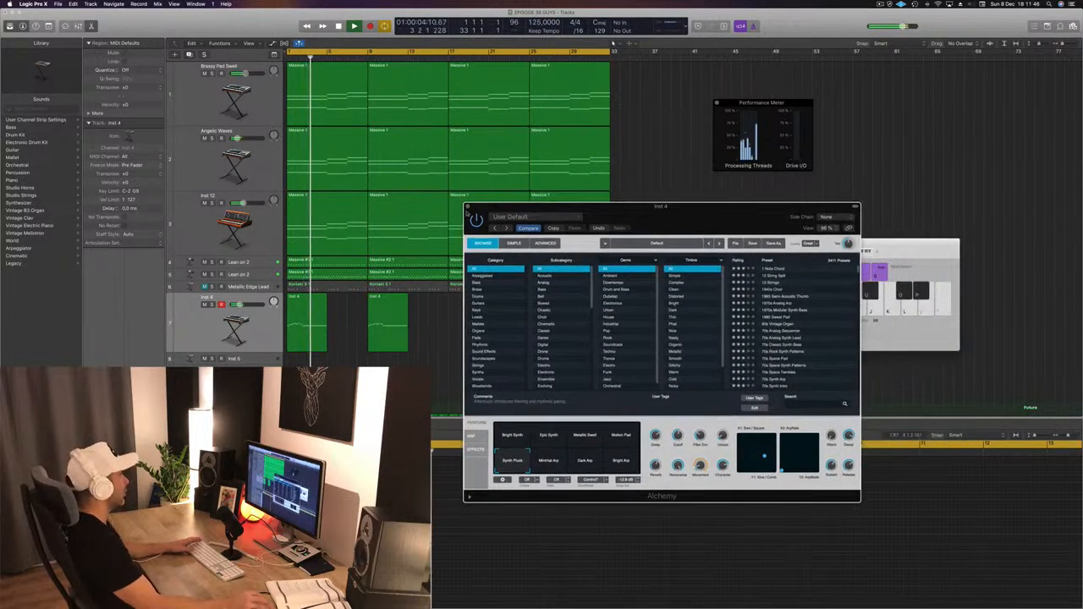
{"action": "left_click", "coordinate": [468, 207]}
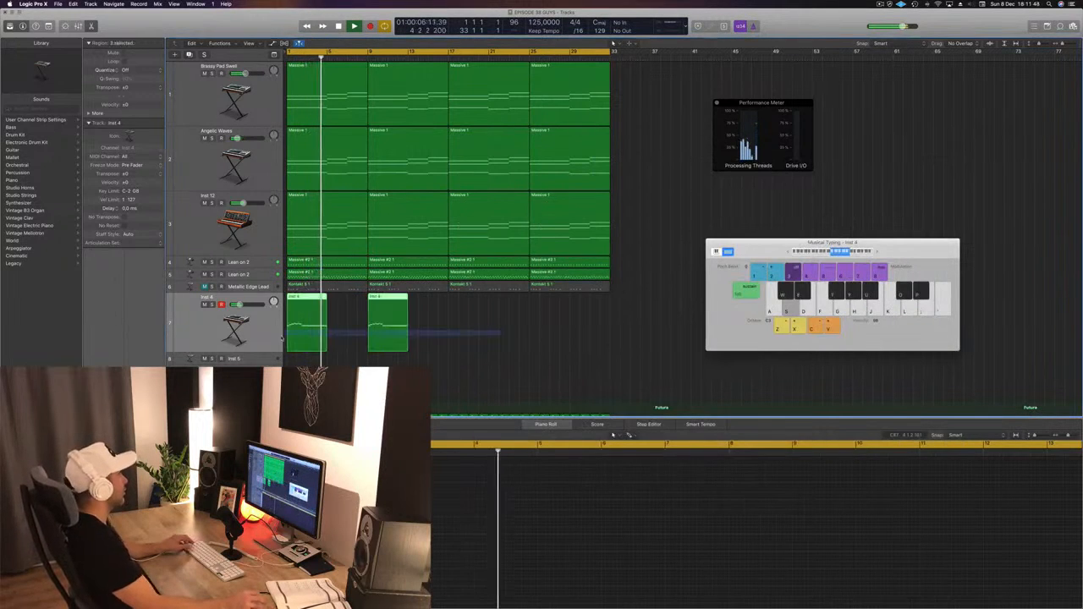
- Copy the two Inst 4 regions to bars 17 and 25, and play the arrangement from the start
{"action": "left_click_drag", "start_coordinate": [306, 297], "coordinate": [470, 304]}
{"action": "left_click", "coordinate": [427, 350]}
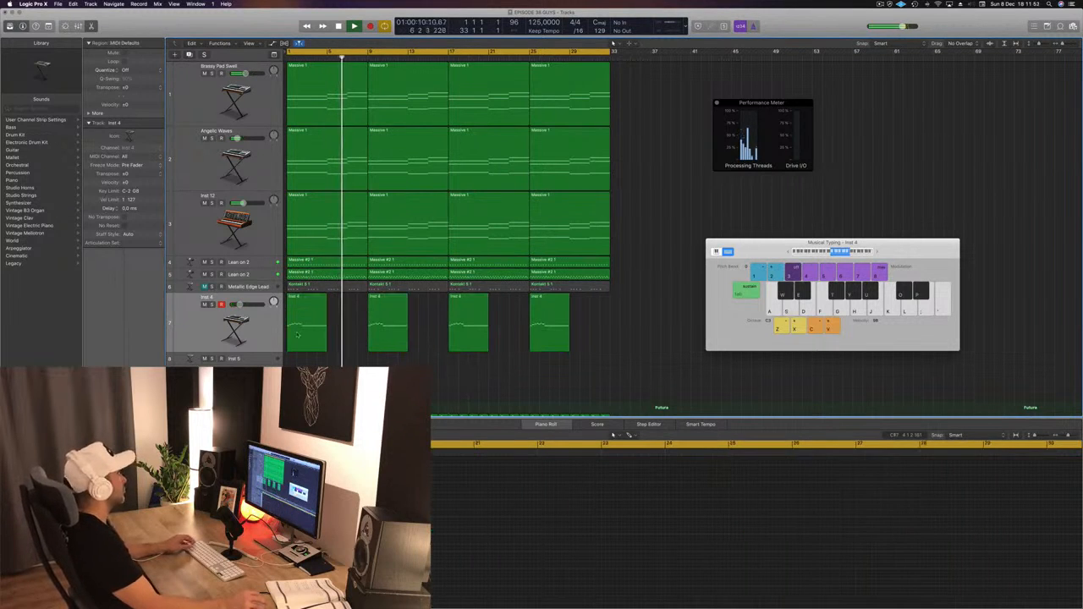
{"action": "left_click", "coordinate": [264, 333]}
{"action": "key", "text": "Return"}
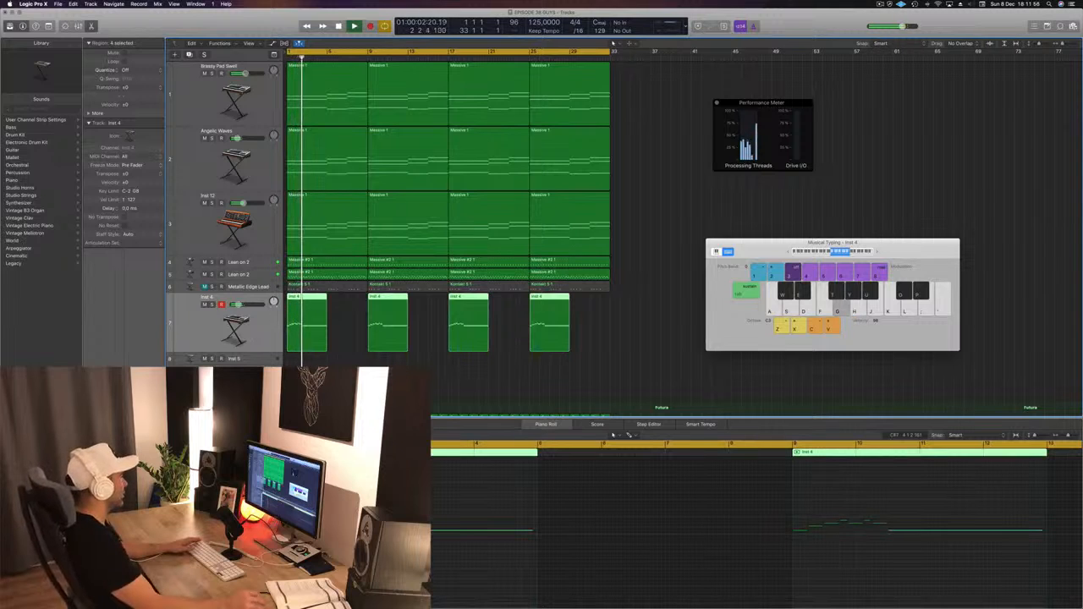
{"action": "left_click_drag", "start_coordinate": [781, 245], "coordinate": [775, 244]}
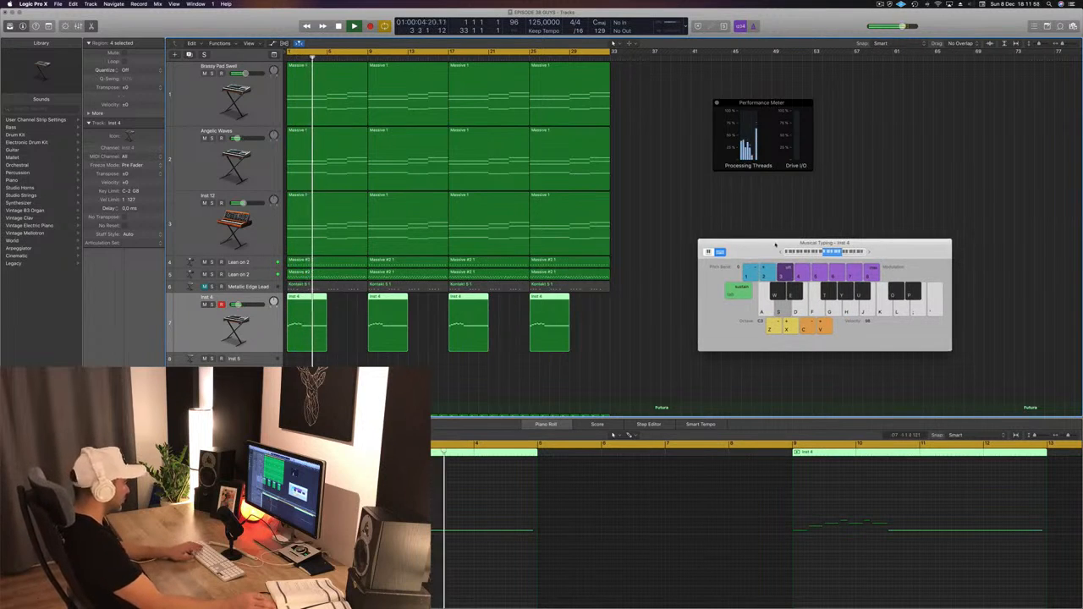
{"action": "key", "text": "super+h"}
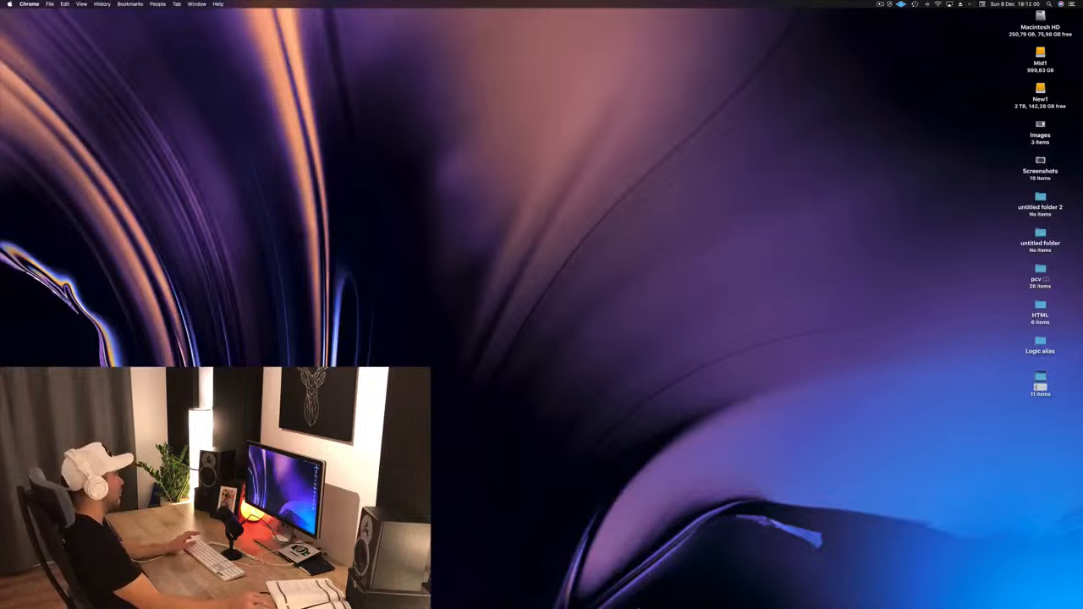
{"action": "mouse_move", "coordinate": [680, 606]}
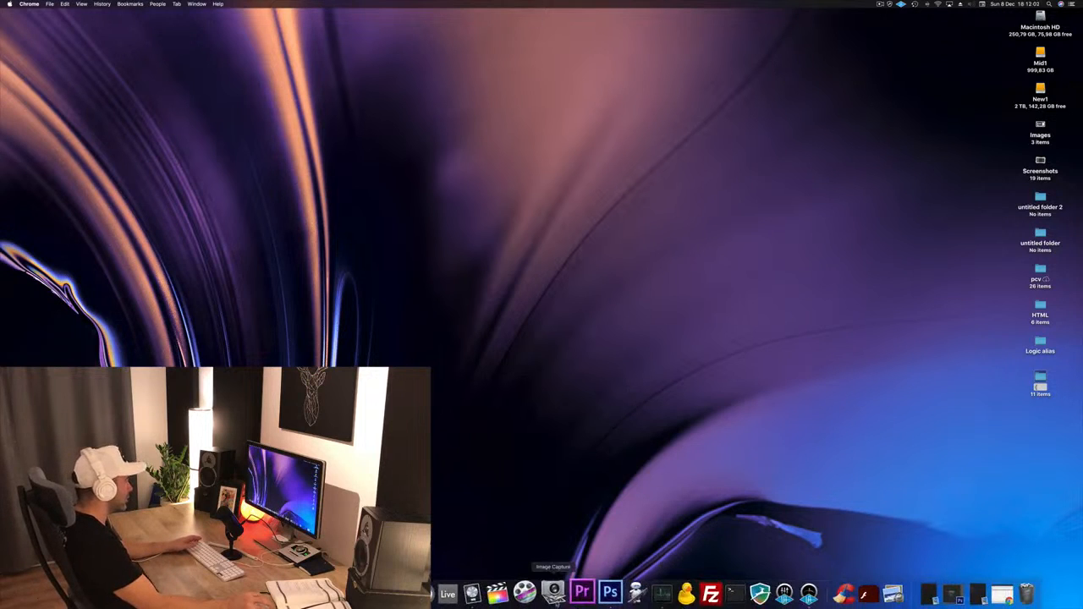
{"action": "left_click", "coordinate": [525, 592]}
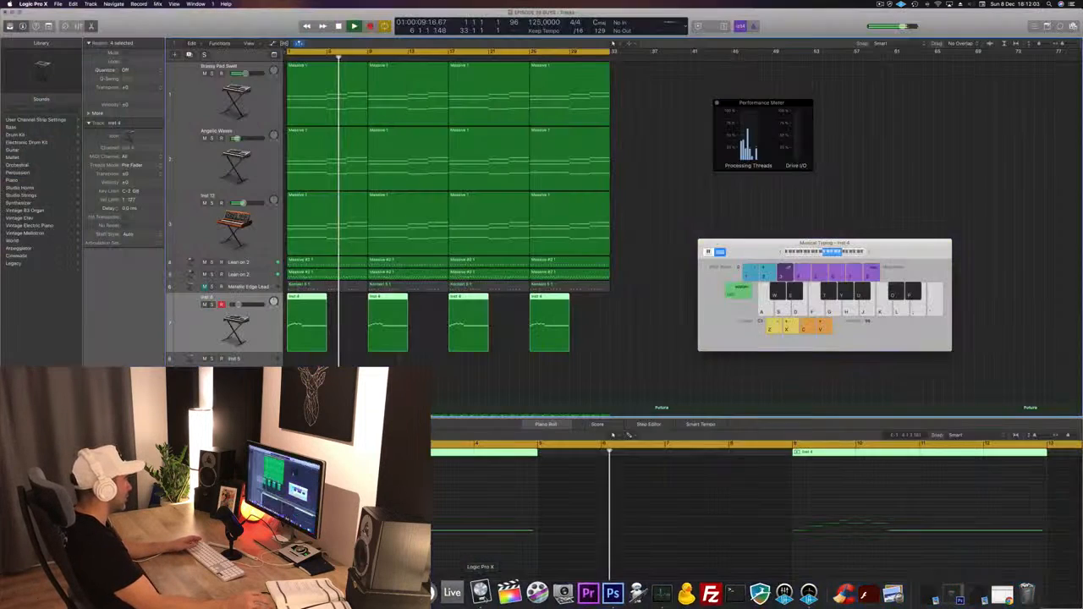
{"action": "left_click", "coordinate": [604, 333]}
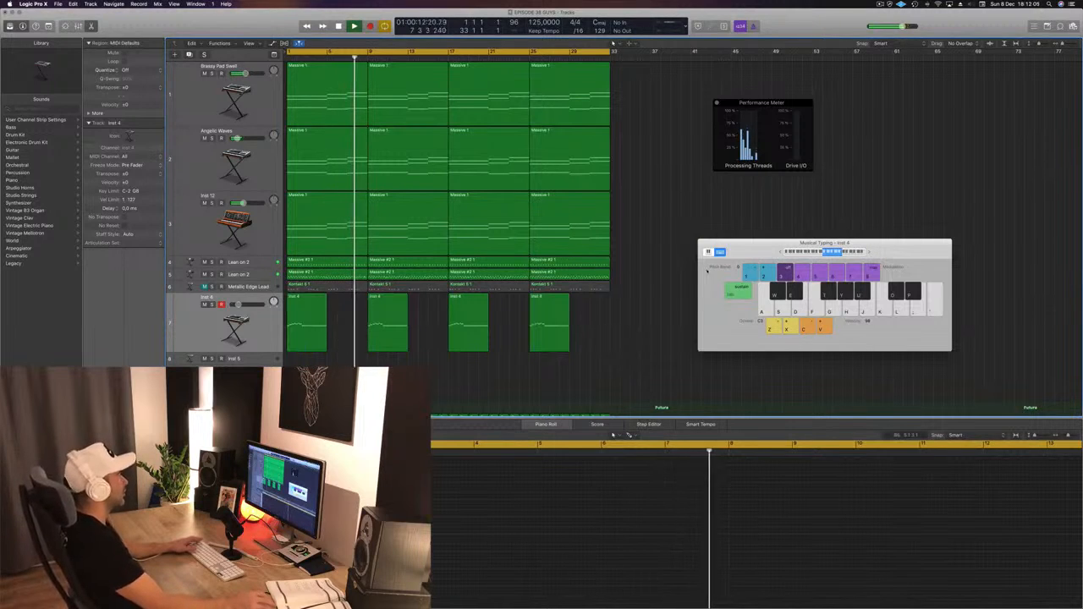
{"action": "key", "text": "super+h"}
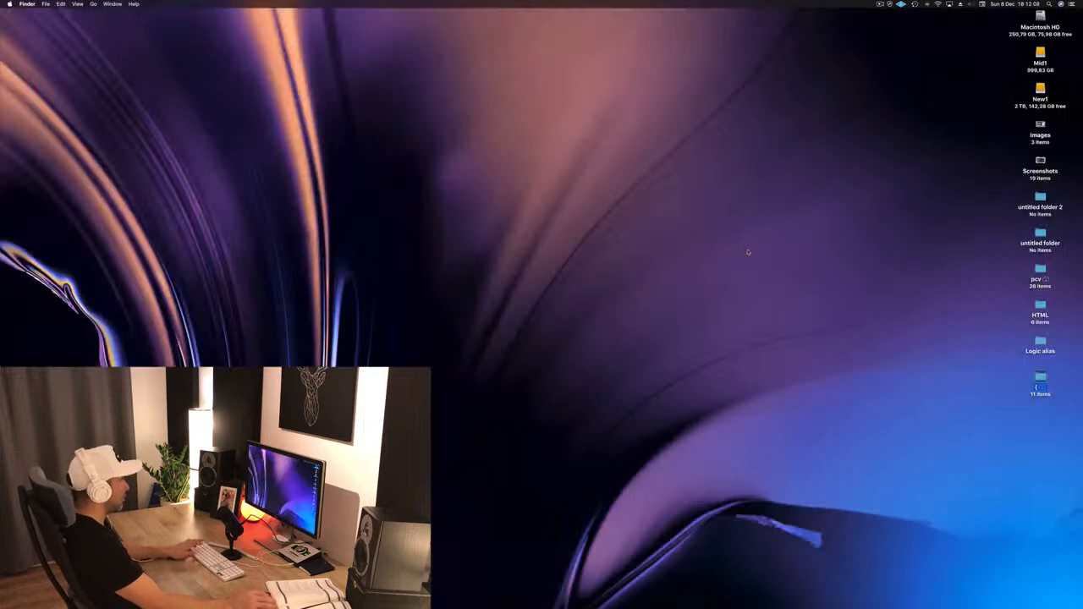
{"action": "left_click", "coordinate": [481, 592]}
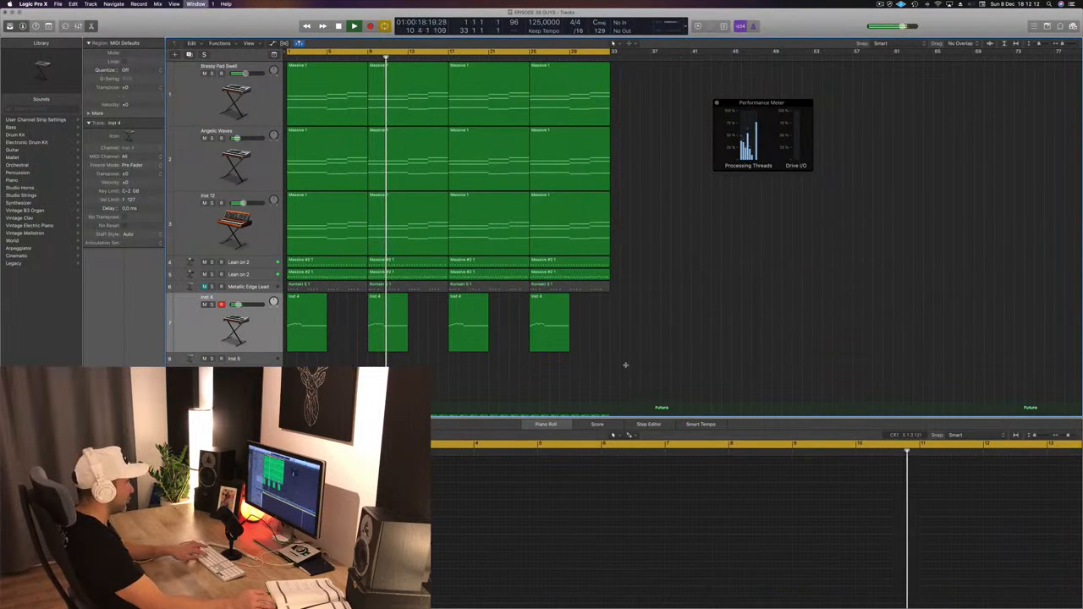
- Close the Musical Typing keyboard and the performance meter
{"action": "key", "text": "super+k"}
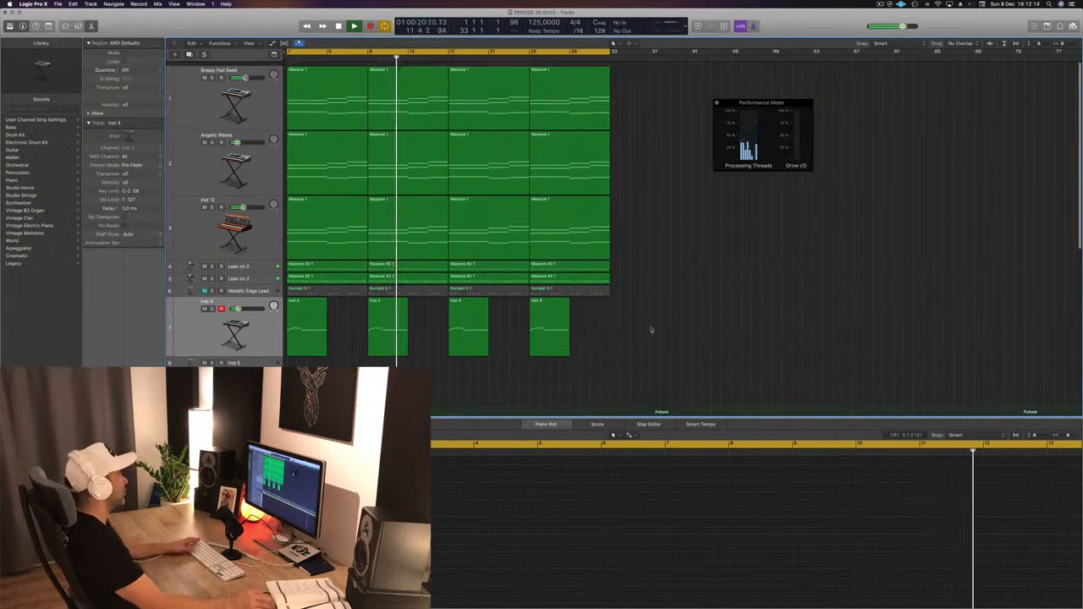
{"action": "left_click", "coordinate": [716, 103]}
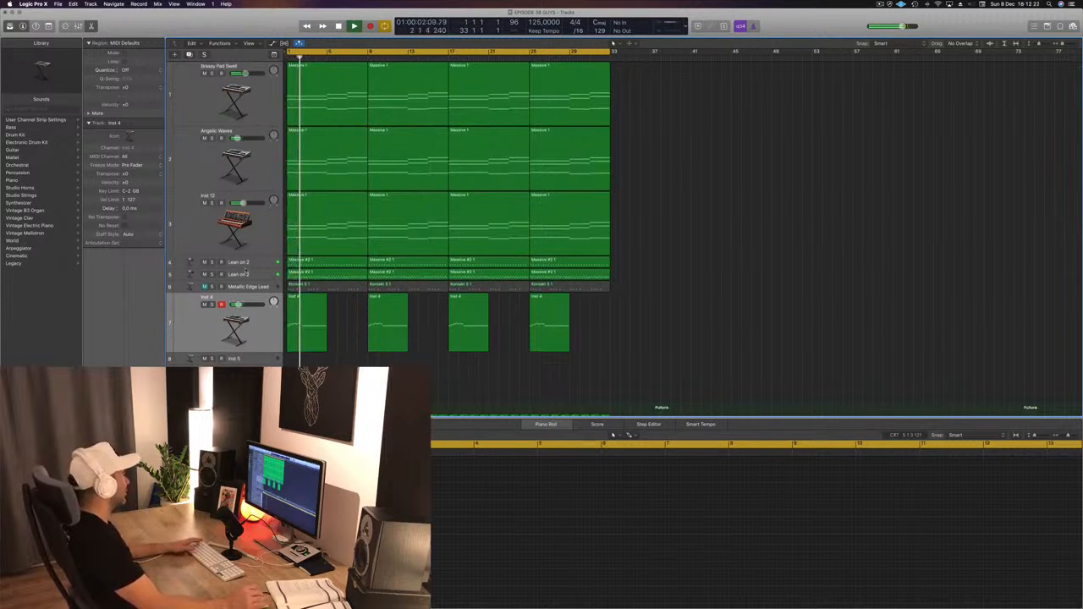
- Bring up the Alchemy synth of the Inst 4 track to review its sound, and close its window
{"action": "left_click", "coordinate": [202, 333]}
{"action": "key", "text": "space"}
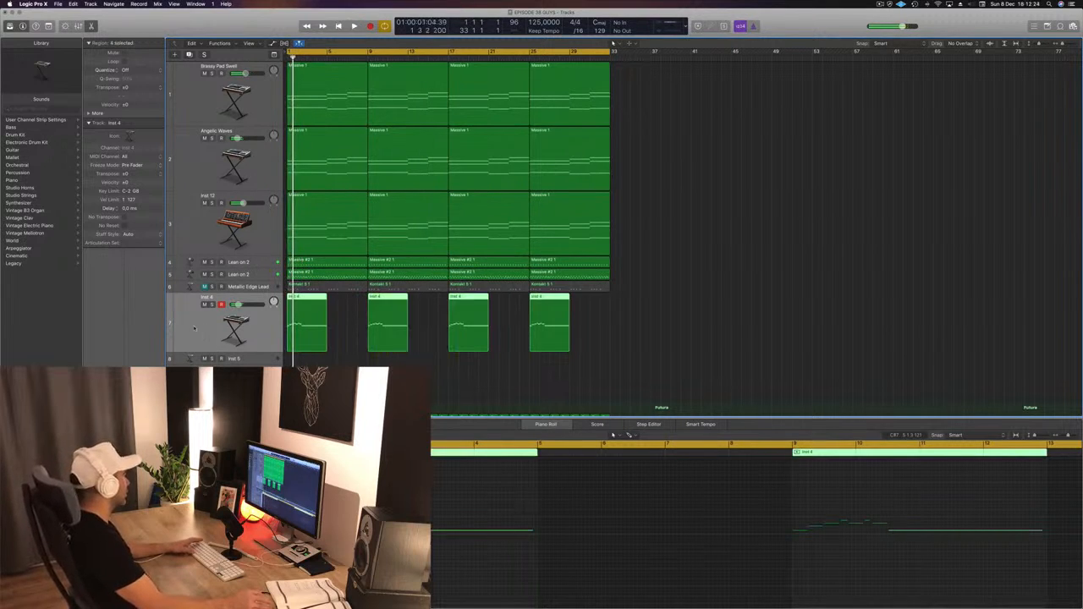
{"action": "key", "text": "v"}
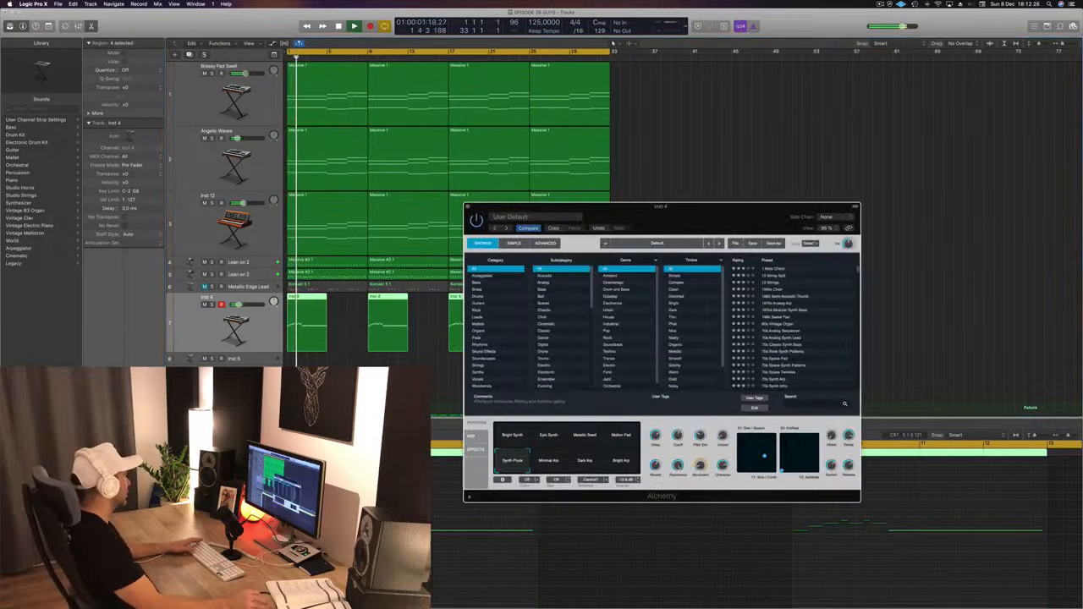
{"action": "left_click_drag", "start_coordinate": [668, 212], "coordinate": [594, 204]}
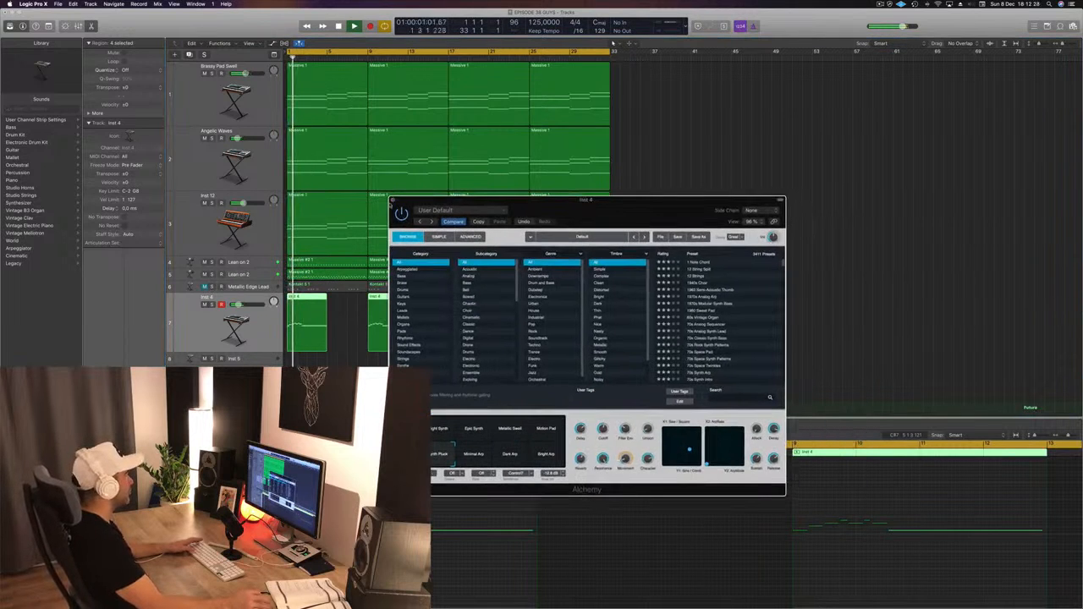
{"action": "left_click", "coordinate": [392, 200]}
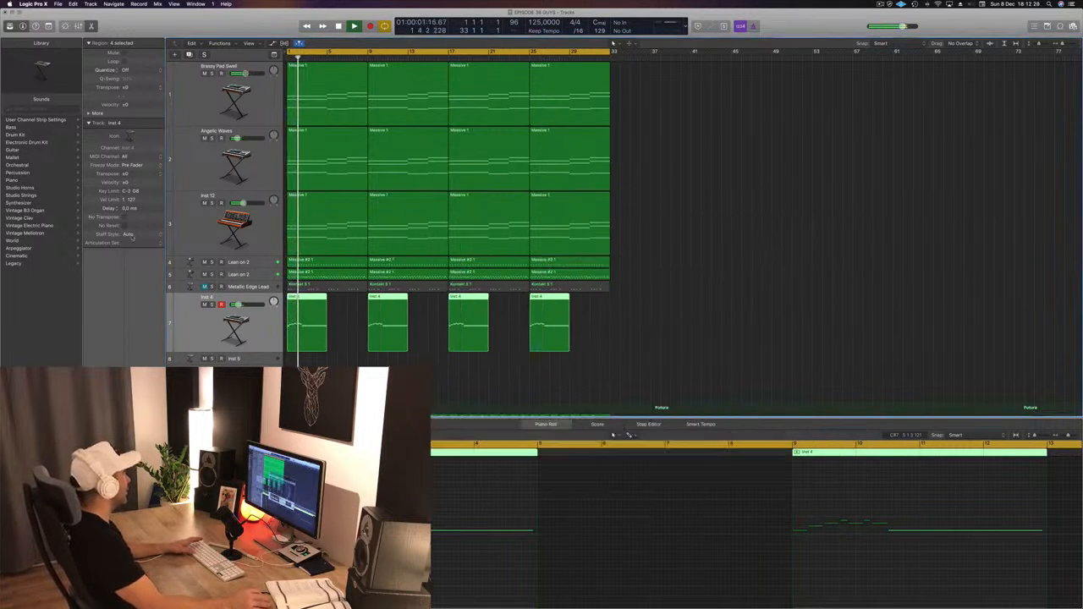
- Audition the Inst 12, Angelic Waves and Brassy Pad Swell tracks one after another in solo
{"action": "left_click", "coordinate": [212, 203]}
{"action": "key", "text": "space"}
{"action": "left_click", "coordinate": [211, 203]}
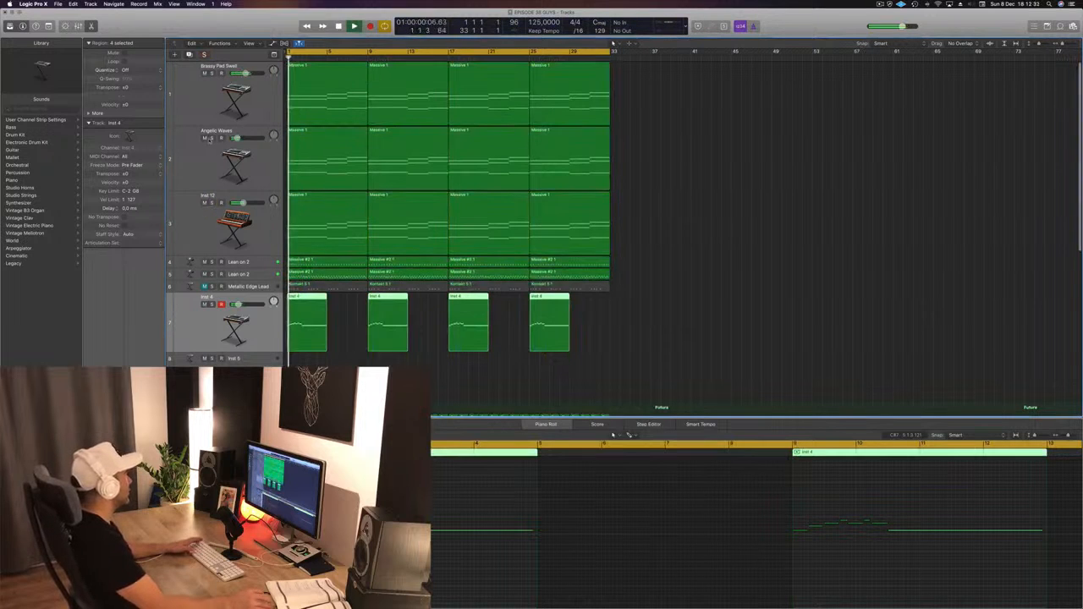
{"action": "left_click", "coordinate": [212, 138]}
{"action": "left_click", "coordinate": [212, 138]}
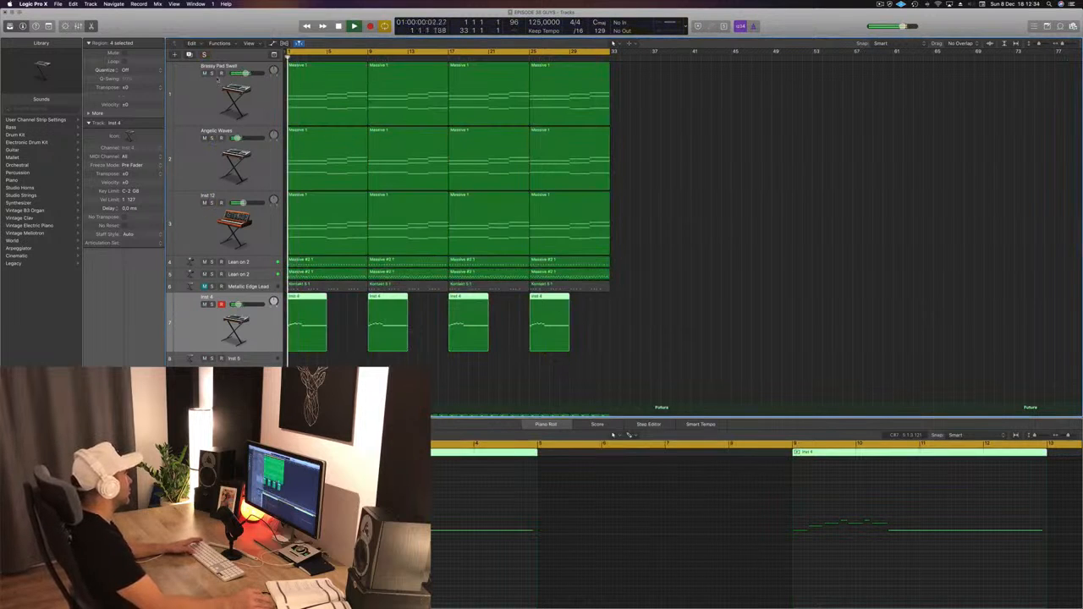
{"action": "left_click", "coordinate": [212, 74]}
{"action": "left_click", "coordinate": [212, 74]}
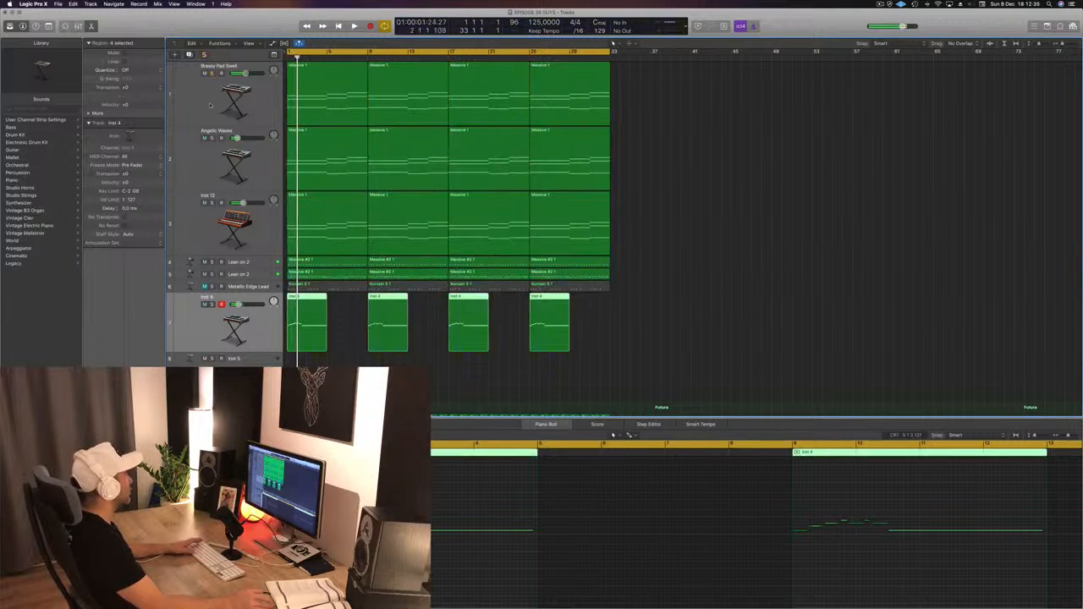
{"action": "key", "text": "space"}
- Duplicate the Brassy Pad Swell track with its settings and copy its four chord regions onto the new track
{"action": "left_click", "coordinate": [204, 94]}
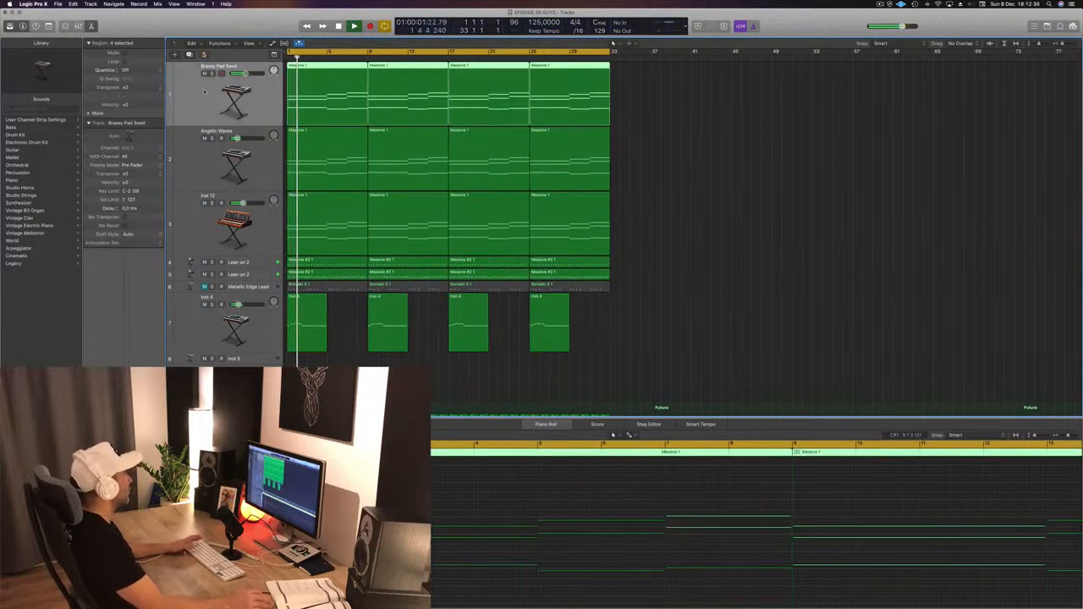
{"action": "key", "text": "alt+super+s"}
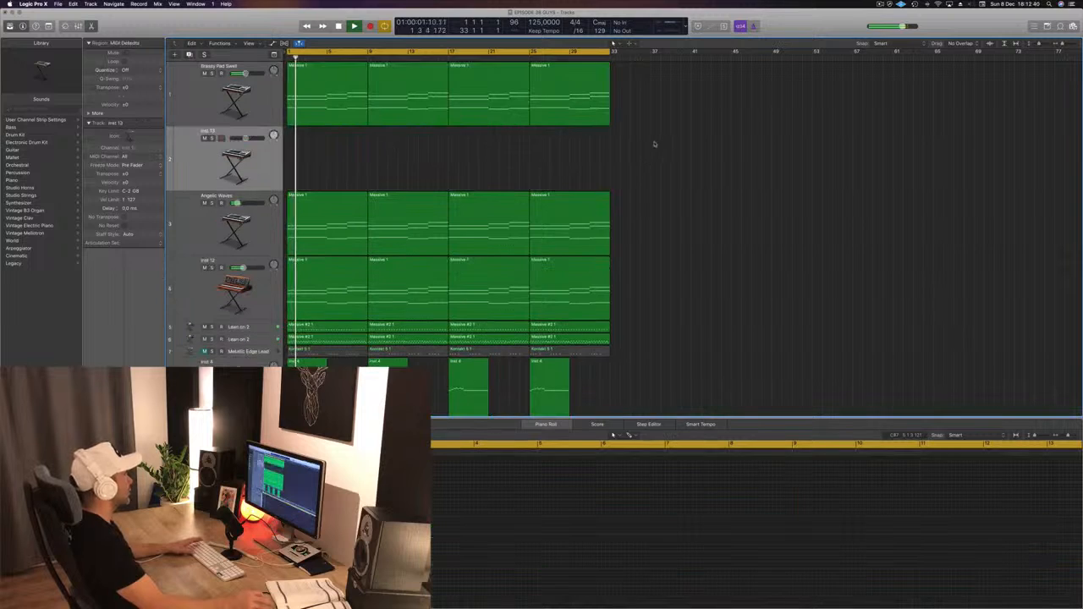
{"action": "key", "text": "space"}
{"action": "left_click_drag", "start_coordinate": [325, 71], "coordinate": [325, 137]}
- Delete the upper chord notes from all four regions of the duplicated track, keeping only the lowest line
{"action": "scroll", "coordinate": [540, 536], "scroll_direction": "down", "scroll_amount": 6}
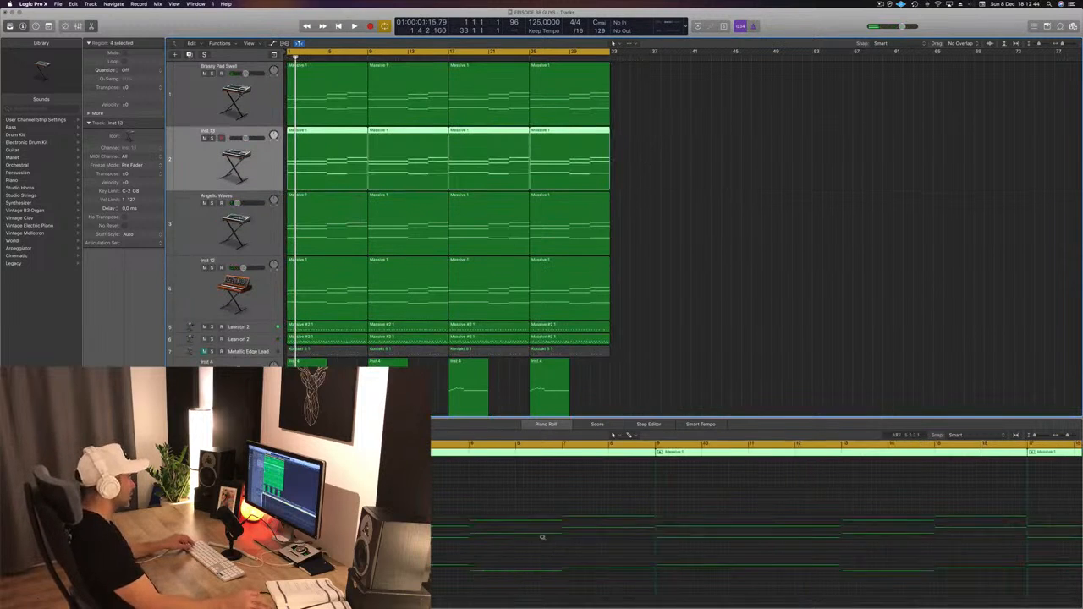
{"action": "left_click_drag", "start_coordinate": [281, 499], "coordinate": [682, 548]}
{"action": "key", "text": "Delete"}
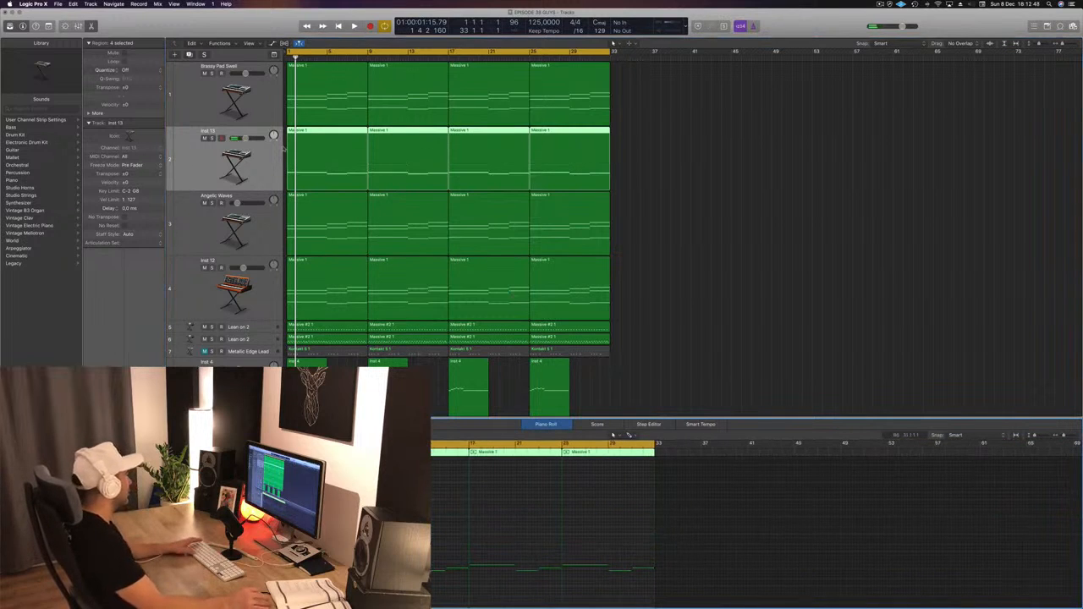
- Open Alchemy on the duplicated Inst 13 track and show the presets of the Bass category
{"action": "left_click", "coordinate": [196, 176]}
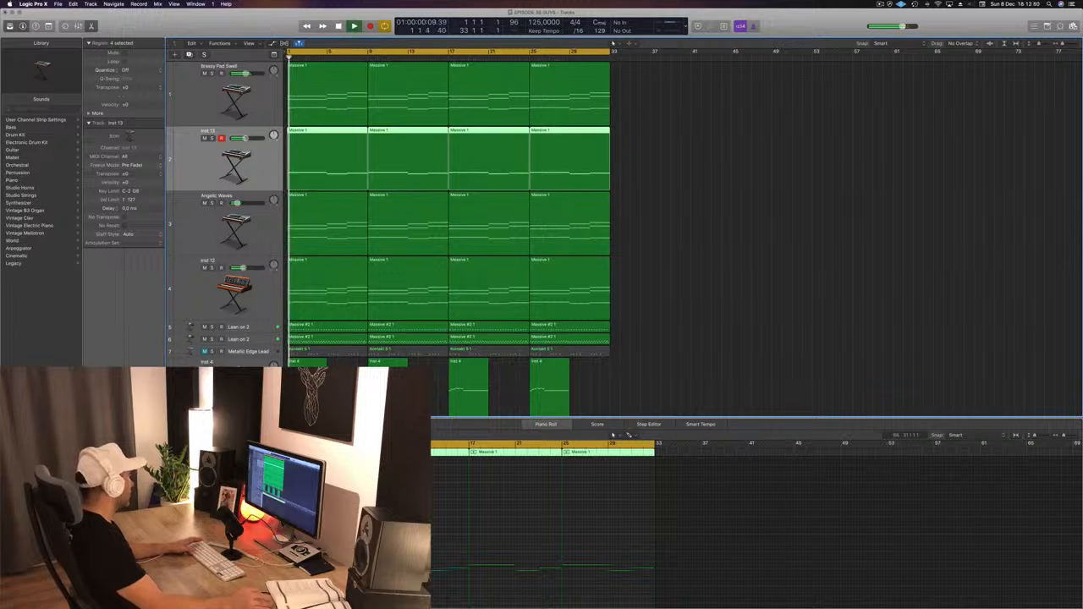
{"action": "double_click", "coordinate": [234, 166]}
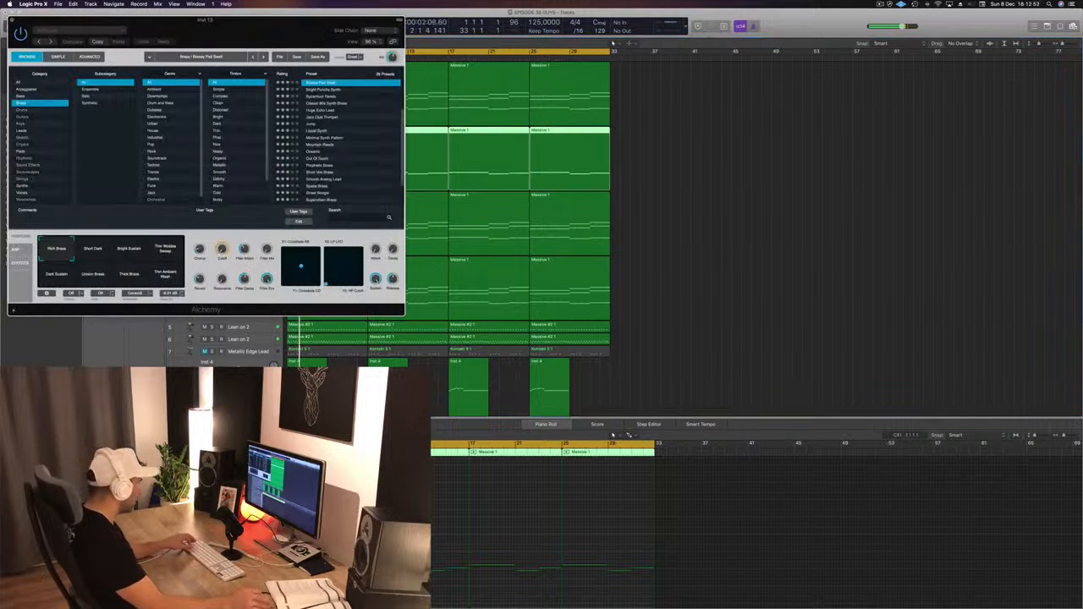
{"action": "scroll", "coordinate": [367, 516], "scroll_direction": "up", "scroll_amount": 4}
{"action": "scroll", "coordinate": [752, 507], "scroll_direction": "up", "scroll_amount": 2}
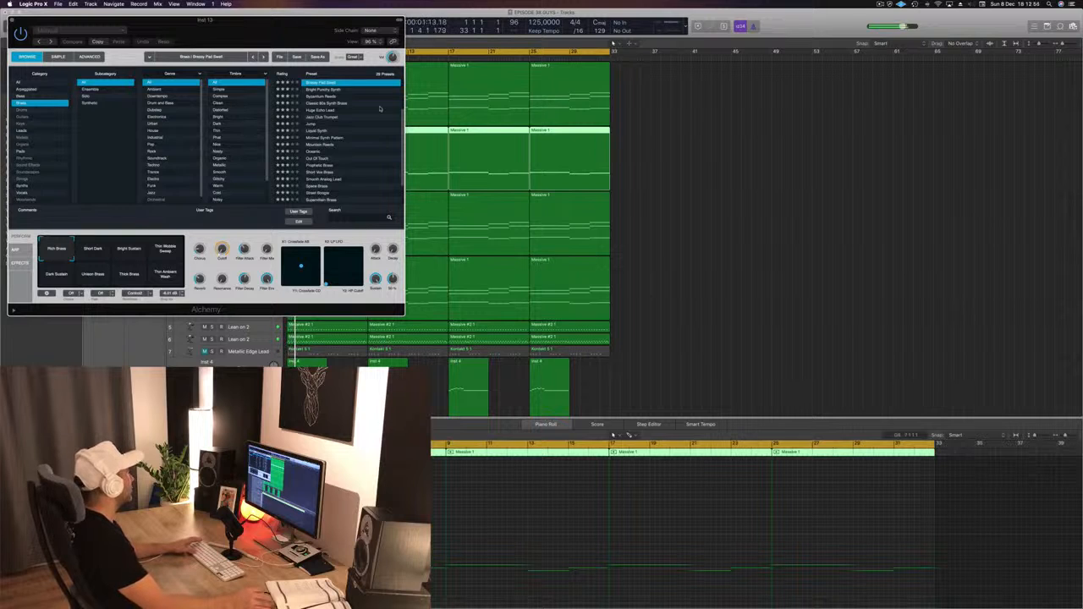
{"action": "left_click_drag", "start_coordinate": [301, 38], "coordinate": [952, 136]}
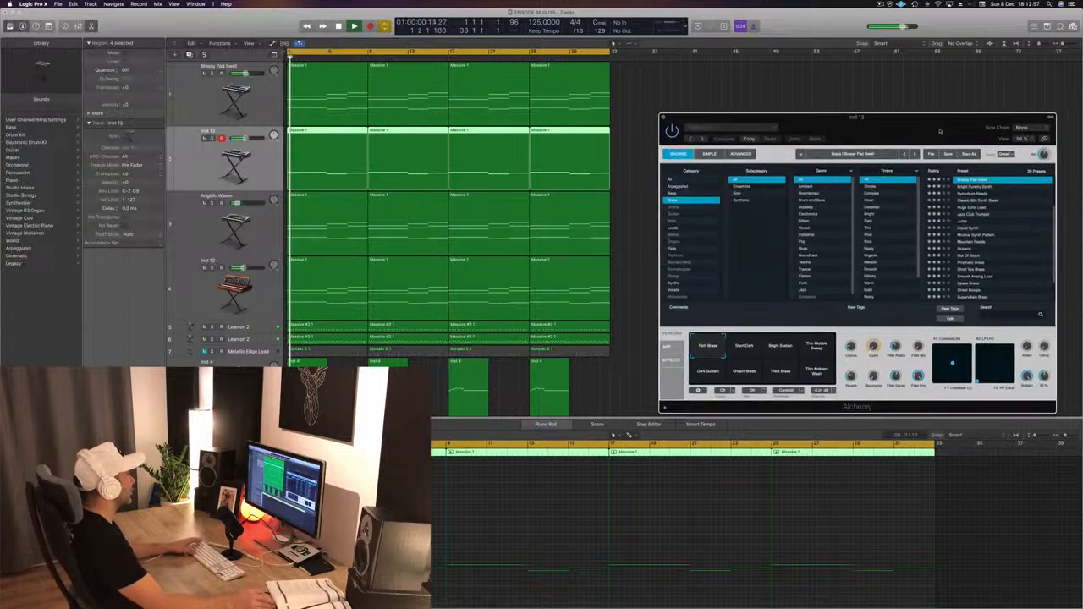
{"action": "left_click", "coordinate": [674, 194]}
{"action": "left_click_drag", "start_coordinate": [887, 123], "coordinate": [709, 87]}
{"action": "key", "text": "space"}
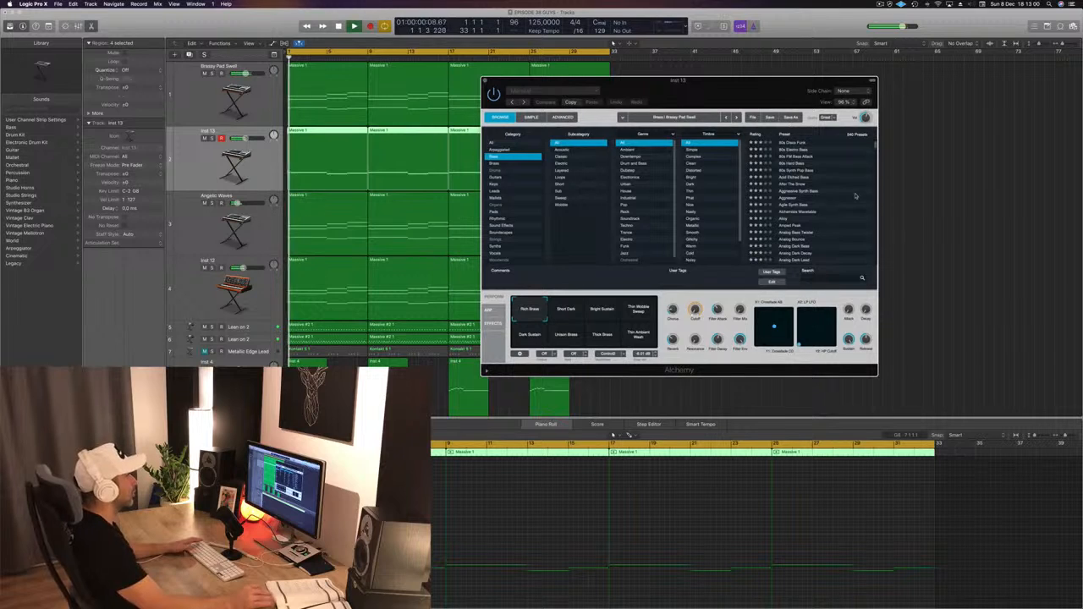
- Try the 80s FM Bass Attack preset, then load 80s Hard Bass with its Sub variation
{"action": "left_click", "coordinate": [795, 157]}
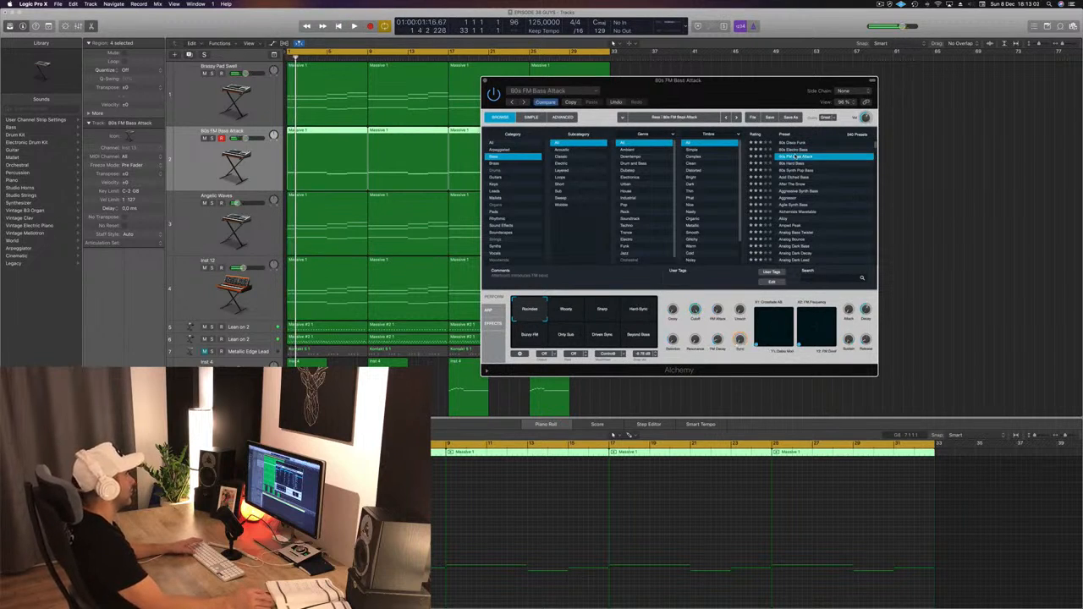
{"action": "left_click", "coordinate": [796, 163]}
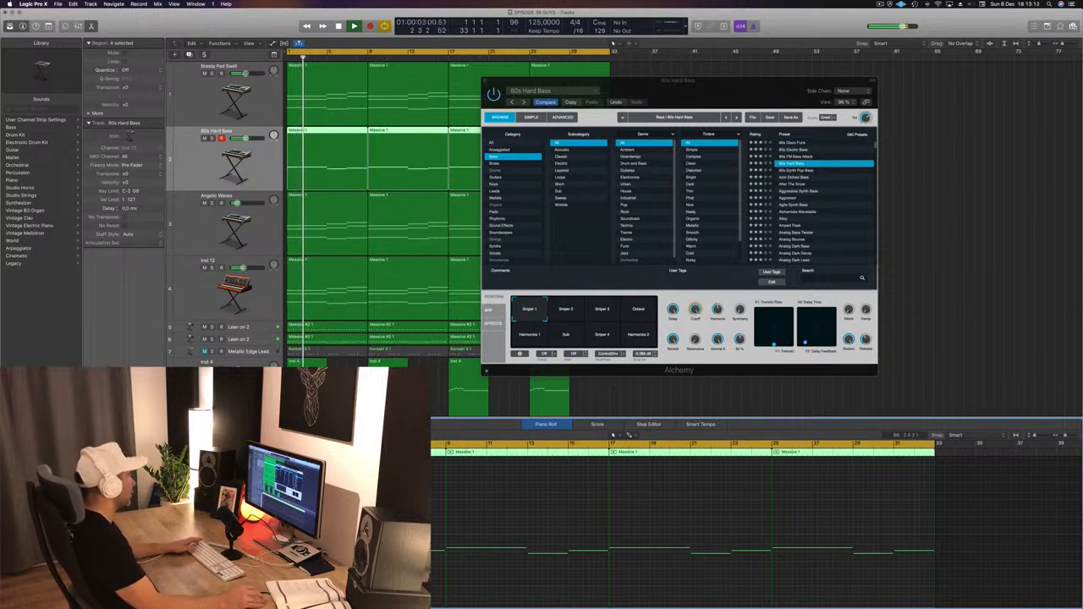
{"action": "left_click", "coordinate": [565, 339]}
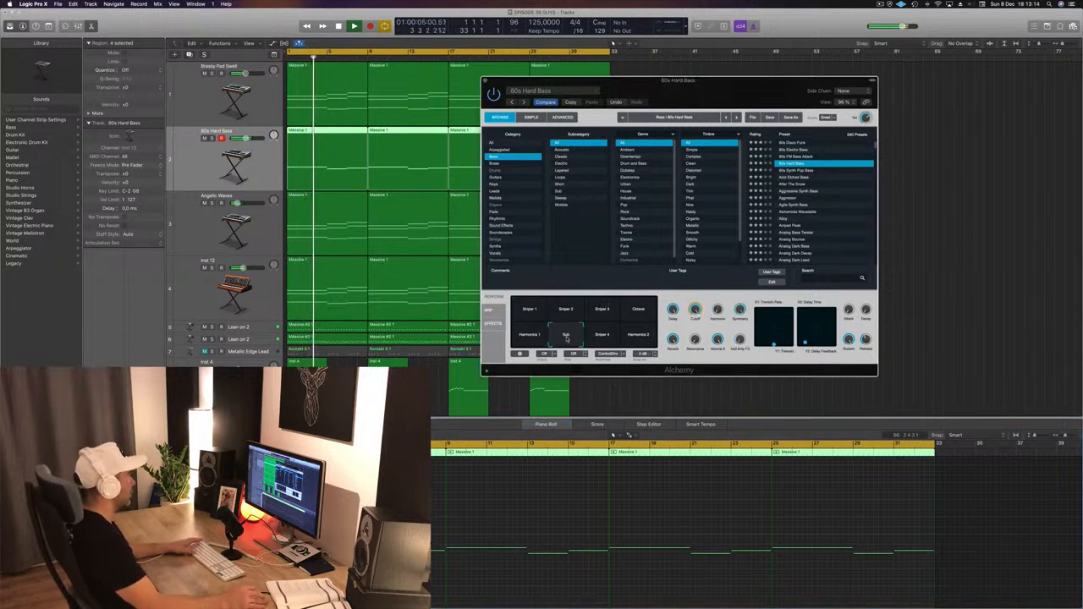
- Try the Harmonics 1, Sniper 4 and Octave variations of the 80s Hard Bass preset
{"action": "left_click", "coordinate": [525, 337]}
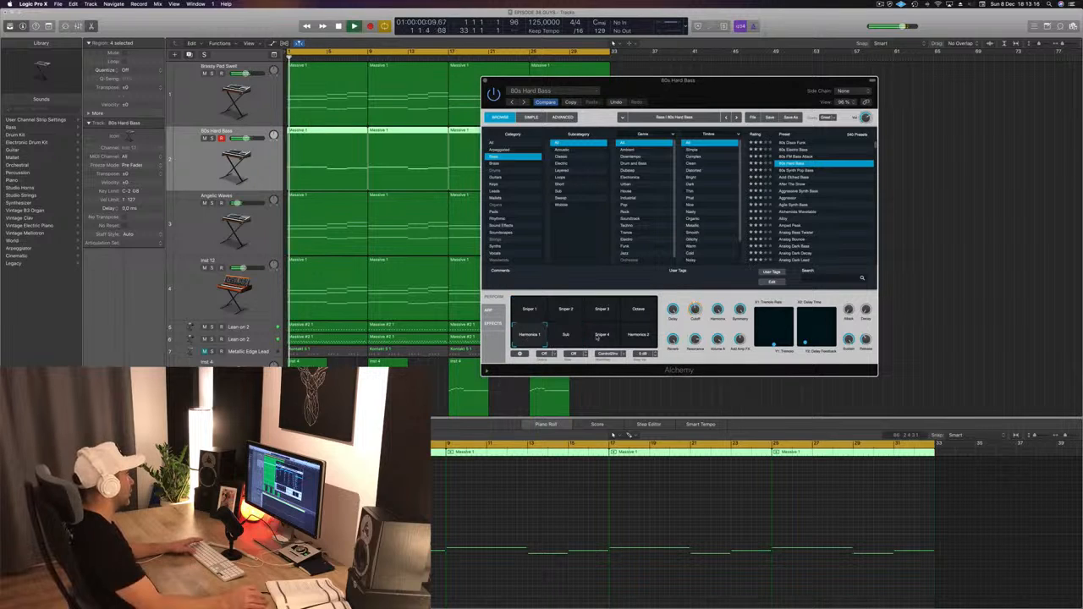
{"action": "left_click", "coordinate": [603, 337]}
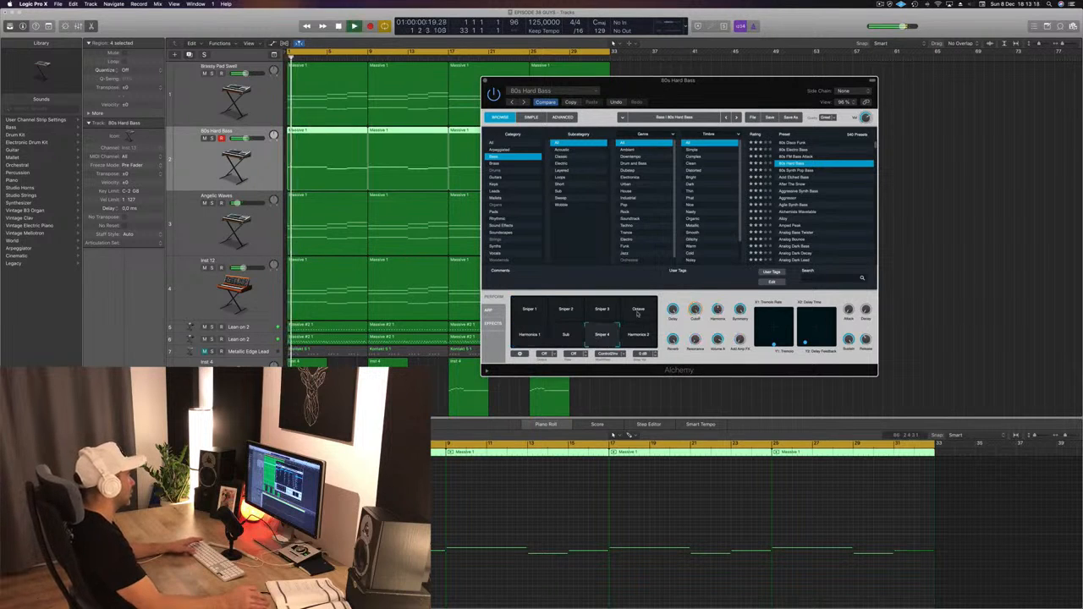
{"action": "left_click", "coordinate": [636, 312]}
{"action": "left_click_drag", "start_coordinate": [778, 113], "coordinate": [789, 111]}
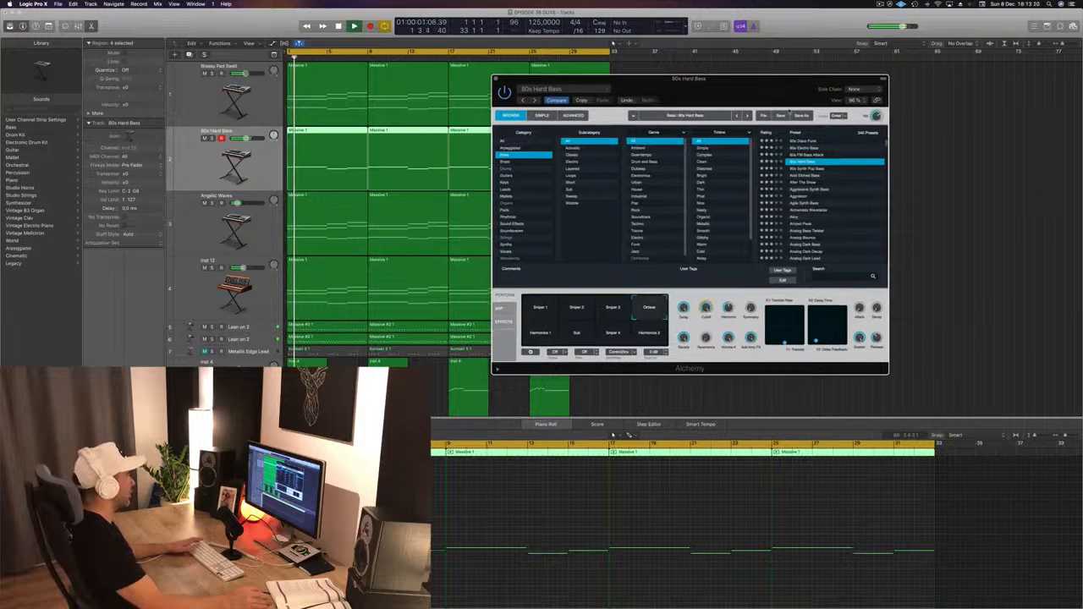
- Audition the successive bass presets from 80s Synth Pop Bass through After The Snow to Alloy
{"action": "key", "text": "Down"}
{"action": "key", "text": "Down"}
{"action": "key", "text": "Down"}
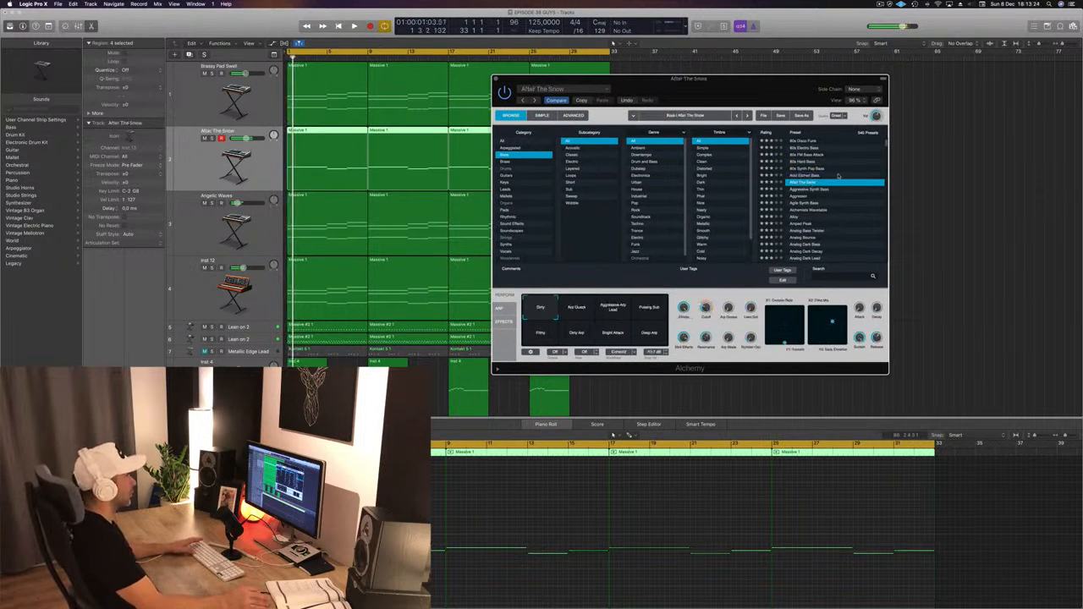
{"action": "key", "text": "Down"}
{"action": "key", "text": "Down"}
{"action": "key", "text": "Down"}
{"action": "key", "text": "Down"}
{"action": "key", "text": "Down"}
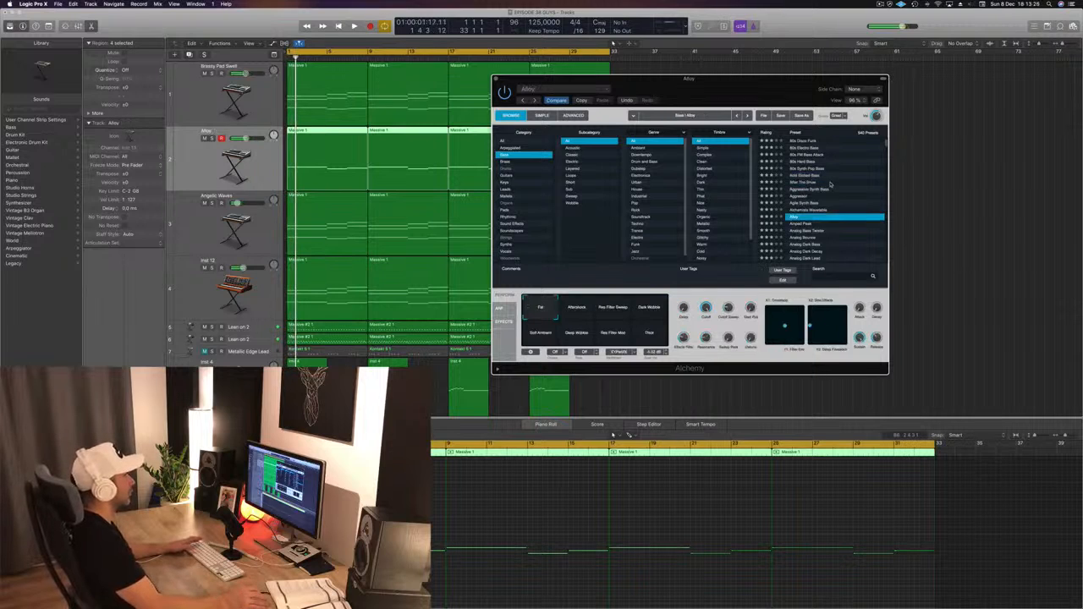
- Try the Analog Saw Punch preset and load Analog Slow Sweep as the bass sound
{"action": "scroll", "coordinate": [835, 177], "scroll_direction": "down", "scroll_amount": 4}
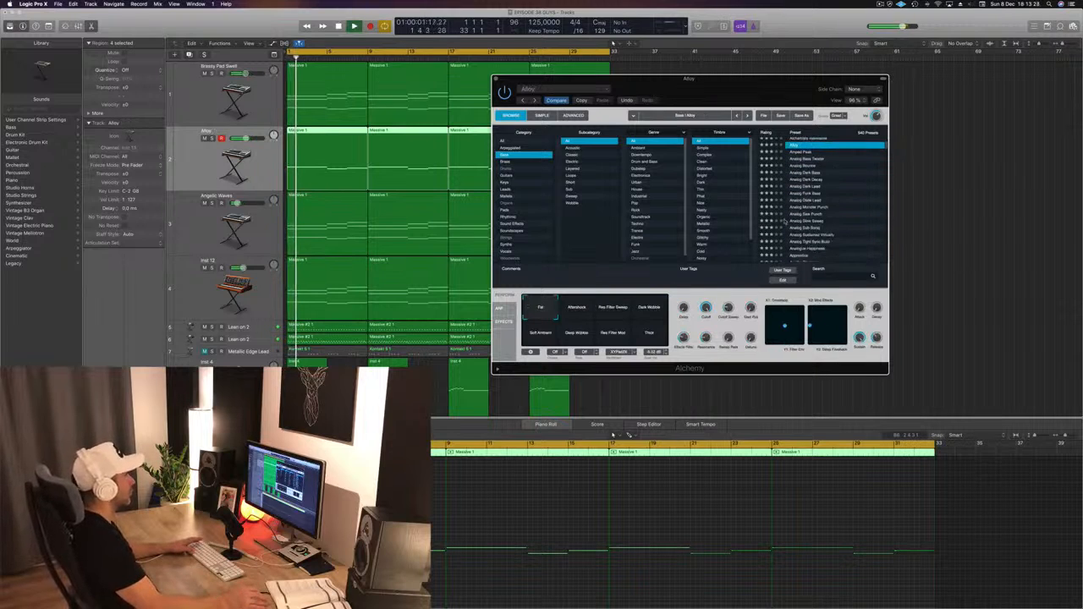
{"action": "left_click", "coordinate": [810, 216]}
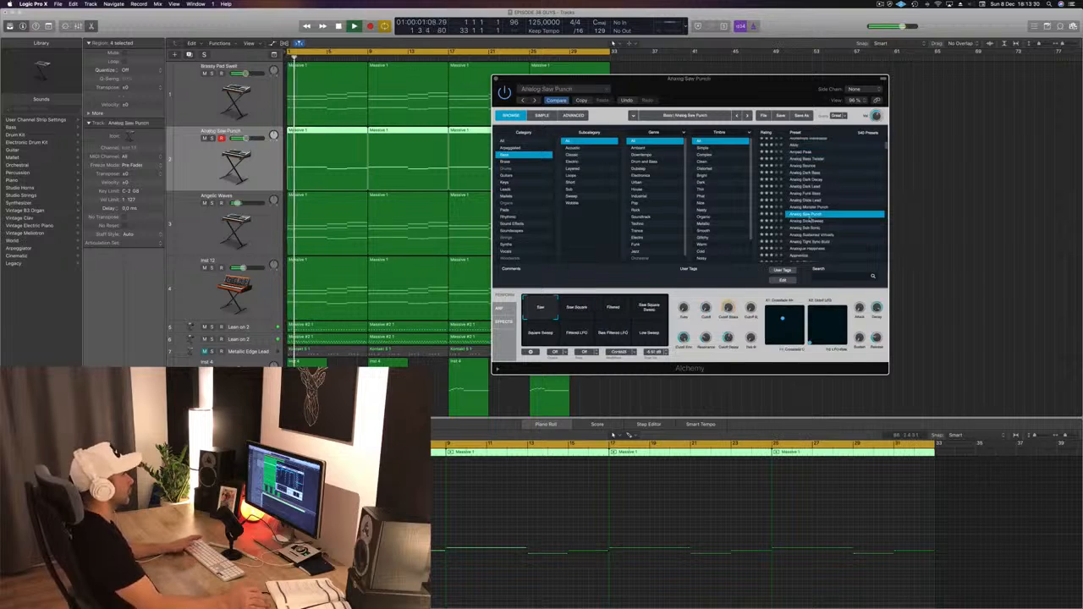
{"action": "scroll", "coordinate": [828, 210], "scroll_direction": "down", "scroll_amount": 2}
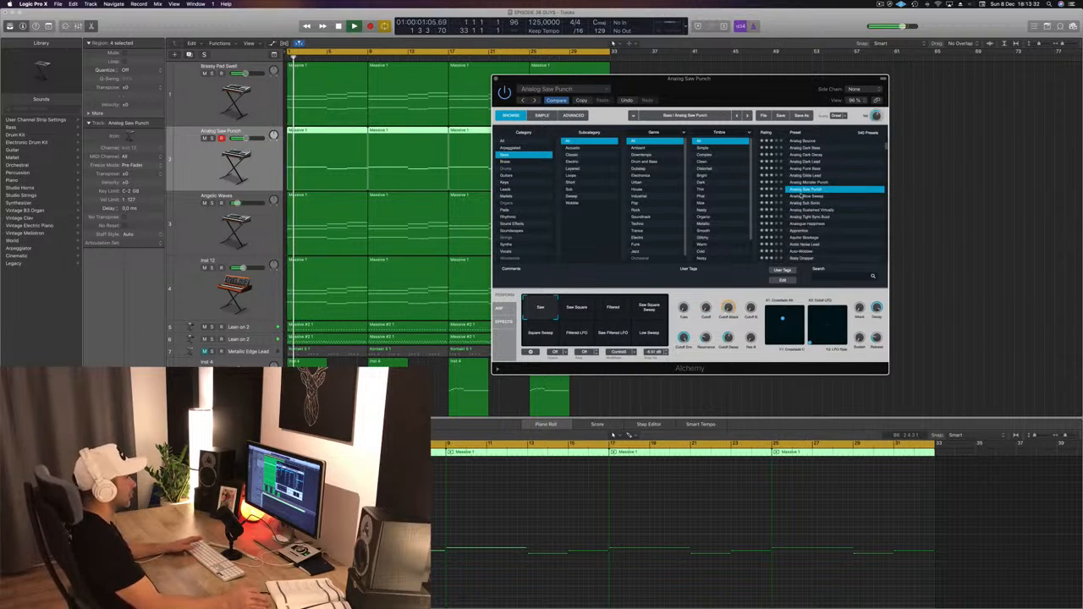
{"action": "left_click", "coordinate": [810, 195]}
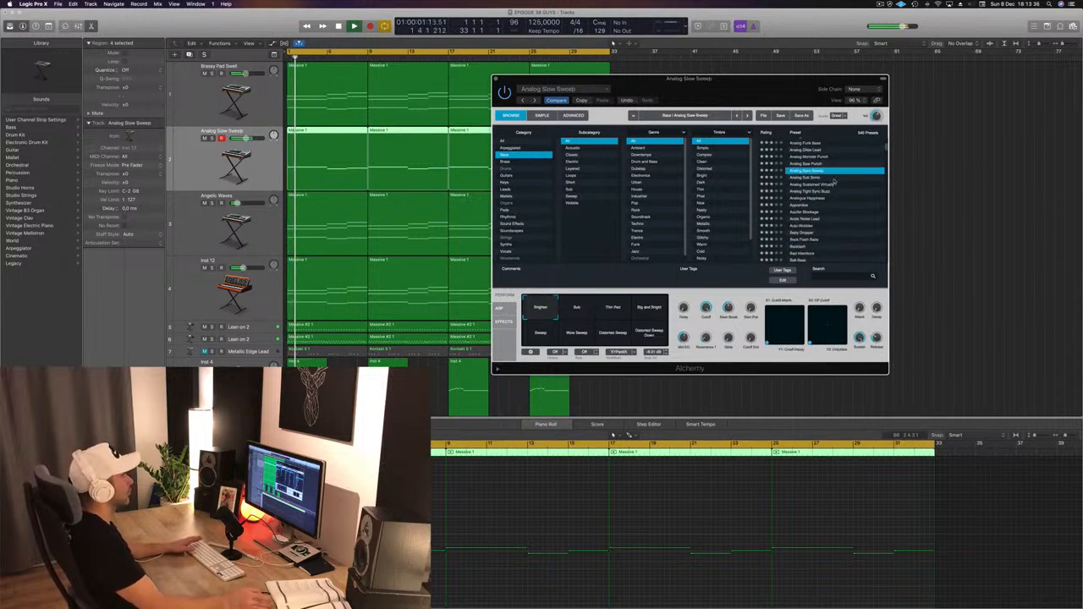
{"action": "left_click_drag", "start_coordinate": [752, 93], "coordinate": [770, 52]}
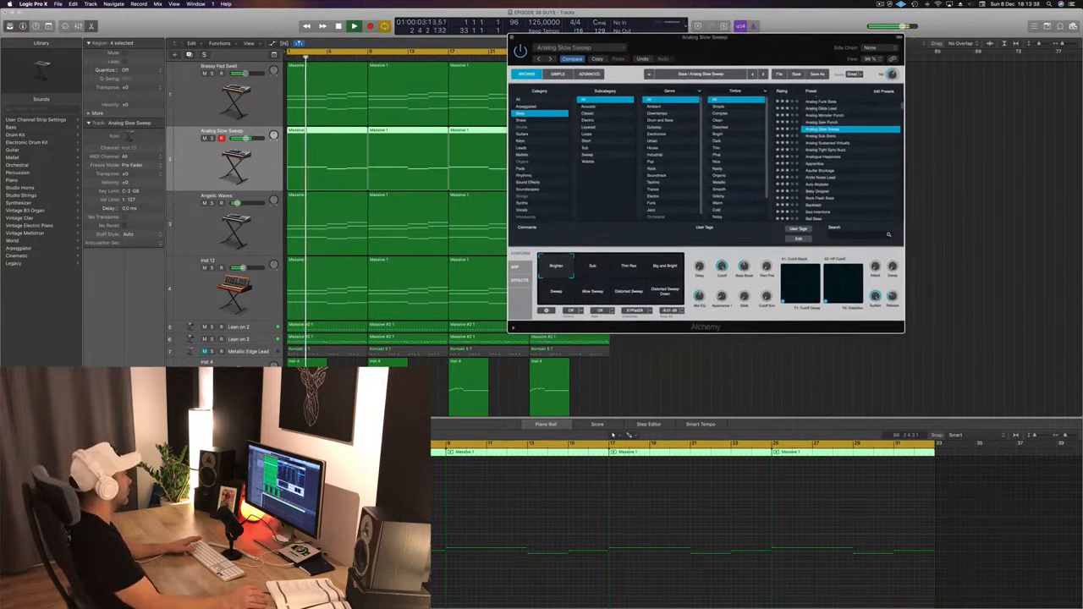
- Transpose all notes in the four bass regions up one octave
{"action": "left_click", "coordinate": [612, 435]}
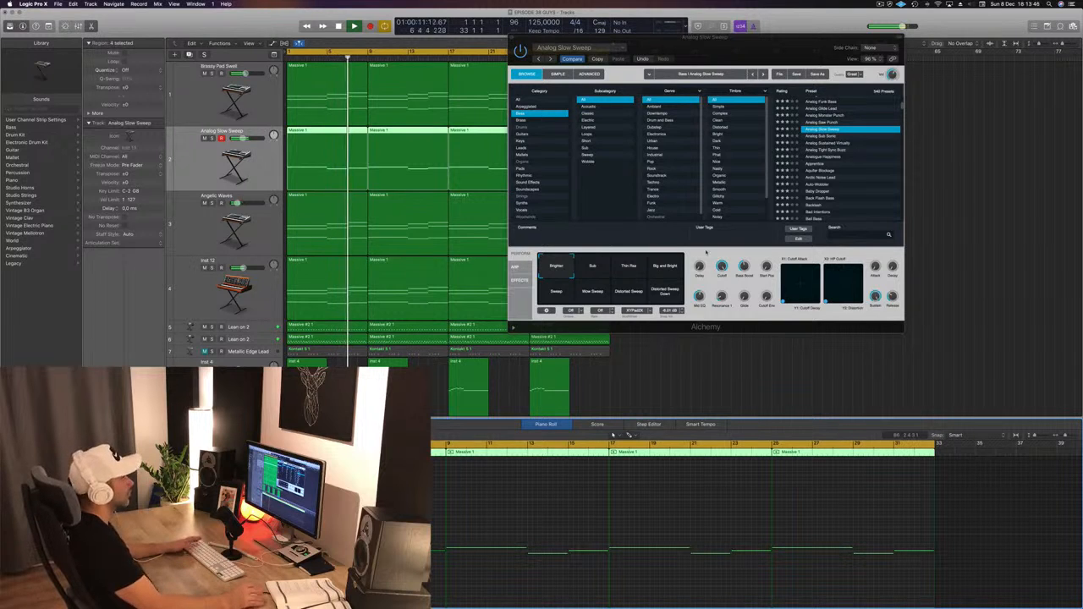
{"action": "left_click_drag", "start_coordinate": [802, 43], "coordinate": [796, 88]}
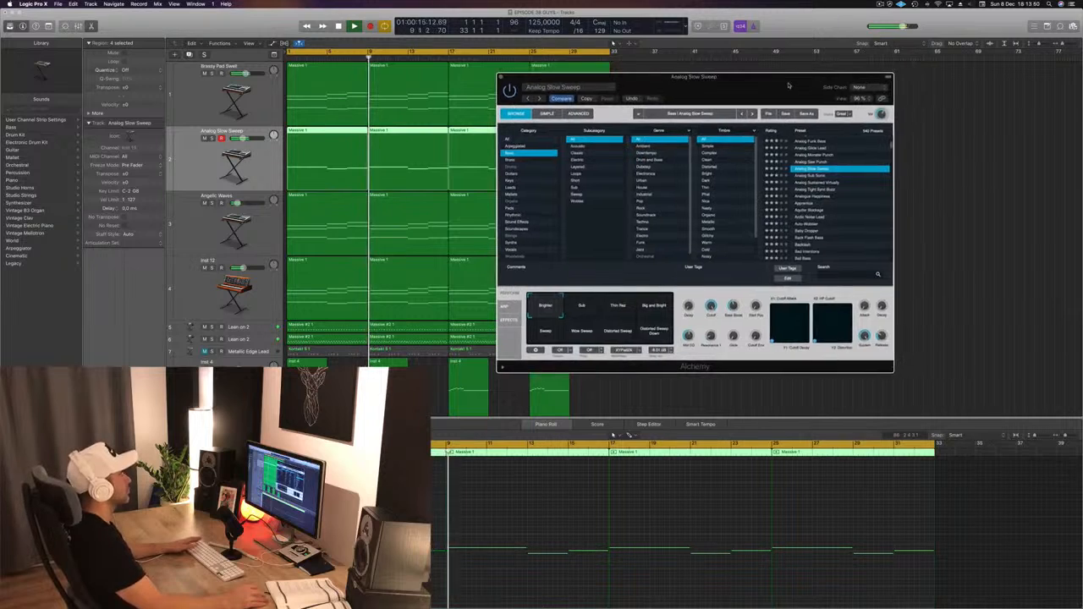
{"action": "key", "text": "space"}
{"action": "left_click", "coordinate": [316, 465]}
{"action": "key", "text": "space"}
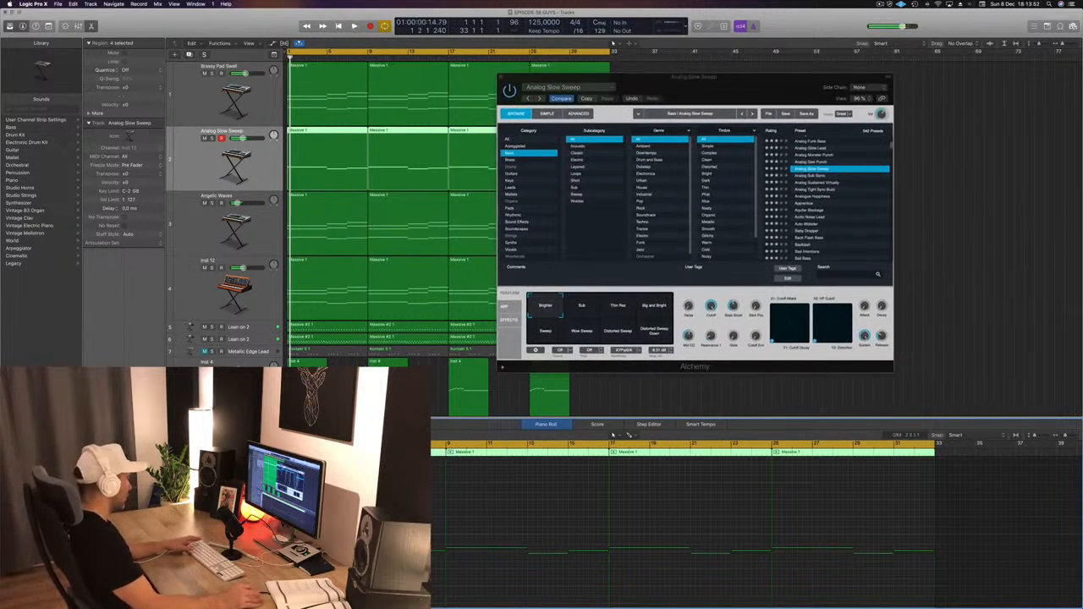
{"action": "key", "text": "super+a"}
{"action": "key", "text": "alt+shift+Up"}
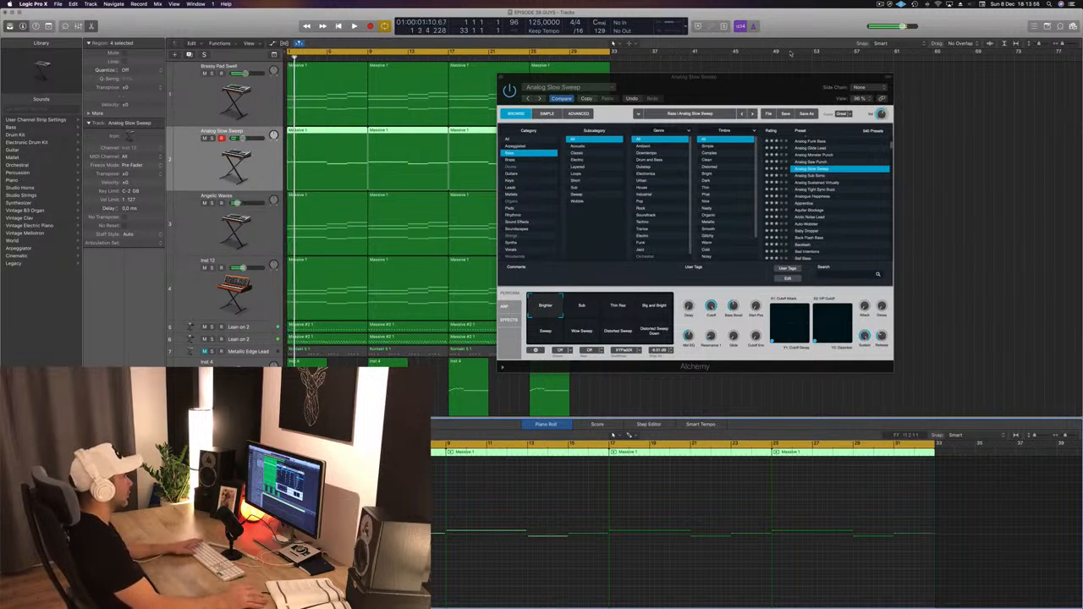
- Try the other Analog Slow Sweep variations, from Sub through Distorted Sweep Down, and return to Brighter
{"action": "left_click_drag", "start_coordinate": [737, 86], "coordinate": [801, 96]}
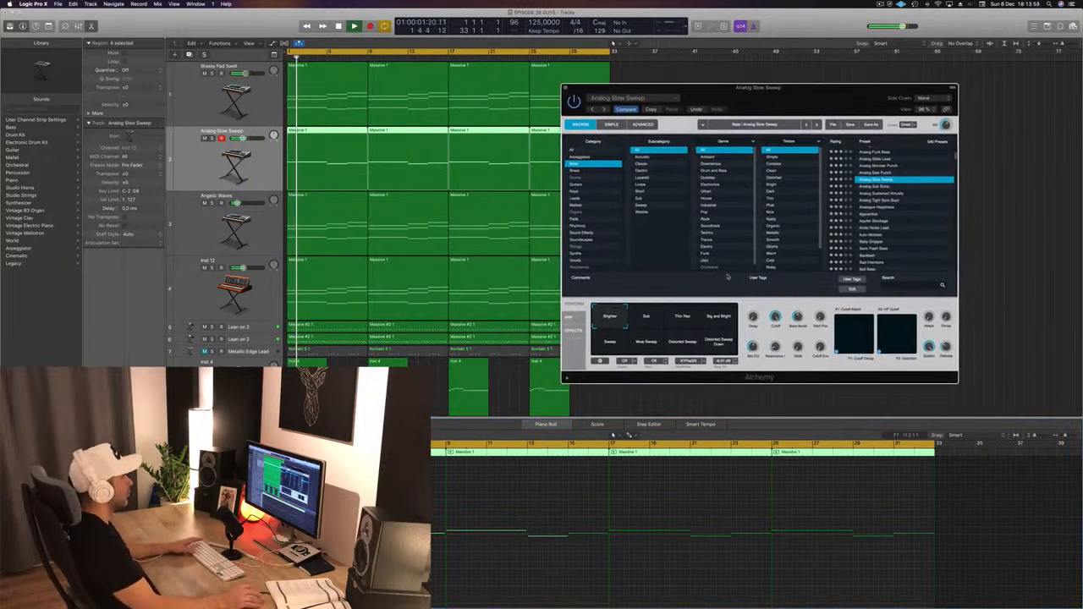
{"action": "left_click", "coordinate": [647, 318]}
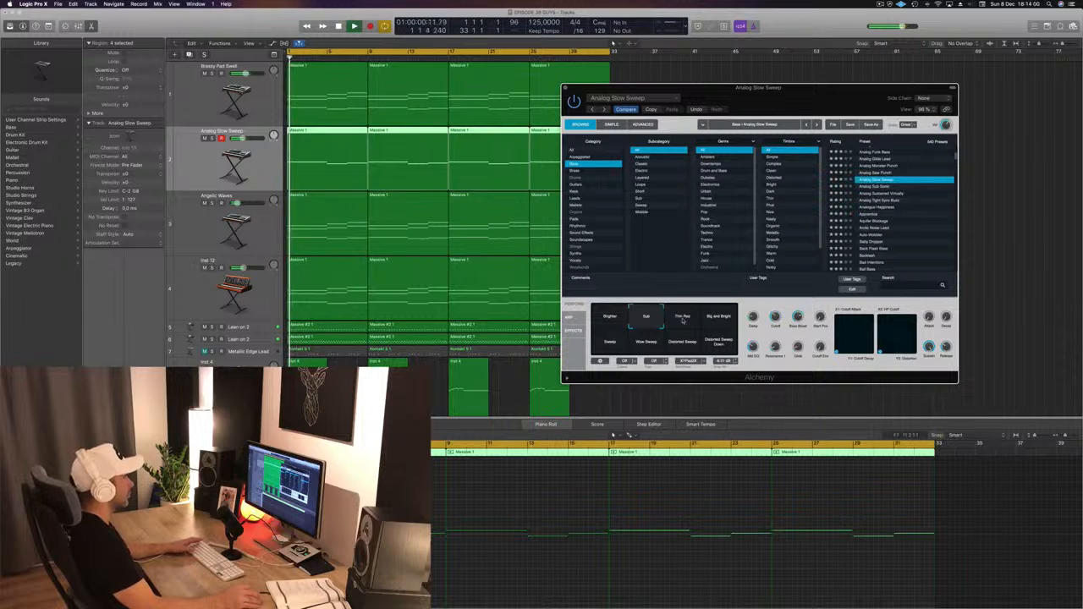
{"action": "left_click", "coordinate": [683, 319]}
{"action": "left_click", "coordinate": [722, 319]}
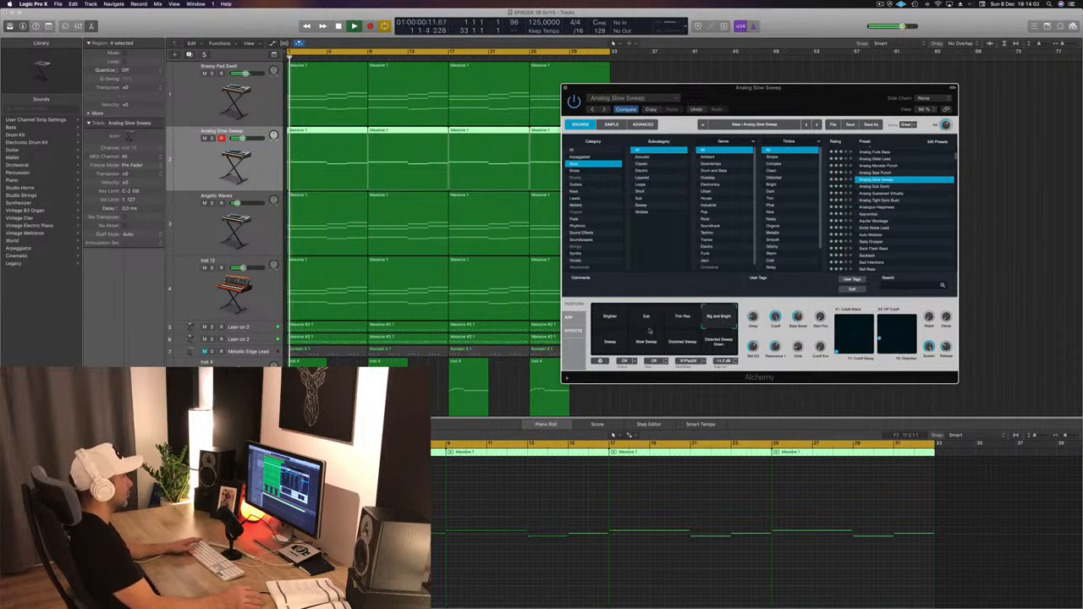
{"action": "left_click", "coordinate": [609, 343]}
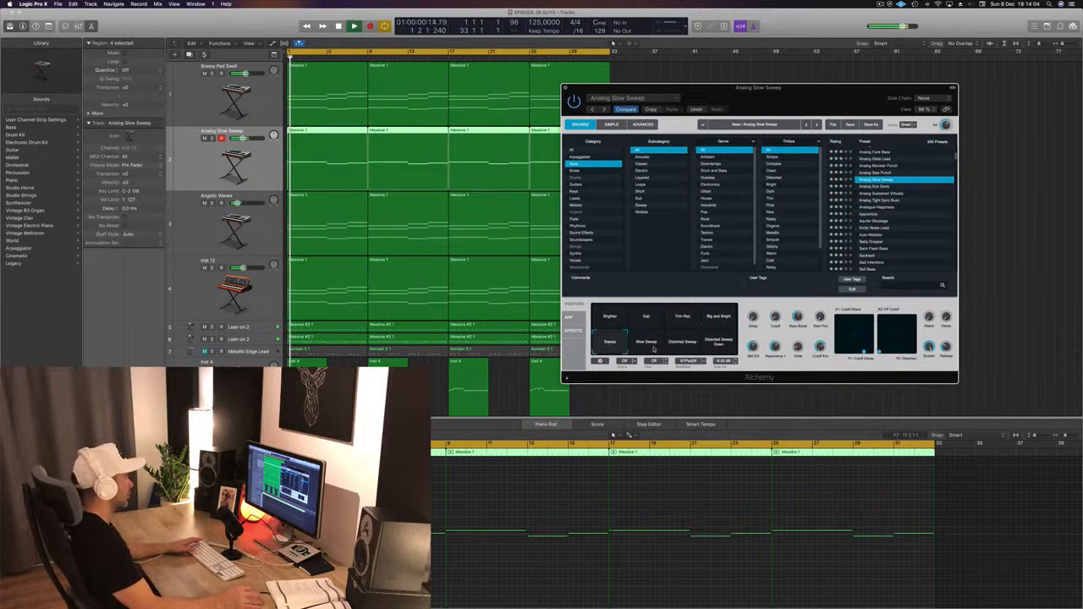
{"action": "left_click", "coordinate": [647, 343]}
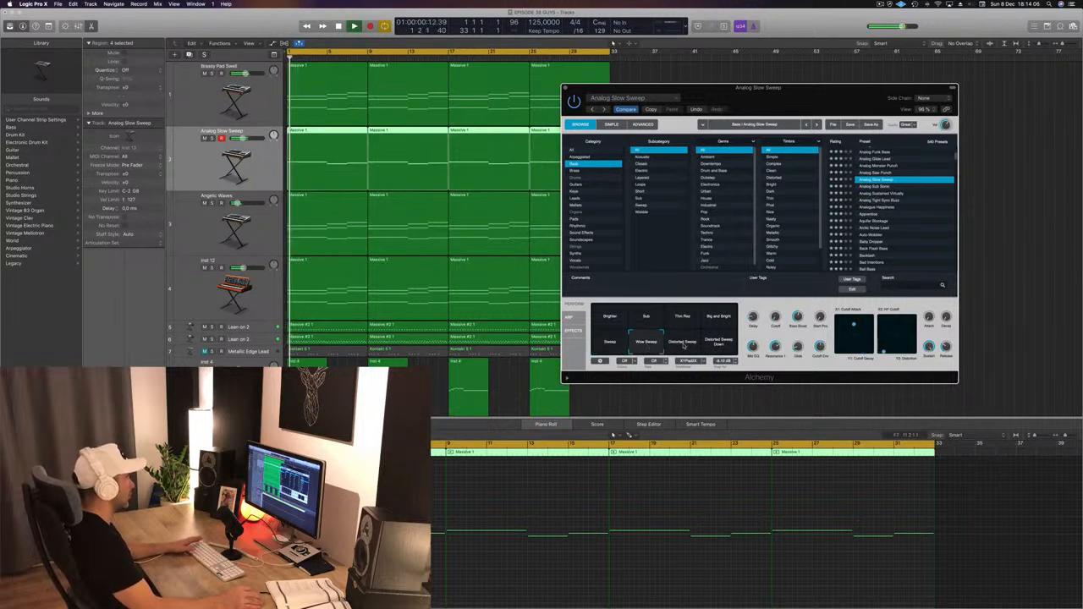
{"action": "left_click", "coordinate": [683, 344]}
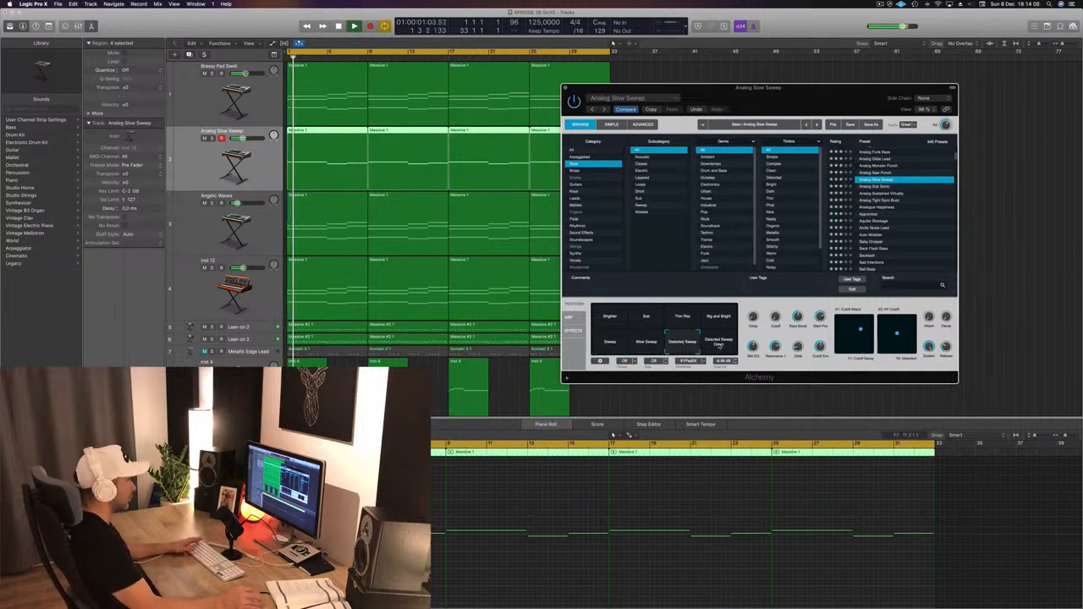
{"action": "left_click", "coordinate": [719, 343]}
{"action": "left_click", "coordinate": [608, 318]}
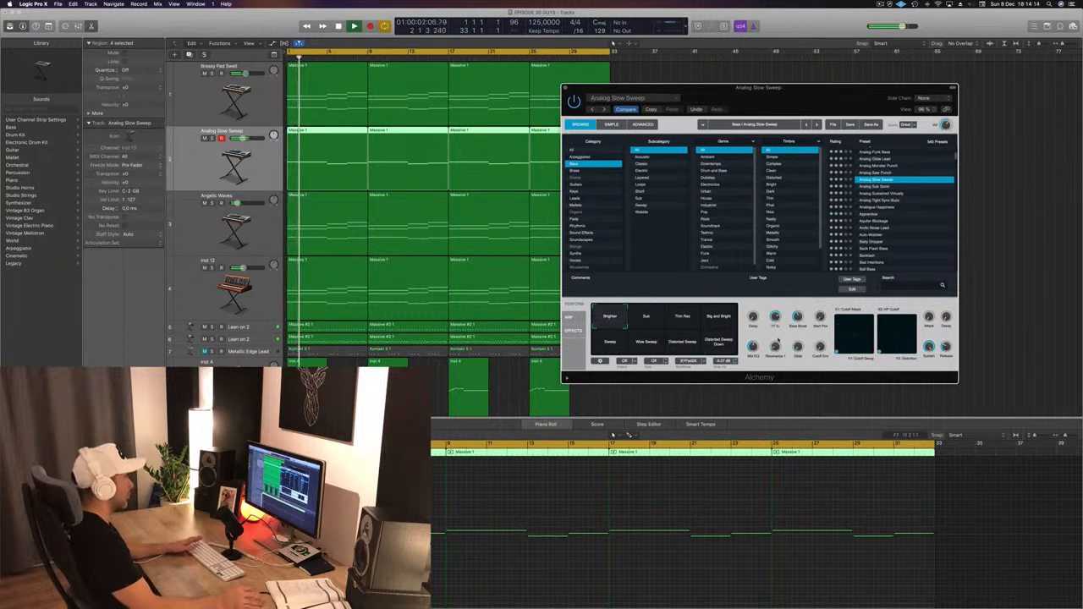
{"action": "left_click_drag", "start_coordinate": [853, 104], "coordinate": [900, 58]}
- Lower the volume of the Analog Slow Sweep track slightly during playback
{"action": "key", "text": "space"}
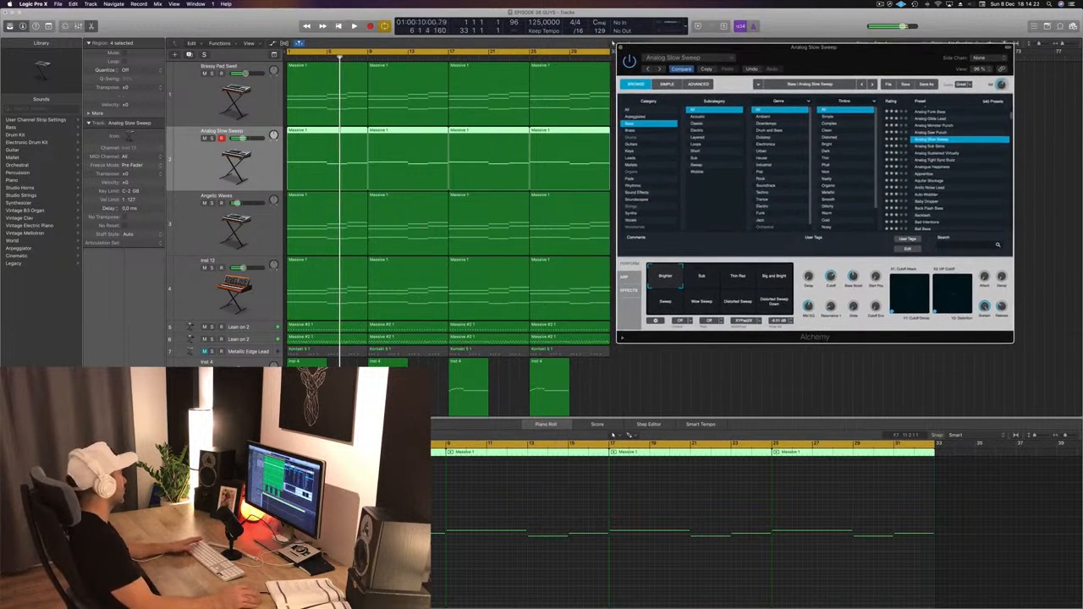
{"action": "key", "text": "space"}
{"action": "left_click_drag", "start_coordinate": [243, 138], "coordinate": [237, 138]}
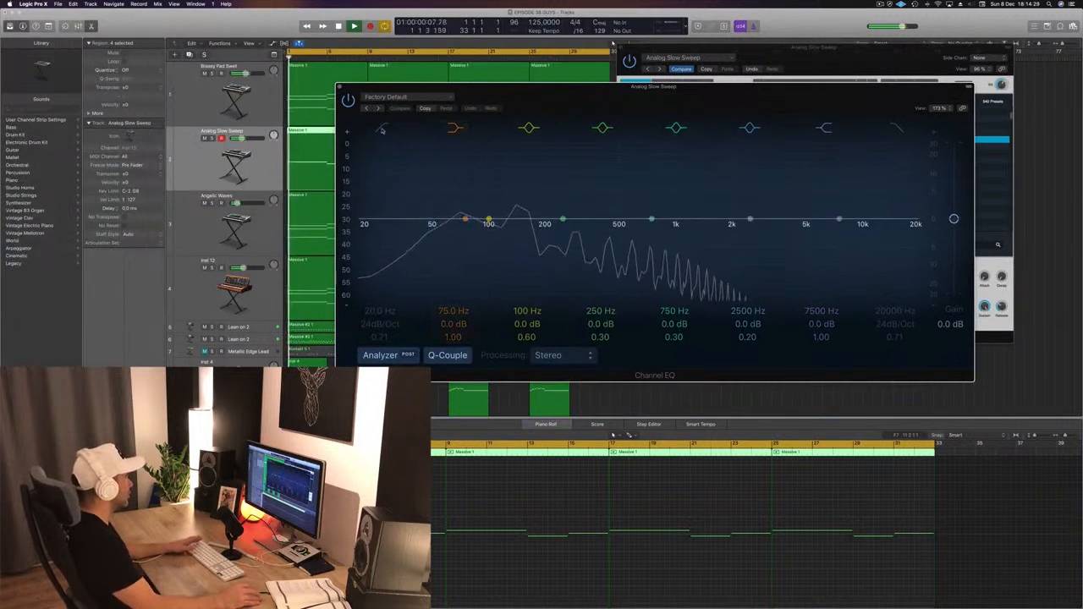
- Enable the low cut band in the bass track's Channel EQ and set it to 160 Hz
{"action": "left_click", "coordinate": [382, 129]}
{"action": "left_click_drag", "start_coordinate": [364, 223], "coordinate": [555, 220]}
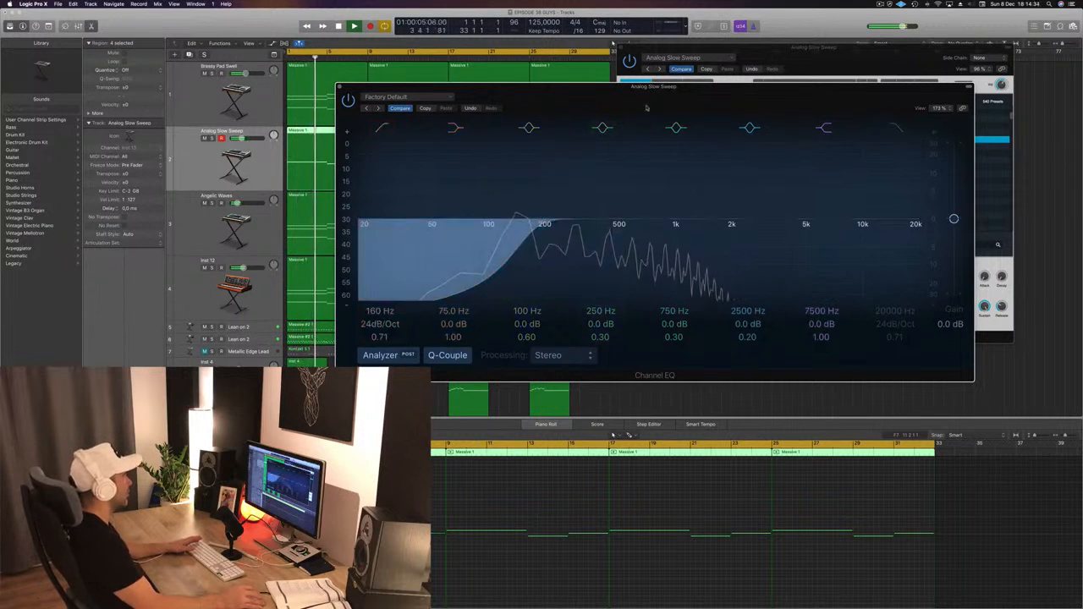
{"action": "left_click_drag", "start_coordinate": [647, 108], "coordinate": [654, 343]}
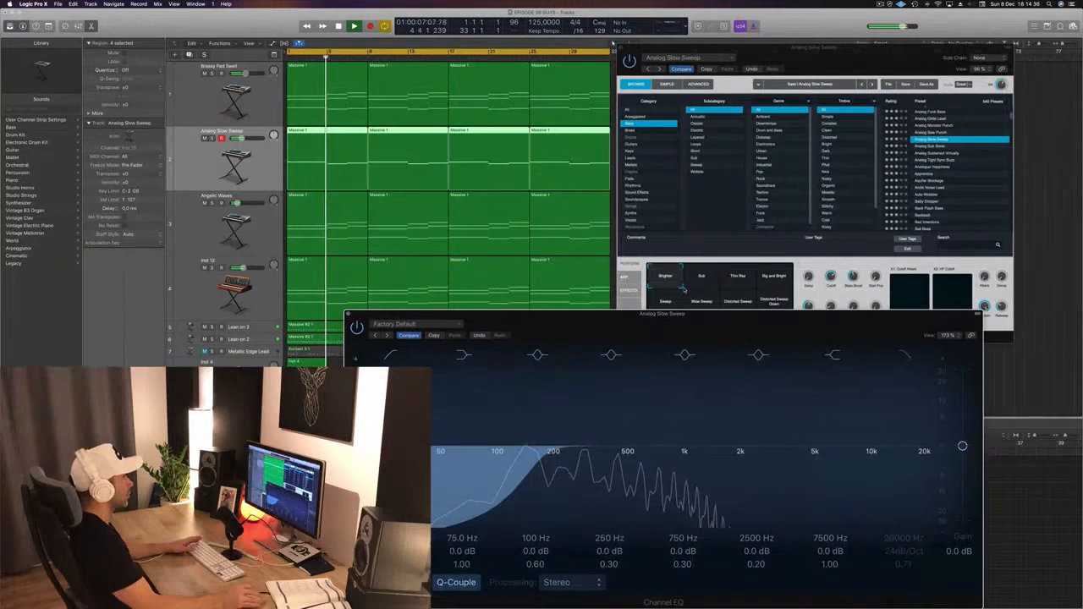
- Raise the Analog Slow Sweep preset's Cutoff slightly, play the filtered bass and close its Channel EQ
{"action": "left_click_drag", "start_coordinate": [833, 281], "coordinate": [833, 268]}
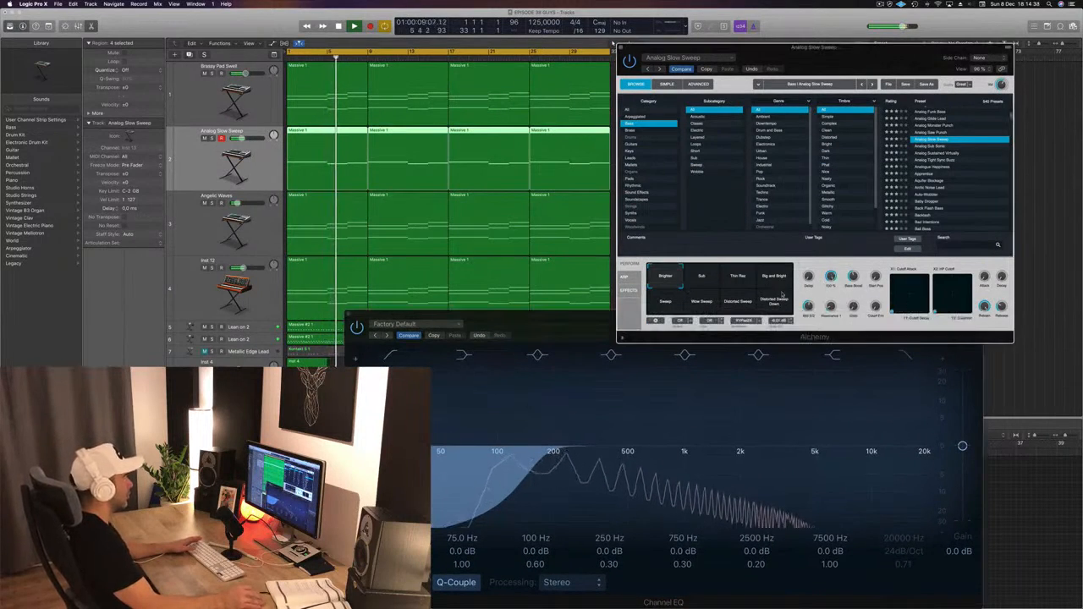
{"action": "left_click", "coordinate": [546, 456]}
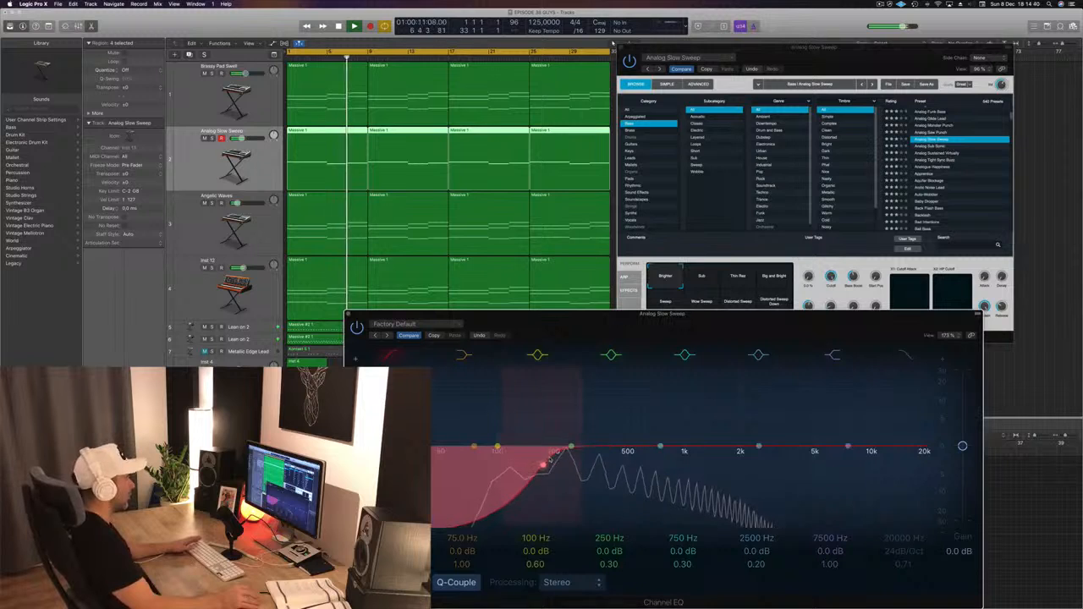
{"action": "key", "text": "space"}
{"action": "key", "text": "space"}
{"action": "key", "text": "space"}
{"action": "left_click", "coordinate": [186, 165]}
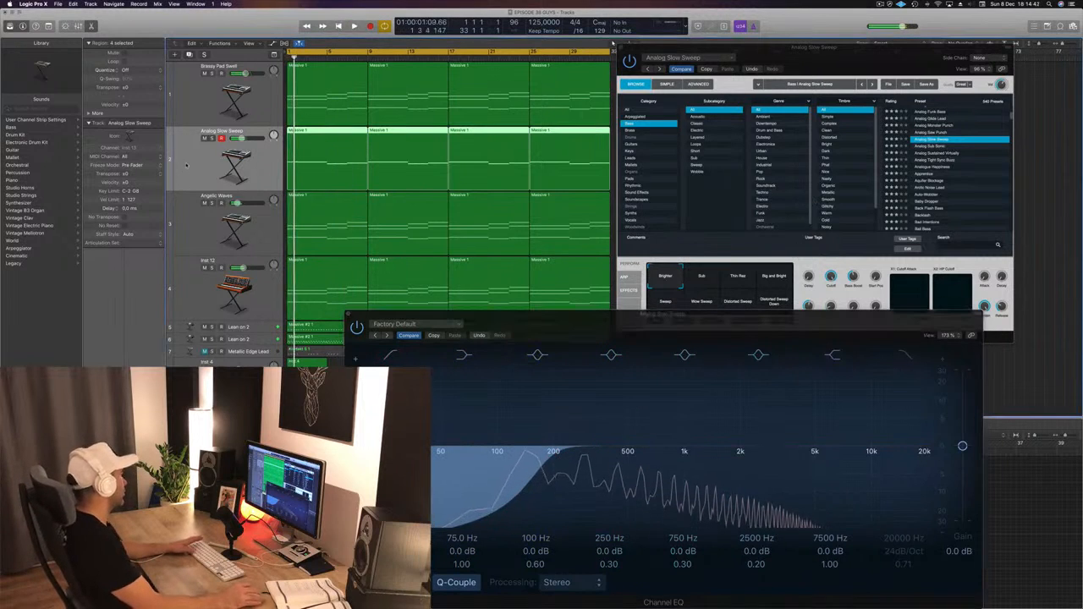
{"action": "key", "text": "space"}
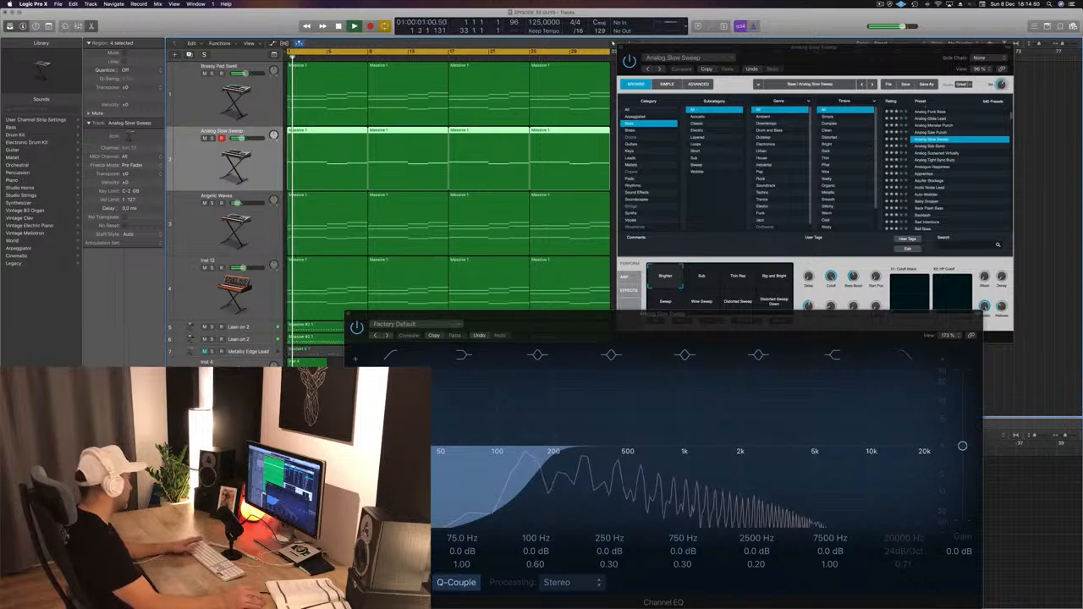
{"action": "left_click_drag", "start_coordinate": [552, 323], "coordinate": [534, 294]}
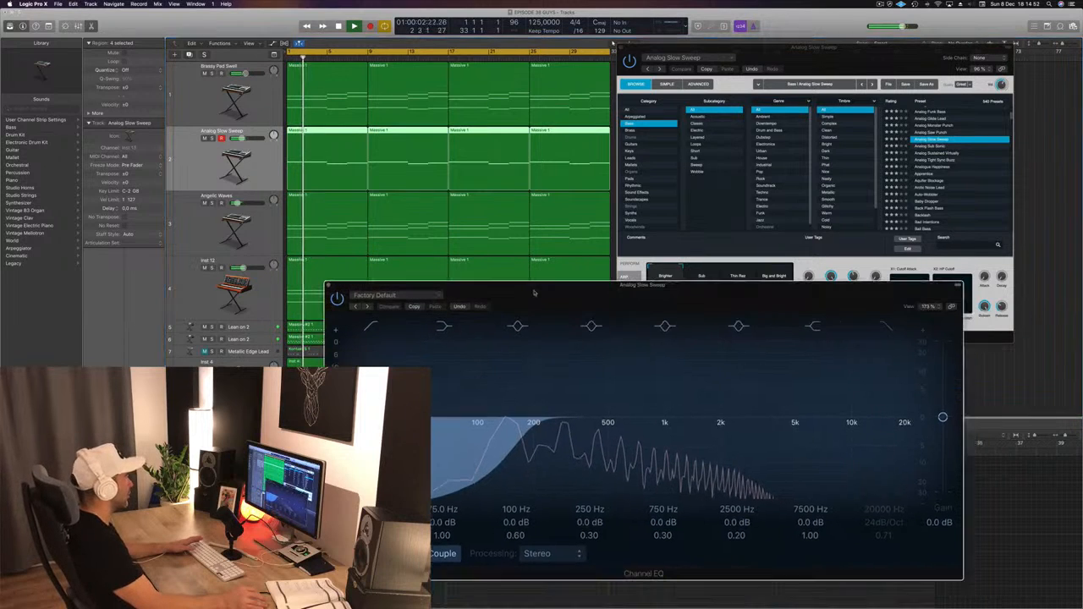
{"action": "left_click", "coordinate": [329, 287]}
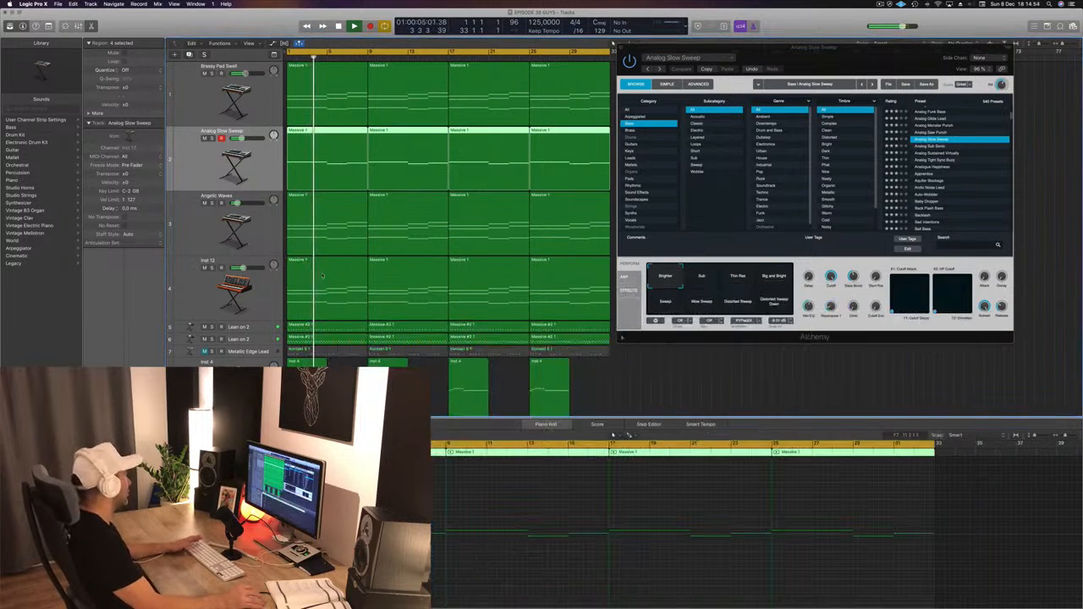
- Select the Brassy Pad Swell track and play the arrangement from the beginning
{"action": "left_click", "coordinate": [198, 99]}
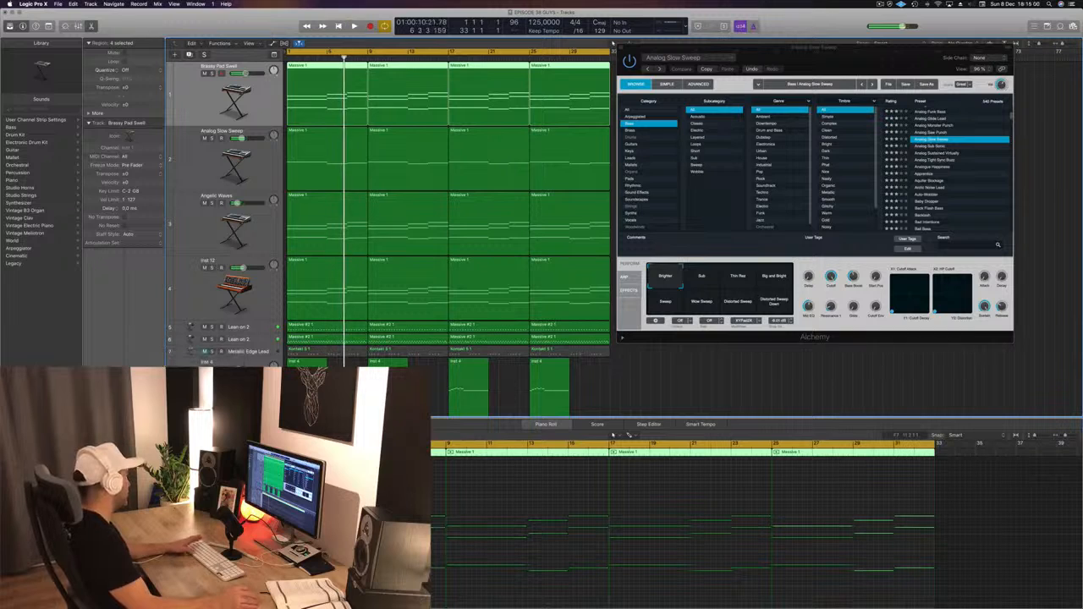
{"action": "key", "text": "Return"}
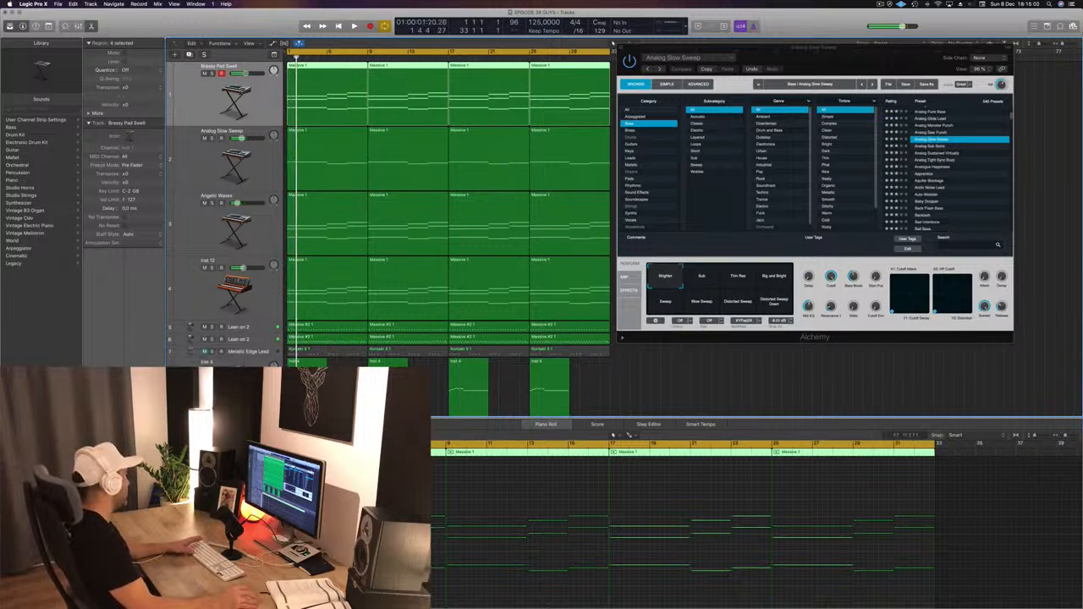
{"action": "key", "text": "Return"}
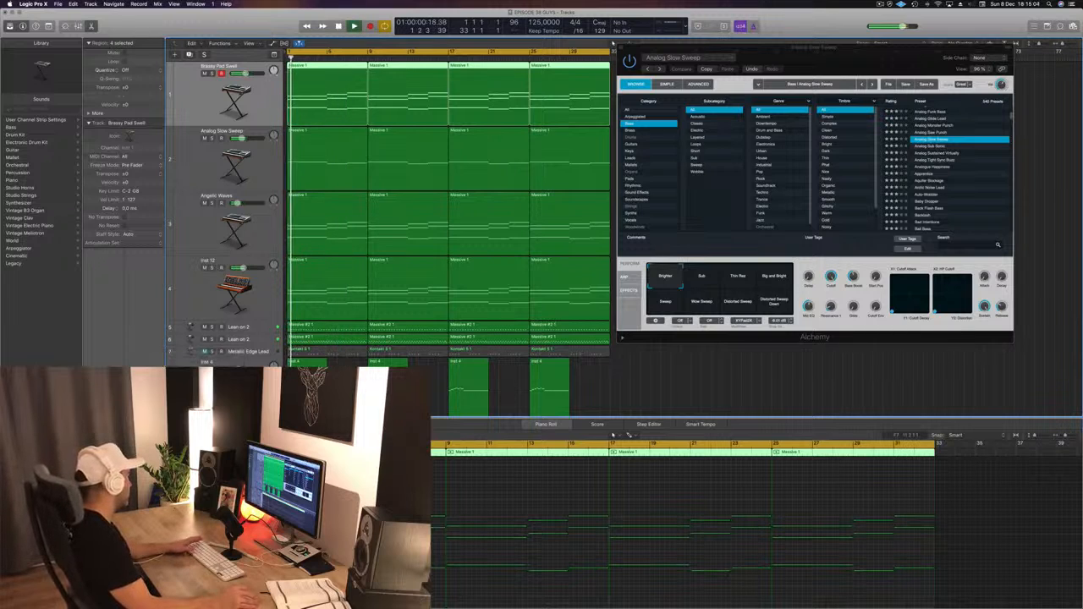
{"action": "key", "text": "Return"}
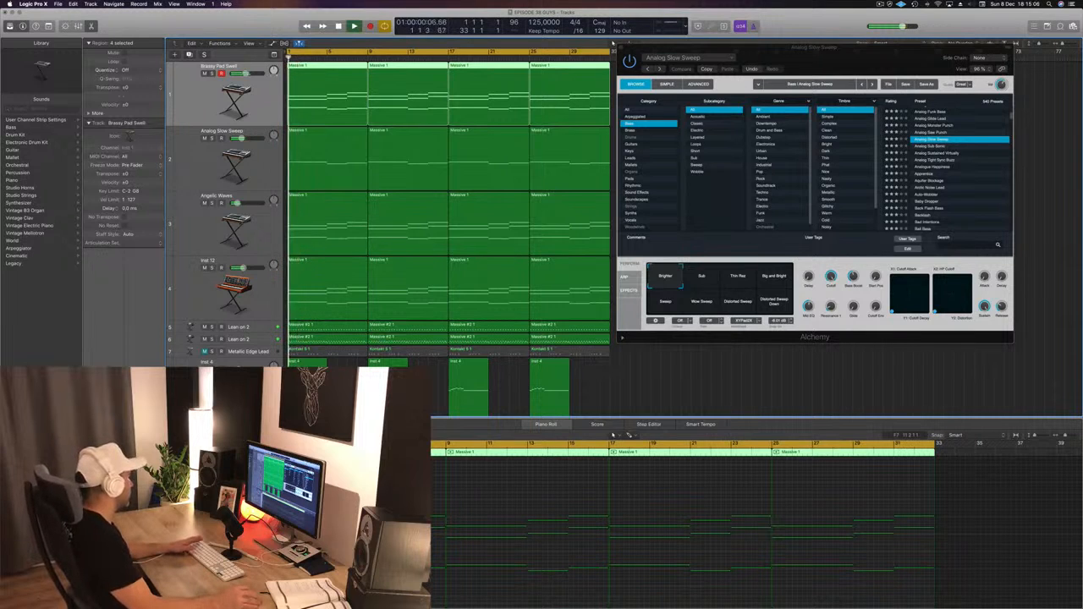
- Enable the low cut band in the pad's aux Channel EQ, set it to 210 Hz, play the result and close the EQ
{"action": "left_click", "coordinate": [143, 406]}
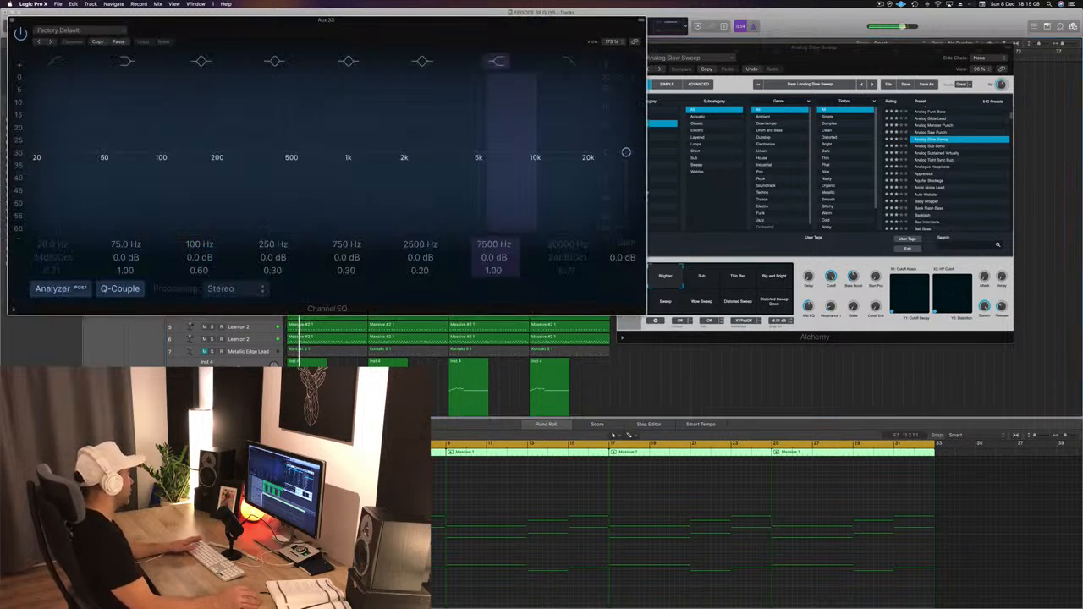
{"action": "key", "text": "Return"}
{"action": "left_click_drag", "start_coordinate": [261, 31], "coordinate": [448, 55]}
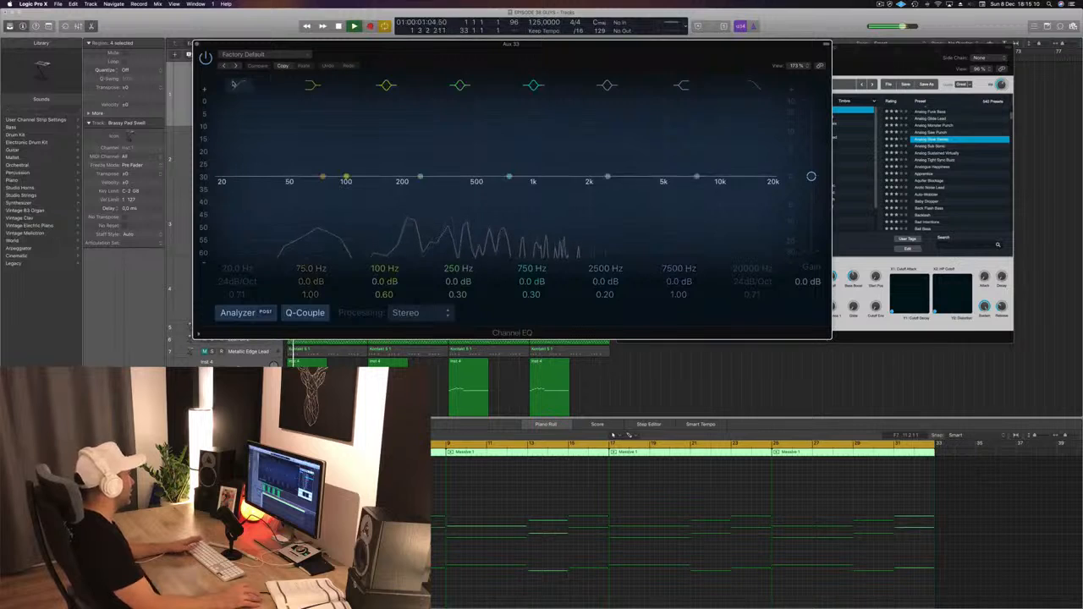
{"action": "left_click", "coordinate": [239, 84]}
{"action": "left_click_drag", "start_coordinate": [221, 205], "coordinate": [405, 202]}
{"action": "key", "text": "space"}
{"action": "key", "text": "space"}
{"action": "key", "text": "space"}
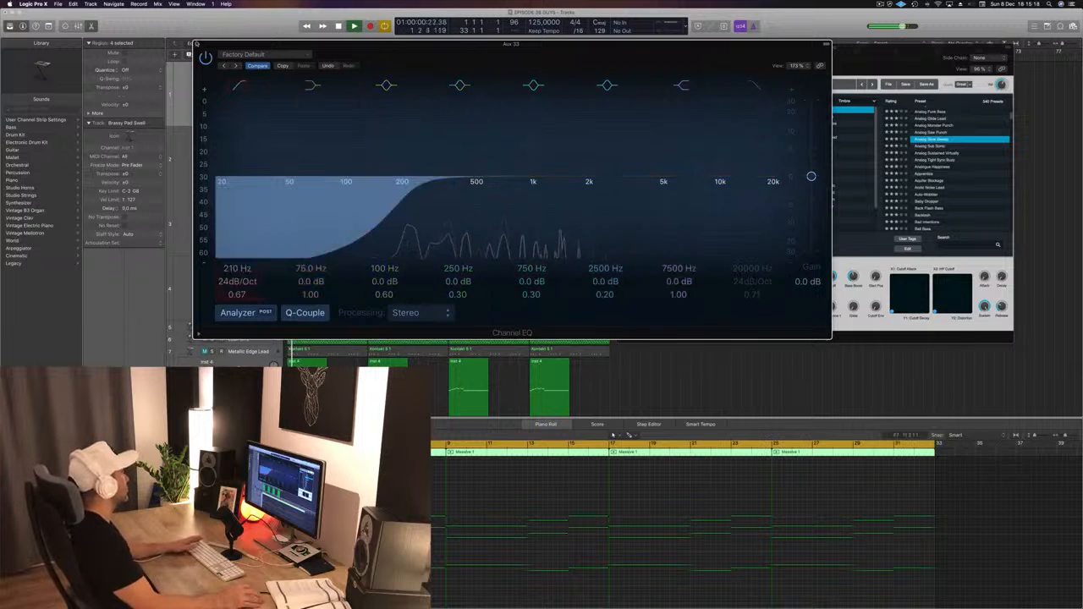
{"action": "left_click", "coordinate": [196, 44]}
- Close the Analog Slow Sweep Alchemy window and clear the region selection
{"action": "left_click_drag", "start_coordinate": [857, 55], "coordinate": [869, 72]}
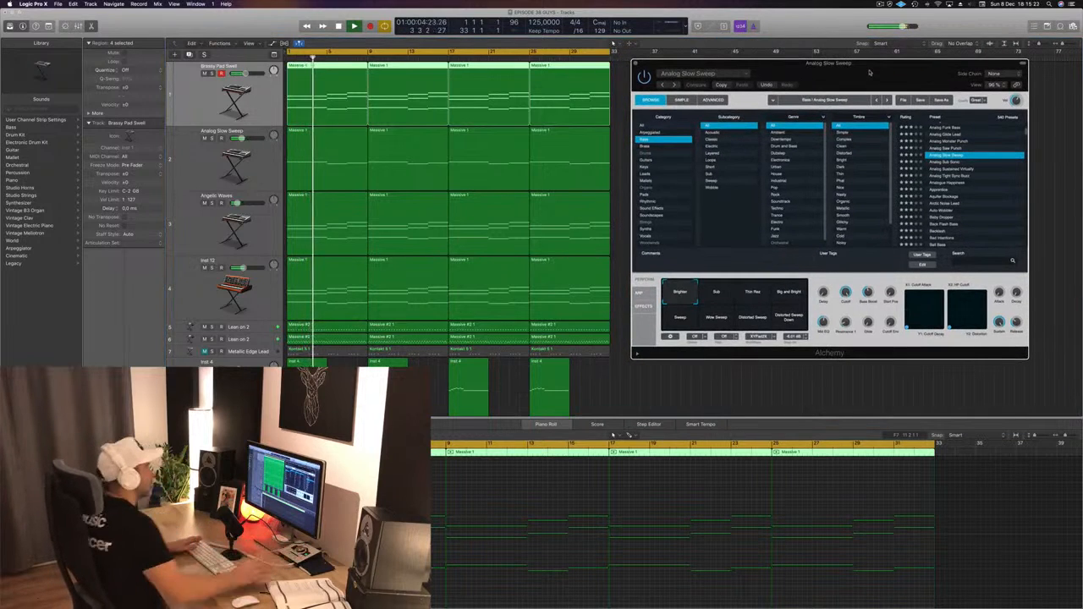
{"action": "left_click_drag", "start_coordinate": [868, 72], "coordinate": [769, 93]}
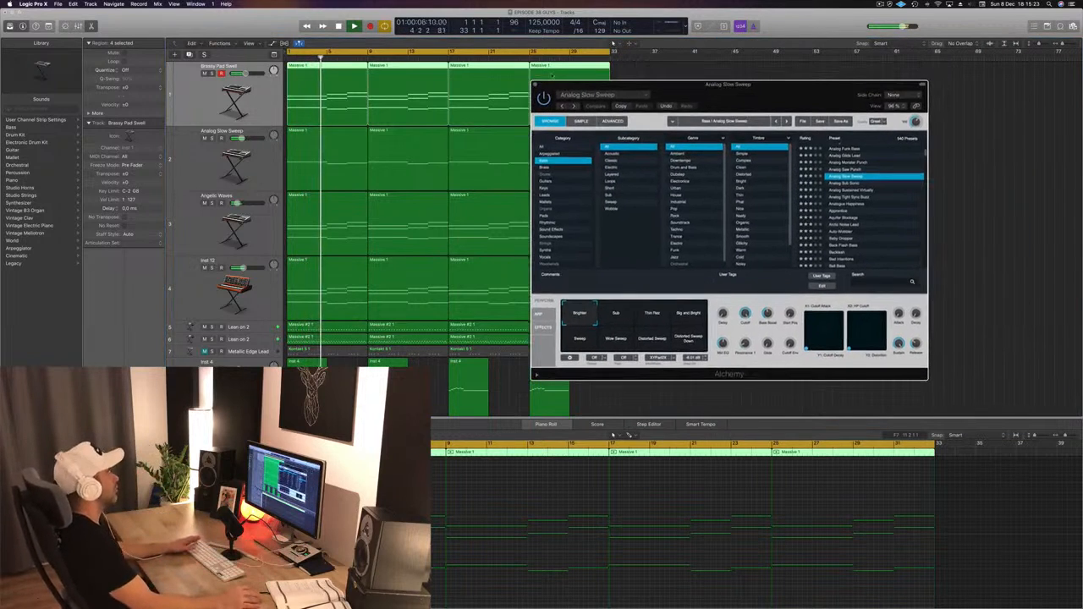
{"action": "left_click", "coordinate": [534, 85]}
{"action": "left_click", "coordinate": [709, 145]}
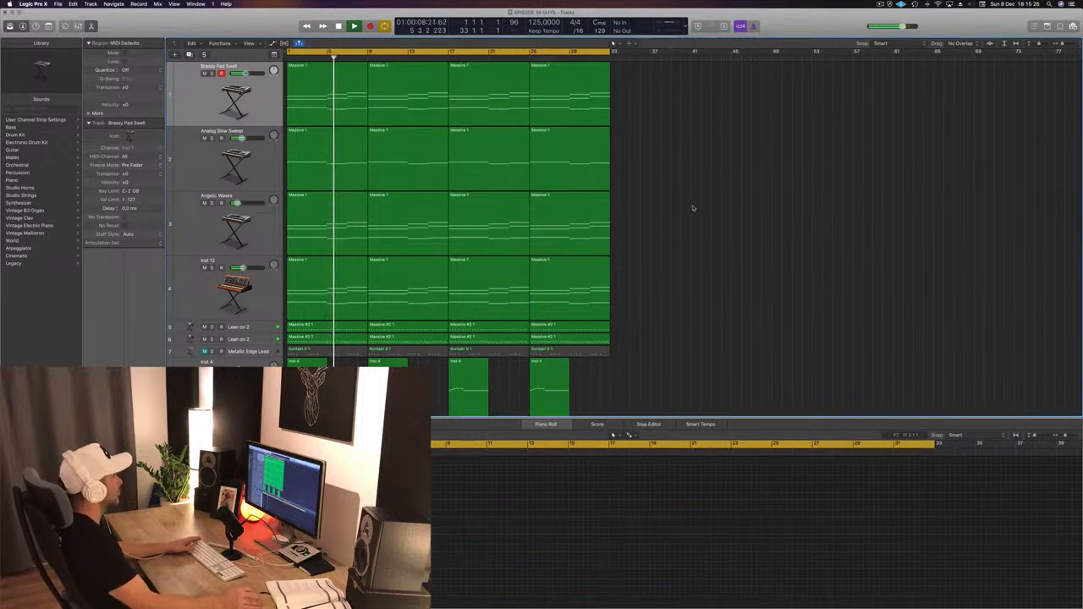
- Solo the Inst 12, Angelic Waves and Analog Slow Sweep tracks one at a time, playing each from the beginning
{"action": "scroll", "coordinate": [694, 208], "scroll_direction": "down", "scroll_amount": 5}
{"action": "key", "text": "Return"}
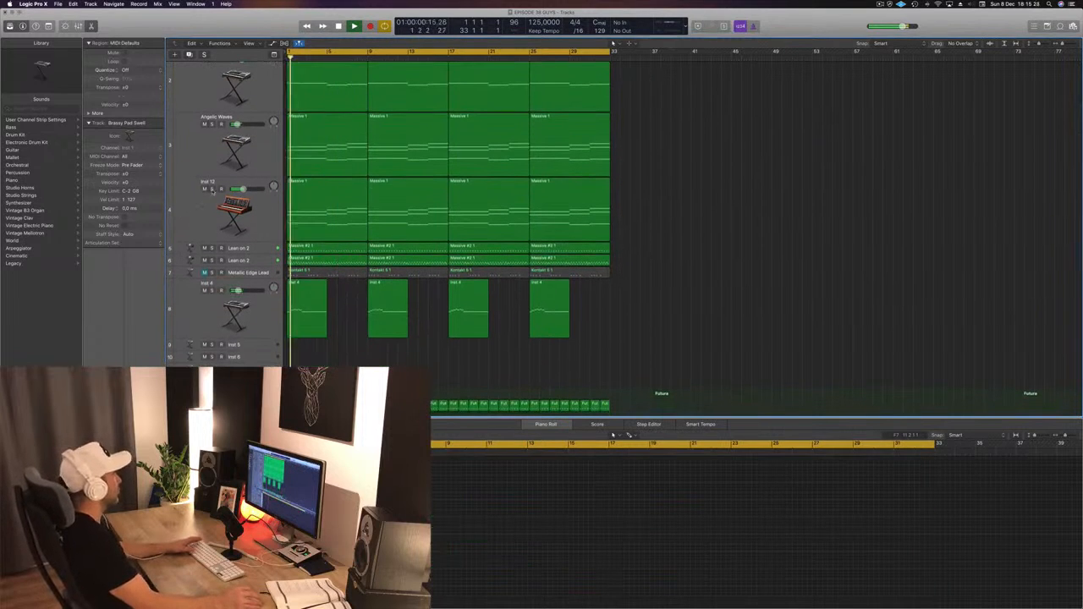
{"action": "left_click", "coordinate": [212, 188]}
{"action": "left_click", "coordinate": [212, 189]}
{"action": "key", "text": "Return"}
{"action": "left_click", "coordinate": [211, 124]}
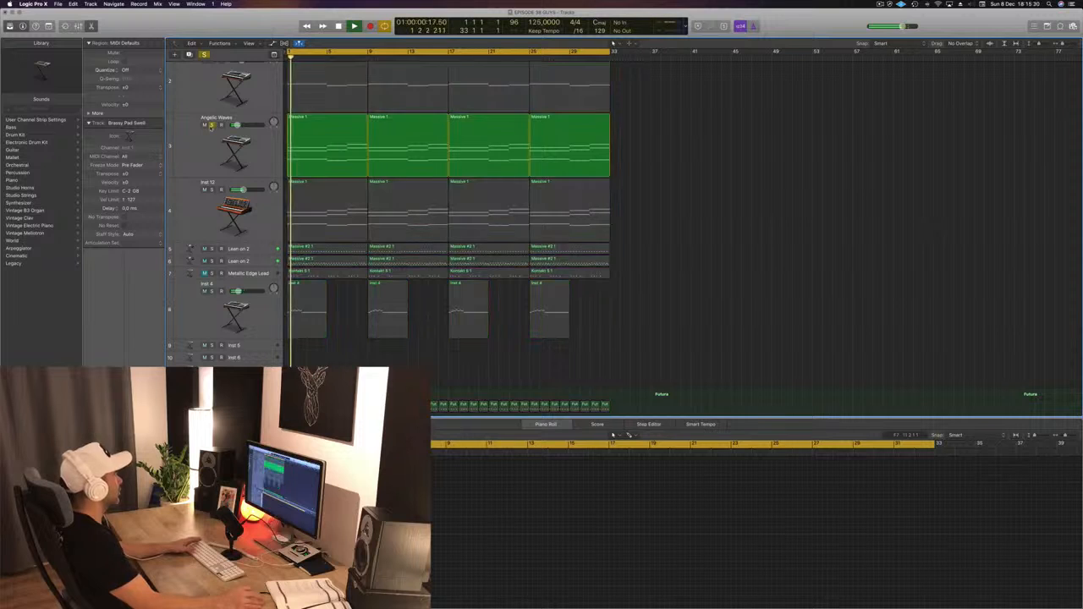
{"action": "left_click", "coordinate": [211, 124]}
{"action": "scroll", "coordinate": [212, 131], "scroll_direction": "up", "scroll_amount": 5}
{"action": "key", "text": "Return"}
{"action": "left_click", "coordinate": [212, 139]}
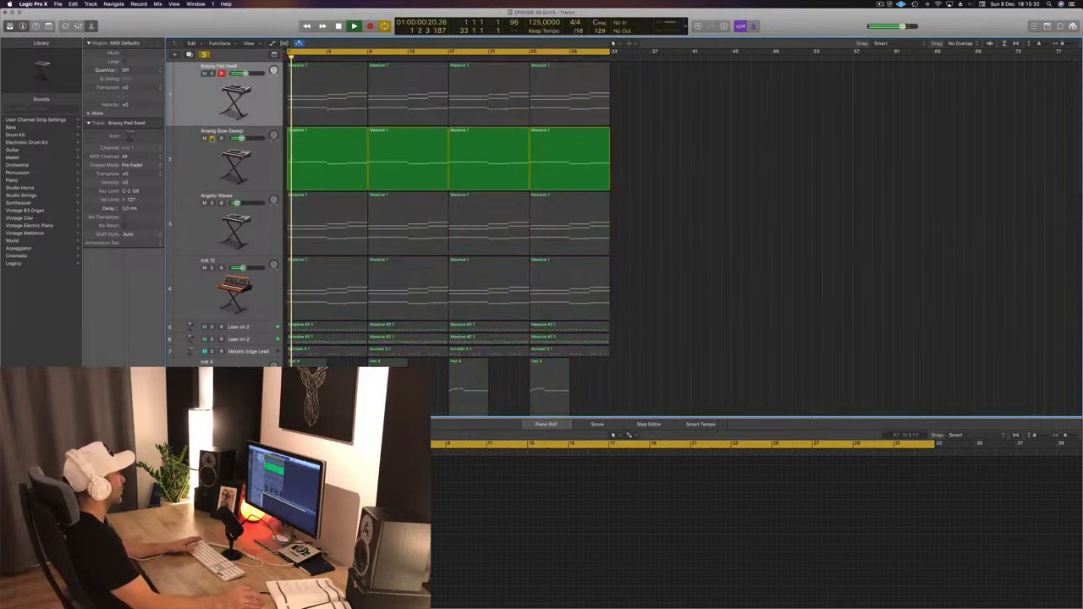
{"action": "left_click", "coordinate": [213, 139]}
{"action": "key", "text": "Return"}
- Transpose all notes of the Analog Slow Sweep regions down an octave, play the result and close the Alchemy window
{"action": "left_click", "coordinate": [215, 150]}
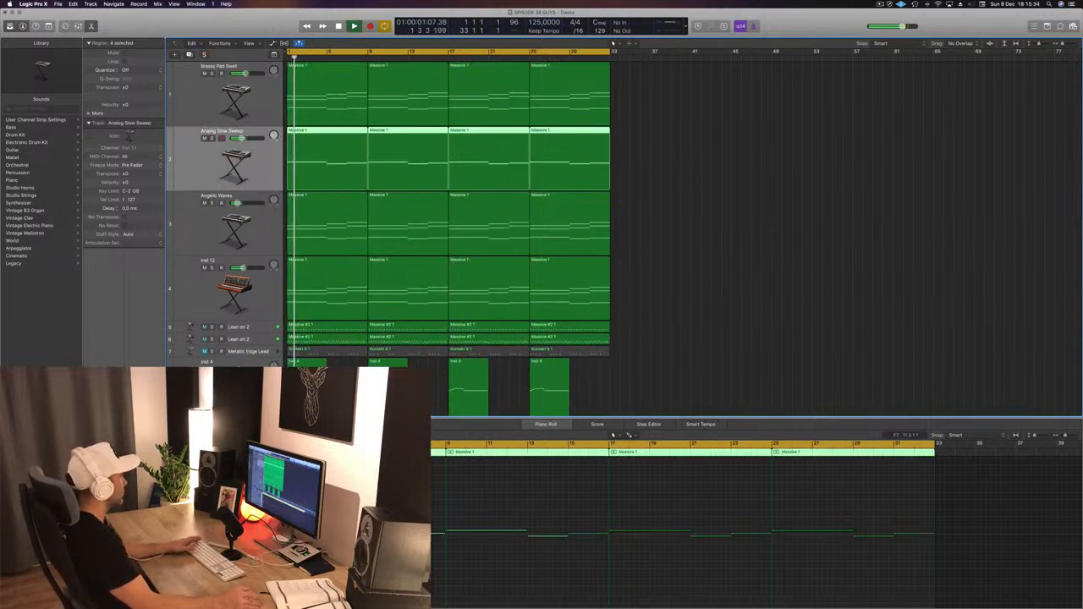
{"action": "key", "text": "v"}
{"action": "left_click", "coordinate": [501, 507]}
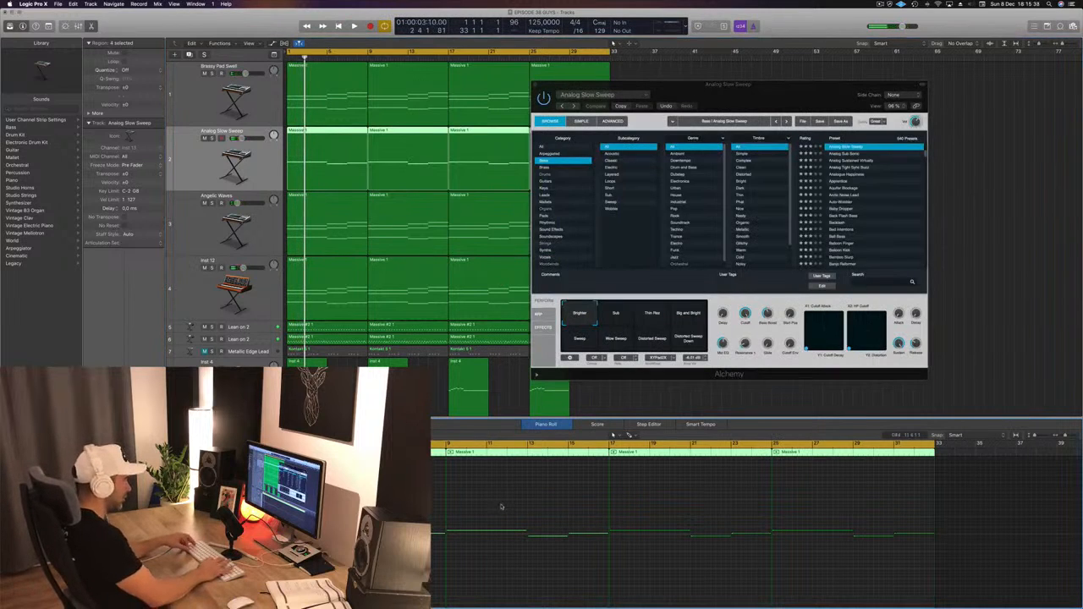
{"action": "key", "text": "alt+shift+Down"}
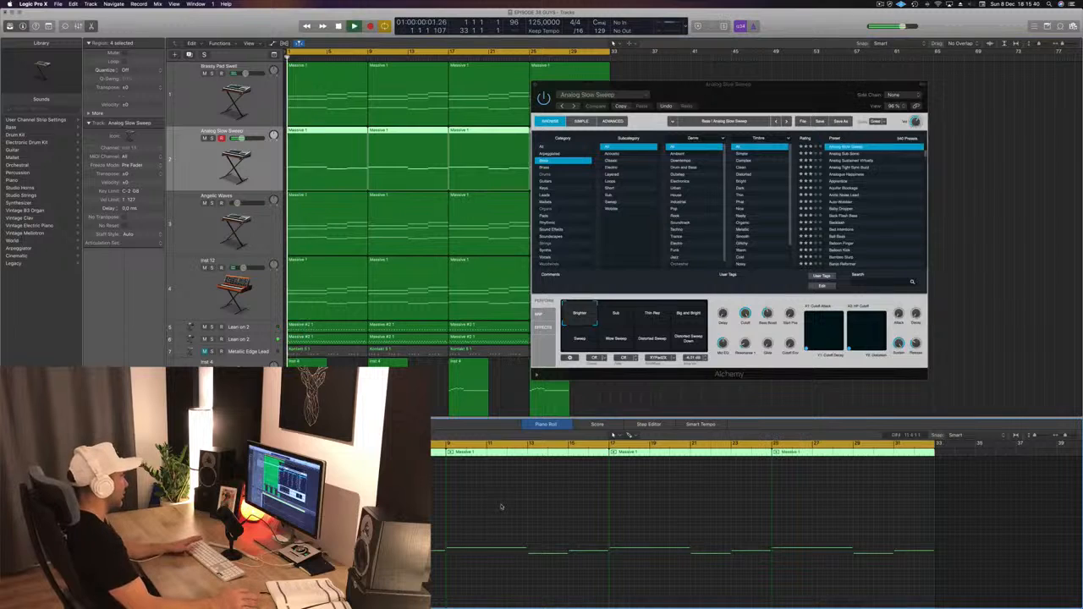
{"action": "left_click_drag", "start_coordinate": [772, 99], "coordinate": [894, 71]}
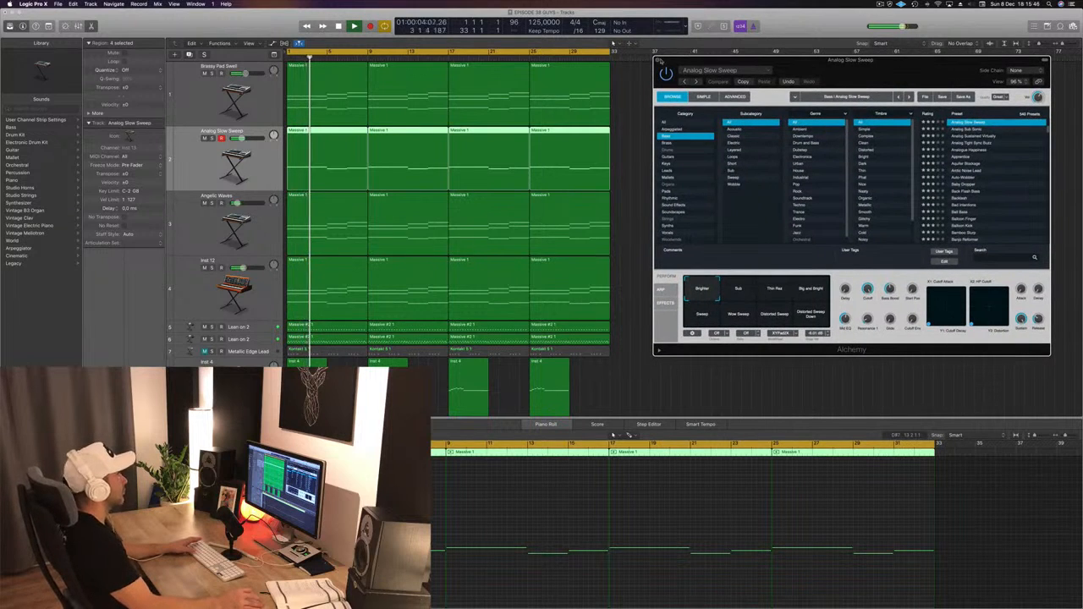
{"action": "left_click", "coordinate": [657, 60]}
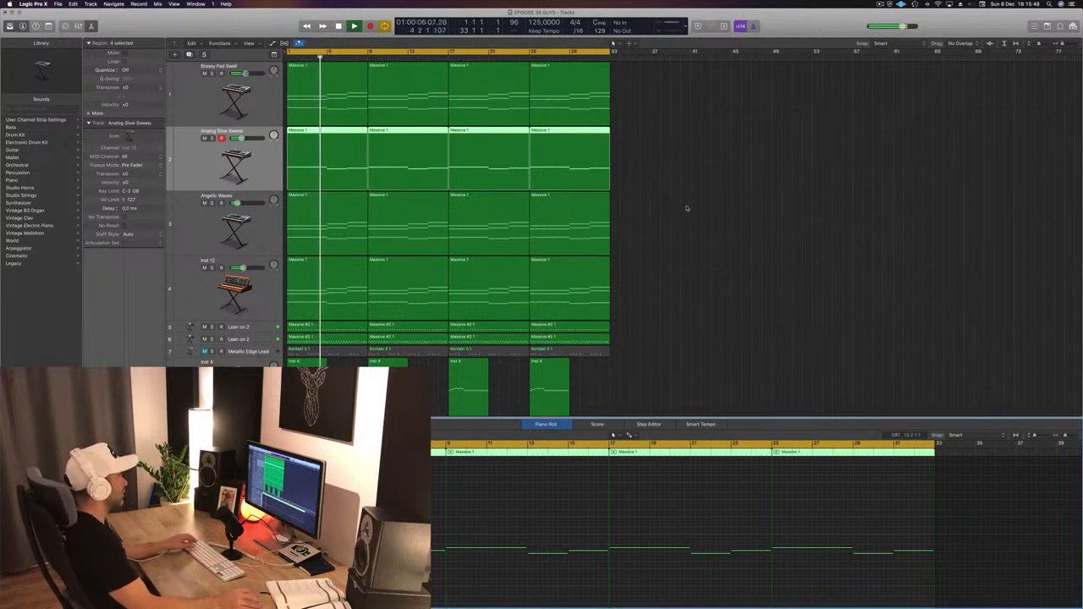
- Examine the whole arrangement from the synth pads to the drum tracks during playback and restart it from the beginning
{"action": "scroll", "coordinate": [689, 208], "scroll_direction": "up", "scroll_amount": 3}
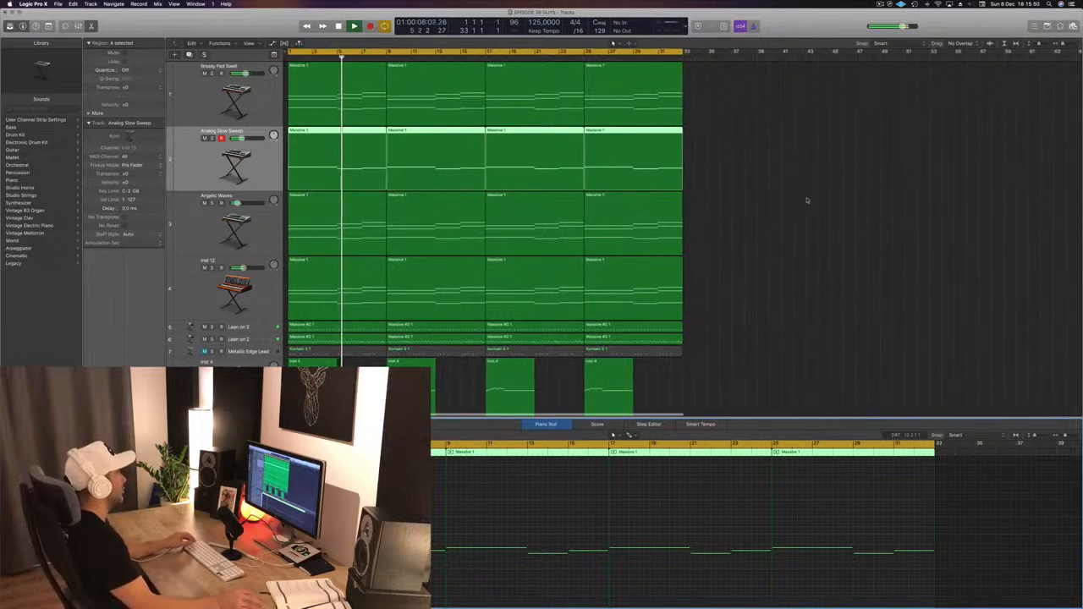
{"action": "scroll", "coordinate": [798, 200], "scroll_direction": "down", "scroll_amount": 5}
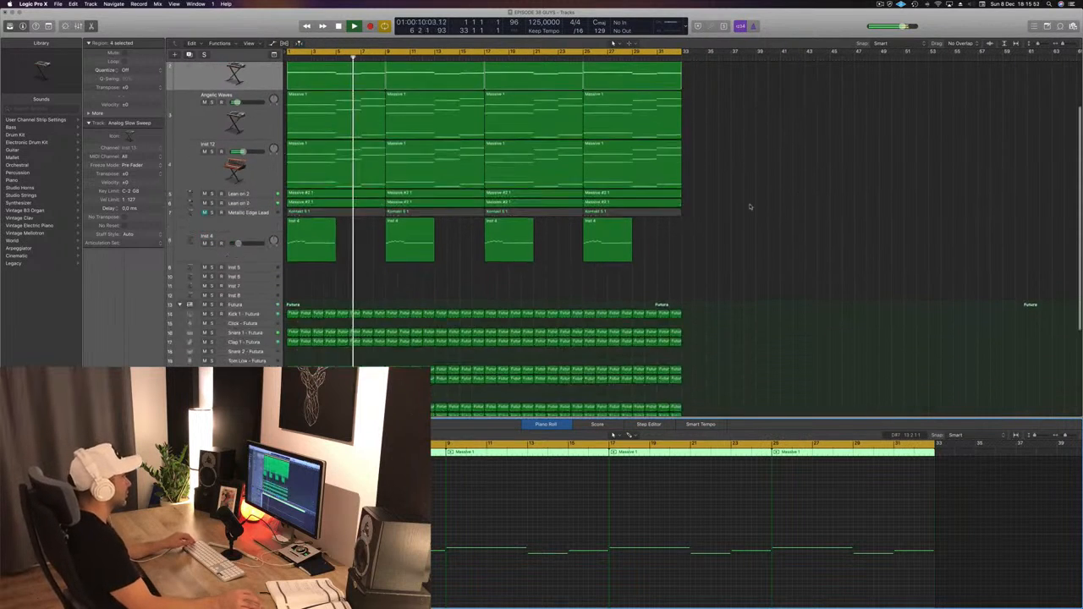
{"action": "scroll", "coordinate": [749, 206], "scroll_direction": "down", "scroll_amount": 5}
{"action": "scroll", "coordinate": [743, 204], "scroll_direction": "up", "scroll_amount": 4}
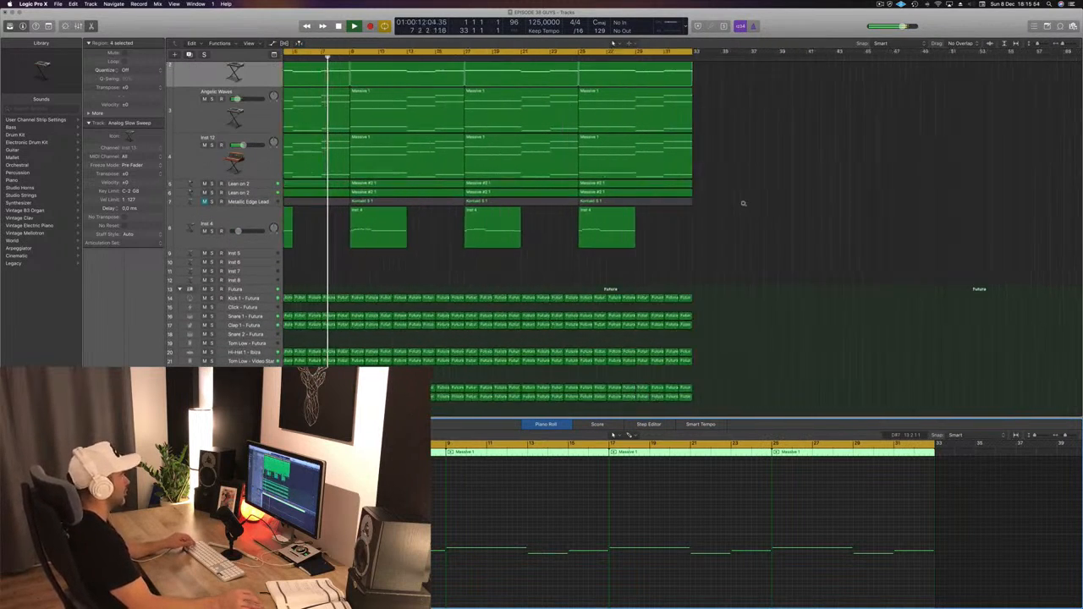
{"action": "scroll", "coordinate": [744, 203], "scroll_direction": "up", "scroll_amount": 5}
{"action": "scroll", "coordinate": [728, 205], "scroll_direction": "down", "scroll_amount": 4}
{"action": "scroll", "coordinate": [647, 218], "scroll_direction": "up", "scroll_amount": 5}
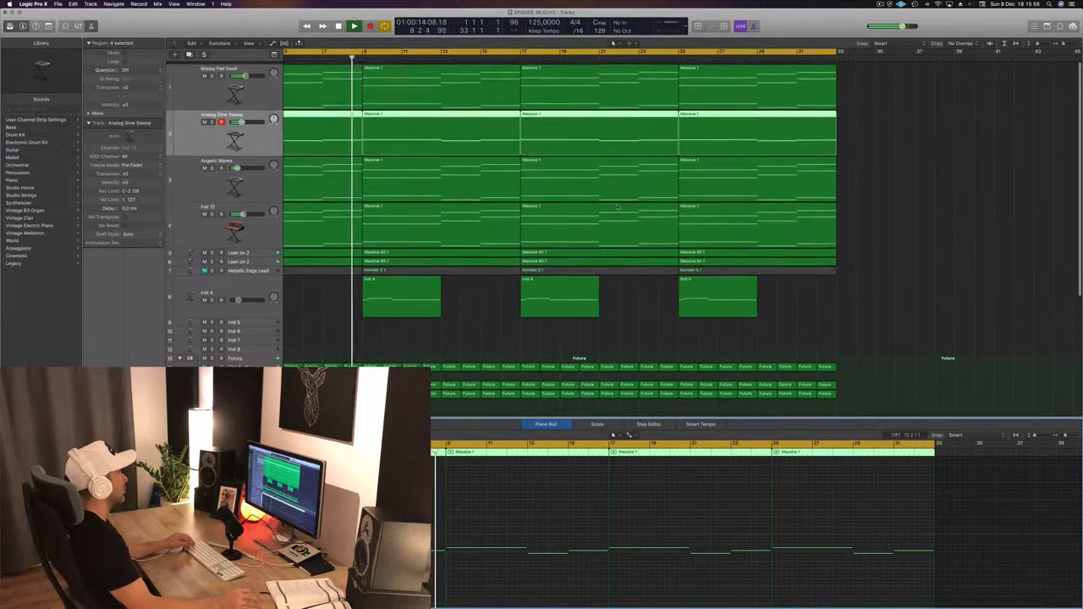
{"action": "scroll", "coordinate": [617, 206], "scroll_direction": "up", "scroll_amount": 4}
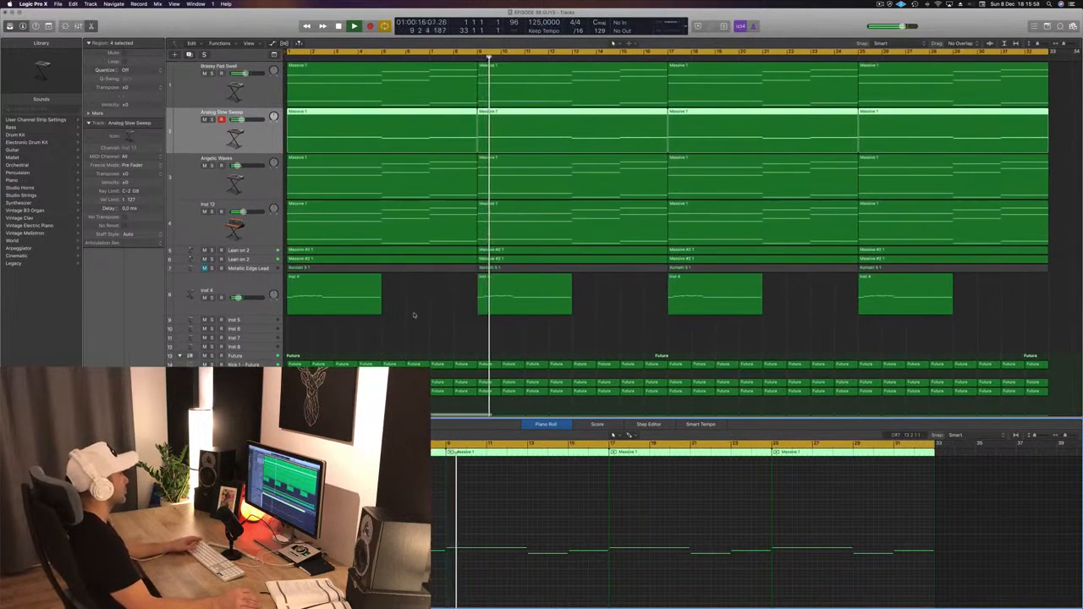
{"action": "left_click", "coordinate": [414, 315]}
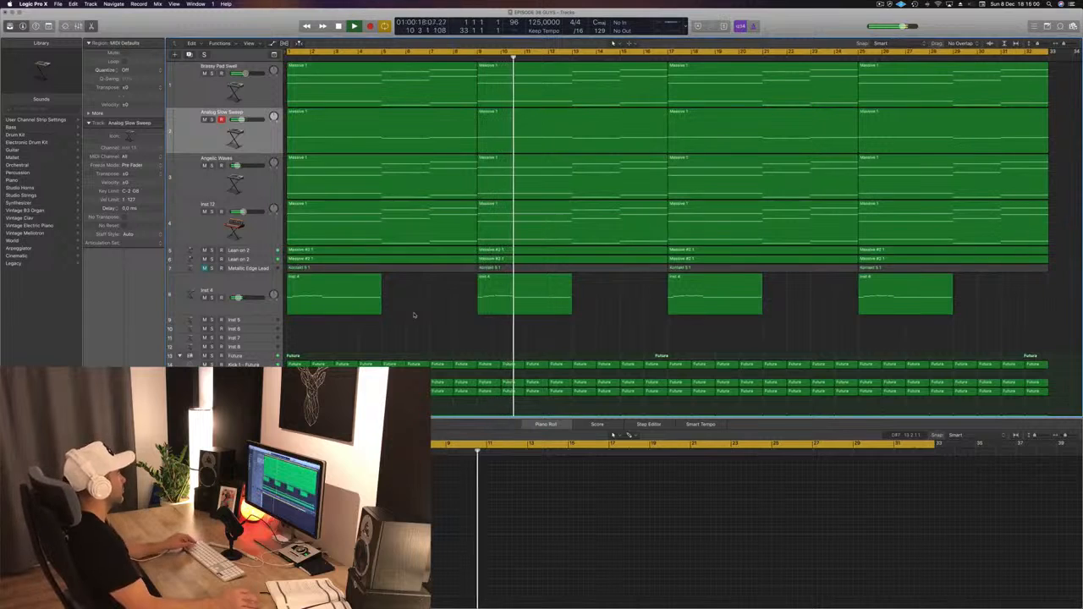
{"action": "scroll", "coordinate": [414, 315], "scroll_direction": "down", "scroll_amount": 4}
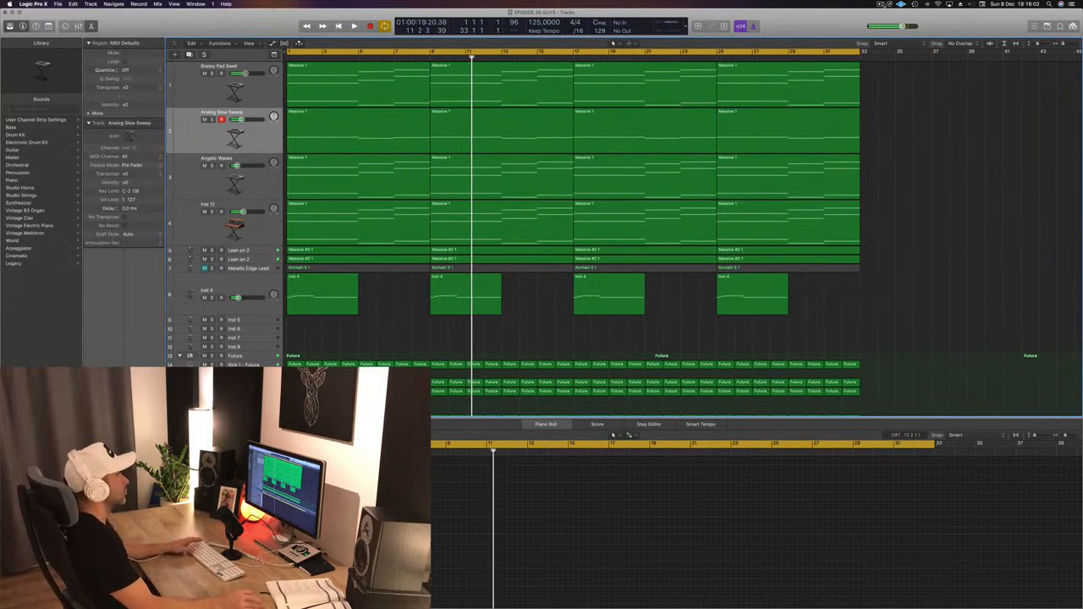
{"action": "left_click", "coordinate": [880, 4]}
{"action": "left_click", "coordinate": [897, 18]}
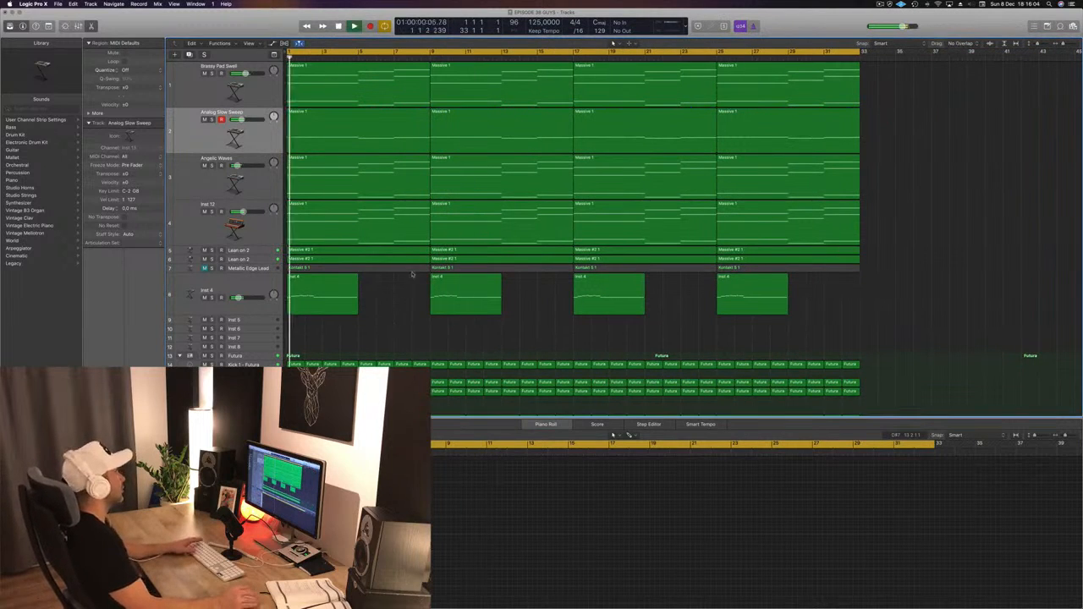
- Solo the Inst 4 melody, return to the full mix and select the Inst 4 track
{"action": "left_click", "coordinate": [212, 297]}
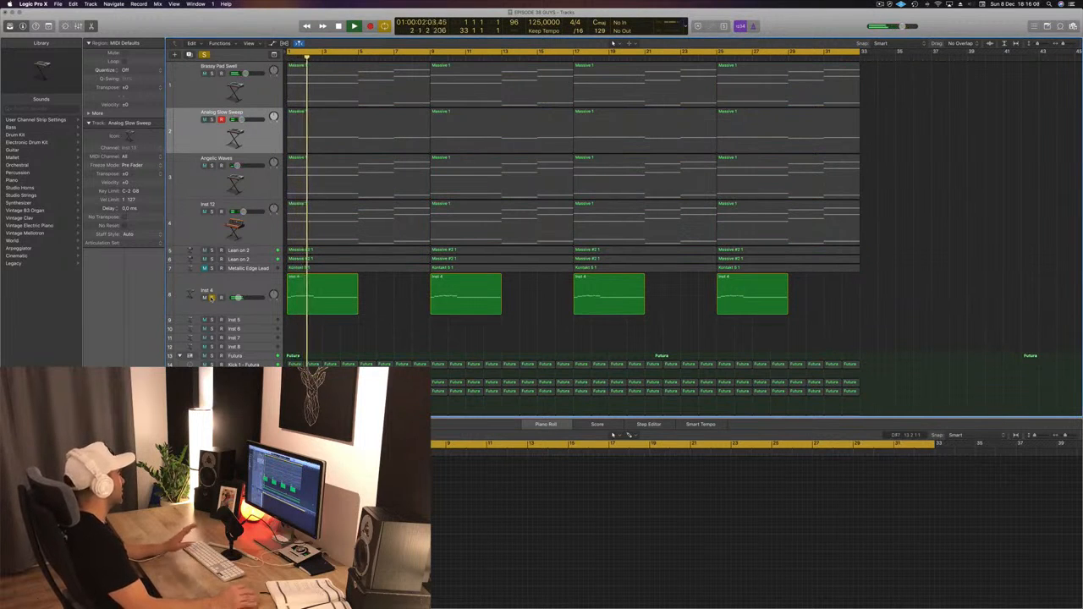
{"action": "key", "text": "s"}
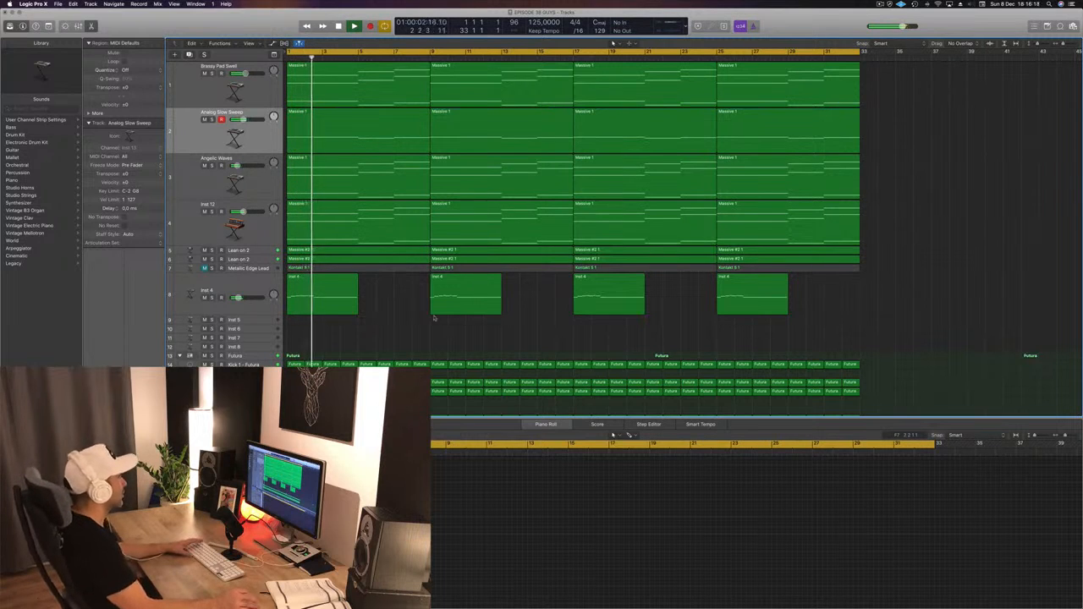
{"action": "left_click", "coordinate": [253, 310]}
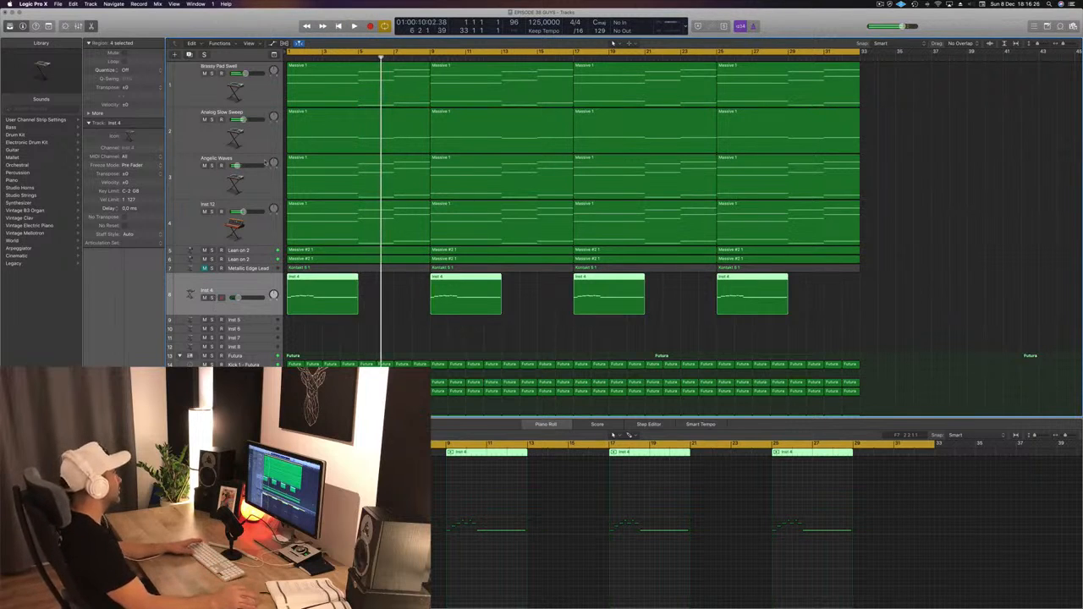
- Duplicate the Inst 12 track and copy its first Massive 1 region onto the new track at bar 1
{"action": "left_click", "coordinate": [204, 219]}
{"action": "key", "text": "Return"}
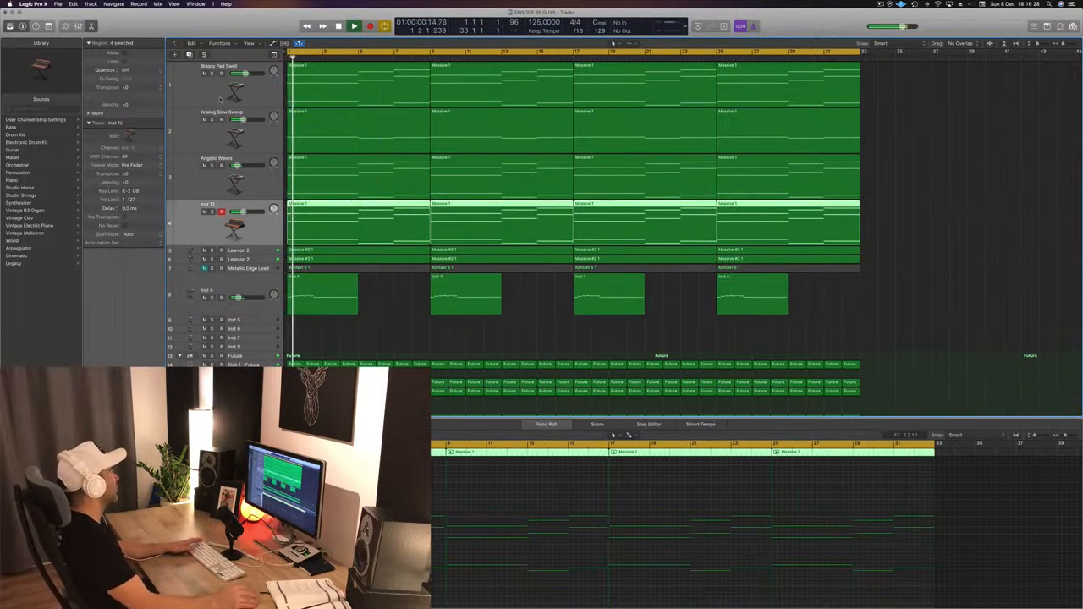
{"action": "left_click", "coordinate": [189, 55]}
{"action": "key", "text": "space"}
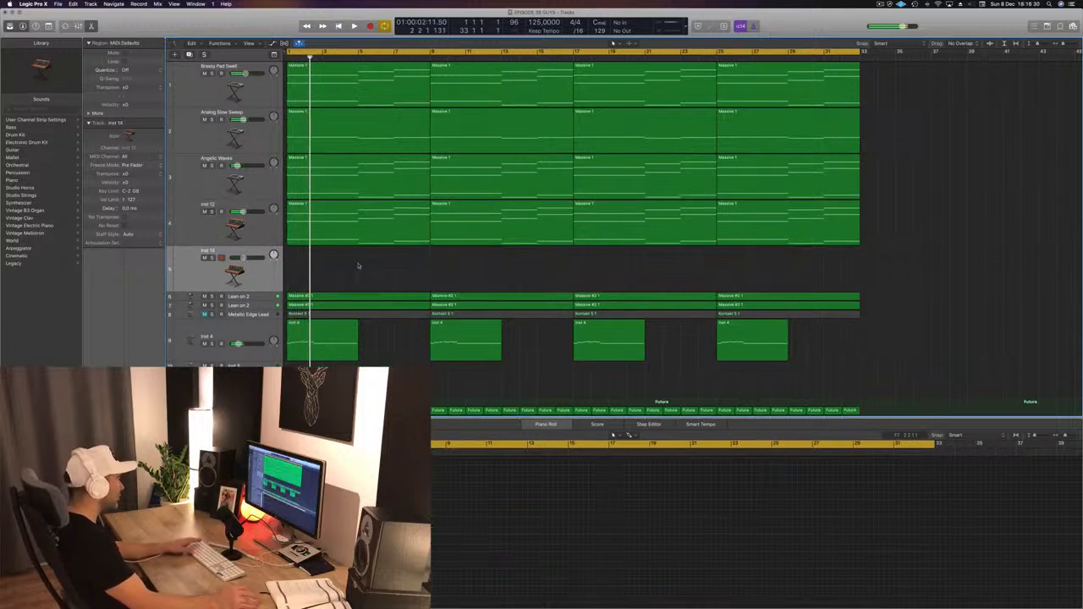
{"action": "left_click", "coordinate": [360, 218]}
{"action": "left_click_drag", "start_coordinate": [360, 217], "coordinate": [349, 271]}
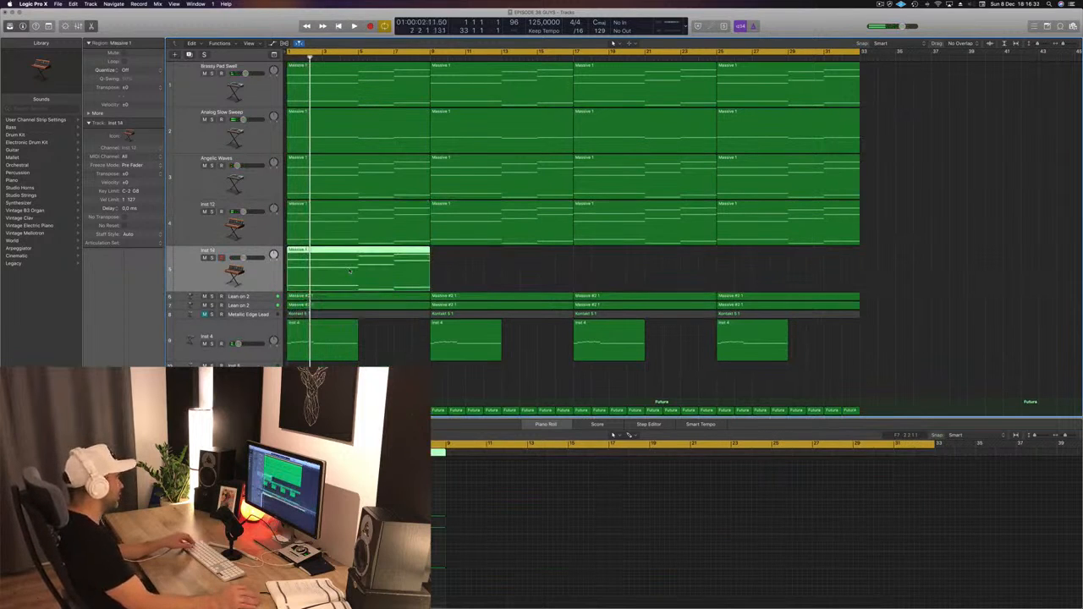
- Shorten all sustained chord notes in the copied Massive 1 region to brief stabs, undoing the accidental shortening of the region
{"action": "left_click", "coordinate": [336, 533]}
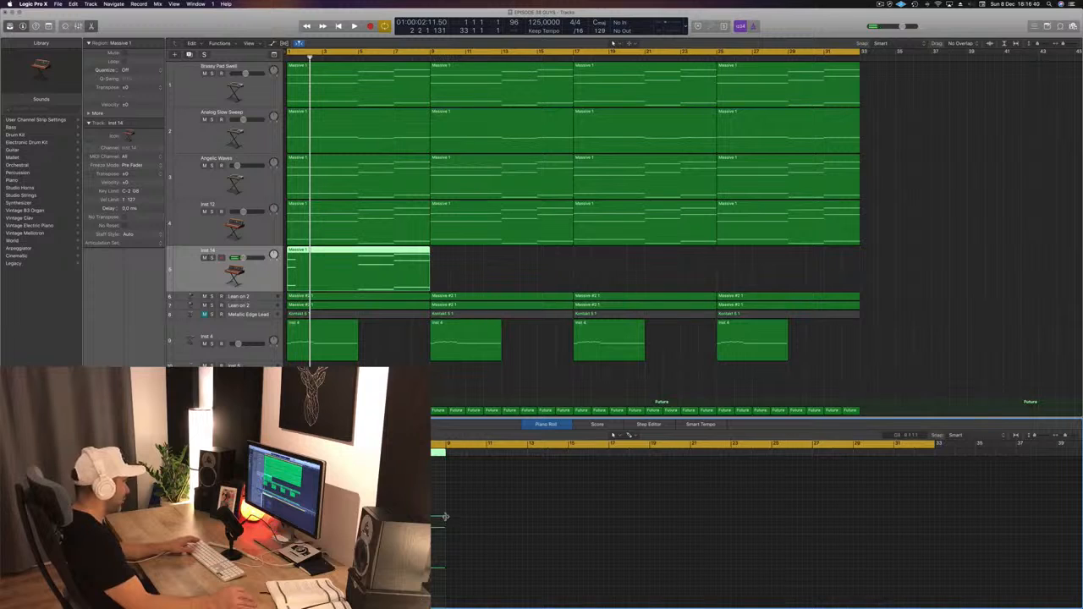
{"action": "left_click_drag", "start_coordinate": [444, 516], "coordinate": [427, 516]}
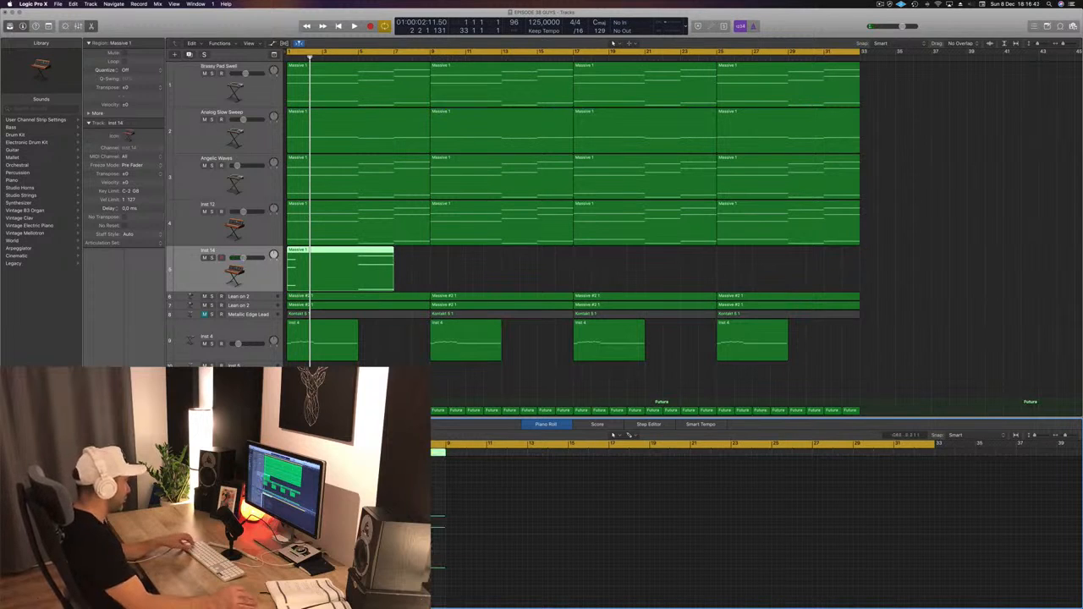
{"action": "key", "text": "super+z"}
{"action": "left_click_drag", "start_coordinate": [445, 516], "coordinate": [412, 517]}
{"action": "scroll", "coordinate": [449, 525], "scroll_direction": "up", "scroll_amount": 4}
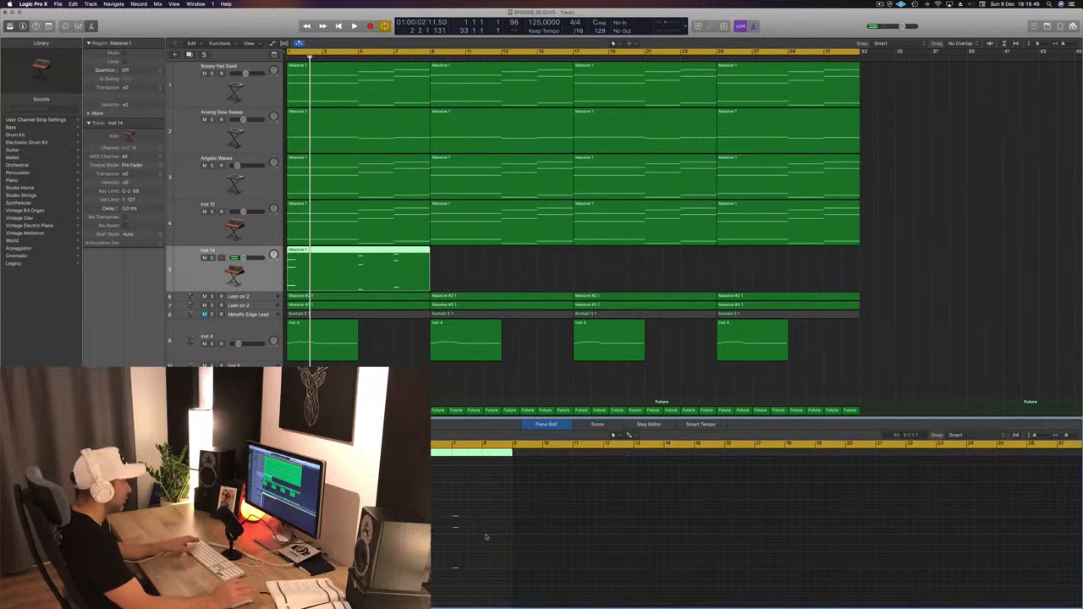
- Shorten all chord stabs in the Inst 14 region further, to about two-thirds of their length
{"action": "key", "text": "space"}
{"action": "left_click_drag", "start_coordinate": [372, 484], "coordinate": [499, 607]}
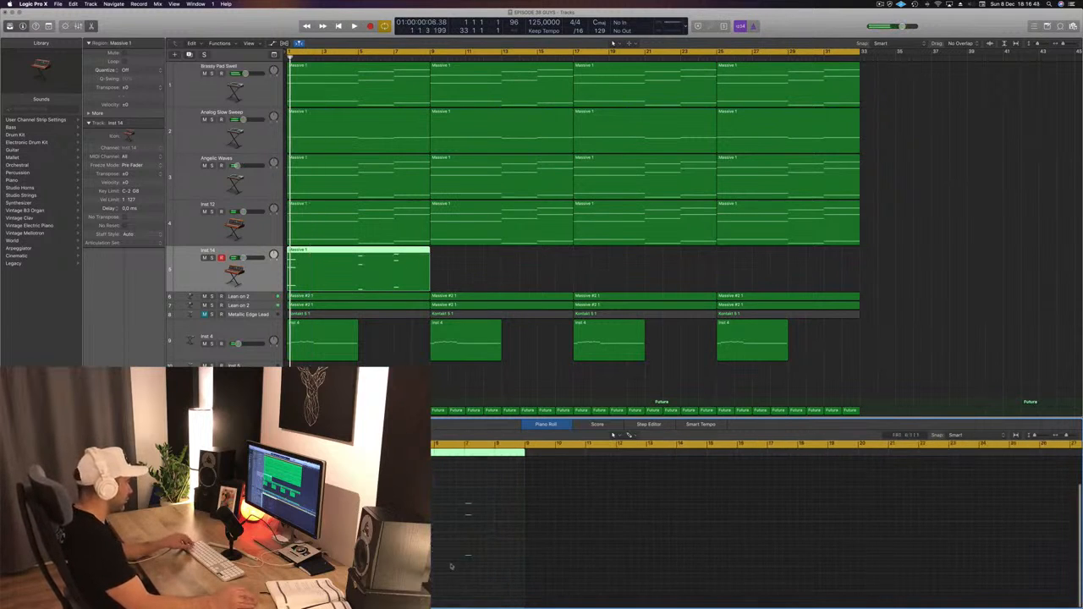
{"action": "scroll", "coordinate": [453, 567], "scroll_direction": "up", "scroll_amount": 6}
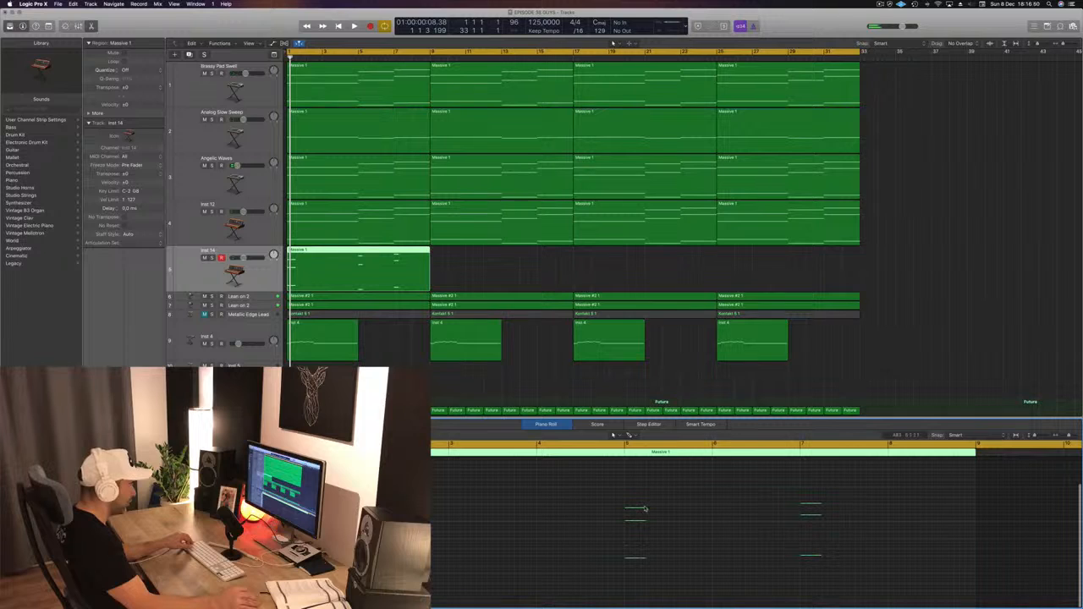
{"action": "left_click_drag", "start_coordinate": [645, 507], "coordinate": [631, 511]}
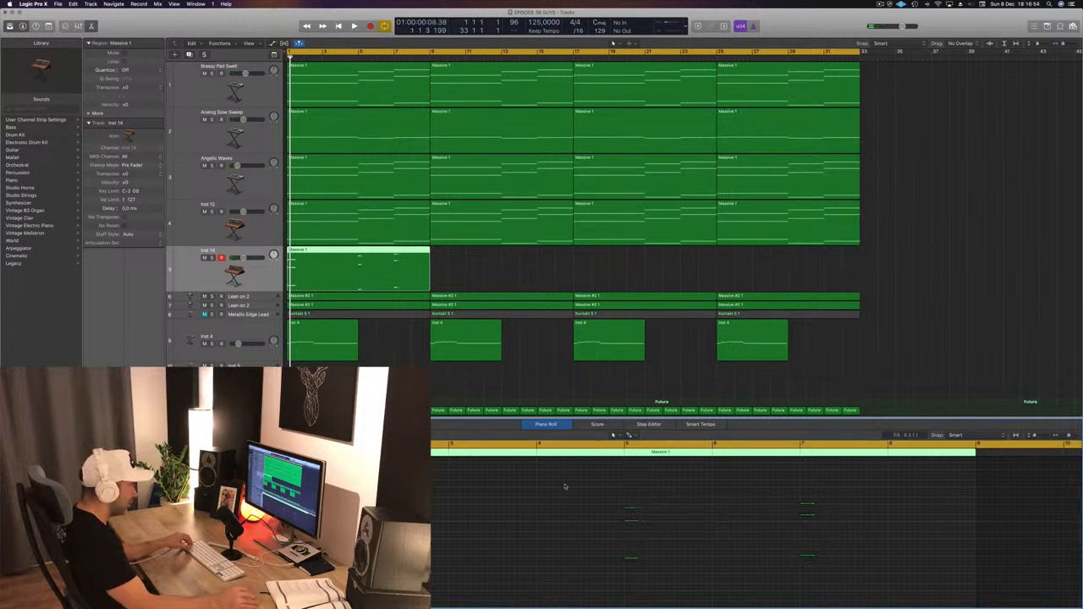
- Copy the chord stabs at bars 5 and 7 twice to form groups of three repeated hits, and play them back
{"action": "left_click_drag", "start_coordinate": [585, 484], "coordinate": [815, 565]}
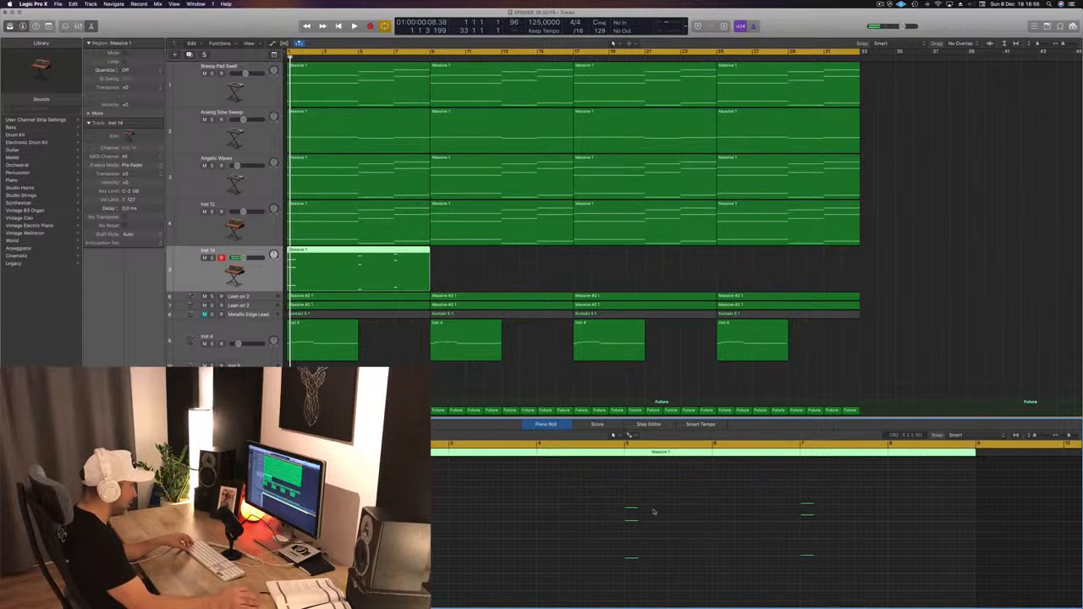
{"action": "left_click_drag", "start_coordinate": [639, 509], "coordinate": [651, 511]}
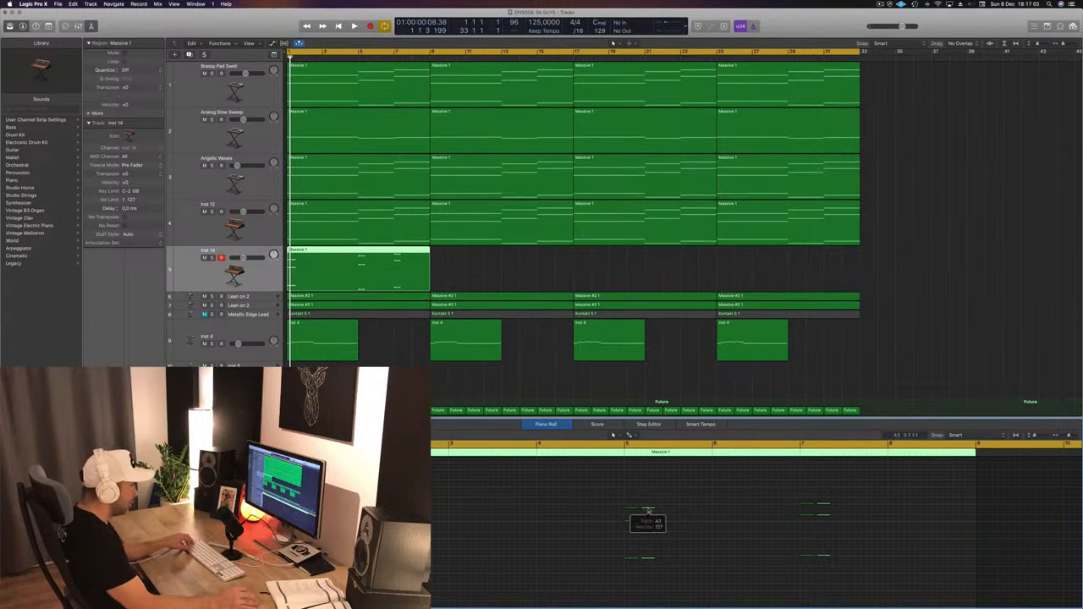
{"action": "left_click_drag", "start_coordinate": [647, 510], "coordinate": [692, 500]}
{"action": "key", "text": "space"}
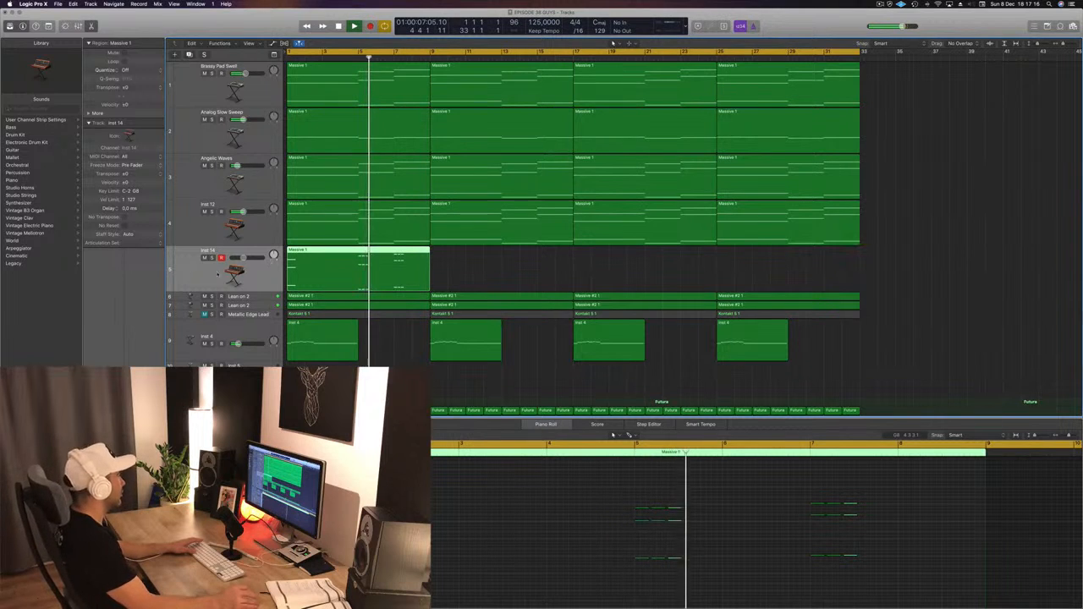
- Show the Inst 14 track's Alchemy and Channel EQ windows and arrange them side by side
{"action": "key", "text": "v"}
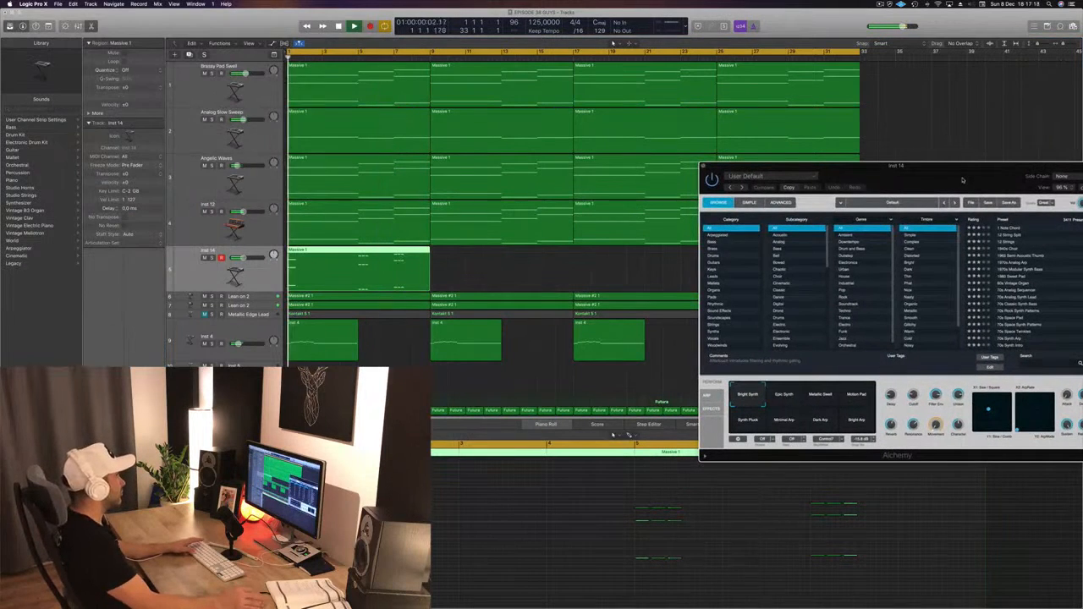
{"action": "left_click_drag", "start_coordinate": [804, 165], "coordinate": [654, 157]}
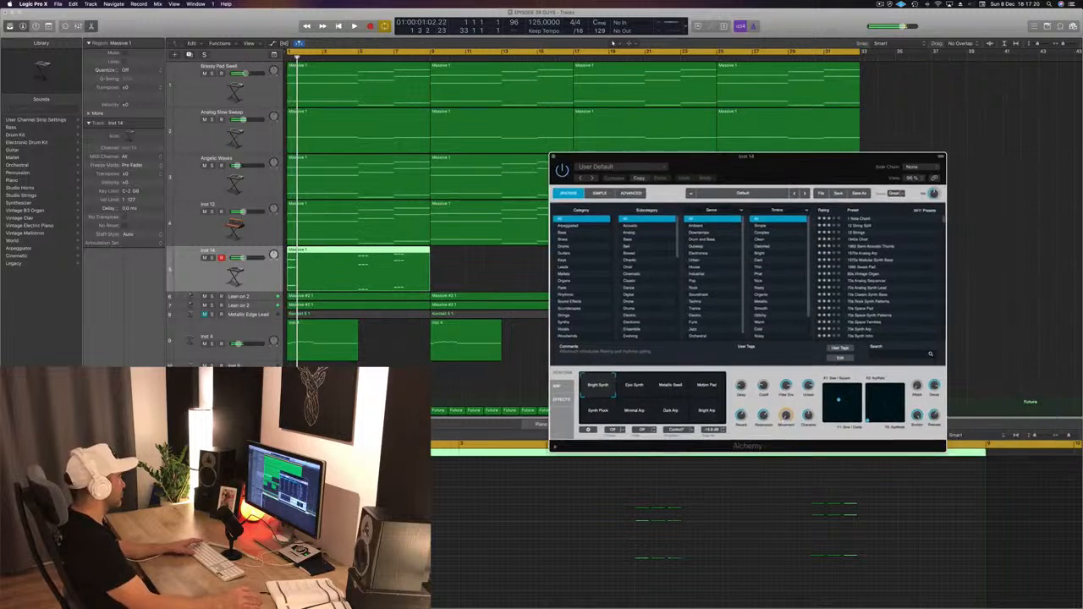
{"action": "key", "text": "Return"}
{"action": "left_click", "coordinate": [104, 393]}
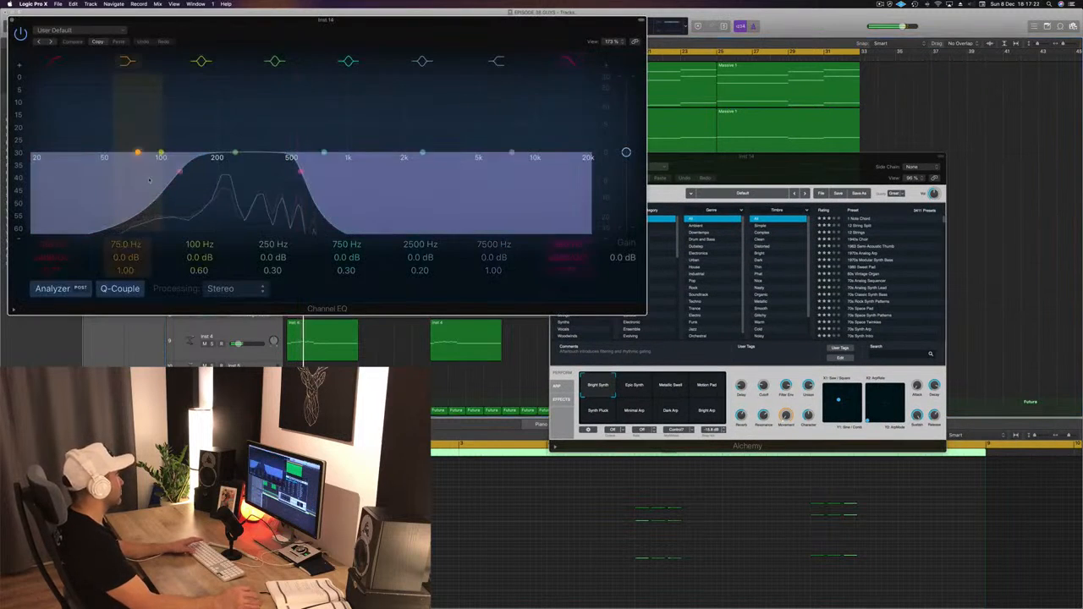
{"action": "key", "text": "Return"}
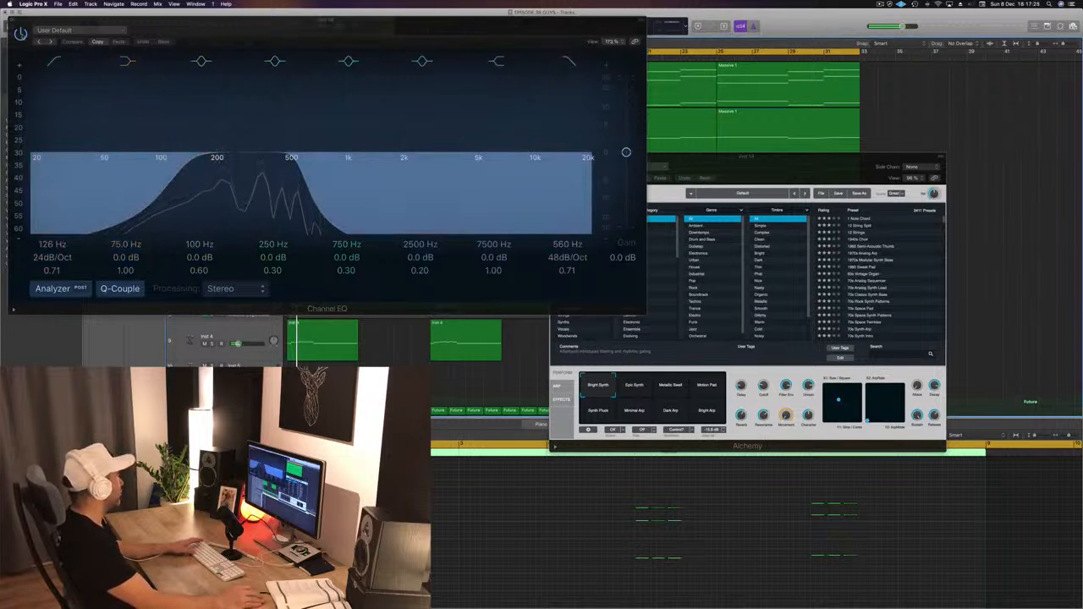
{"action": "left_click_drag", "start_coordinate": [171, 34], "coordinate": [1033, 166]}
{"action": "left_click_drag", "start_coordinate": [770, 164], "coordinate": [629, 115]}
- Play the arrangement from the start several times to hear Alchemy's default sound on the chord stabs
{"action": "key", "text": "space"}
{"action": "key", "text": "space"}
{"action": "key", "text": "space"}
{"action": "key", "text": "space"}
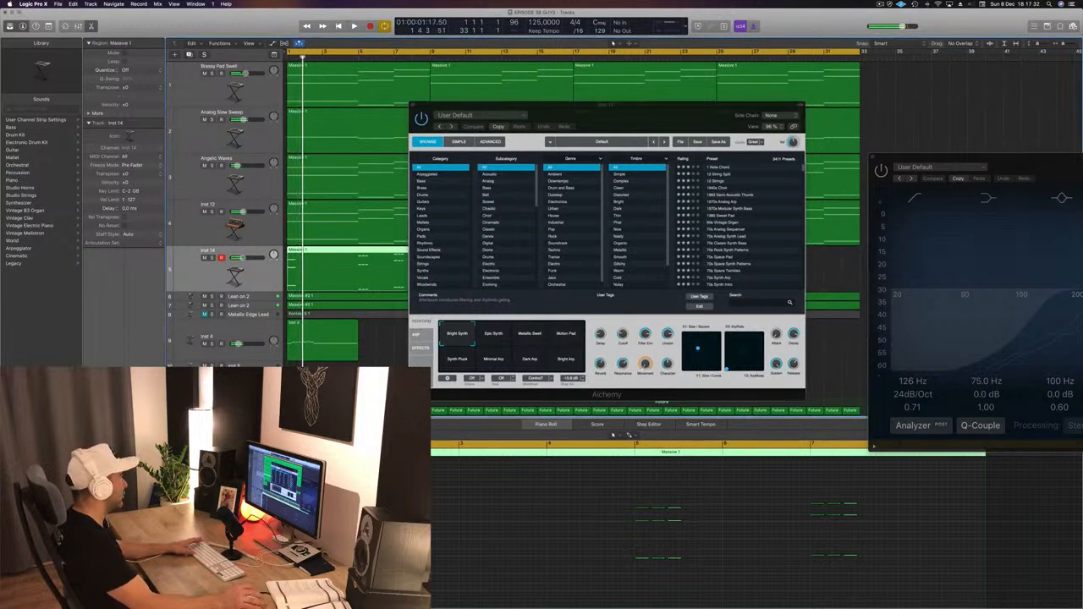
{"action": "key", "text": "space"}
{"action": "key", "text": "space"}
{"action": "key", "text": "space"}
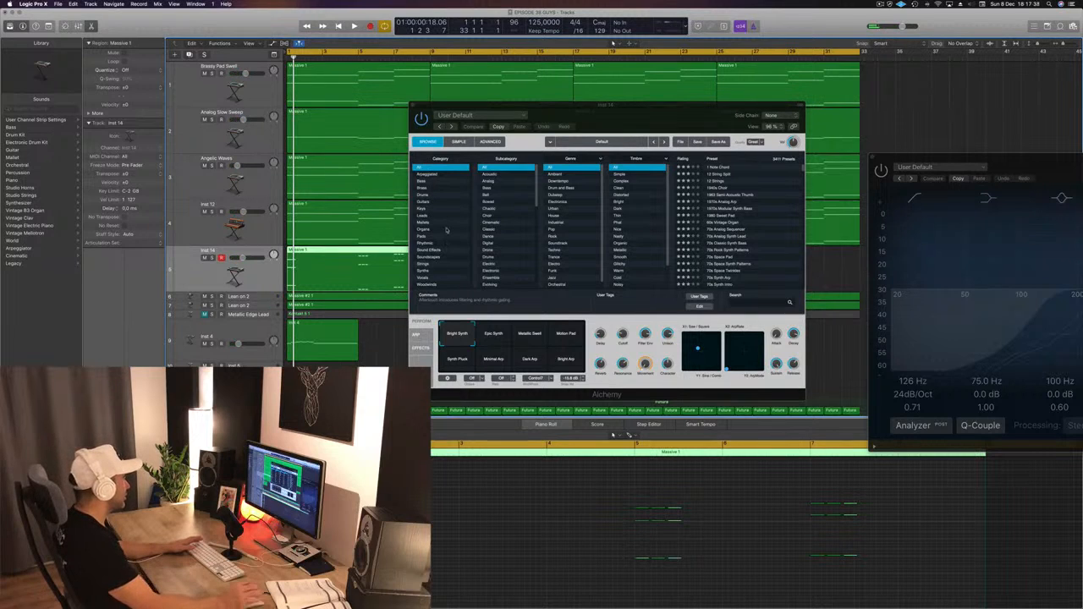
- Filter the Alchemy presets to the Synths category and Poly subcategory, and load the 90s Drama Keys preset for playback
{"action": "left_click", "coordinate": [426, 264]}
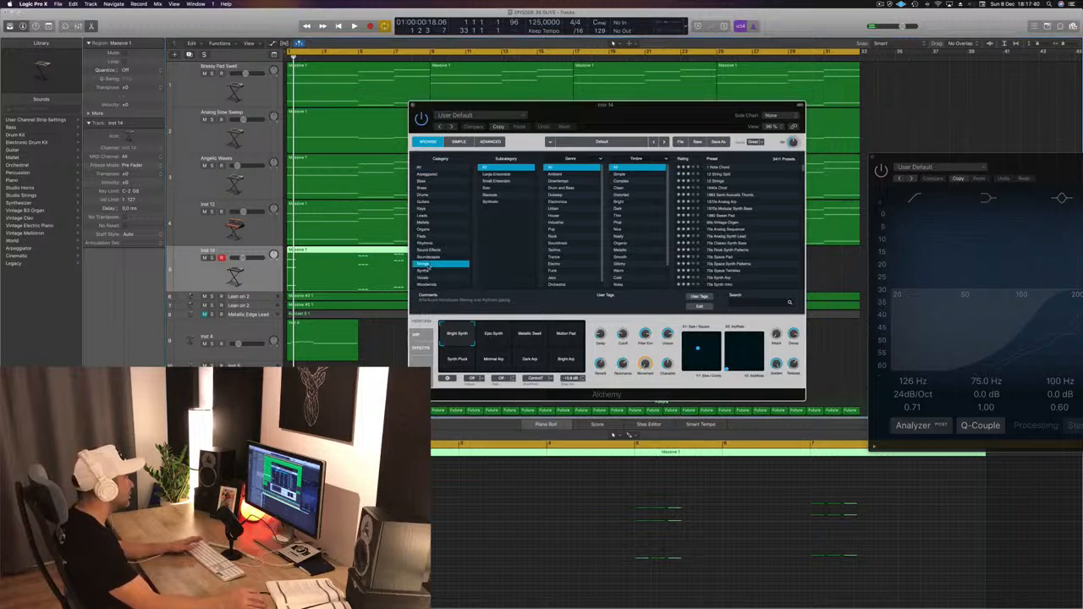
{"action": "left_click", "coordinate": [426, 270]}
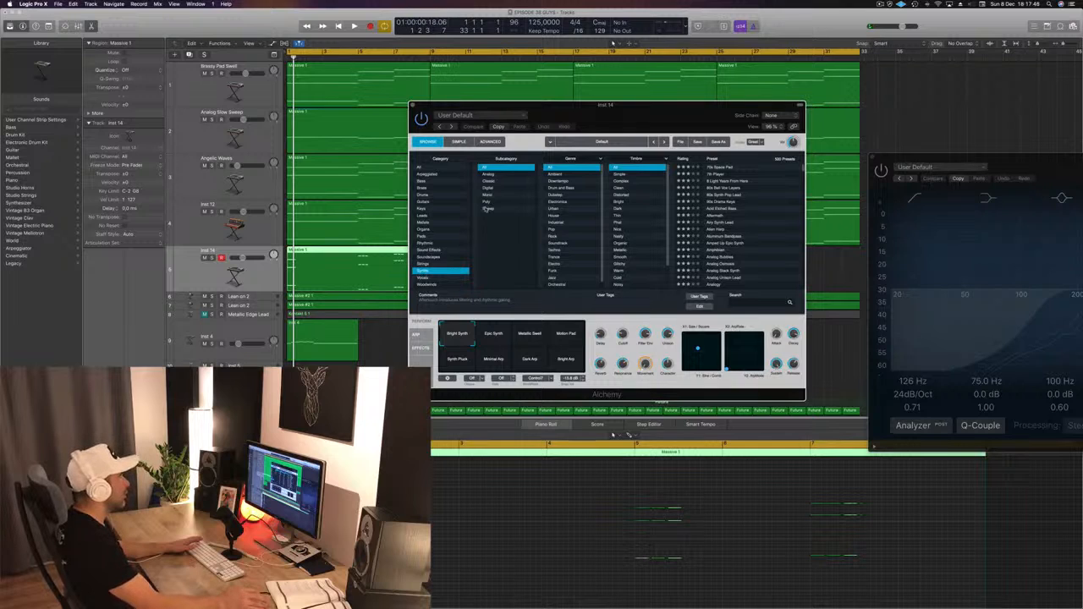
{"action": "left_click", "coordinate": [488, 202]}
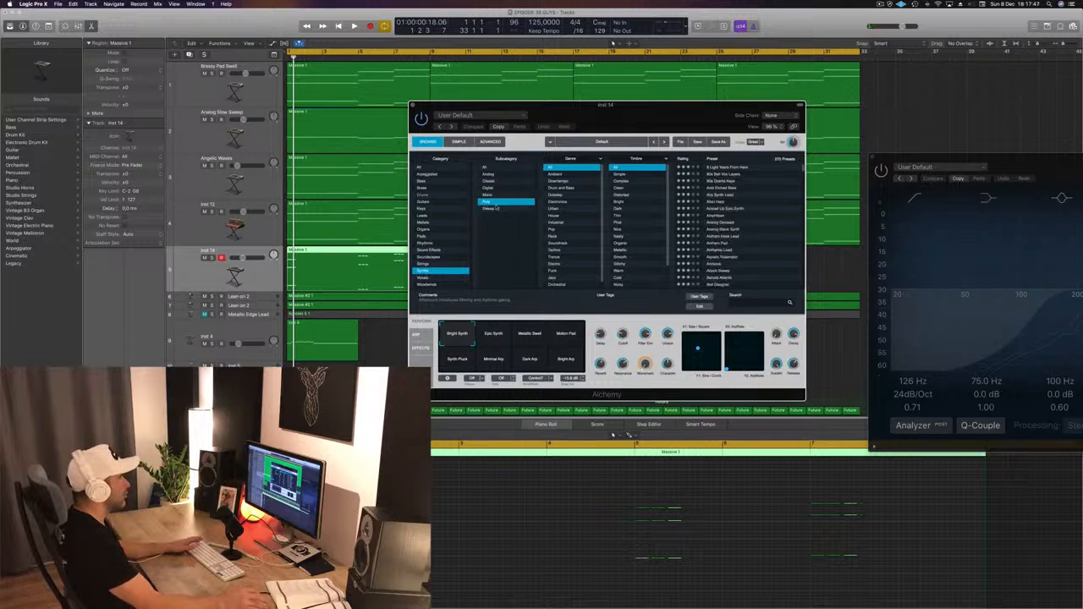
{"action": "left_click", "coordinate": [730, 180]}
{"action": "left_click_drag", "start_coordinate": [699, 120], "coordinate": [635, 100]}
{"action": "key", "text": "space"}
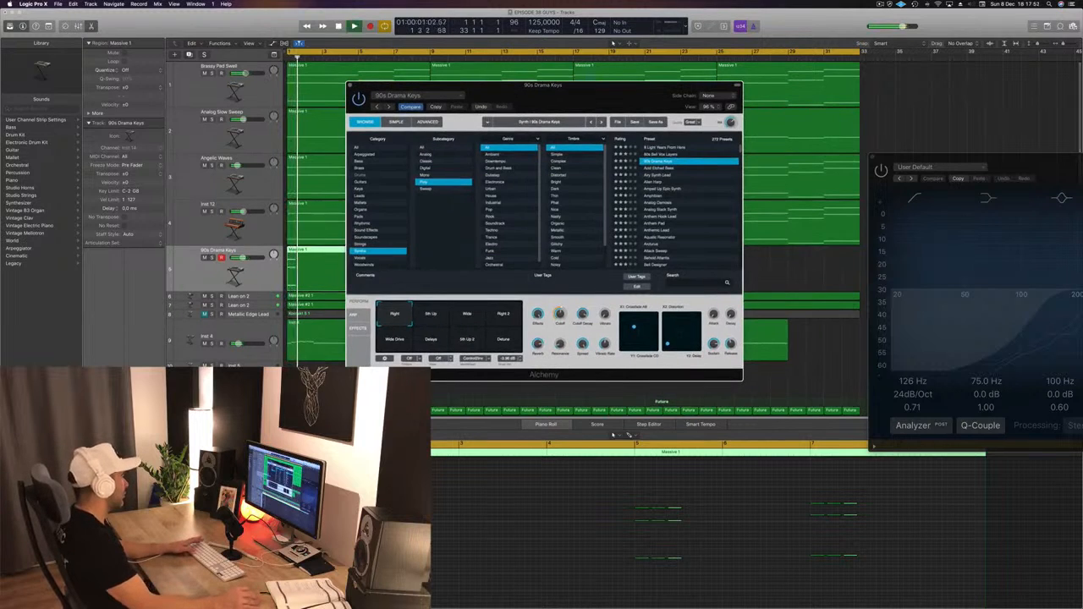
- Audition the 90s Drama Keys stabs soloed and in the full mix
{"action": "key", "text": "space"}
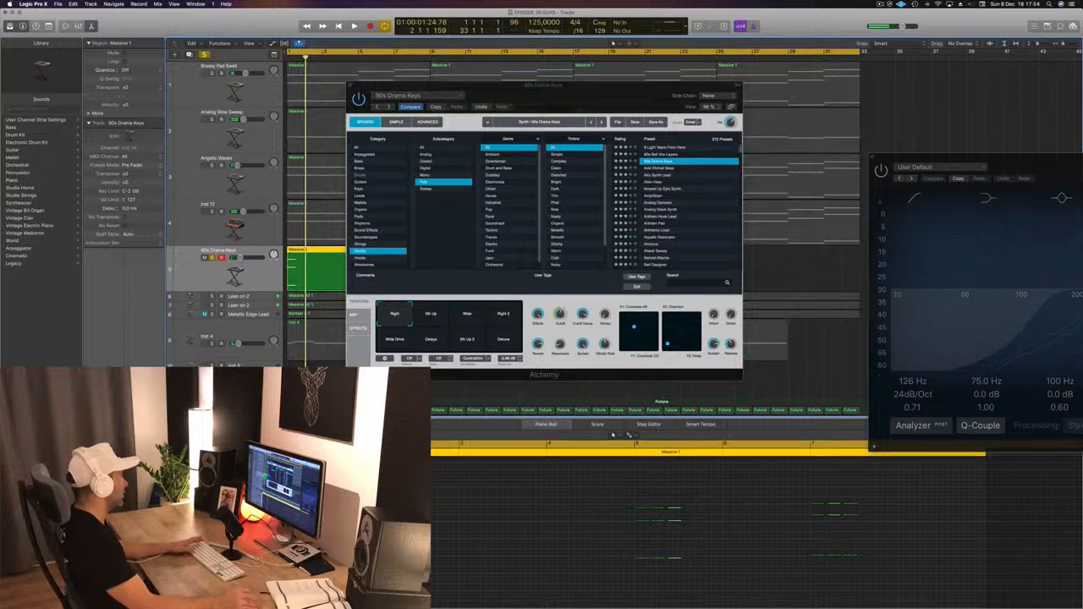
{"action": "key", "text": "space"}
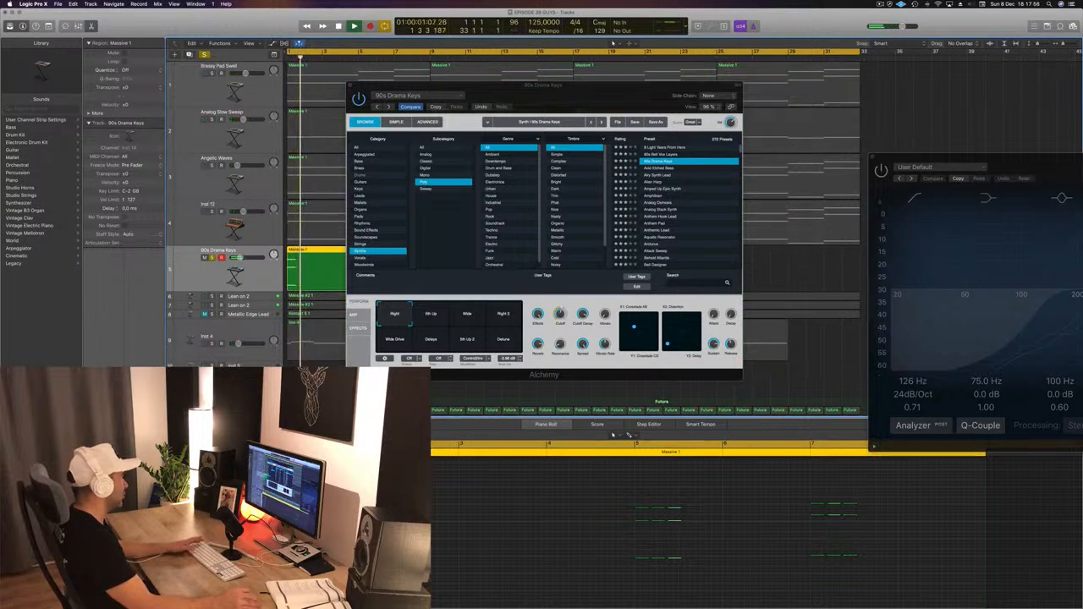
{"action": "key", "text": "s"}
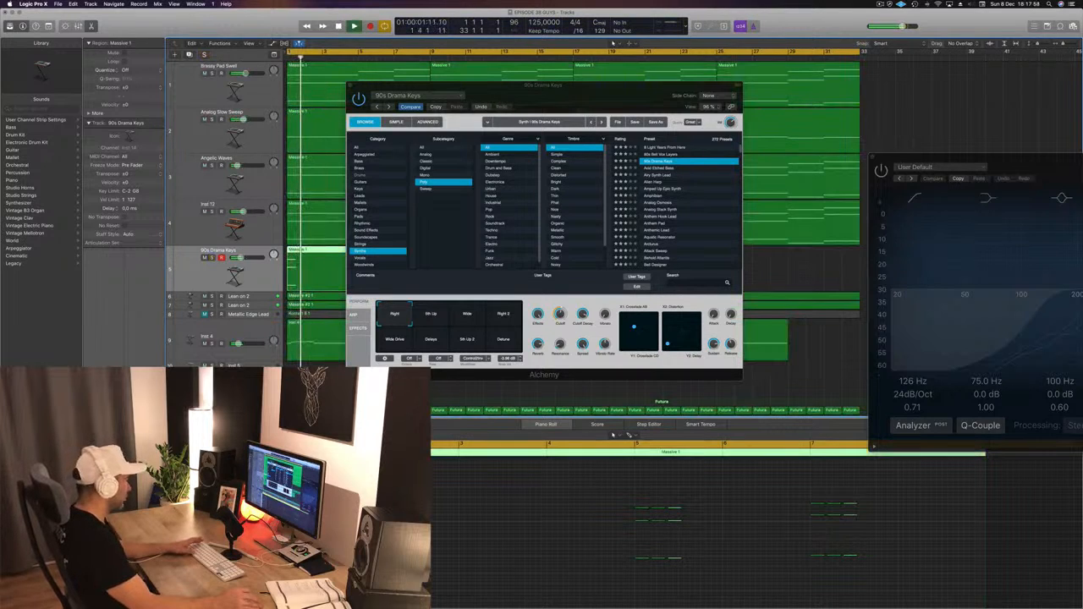
{"action": "key", "text": "space"}
{"action": "key", "text": "space"}
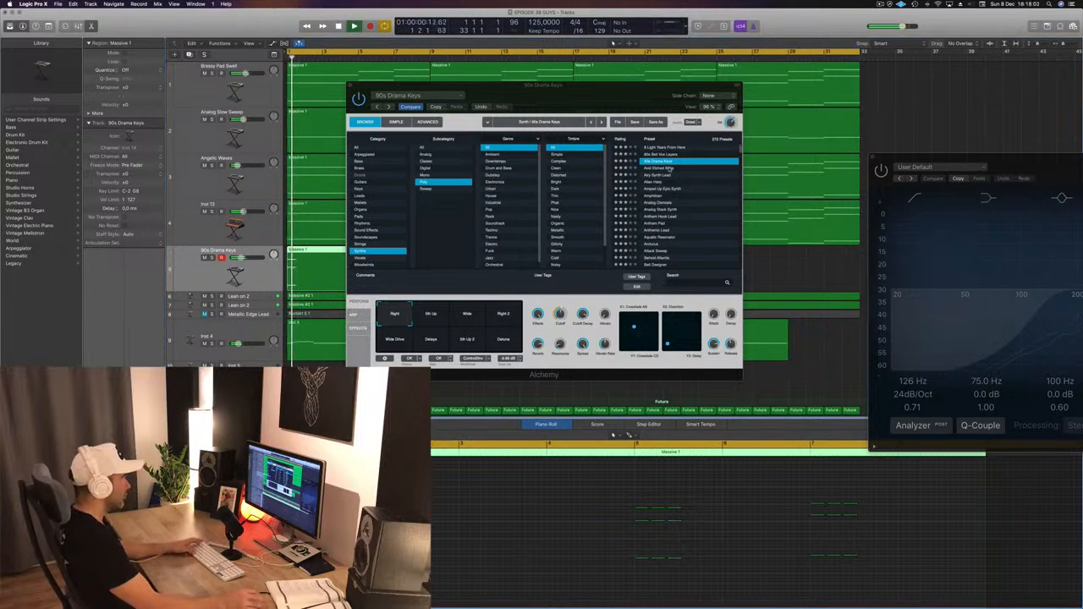
- Load the Airy Synth Lead preset in Alchemy, play it back and move the instrument window clear of the arrangement
{"action": "left_click", "coordinate": [658, 176]}
{"action": "key", "text": "space"}
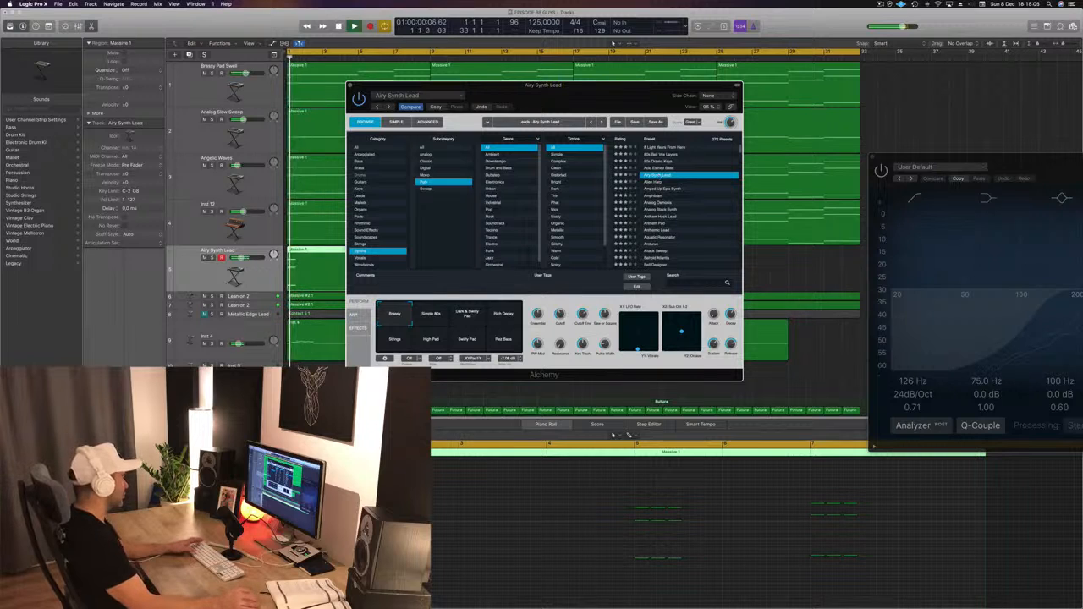
{"action": "key", "text": "space"}
{"action": "key", "text": "super+a"}
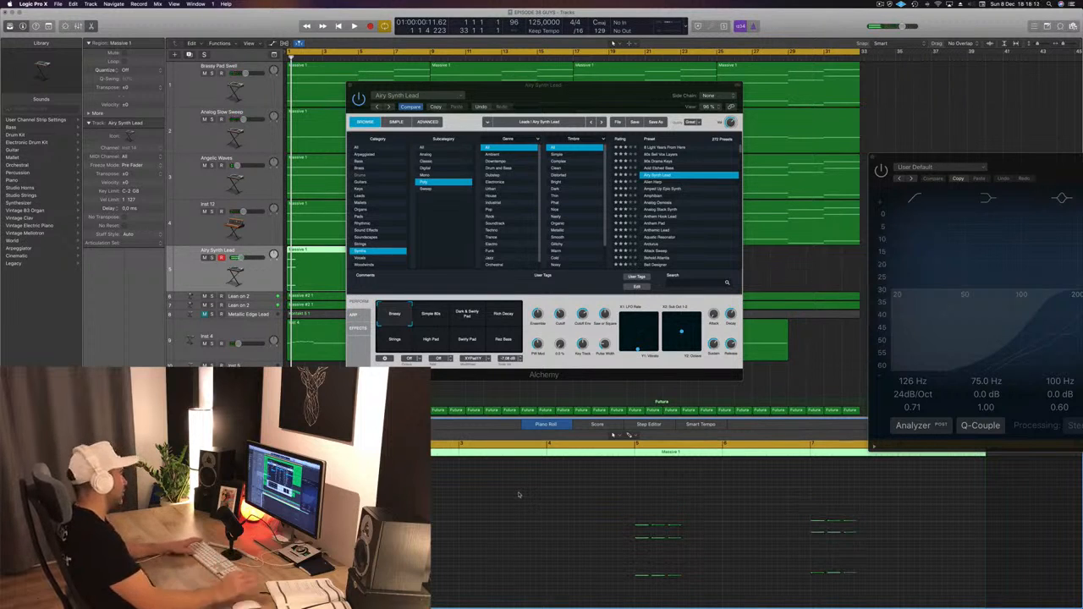
{"action": "key", "text": "space"}
{"action": "left_click_drag", "start_coordinate": [634, 90], "coordinate": [1042, 53]}
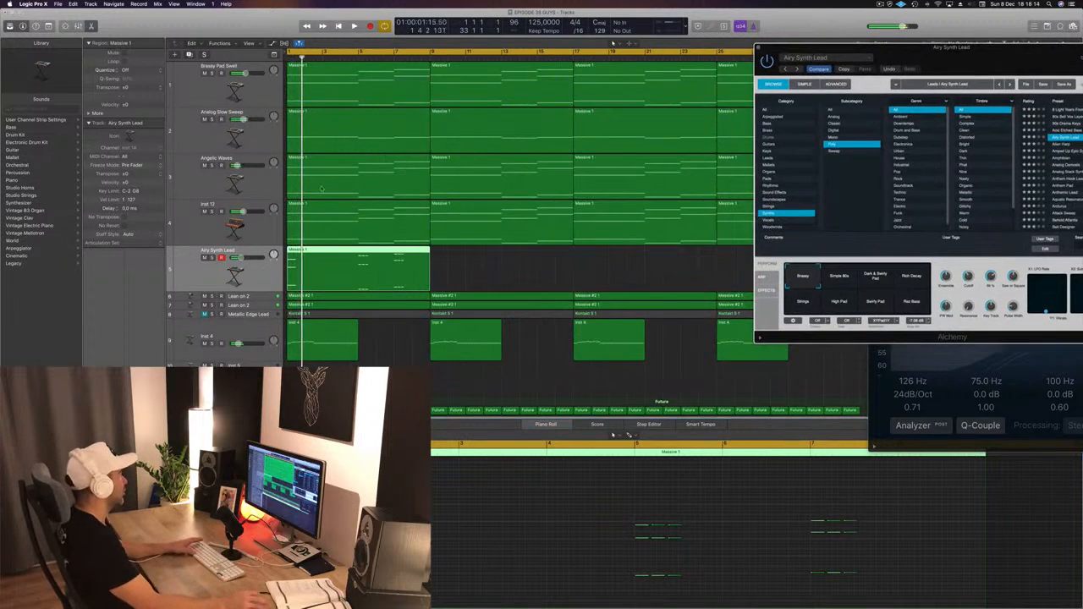
- Compare the Airy Synth Lead stabs soloed and in the full mix, with solo switched off at the end
{"action": "key", "text": "space"}
{"action": "key", "text": "space"}
{"action": "left_click", "coordinate": [212, 258]}
{"action": "key", "text": "space"}
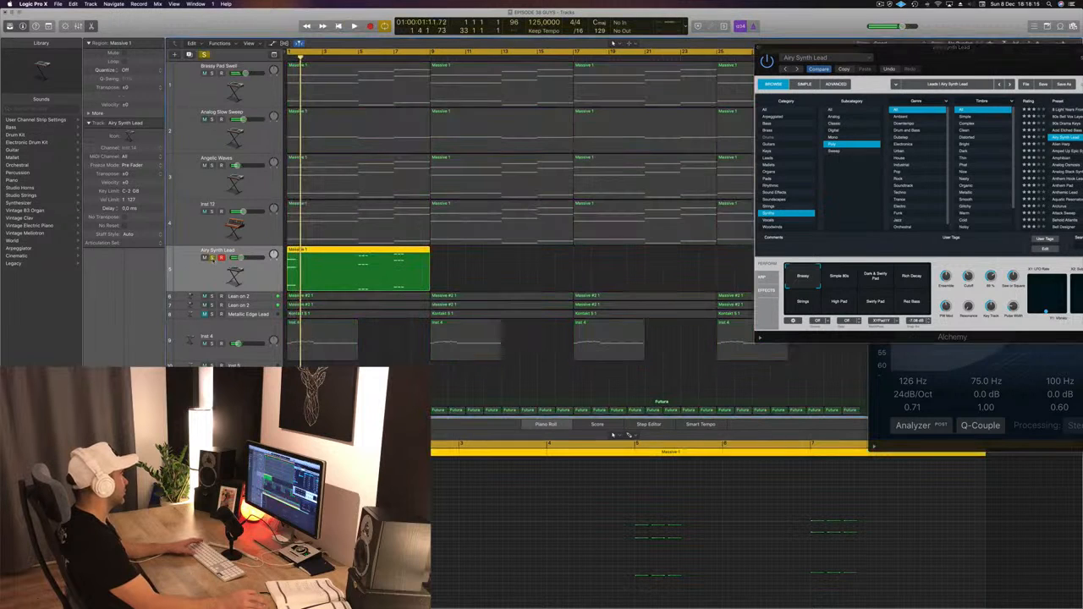
{"action": "key", "text": "space"}
{"action": "left_click", "coordinate": [212, 258]}
{"action": "key", "text": "space"}
{"action": "key", "text": "space"}
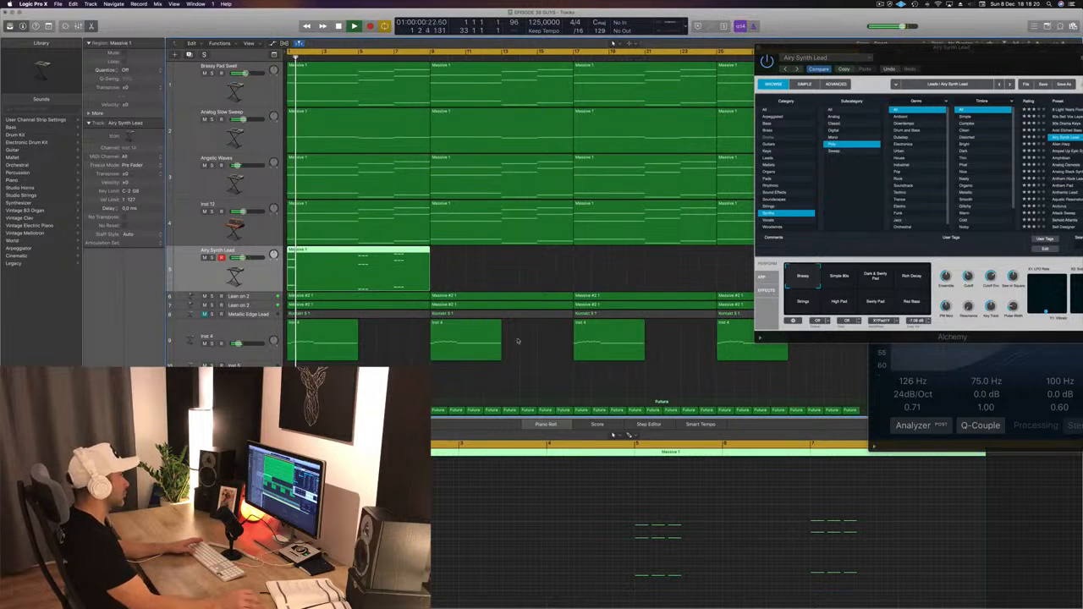
{"action": "key", "text": "space"}
- Repeat the opening chord stab at bar 1 of the Airy Synth Lead region and play the result from the start
{"action": "scroll", "coordinate": [902, 576], "scroll_direction": "left", "scroll_amount": 2}
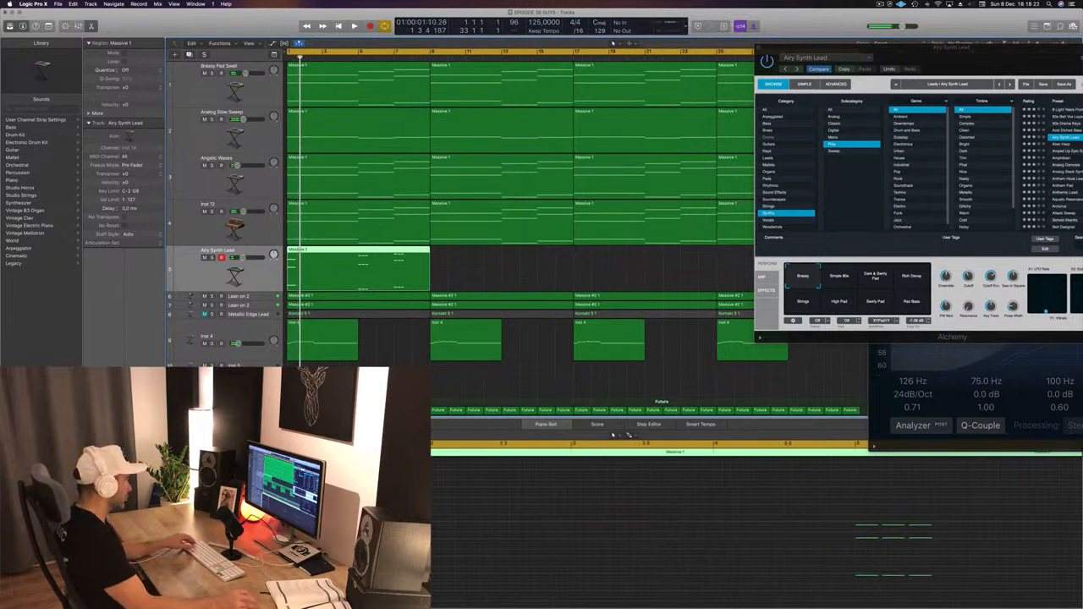
{"action": "left_click", "coordinate": [903, 576]}
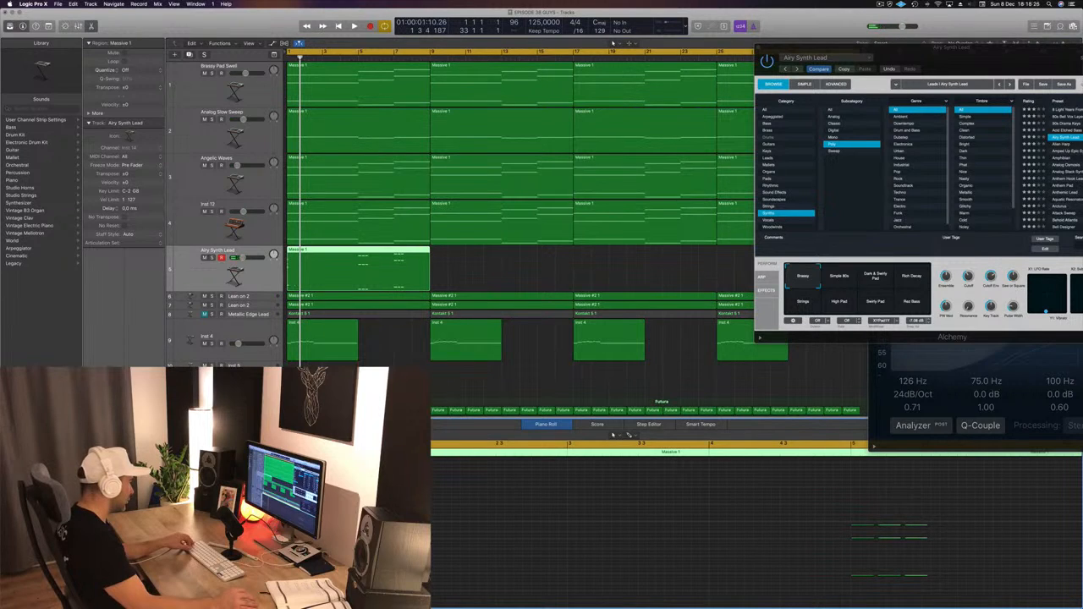
{"action": "key", "text": "Return"}
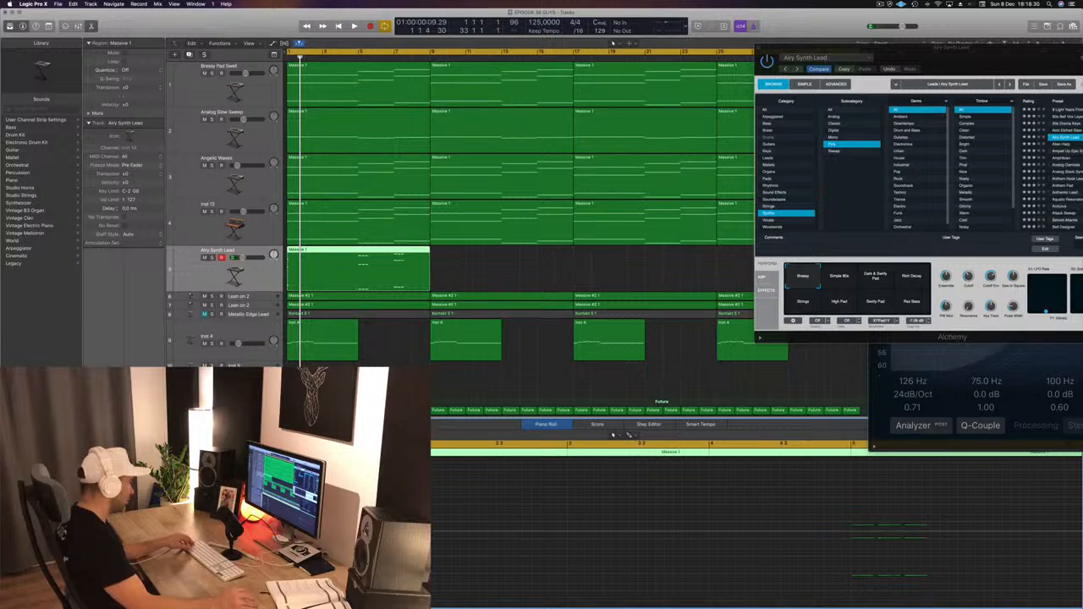
{"action": "key", "text": "space"}
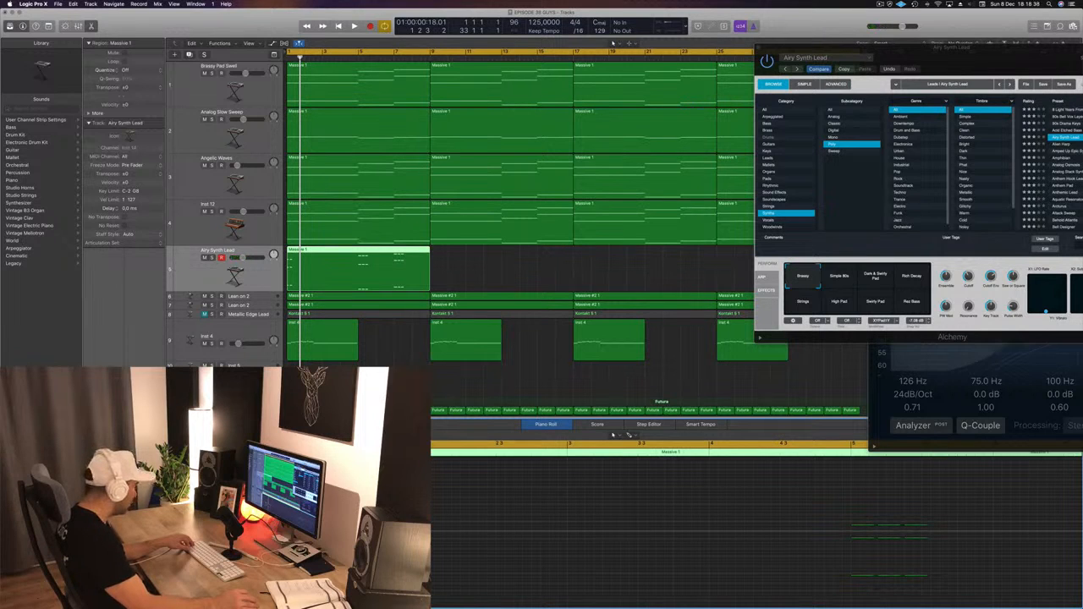
{"action": "key", "text": "space"}
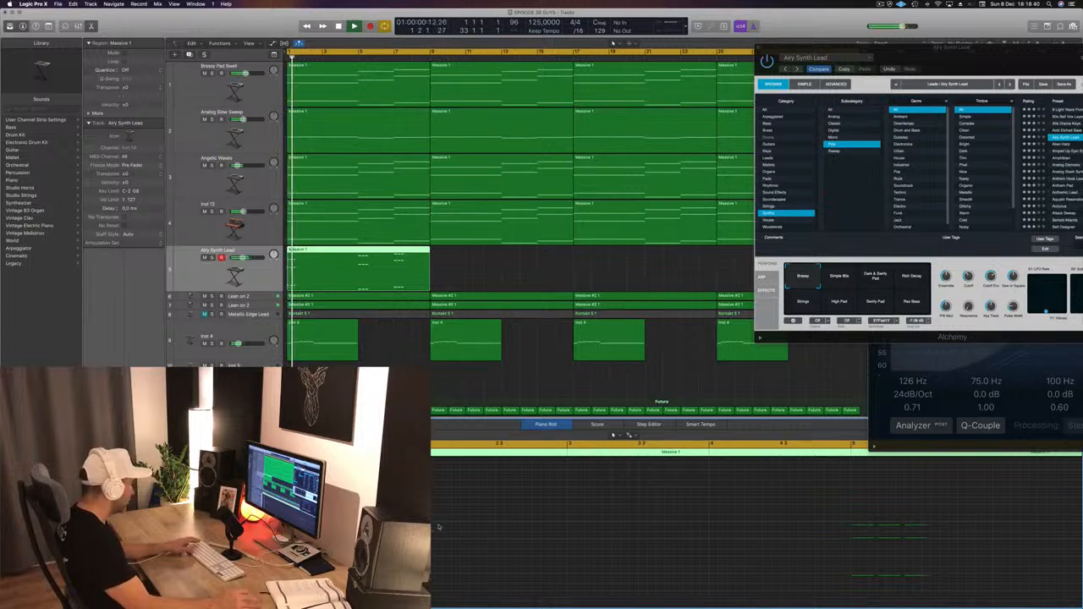
{"action": "key", "text": "space"}
{"action": "key", "text": "space"}
- Copy further chord stabs into the opening bars of the Airy Synth Lead region, before the bar 5 group
{"action": "key", "text": "super+Left"}
{"action": "key", "text": "super+Left"}
{"action": "key", "text": "super+Left"}
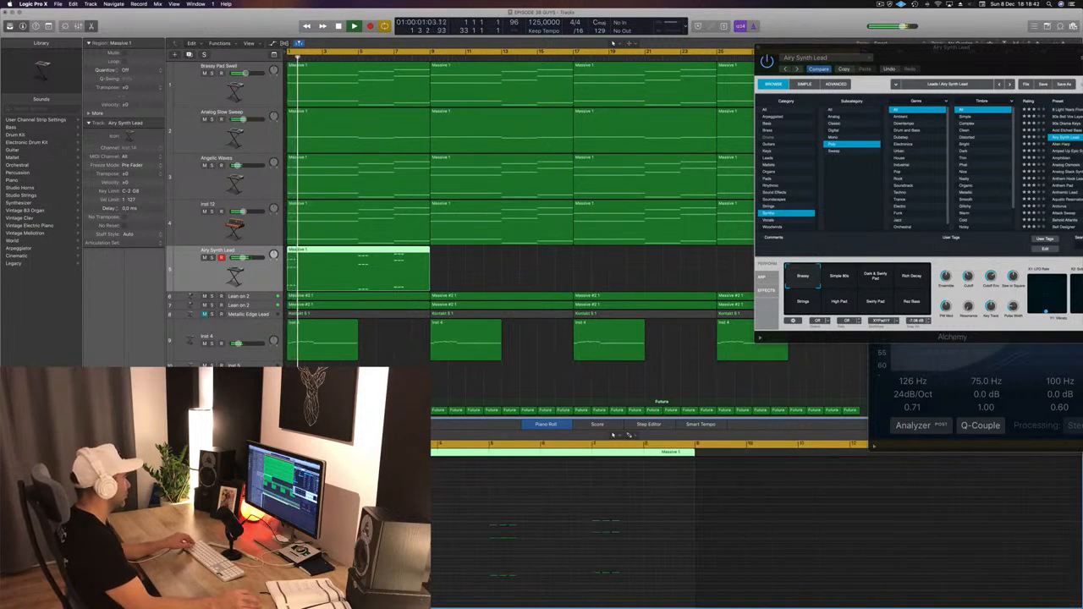
{"action": "key", "text": "super+Right"}
{"action": "key", "text": "super+Right"}
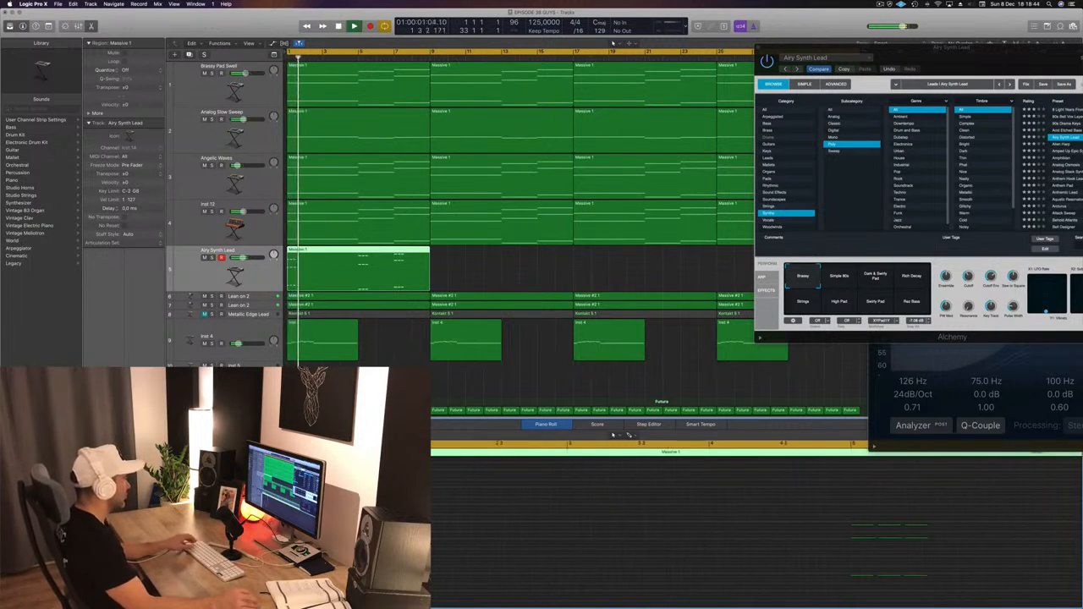
{"action": "key", "text": "space"}
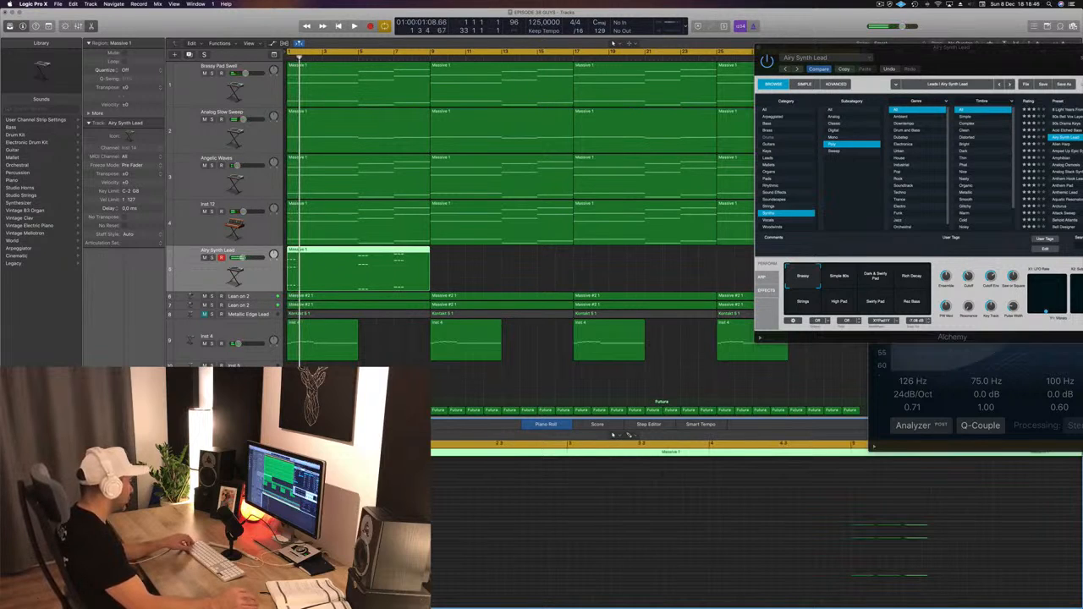
{"action": "left_click_drag", "start_coordinate": [353, 532], "coordinate": [353, 530]}
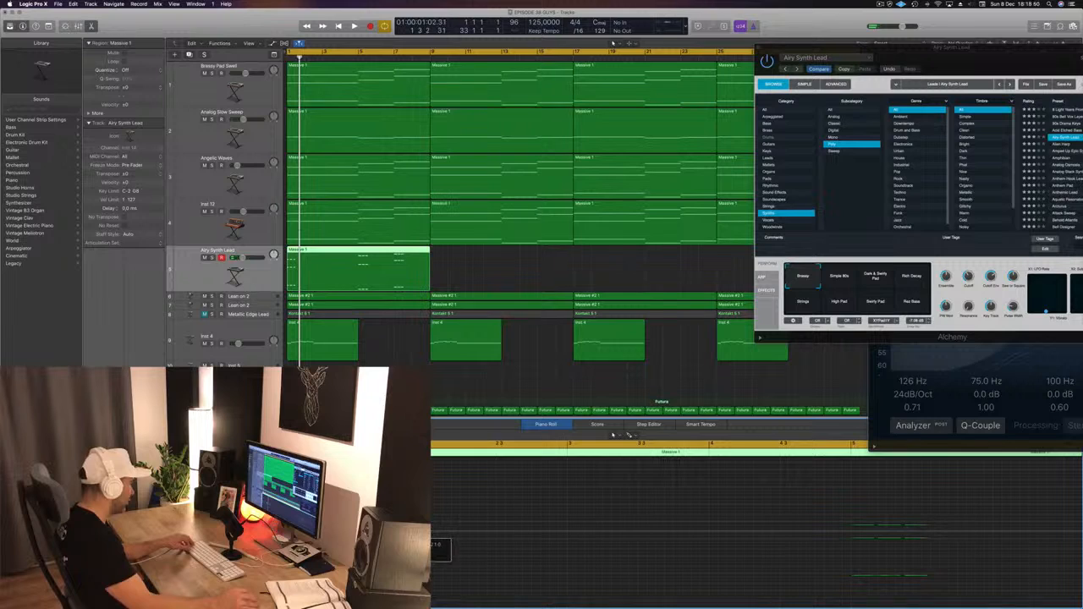
{"action": "left_click_drag", "start_coordinate": [354, 531], "coordinate": [355, 531]}
{"action": "left_click_drag", "start_coordinate": [502, 500], "coordinate": [316, 594]}
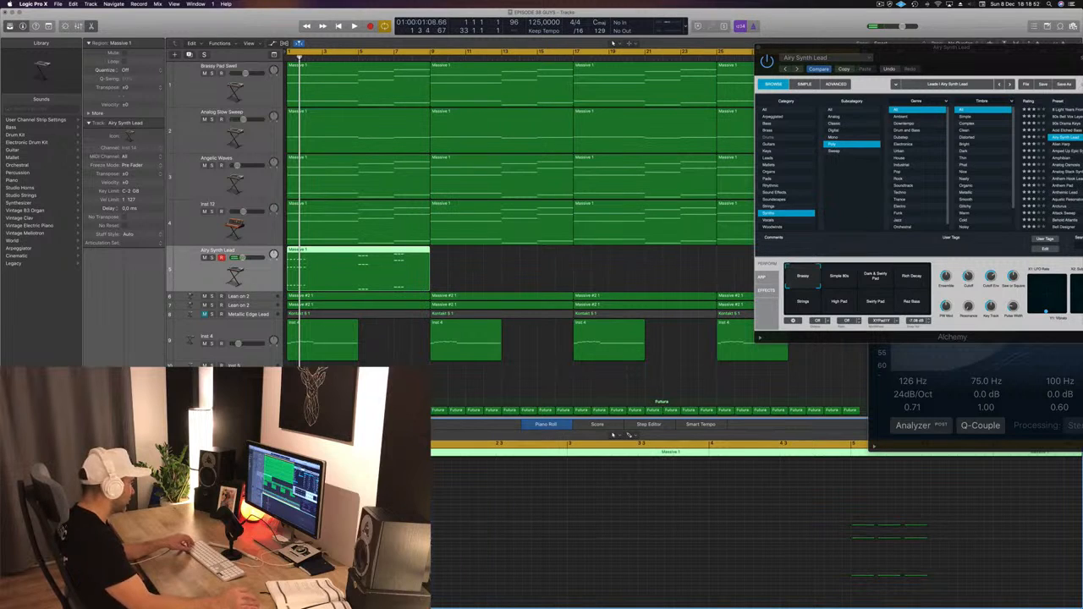
- Copy further groups of chord stabs through bars 2 and 3 into bar 4 of the Airy Synth Lead region and play the result
{"action": "left_click_drag", "start_coordinate": [293, 533], "coordinate": [449, 535]}
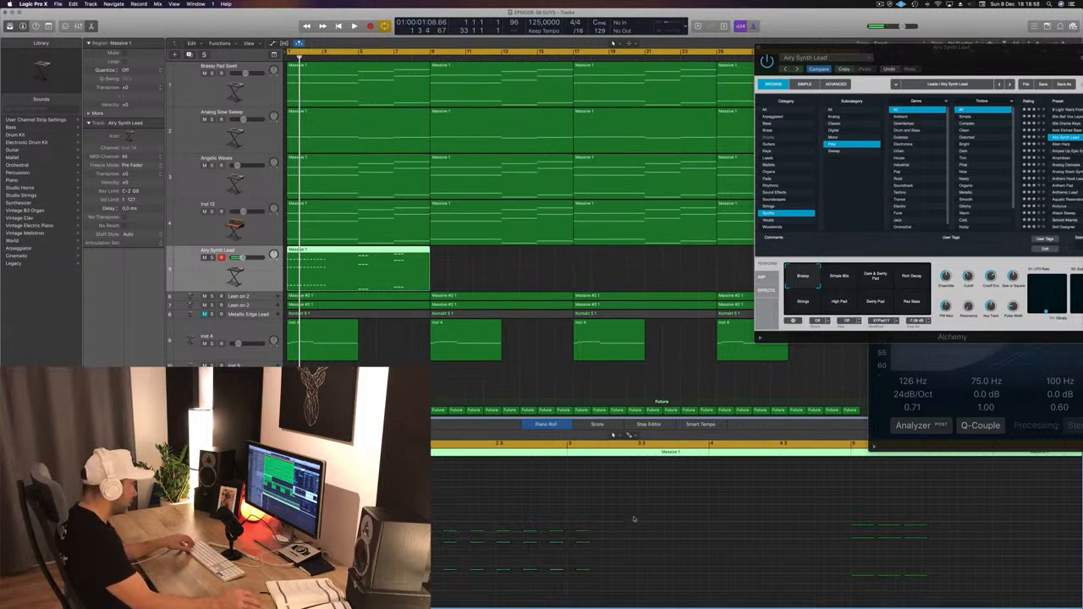
{"action": "left_click_drag", "start_coordinate": [633, 518], "coordinate": [428, 591]}
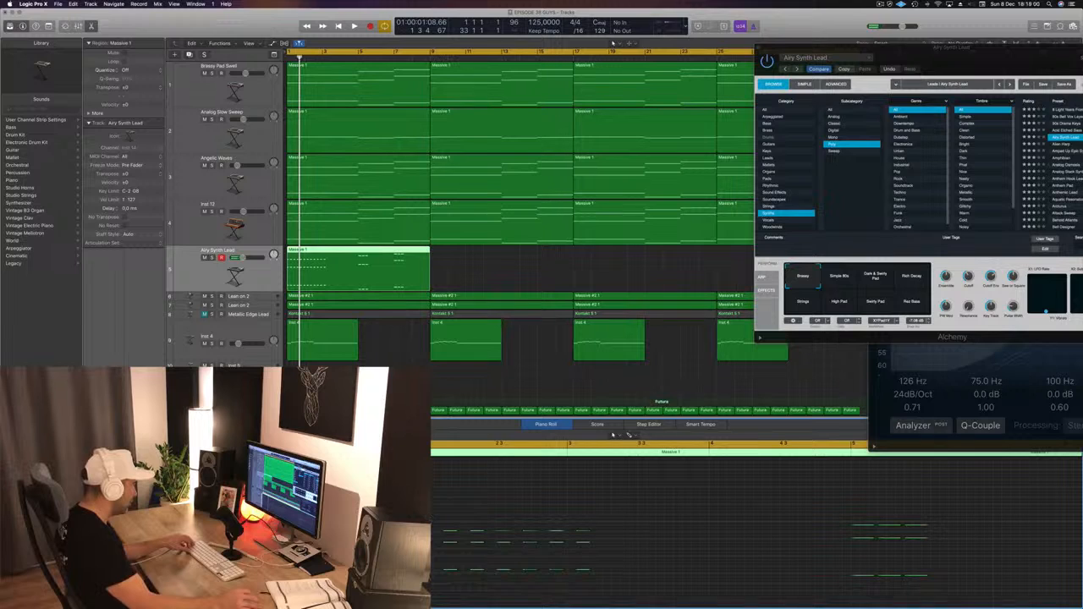
{"action": "left_click_drag", "start_coordinate": [432, 538], "coordinate": [581, 534]}
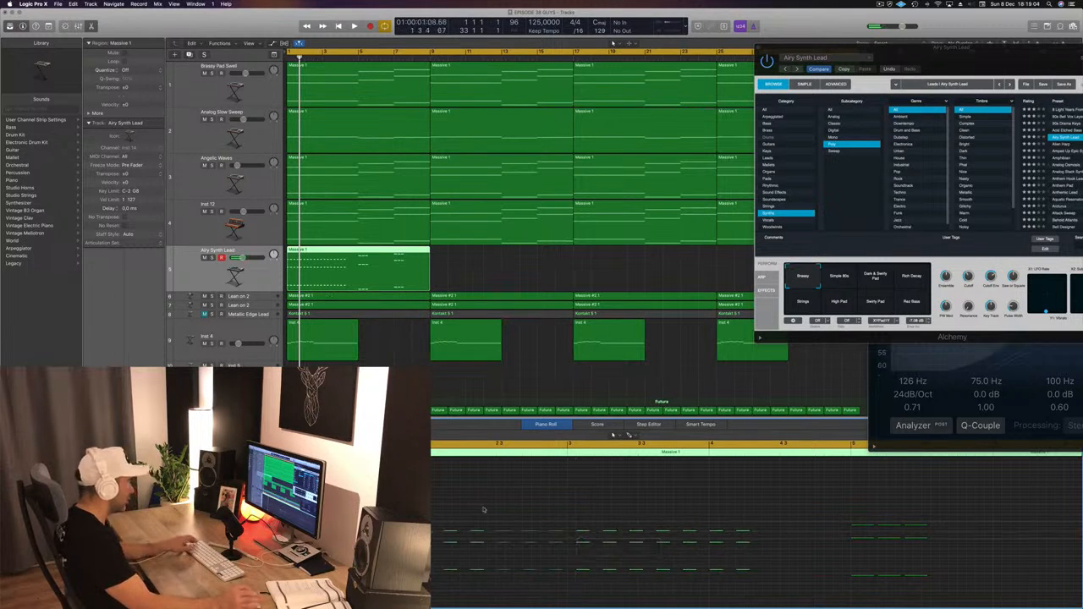
{"action": "key", "text": "space"}
{"action": "key", "text": "super+Left"}
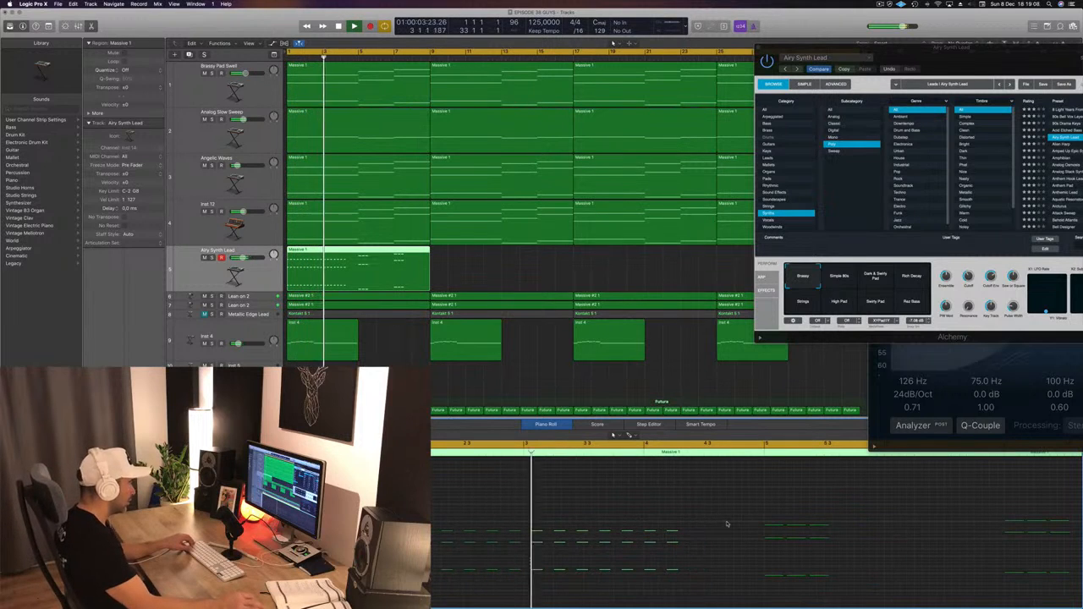
{"action": "key", "text": "super+Right"}
{"action": "key", "text": "space"}
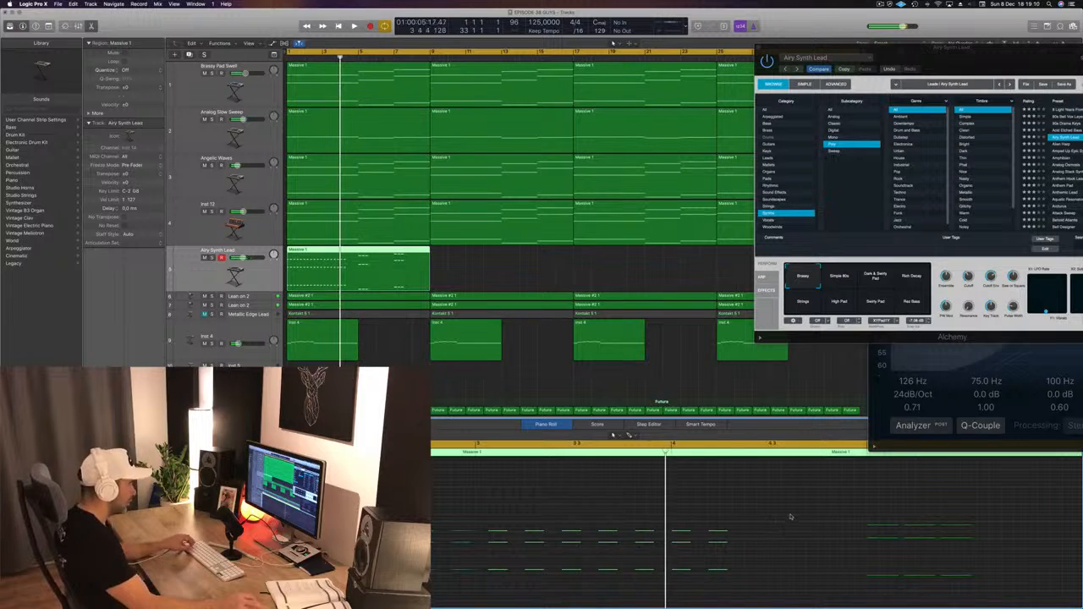
- Fill the rest of bar 4 with copied chord stabs, move the Alchemy window clear of the pattern and play it back
{"action": "left_click_drag", "start_coordinate": [794, 513], "coordinate": [765, 534]}
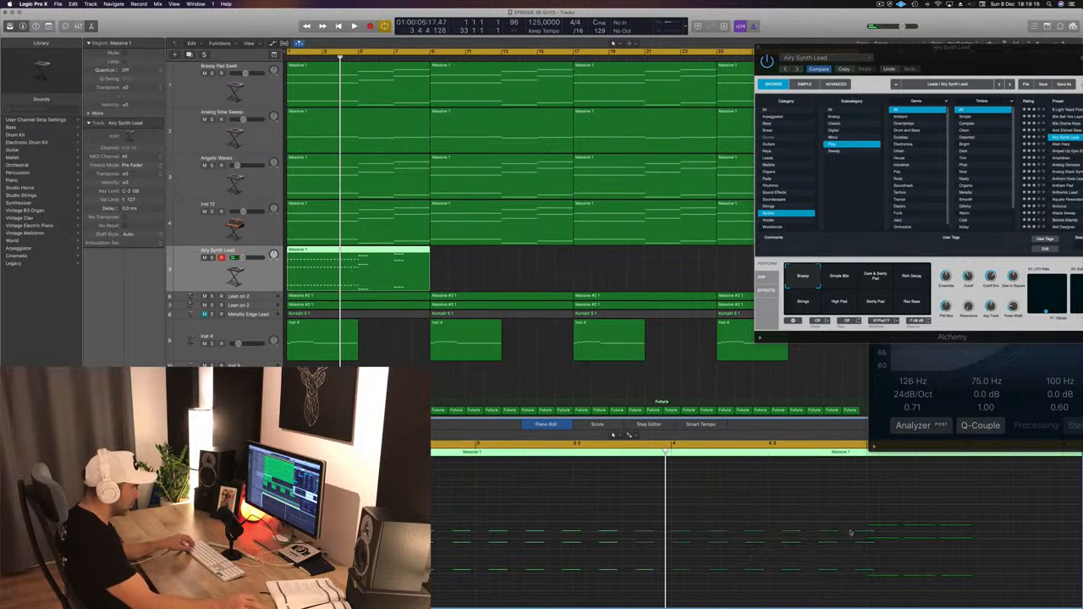
{"action": "left_click_drag", "start_coordinate": [848, 511], "coordinate": [861, 584]}
{"action": "key", "text": "space"}
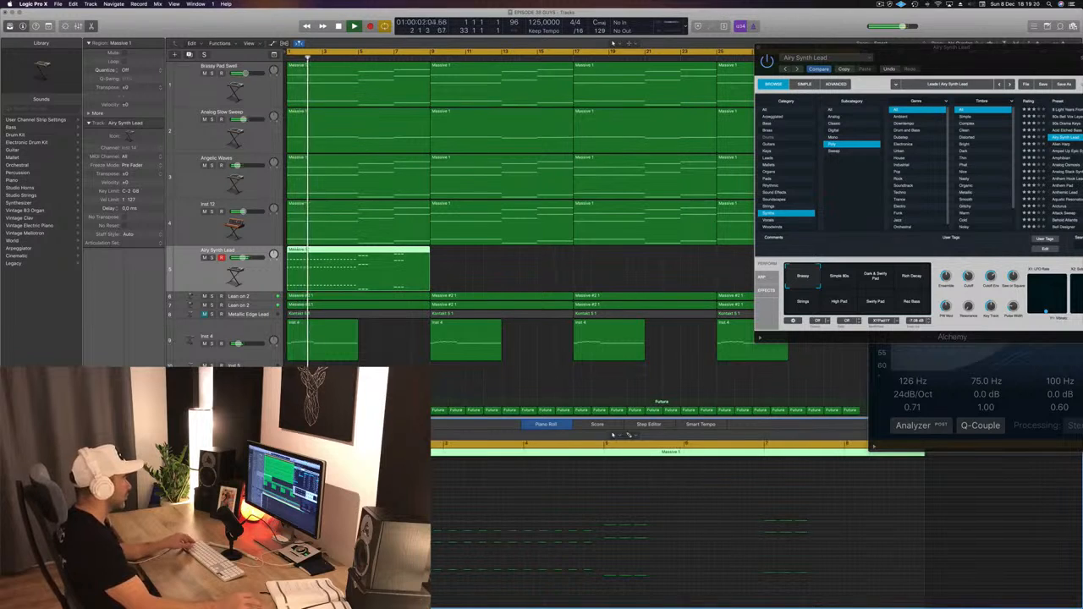
{"action": "left_click_drag", "start_coordinate": [994, 51], "coordinate": [737, 180]}
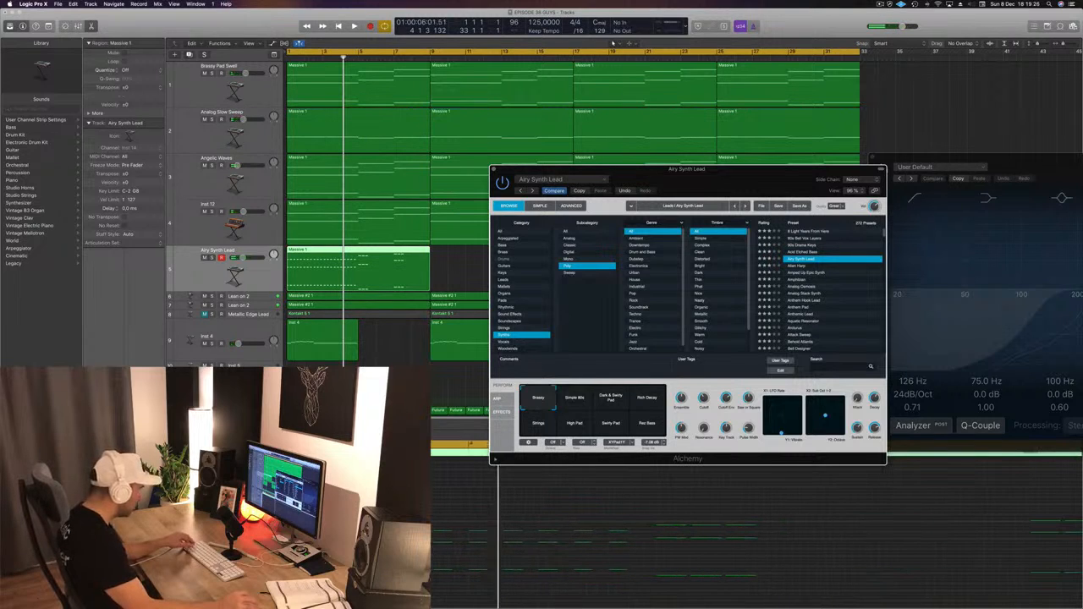
{"action": "scroll", "coordinate": [434, 547], "scroll_direction": "up", "scroll_amount": 3}
{"action": "key", "text": "space"}
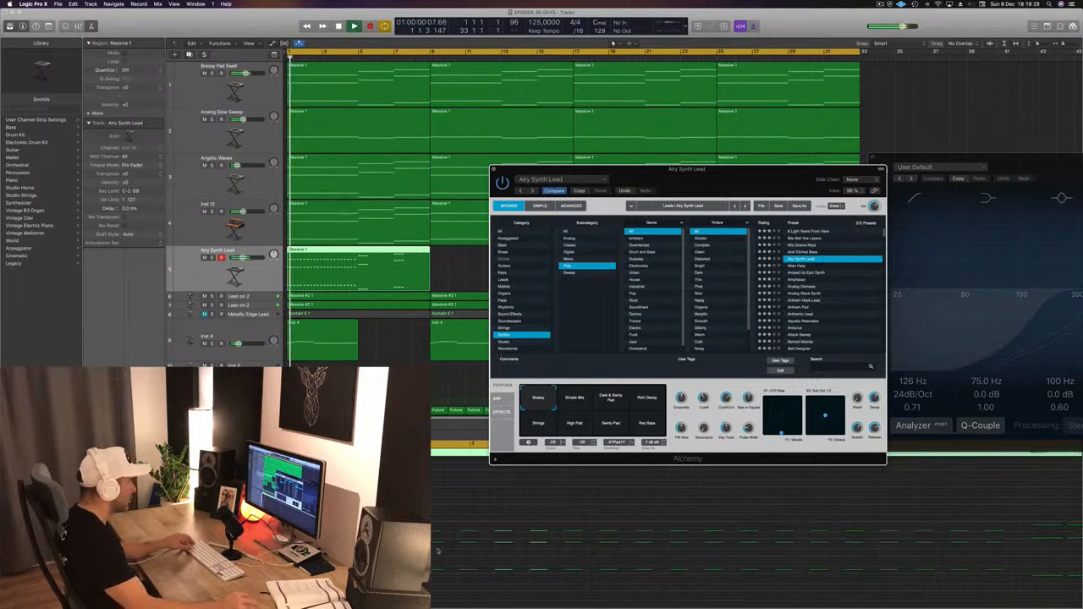
{"action": "scroll", "coordinate": [452, 546], "scroll_direction": "down", "scroll_amount": 3}
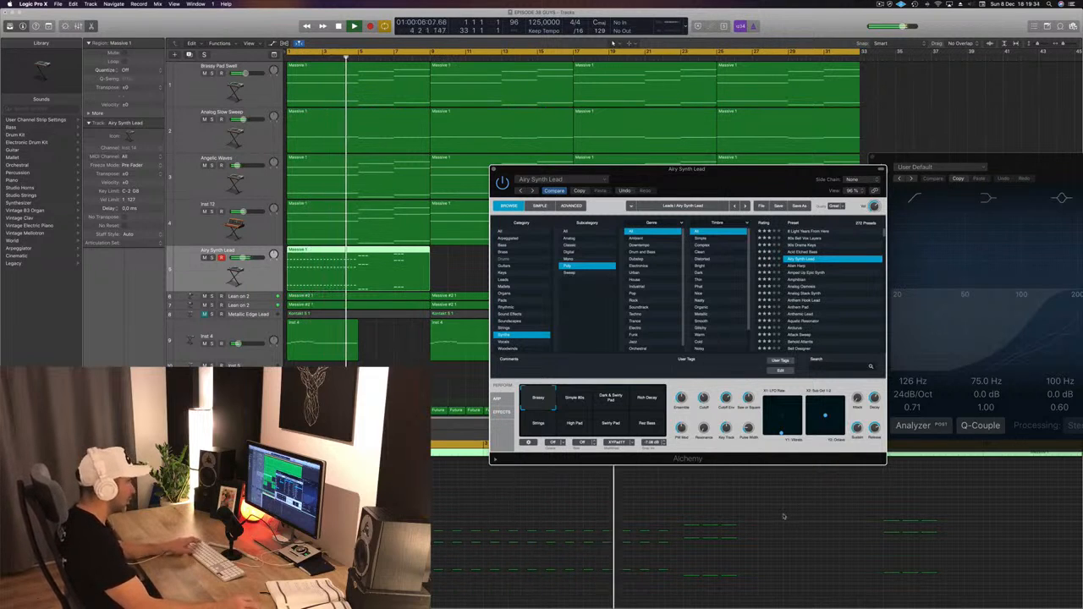
{"action": "key", "text": "space"}
- Copy the bar 5 chord stabs onward to fill bars 5 and 6 of the Airy Synth Lead region
{"action": "left_click_drag", "start_coordinate": [779, 511], "coordinate": [682, 601]}
{"action": "left_click_drag", "start_coordinate": [691, 527], "coordinate": [739, 601]}
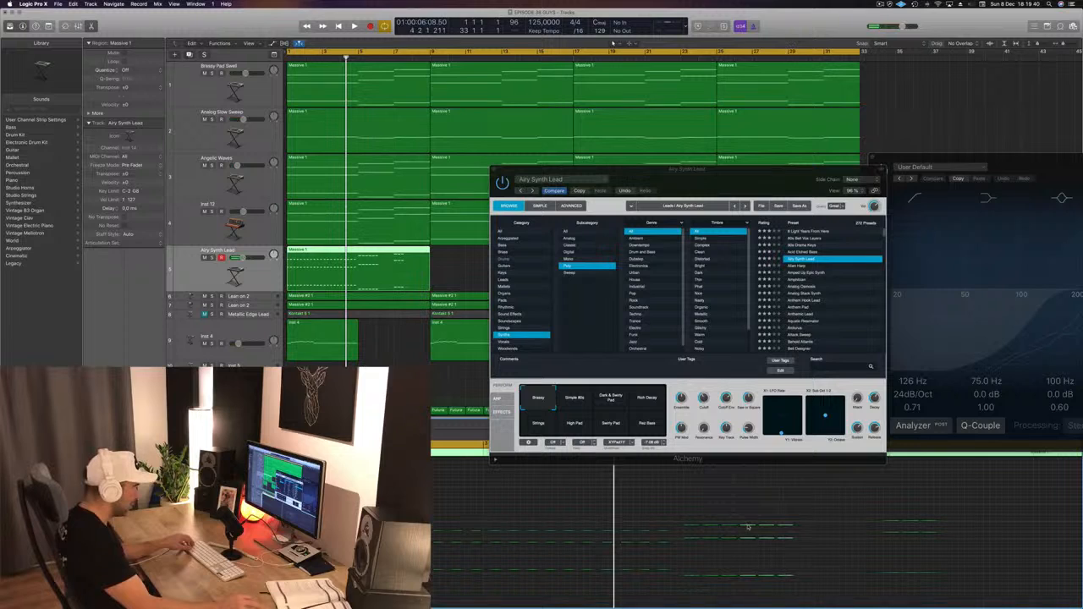
{"action": "left_click_drag", "start_coordinate": [785, 527], "coordinate": [815, 575]}
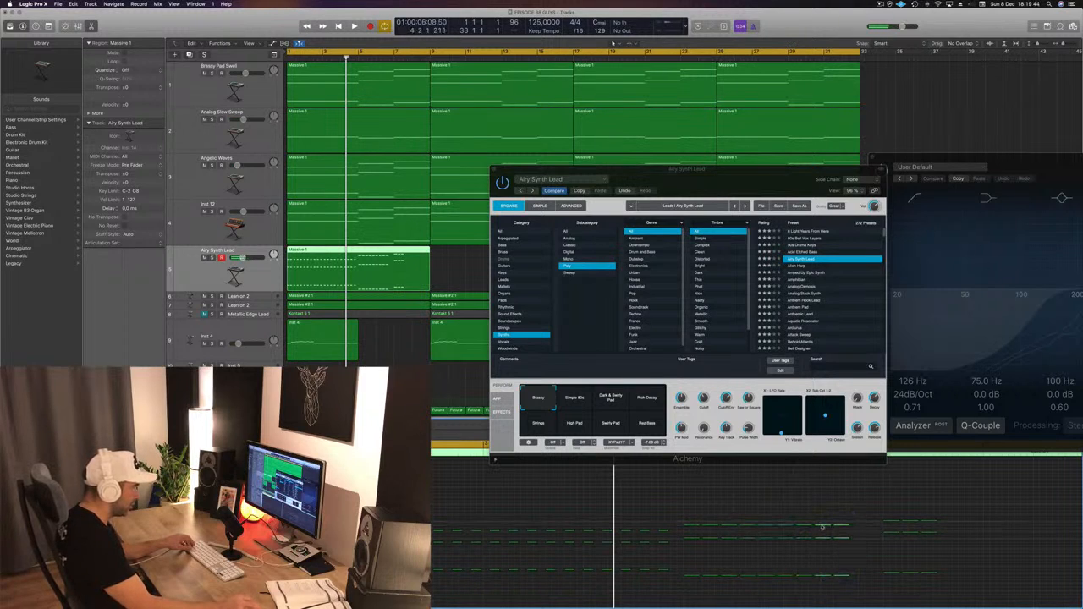
{"action": "left_click_drag", "start_coordinate": [821, 527], "coordinate": [895, 531]}
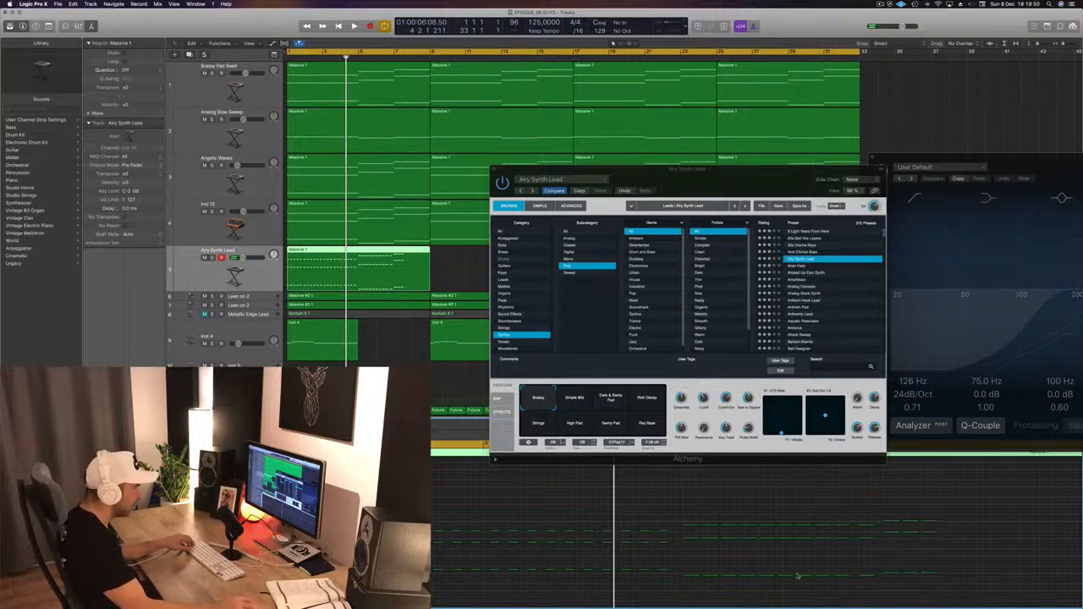
{"action": "scroll", "coordinate": [859, 539], "scroll_direction": "right", "scroll_amount": 3}
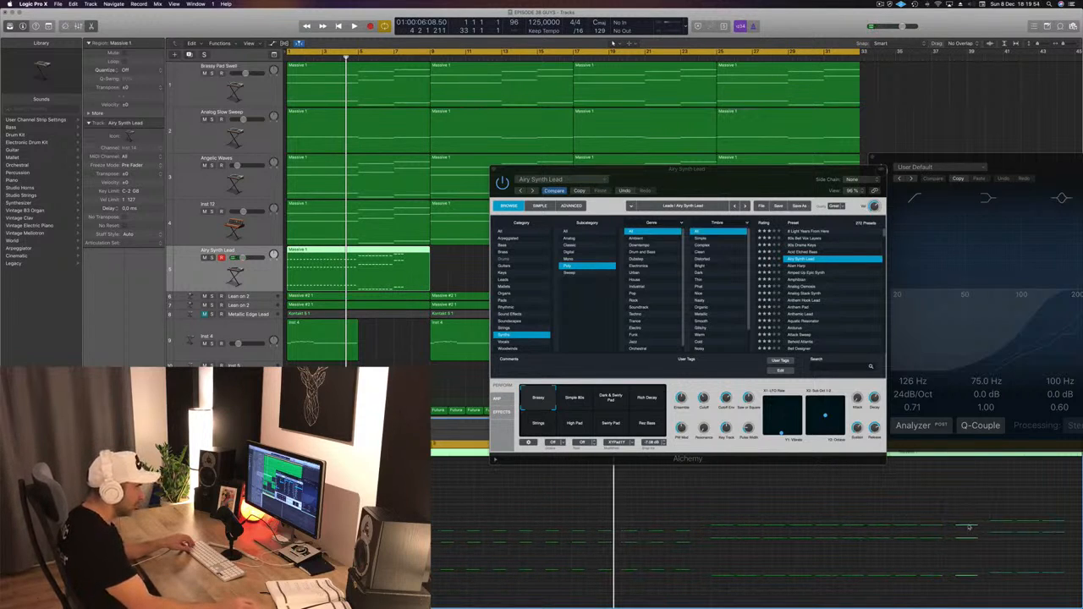
{"action": "left_click_drag", "start_coordinate": [970, 528], "coordinate": [798, 596]}
- Repeat the bar 7 chord stabs through bar 8 and trim the region's end back to bar 9
{"action": "scroll", "coordinate": [971, 535], "scroll_direction": "left", "scroll_amount": 3}
{"action": "scroll", "coordinate": [971, 535], "scroll_direction": "left", "scroll_amount": 2}
{"action": "left_click_drag", "start_coordinate": [804, 523], "coordinate": [878, 600]}
{"action": "left_click_drag", "start_coordinate": [807, 511], "coordinate": [935, 582]}
{"action": "left_click_drag", "start_coordinate": [805, 524], "coordinate": [905, 525]}
{"action": "left_click_drag", "start_coordinate": [1002, 505], "coordinate": [971, 591]}
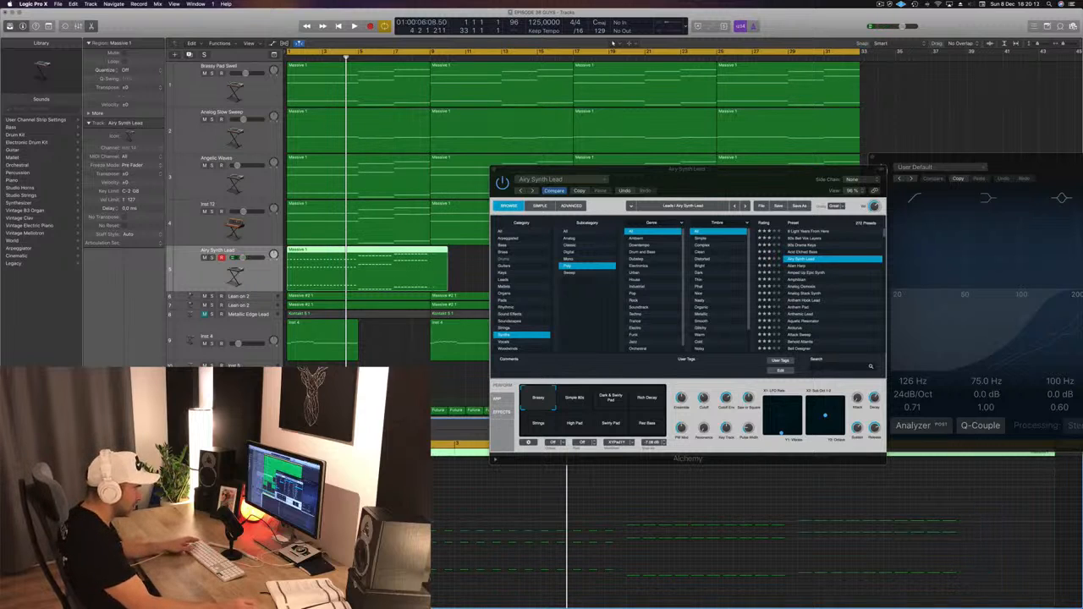
{"action": "left_click_drag", "start_coordinate": [1055, 479], "coordinate": [967, 492]}
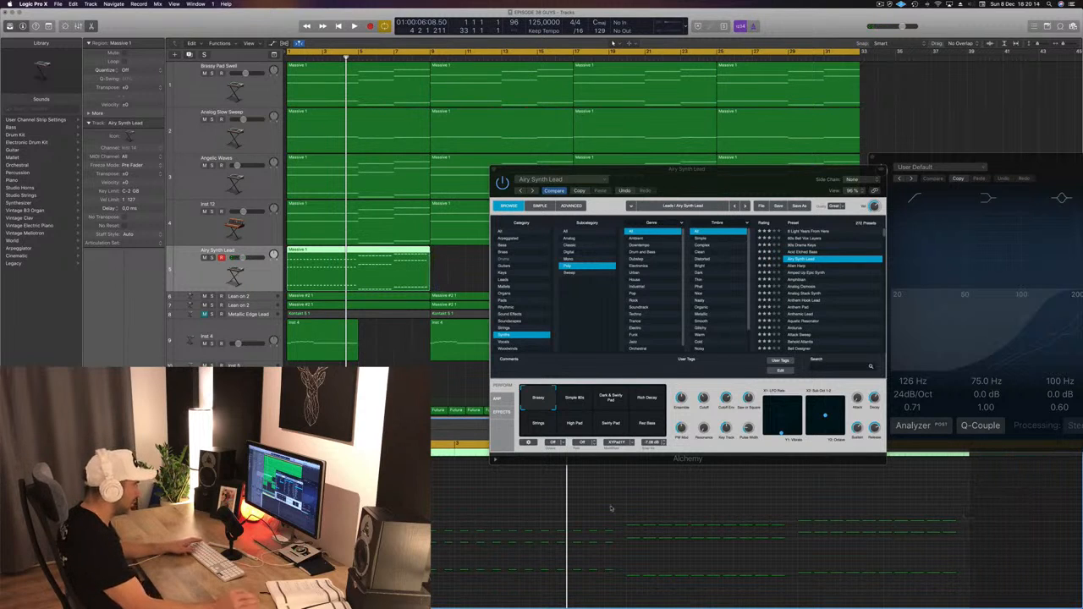
- Shorten the chord stabs in bars 5 to 8 to match the opening stabs and play the pattern from the start
{"action": "key", "text": "Return"}
{"action": "left_click_drag", "start_coordinate": [640, 508], "coordinate": [746, 595]}
{"action": "key", "text": "space"}
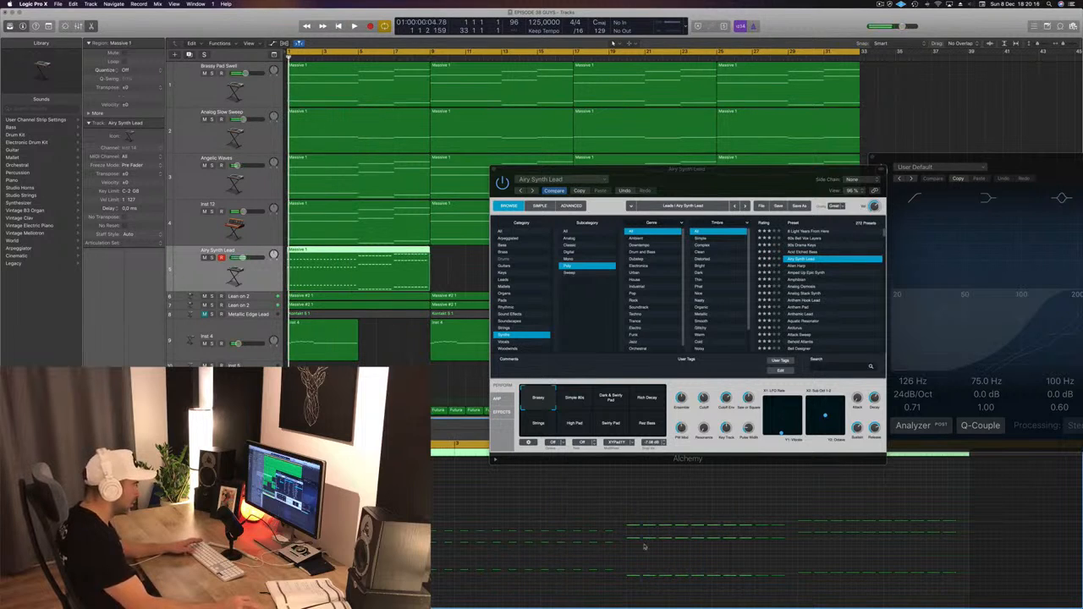
{"action": "left_click_drag", "start_coordinate": [631, 513], "coordinate": [949, 575]}
{"action": "key", "text": "Return"}
{"action": "key", "text": "space"}
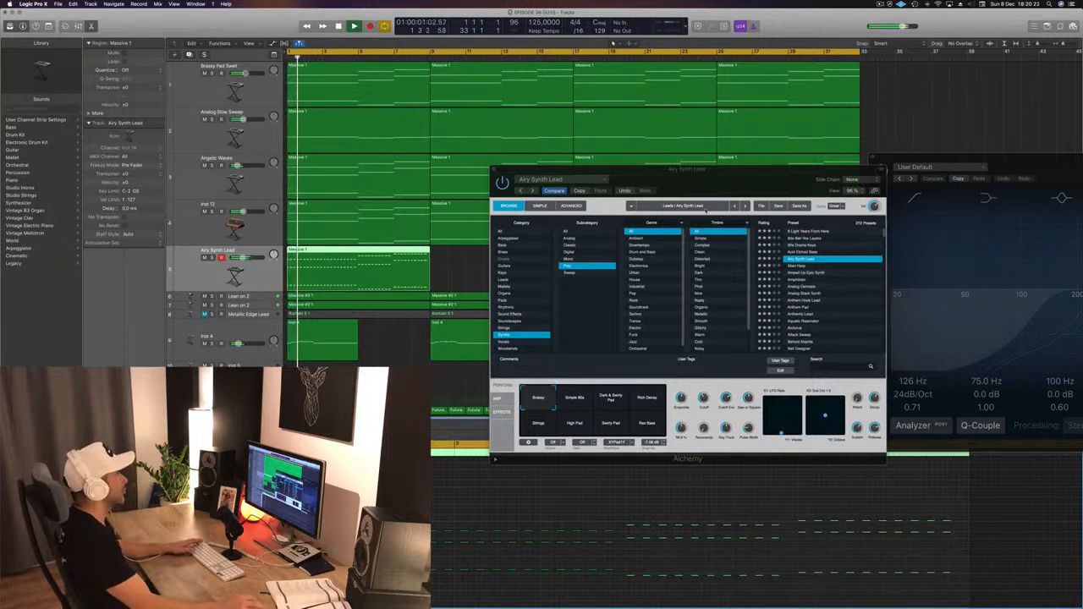
- Move the Alchemy window aside and copy the eight-bar Airy Synth Lead region three times, filling the track to bar 33
{"action": "left_click_drag", "start_coordinate": [799, 172], "coordinate": [933, 165]}
{"action": "left_click_drag", "start_coordinate": [364, 260], "coordinate": [778, 254]}
{"action": "key", "text": "space"}
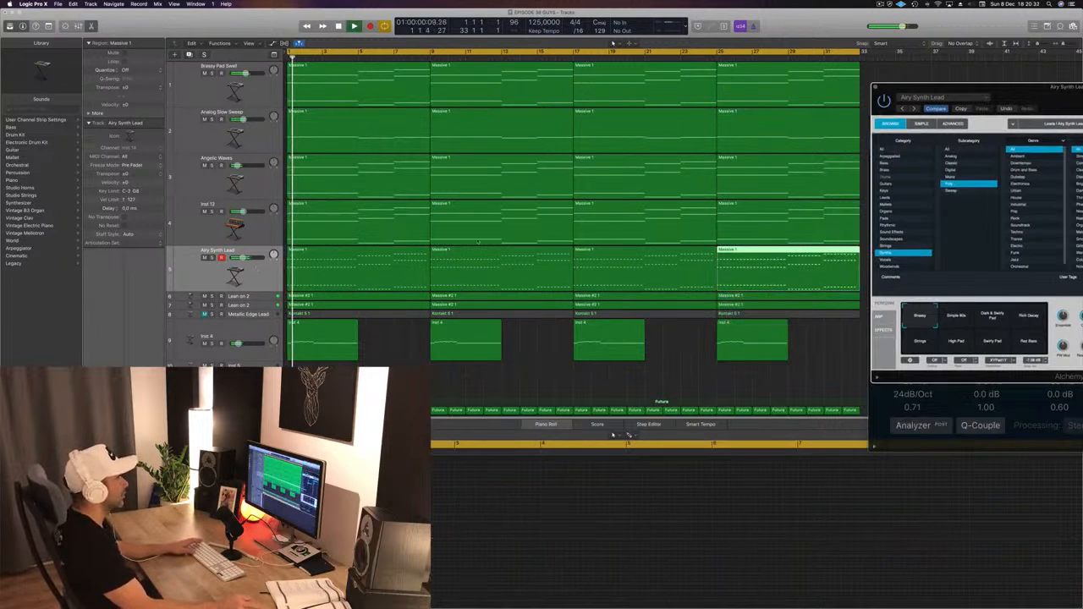
- Audition Alchemy's performance snapshots from Simple 80s to Rez Bass over the looping stabs, ending on the first snapshot
{"action": "left_click", "coordinate": [263, 268]}
{"action": "left_click_drag", "start_coordinate": [993, 90], "coordinate": [552, 83]}
{"action": "key", "text": "space"}
{"action": "key", "text": "space"}
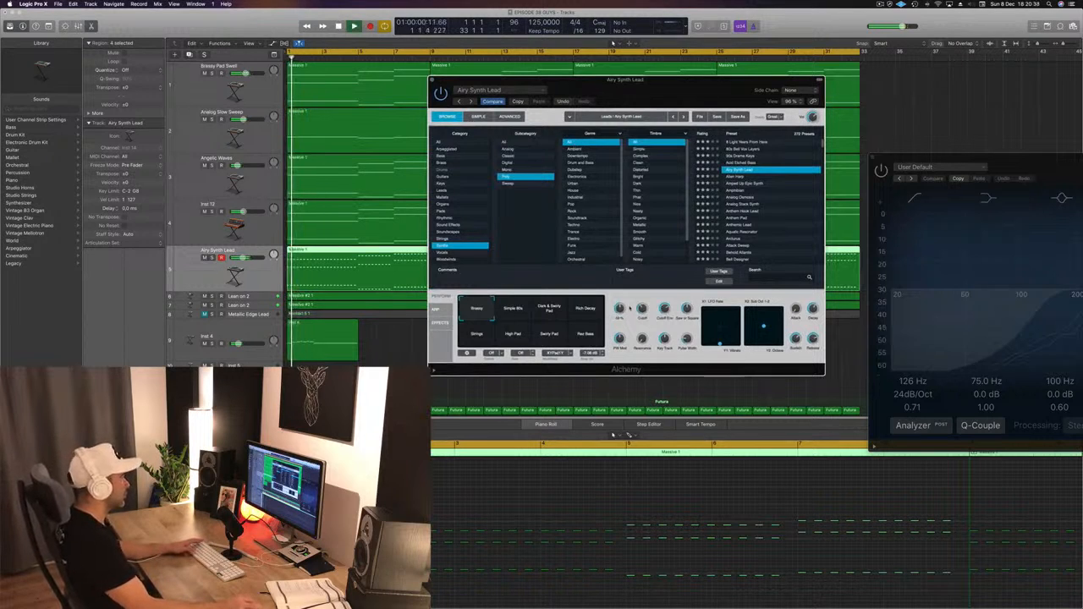
{"action": "left_click", "coordinate": [521, 313]}
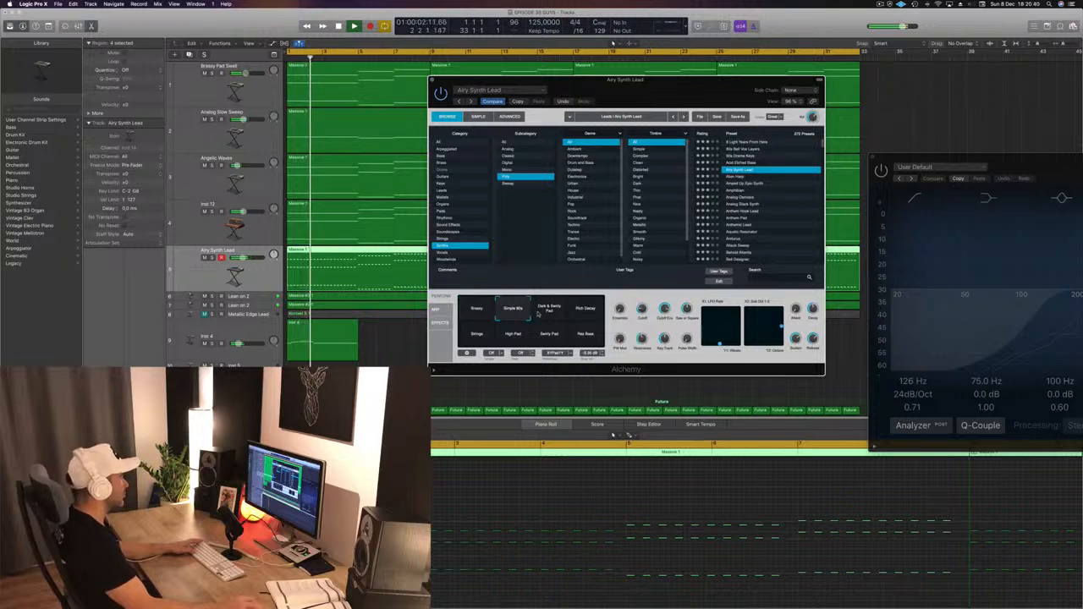
{"action": "left_click", "coordinate": [537, 314]}
{"action": "left_click", "coordinate": [578, 313]}
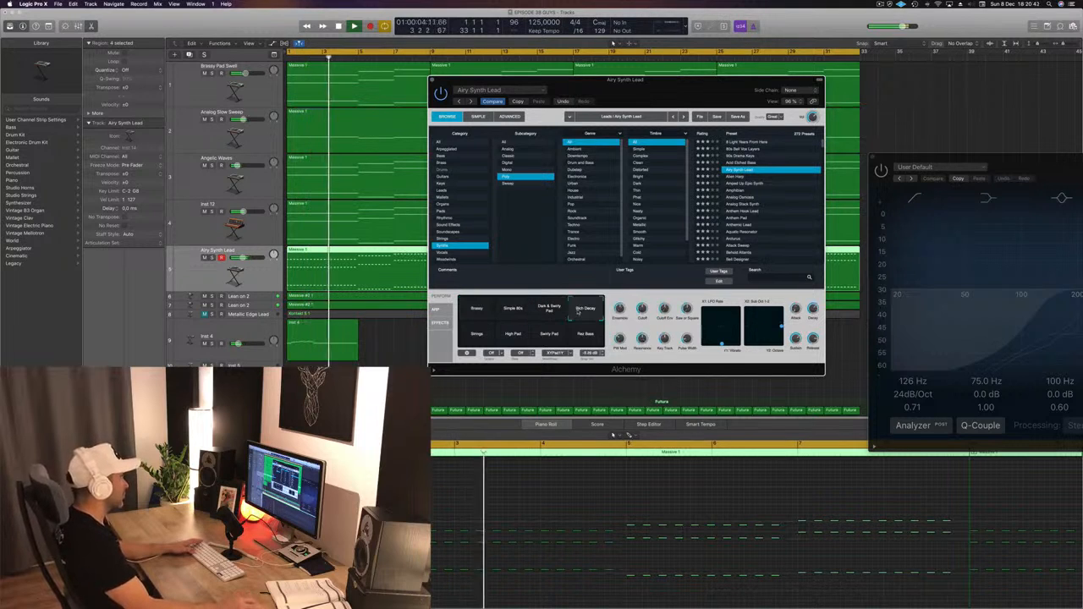
{"action": "left_click", "coordinate": [477, 335]}
{"action": "left_click", "coordinate": [521, 336]}
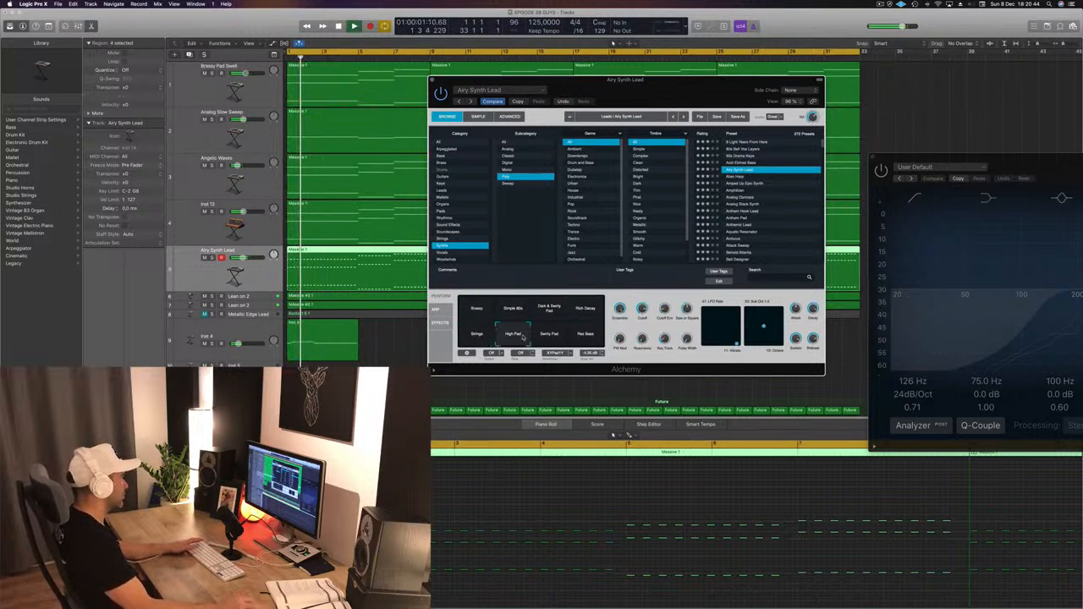
{"action": "left_click", "coordinate": [550, 335]}
{"action": "left_click", "coordinate": [583, 335]}
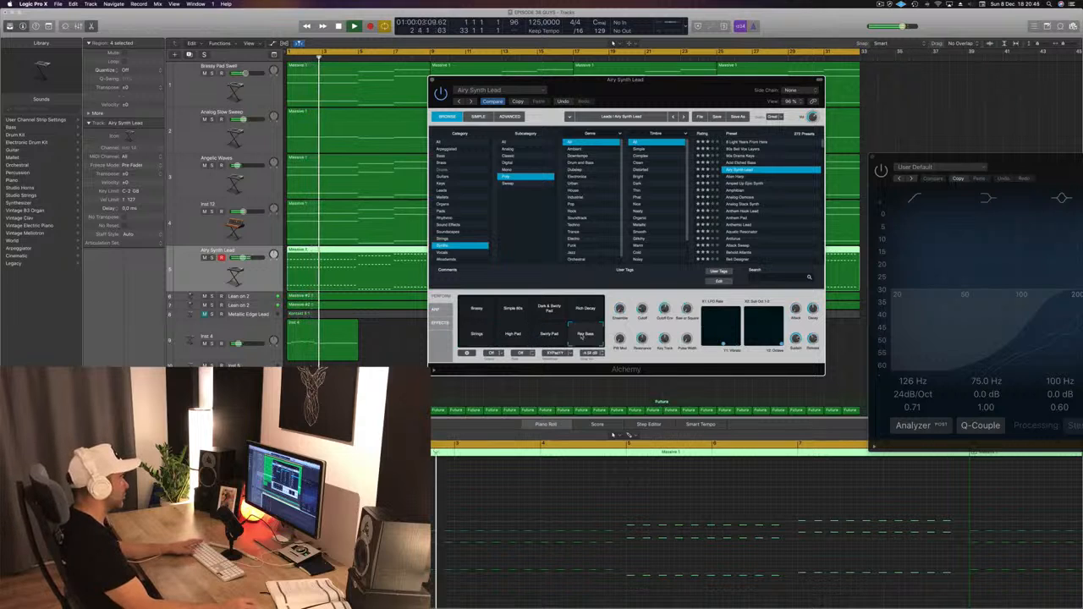
{"action": "left_click", "coordinate": [477, 310]}
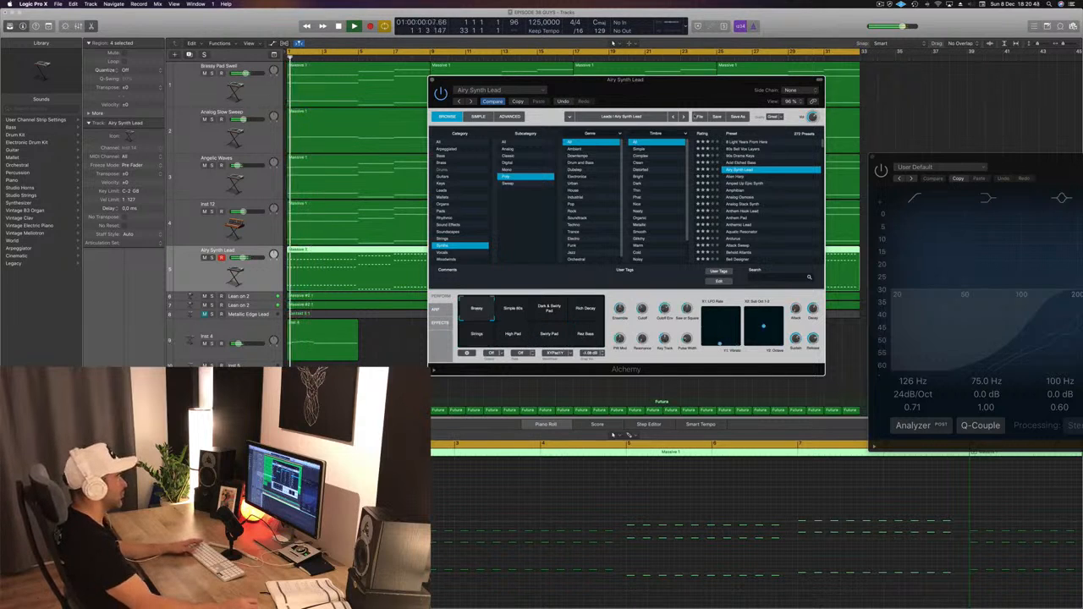
- Try the Amped Up Epic Synth, Amphibian, Analog Osmosis and Anthem Pad presets in Alchemy on the chord stabs during playback
{"action": "left_click_drag", "start_coordinate": [725, 91], "coordinate": [674, 167]}
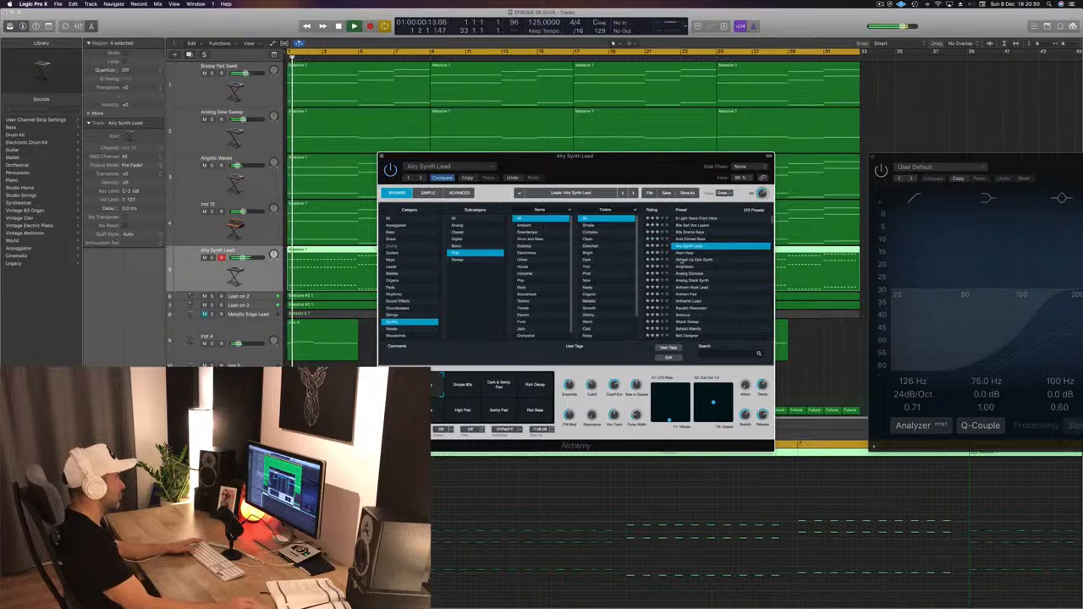
{"action": "left_click", "coordinate": [693, 259]}
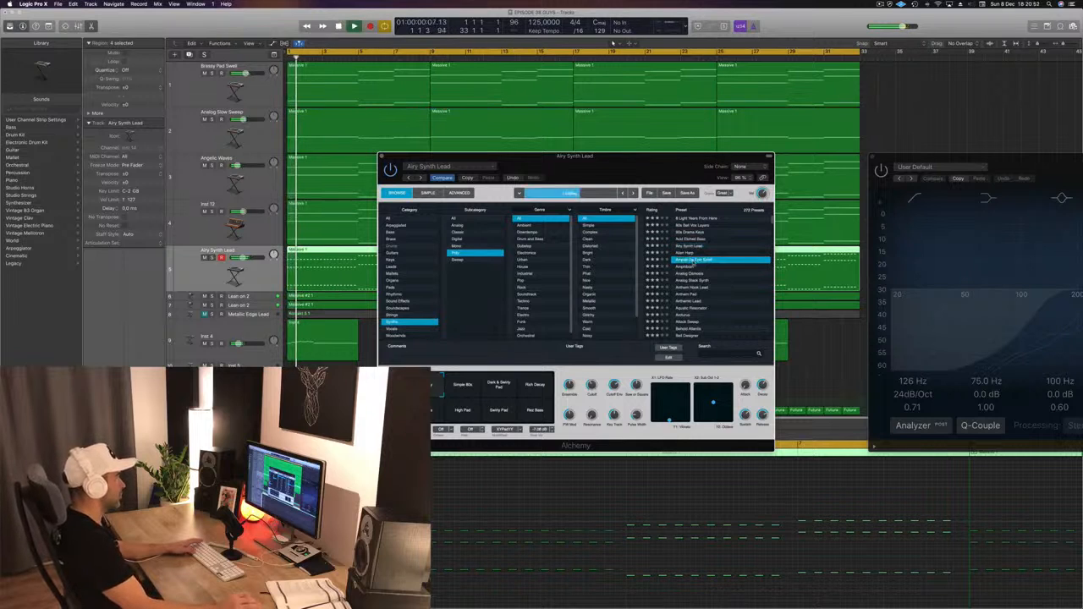
{"action": "key", "text": "space"}
{"action": "left_click", "coordinate": [682, 268]}
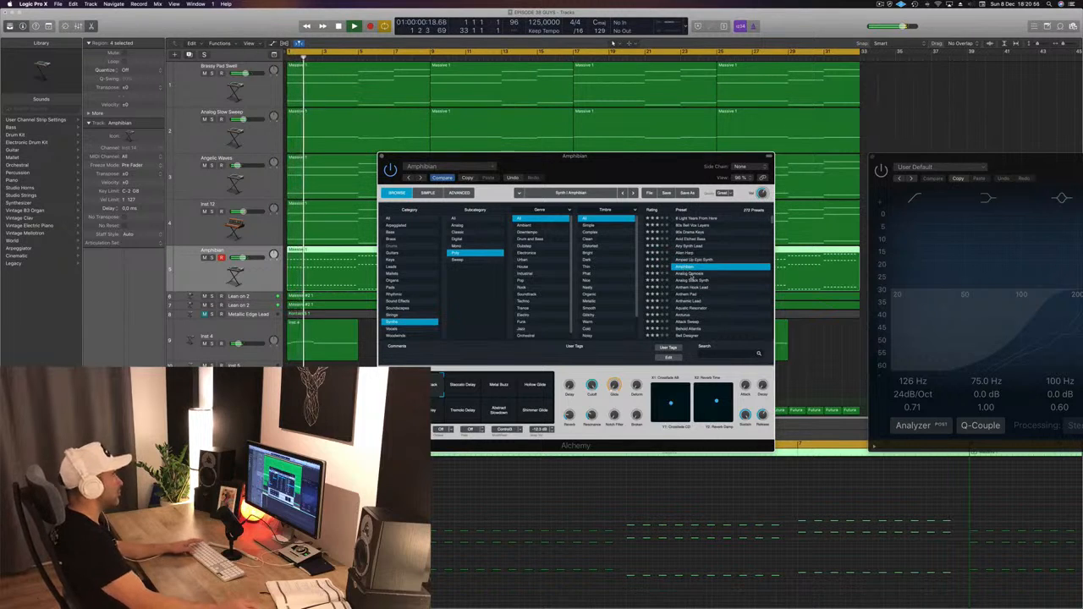
{"action": "left_click", "coordinate": [690, 274]}
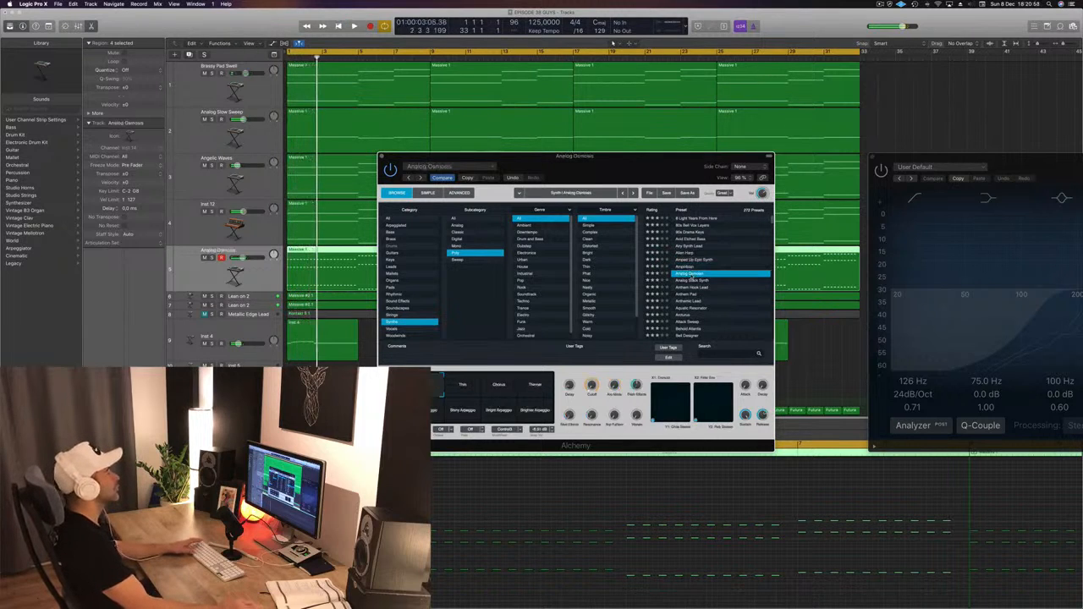
{"action": "left_click", "coordinate": [692, 294]}
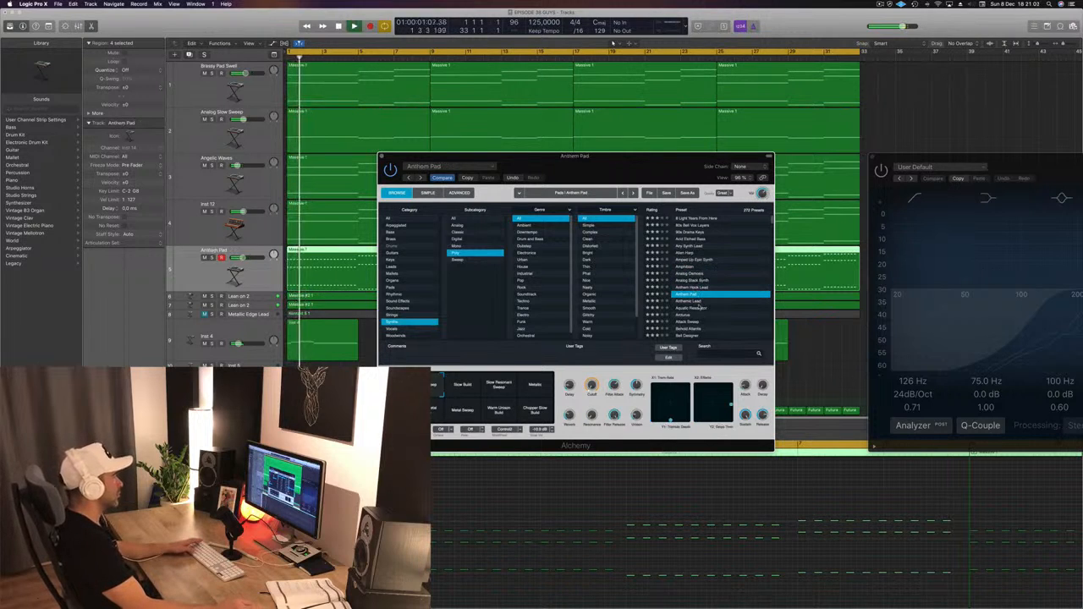
- Try the Behold Atlantis, Bending Around Synth, Bite String and Brittle presets in Alchemy on the looping chord stabs
{"action": "scroll", "coordinate": [698, 307], "scroll_direction": "down", "scroll_amount": 3}
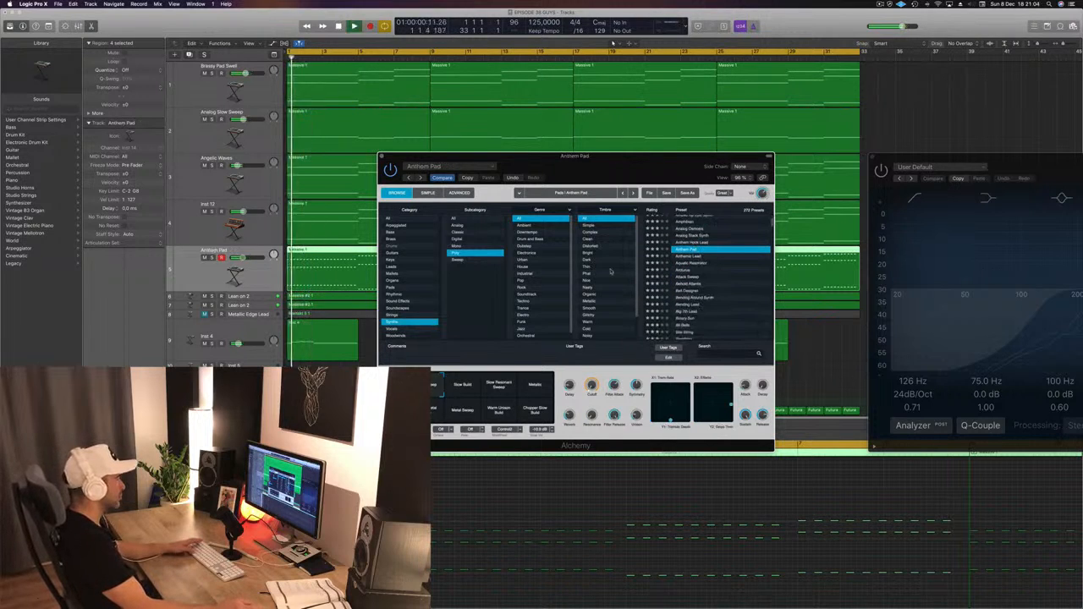
{"action": "scroll", "coordinate": [611, 271], "scroll_direction": "down", "scroll_amount": 3}
{"action": "scroll", "coordinate": [679, 288], "scroll_direction": "down", "scroll_amount": 1}
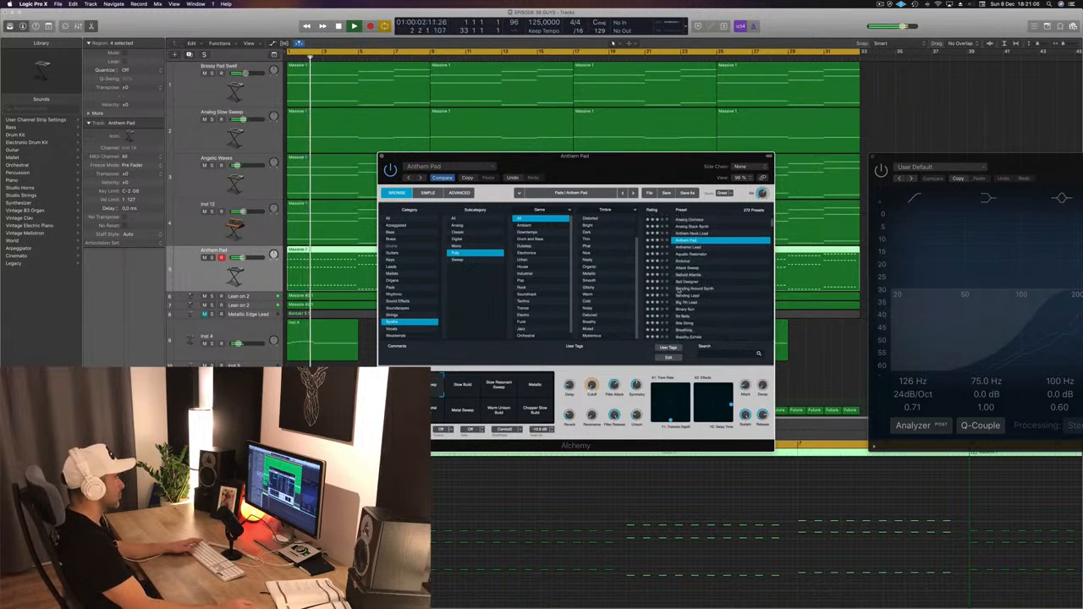
{"action": "left_click", "coordinate": [683, 276]}
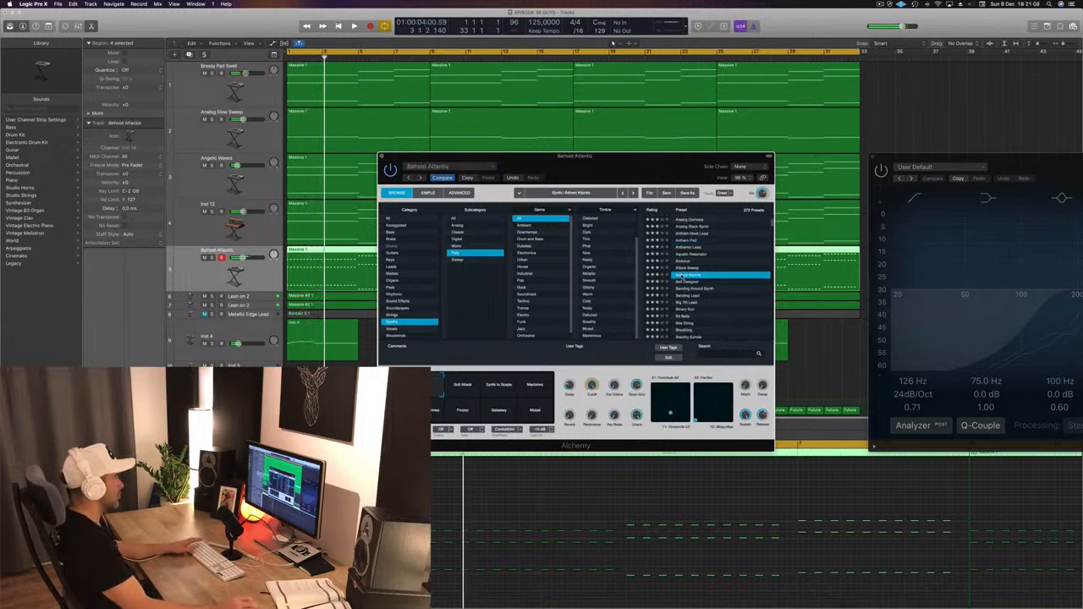
{"action": "left_click", "coordinate": [687, 289]}
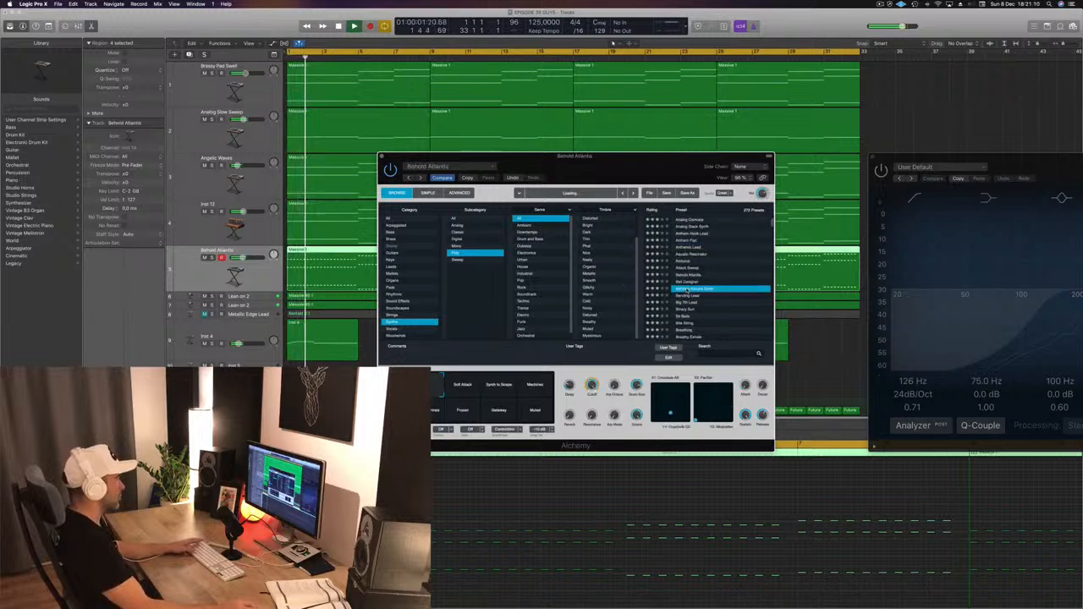
{"action": "key", "text": "space"}
{"action": "scroll", "coordinate": [690, 290], "scroll_direction": "down", "scroll_amount": 3}
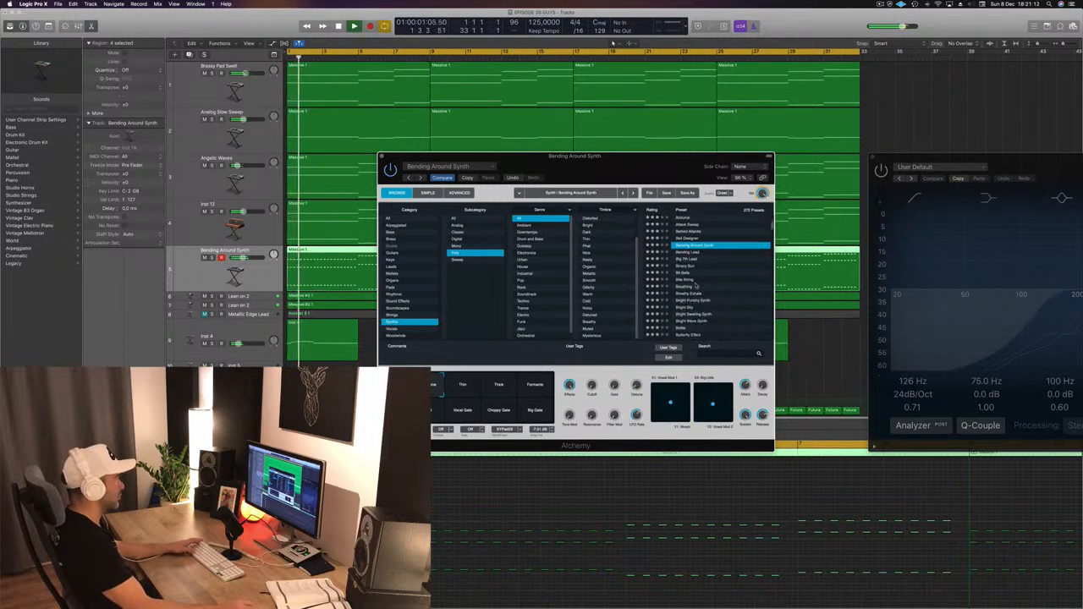
{"action": "left_click", "coordinate": [681, 280]}
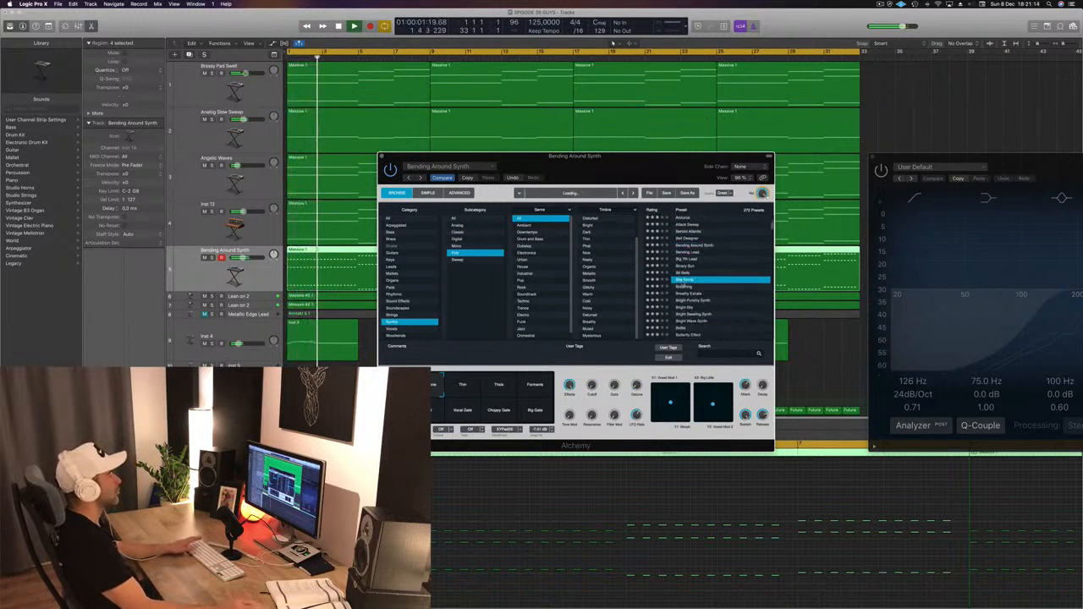
{"action": "scroll", "coordinate": [693, 280], "scroll_direction": "down", "scroll_amount": 3}
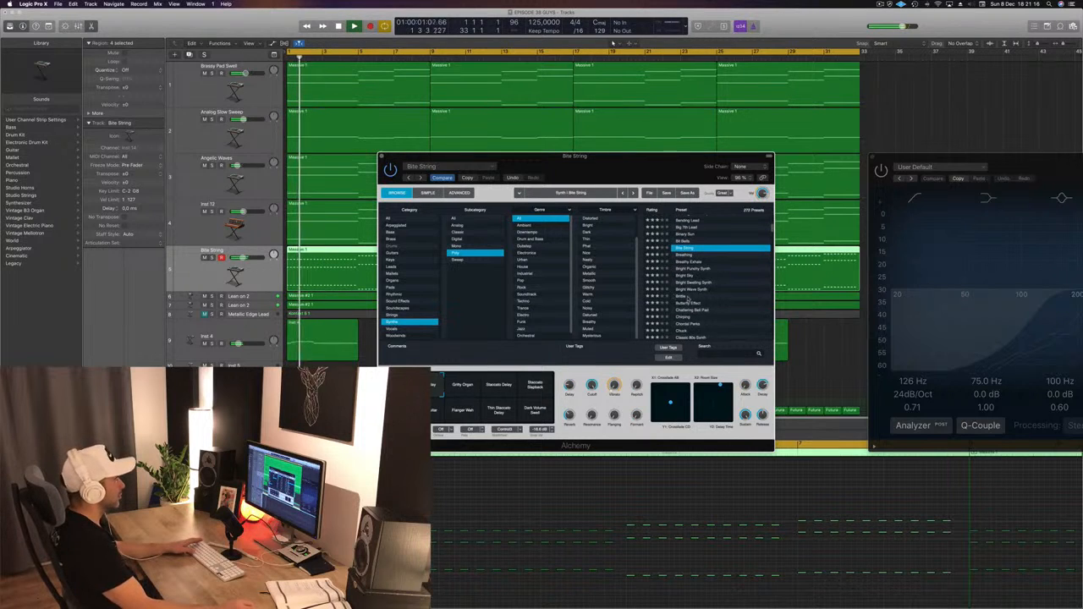
{"action": "left_click", "coordinate": [682, 296]}
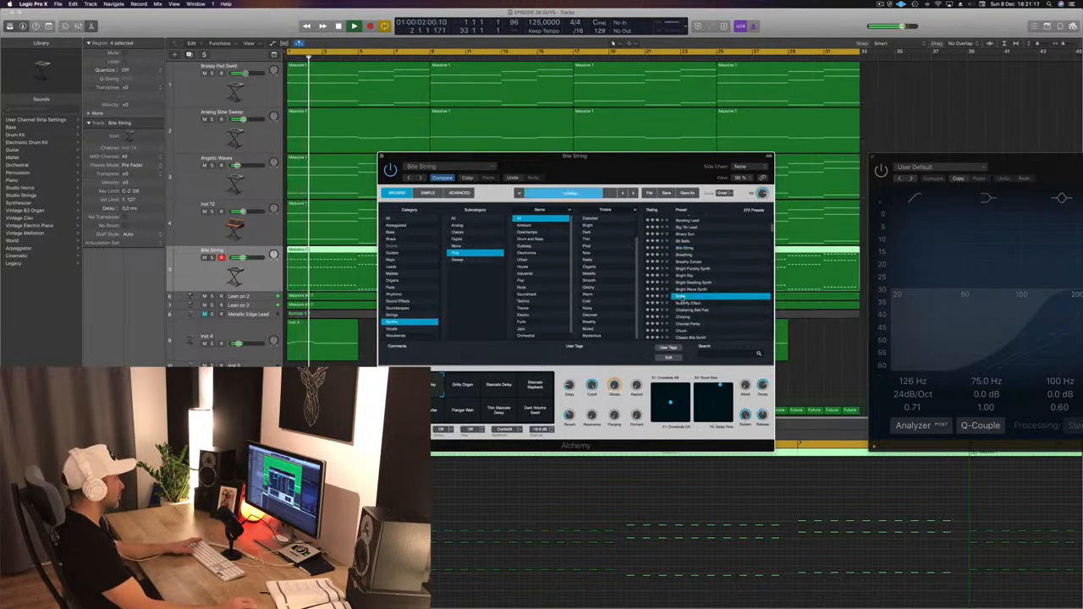
- Show all Synths subcategories in Alchemy, load the 7th Player preset and audition its snapshots from Static Pulse to Reverse Pulse
{"action": "left_click", "coordinate": [456, 219]}
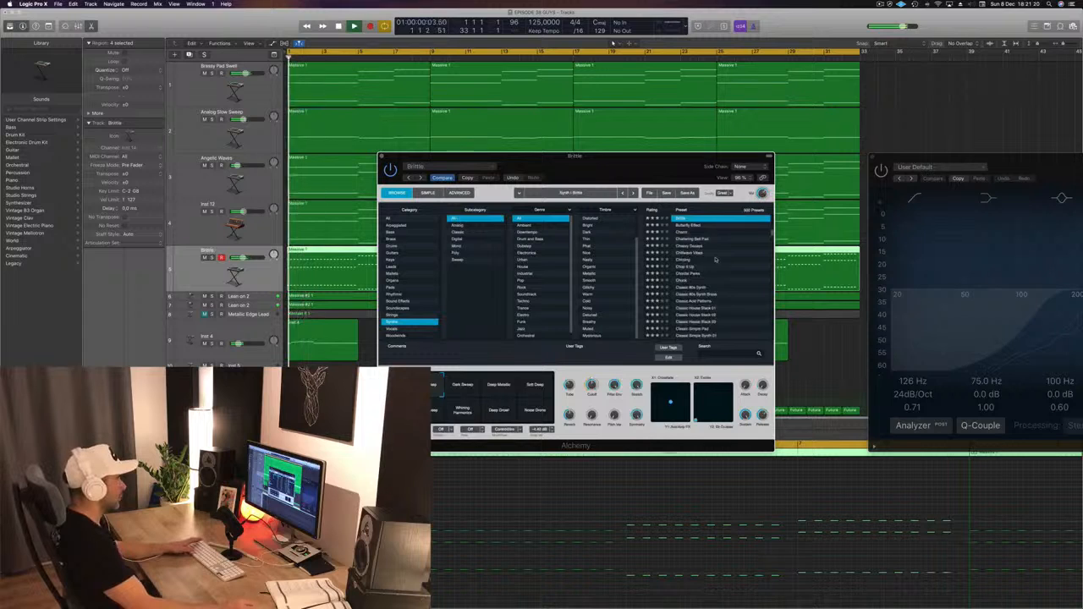
{"action": "scroll", "coordinate": [715, 260], "scroll_direction": "up", "scroll_amount": 5}
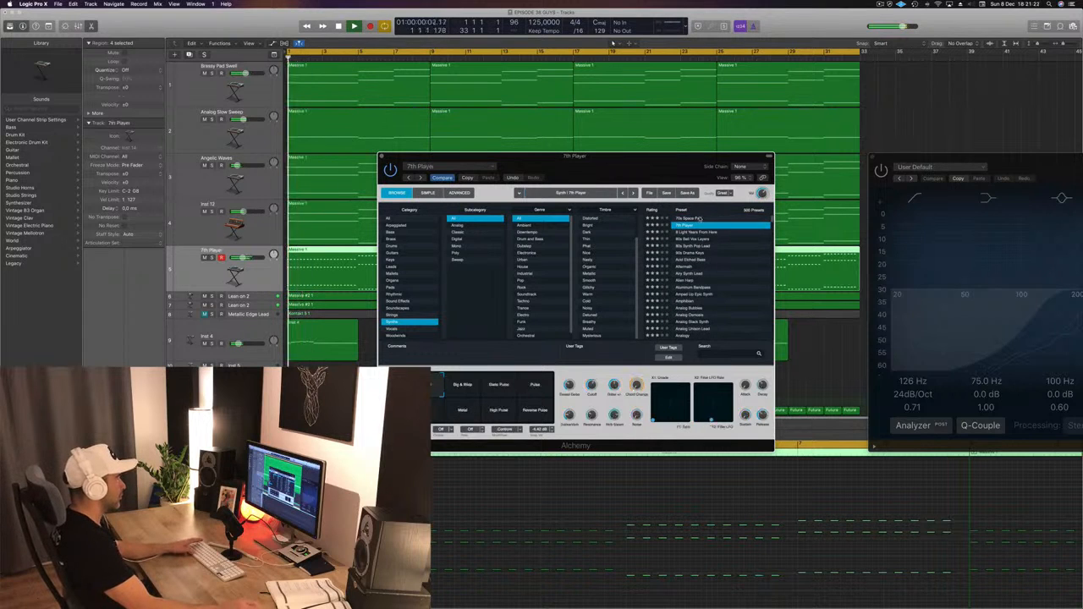
{"action": "left_click_drag", "start_coordinate": [678, 167], "coordinate": [839, 170]}
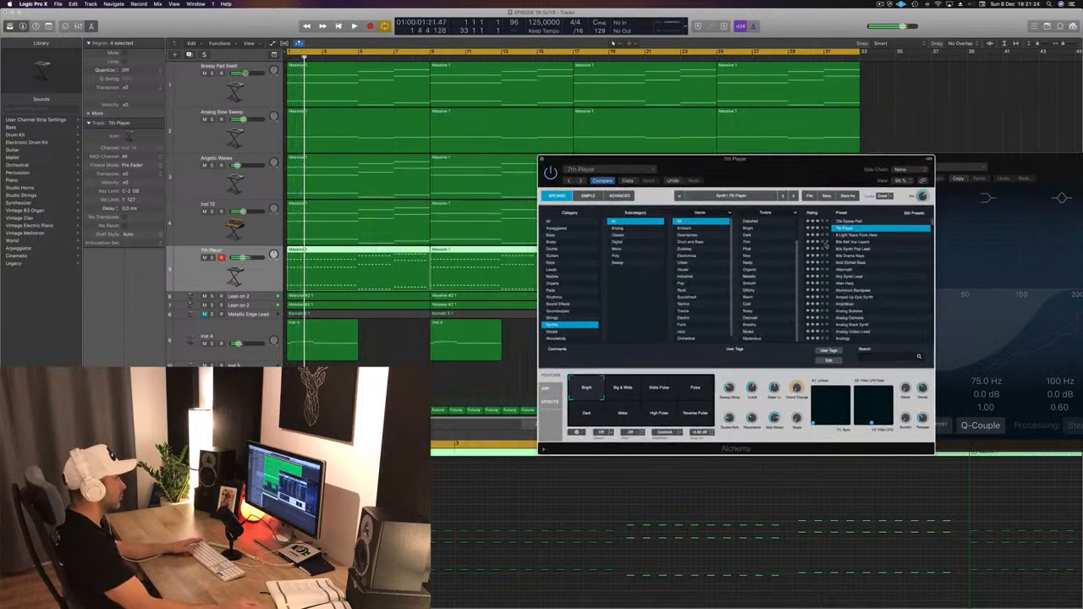
{"action": "left_click", "coordinate": [658, 390]}
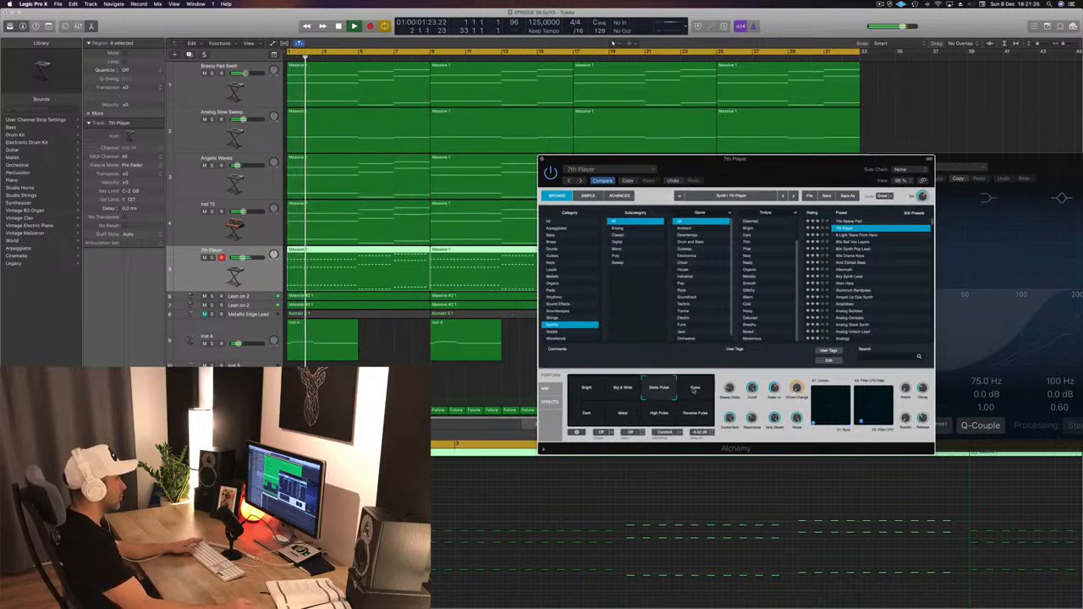
{"action": "left_click", "coordinate": [693, 390]}
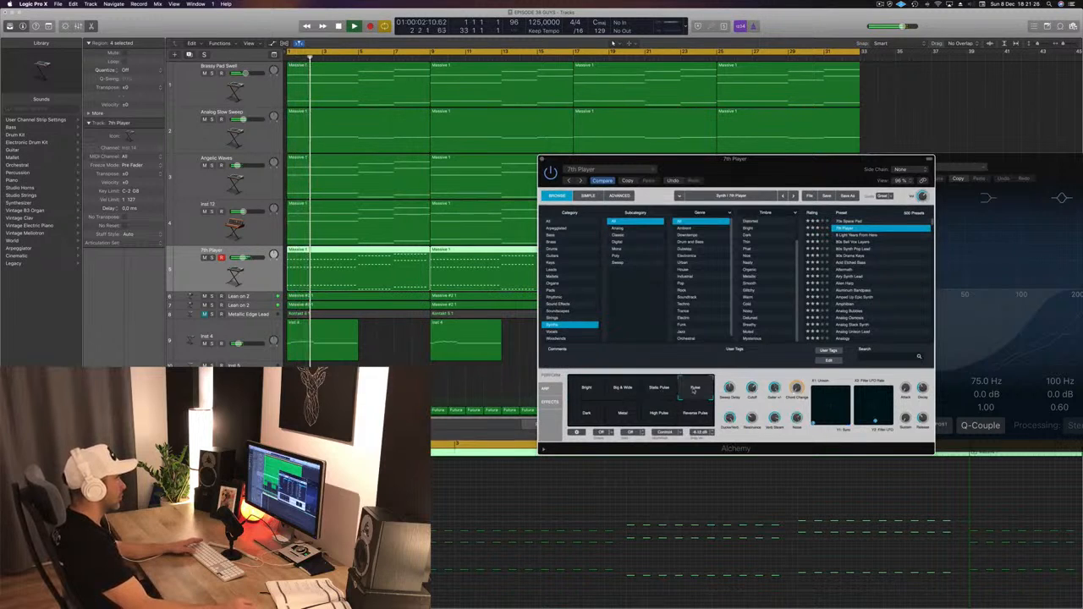
{"action": "left_click", "coordinate": [587, 415]}
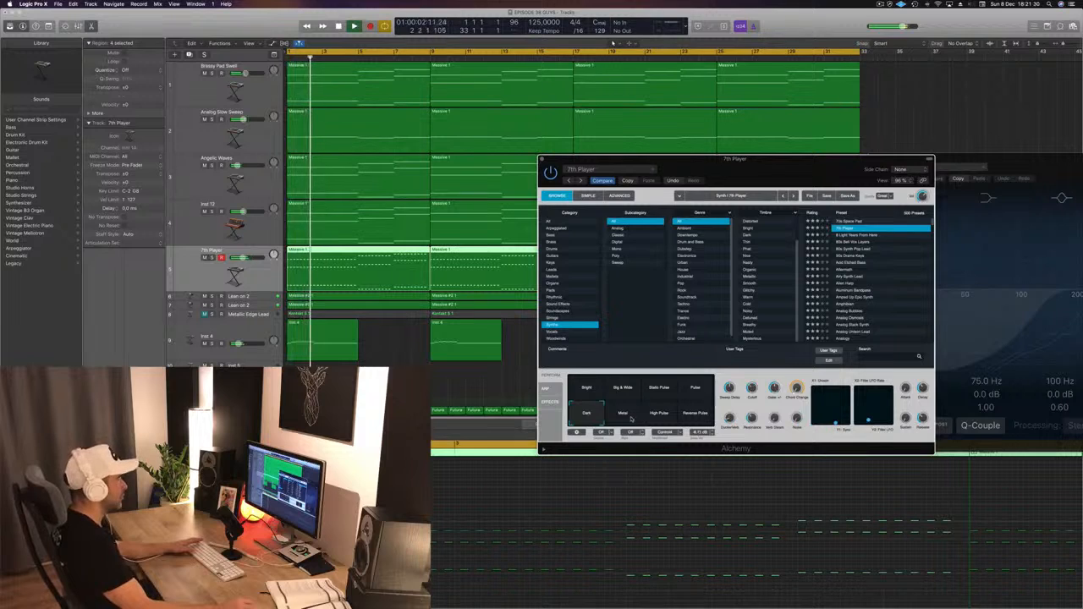
{"action": "left_click", "coordinate": [624, 414]}
{"action": "left_click", "coordinate": [658, 414]}
{"action": "left_click", "coordinate": [694, 415]}
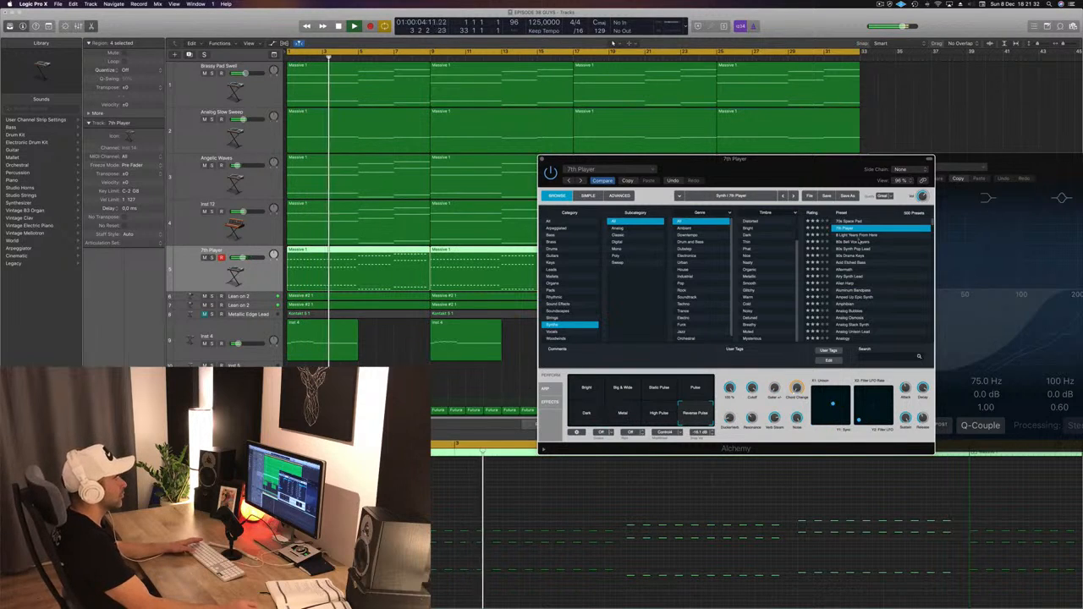
- Try the 80s Bell Vox Layers and 80s Synth Pop Lead presets, auditioning snapshots such as Filter Mod, Pluck and Brass Lead
{"action": "left_click", "coordinate": [848, 242]}
{"action": "key", "text": "space"}
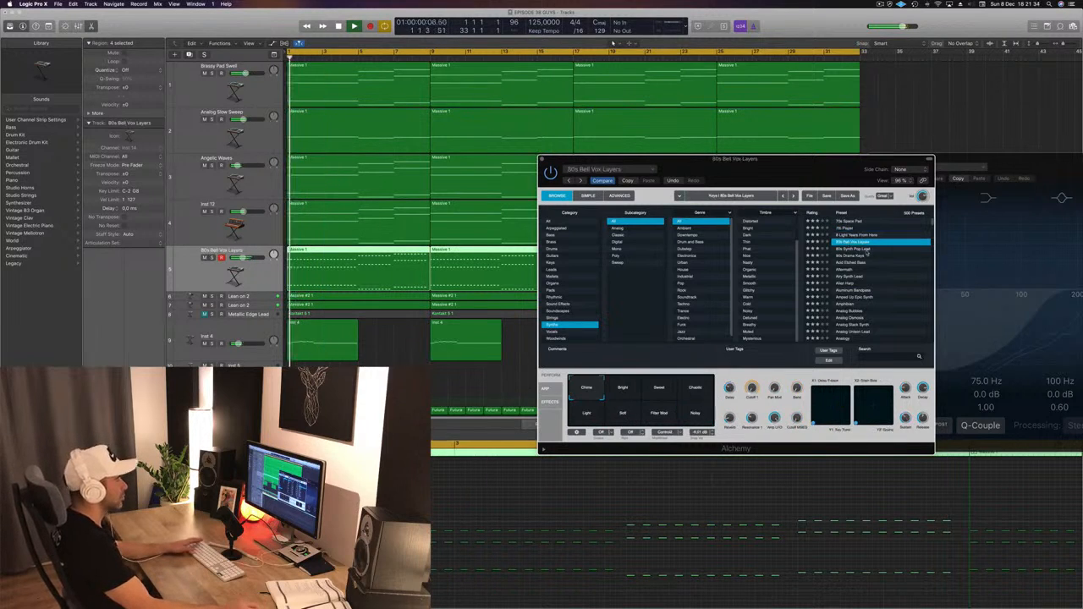
{"action": "left_click_drag", "start_coordinate": [814, 161], "coordinate": [682, 146]}
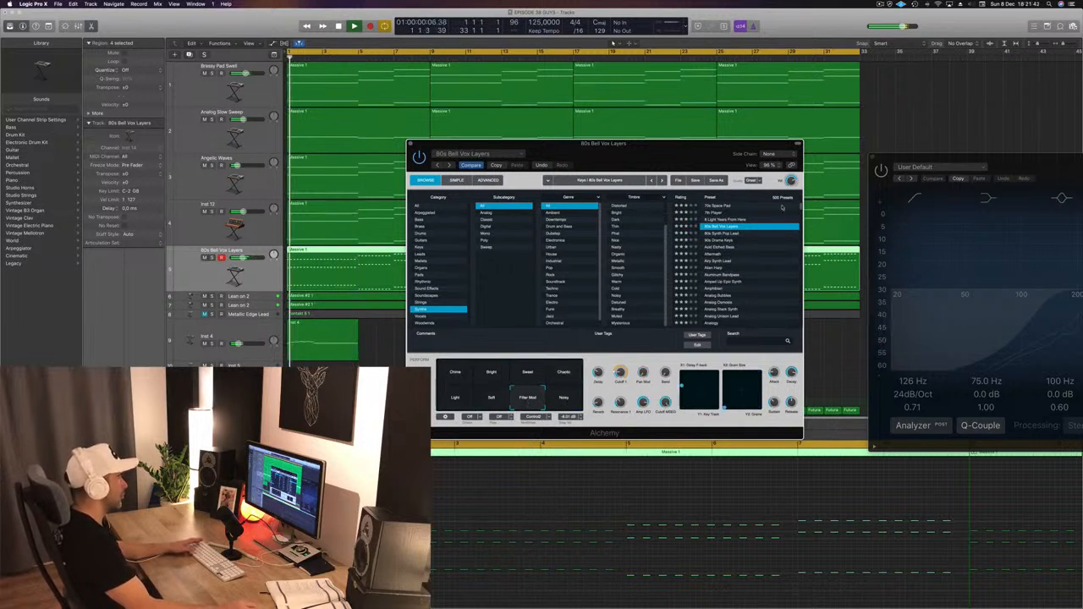
{"action": "key", "text": "Down"}
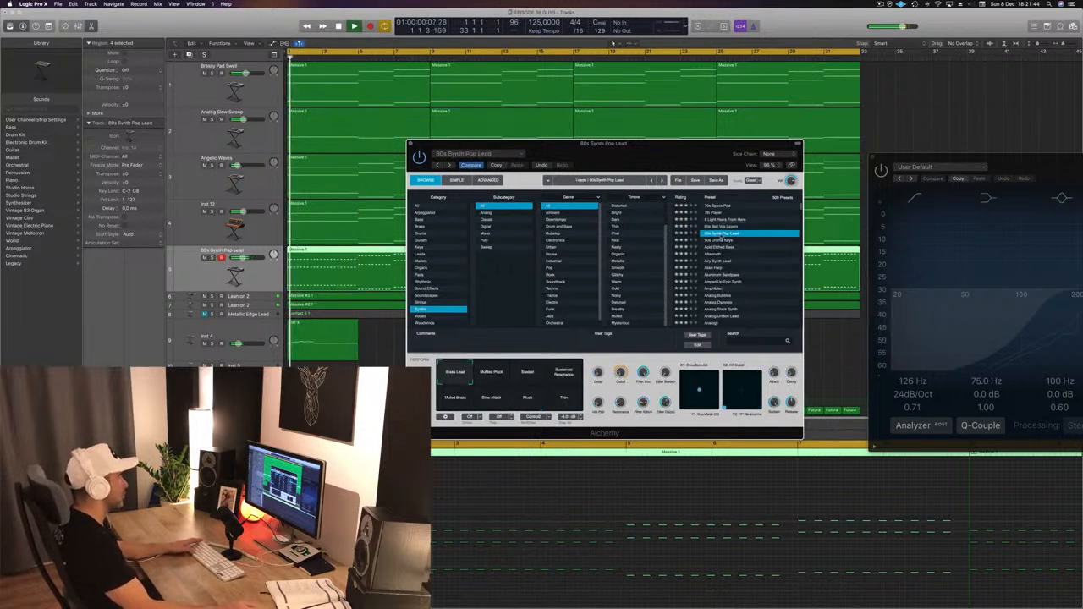
{"action": "left_click", "coordinate": [528, 376]}
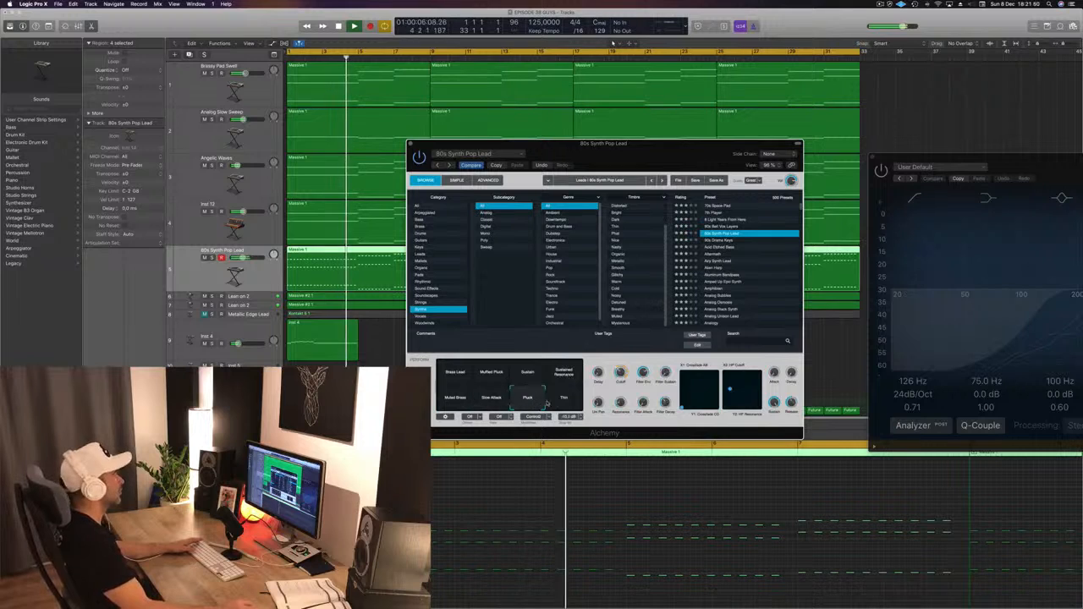
{"action": "left_click", "coordinate": [449, 373]}
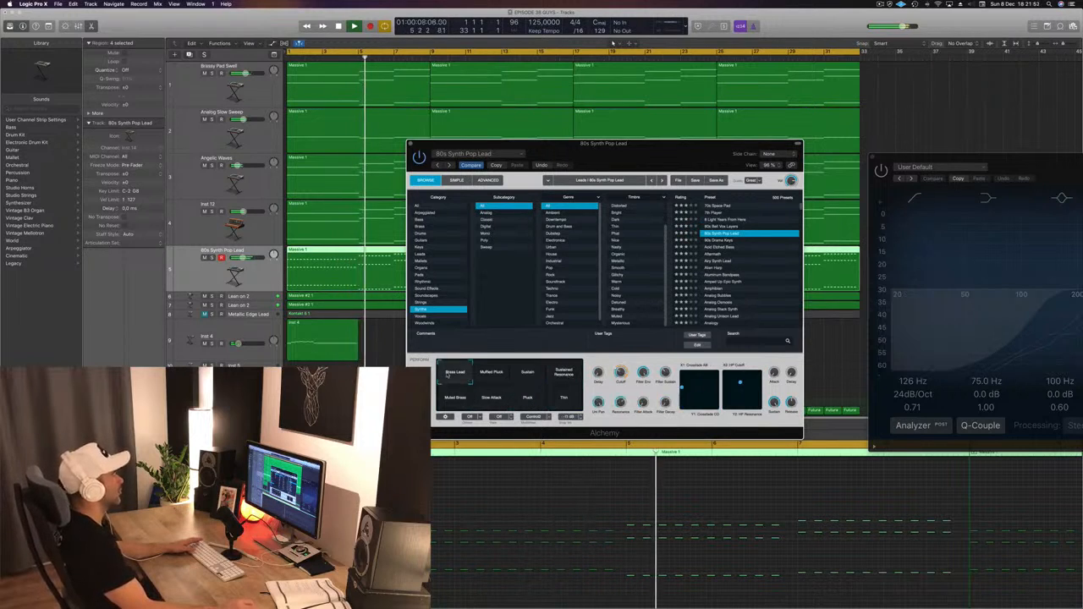
- Try the 90s Drama Keys, Acid Etched Bass, Aftermath and Alien Harp presets on the chord stabs during playback
{"action": "left_click", "coordinate": [714, 240]}
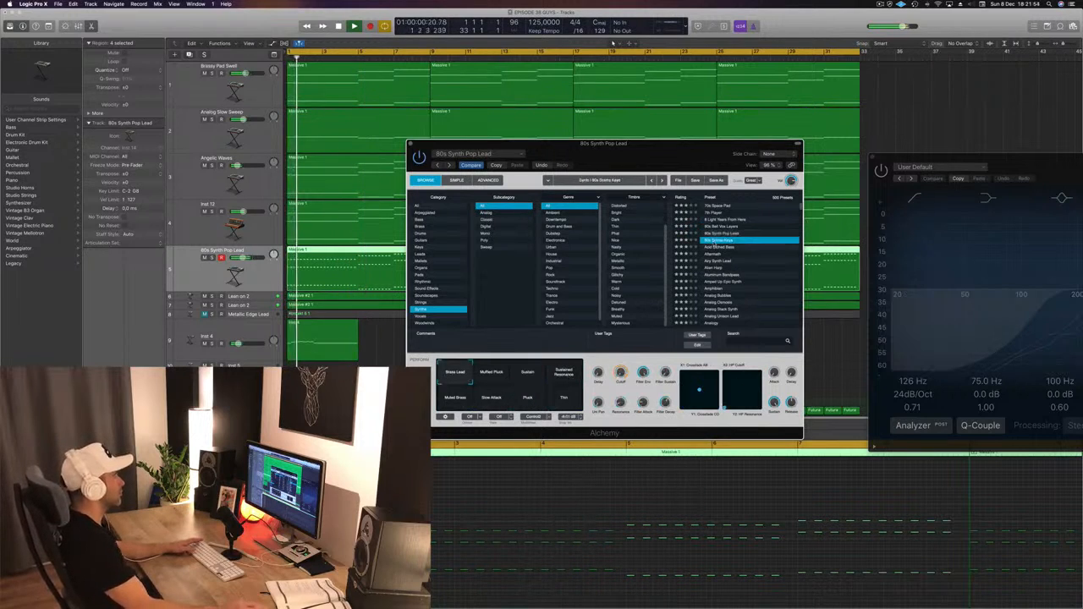
{"action": "left_click", "coordinate": [716, 247]}
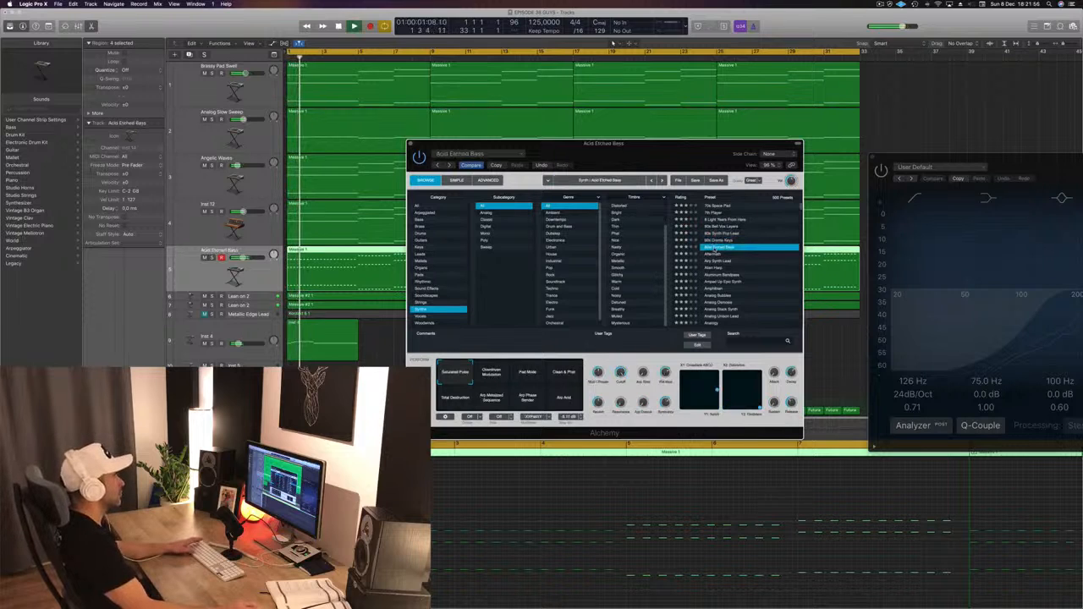
{"action": "left_click", "coordinate": [715, 254]}
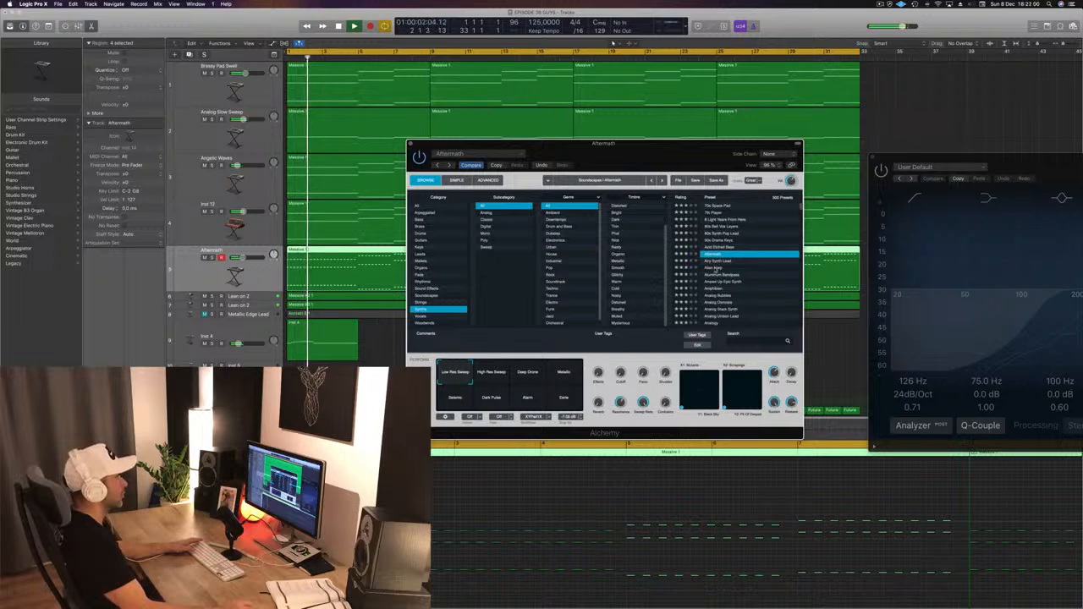
{"action": "left_click", "coordinate": [716, 267]}
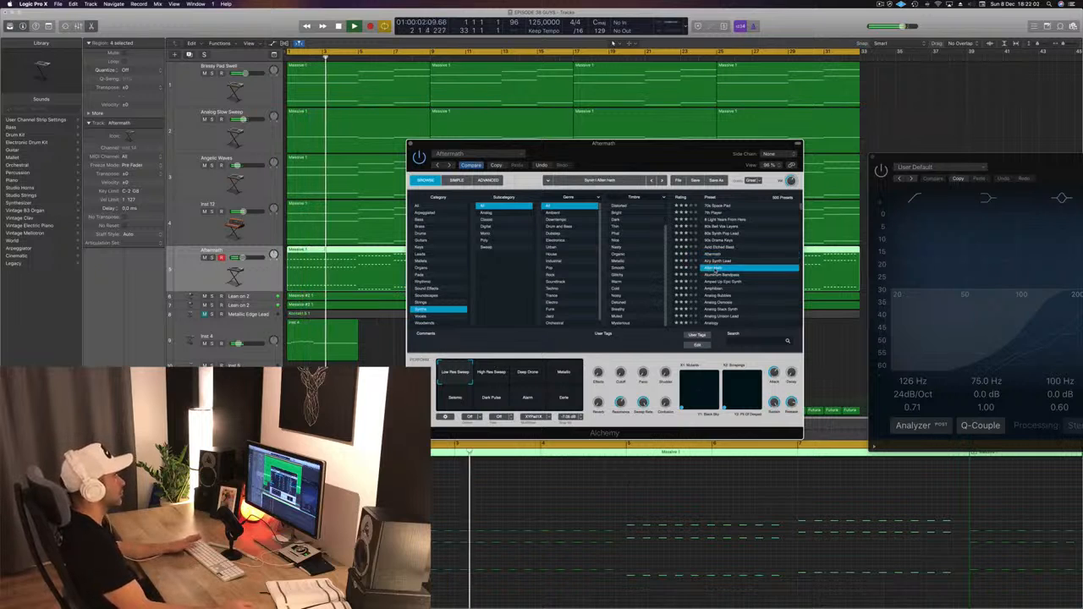
- Load the Aluminum Bandpass preset and audition its Warm Pluck, Resonant Unison, Comb Sweep and Staccato snapshots
{"action": "left_click", "coordinate": [719, 275]}
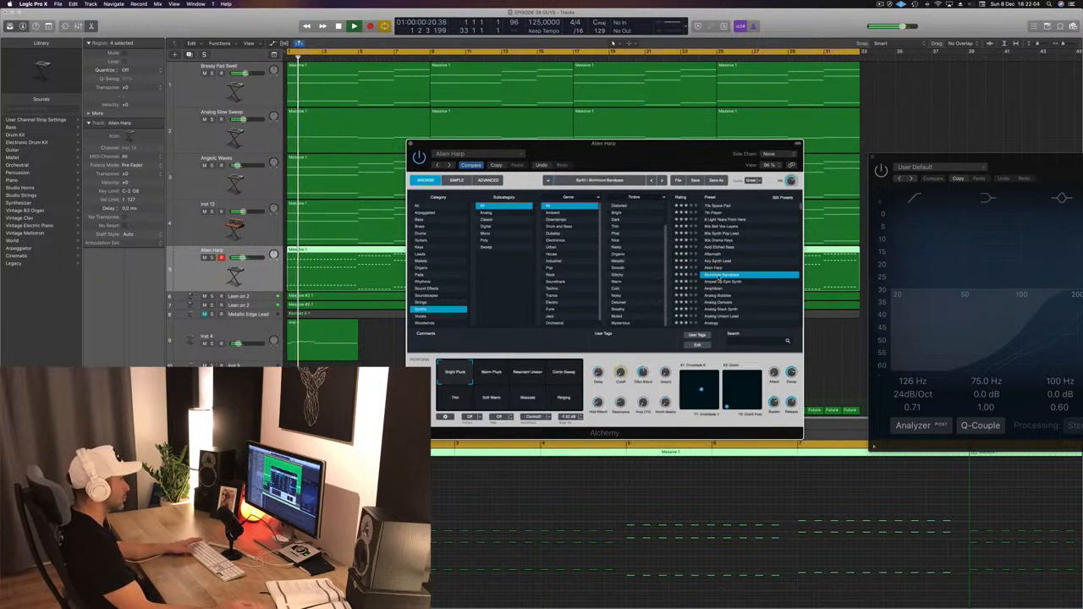
{"action": "left_click", "coordinate": [501, 373]}
{"action": "left_click", "coordinate": [528, 373]}
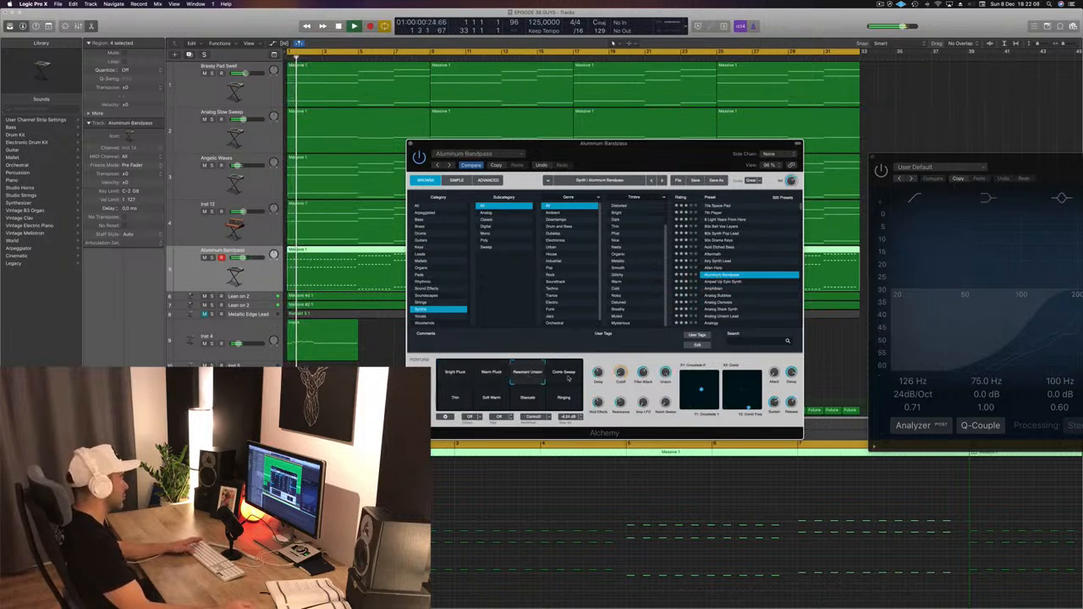
{"action": "left_click", "coordinate": [566, 373]}
{"action": "left_click", "coordinate": [527, 397]}
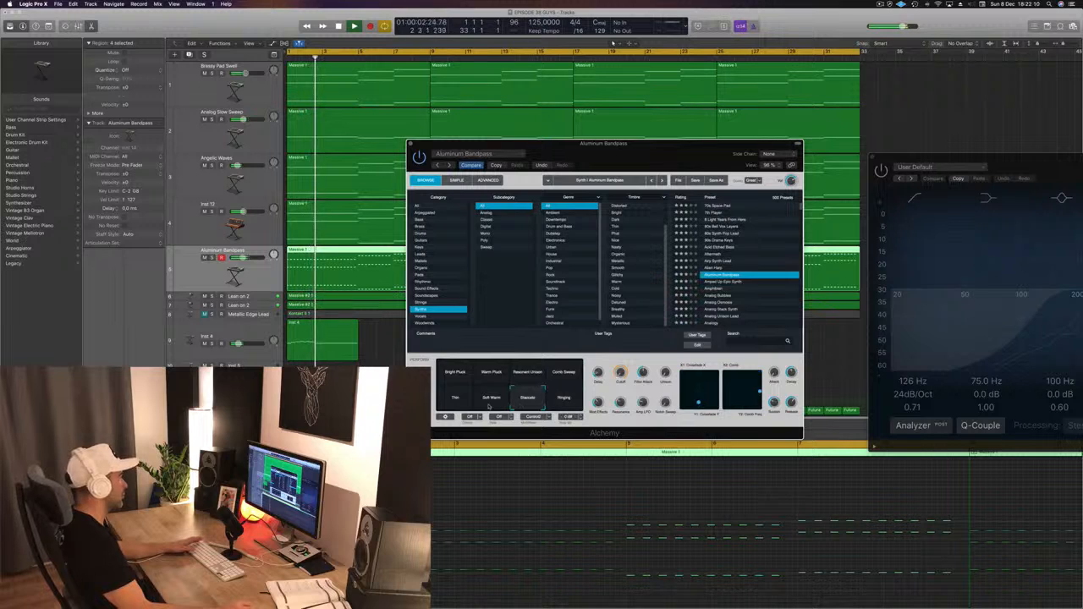
- Reposition the Alchemy window, restart playback from bar 1 and audition Aluminum Bandpass's Soft Warm, Thin and Comb Sweep snapshots
{"action": "left_click_drag", "start_coordinate": [640, 148], "coordinate": [636, 39]}
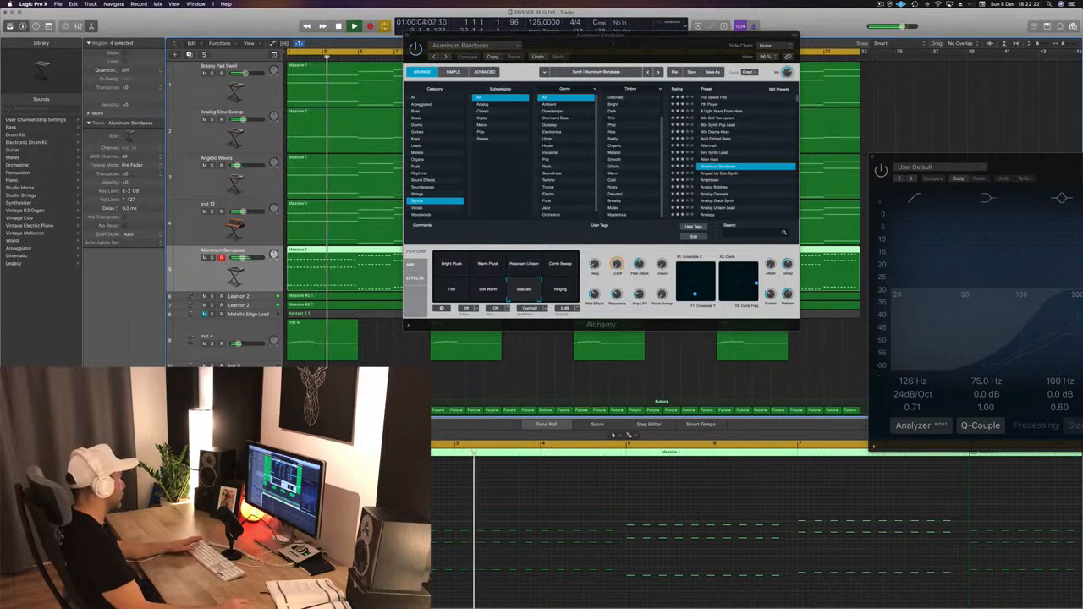
{"action": "left_click_drag", "start_coordinate": [656, 42], "coordinate": [700, 113]}
{"action": "key", "text": "Return"}
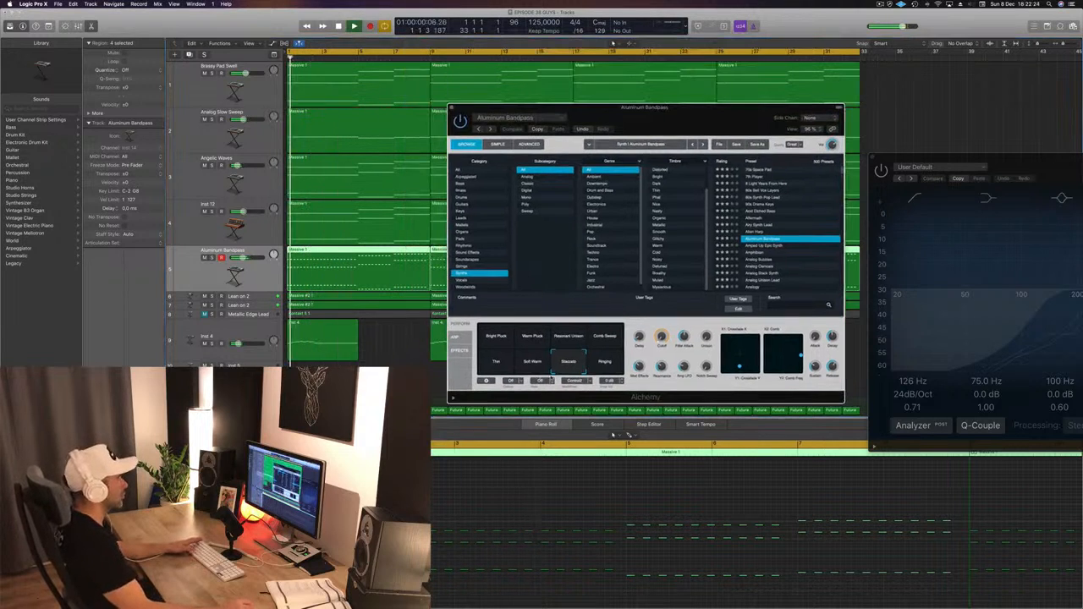
{"action": "left_click", "coordinate": [534, 366]}
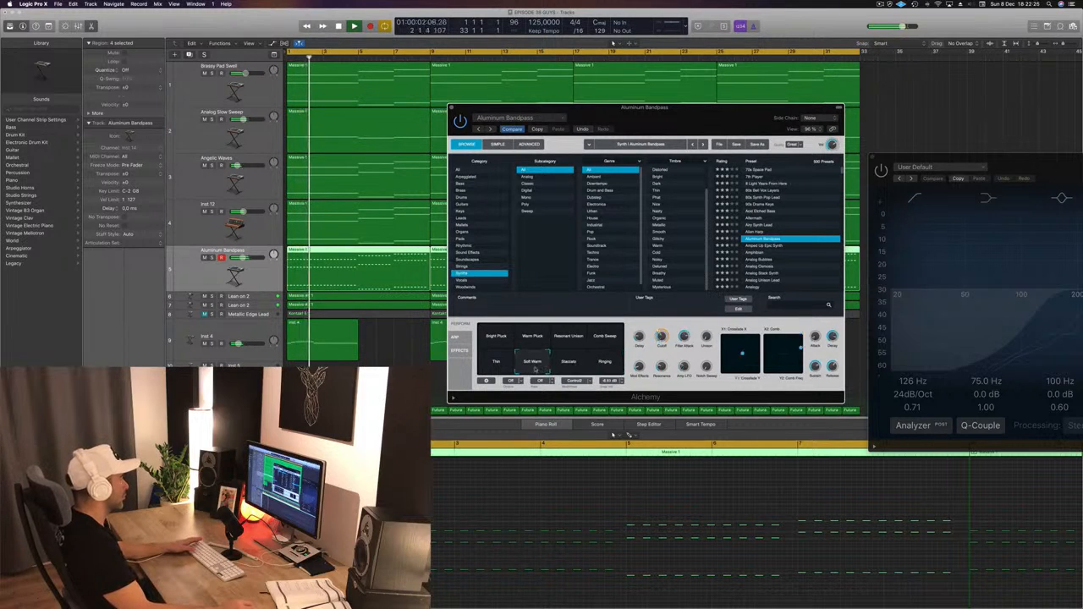
{"action": "left_click", "coordinate": [494, 368]}
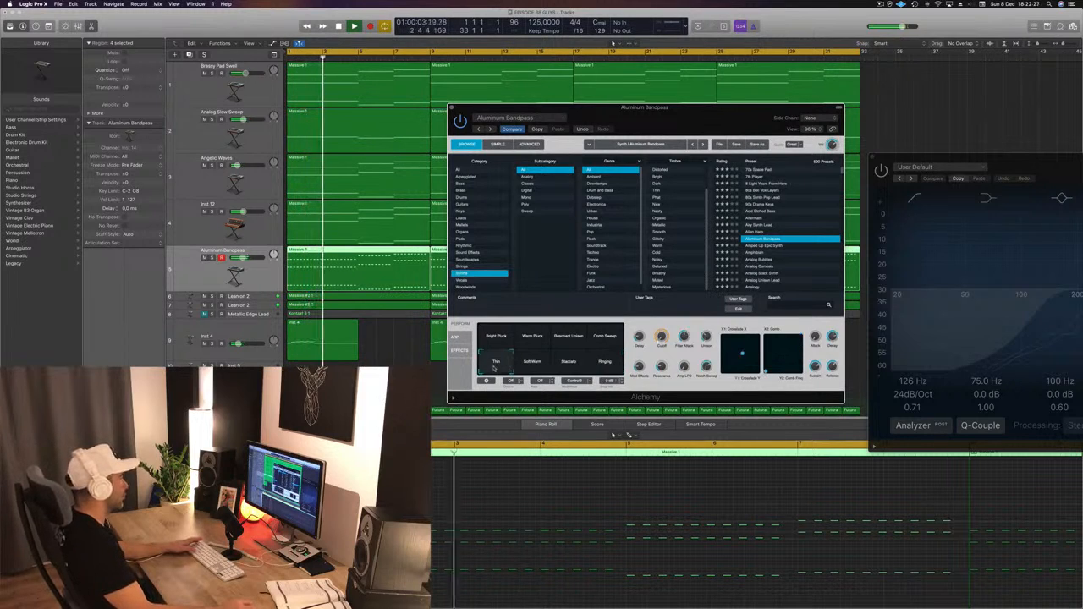
{"action": "left_click", "coordinate": [602, 342]}
- Step through the presets from Amped Up Epic Synth over Amphibian and Analog Bubbles to Analog Osmosis on the stabs
{"action": "key", "text": "Down"}
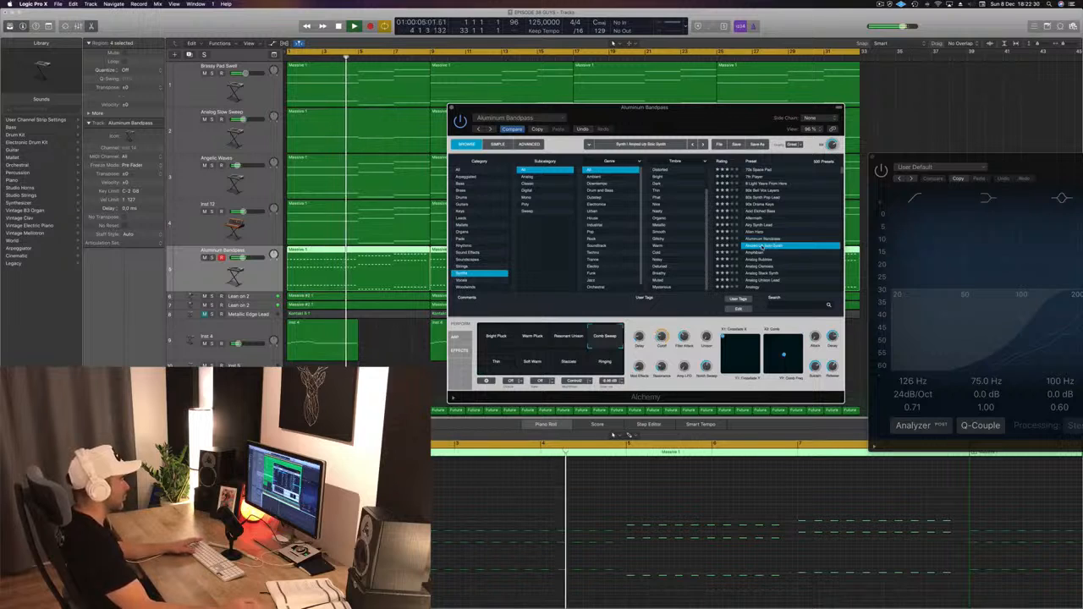
{"action": "key", "text": "Down"}
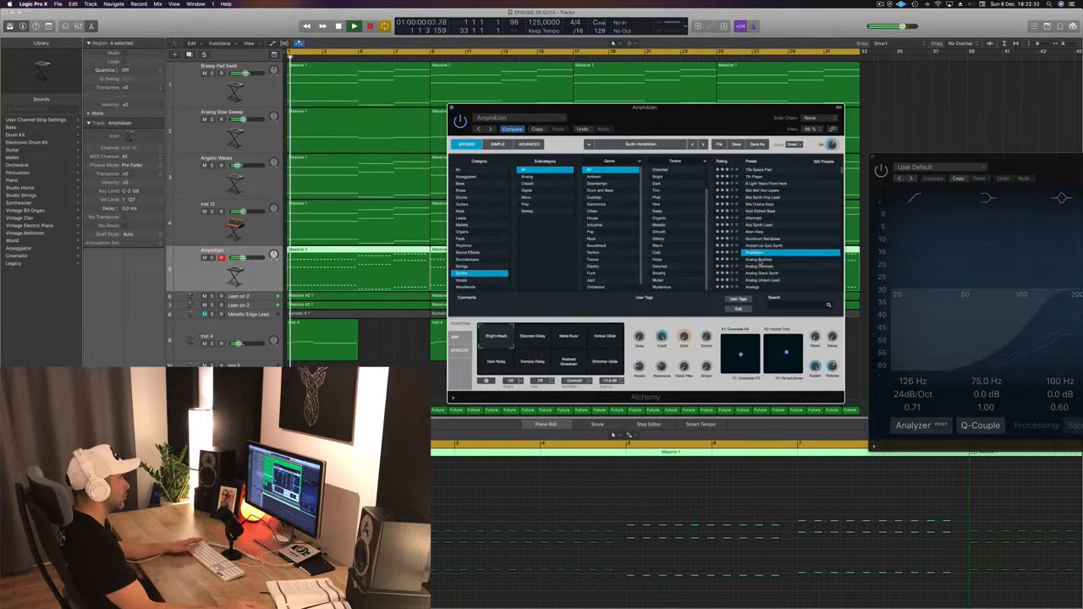
{"action": "key", "text": "Down"}
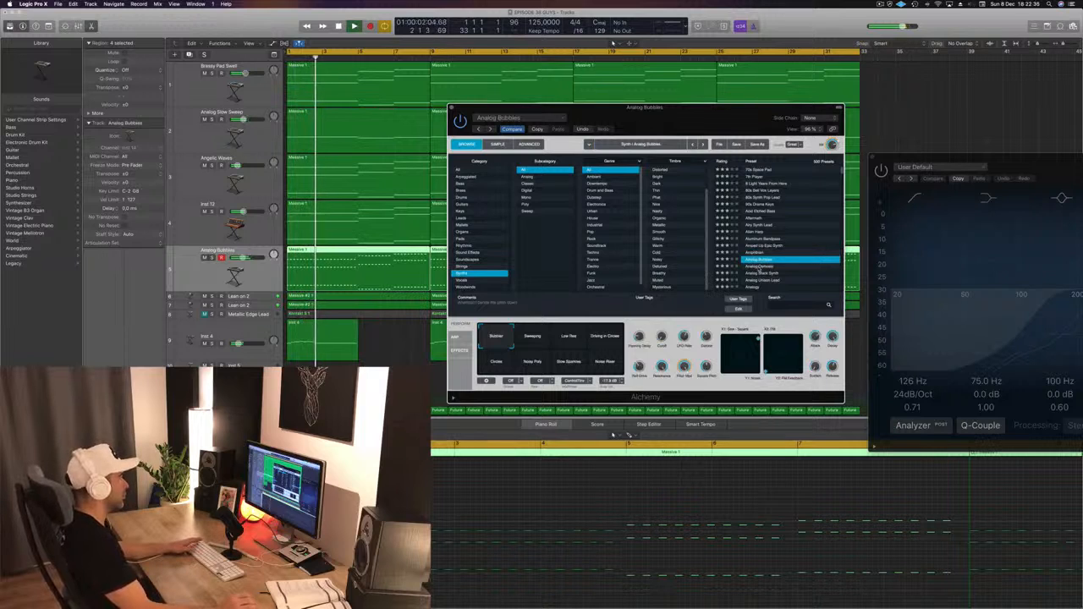
{"action": "key", "text": "Down"}
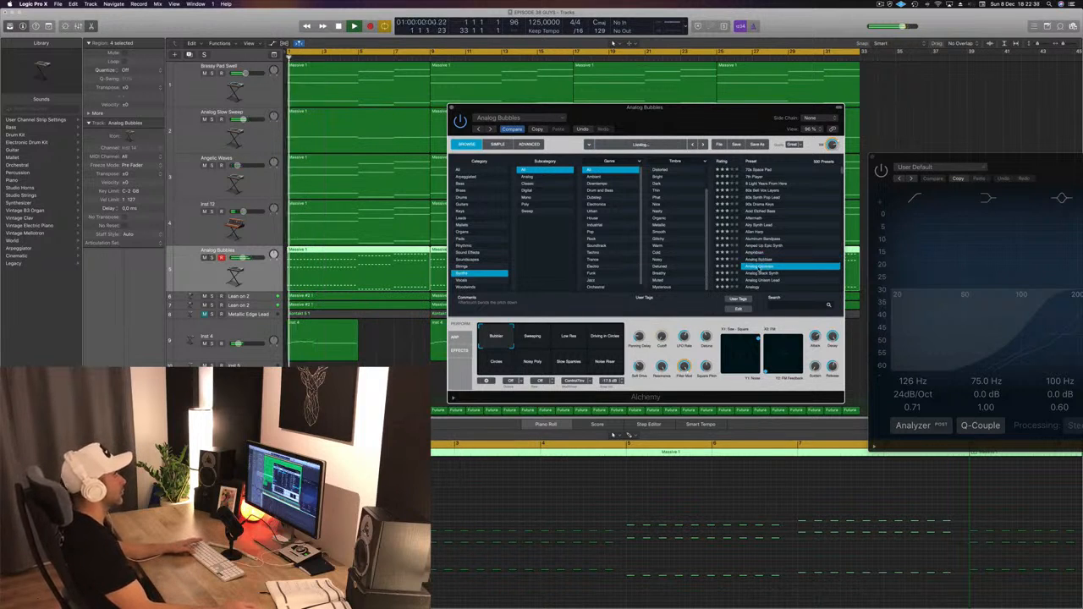
- Step through the presets from Analog Stack Synth over Analogy to Anthem Hook Lead on the chord stabs during playback
{"action": "key", "text": "Down"}
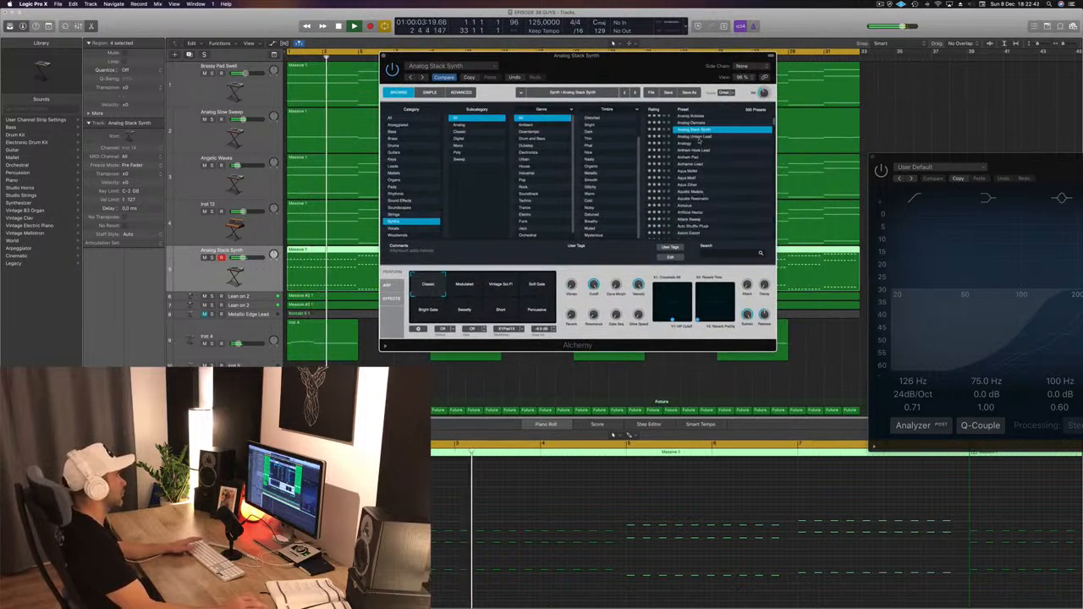
{"action": "key", "text": "Down"}
{"action": "key", "text": "Down"}
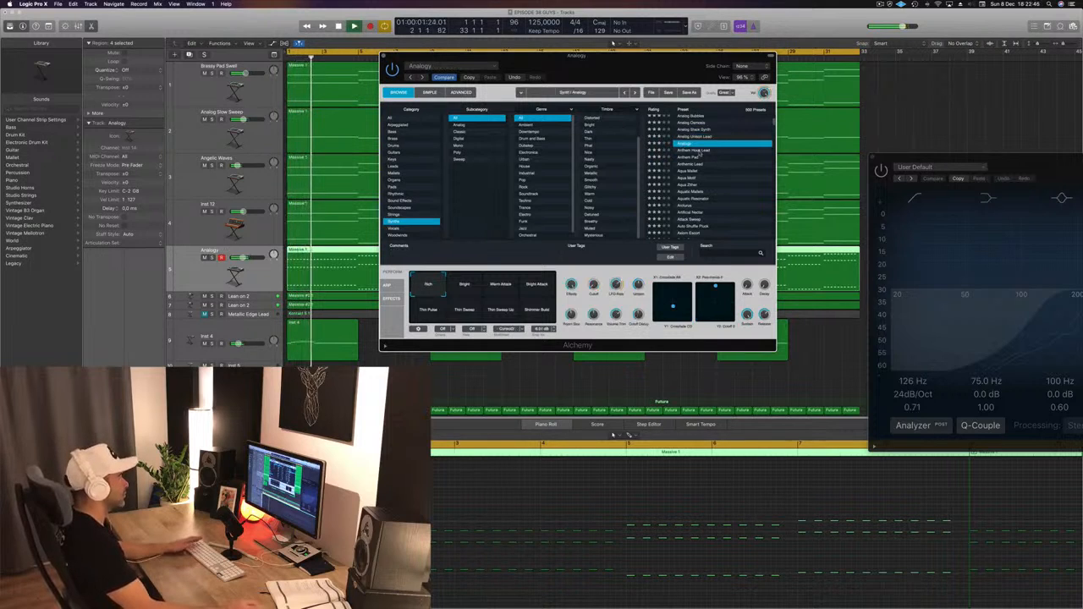
{"action": "key", "text": "Down"}
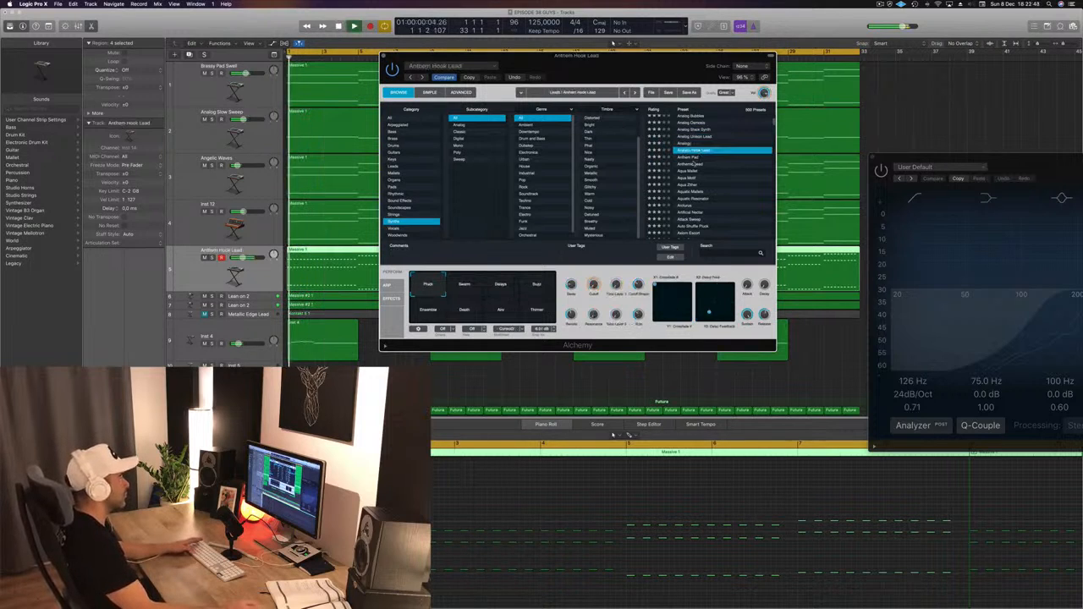
- Continue through the presets over Anthemic Lead and Aqua Mallet to Aqua Zither on the chord stabs
{"action": "key", "text": "Down"}
{"action": "key", "text": "Down"}
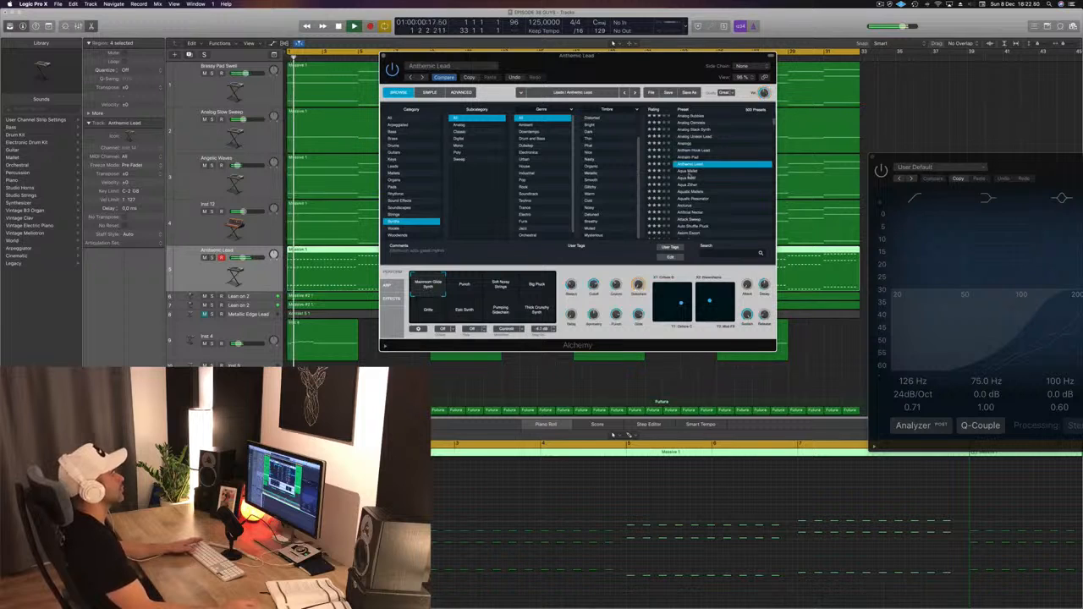
{"action": "key", "text": "Down"}
{"action": "key", "text": "Down"}
{"action": "key", "text": "Down"}
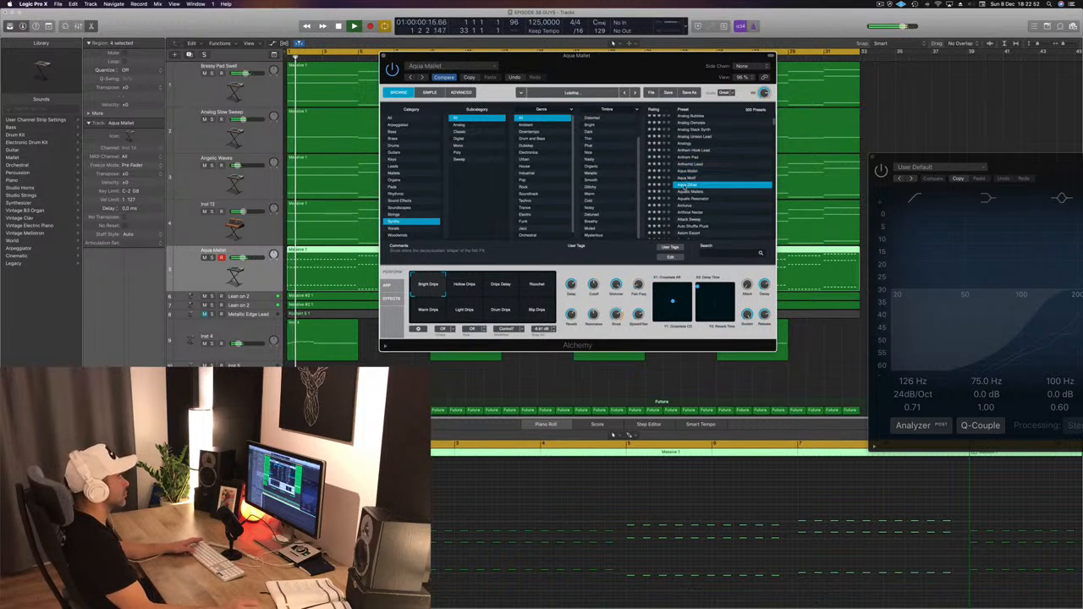
{"action": "key", "text": "Down"}
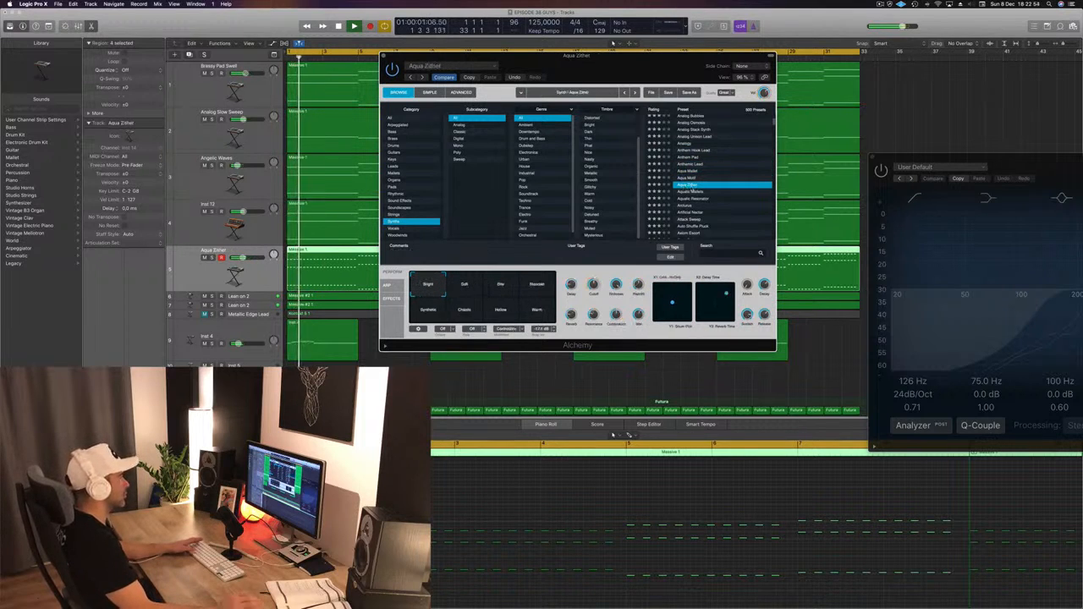
- Reposition the Alchemy window and audition Aqua Zither's snapshots, including Soft, Staccato, Synthetic, Chaotic and Warm
{"action": "left_click_drag", "start_coordinate": [689, 74], "coordinate": [715, 90]}
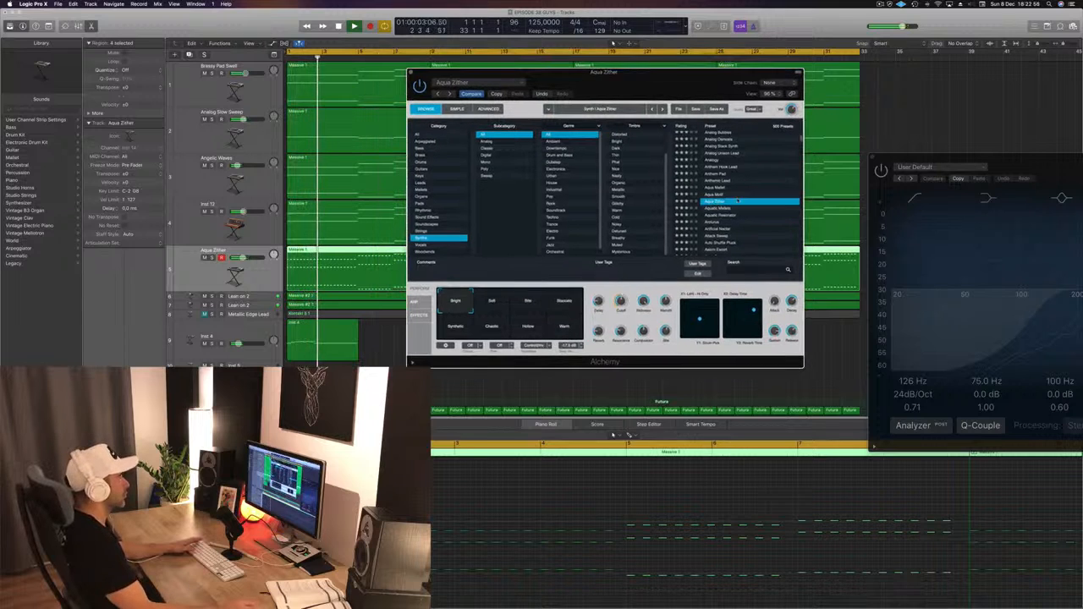
{"action": "left_click", "coordinate": [492, 301]}
{"action": "left_click", "coordinate": [524, 301]}
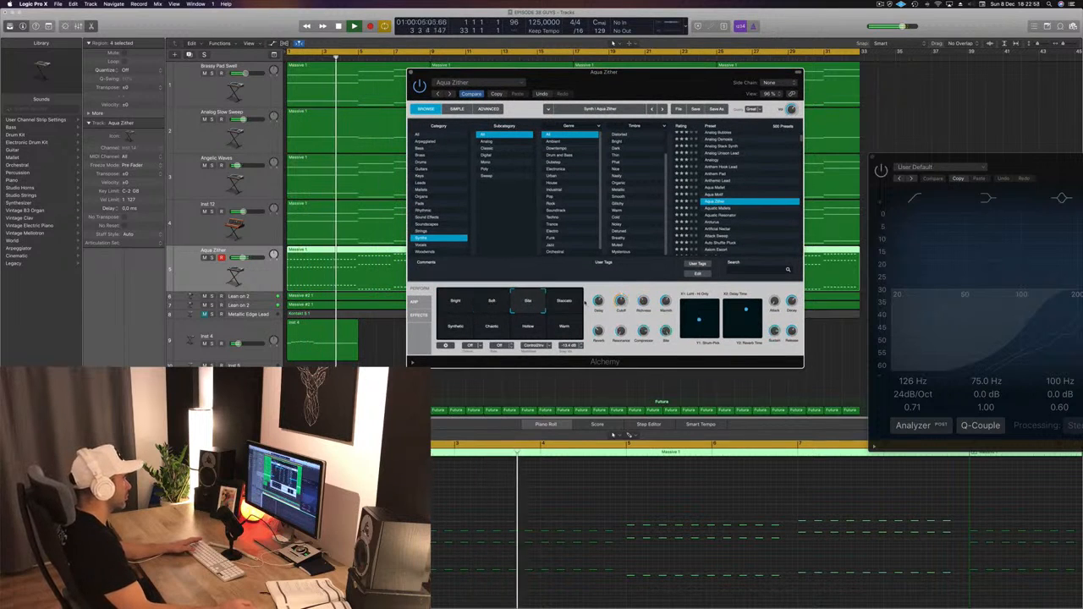
{"action": "left_click", "coordinate": [563, 303]}
{"action": "left_click", "coordinate": [455, 329]}
{"action": "left_click", "coordinate": [491, 327]}
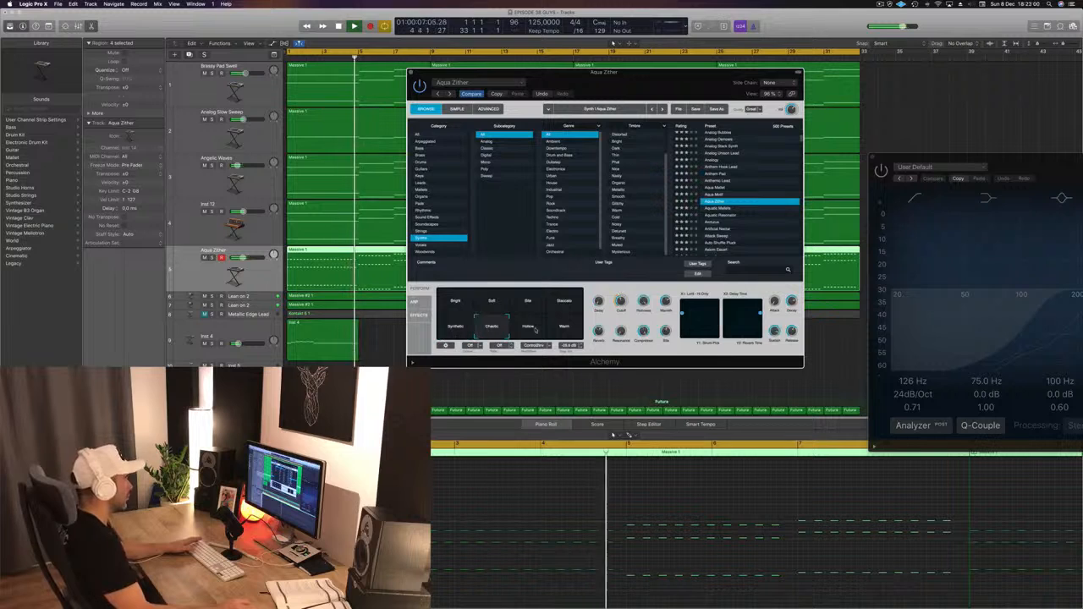
{"action": "left_click", "coordinate": [562, 327]}
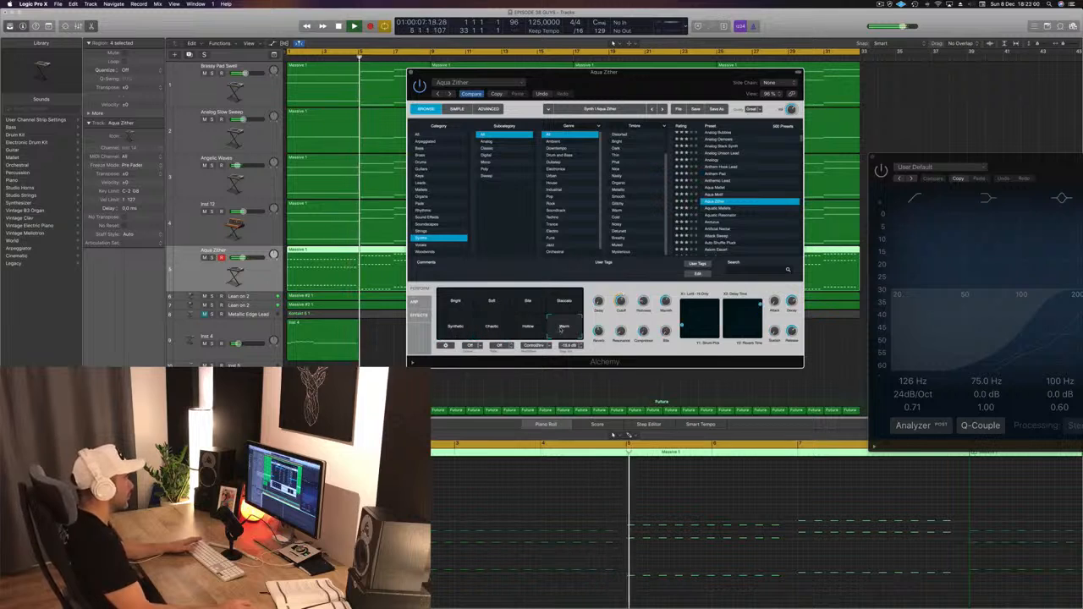
- Load the Aquatic Mallets preset and audition its snapshots, including Wet Tones and Very Deep, restarting playback between them
{"action": "left_click", "coordinate": [717, 208]}
{"action": "key", "text": "space"}
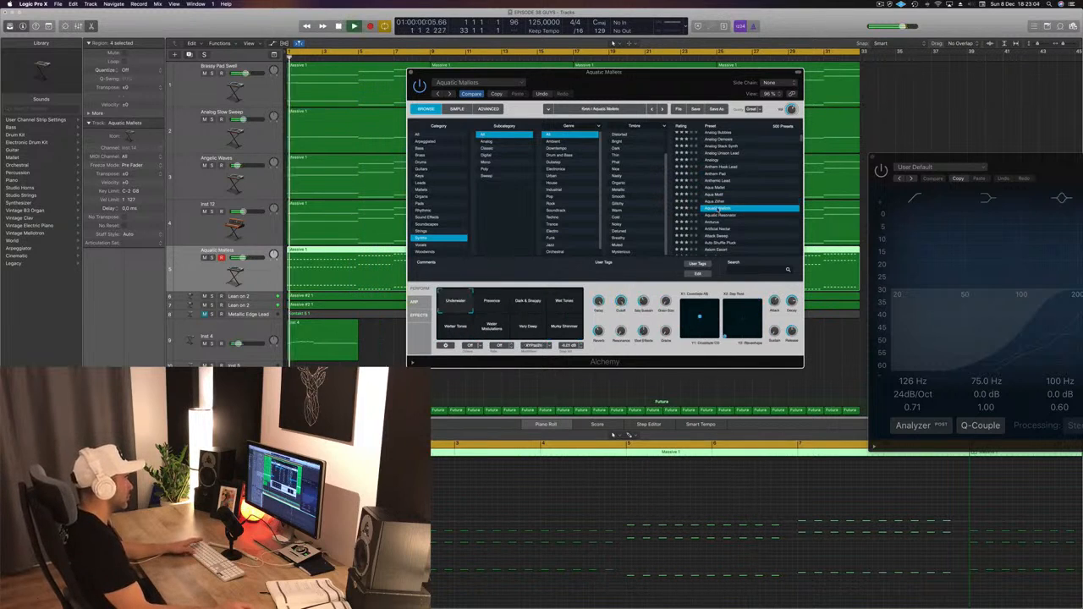
{"action": "left_click", "coordinate": [526, 303]}
{"action": "key", "text": "space"}
{"action": "key", "text": "space"}
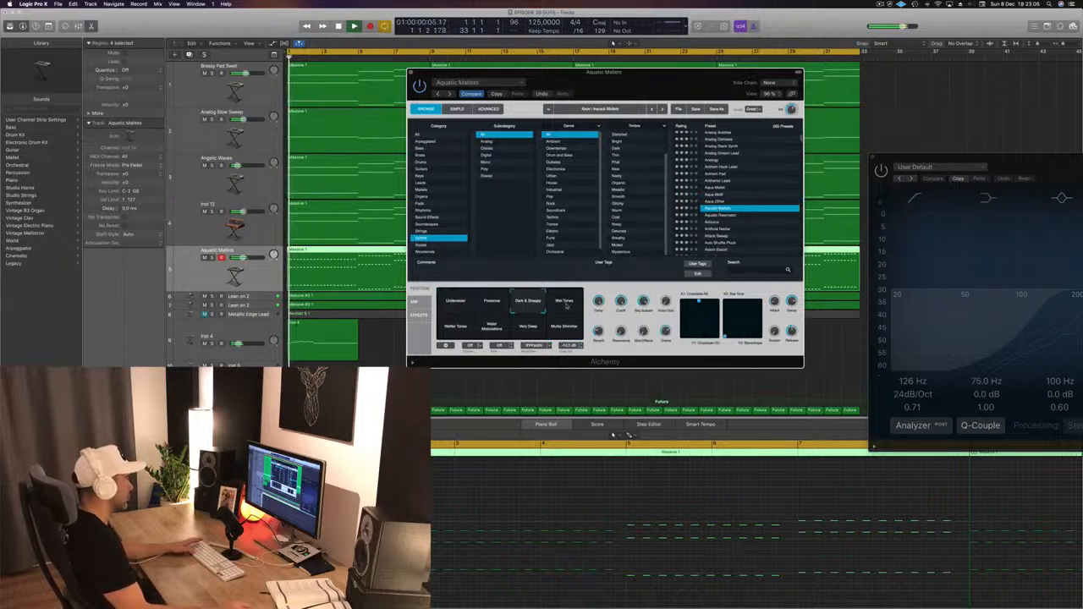
{"action": "left_click", "coordinate": [562, 305]}
{"action": "left_click", "coordinate": [456, 330]}
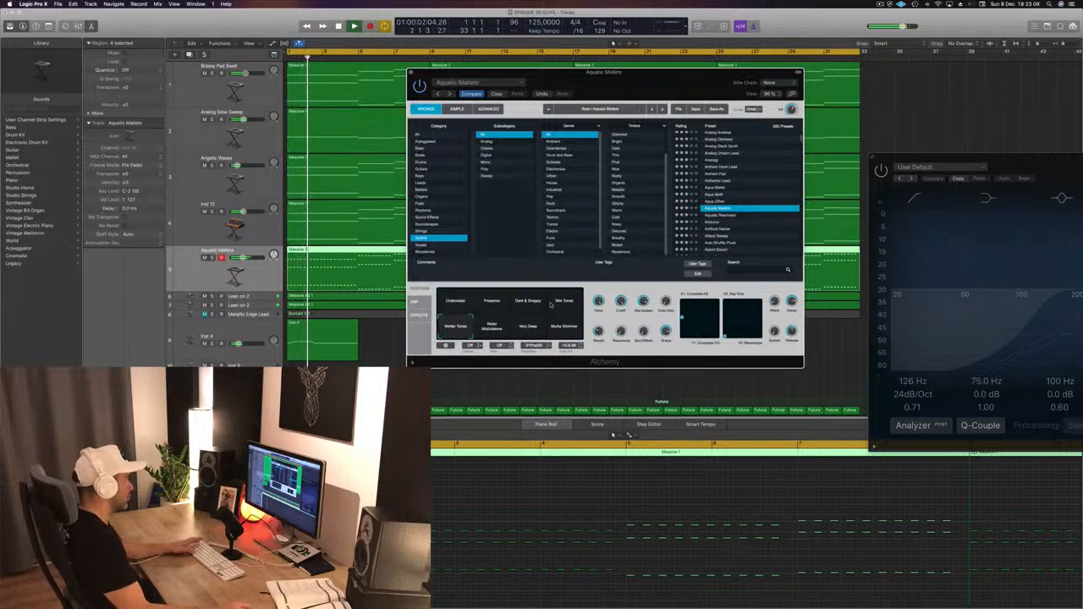
{"action": "left_click", "coordinate": [552, 304]}
{"action": "key", "text": "space"}
{"action": "key", "text": "space"}
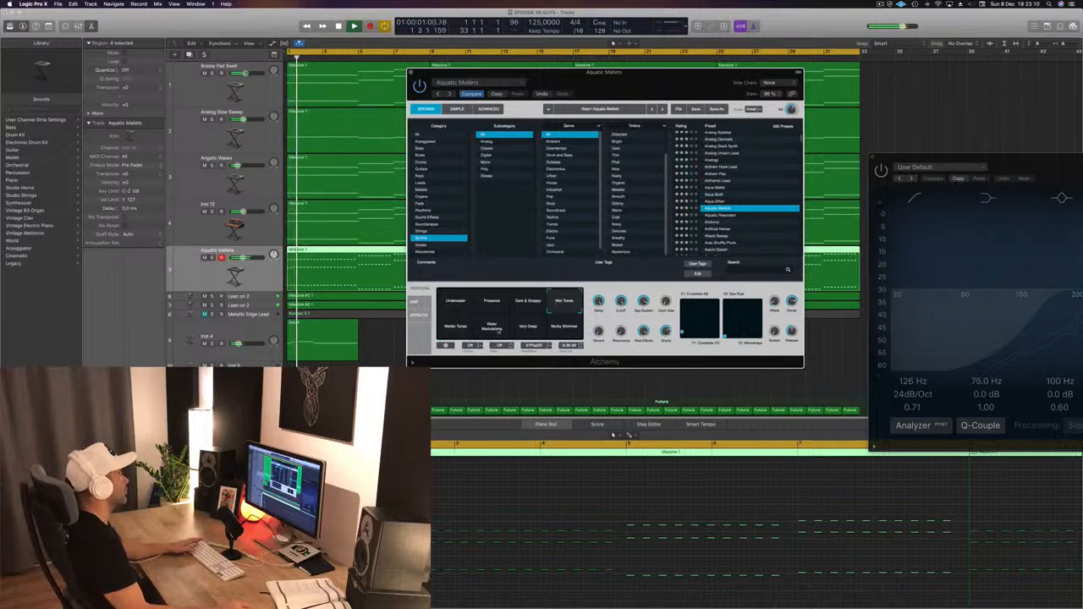
{"action": "left_click", "coordinate": [526, 330]}
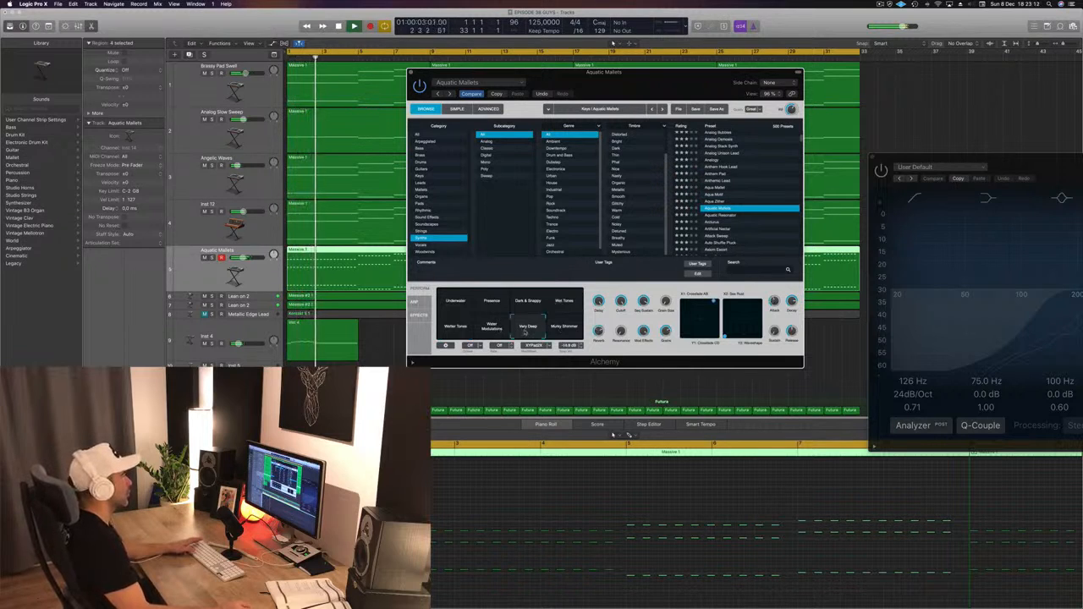
- Try the Arcturus preset on the chord stabs and stop playback
{"action": "left_click", "coordinate": [757, 220]}
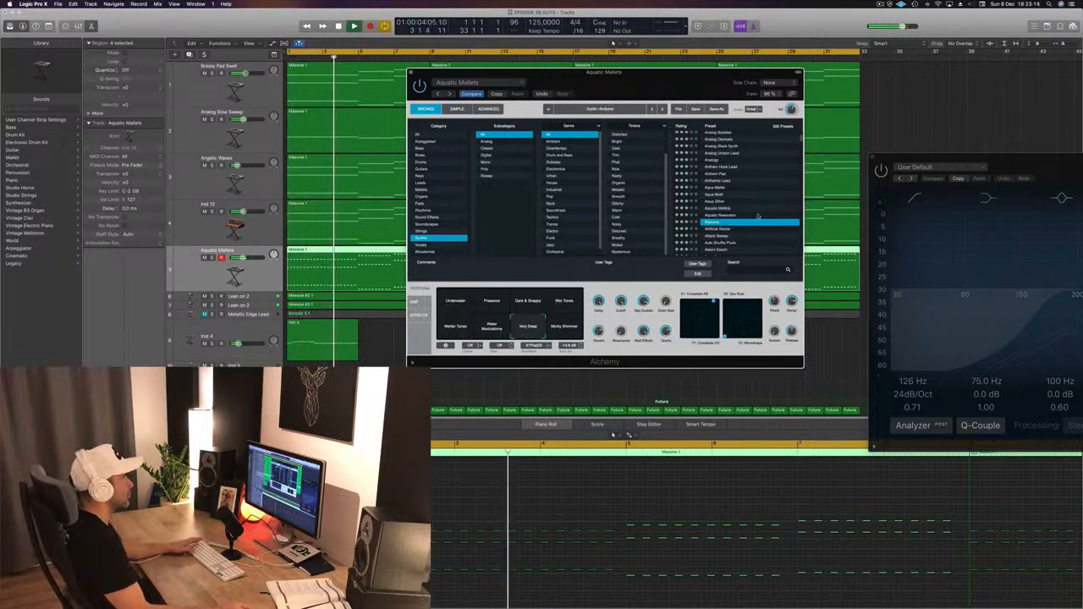
{"action": "scroll", "coordinate": [758, 215], "scroll_direction": "down", "scroll_amount": 4}
{"action": "key", "text": "space"}
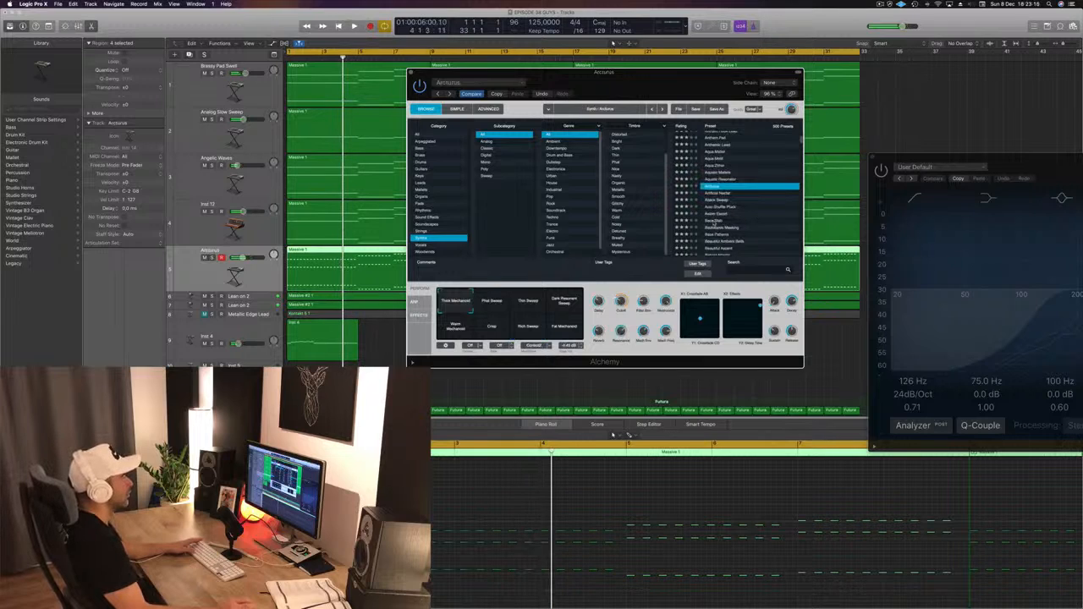
- Load the Back Stab preset and audition its Bright Attack and Bright Sustain snapshots during playback
{"action": "left_click", "coordinate": [715, 221]}
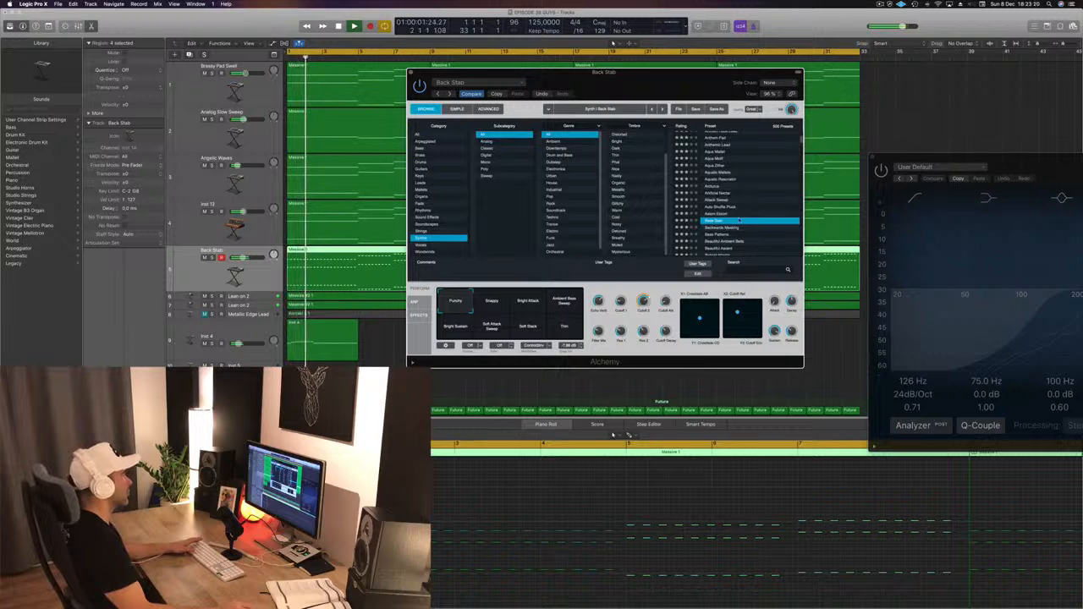
{"action": "scroll", "coordinate": [740, 219], "scroll_direction": "down", "scroll_amount": 3}
{"action": "left_click_drag", "start_coordinate": [490, 307], "coordinate": [540, 307]}
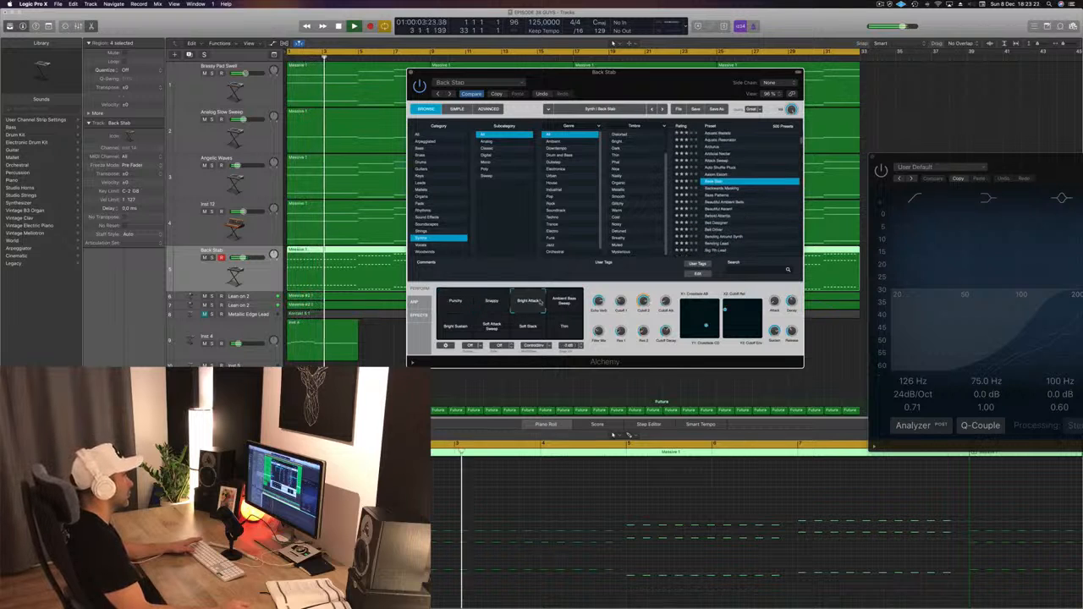
{"action": "left_click", "coordinate": [439, 327]}
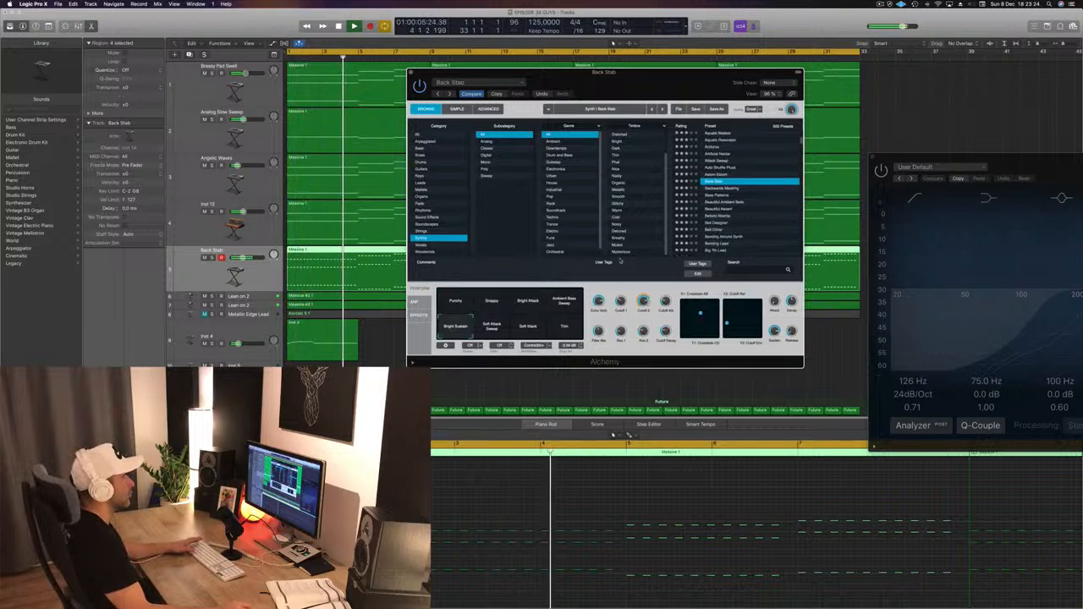
- Try the presets from Beautiful Ascent over Behold Atlantis, Bell Designer and Bending Around Synth to Bending Lead on the stabs
{"action": "scroll", "coordinate": [748, 193], "scroll_direction": "down", "scroll_amount": 2}
{"action": "left_click", "coordinate": [749, 192]}
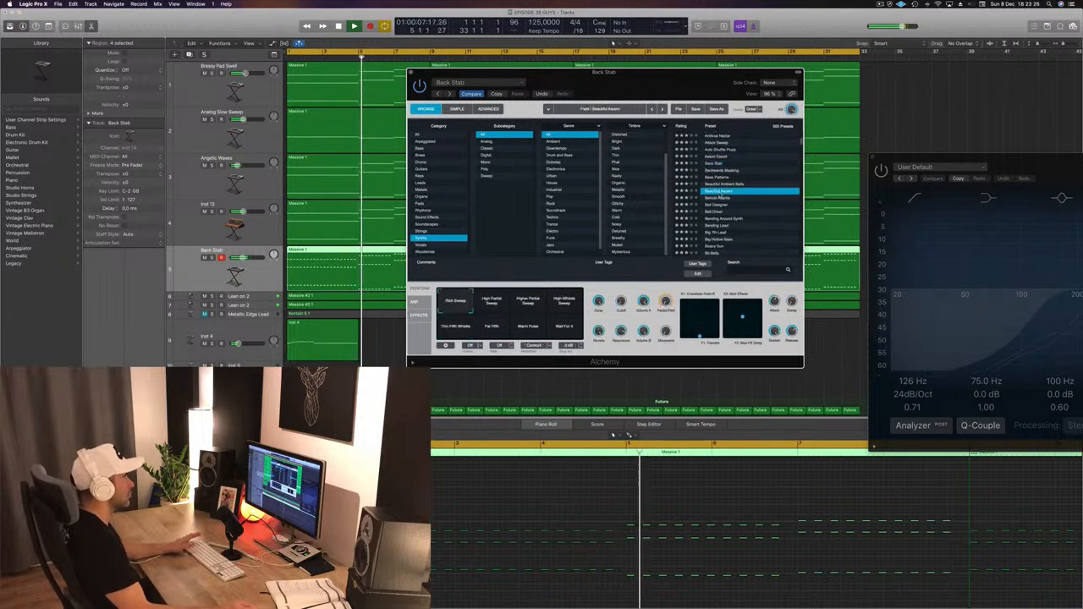
{"action": "left_click", "coordinate": [719, 198]}
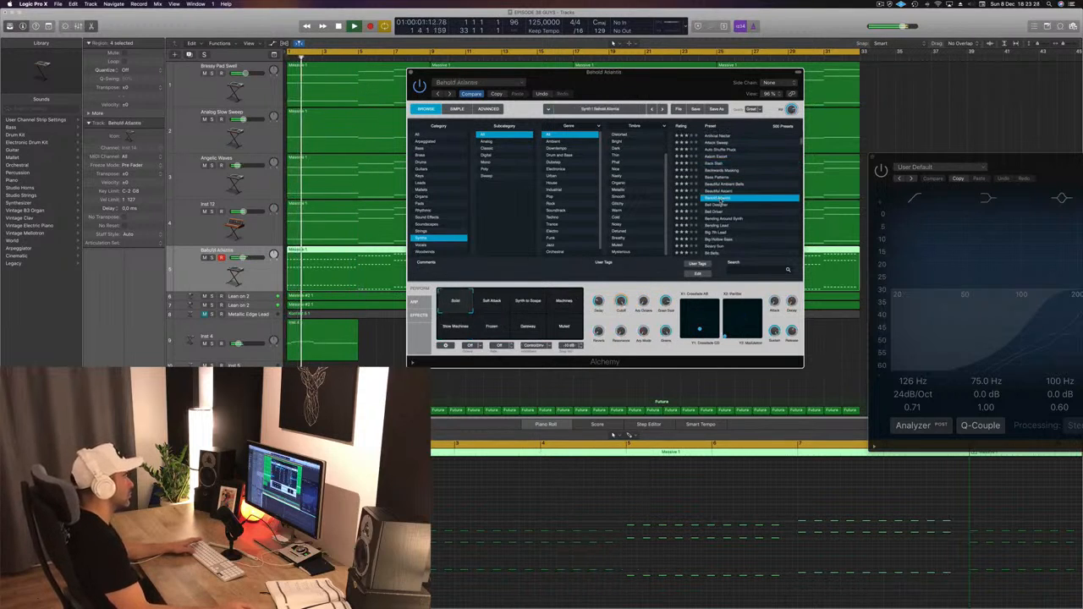
{"action": "left_click", "coordinate": [716, 205]}
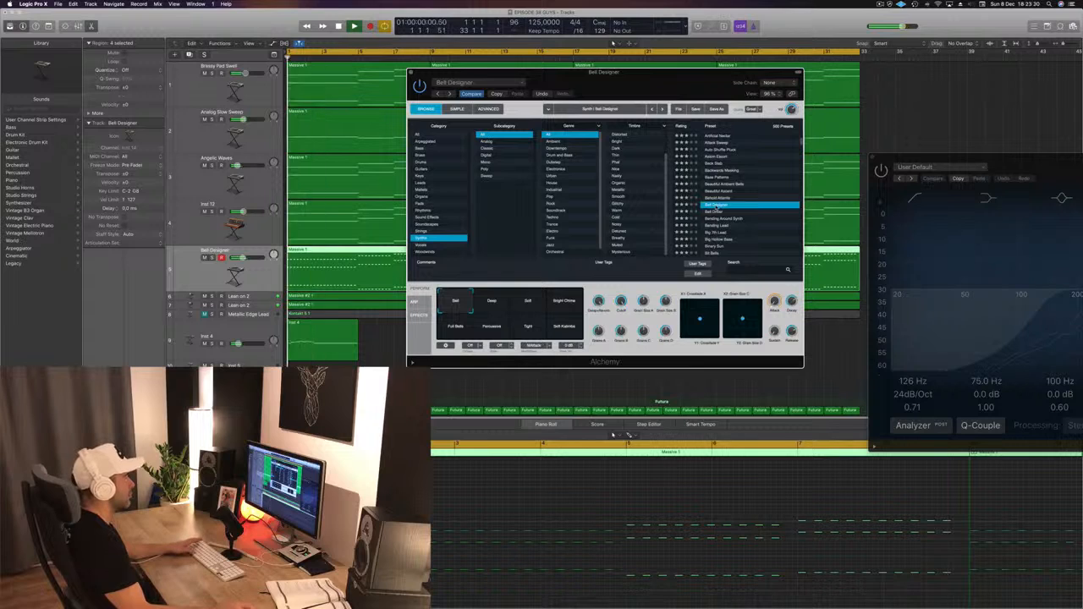
{"action": "left_click", "coordinate": [720, 202]}
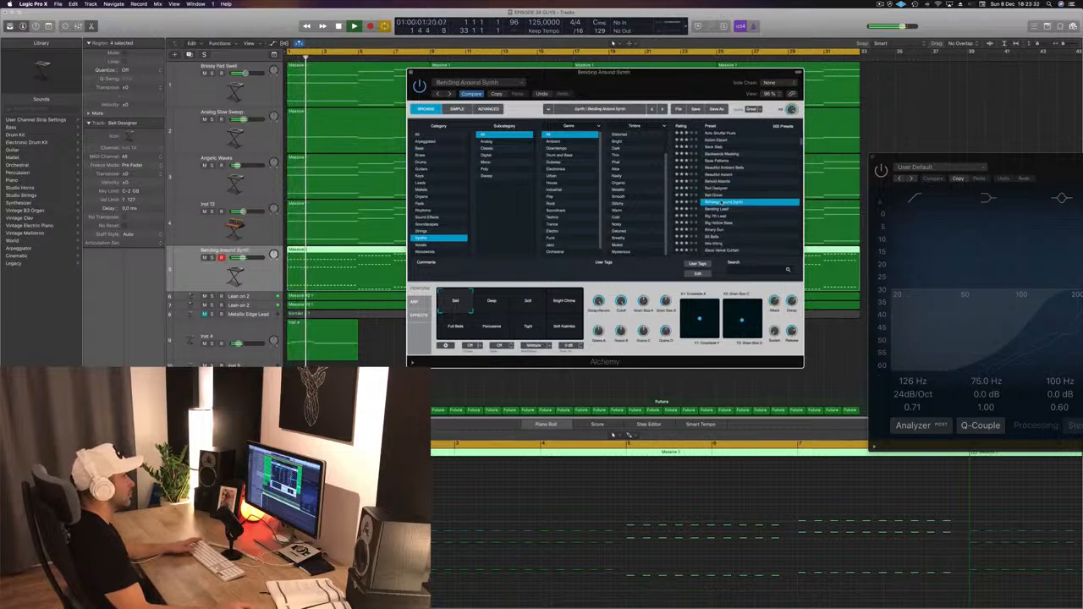
{"action": "key", "text": "space"}
{"action": "scroll", "coordinate": [760, 179], "scroll_direction": "down", "scroll_amount": 2}
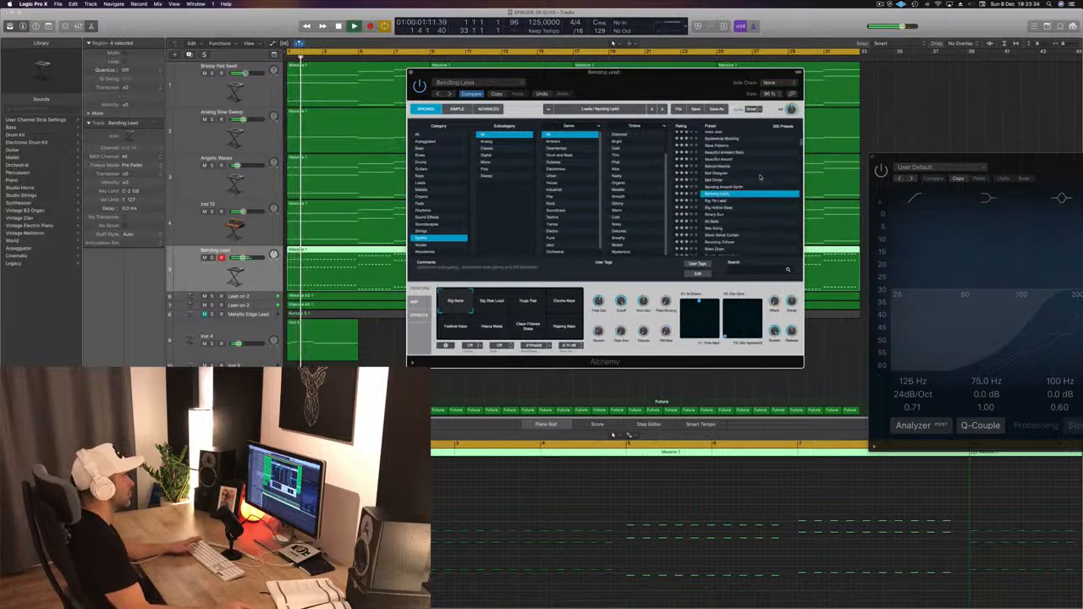
- Load the Big Hollow Bass preset and audition its Stab Delay, Sync, Sequenced, Distorted, Panning and Buzzing snapshots
{"action": "left_click", "coordinate": [716, 200]}
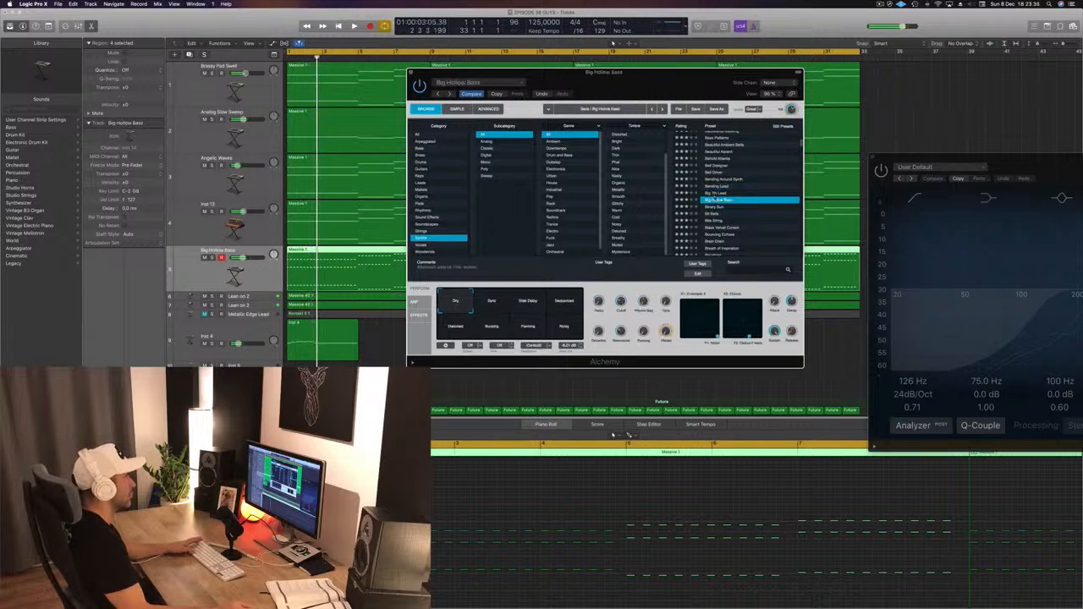
{"action": "left_click", "coordinate": [528, 300]}
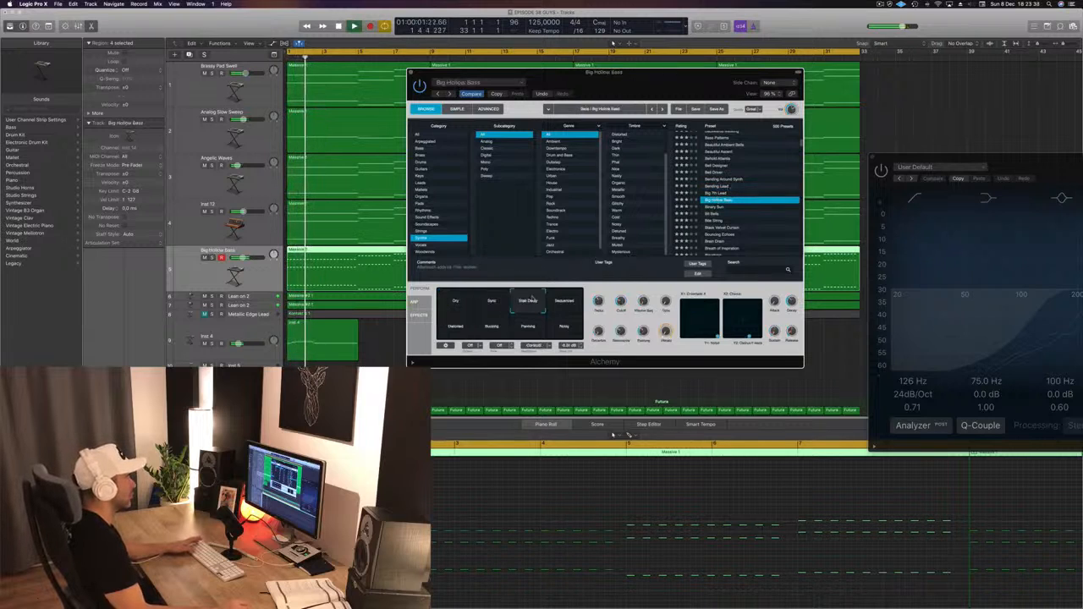
{"action": "left_click", "coordinate": [492, 301]}
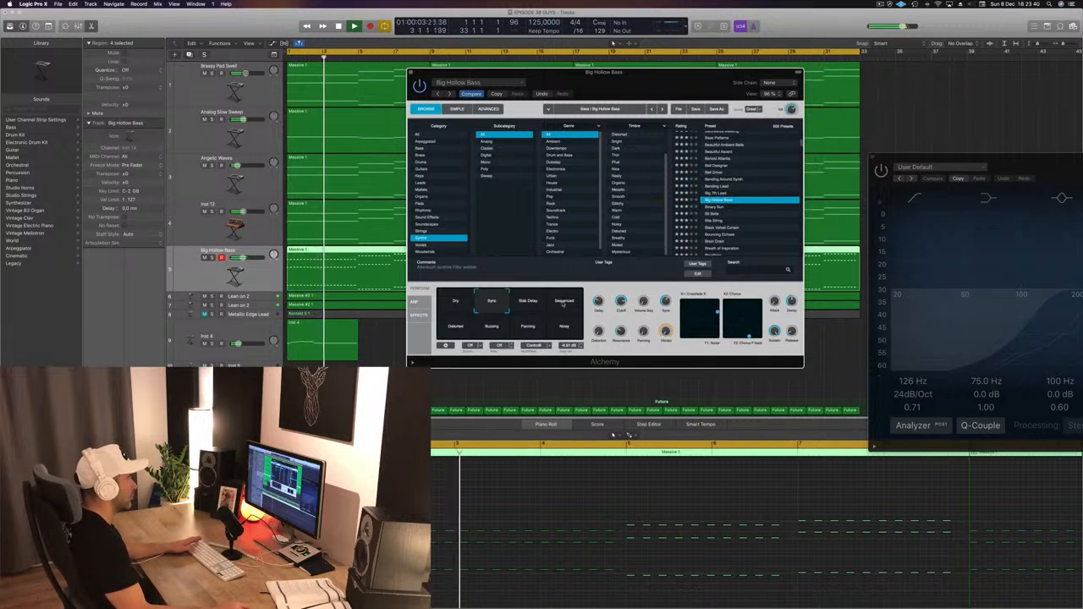
{"action": "left_click", "coordinate": [563, 301]}
{"action": "left_click", "coordinate": [464, 326]}
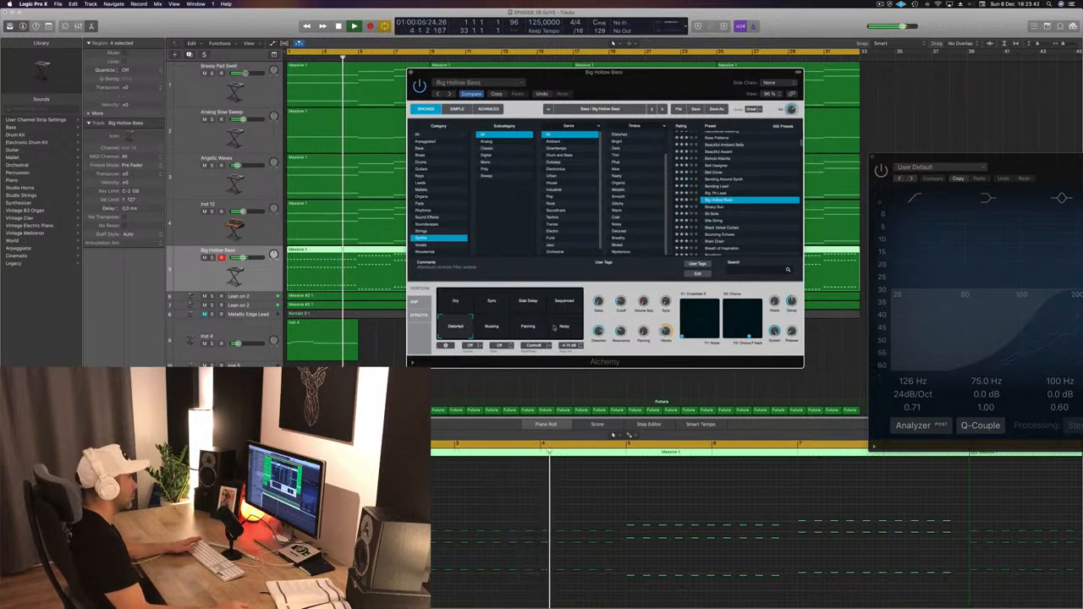
{"action": "left_click", "coordinate": [526, 328]}
{"action": "left_click", "coordinate": [492, 326]}
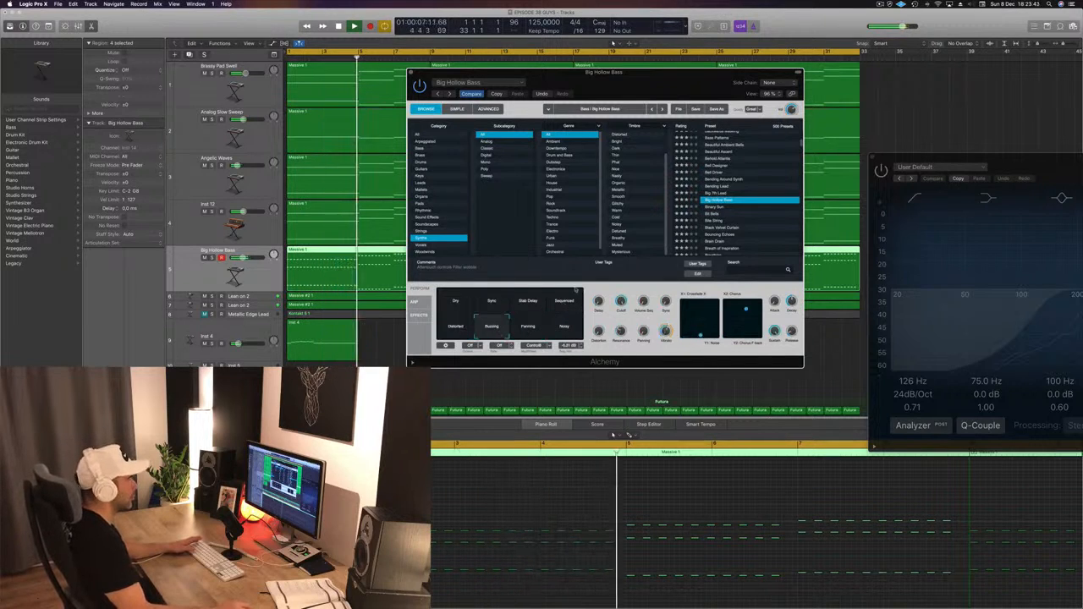
- Load the Binary Sun preset on the stabs and audition its snapshots from Warm Texture through Light Crunchy during playback
{"action": "left_click", "coordinate": [715, 207]}
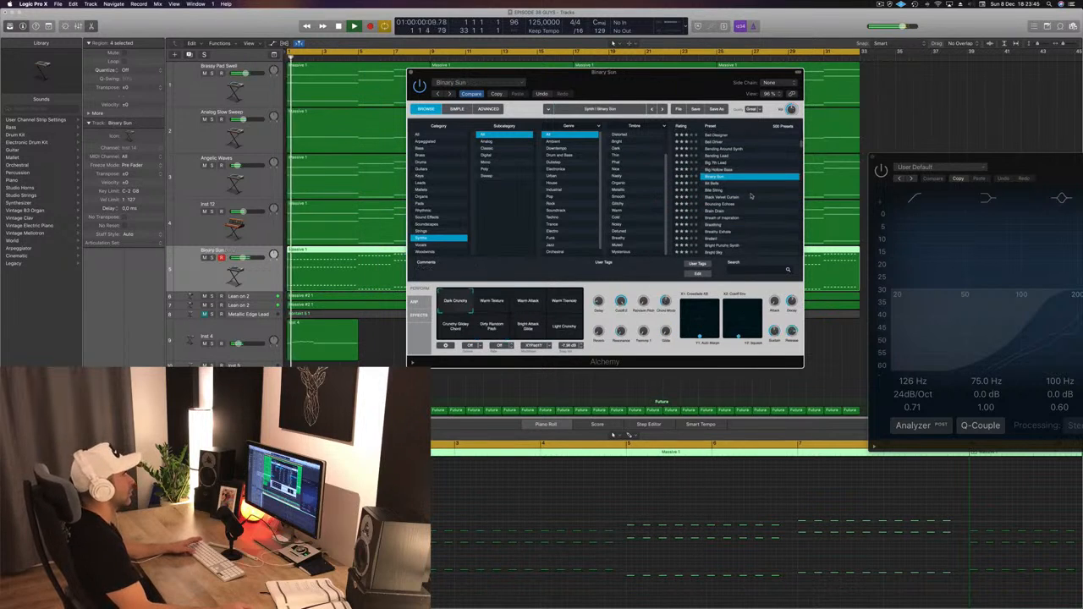
{"action": "left_click", "coordinate": [491, 306]}
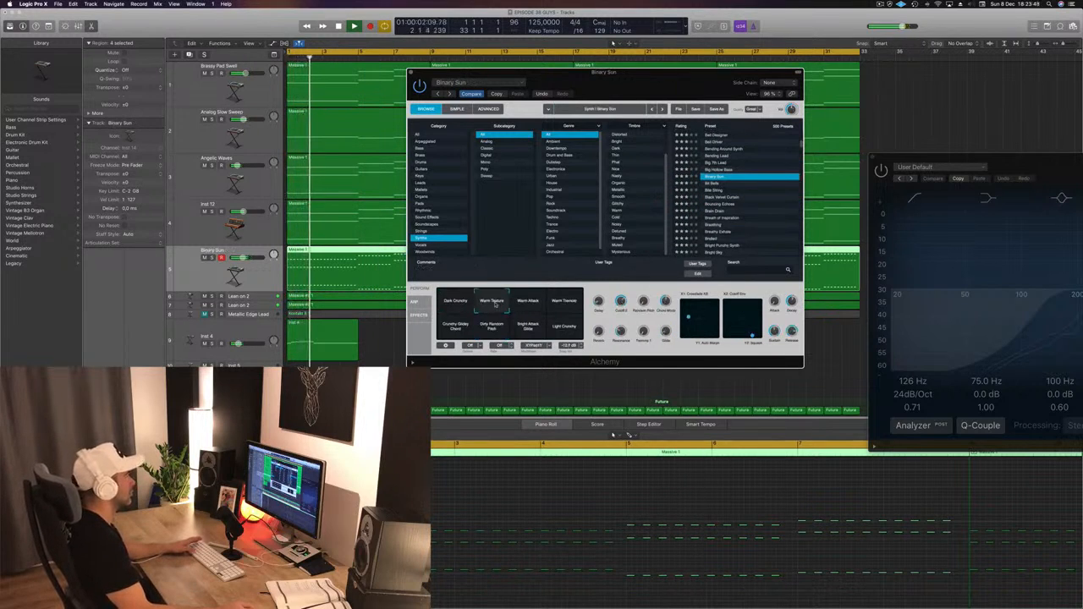
{"action": "left_click", "coordinate": [527, 306]}
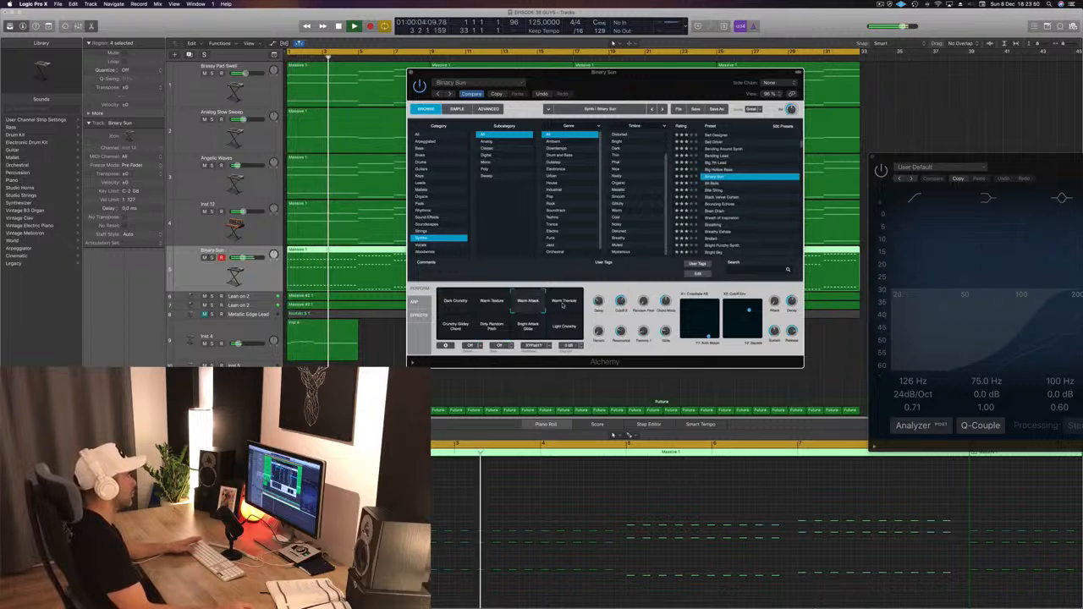
{"action": "left_click", "coordinate": [562, 306]}
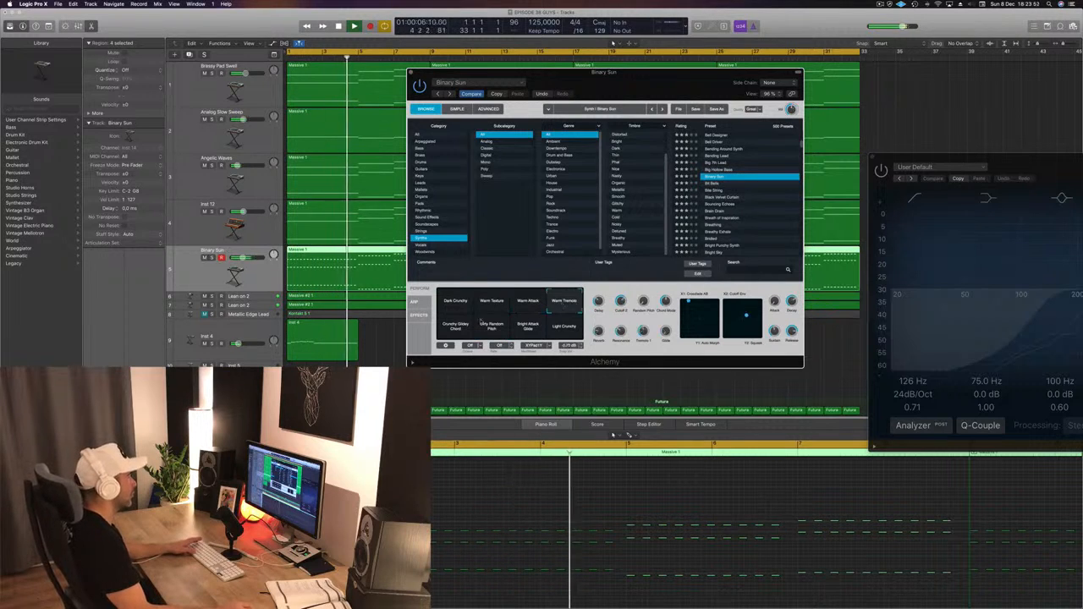
{"action": "left_click", "coordinate": [455, 327]}
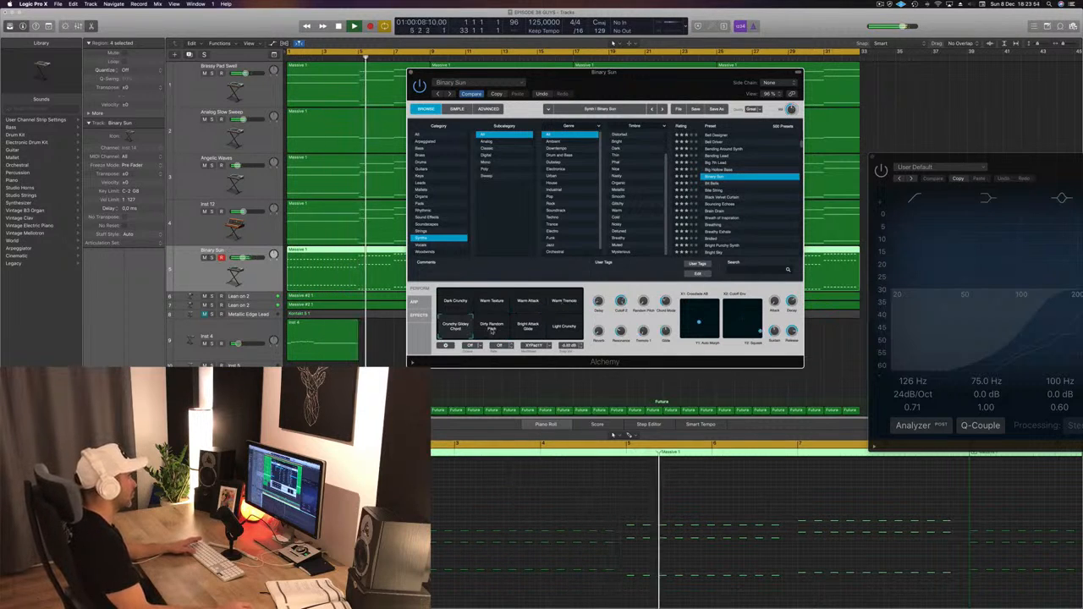
{"action": "left_click", "coordinate": [491, 328]}
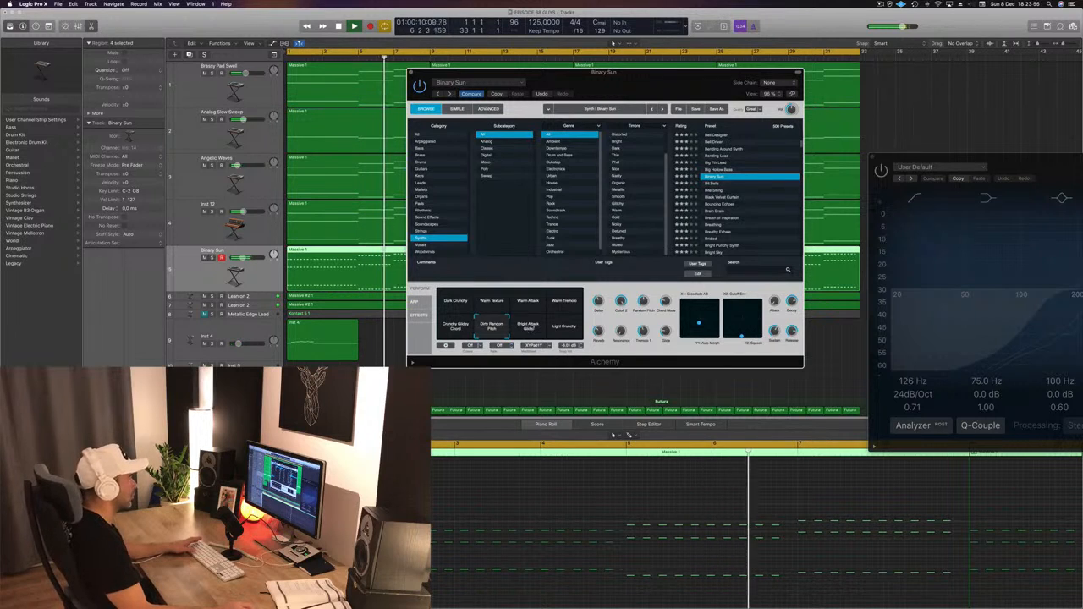
{"action": "left_click", "coordinate": [542, 331]}
{"action": "left_click", "coordinate": [564, 328]}
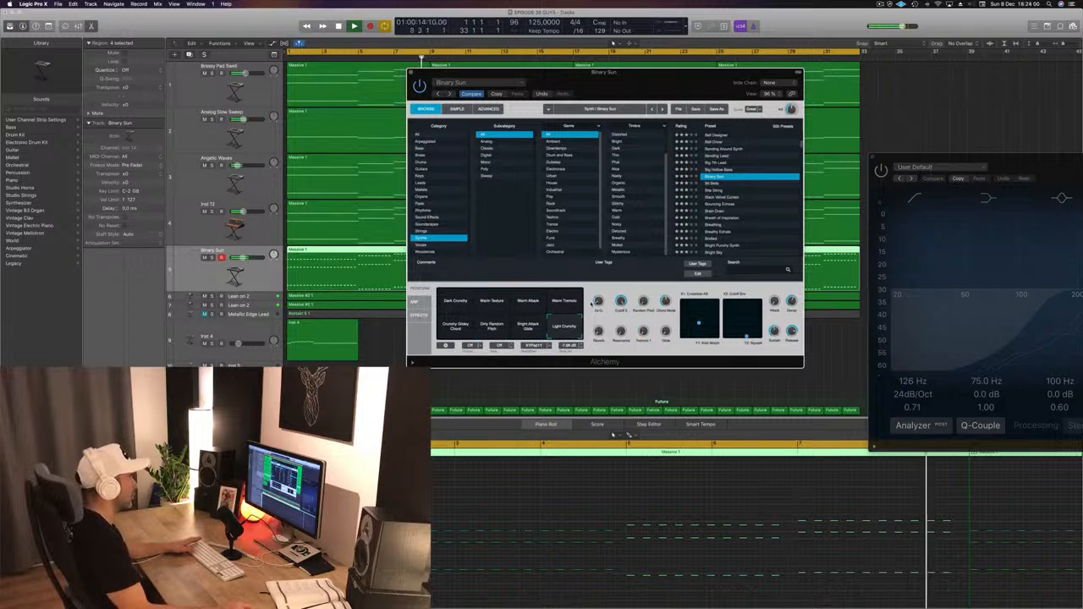
- Select Binary Sun's Dark Crunchy snapshot, adjust its cutoff, and solo the stab track briefly to check the sound
{"action": "key", "text": "Return"}
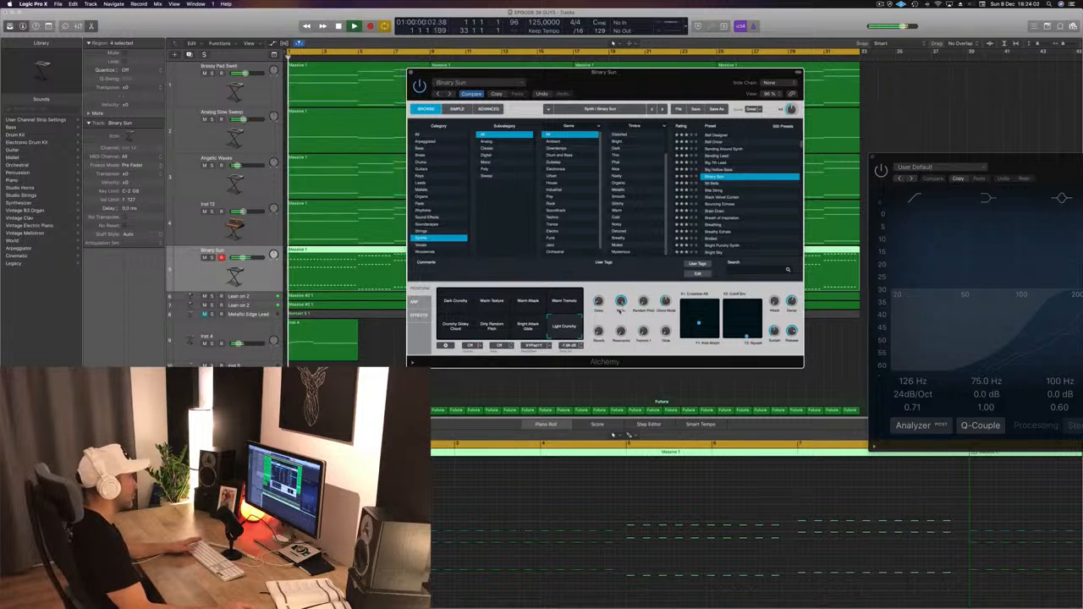
{"action": "left_click_drag", "start_coordinate": [620, 310], "coordinate": [622, 319]}
{"action": "left_click", "coordinate": [444, 300]}
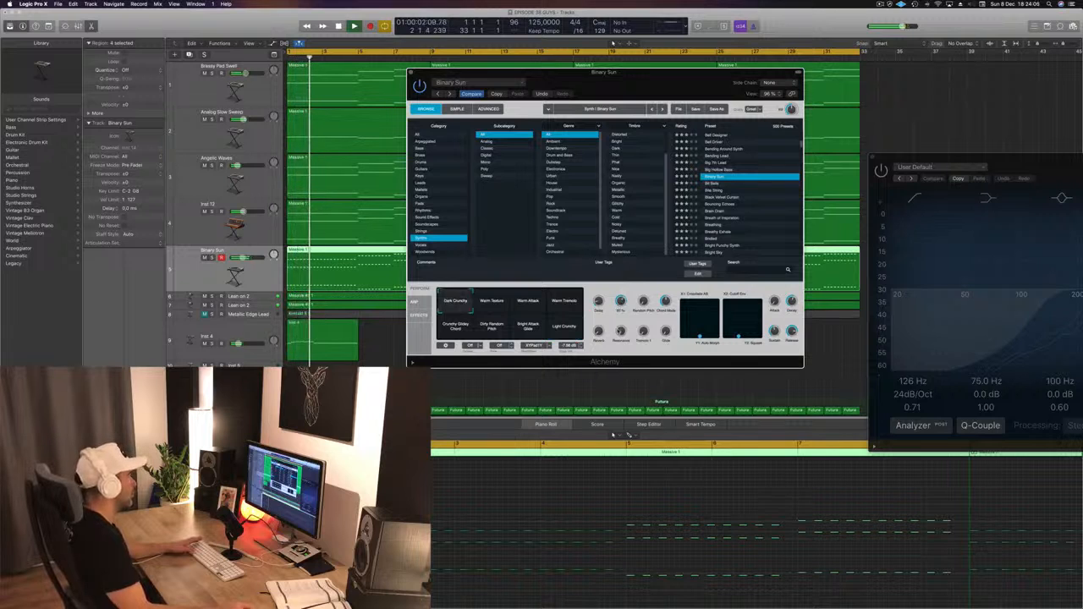
{"action": "key", "text": "Return"}
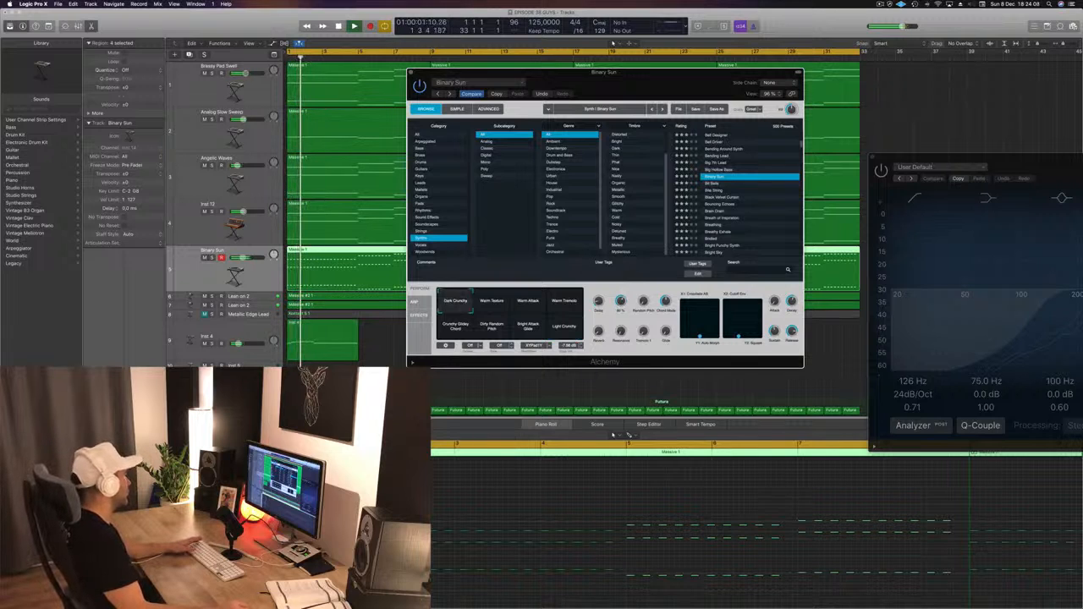
{"action": "key", "text": "s"}
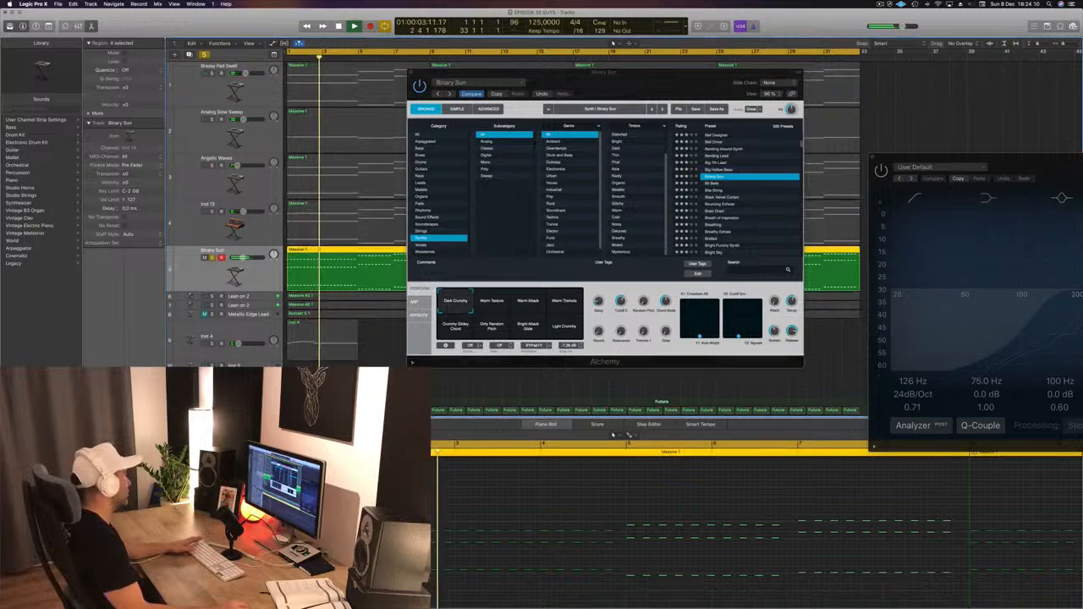
{"action": "key", "text": "s"}
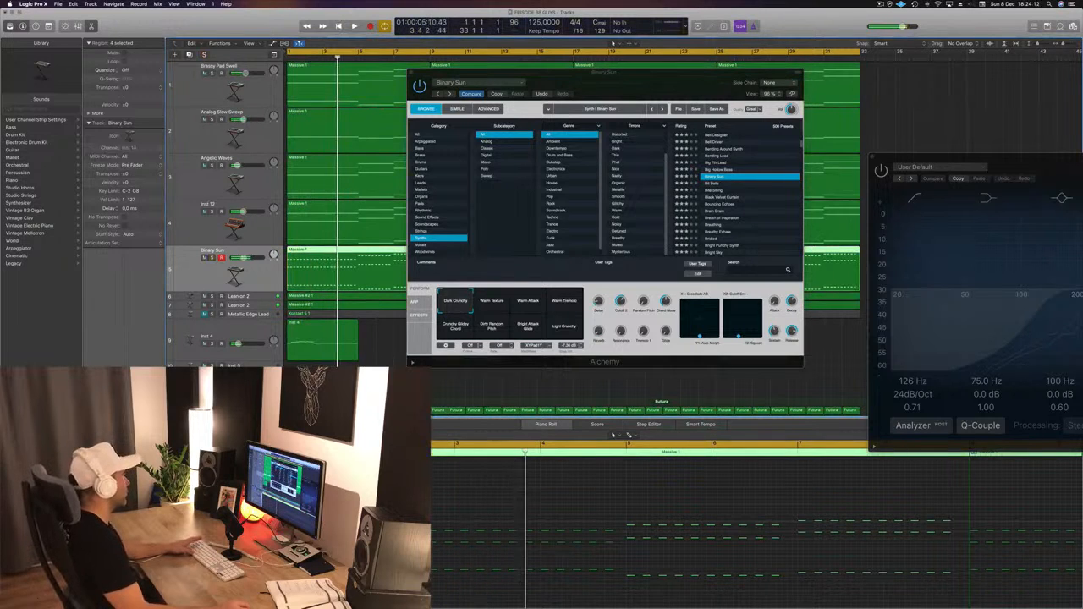
- Move the Alchemy window aside and close it, and bring the stab track's Channel EQ into full view during playback
{"action": "left_click_drag", "start_coordinate": [493, 75], "coordinate": [657, 44]}
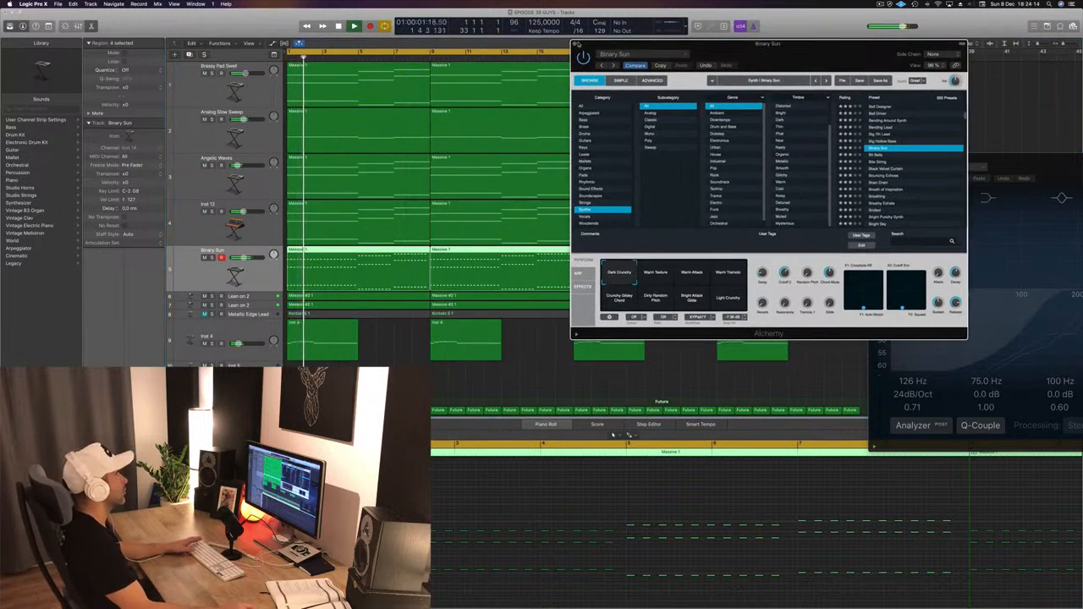
{"action": "left_click", "coordinate": [575, 44]}
{"action": "key", "text": "space"}
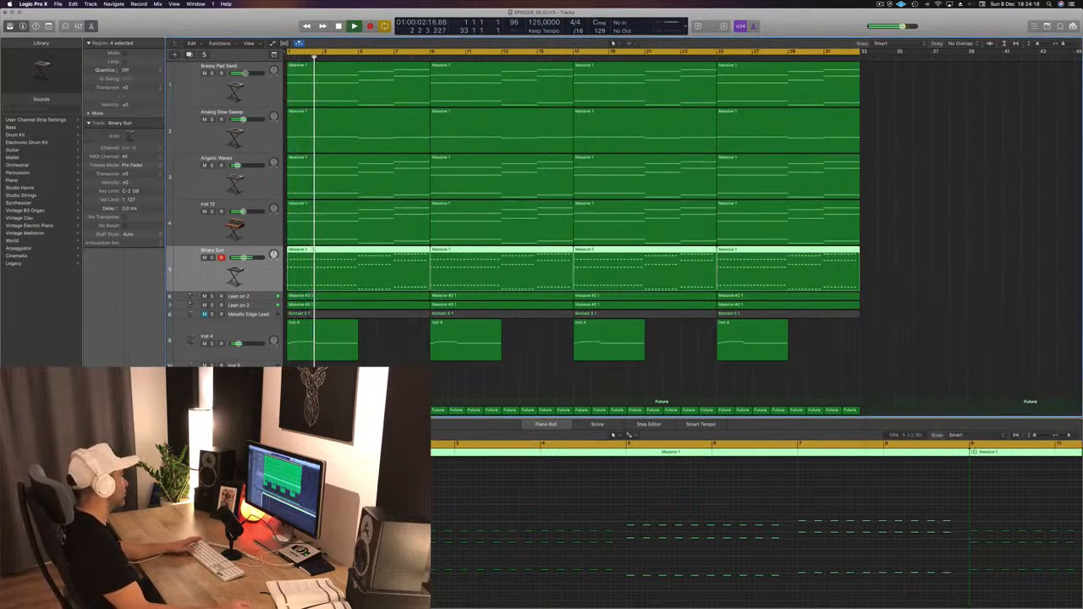
{"action": "key", "text": "v"}
{"action": "left_click_drag", "start_coordinate": [945, 161], "coordinate": [224, 153]}
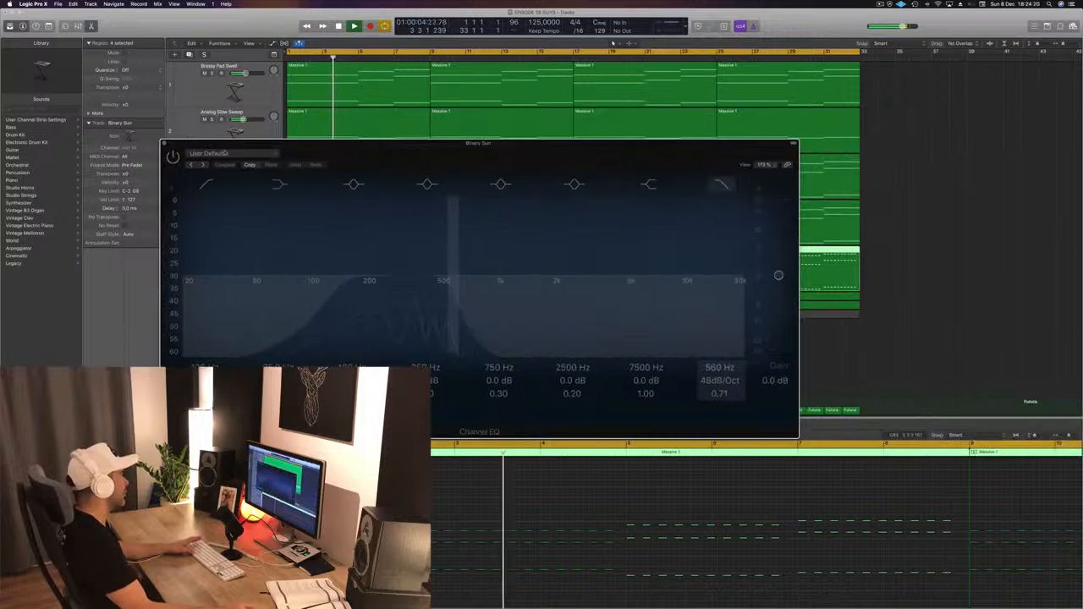
- Turn off the Channel EQ's 560 Hz high-cut band and lower the low-cut frequency to 91 Hz
{"action": "left_click", "coordinate": [720, 183]}
{"action": "left_click_drag", "start_coordinate": [331, 294], "coordinate": [305, 288]}
{"action": "left_click_drag", "start_coordinate": [324, 141], "coordinate": [490, 125]}
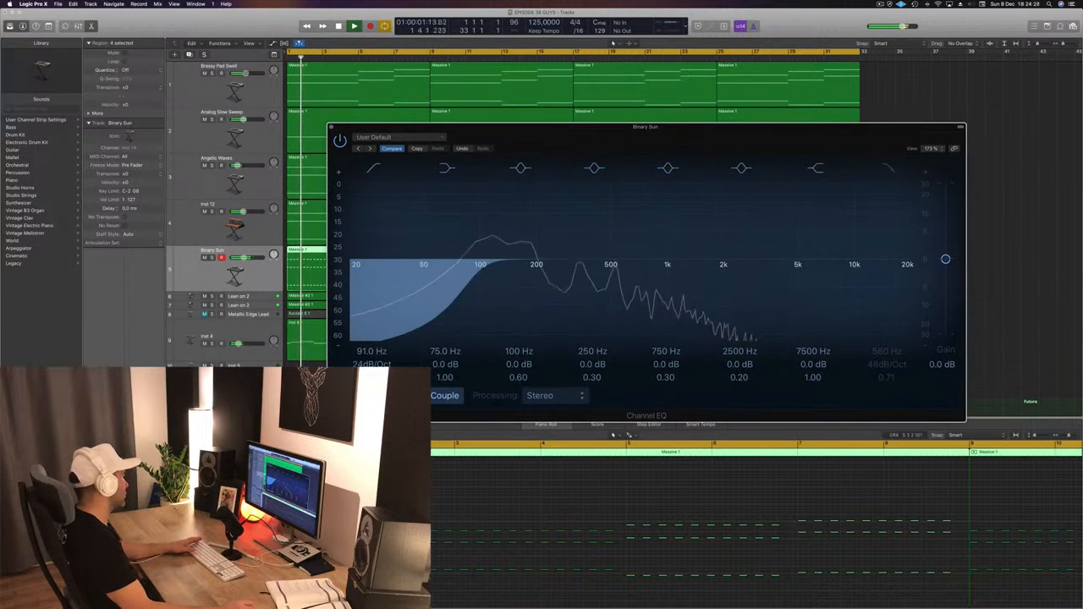
{"action": "key", "text": "super+w"}
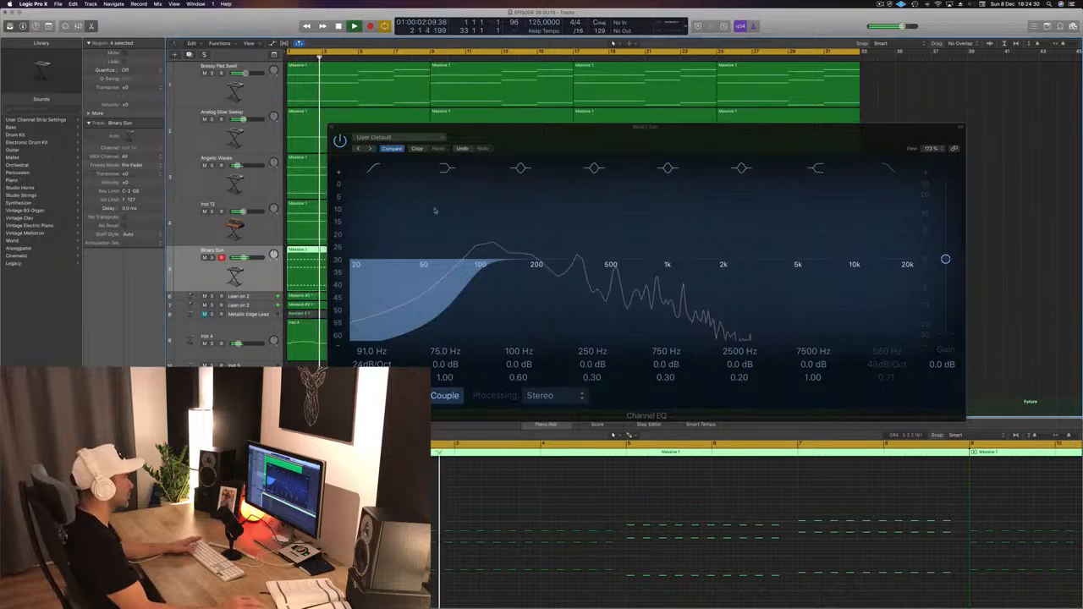
- Audition Binary Sun's Warm Tremolo, Crunchy Glidey Chord, Dirty Random Pitch, Light Crunchy and Warm Attack snapshots through the adjusted EQ
{"action": "key", "text": "Return"}
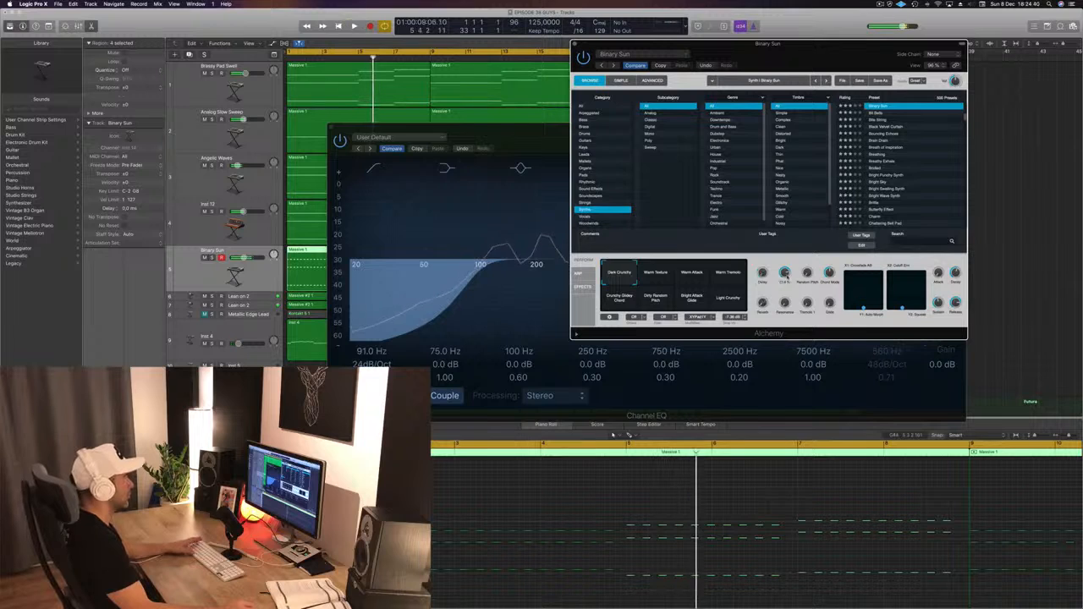
{"action": "key", "text": "Return"}
{"action": "key", "text": "space"}
{"action": "left_click", "coordinate": [725, 276]}
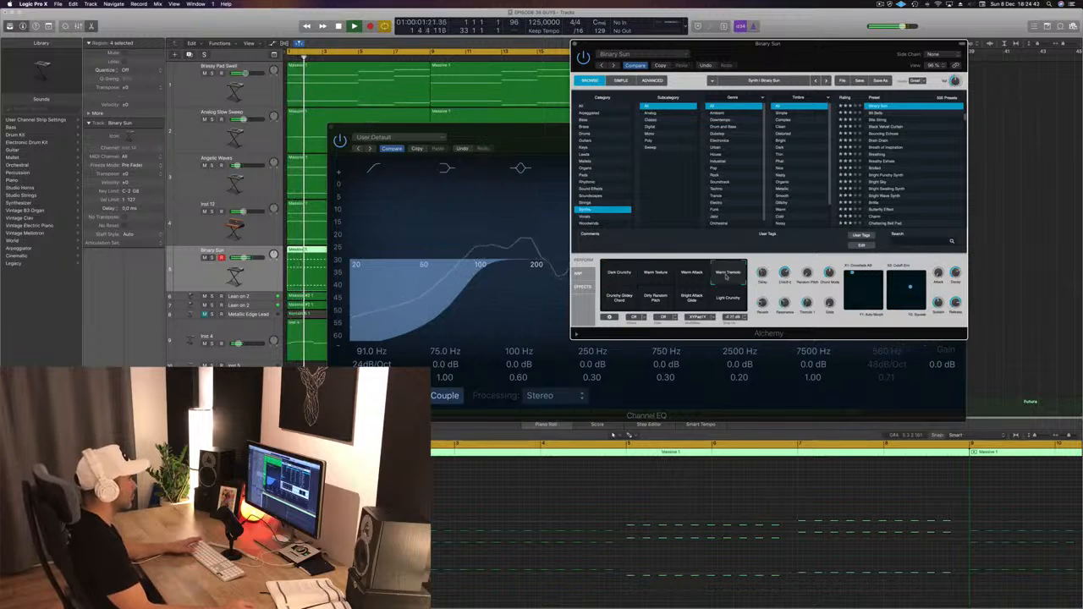
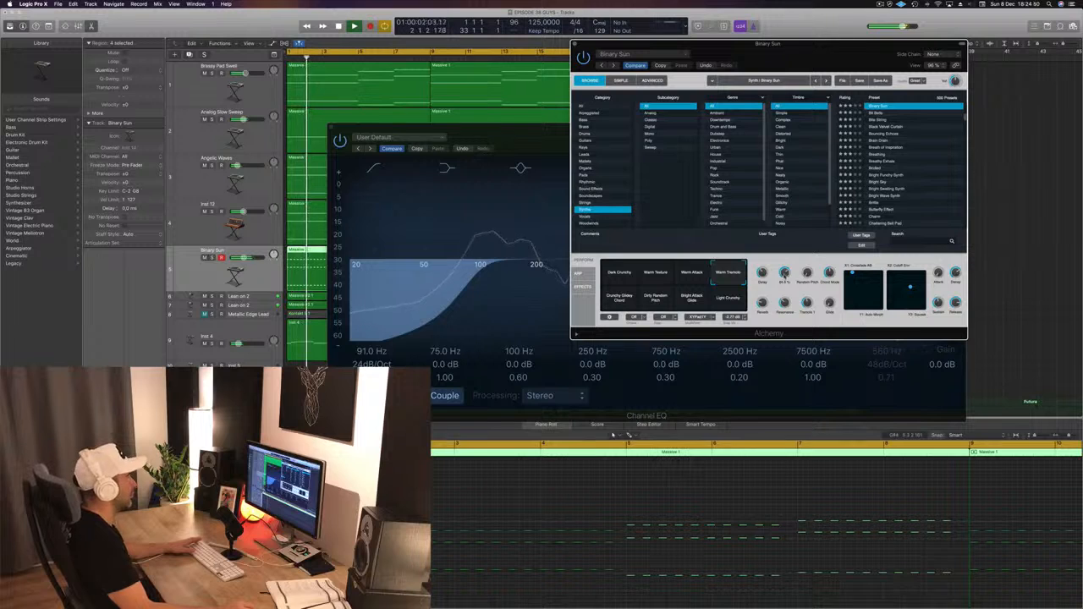
{"action": "left_click_drag", "start_coordinate": [812, 49], "coordinate": [864, 58]}
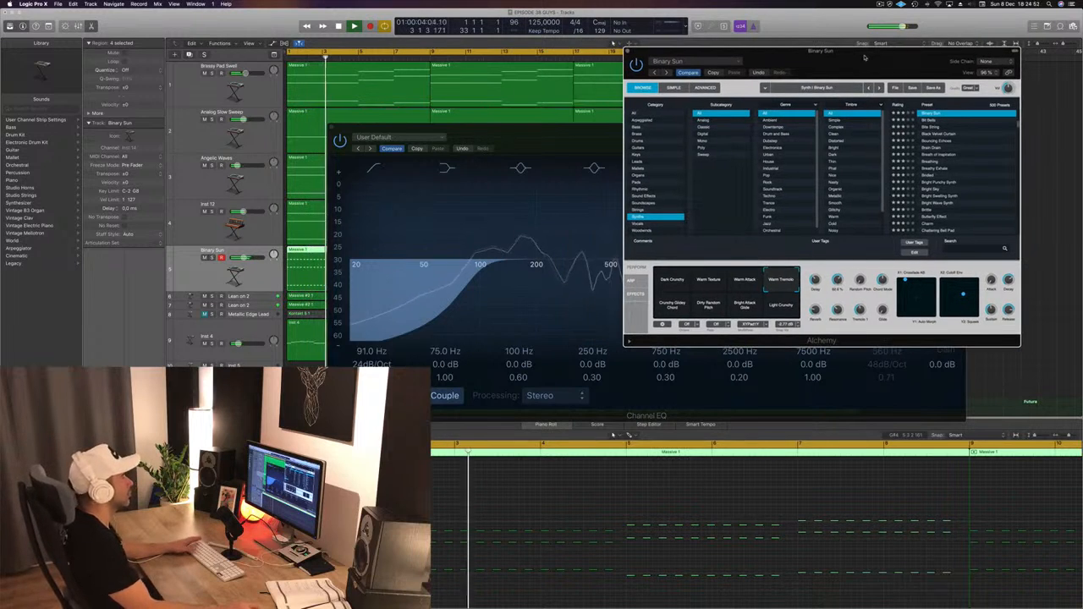
{"action": "left_click", "coordinate": [671, 305]}
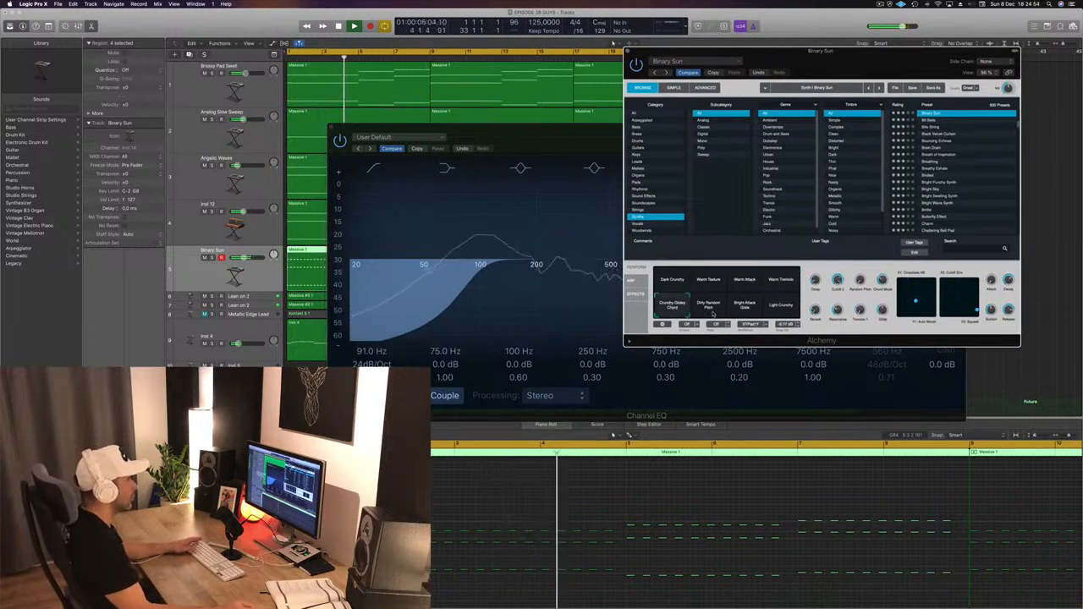
{"action": "left_click", "coordinate": [712, 315]}
{"action": "left_click", "coordinate": [784, 309]}
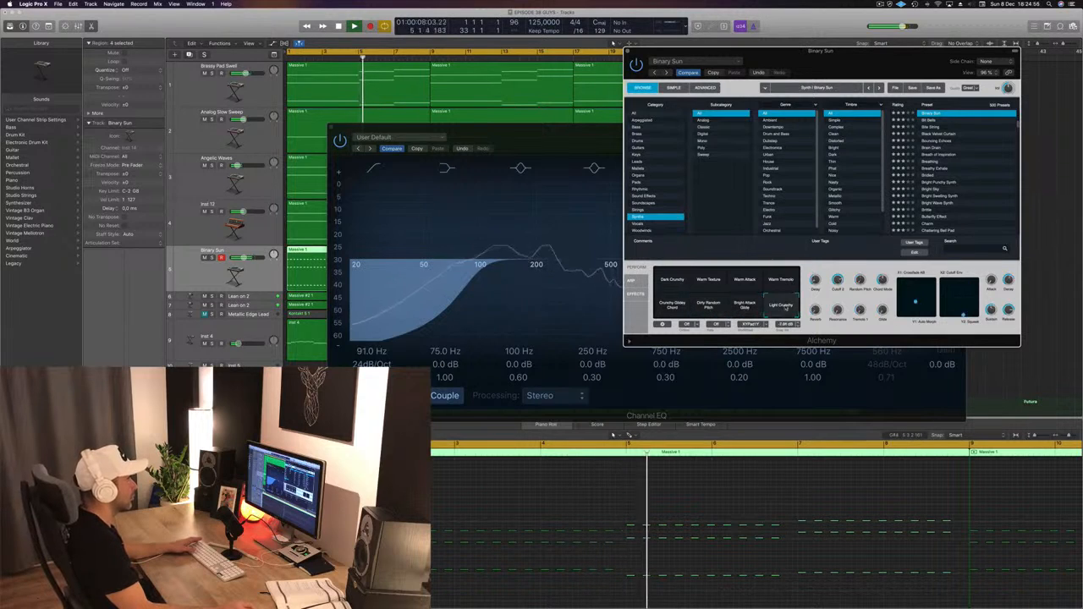
{"action": "left_click", "coordinate": [788, 281]}
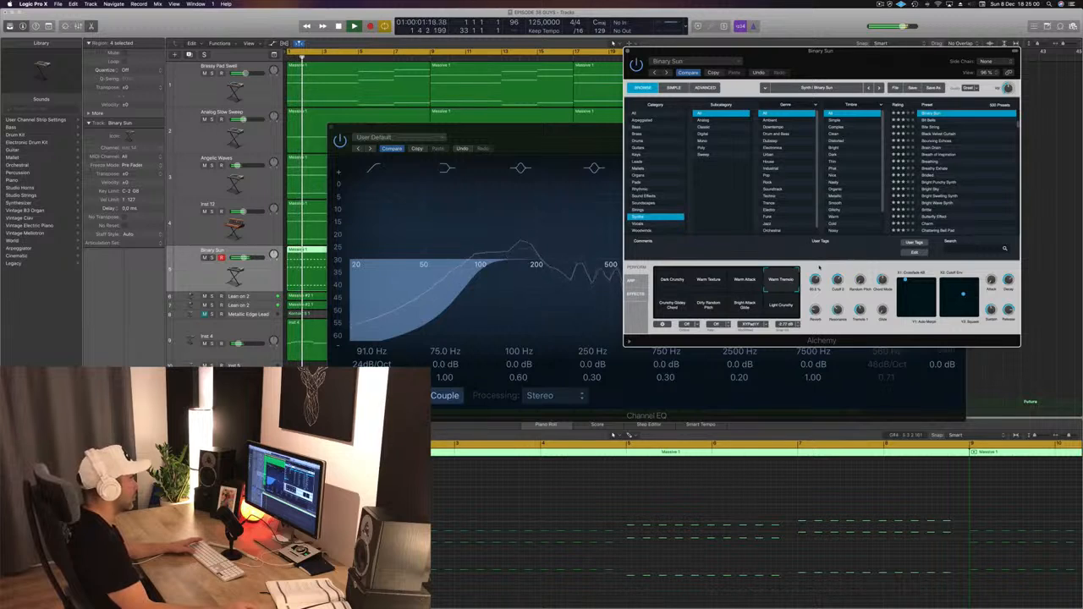
{"action": "left_click", "coordinate": [743, 280]}
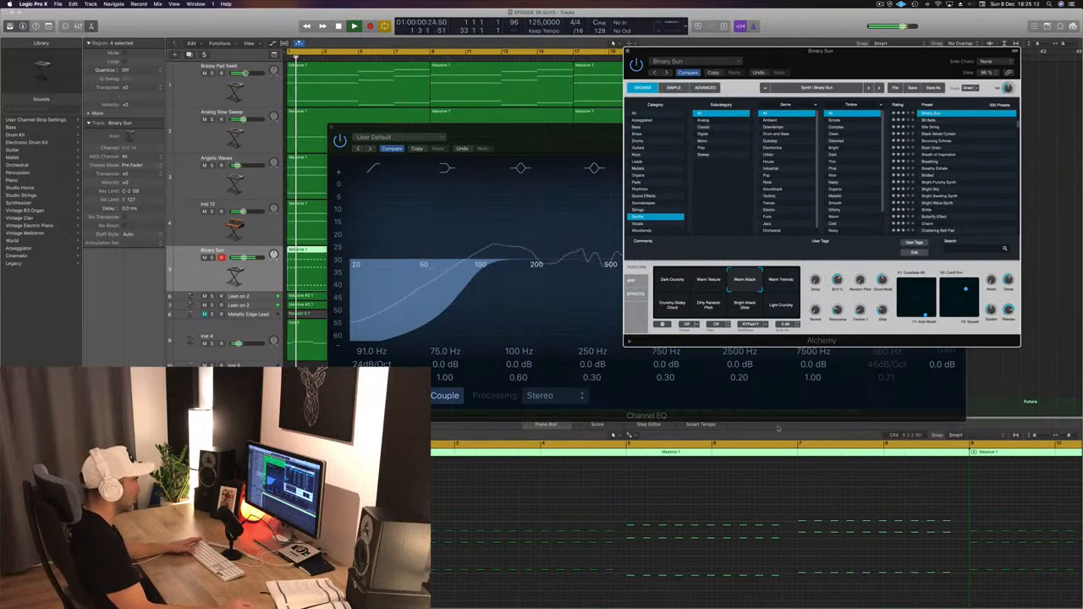
- Move the last chord stab before bar 7 slightly later in the Piano Roll
{"action": "left_click", "coordinate": [778, 518]}
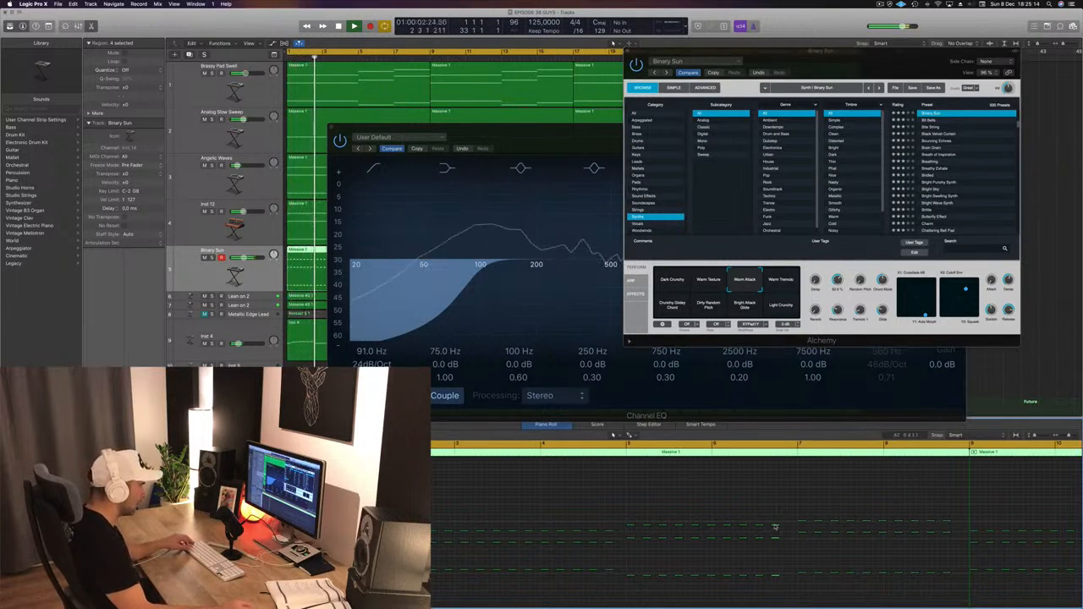
{"action": "left_click_drag", "start_coordinate": [775, 526], "coordinate": [787, 528]}
{"action": "key", "text": "super+Right"}
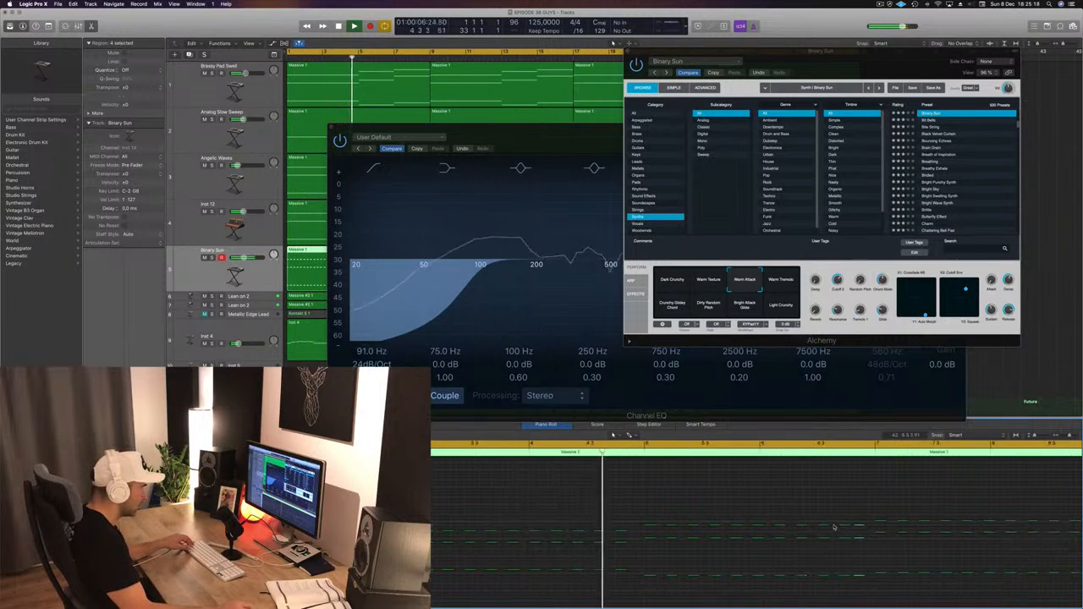
{"action": "left_click_drag", "start_coordinate": [860, 527], "coordinate": [866, 527]}
{"action": "left_click", "coordinate": [767, 515], "text": "ctrl+alt"}
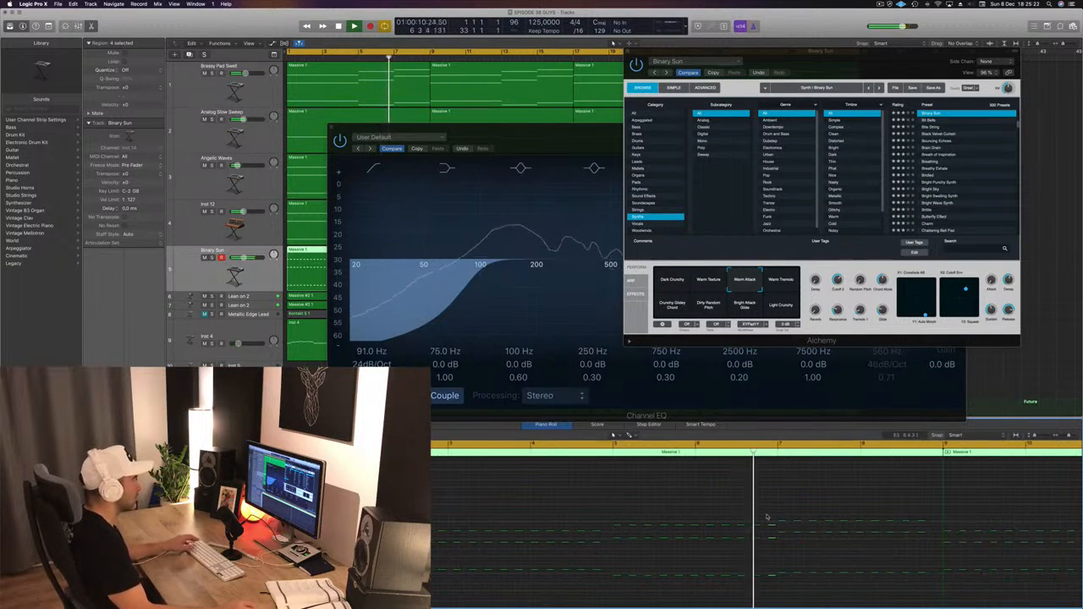
- Compare the Dirty Random Pitch, Bright Attack Glide and Light Crunchy snapshots, return to Dark Crunchy and switch Alchemy to its Simple view
{"action": "left_click_drag", "start_coordinate": [836, 279], "coordinate": [837, 279]}
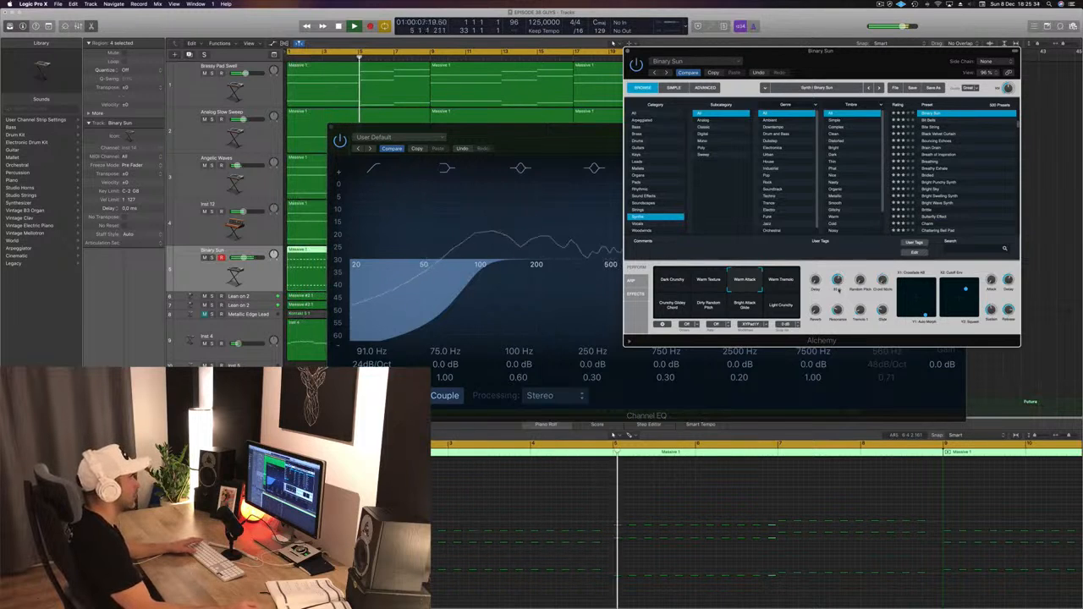
{"action": "left_click", "coordinate": [673, 283]}
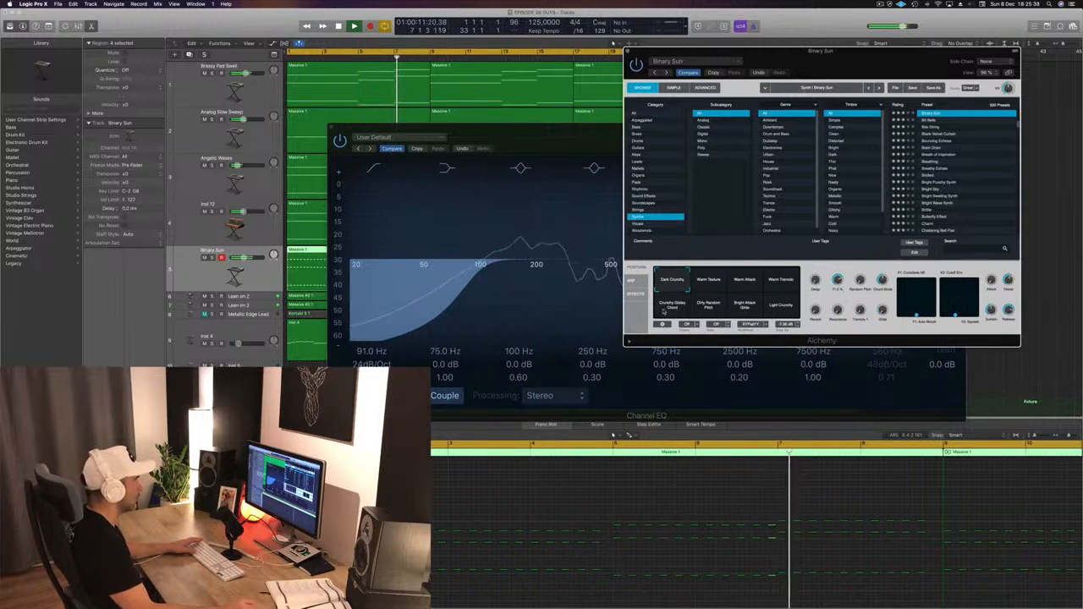
{"action": "left_click", "coordinate": [724, 306]}
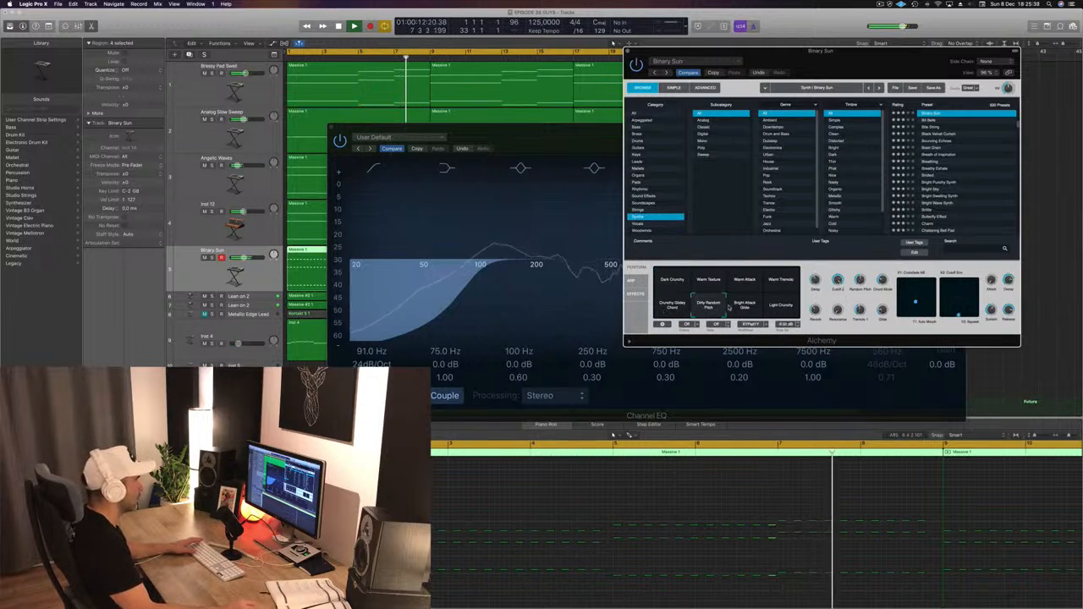
{"action": "left_click", "coordinate": [745, 306]}
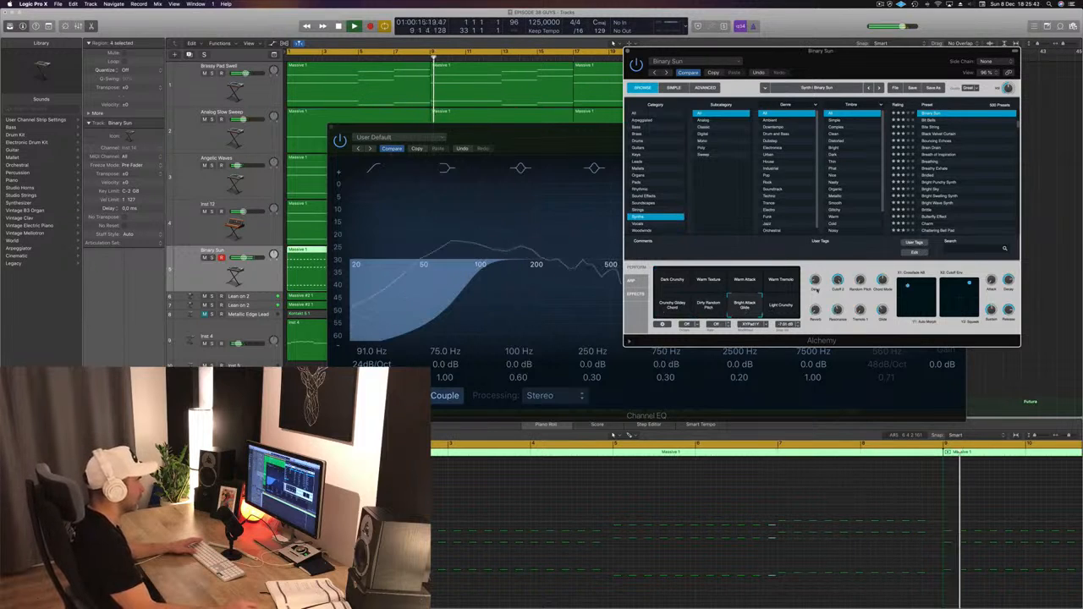
{"action": "left_click", "coordinate": [792, 310]}
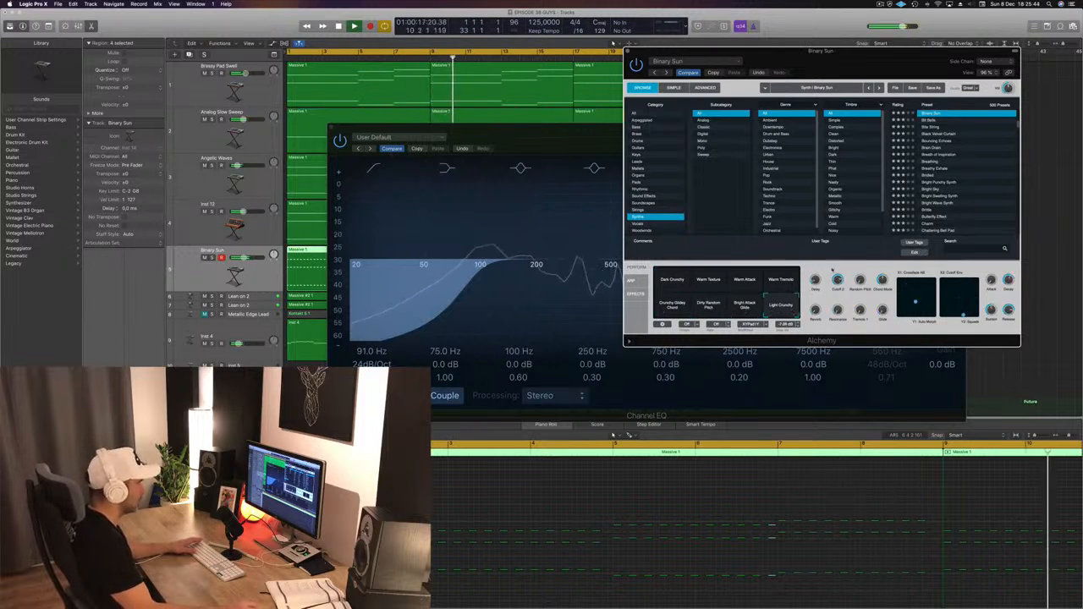
{"action": "left_click", "coordinate": [679, 285]}
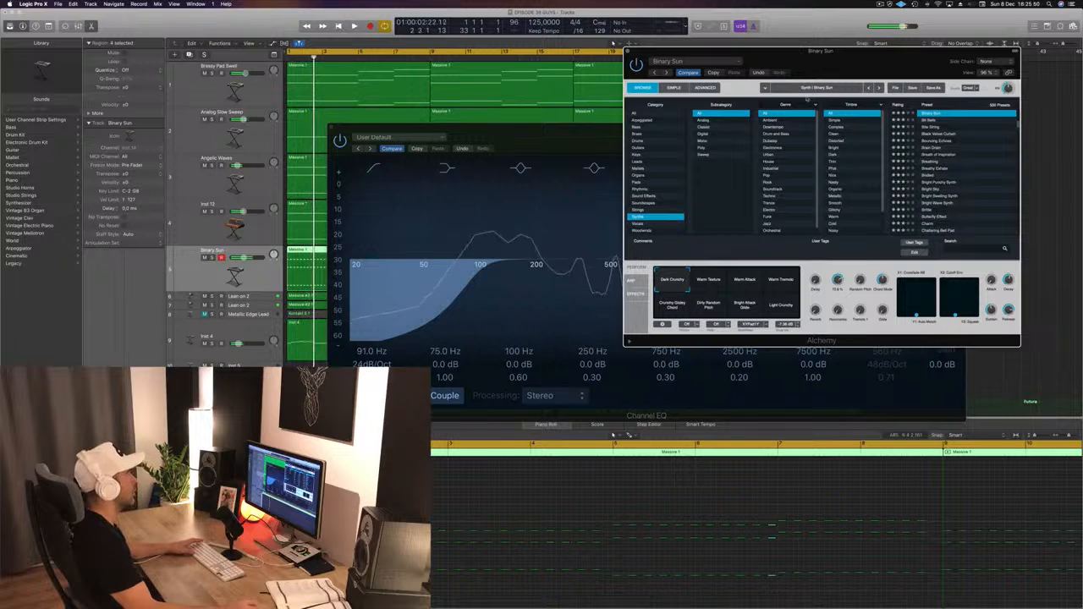
{"action": "key", "text": "space"}
{"action": "left_click", "coordinate": [674, 88]}
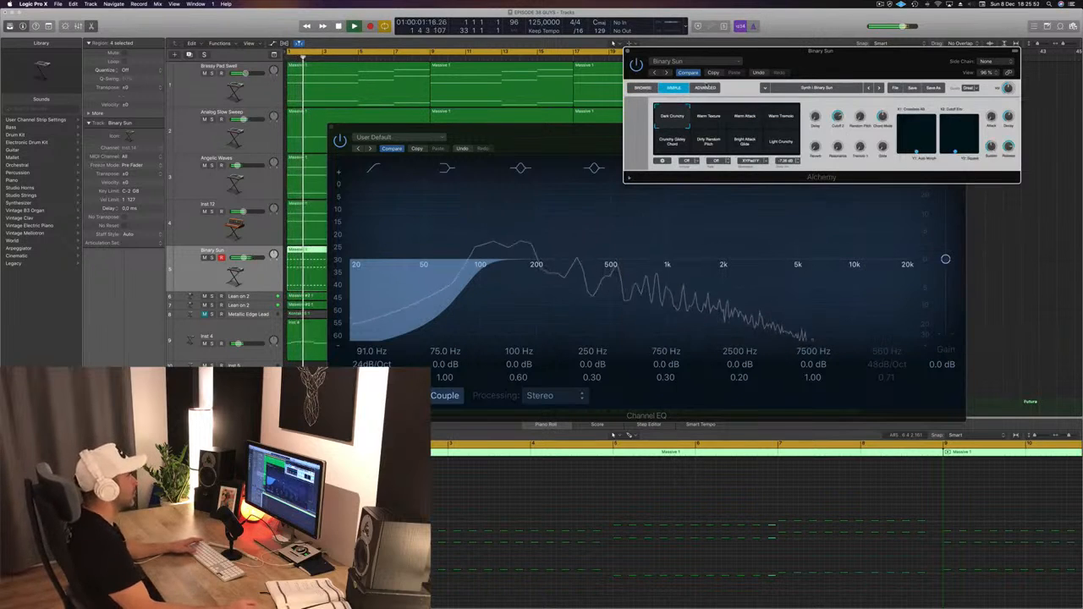
- Switch Alchemy to its Advanced view and look through its LFO and AHDSR modulation settings
{"action": "left_click", "coordinate": [705, 88]}
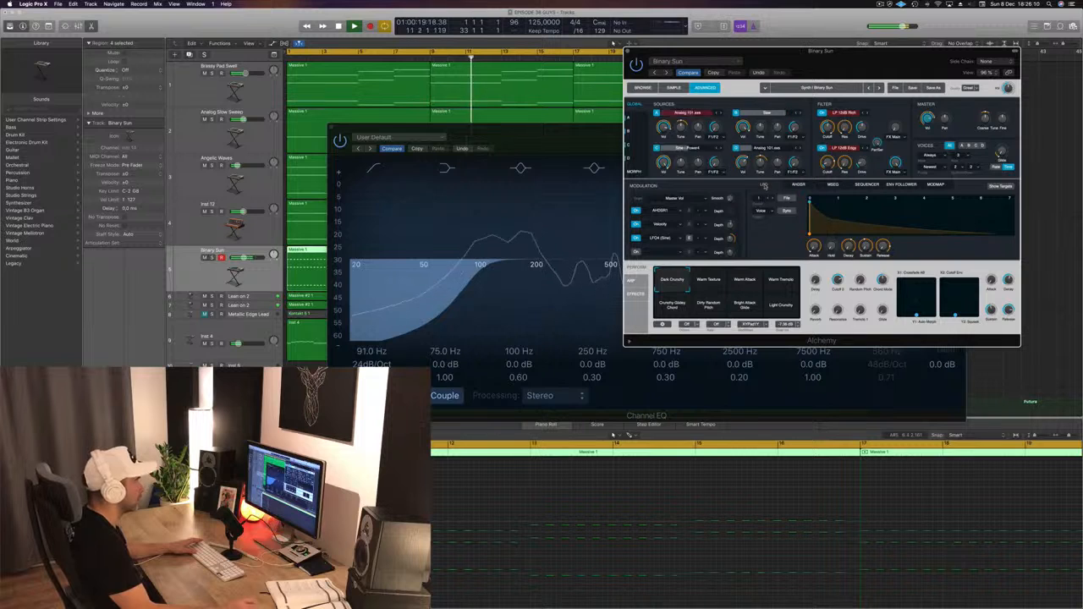
{"action": "left_click", "coordinate": [765, 185]}
{"action": "left_click", "coordinate": [797, 184]}
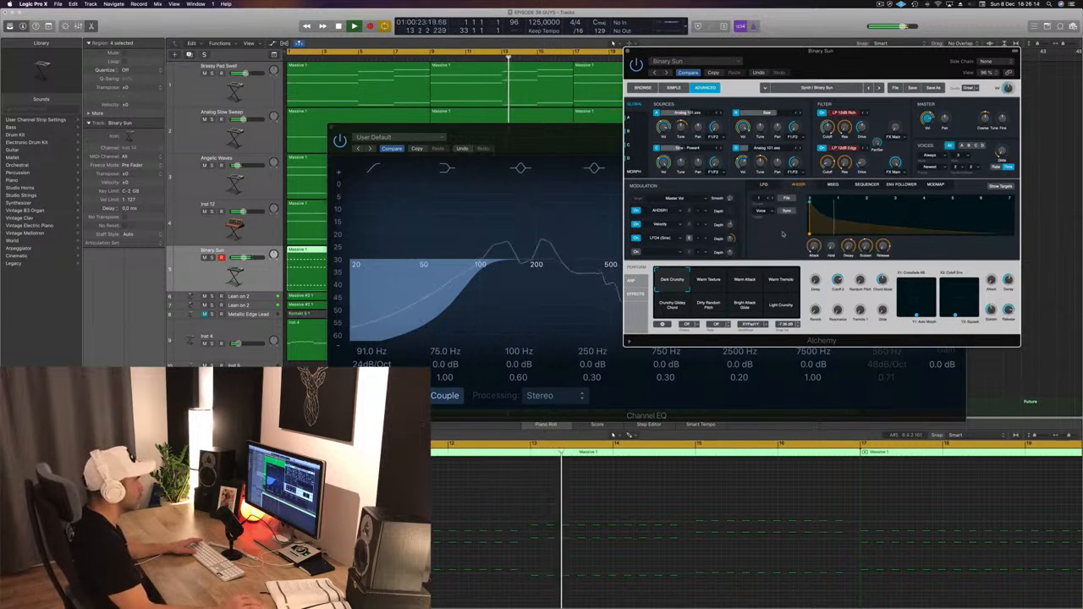
{"action": "left_click_drag", "start_coordinate": [824, 51], "coordinate": [834, 52]}
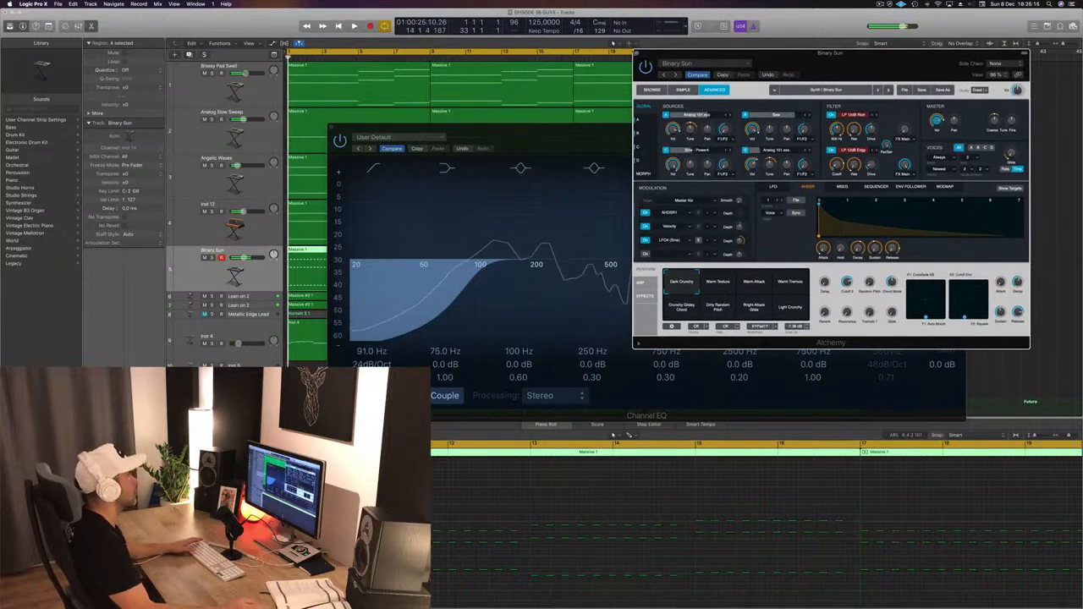
- Close the Channel EQ and Alchemy windows and stop playback
{"action": "left_click", "coordinate": [331, 127]}
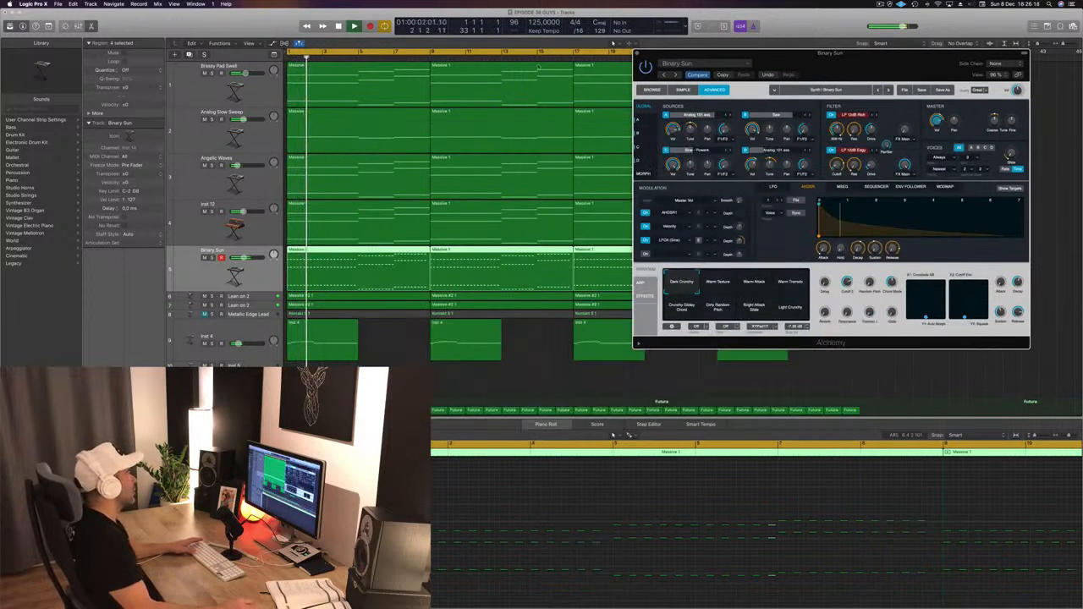
{"action": "key", "text": "space"}
{"action": "left_click", "coordinate": [637, 53]}
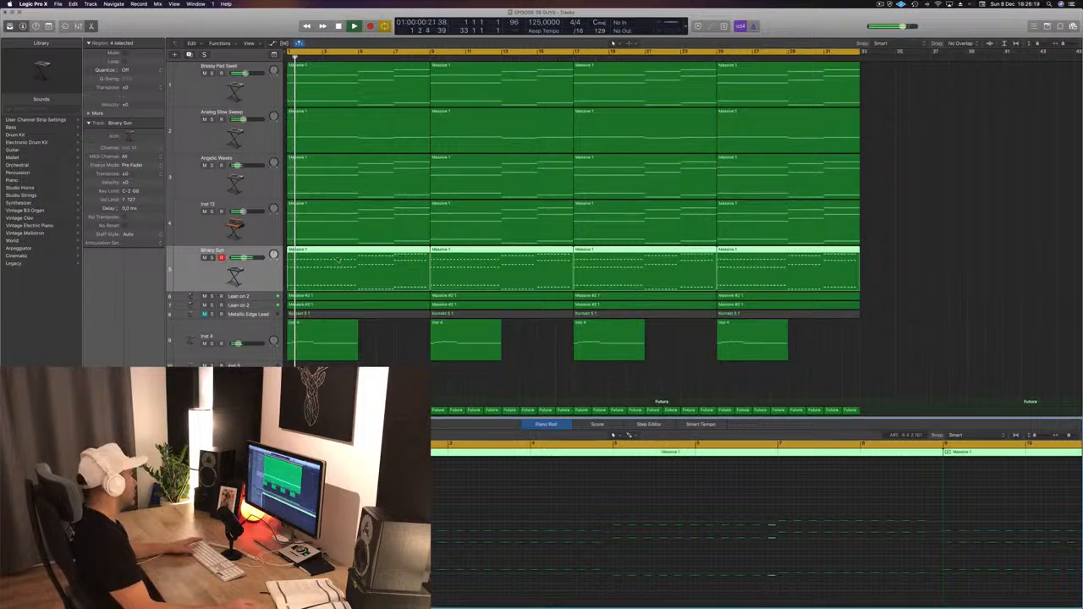
- Solo the Binary Sun track and audition its chord stabs from the start with the Alchemy window reopened
{"action": "left_click", "coordinate": [200, 276]}
{"action": "key", "text": "s"}
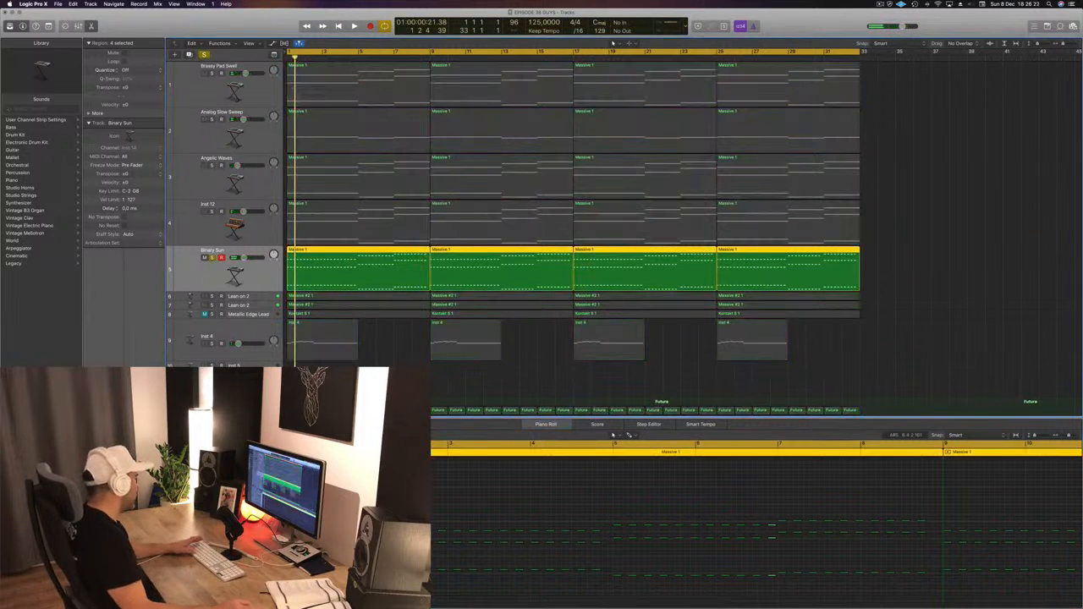
{"action": "key", "text": "space"}
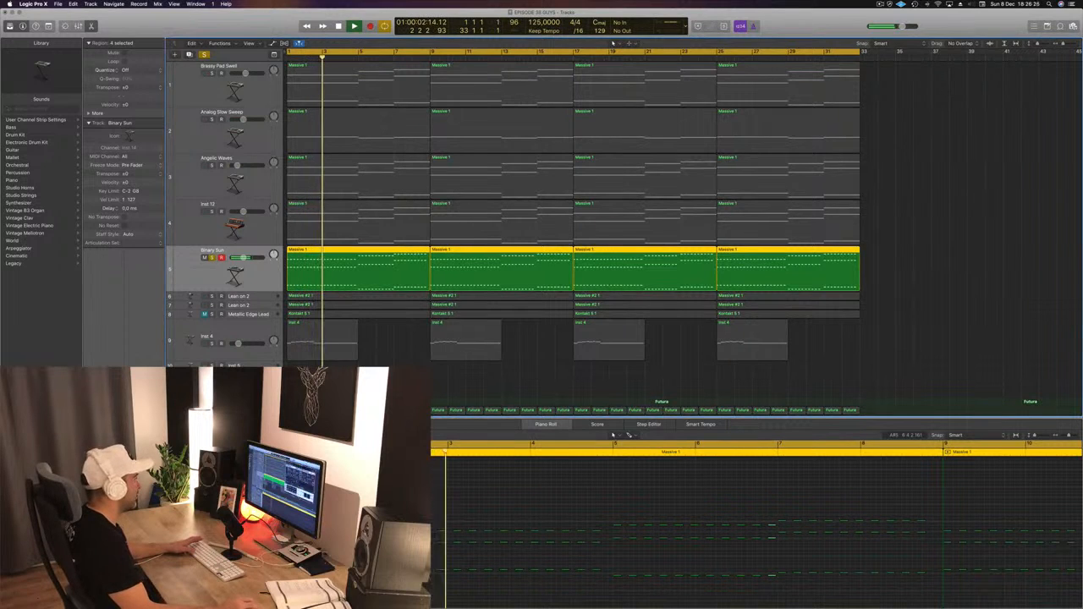
{"action": "key", "text": "v"}
{"action": "key", "text": "space"}
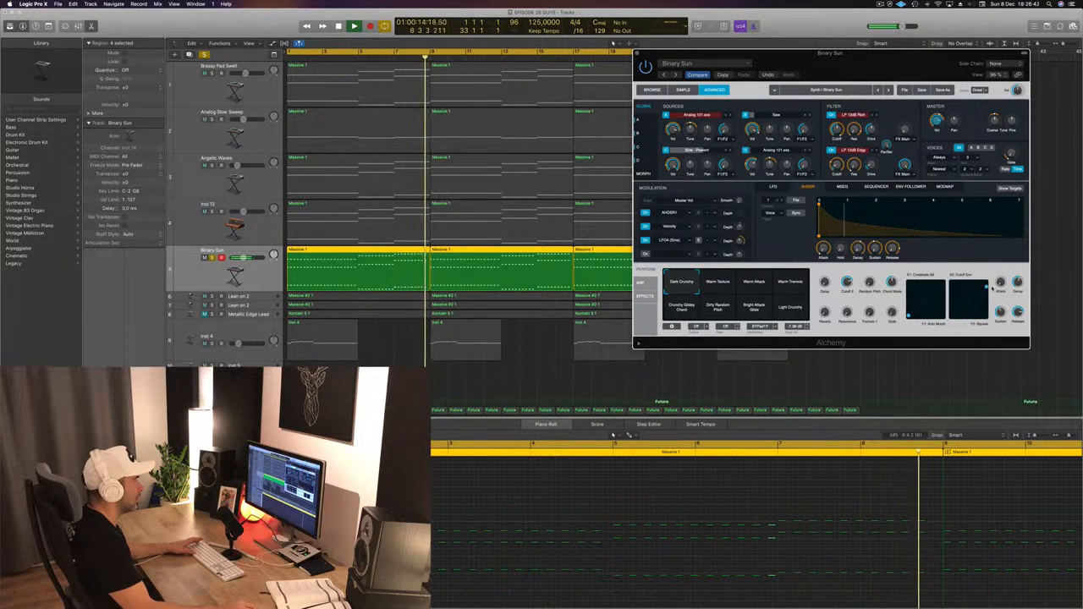
{"action": "key", "text": "Return"}
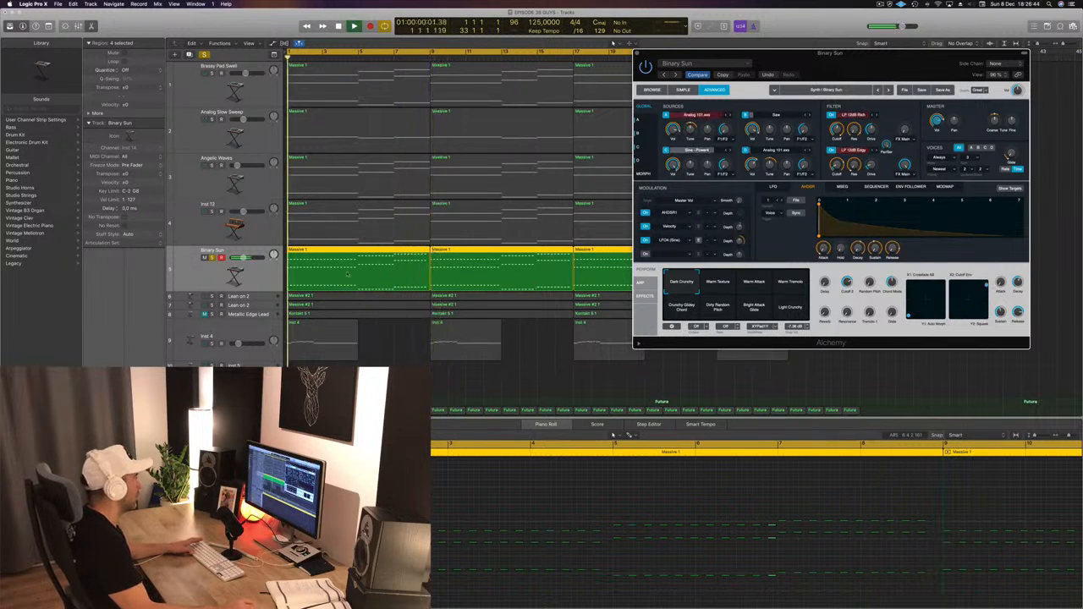
- Unsolo the Binary Sun track to hear it in the full mix and close the Alchemy window
{"action": "key", "text": "super+a"}
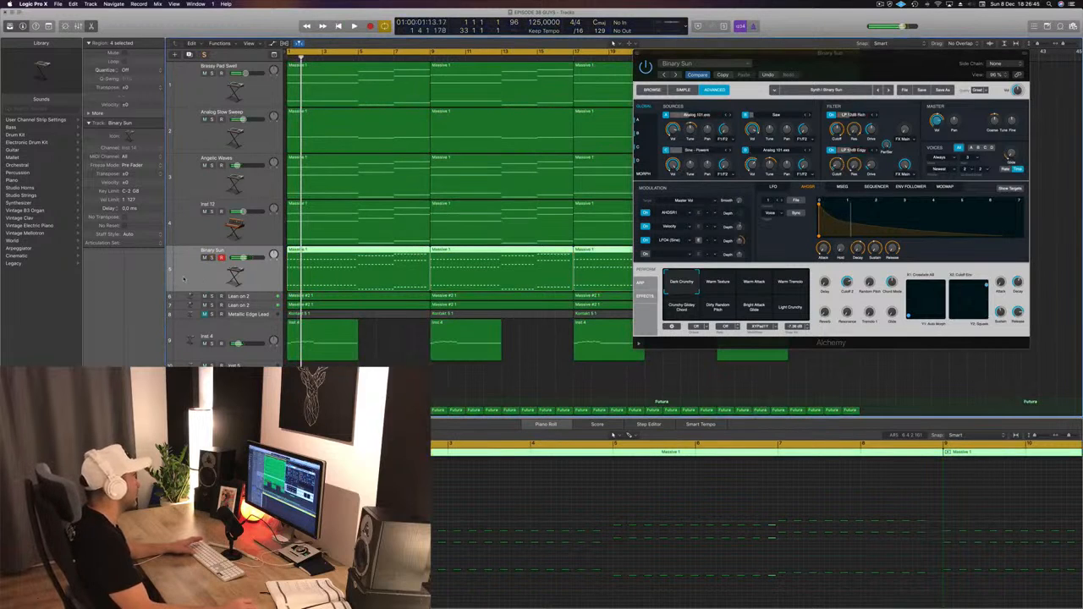
{"action": "key", "text": "Return"}
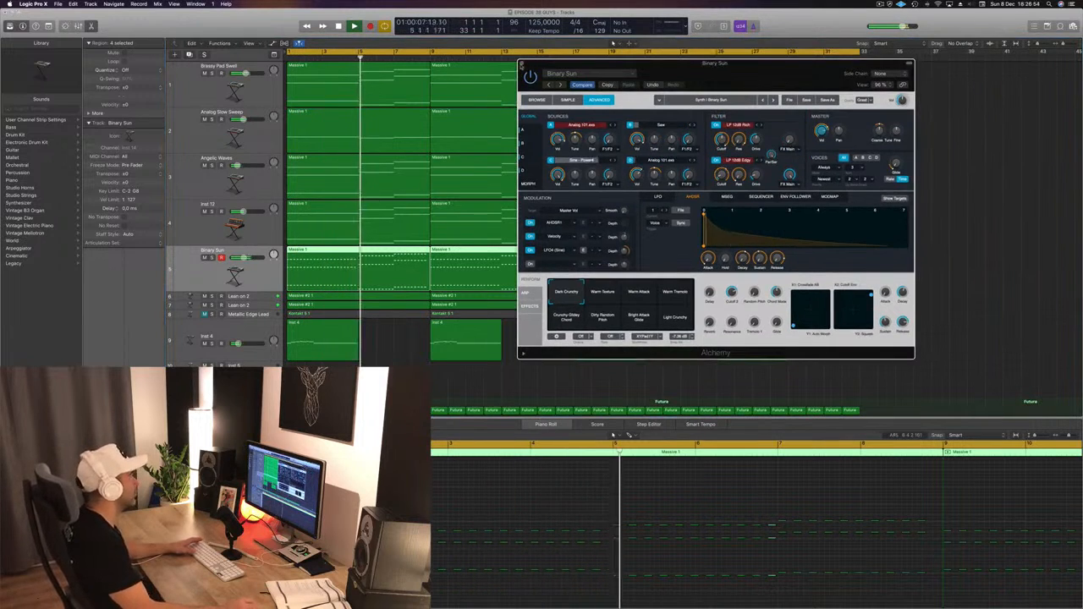
{"action": "key", "text": "v"}
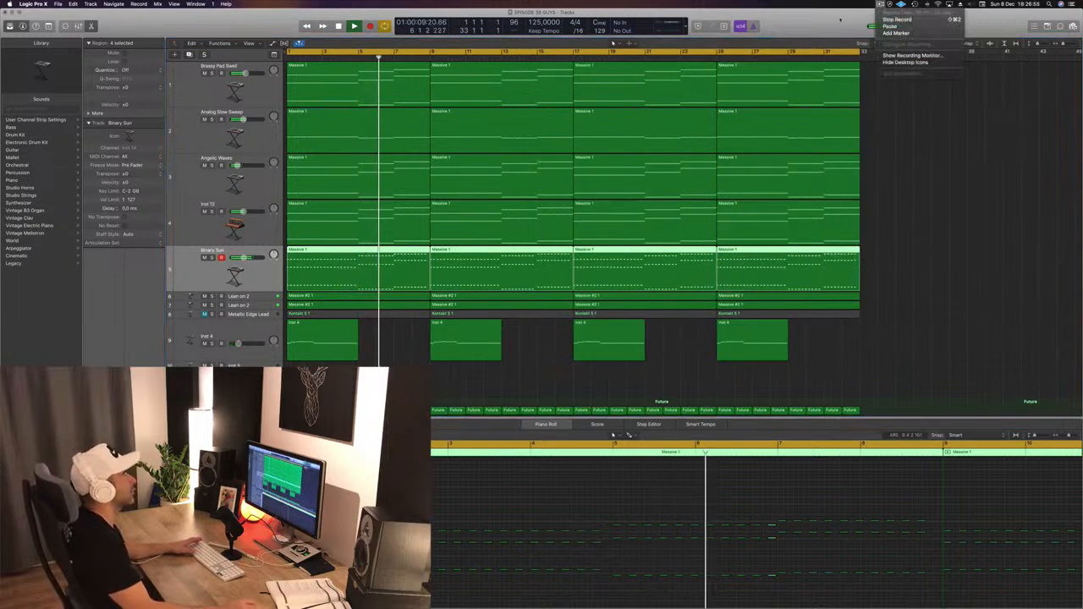
- Reselect the Binary Sun track with its regions and save the project
{"action": "left_click", "coordinate": [895, 230]}
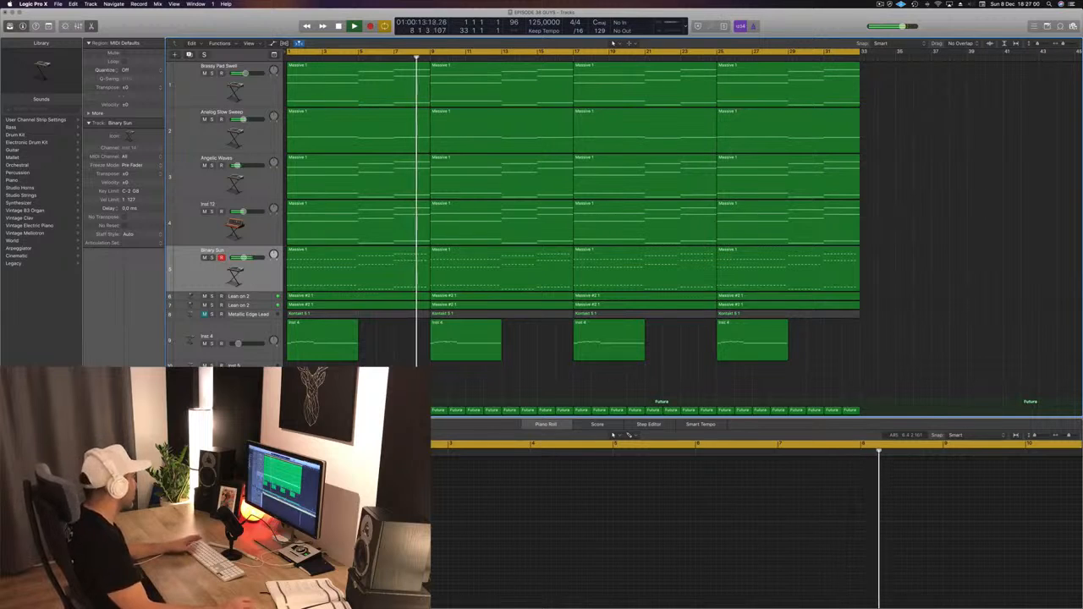
{"action": "left_click", "coordinate": [247, 276]}
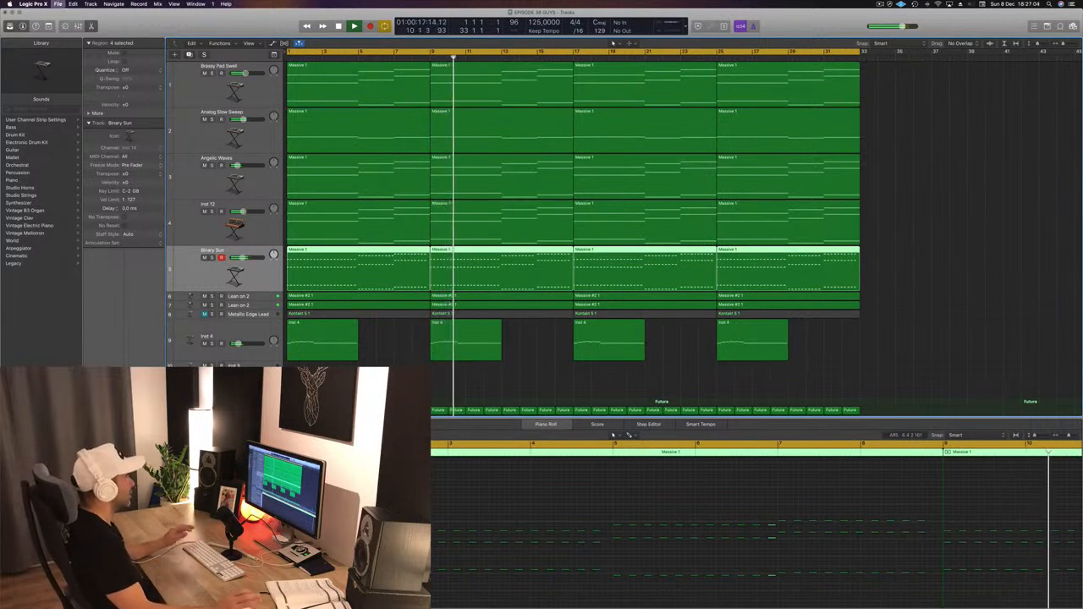
{"action": "key", "text": "super+s"}
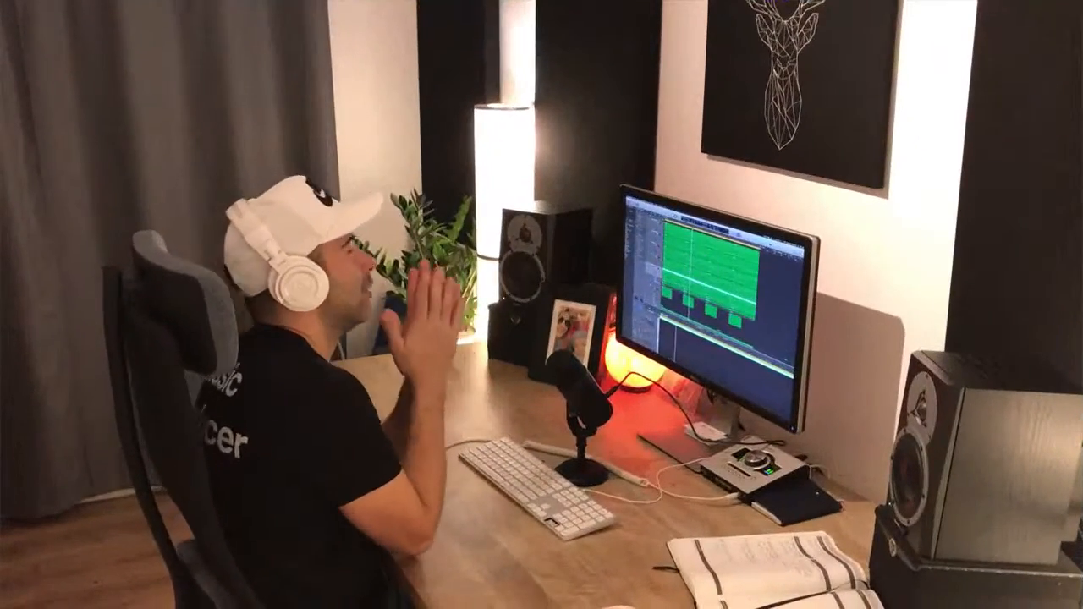